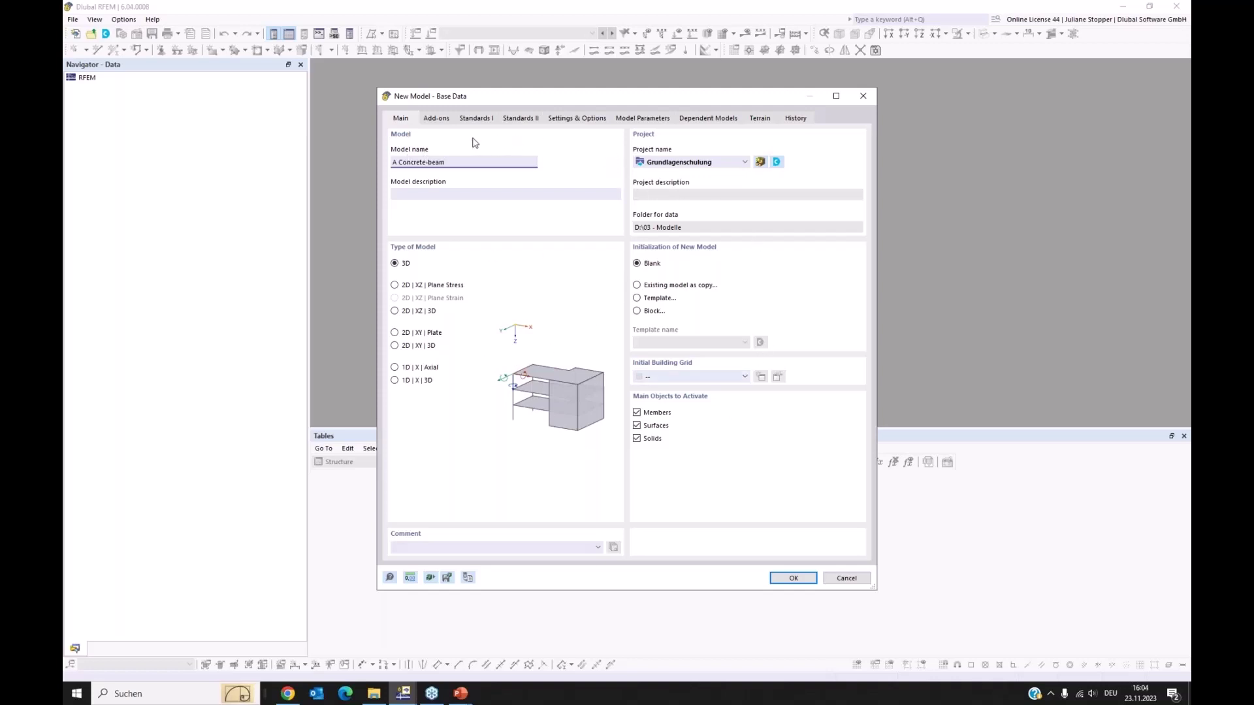
# Activate the Concrete Design add-on, keep EN 1992 as the concrete design standard, and create the model
pyautogui.click(438, 120)
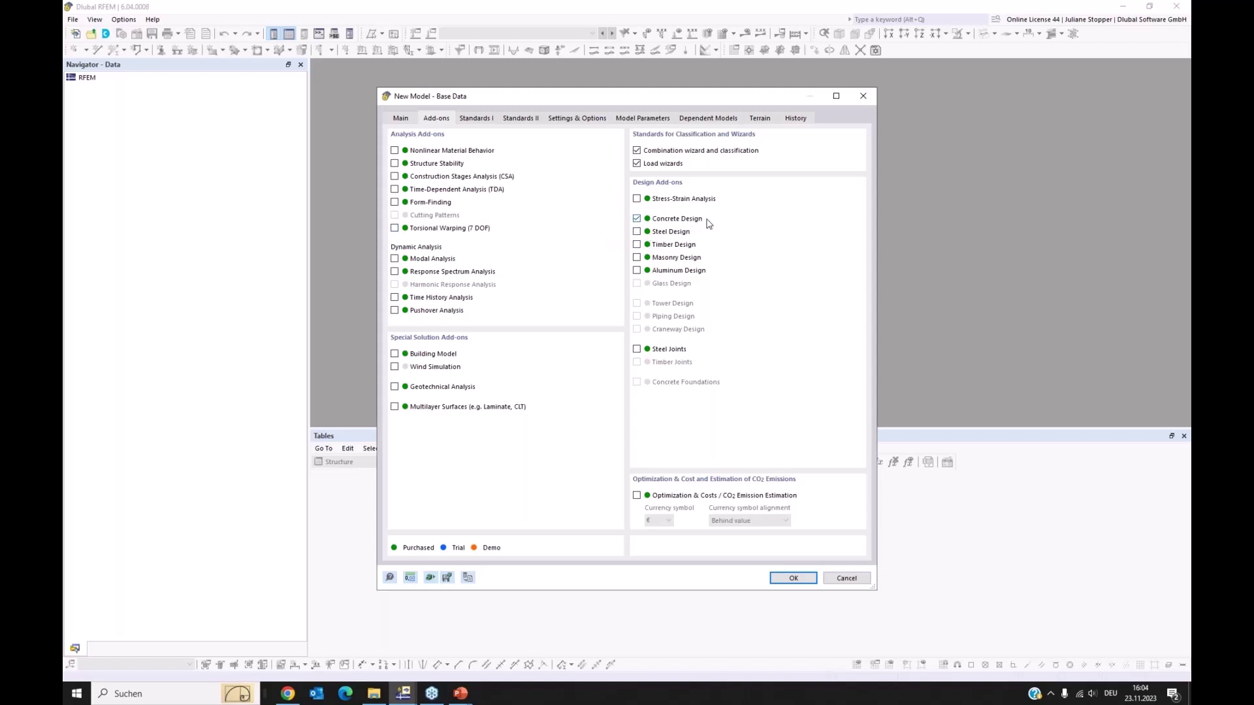
pyautogui.click(475, 119)
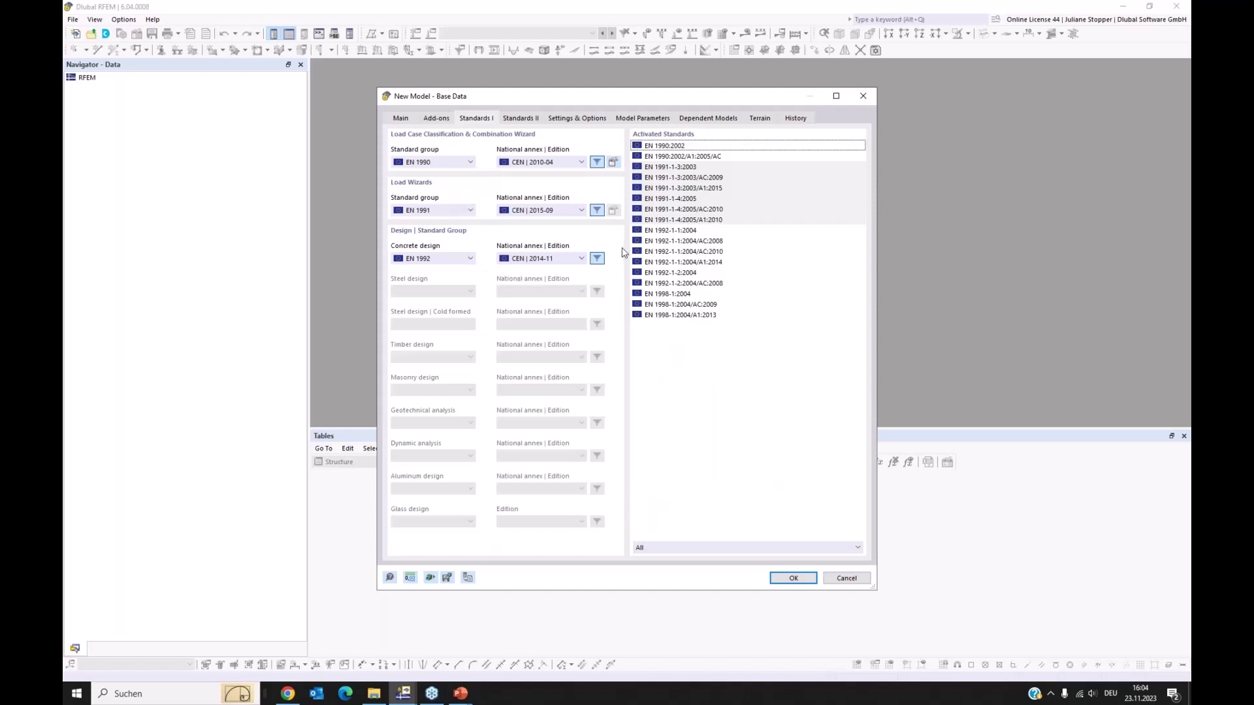
pyautogui.click(471, 259)
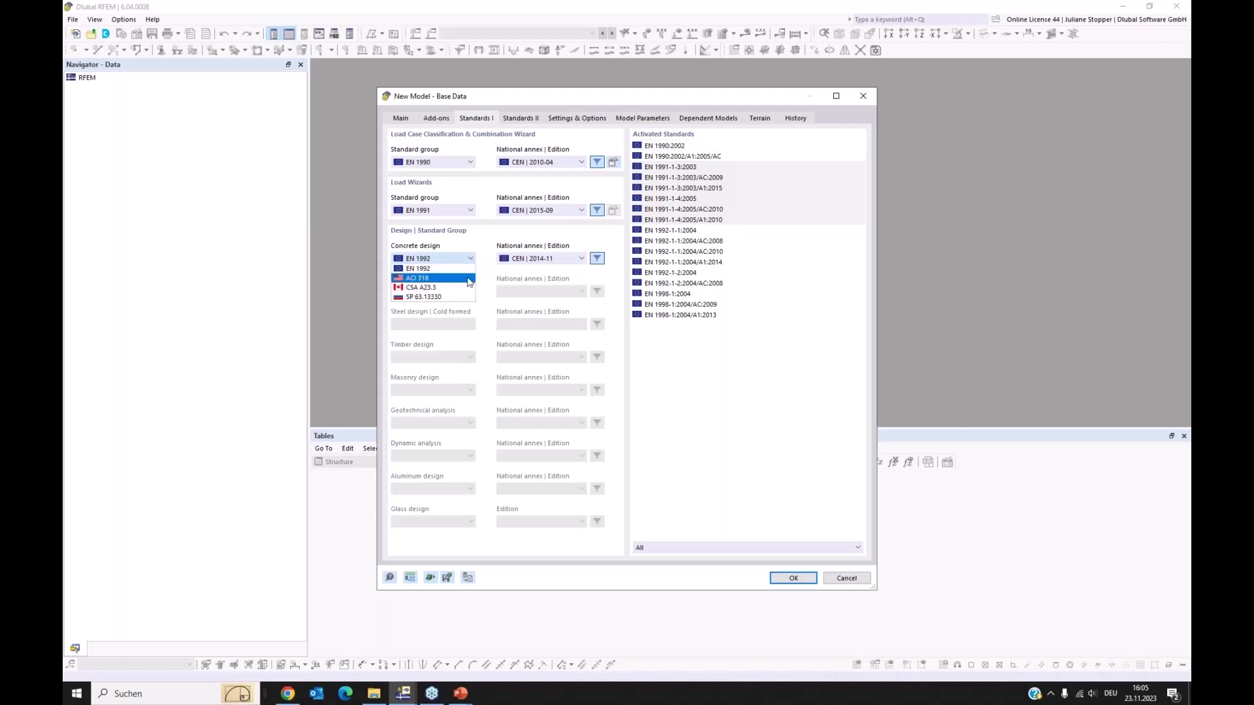
pyautogui.click(488, 261)
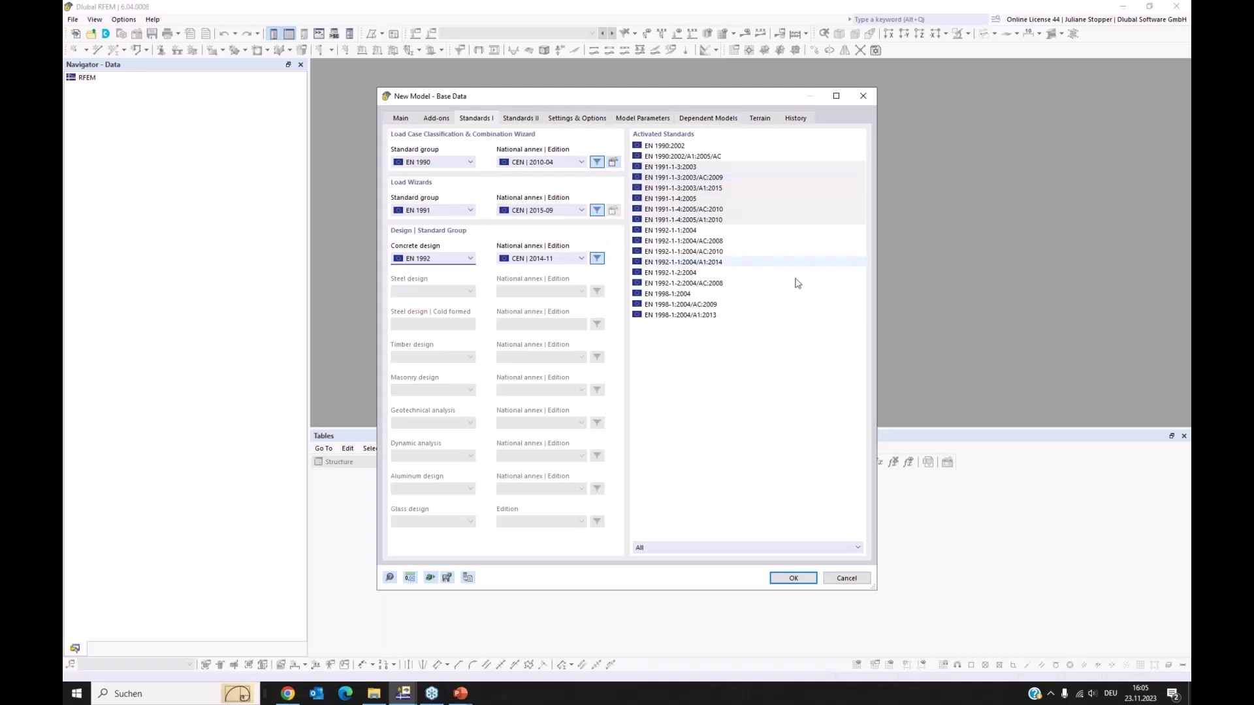
pyautogui.click(794, 578)
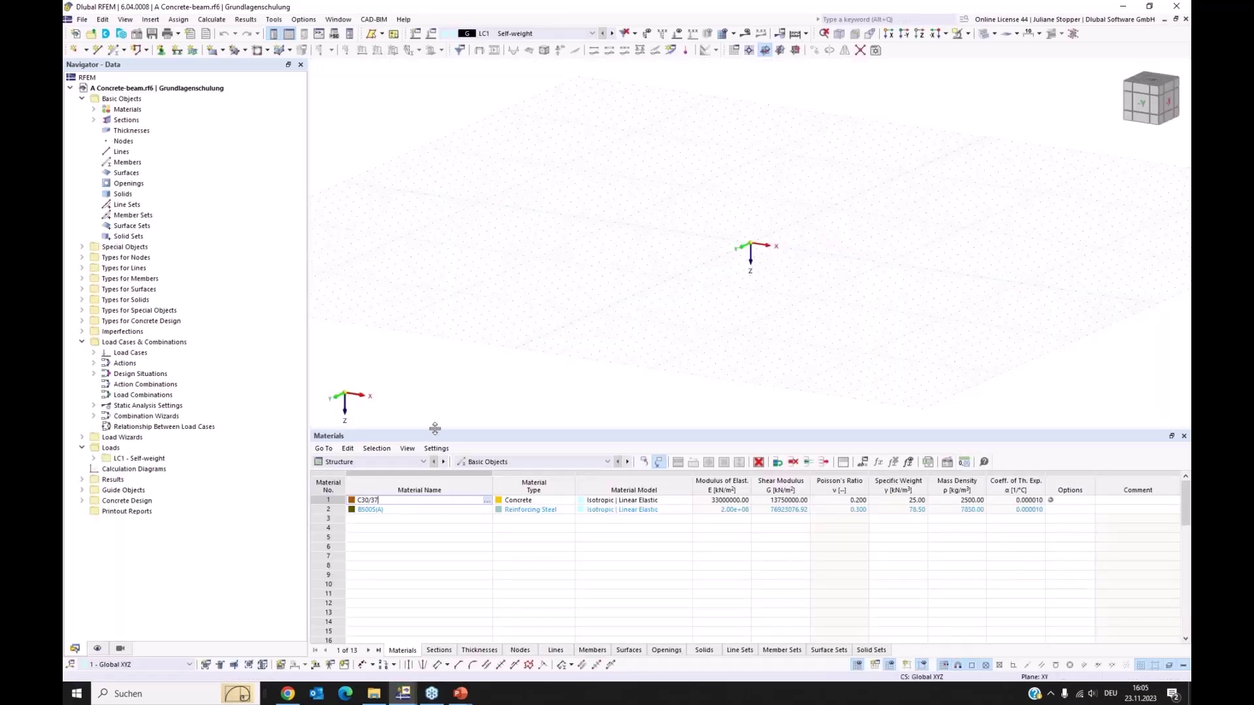
# Enlarge the graphics area slightly and delete all predefined materials and sections in the Basic Objects category
pyautogui.moveTo(434, 431); pyautogui.dragTo(435, 443)
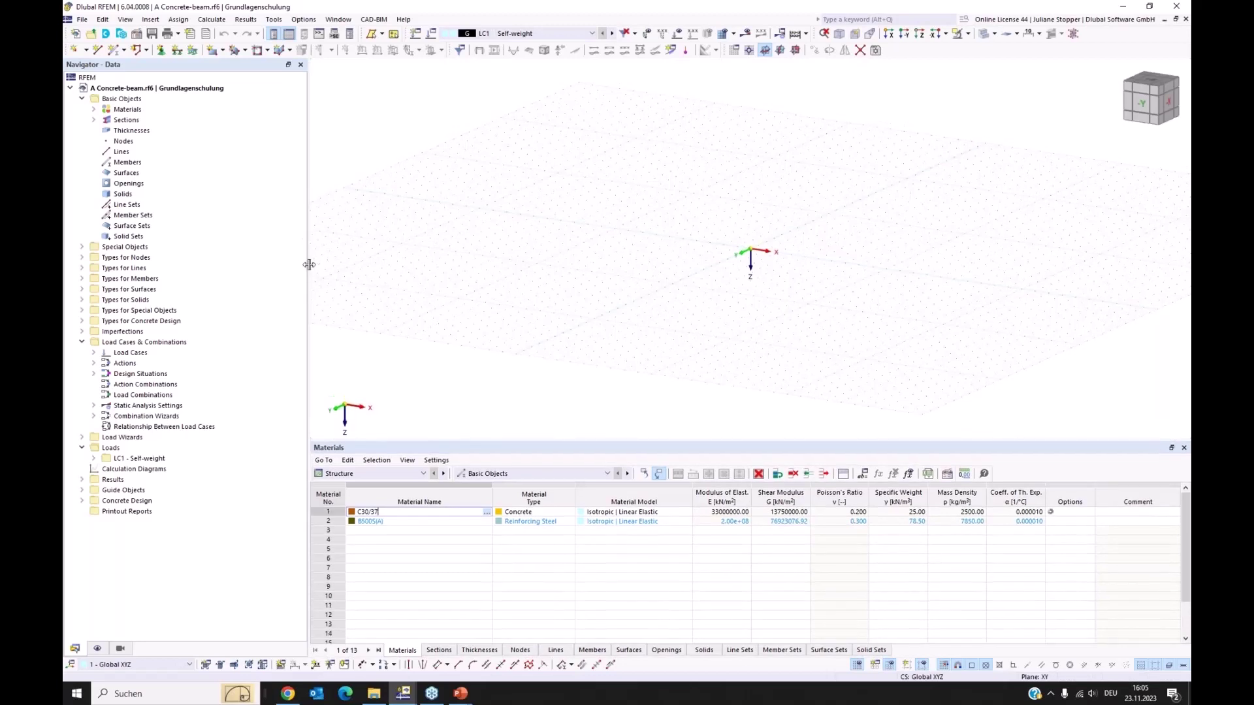
pyautogui.moveTo(292, 266); pyautogui.dragTo(264, 266)
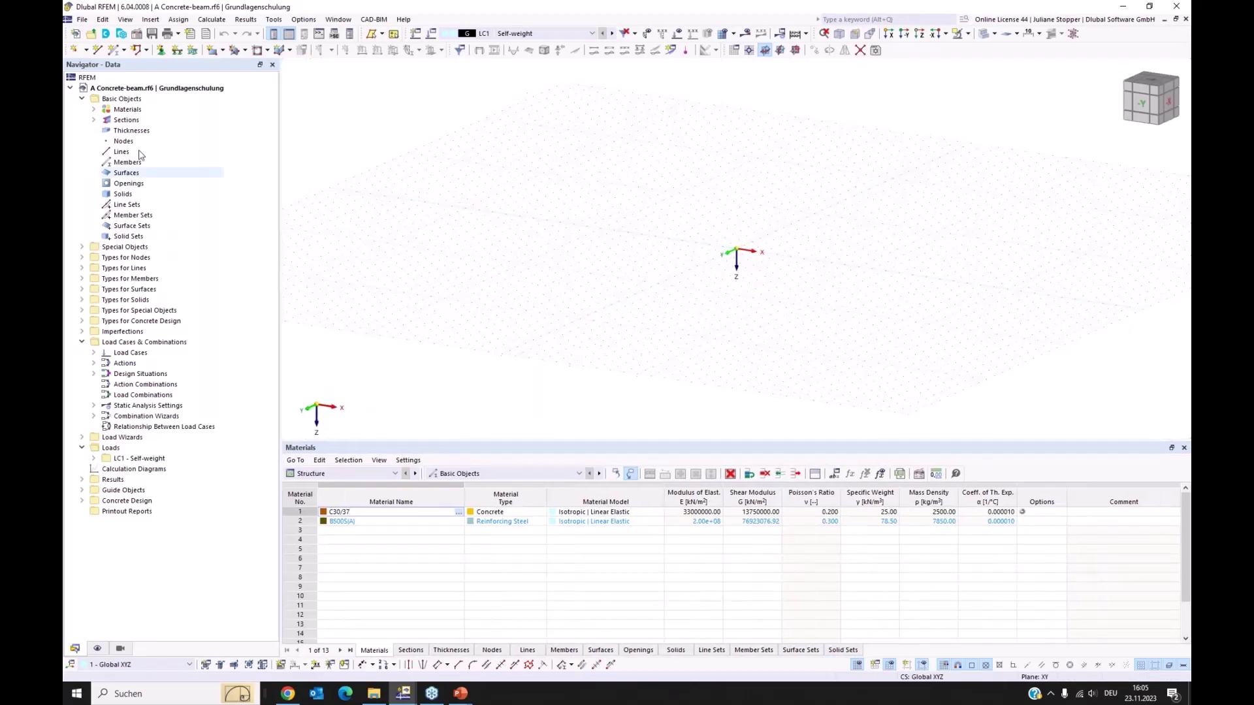
pyautogui.click(94, 109)
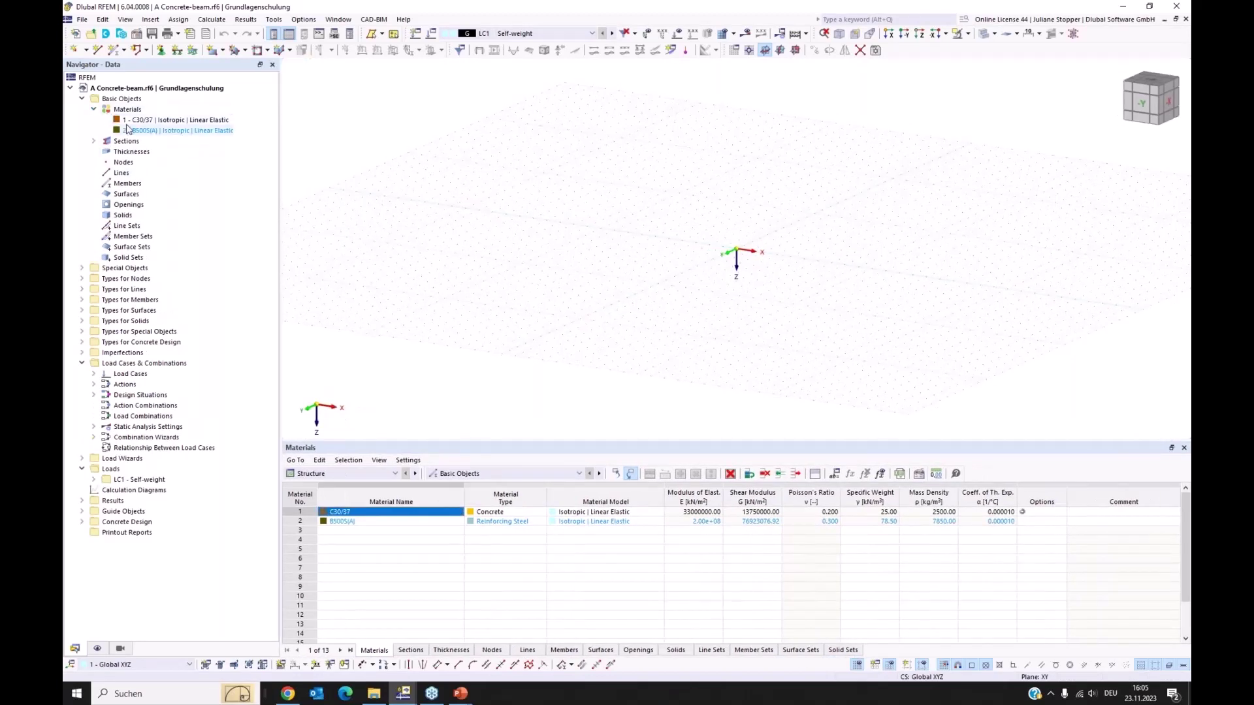
pyautogui.doubleClick(126, 141)
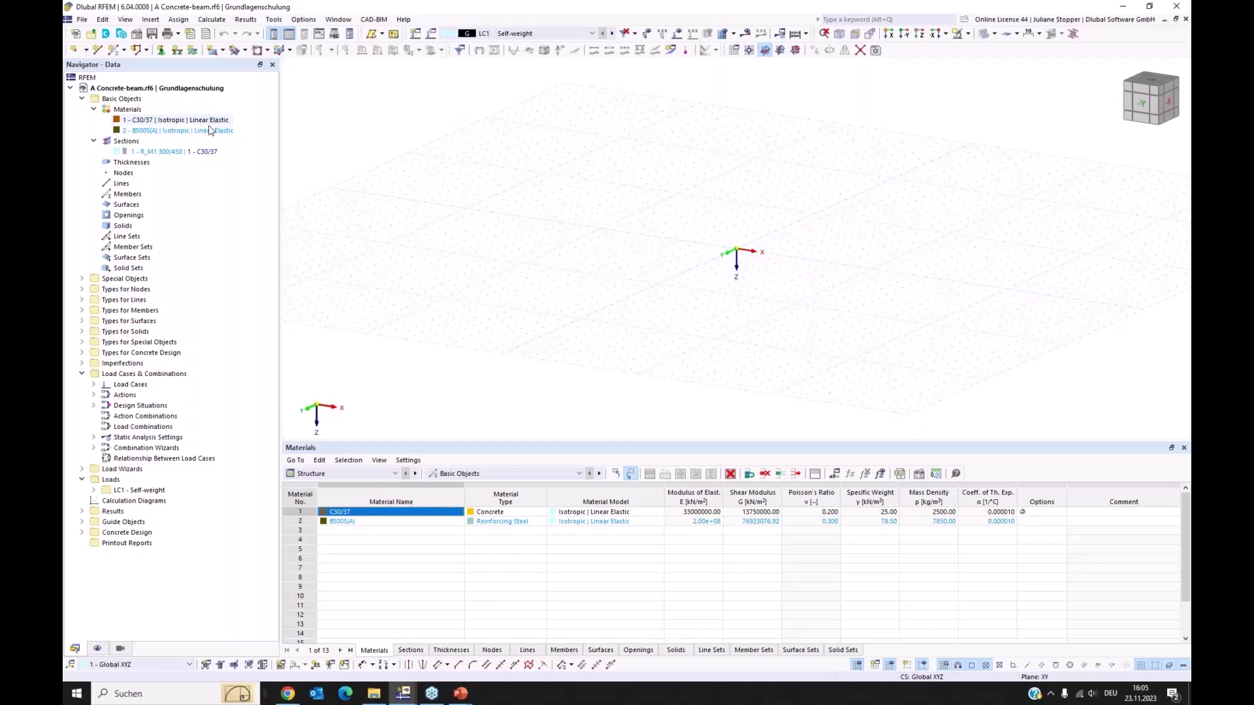
pyautogui.rightClick(133, 101)
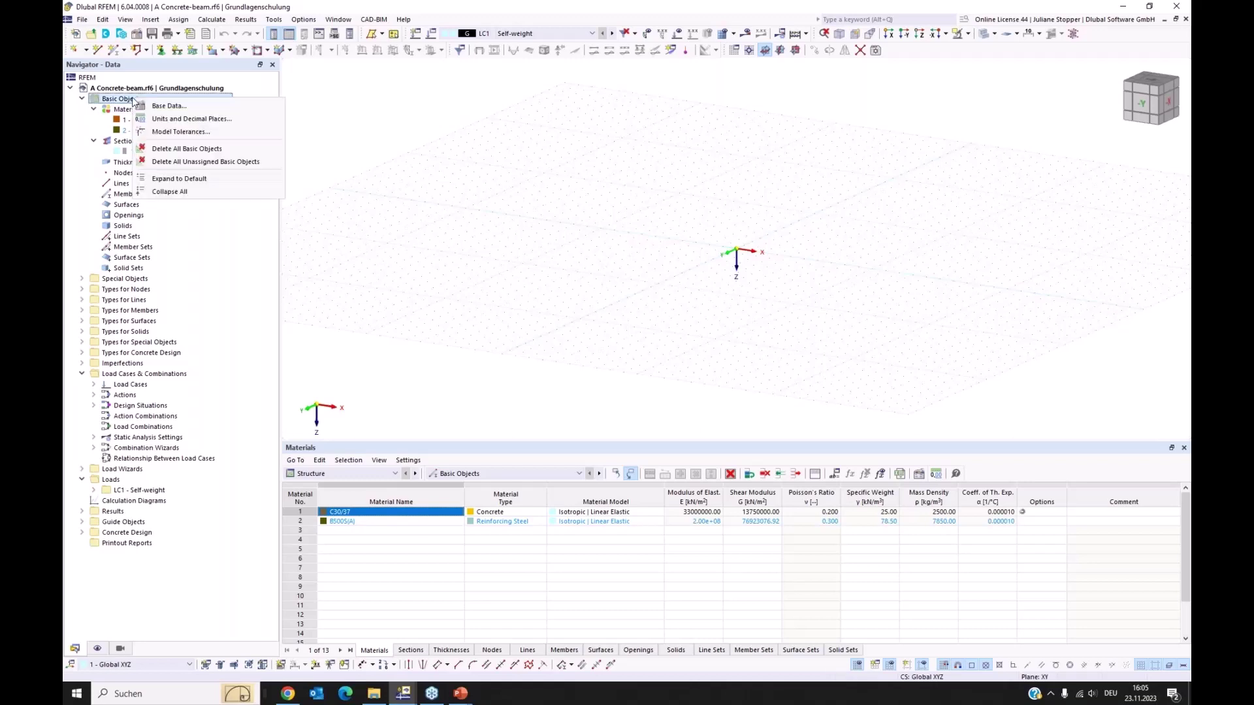
pyautogui.click(200, 150)
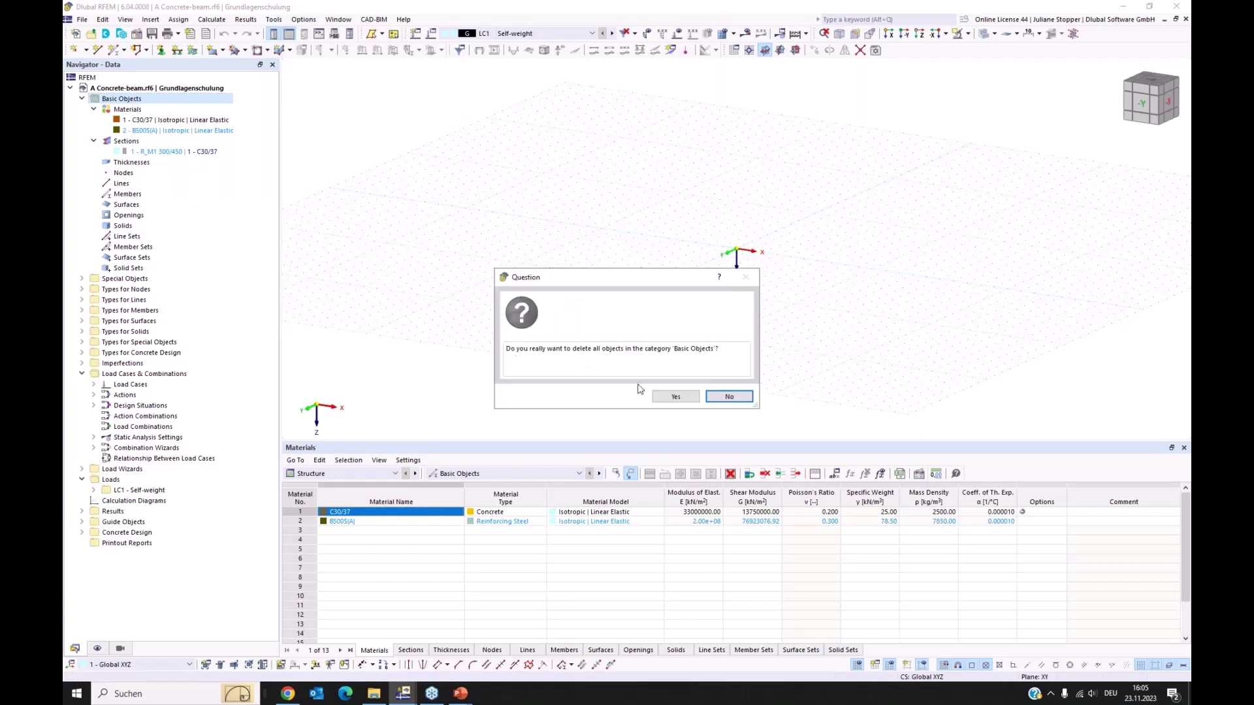
pyautogui.click(671, 398)
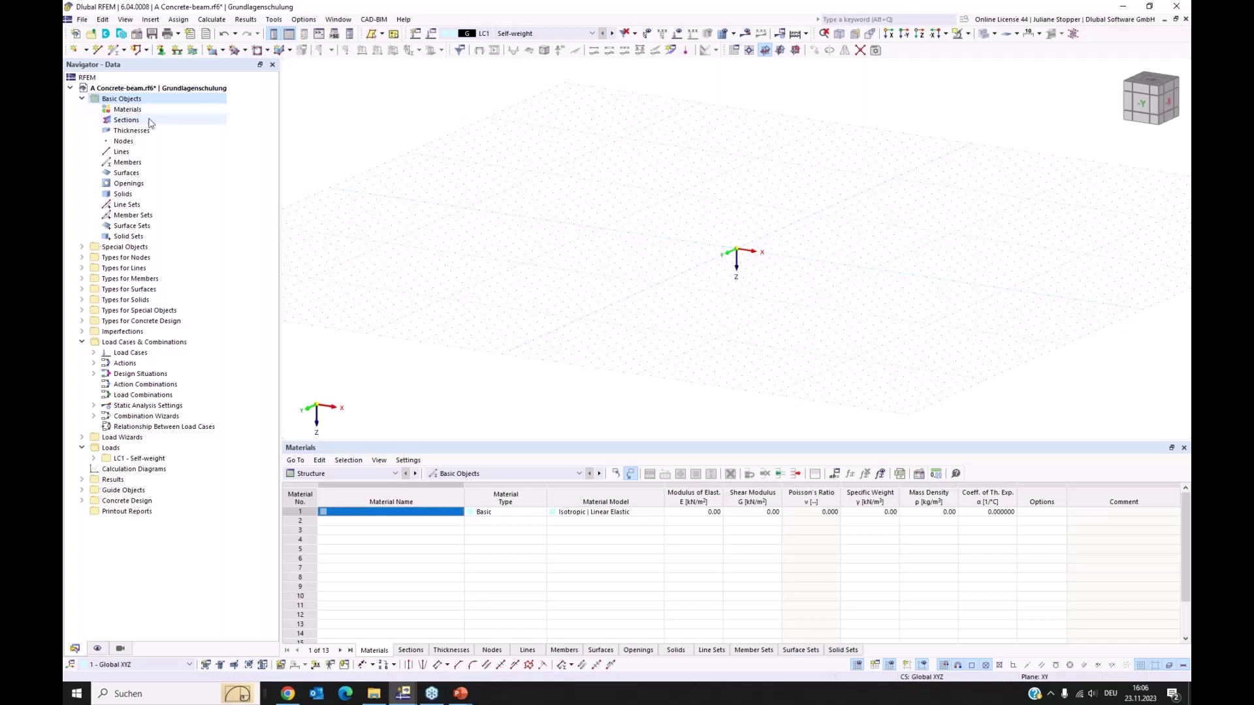
# Create a new material from the library, filtered to European Union and Concrete, choosing C30/37, and apply it
pyautogui.click(129, 109)
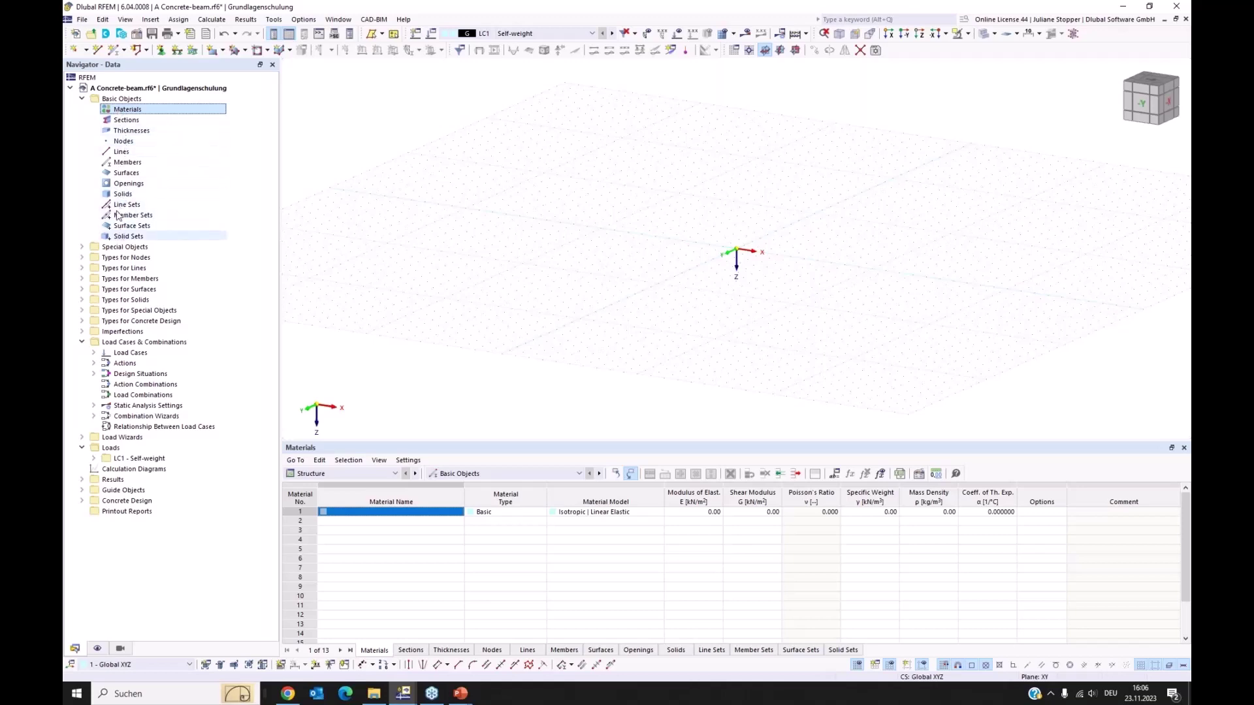
pyautogui.rightClick(129, 112)
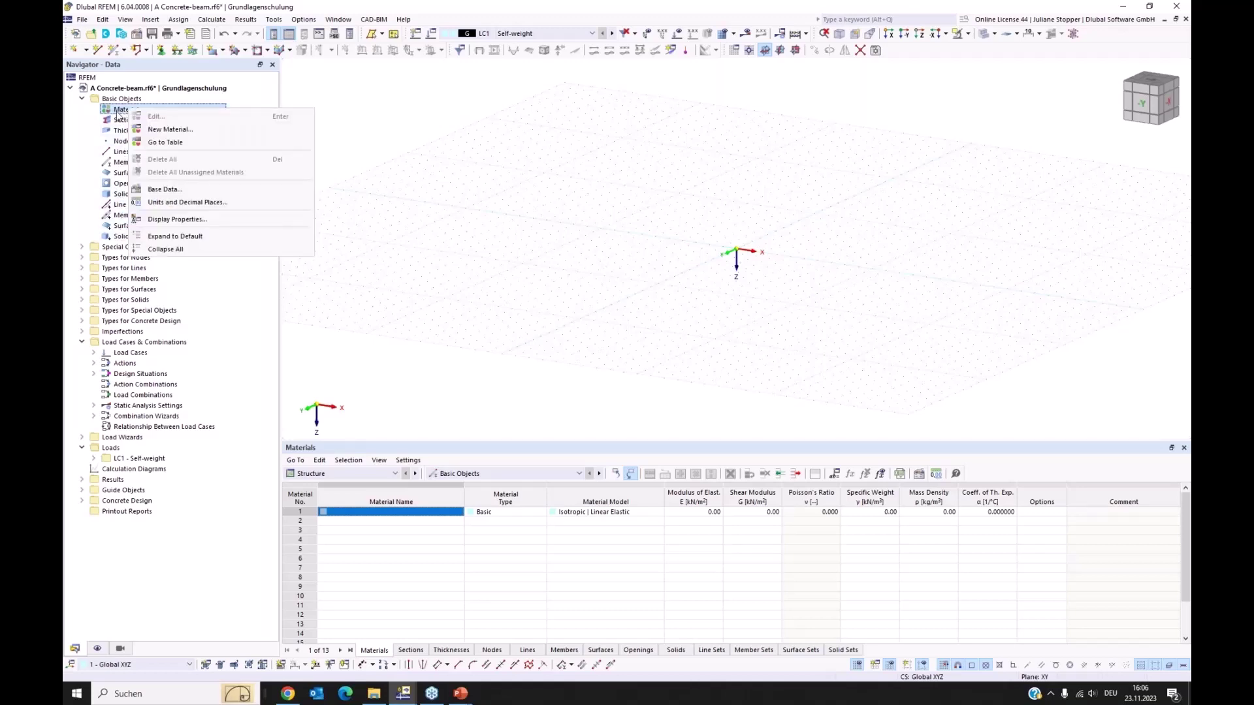
pyautogui.click(154, 130)
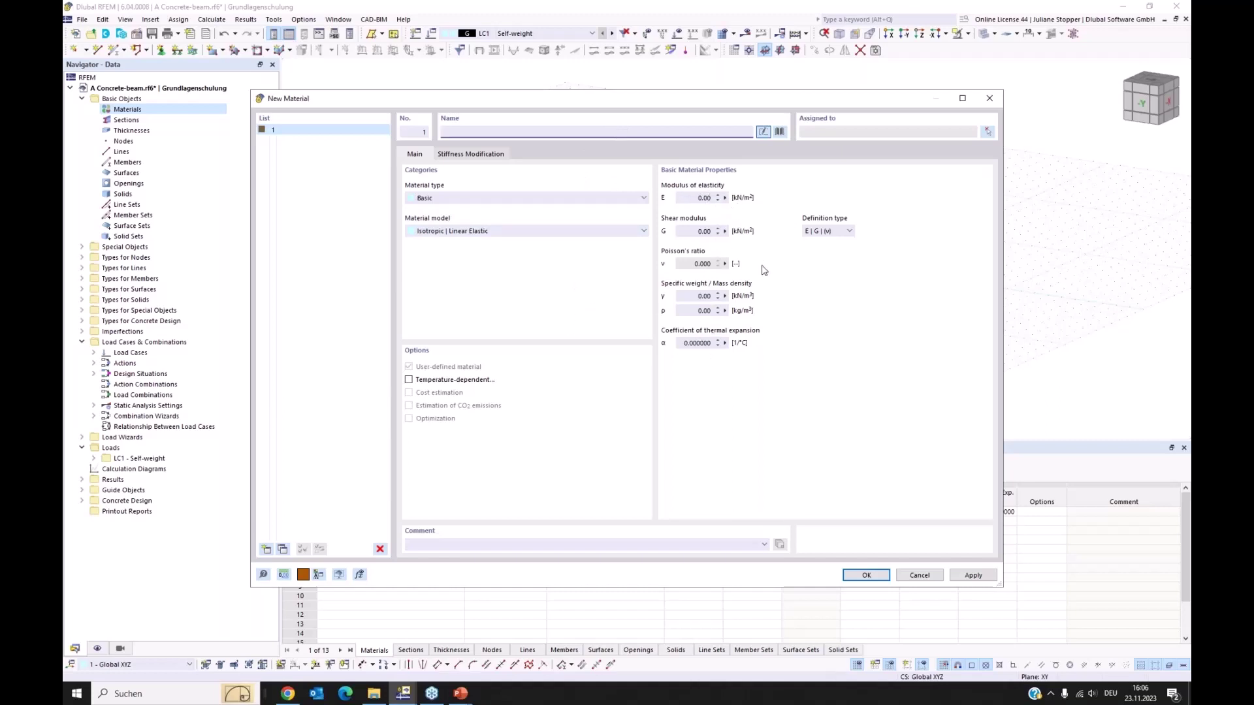
pyautogui.click(780, 132)
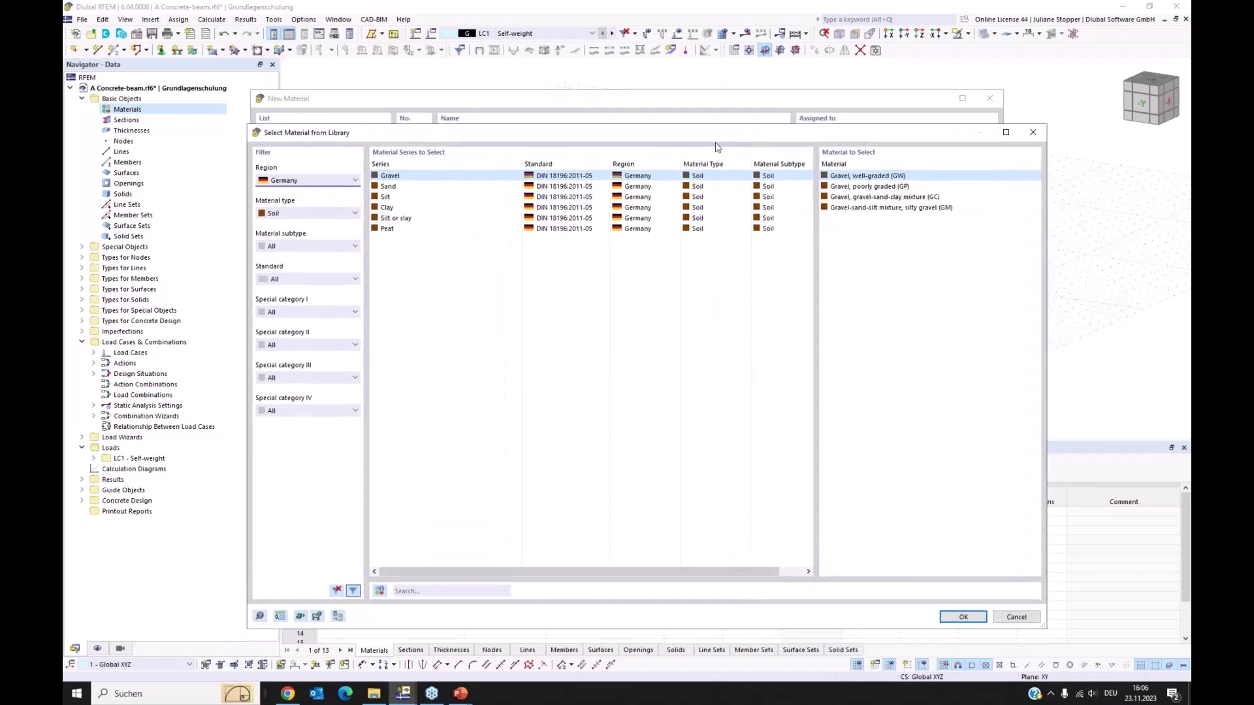
pyautogui.click(339, 186)
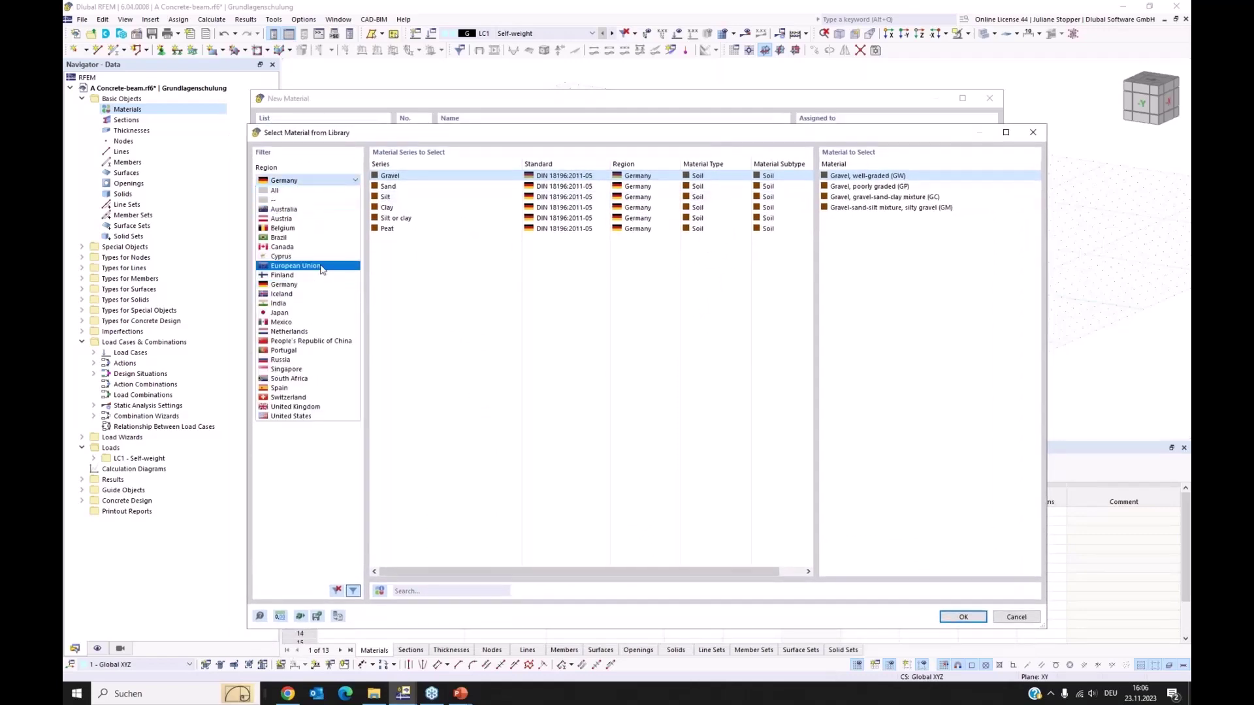
pyautogui.click(295, 266)
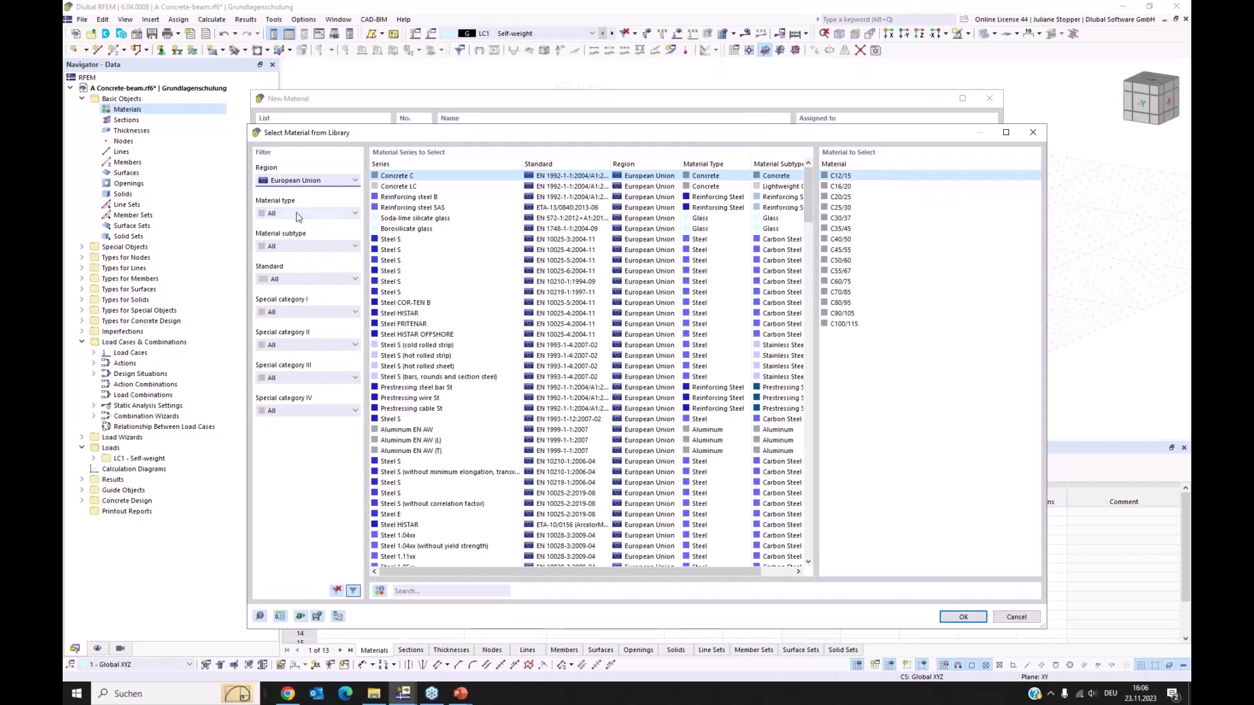
pyautogui.click(297, 213)
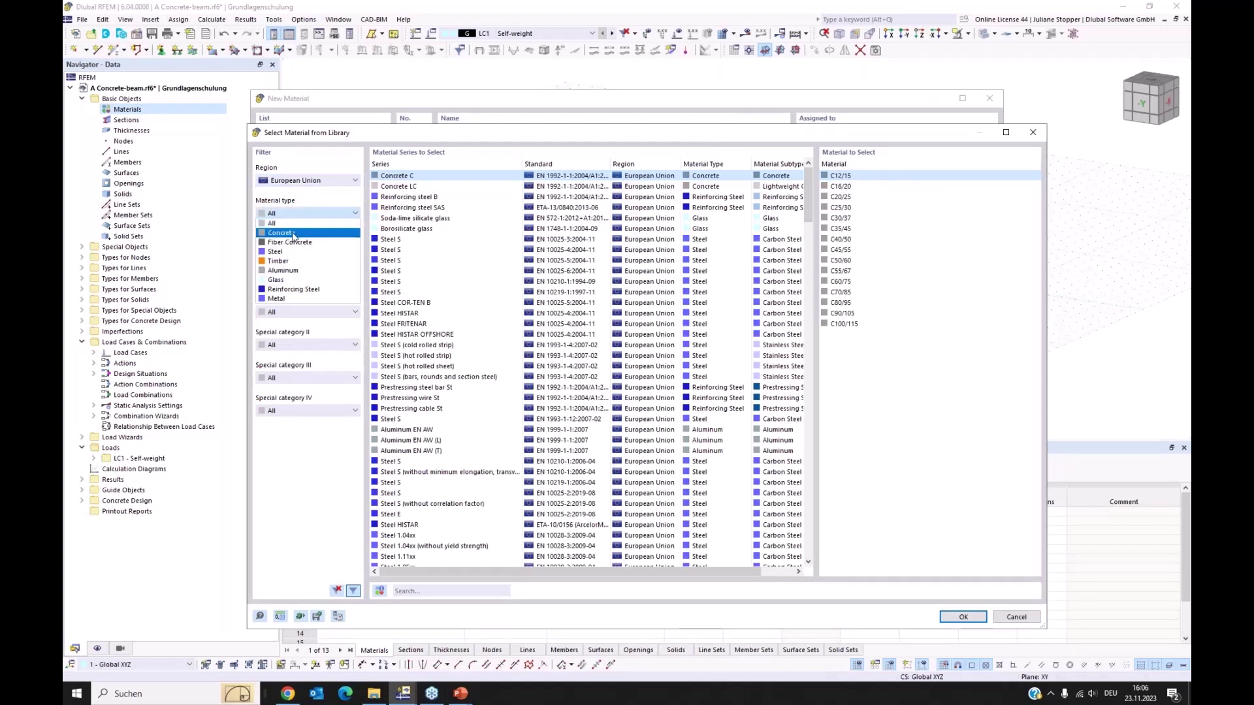
pyautogui.click(294, 234)
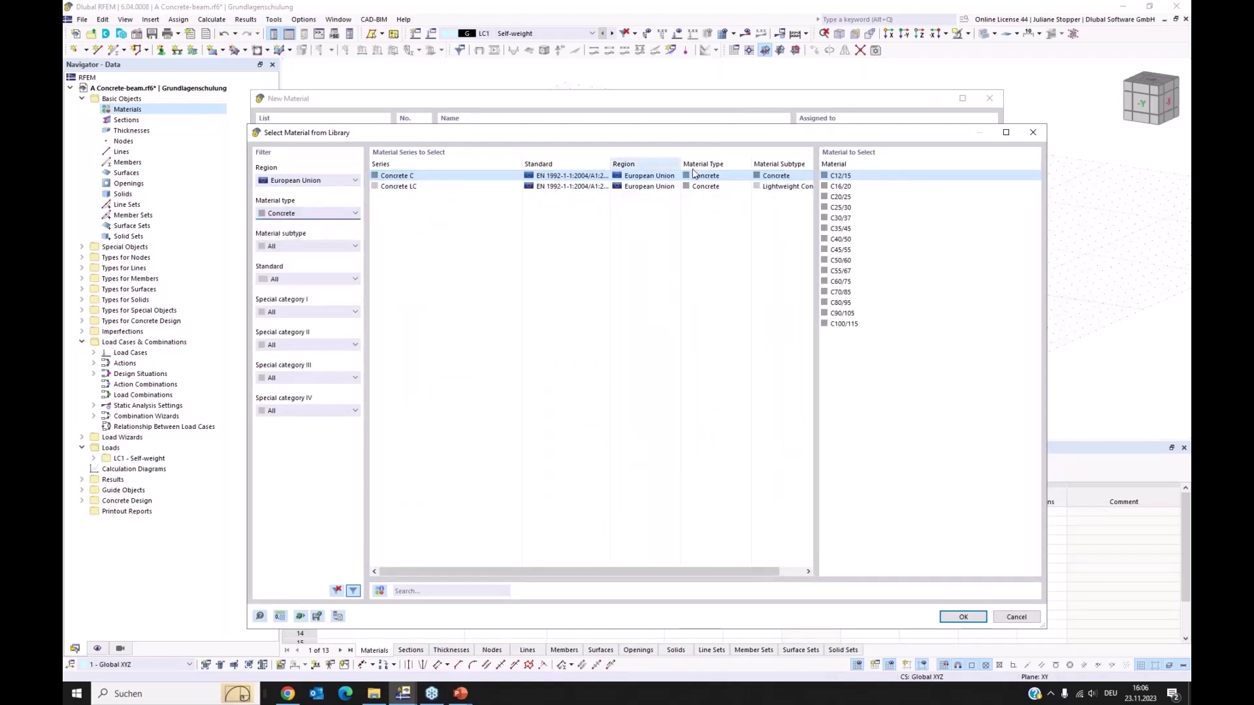
pyautogui.click(840, 218)
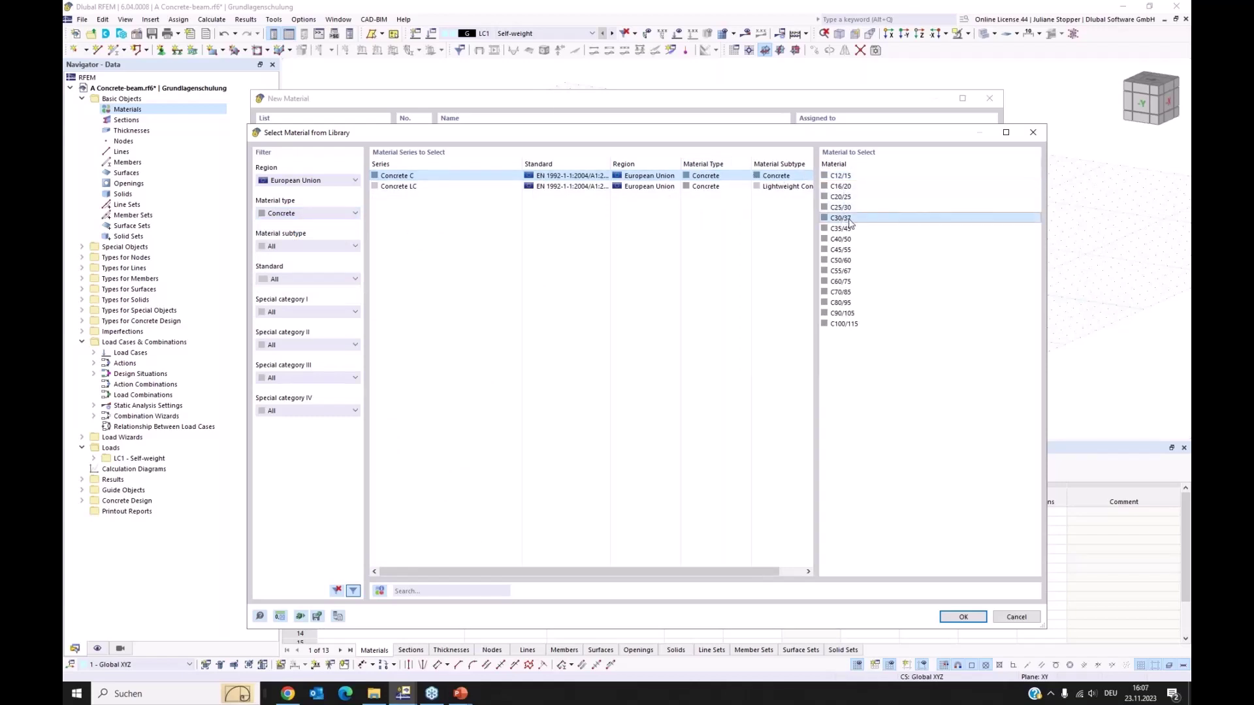
pyautogui.click(963, 617)
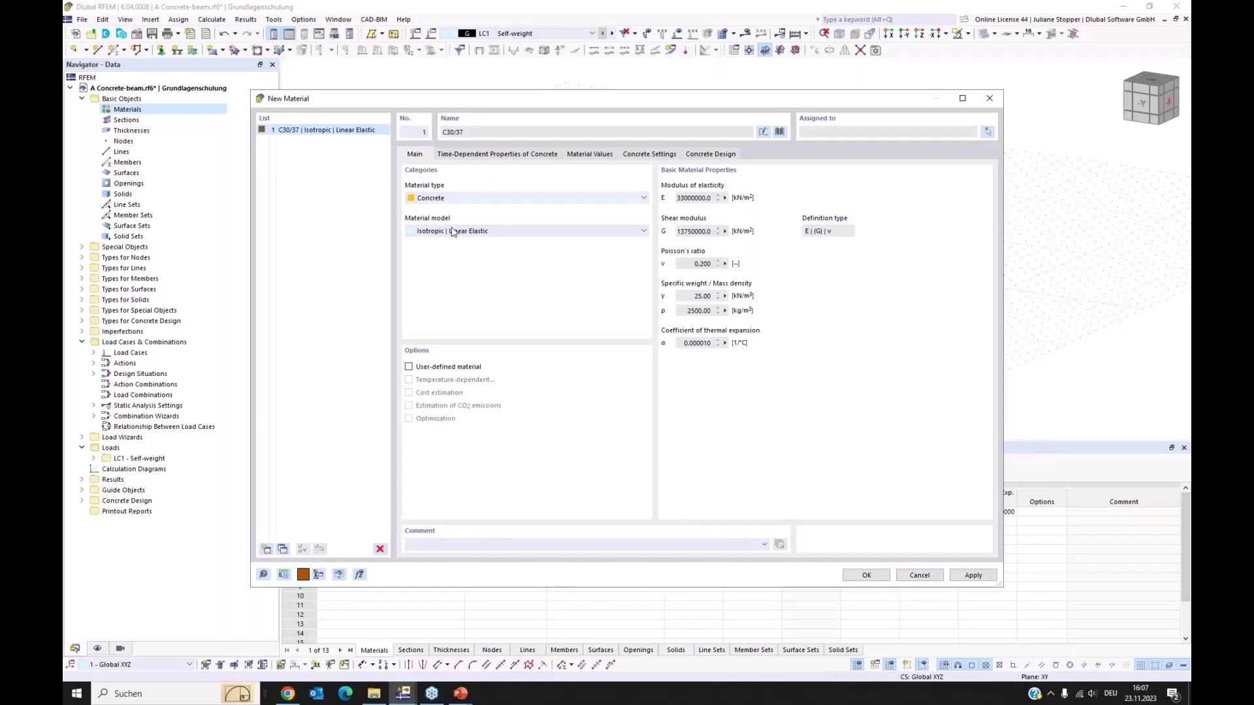
pyautogui.click(973, 575)
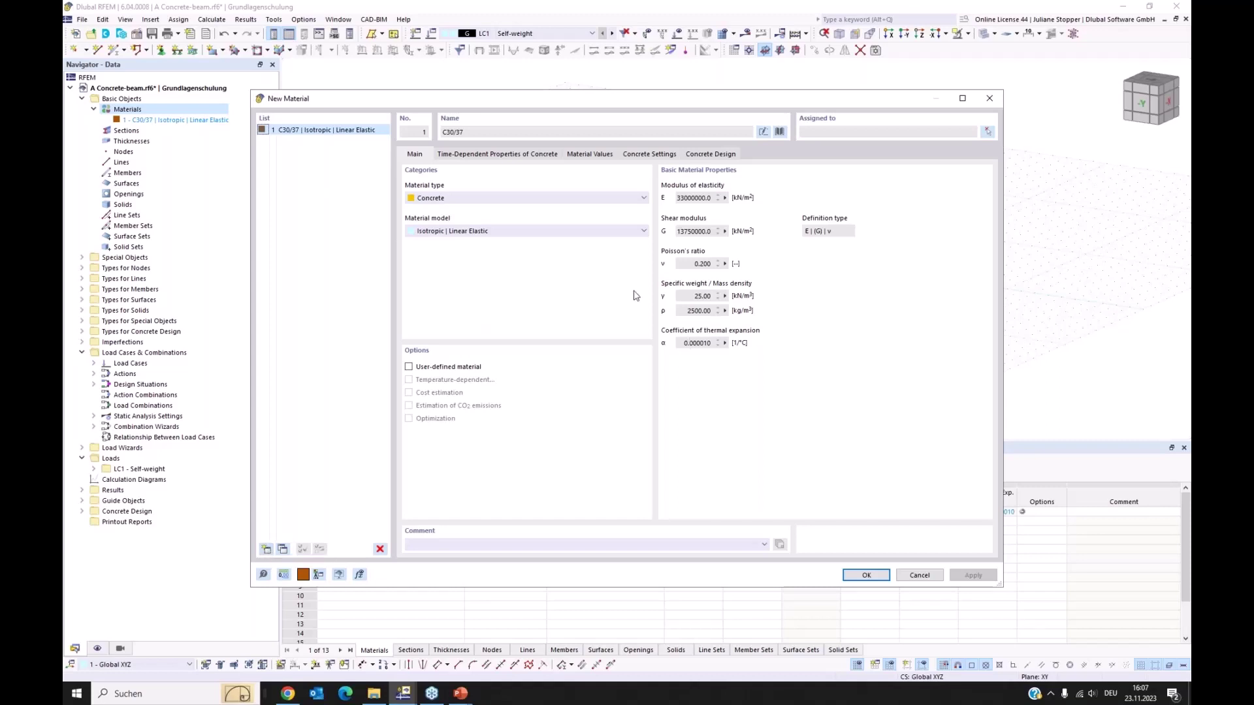
# Add a second material, reinforcing steel B500S(B) per EN 1992-1-1:2004/A1:2014, and save both materials
pyautogui.click(266, 550)
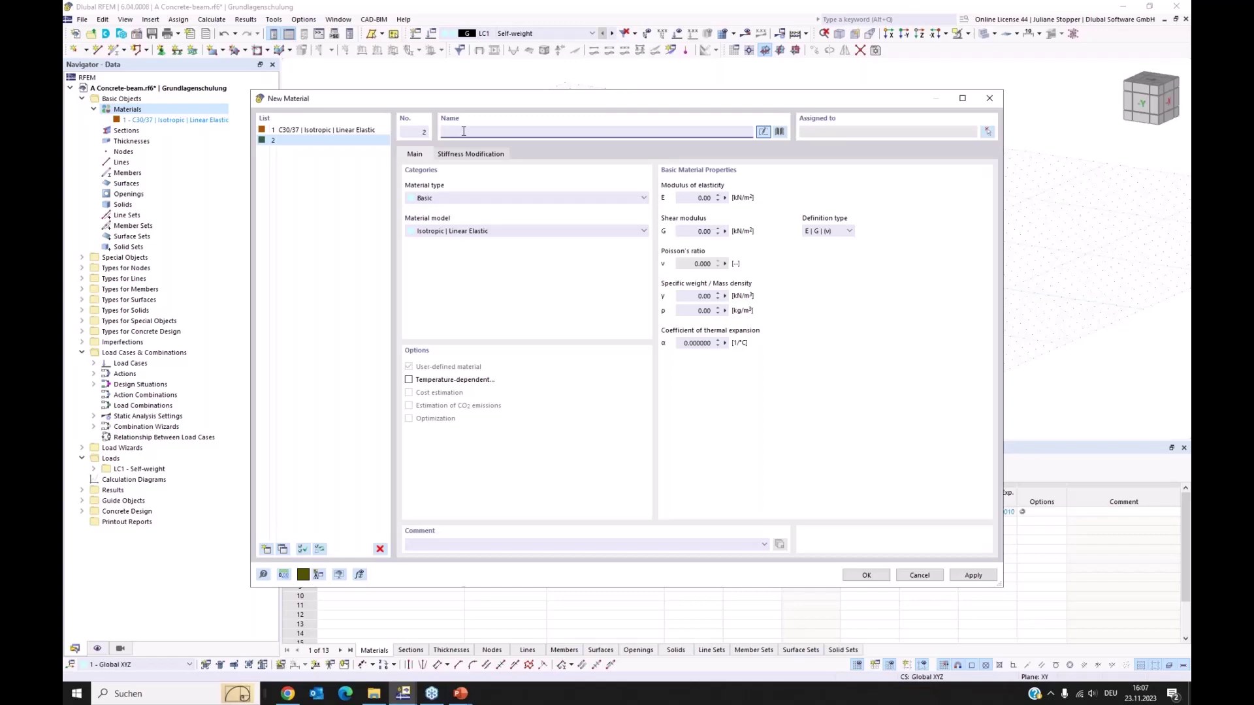
pyautogui.write('B')
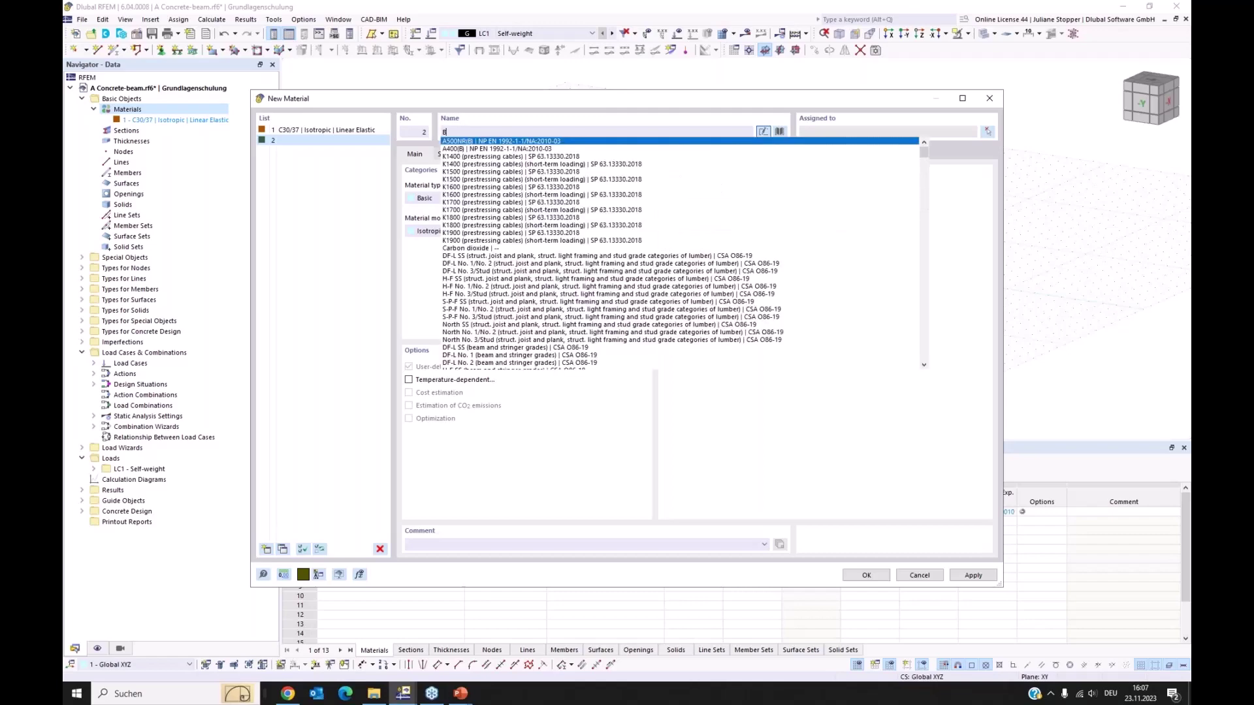
pyautogui.write('500')
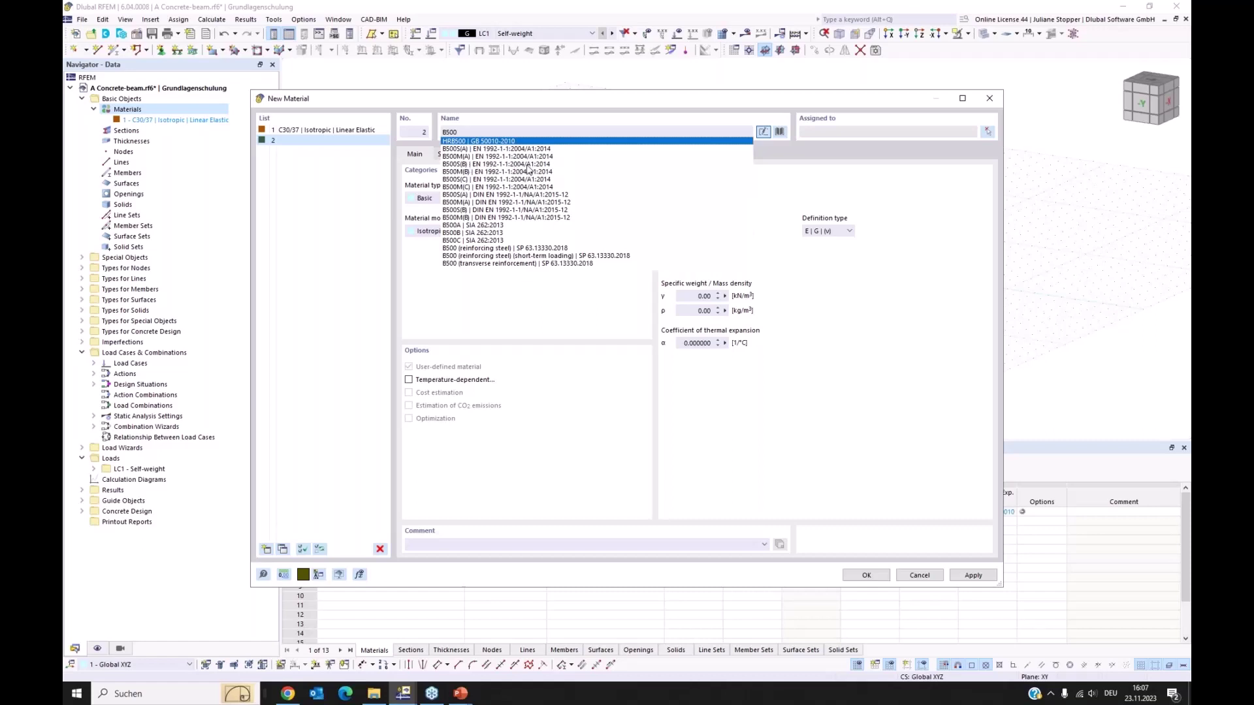
pyautogui.click(492, 166)
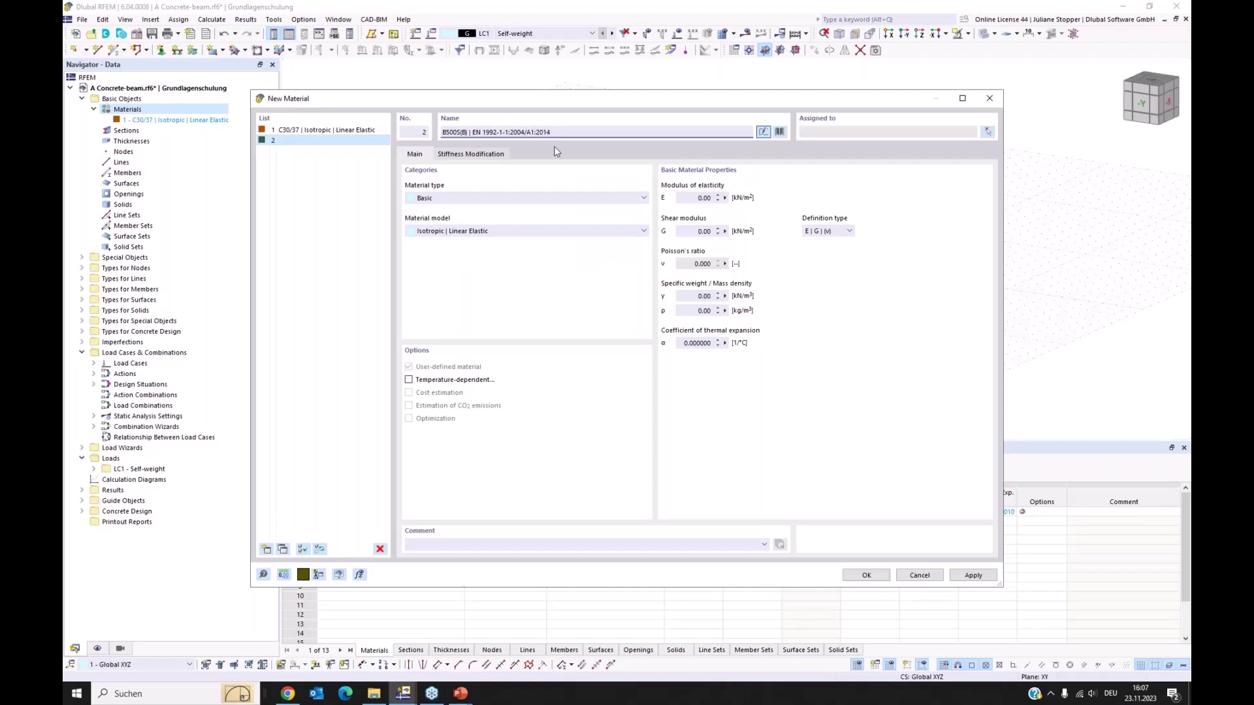
pyautogui.click(973, 575)
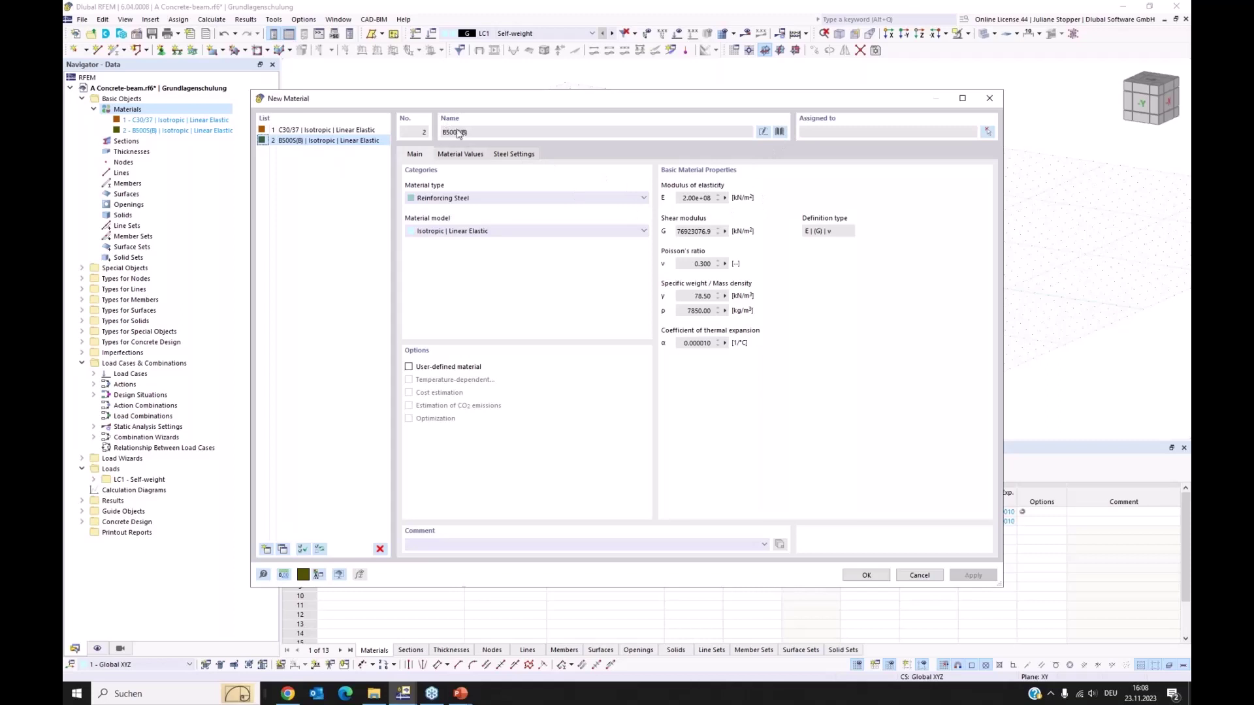
pyautogui.click(866, 575)
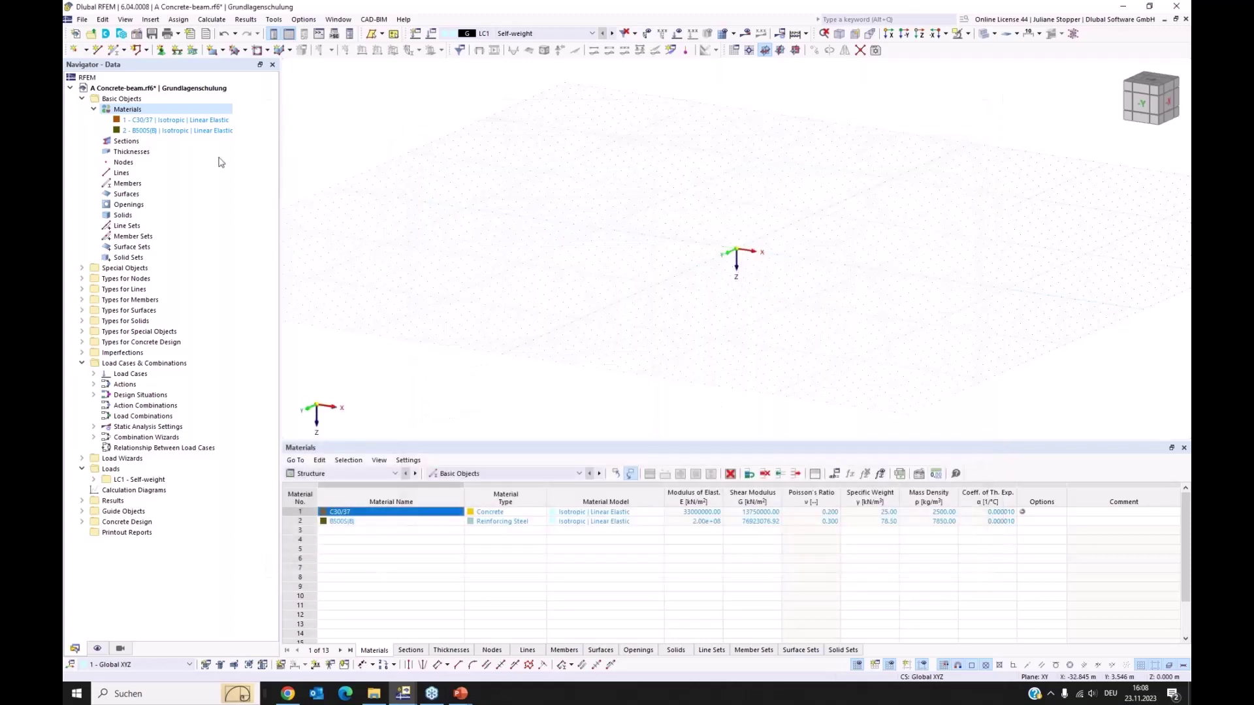
# Create a massive rectangular section in C30/37 concrete with width b 300 mm and height h 450 mm, and save it
pyautogui.rightClick(125, 142)
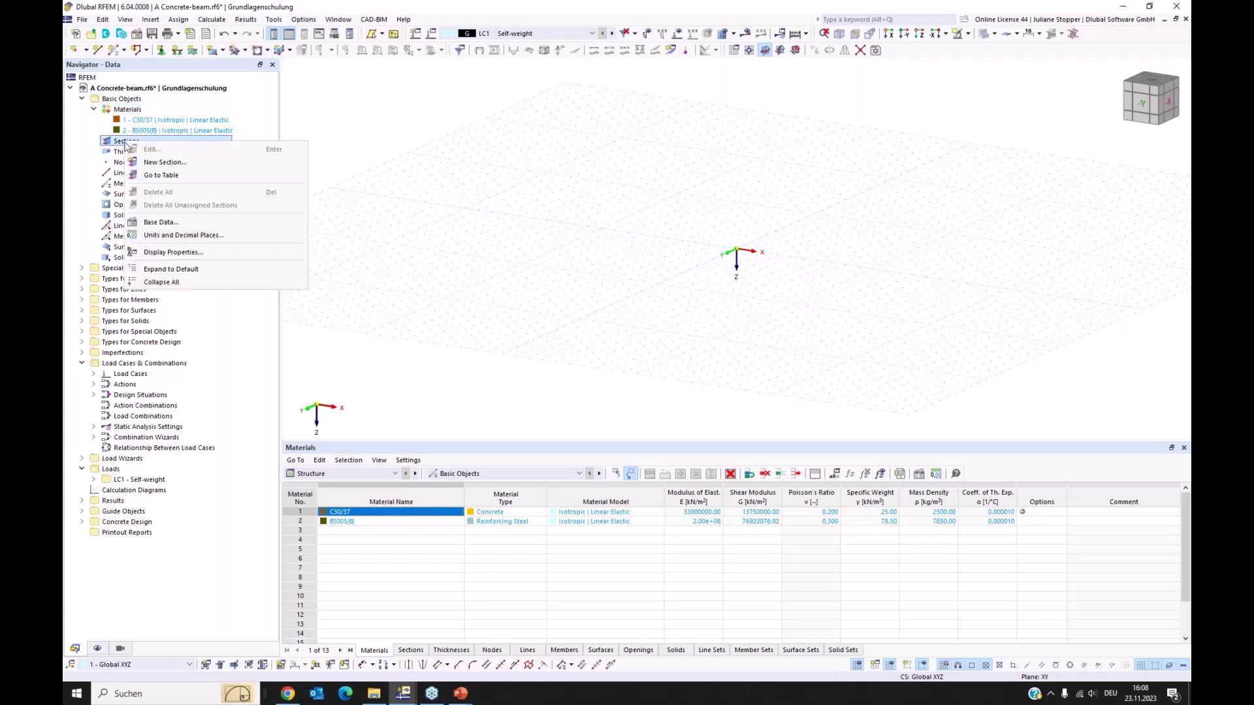
pyautogui.click(161, 163)
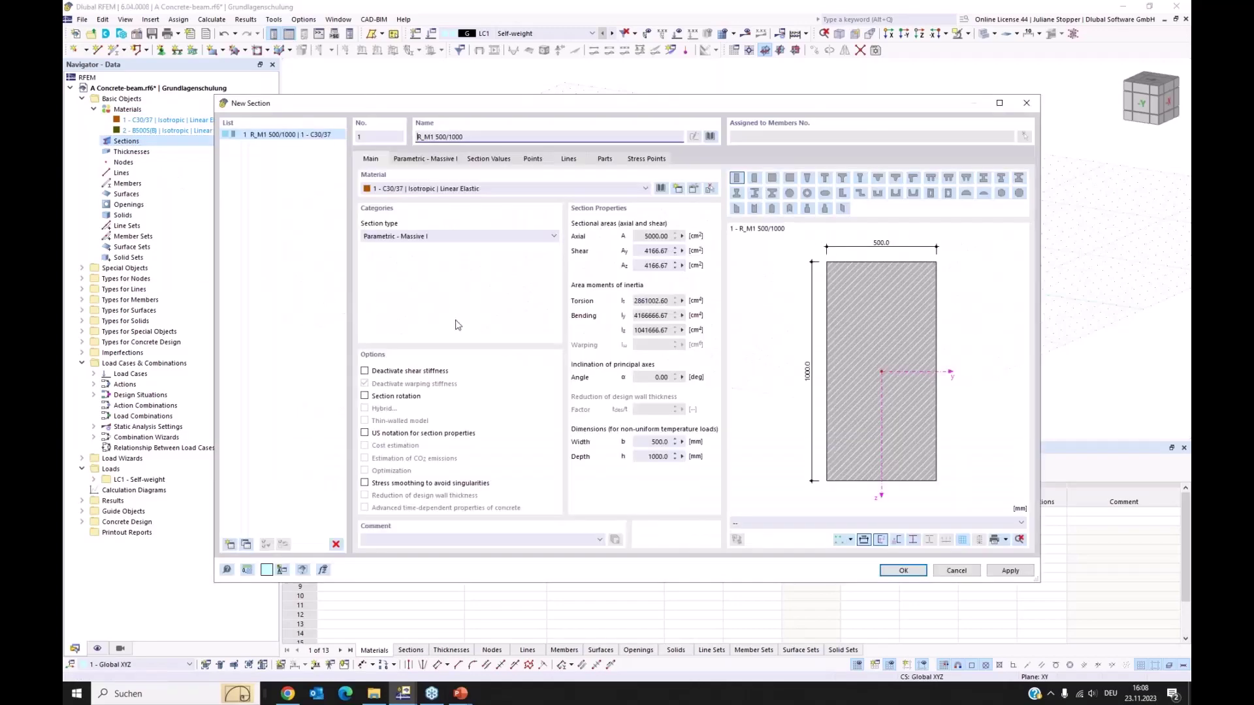
pyautogui.click(710, 138)
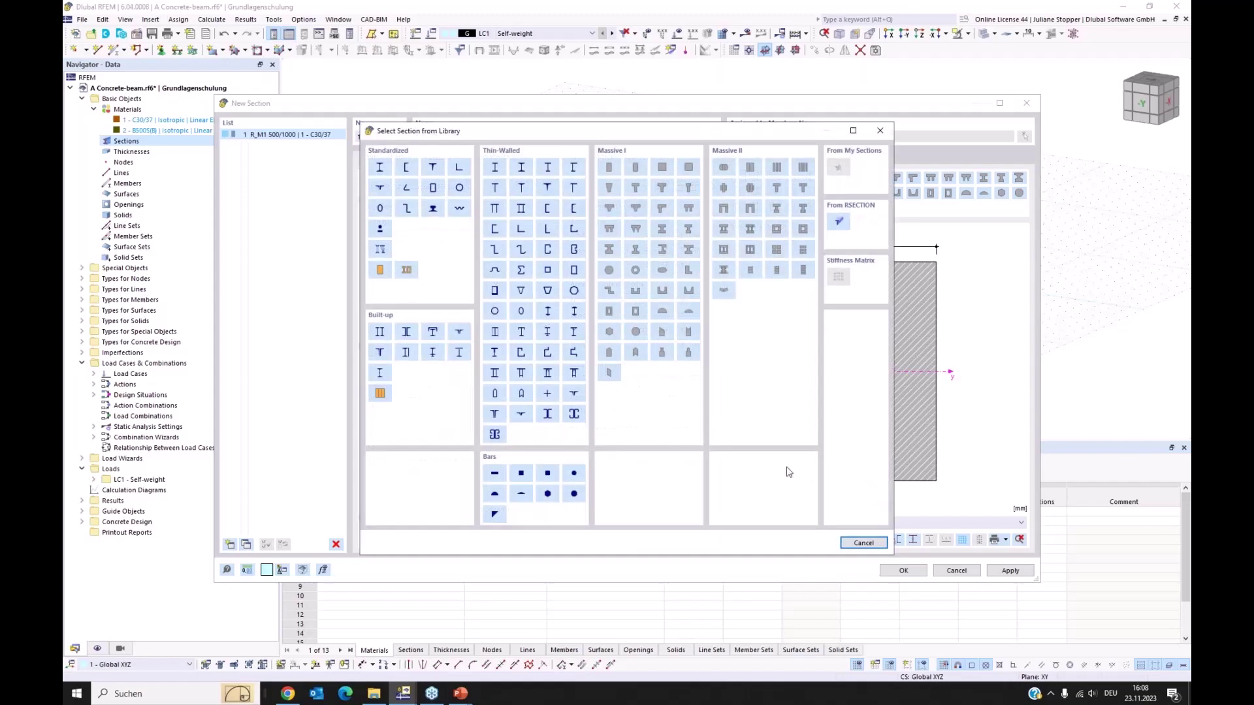
pyautogui.click(858, 544)
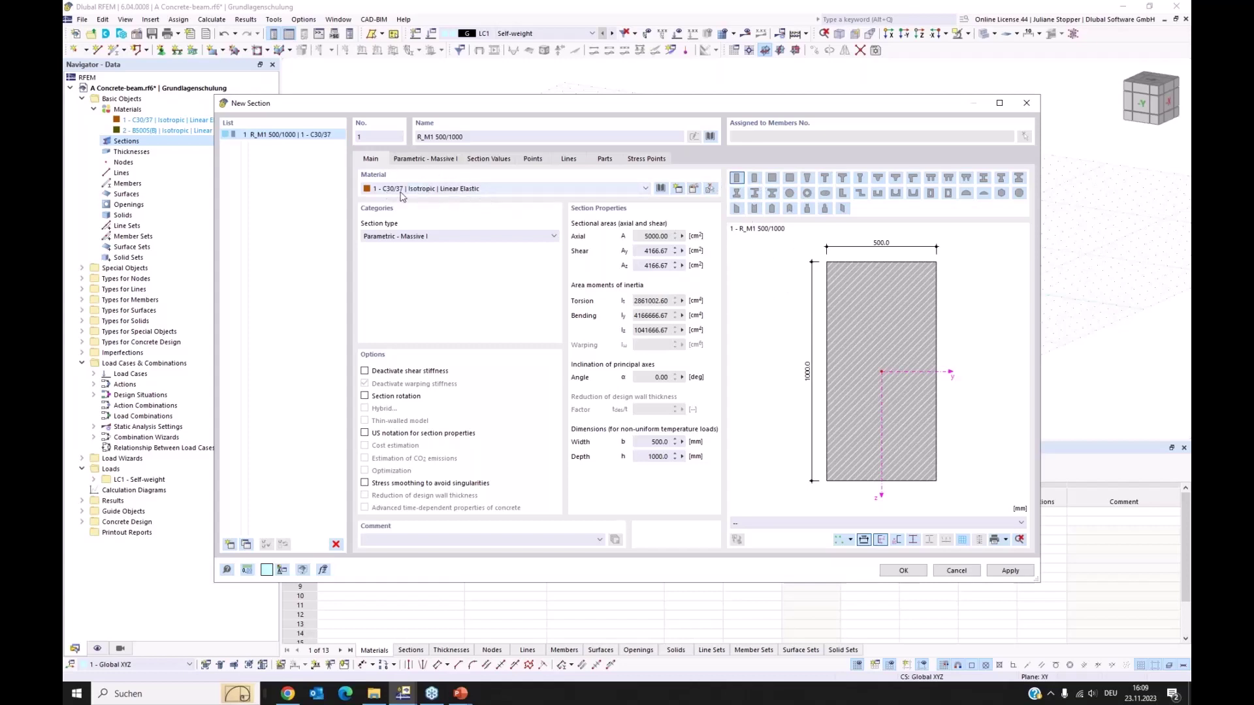
pyautogui.click(423, 159)
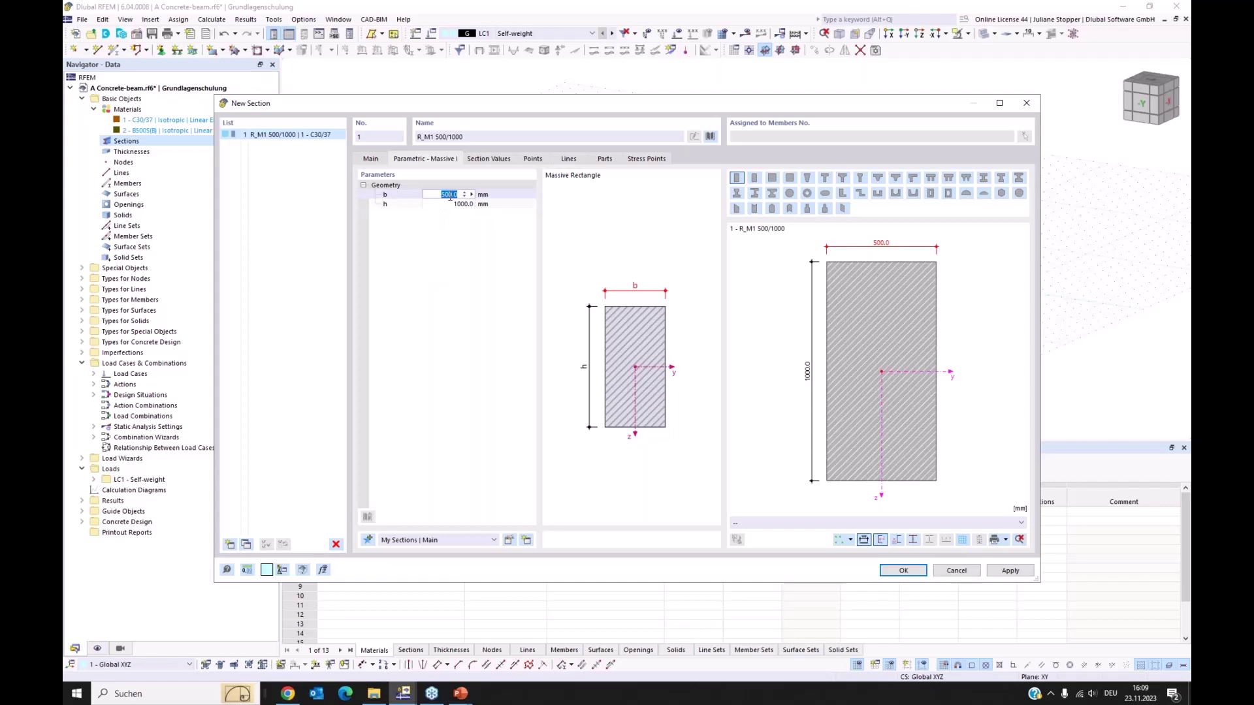
pyautogui.write('300')
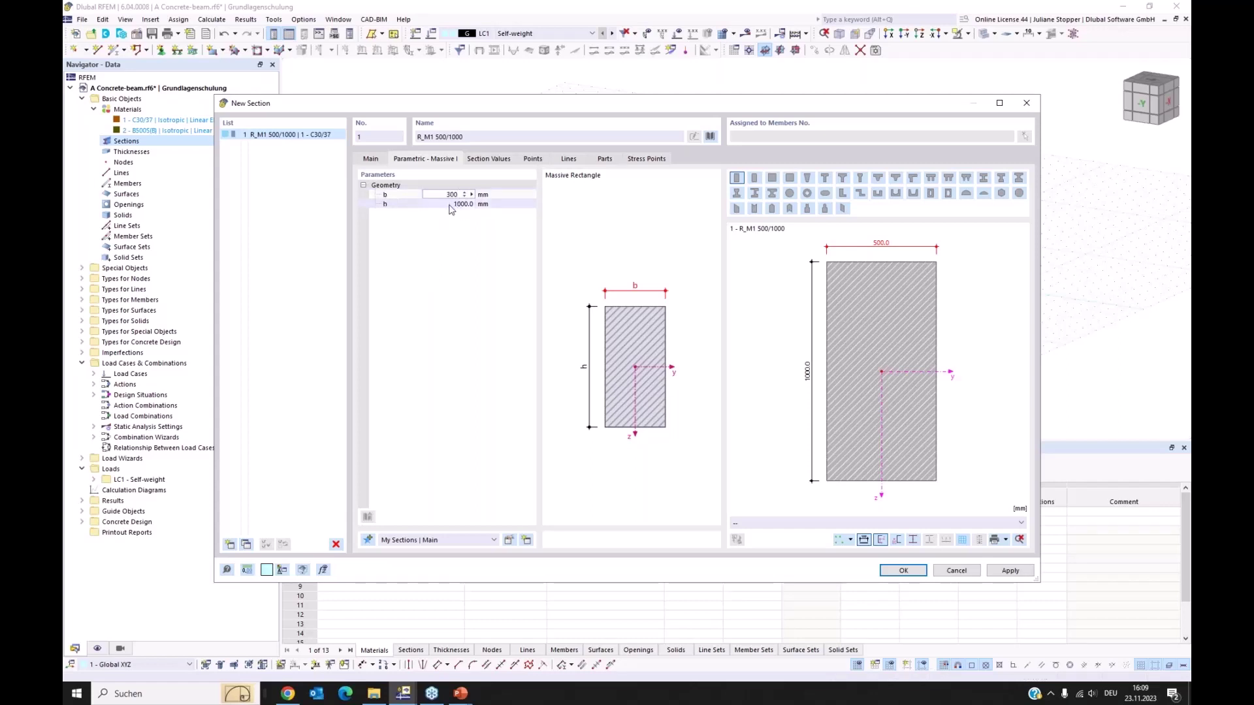
pyautogui.click(449, 204)
pyautogui.write('450')
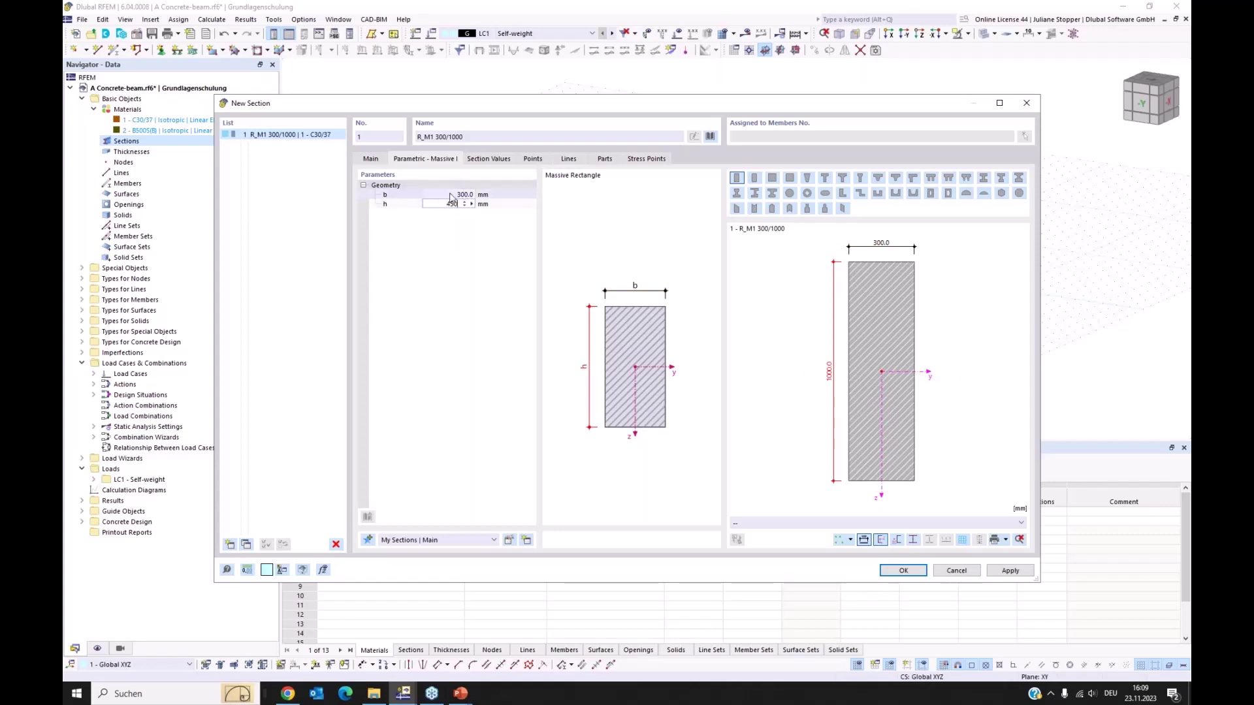
pyautogui.click(479, 346)
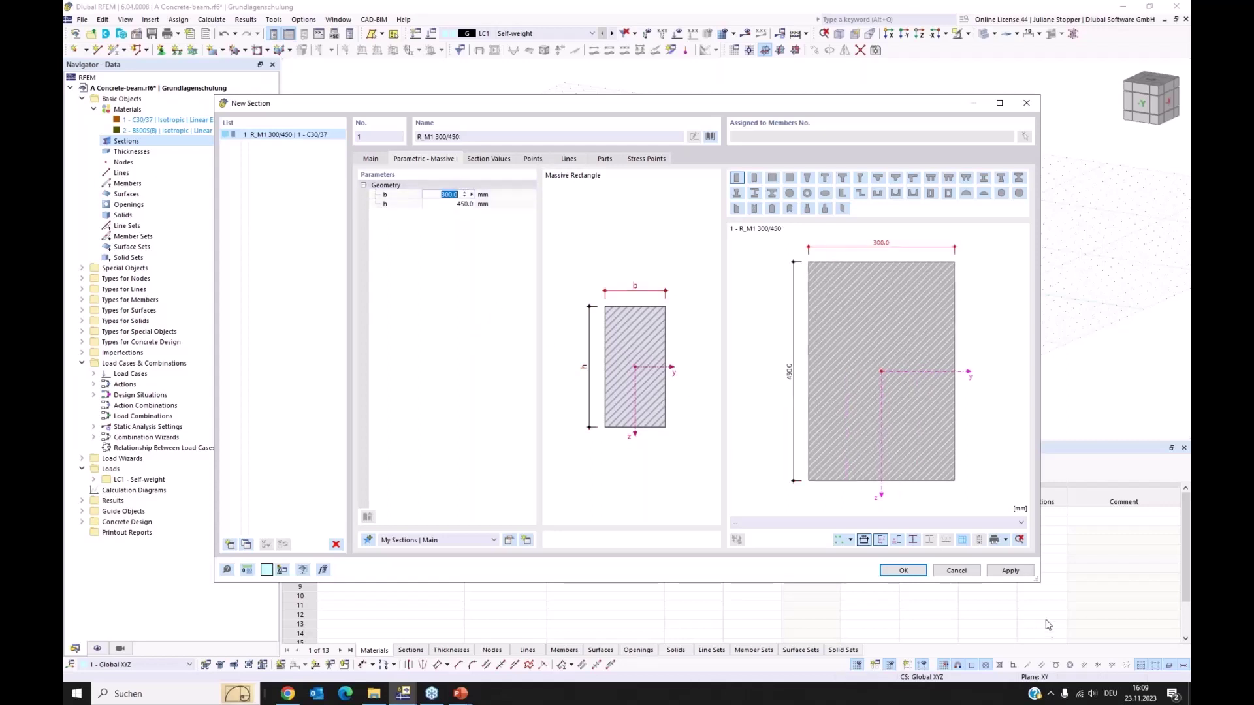
pyautogui.click(1015, 571)
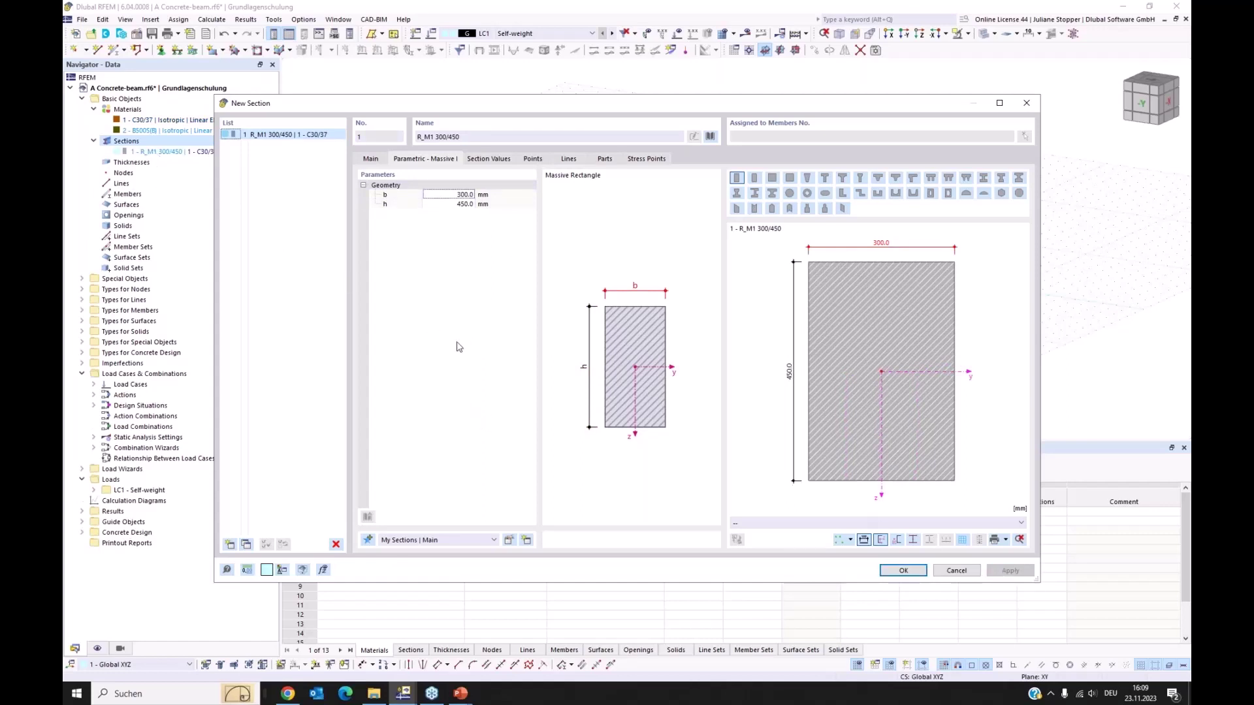
pyautogui.click(899, 568)
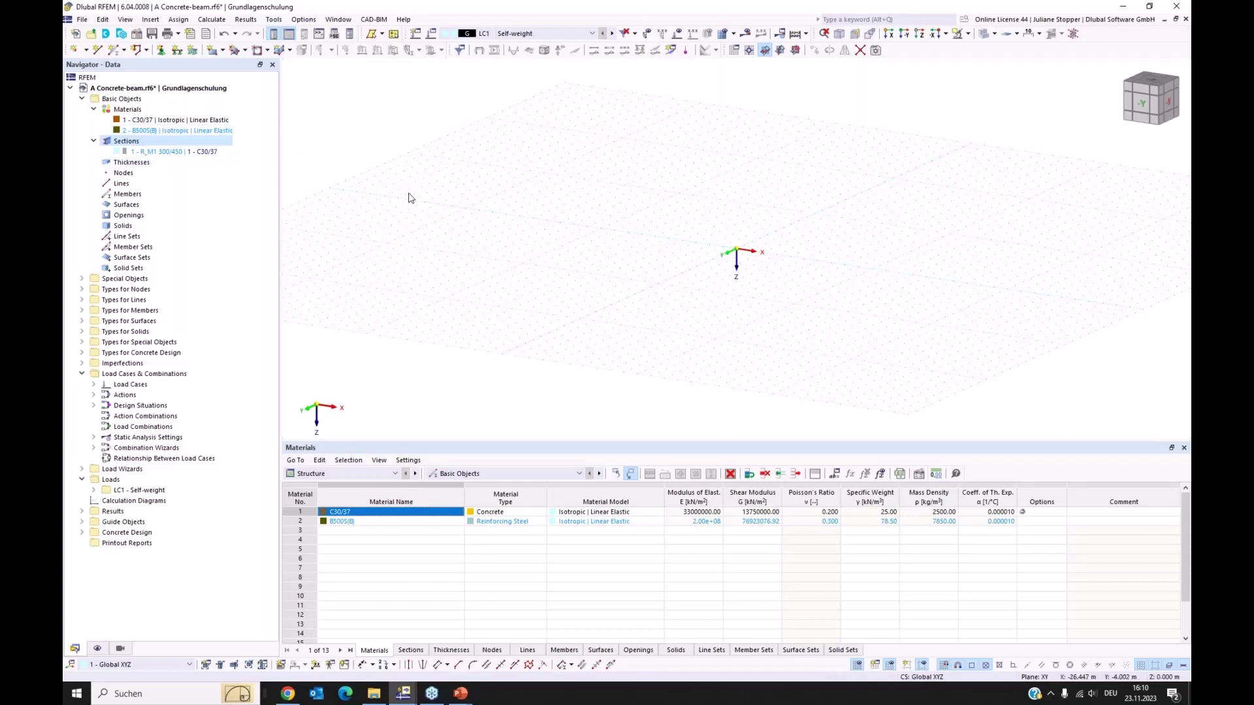
# Start a new single member, keeping the member type Beam and the concrete design properties activated
pyautogui.moveTo(595, 203); pyautogui.dragTo(513, 193, button='middle')
pyautogui.keyDown('ctrl'); pyautogui.moveTo(449, 272); pyautogui.dragTo(497, 279, button='middle'); pyautogui.keyUp('ctrl')
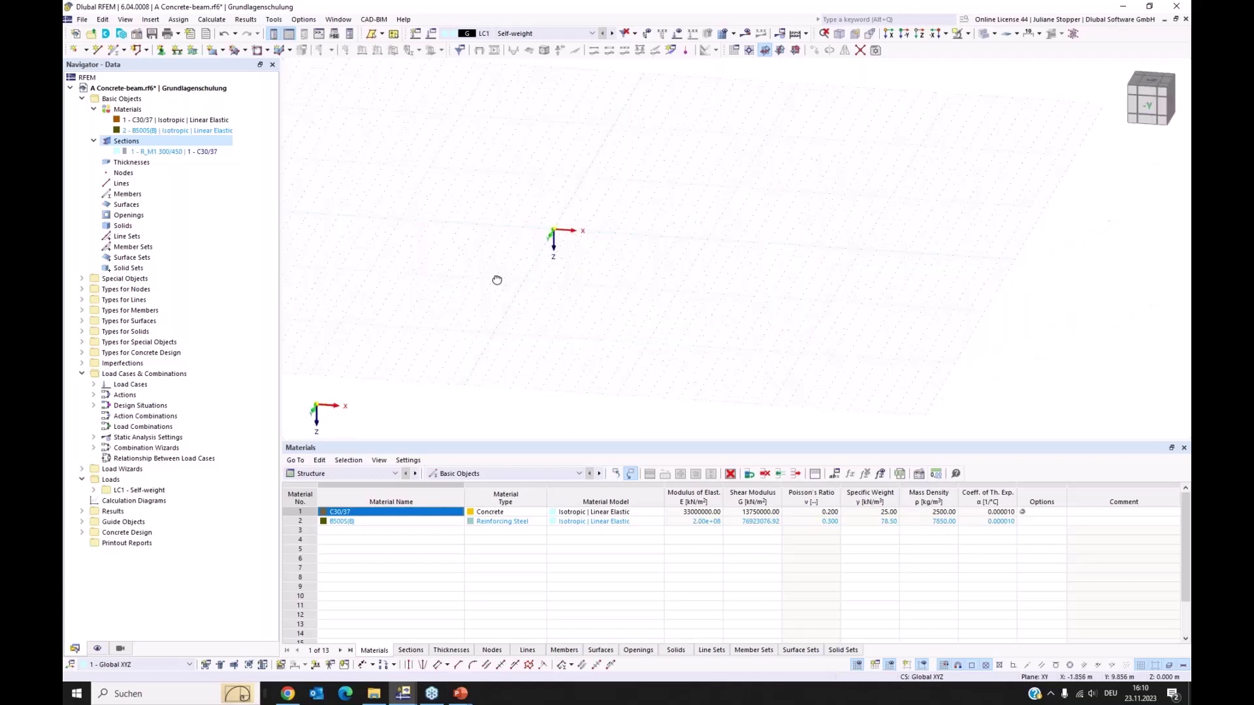
pyautogui.click(114, 53)
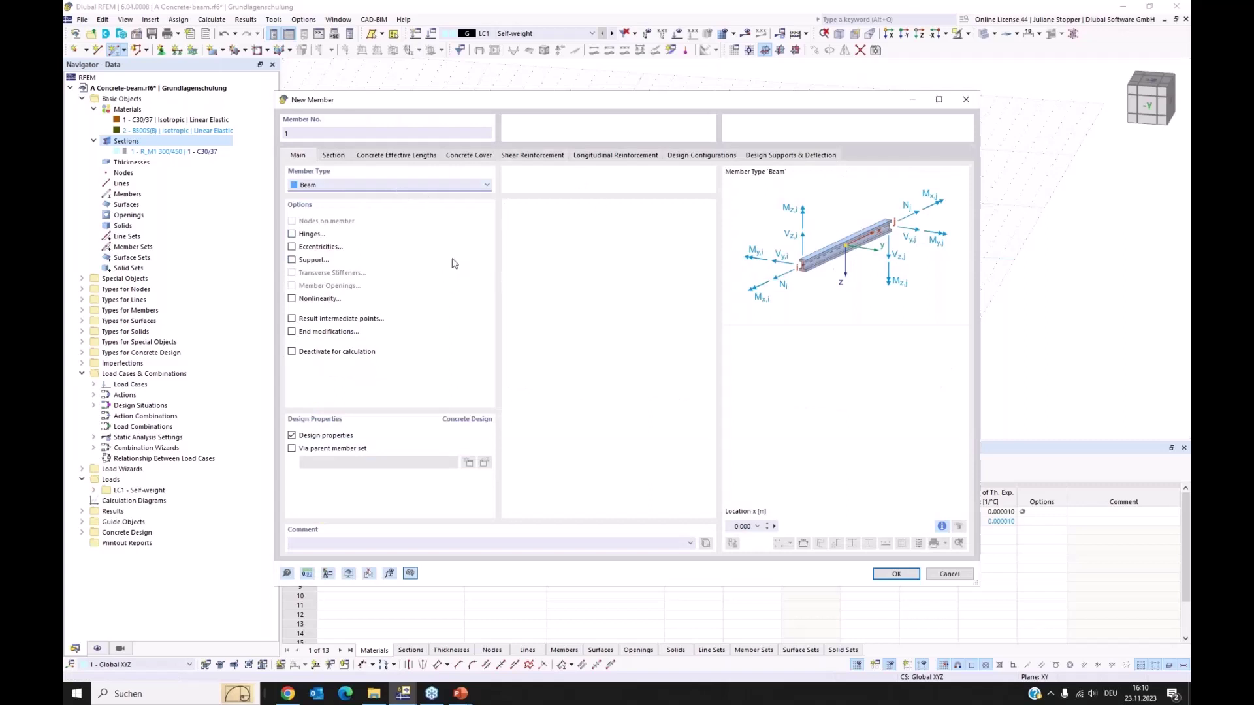
pyautogui.click(342, 189)
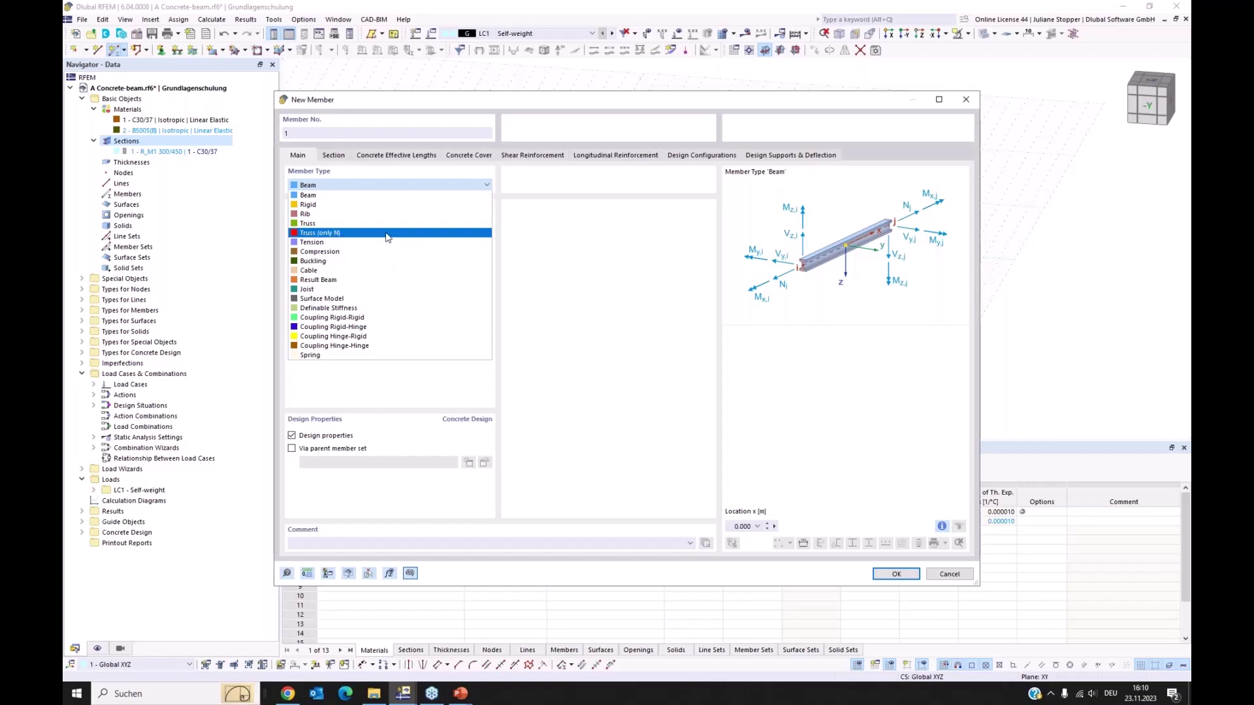
pyautogui.click(563, 237)
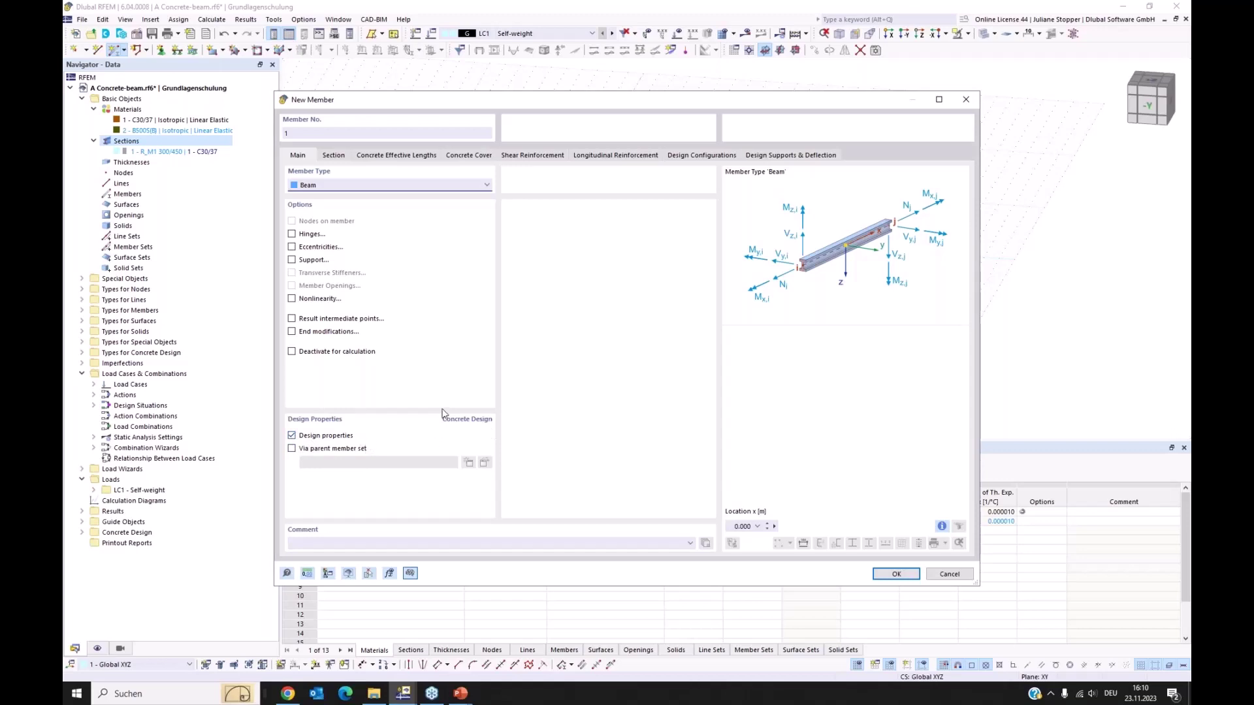
pyautogui.click(292, 436)
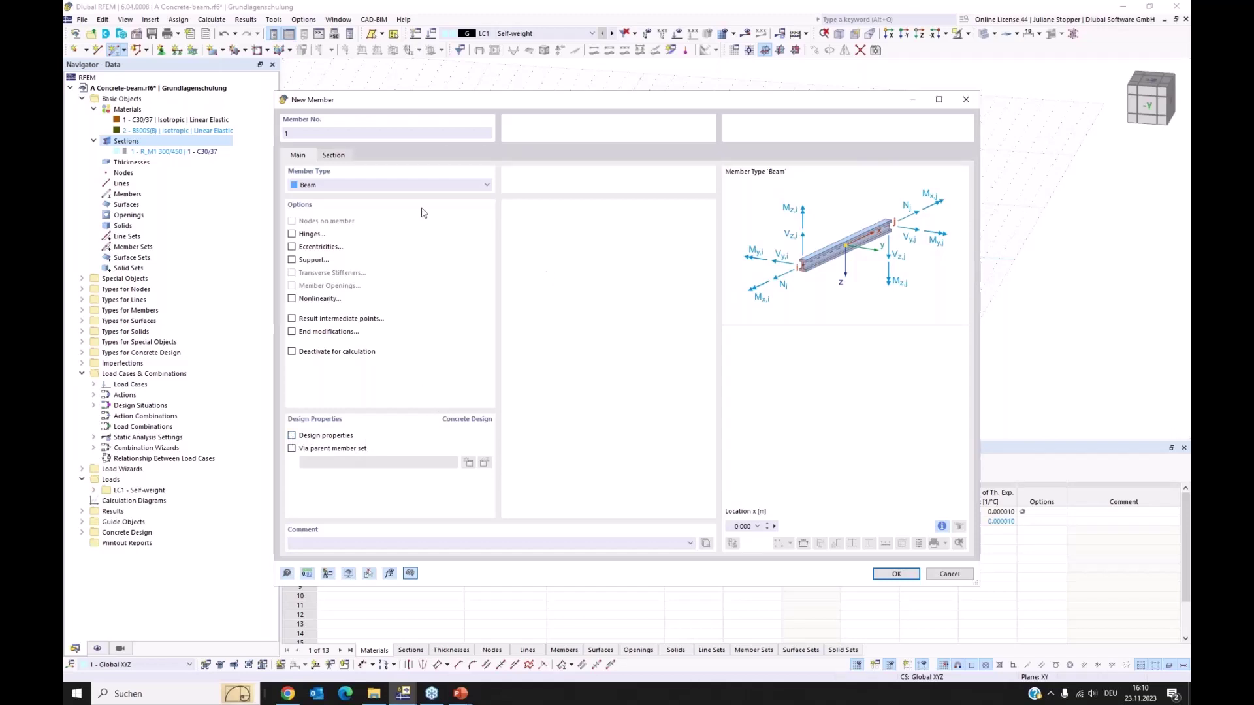
pyautogui.click(292, 438)
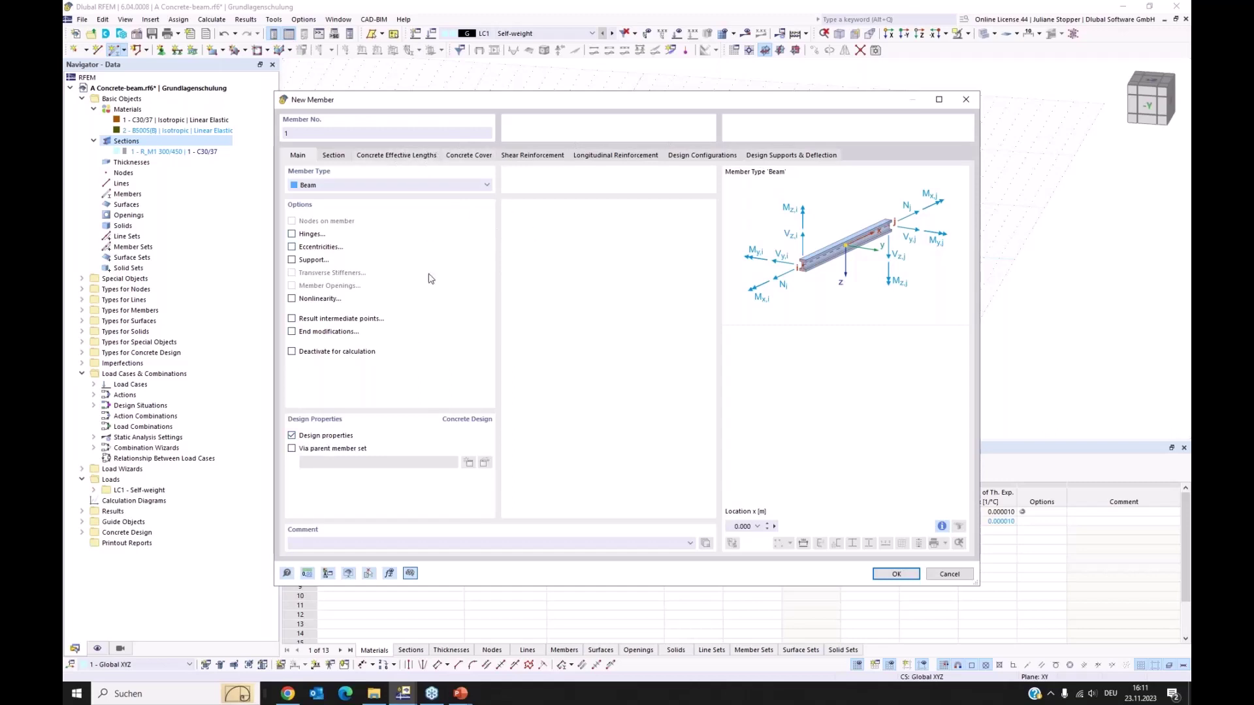
# Assign the section R_M1 300/450 in C30/37 at the start of the new member
pyautogui.click(333, 157)
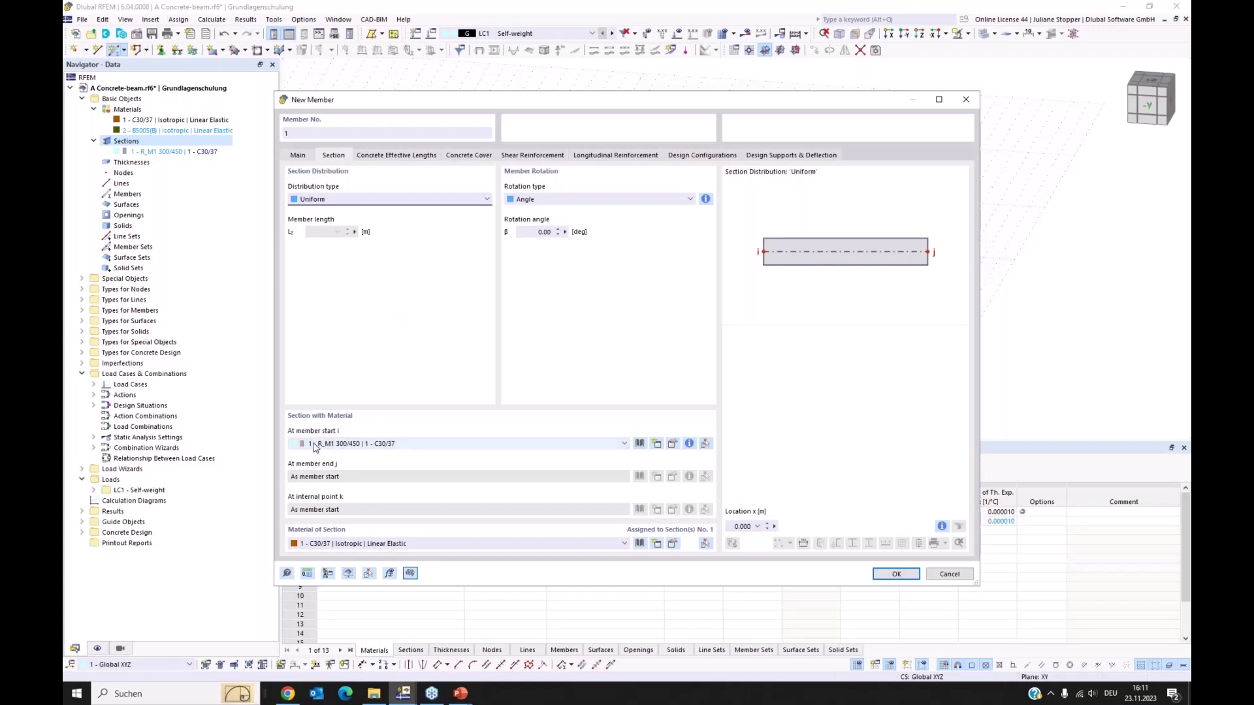
pyautogui.click(410, 444)
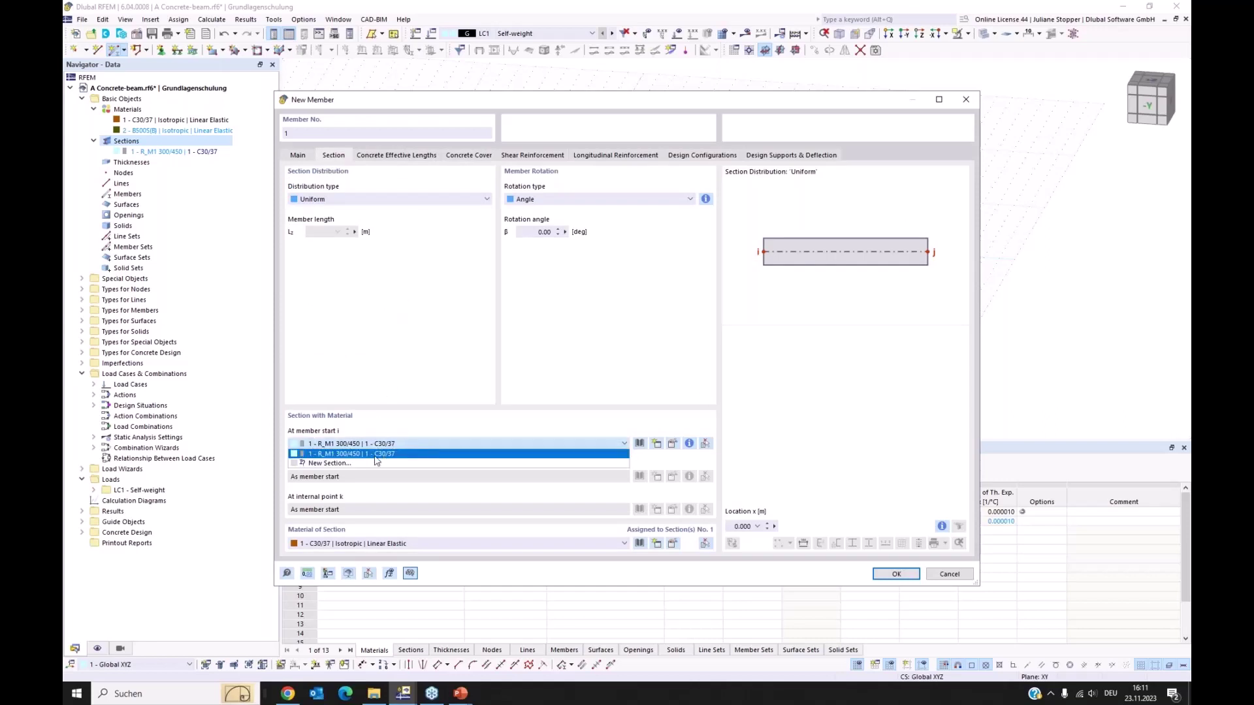
pyautogui.click(387, 457)
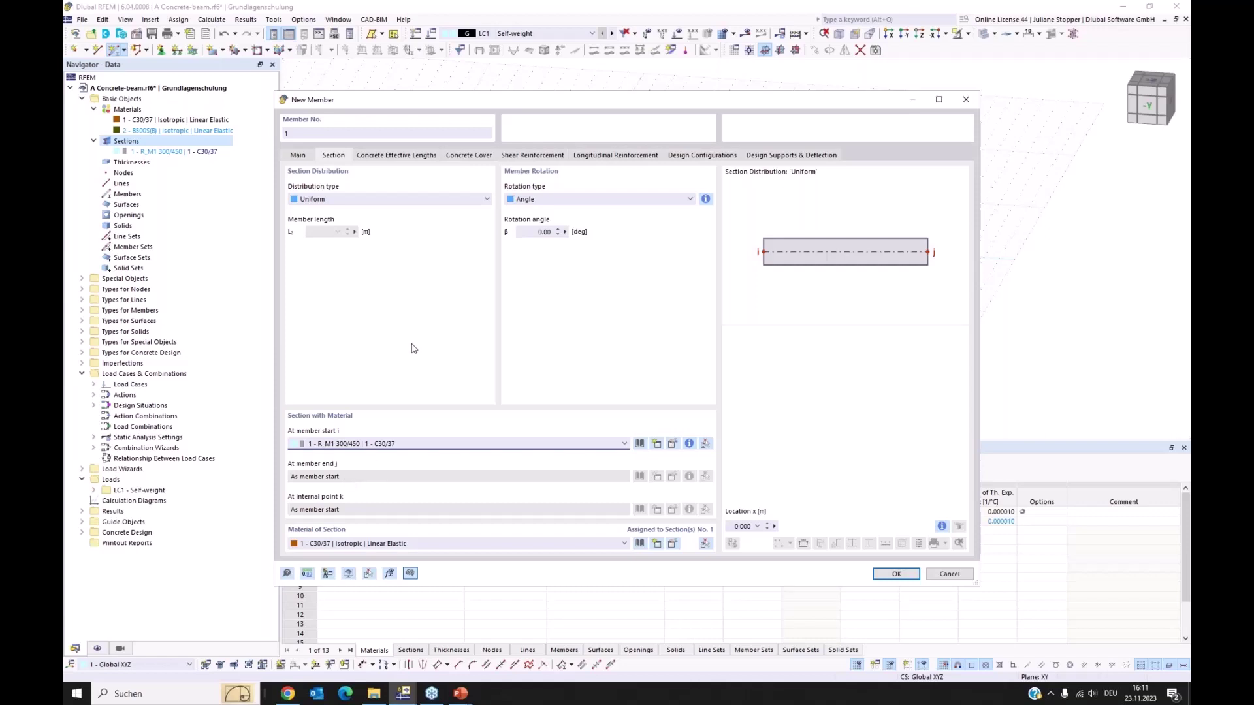
# Try the Linear section distribution for the new member and return it to Uniform
pyautogui.click(385, 199)
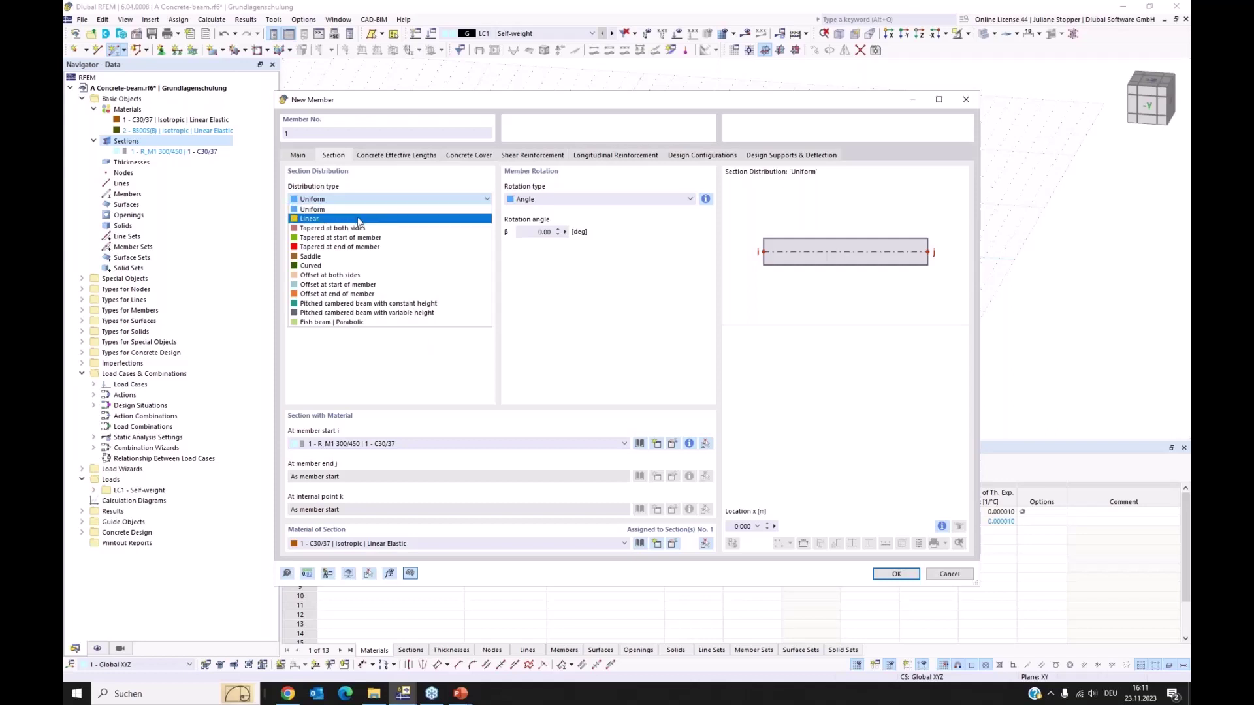
pyautogui.click(364, 218)
pyautogui.click(371, 201)
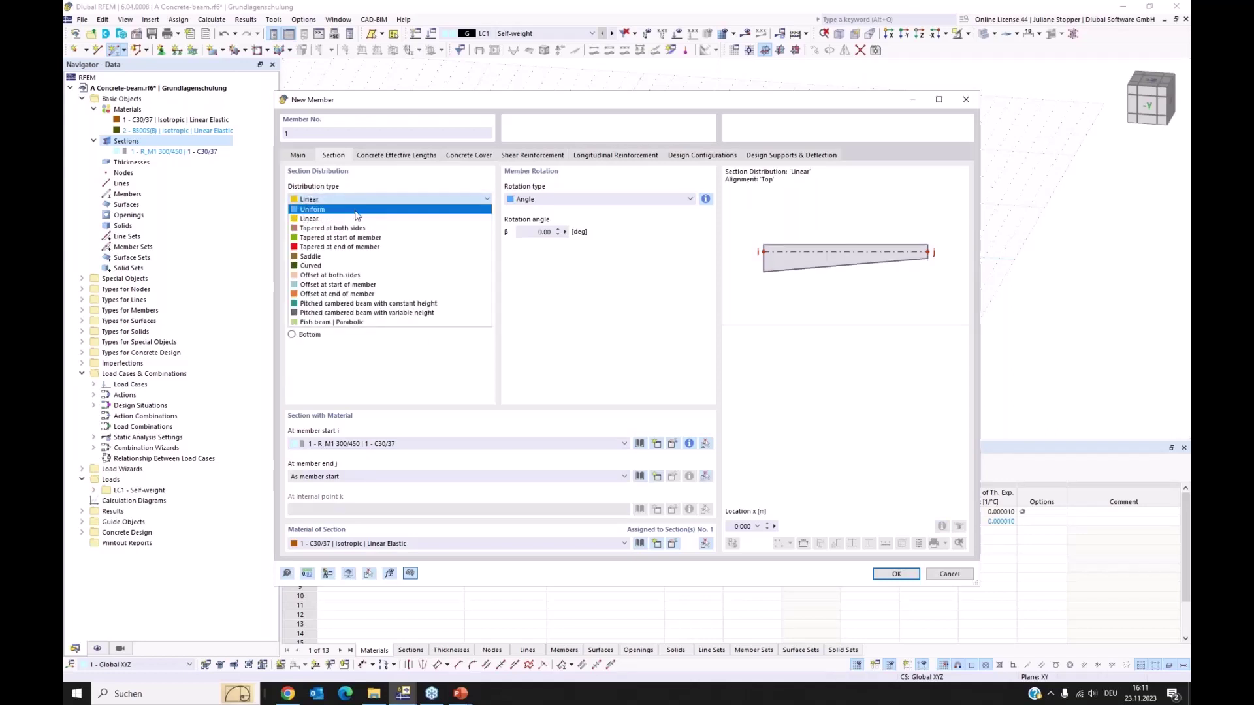
pyautogui.click(359, 213)
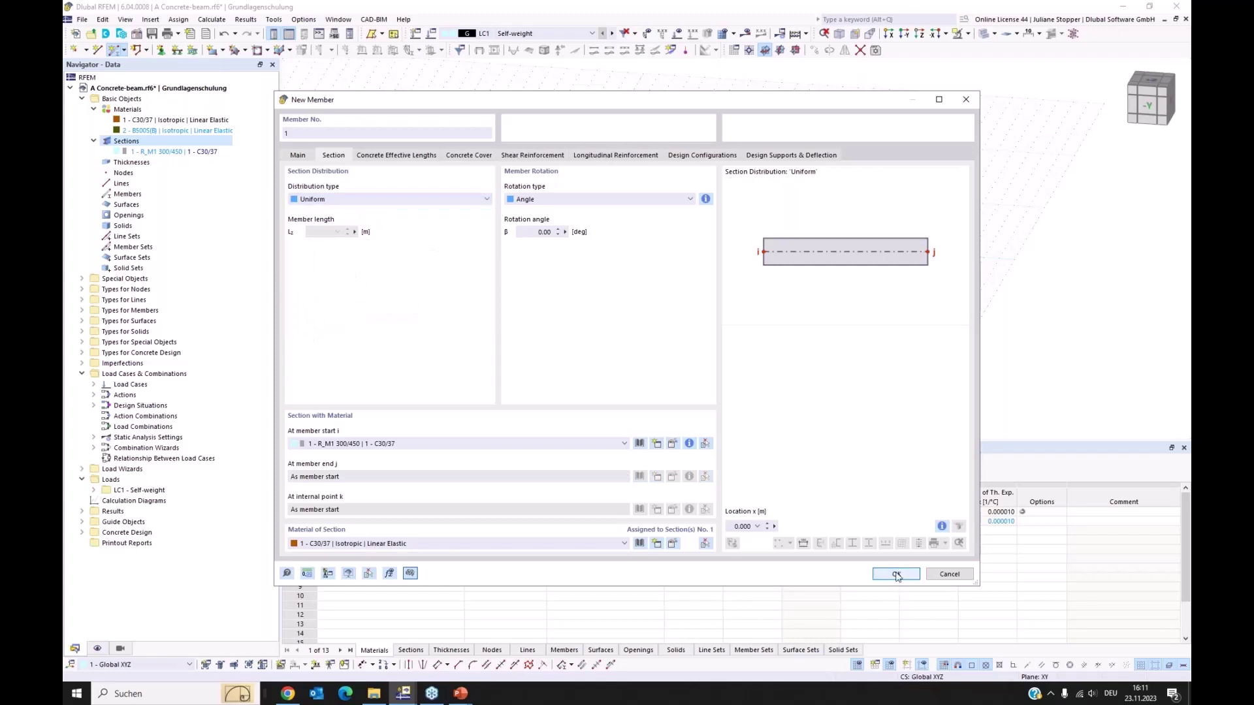
# Accept the member settings and place the beam from the origin to X 8.000 m, Y and Z 0, ending the command
pyautogui.click(897, 574)
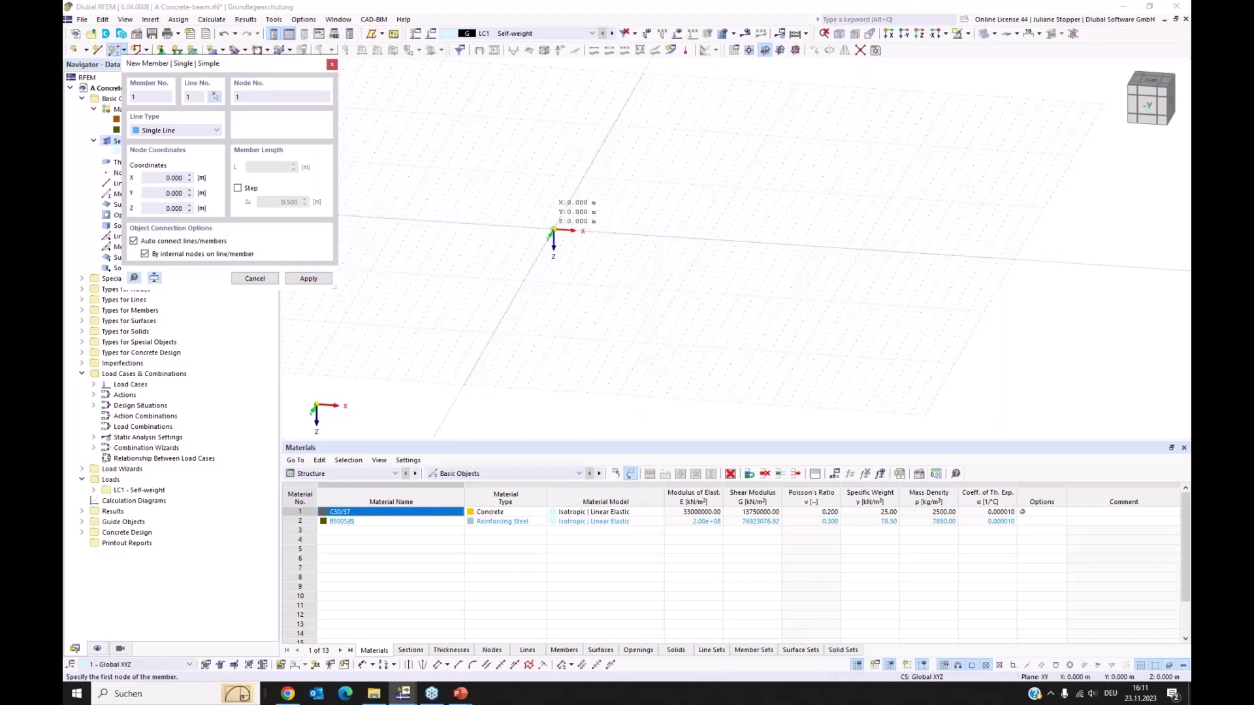
pyautogui.click(552, 230)
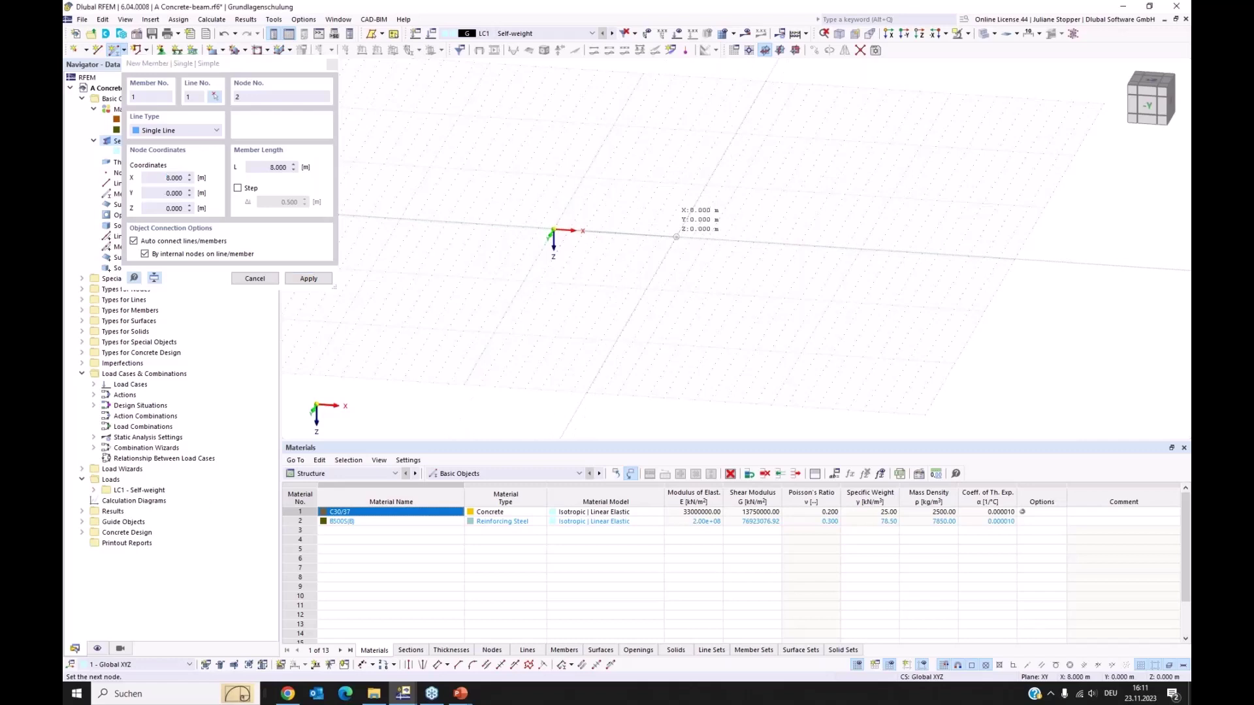
pyautogui.click(676, 236)
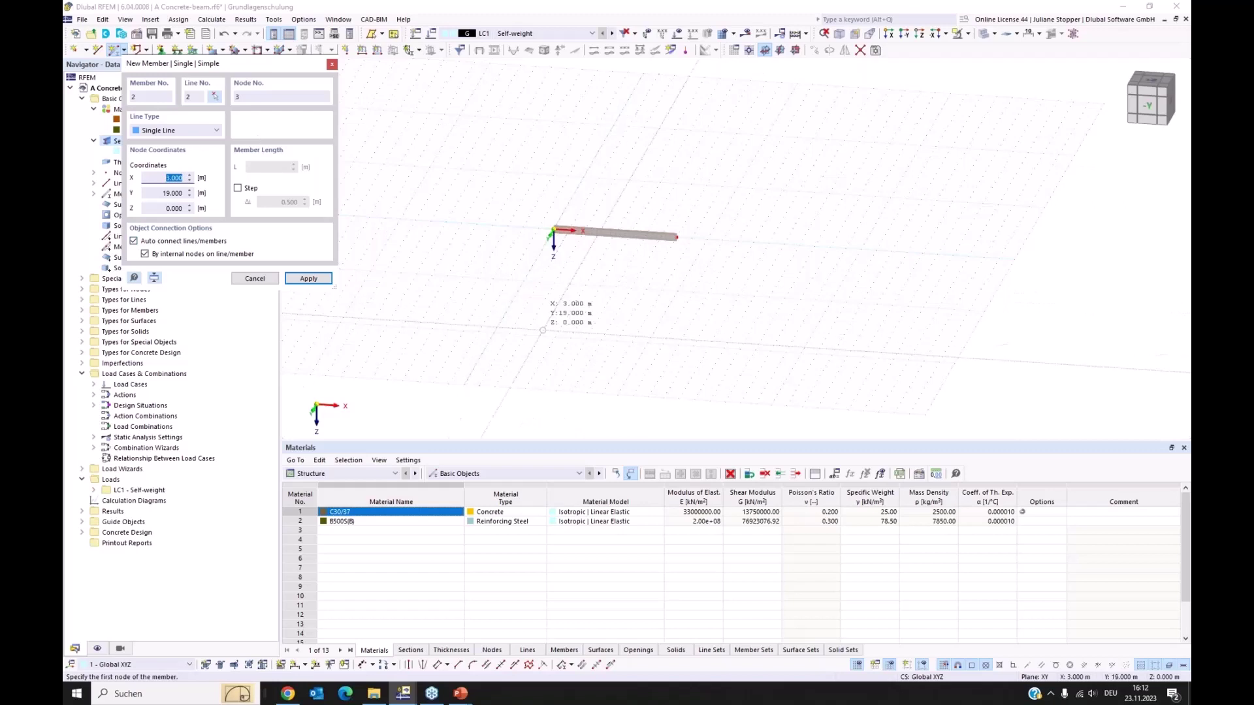
pyautogui.press('Escape')
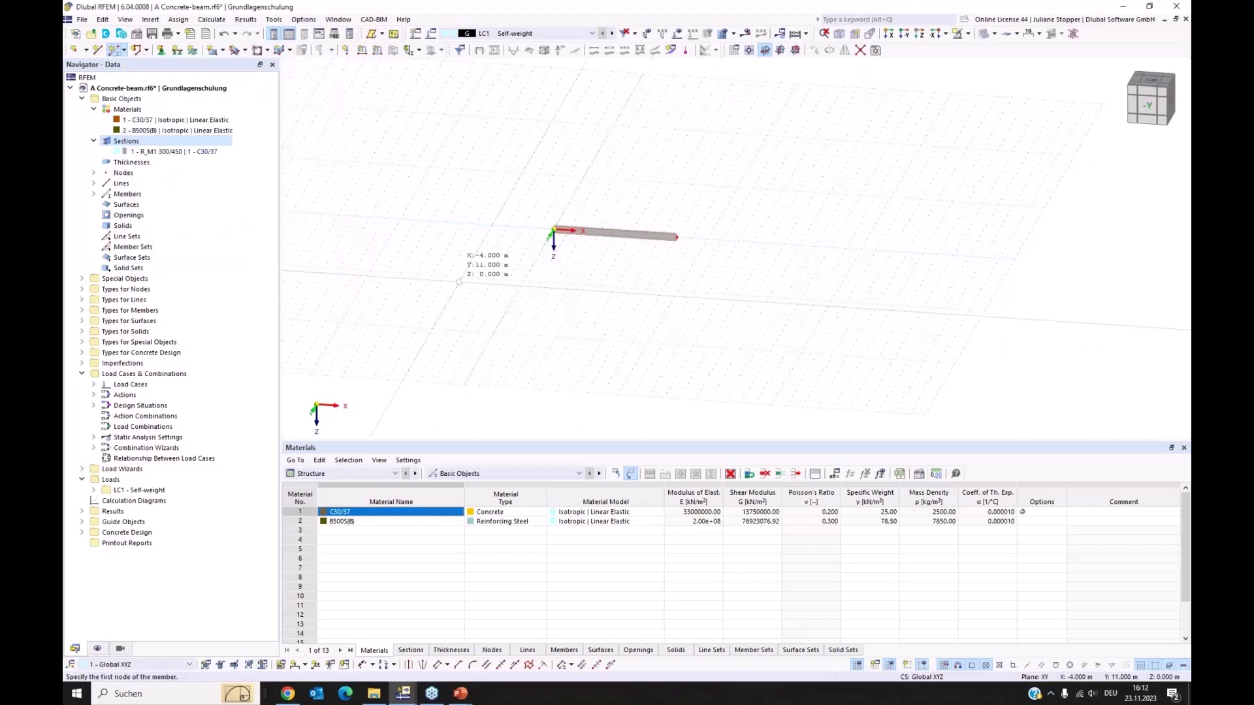
pyautogui.press('Escape')
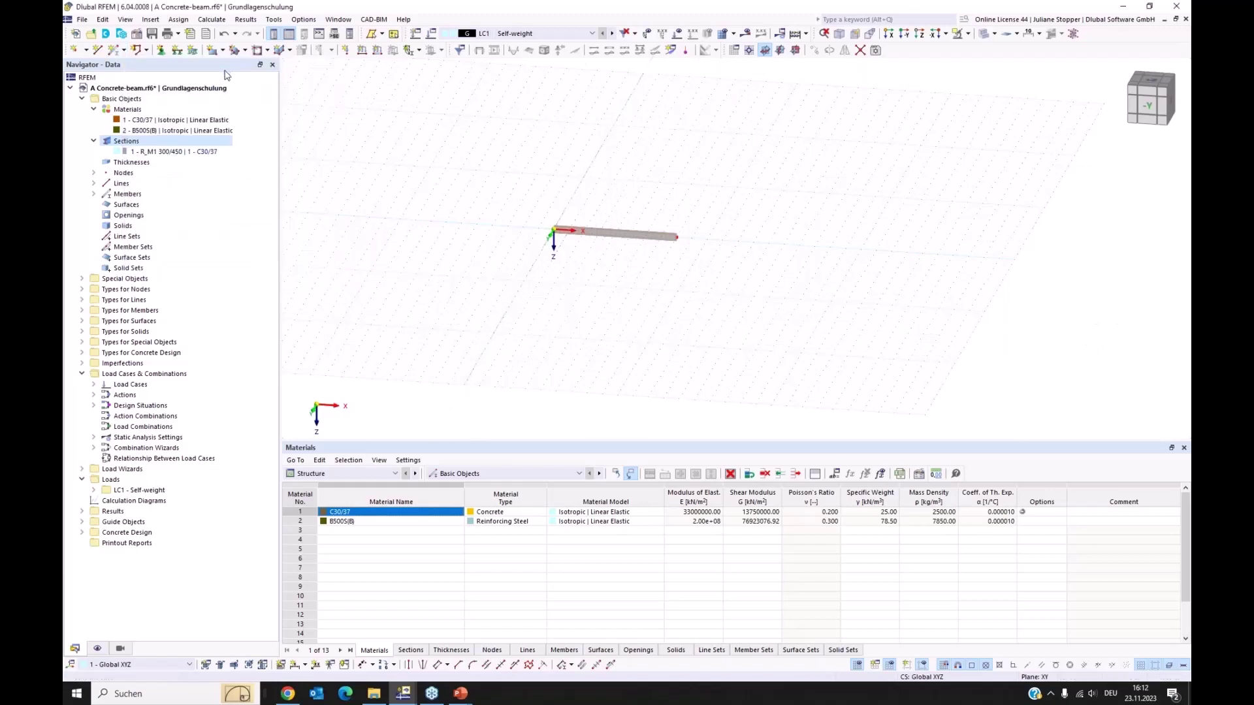
# Display the beam as a wireframe model and inspect its reinforcement cage up close
pyautogui.moveTo(579, 266); pyautogui.dragTo(519, 307, button='middle')
pyautogui.scroll(8, 591, 300)
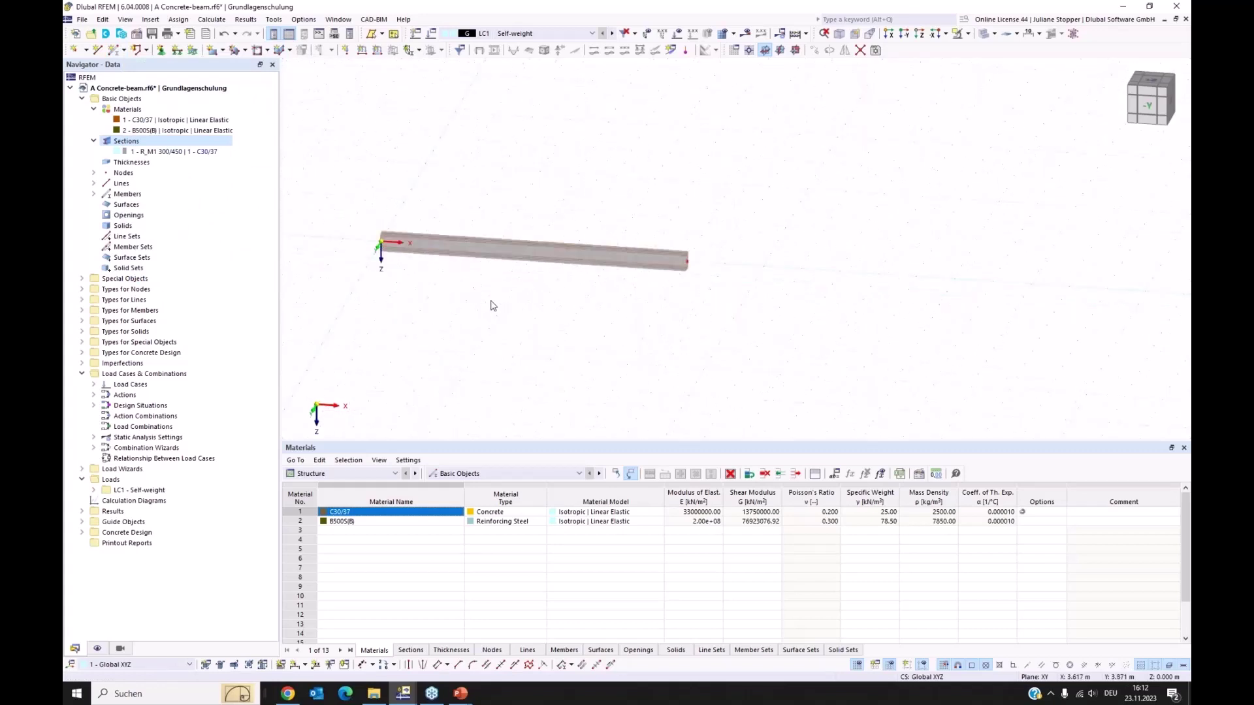
pyautogui.moveTo(442, 275); pyautogui.dragTo(497, 306, button='middle')
pyautogui.scroll(1, 518, 293)
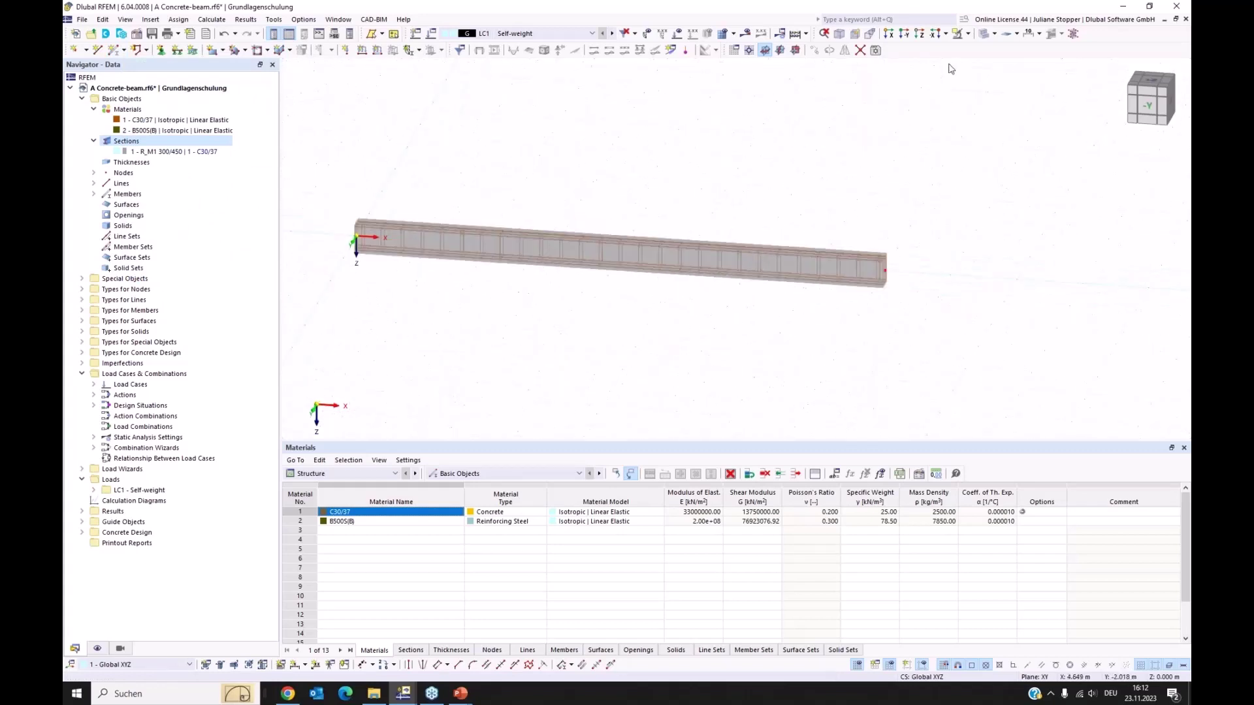
pyautogui.click(984, 35)
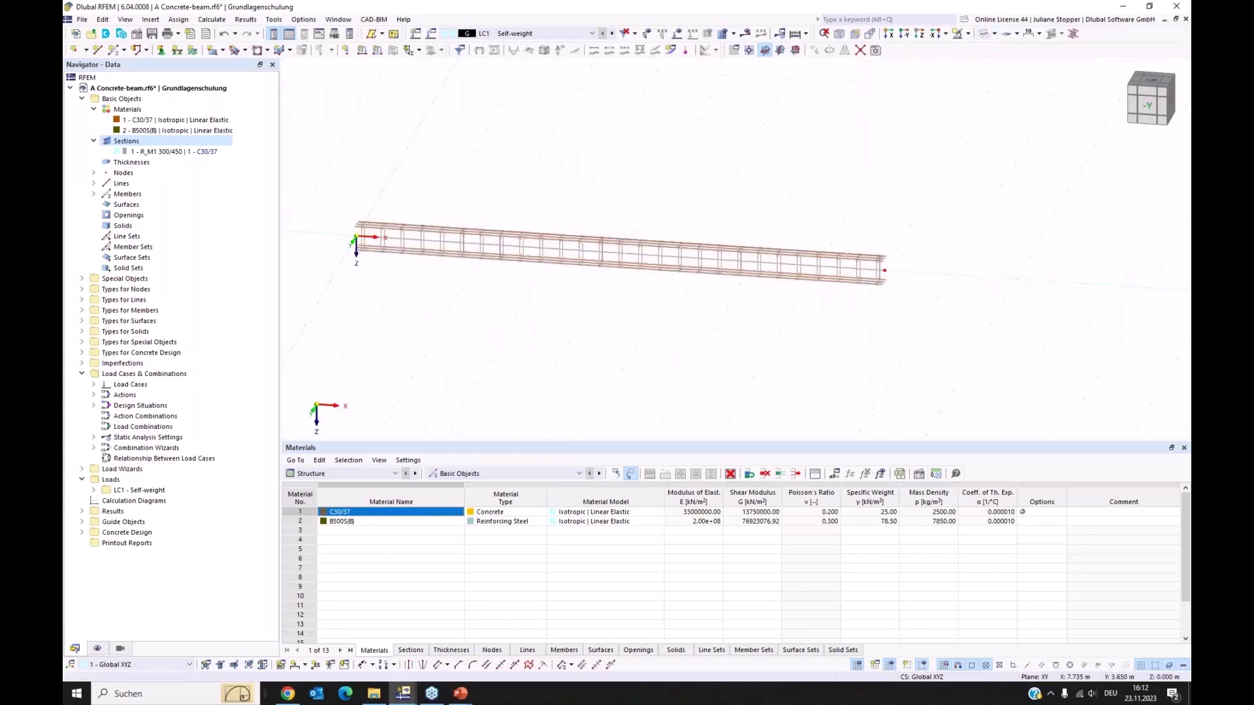
pyautogui.keyDown('ctrl'); pyautogui.moveTo(814, 352); pyautogui.dragTo(778, 361, button='middle'); pyautogui.keyUp('ctrl')
# Show the beam as a solid model for comparison and return to the wireframe model
pyautogui.click(995, 34)
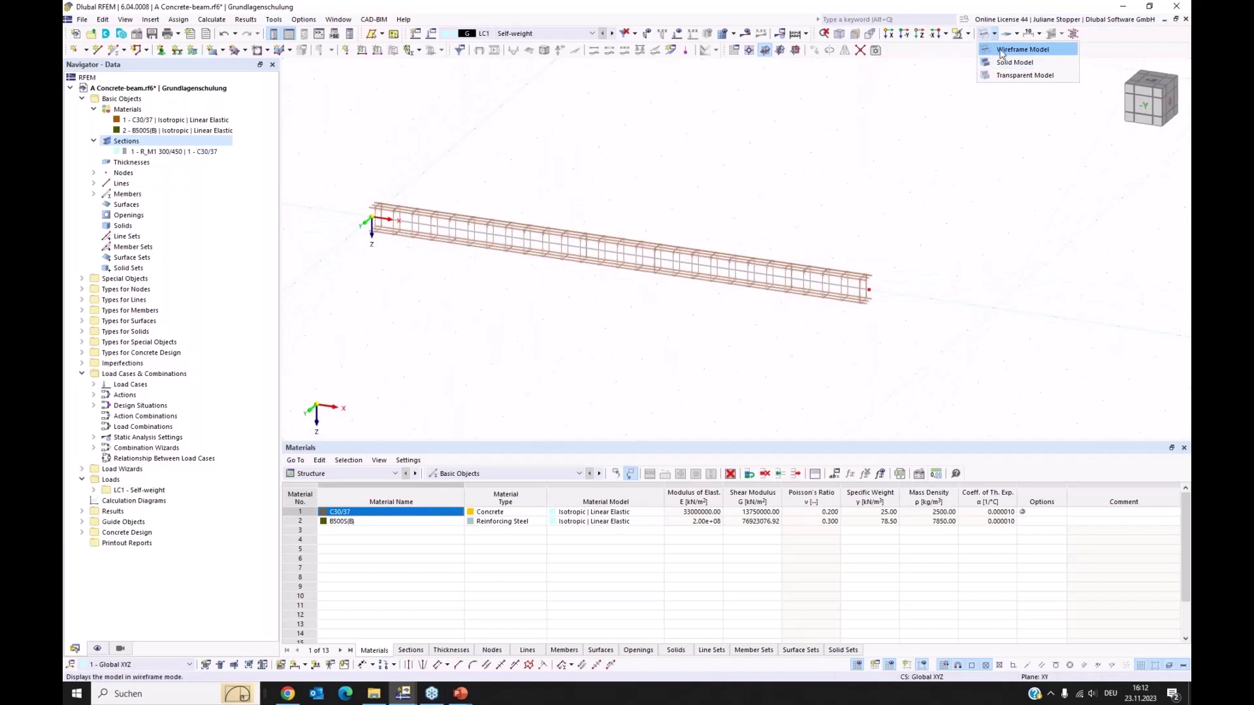
pyautogui.click(985, 63)
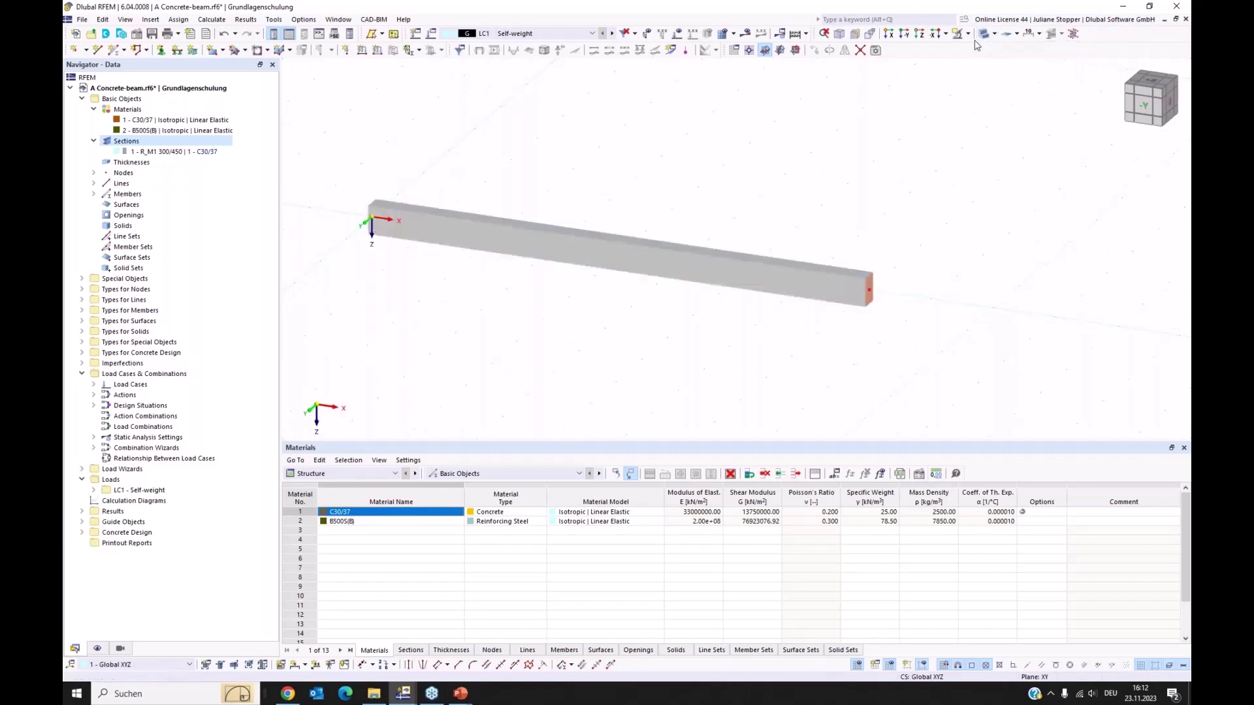
pyautogui.click(995, 34)
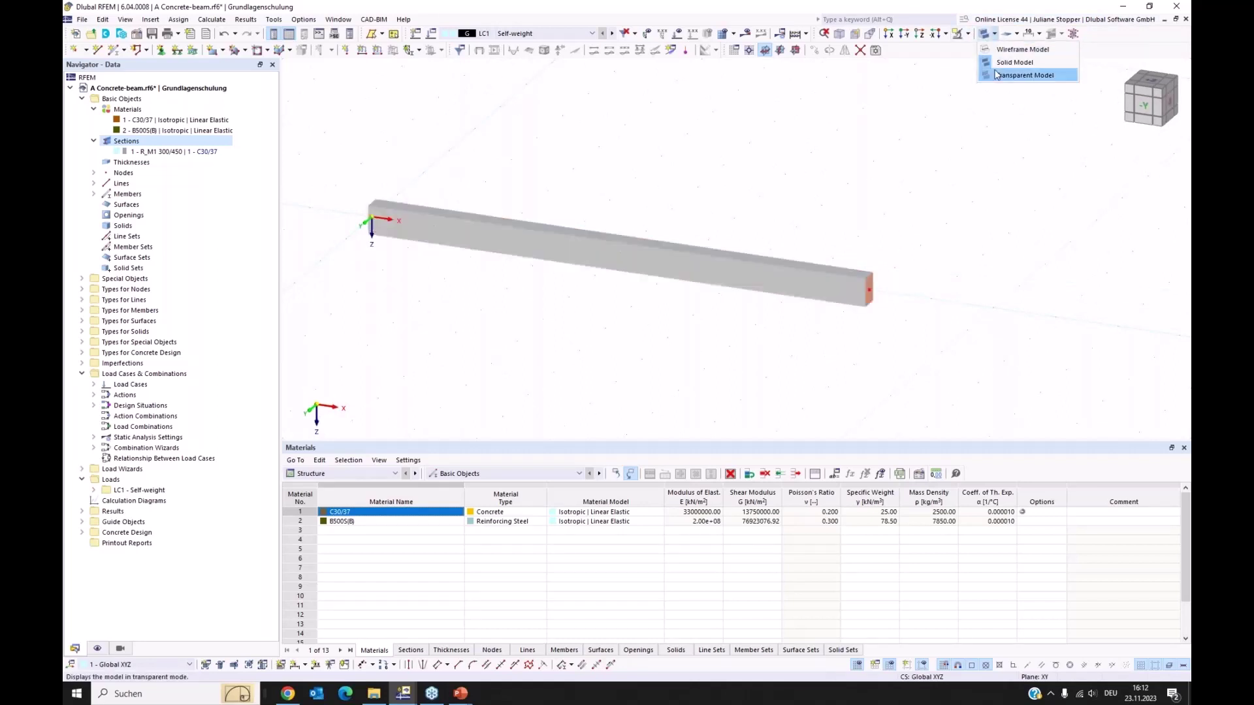
pyautogui.click(986, 50)
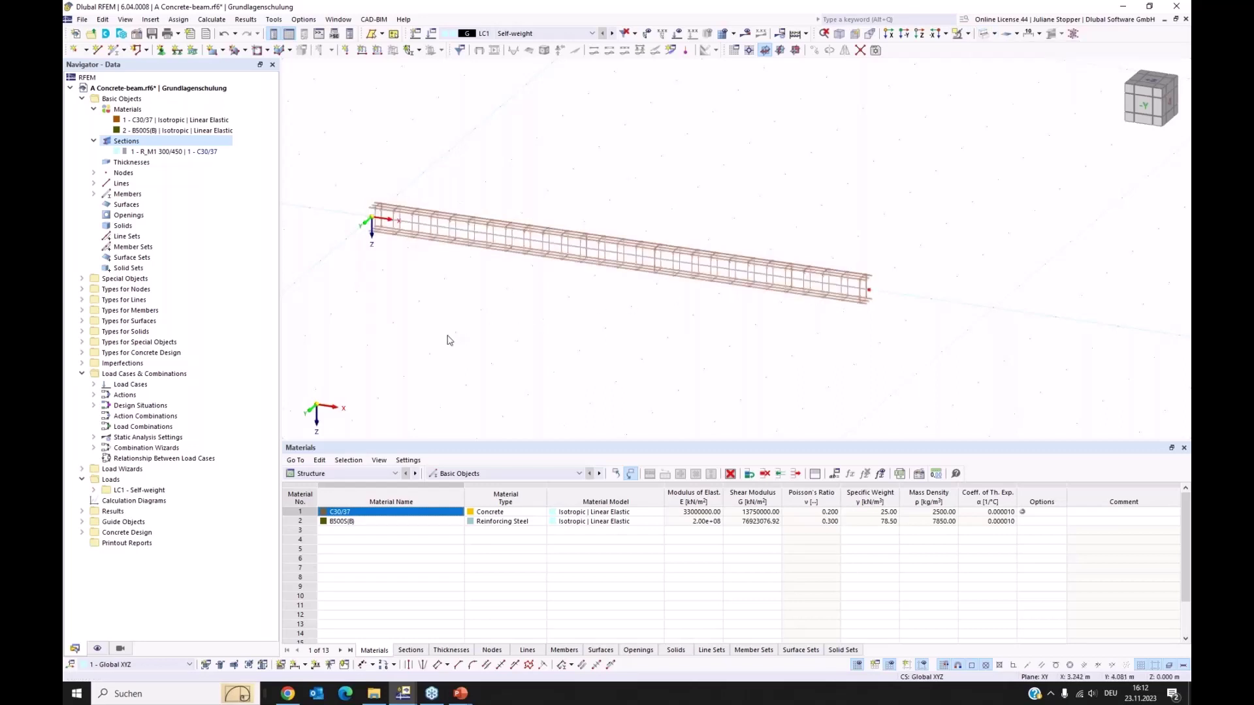
# Assign a Fixed nodal support to the beam's start node at the origin
pyautogui.keyDown('ctrl'); pyautogui.moveTo(436, 353); pyautogui.dragTo(525, 340, button='middle'); pyautogui.keyUp('ctrl')
pyautogui.moveTo(334, 223); pyautogui.dragTo(365, 250)
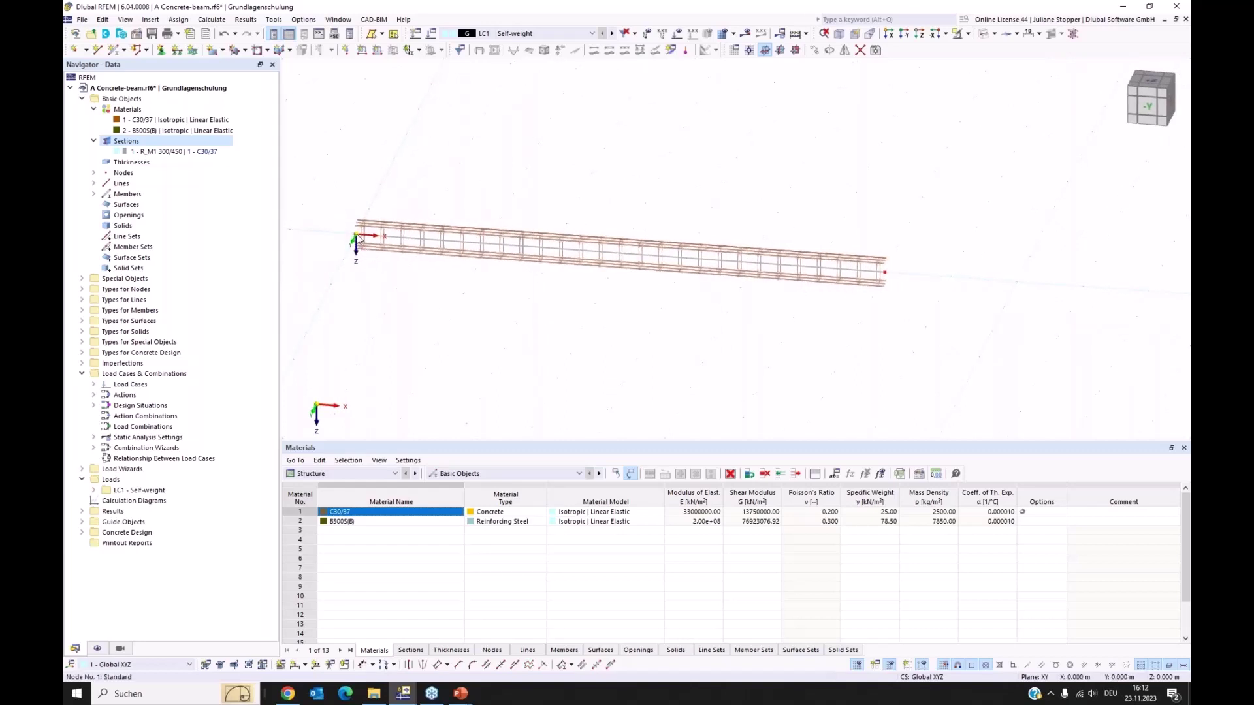
pyautogui.rightClick(359, 241)
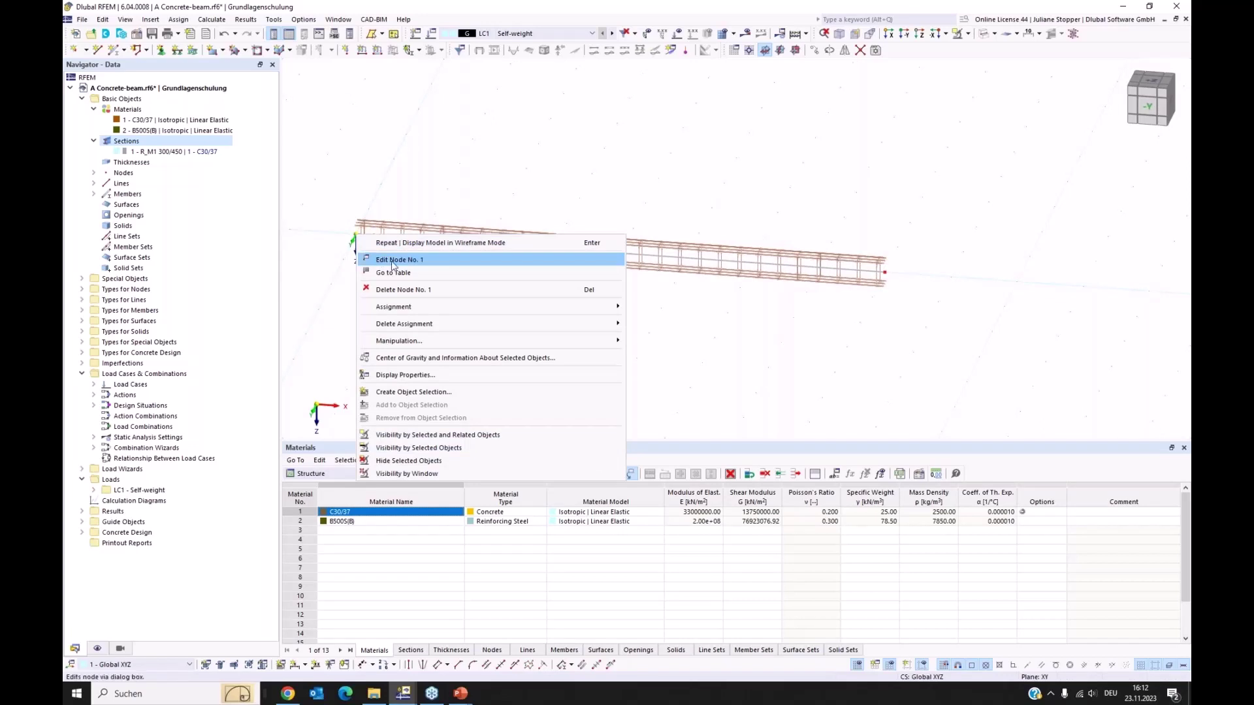
pyautogui.click(436, 275)
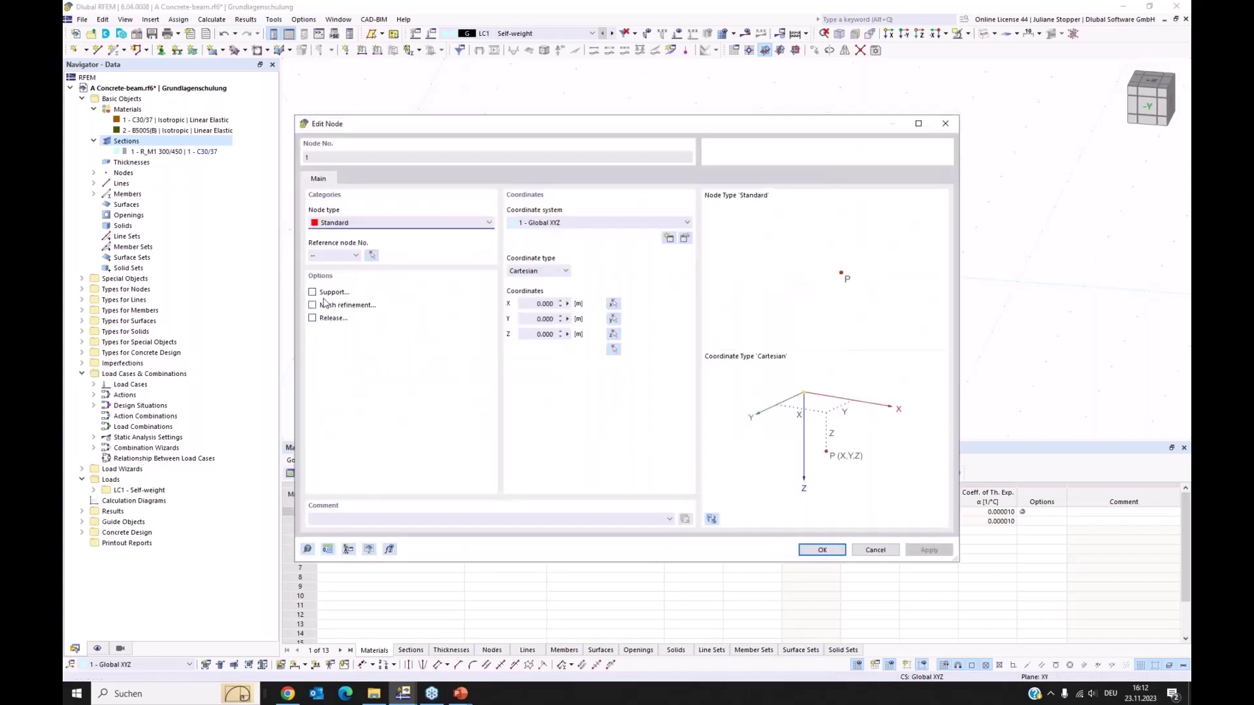
pyautogui.click(312, 293)
pyautogui.click(354, 180)
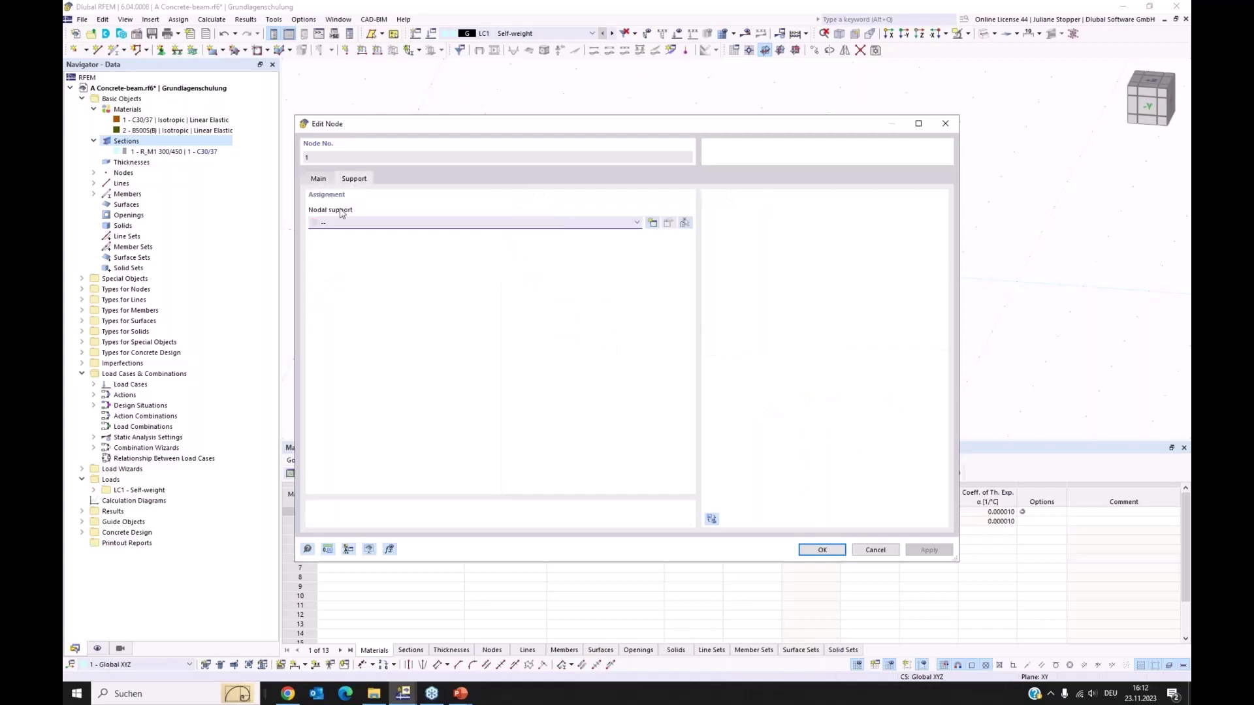
pyautogui.click(431, 222)
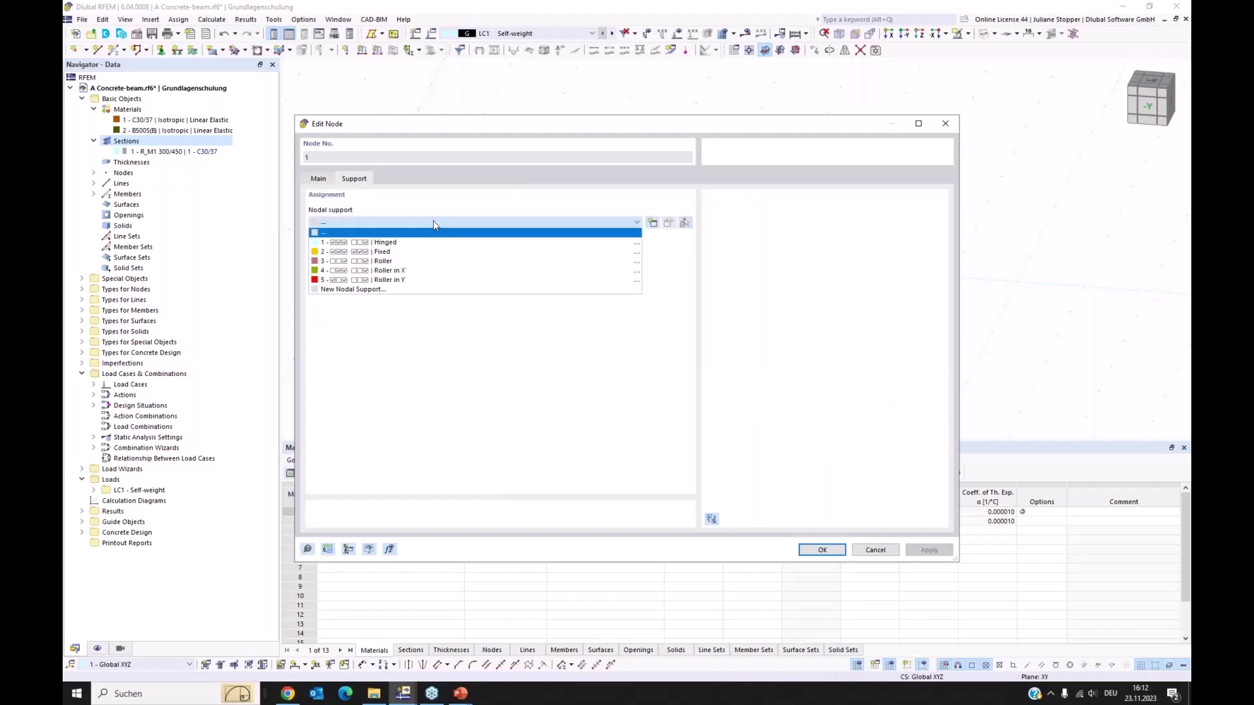
pyautogui.click(367, 252)
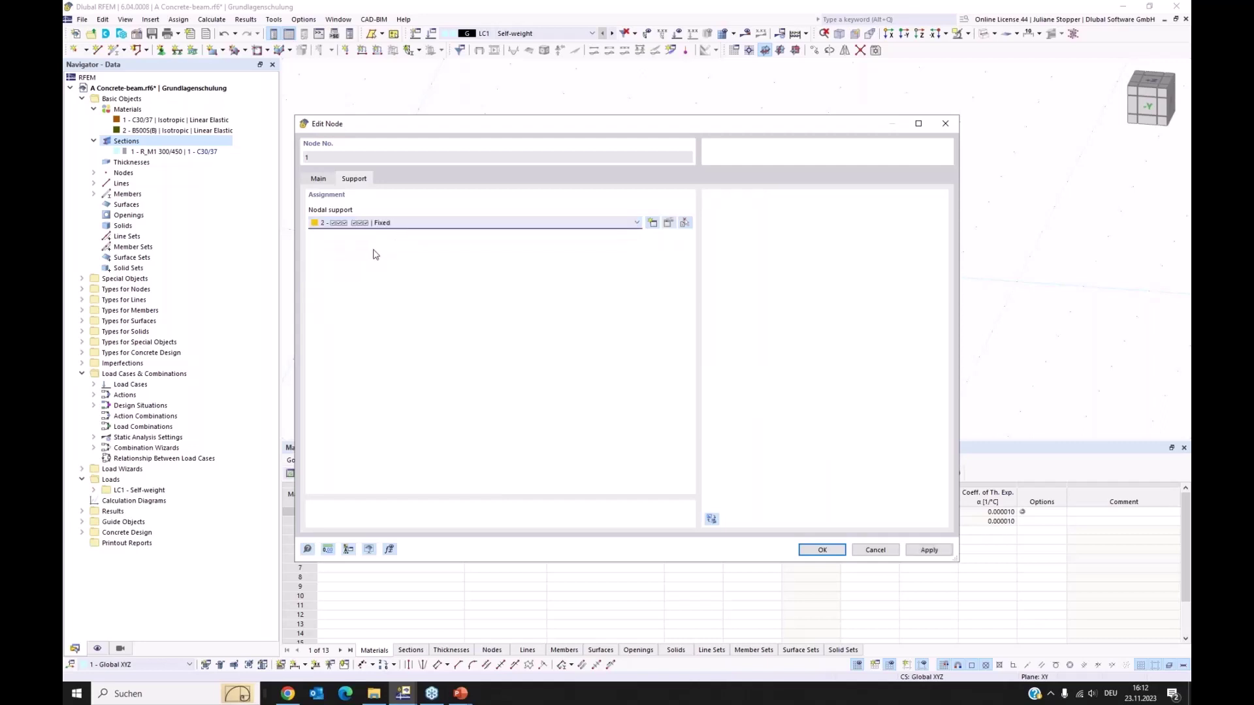
pyautogui.click(813, 549)
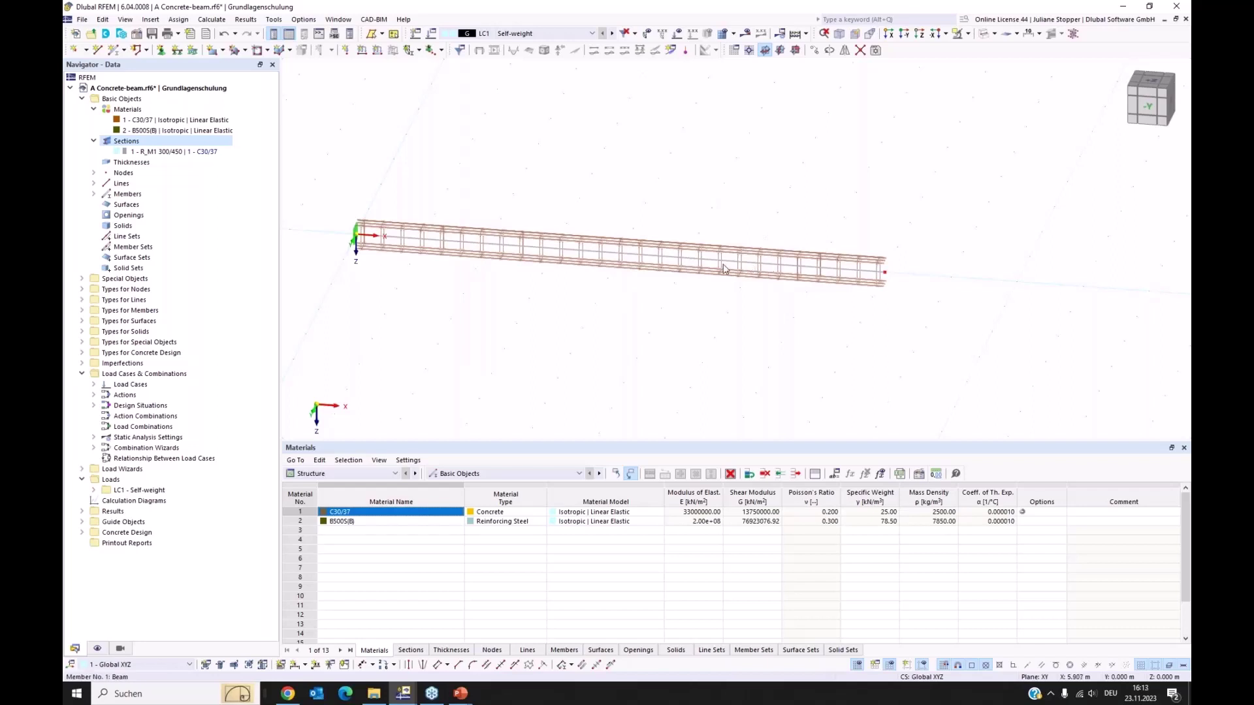
# Place an On Member node on the beam 6 m from the member start without dividing the member
pyautogui.click(683, 269)
pyautogui.rightClick(687, 263)
pyautogui.moveTo(718, 298)
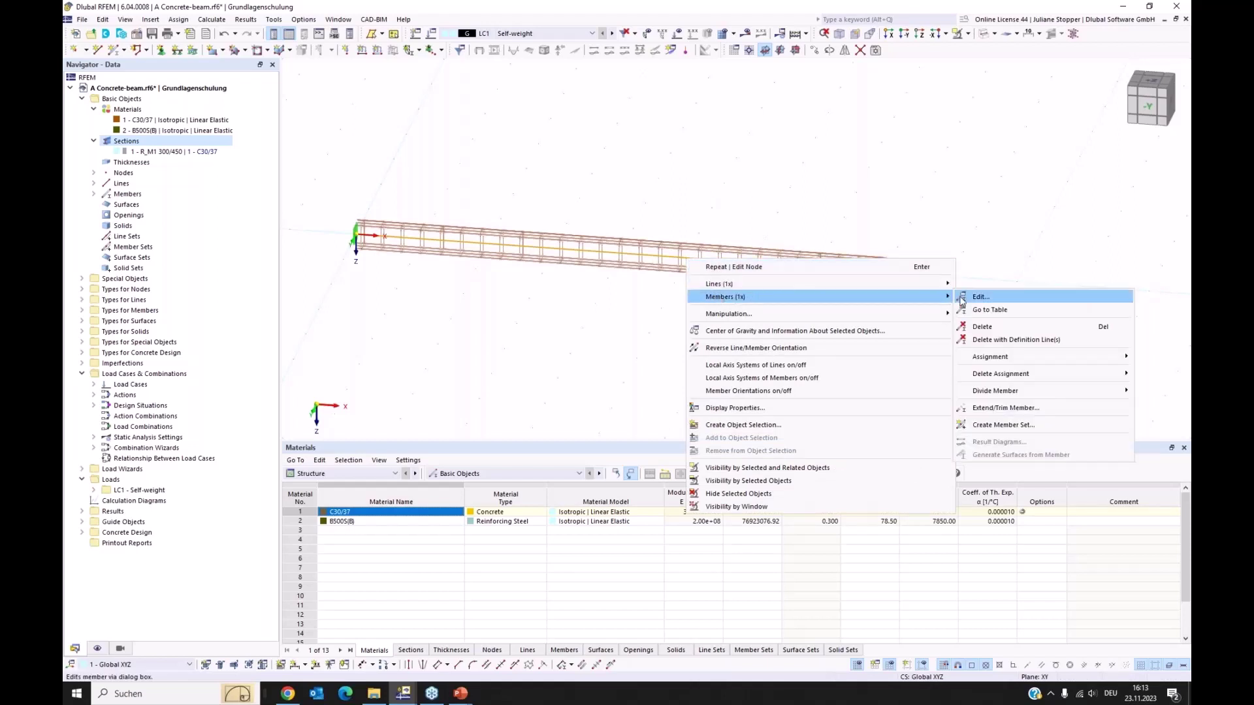
pyautogui.moveTo(990, 394)
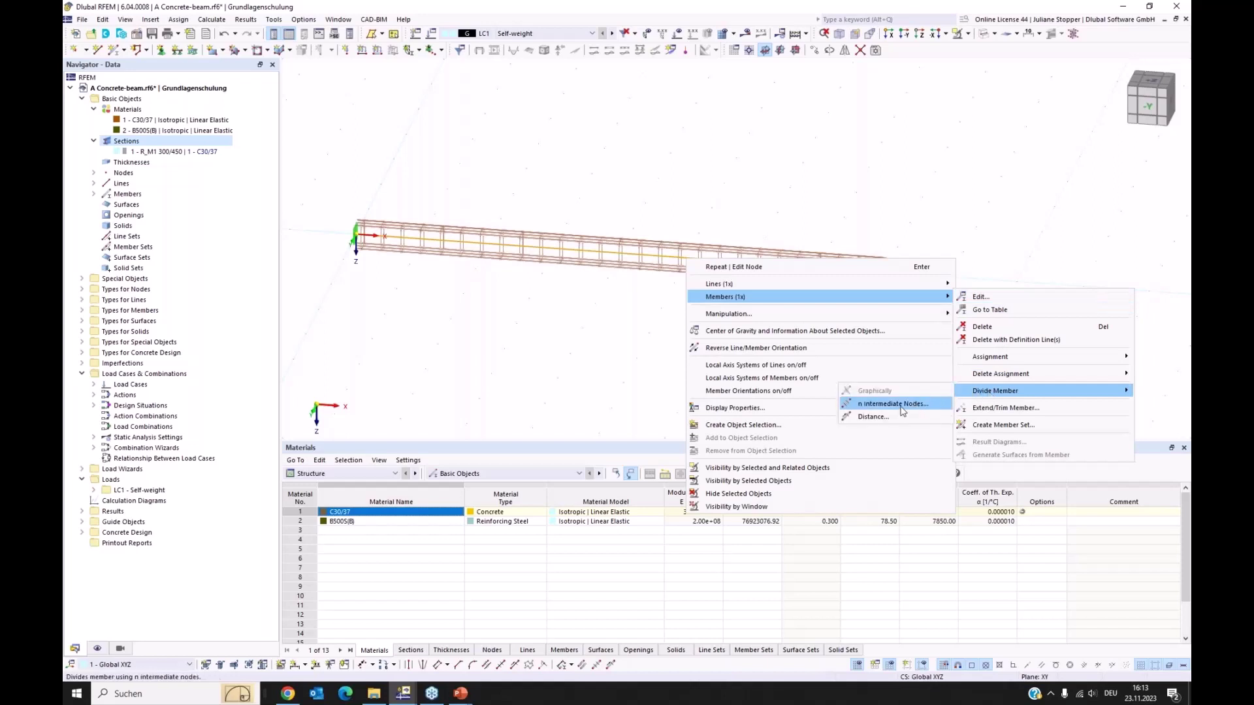
pyautogui.click(874, 417)
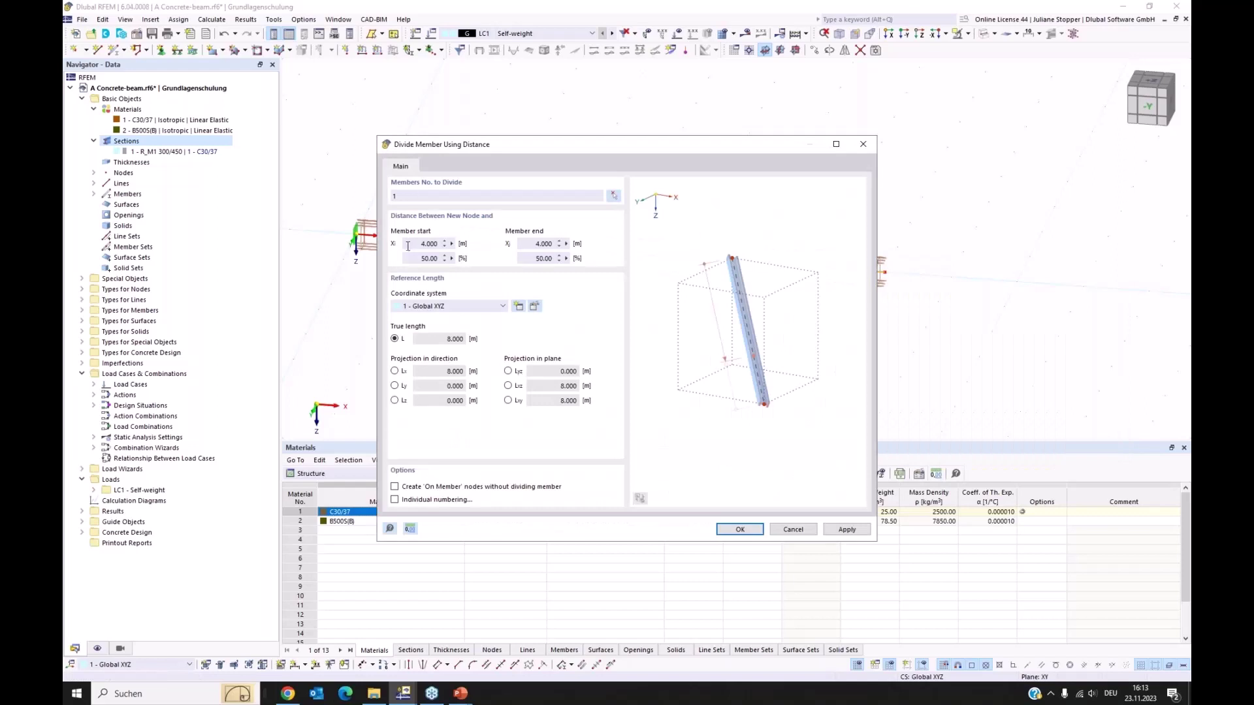
pyautogui.moveTo(407, 246); pyautogui.dragTo(475, 246)
pyautogui.write('6')
pyautogui.click(528, 242)
pyautogui.click(395, 487)
pyautogui.click(737, 530)
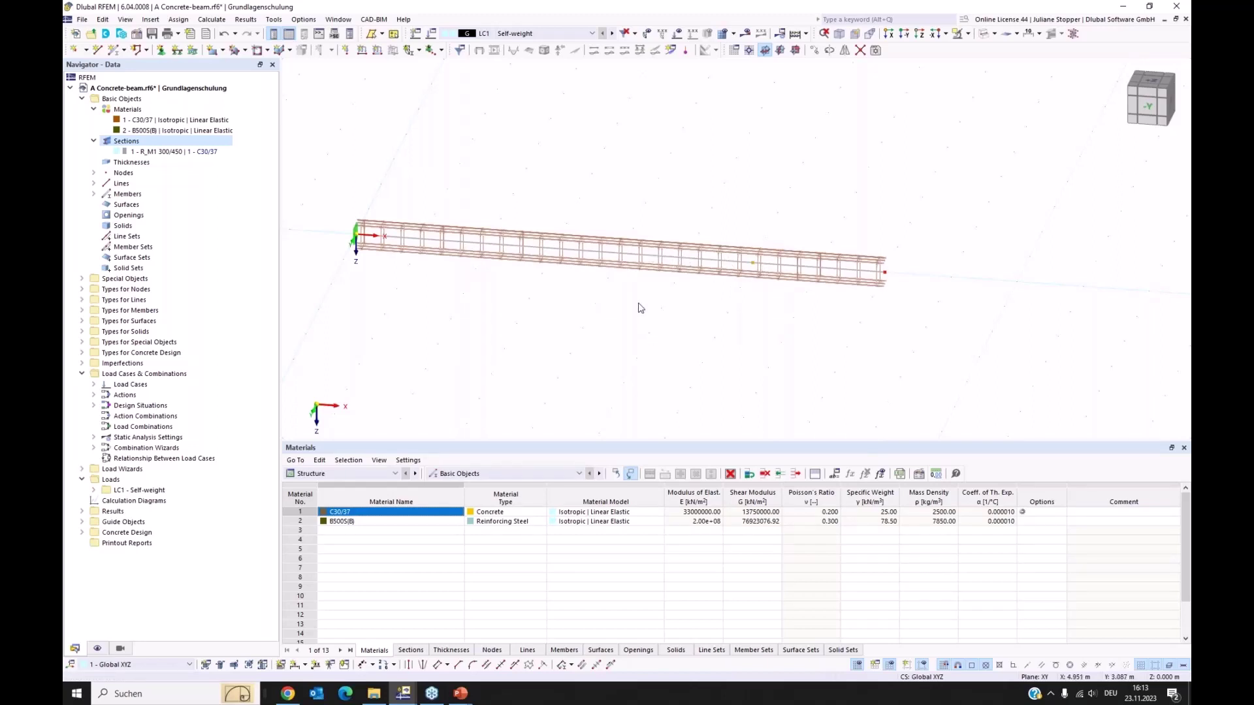
# Enable a support on the new intermediate node on the beam and choose Roller in X for it
pyautogui.rightClick(753, 265)
pyautogui.click(768, 294)
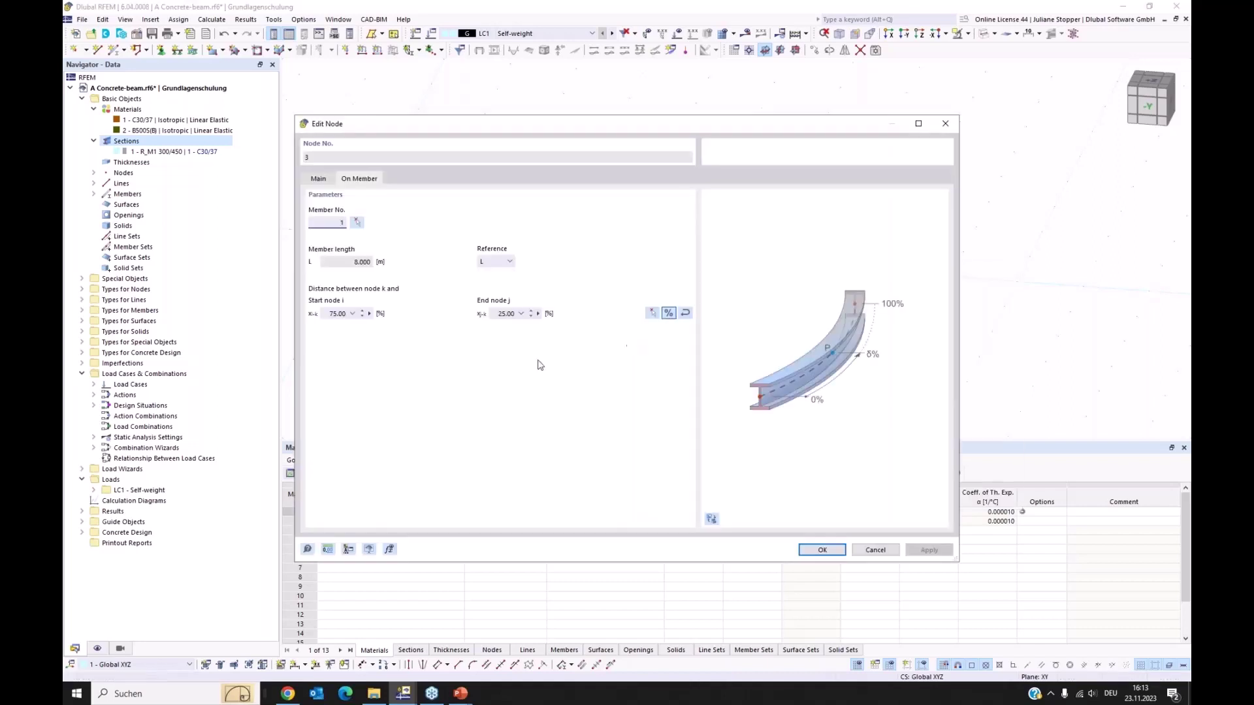
pyautogui.click(319, 179)
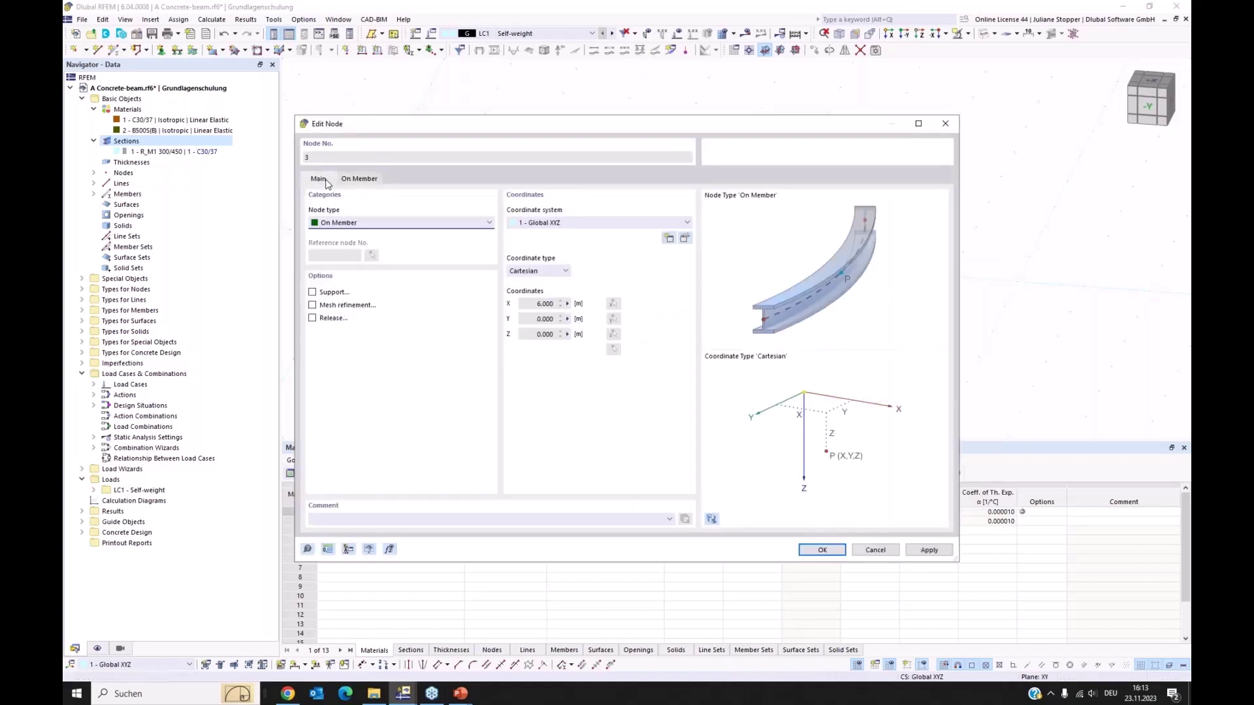
pyautogui.click(312, 292)
pyautogui.click(399, 178)
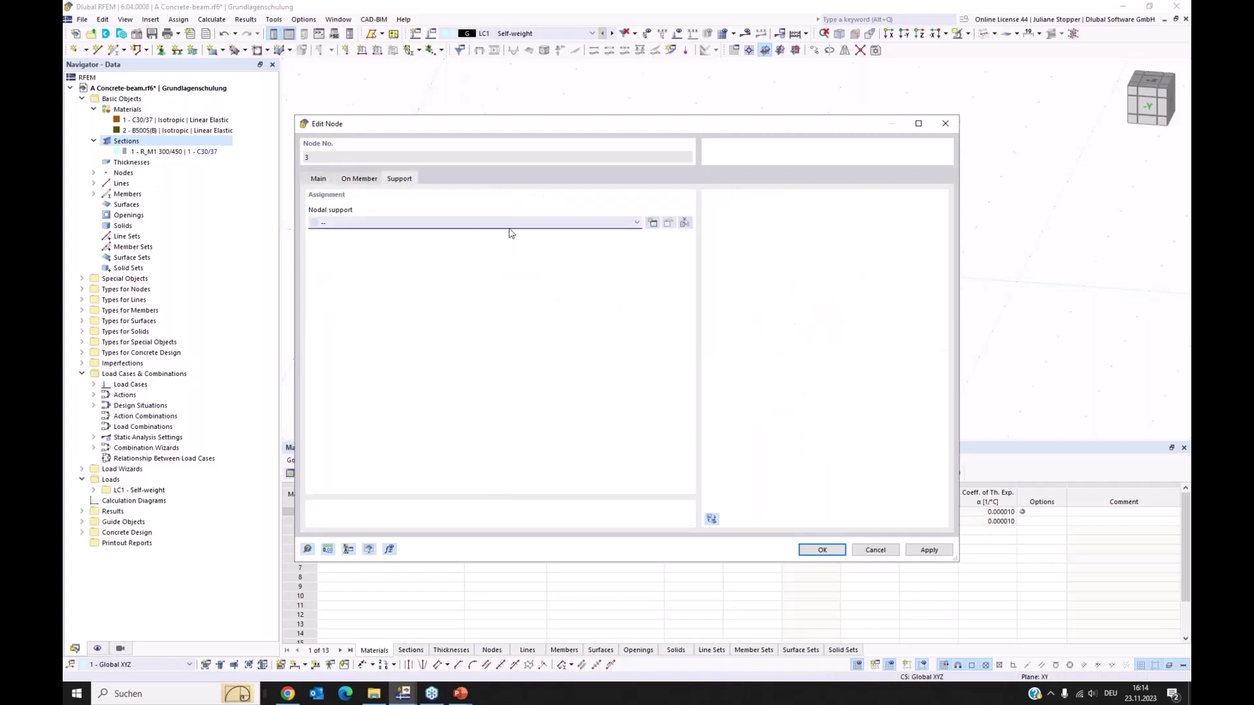
pyautogui.click(637, 224)
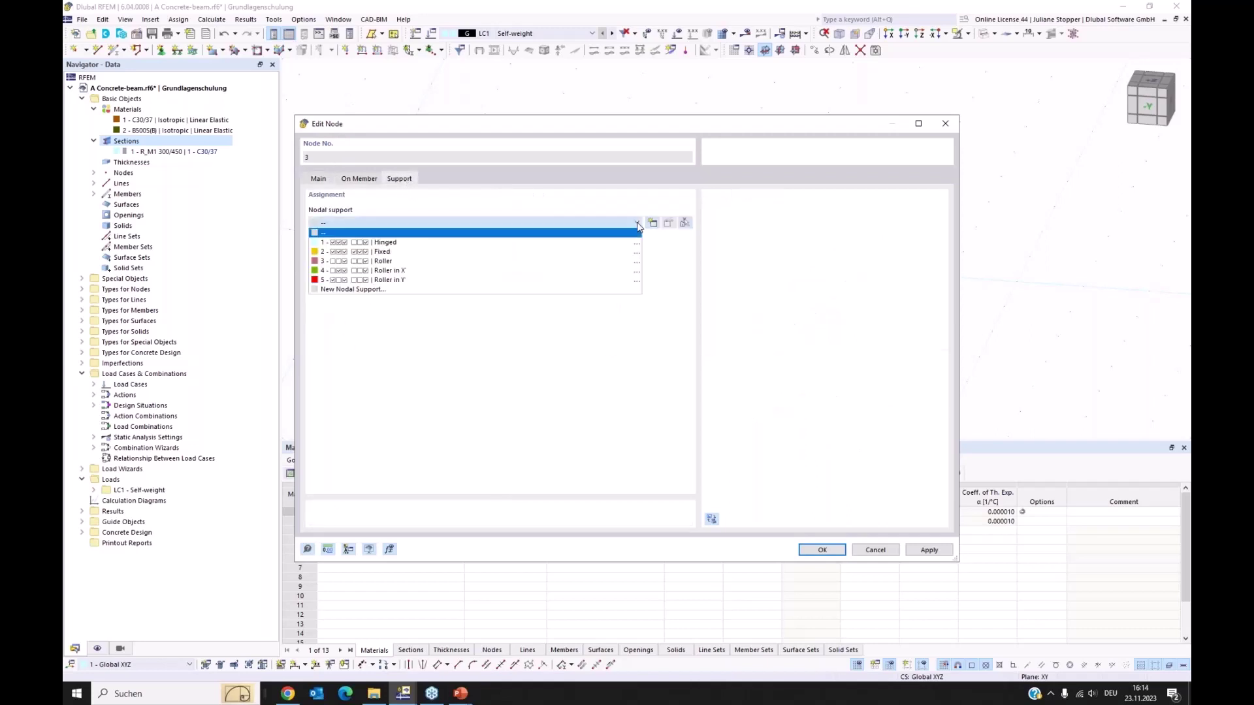
pyautogui.click(401, 272)
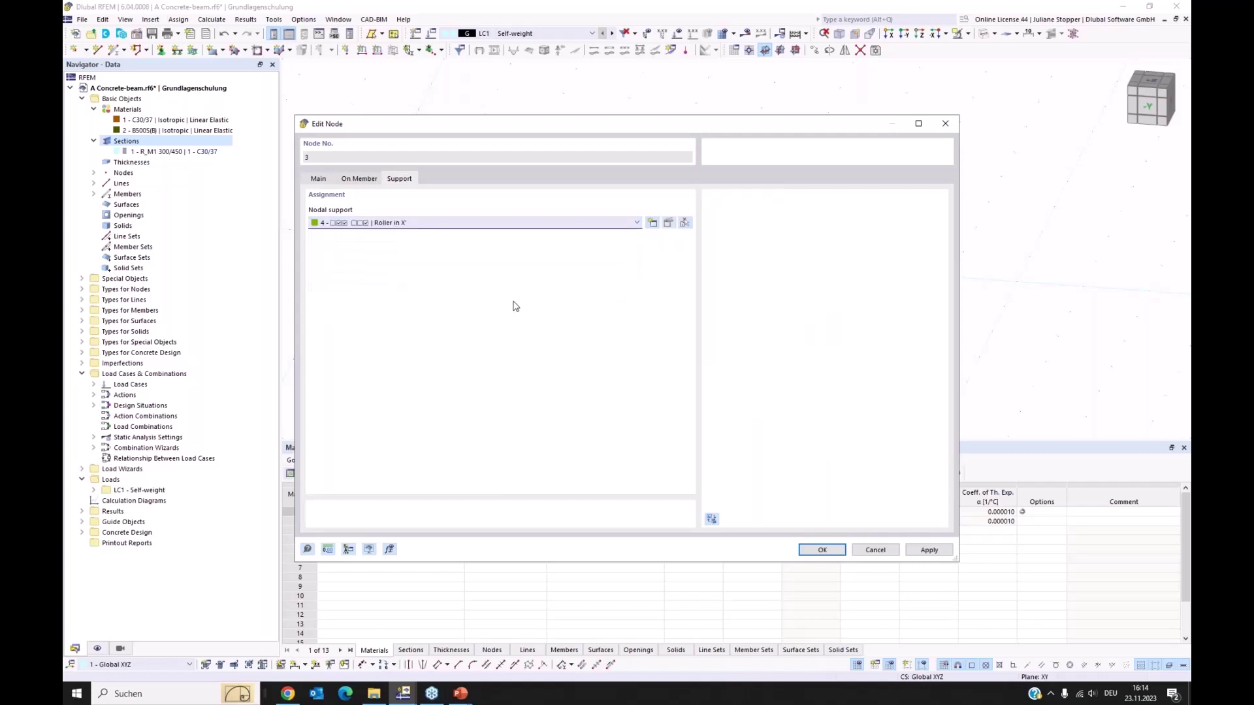
# Restrain the rotation φX in the Roller in X support definition and accept the node's support
pyautogui.click(669, 223)
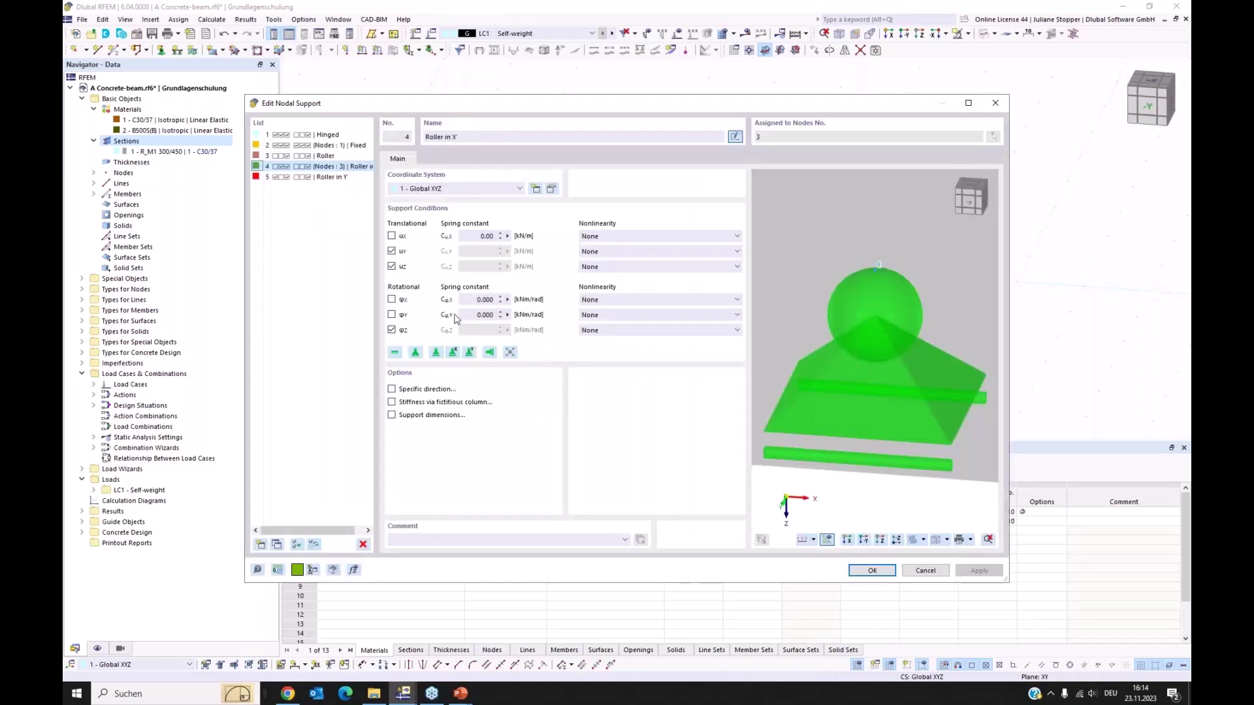
pyautogui.click(392, 299)
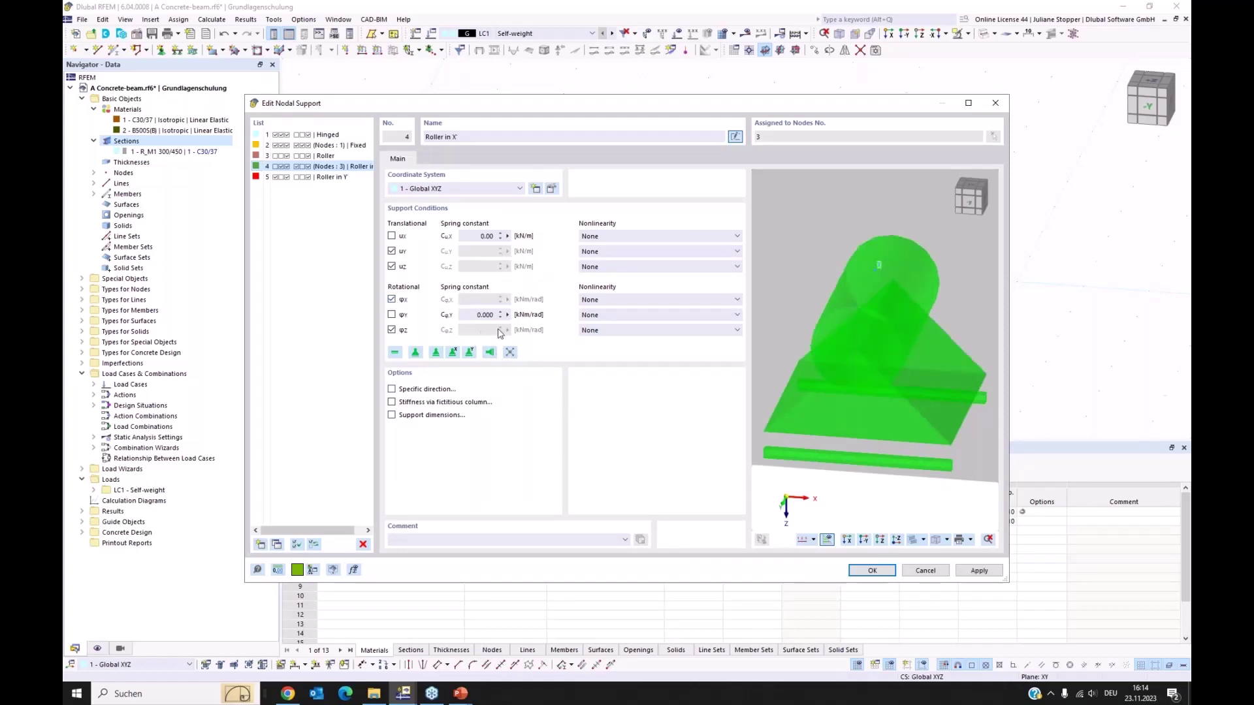
pyautogui.click(872, 571)
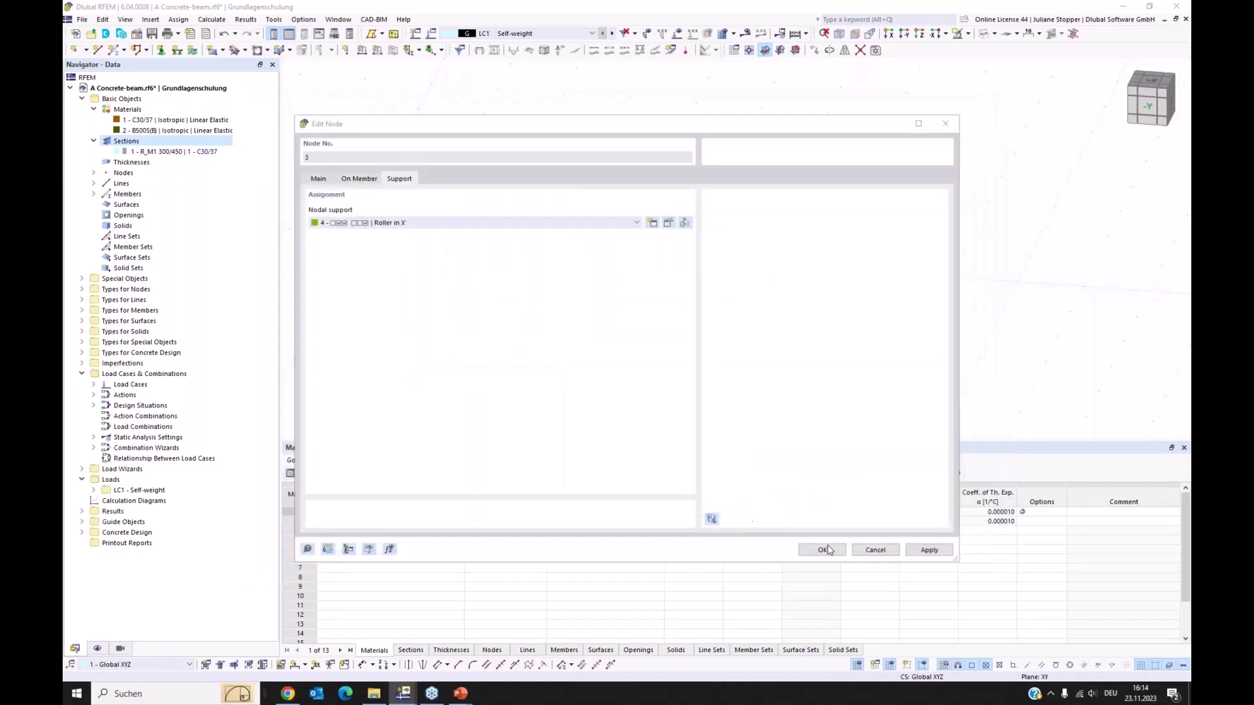
pyautogui.click(823, 550)
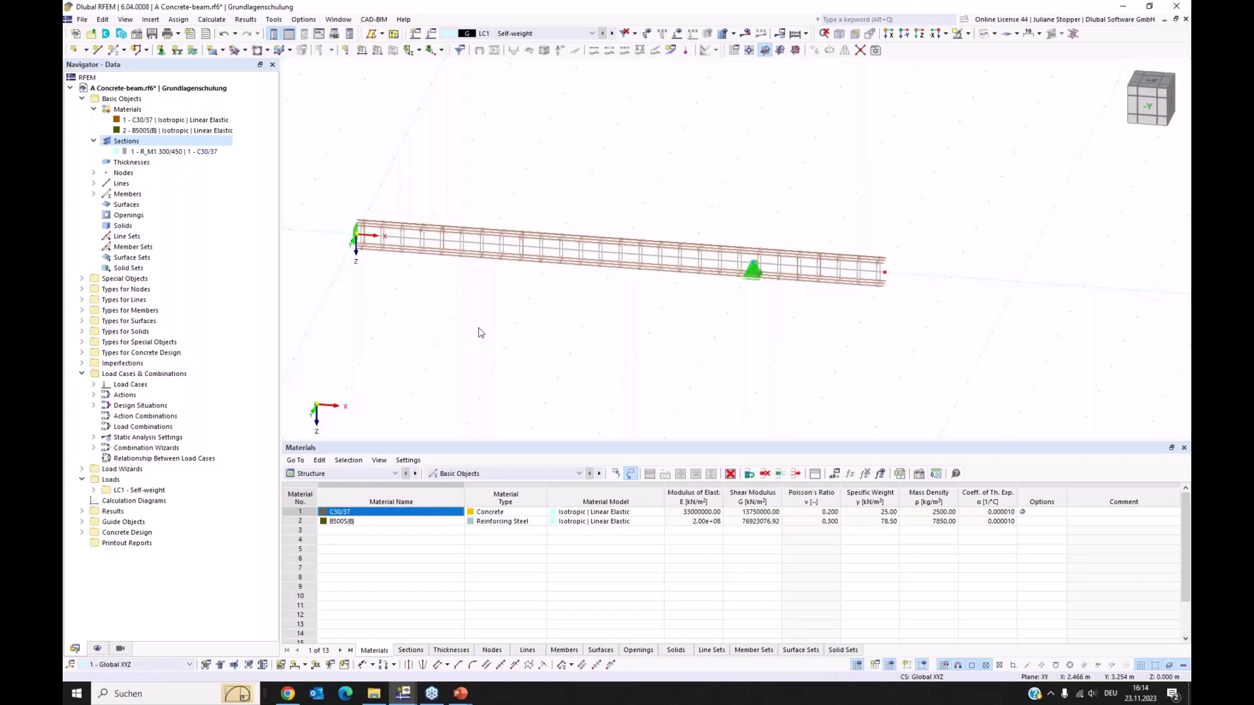
# Create load case LC2 named "Live Load - field 1" with action category Imposed loads - category B: office areas, and apply it
pyautogui.click(82, 100)
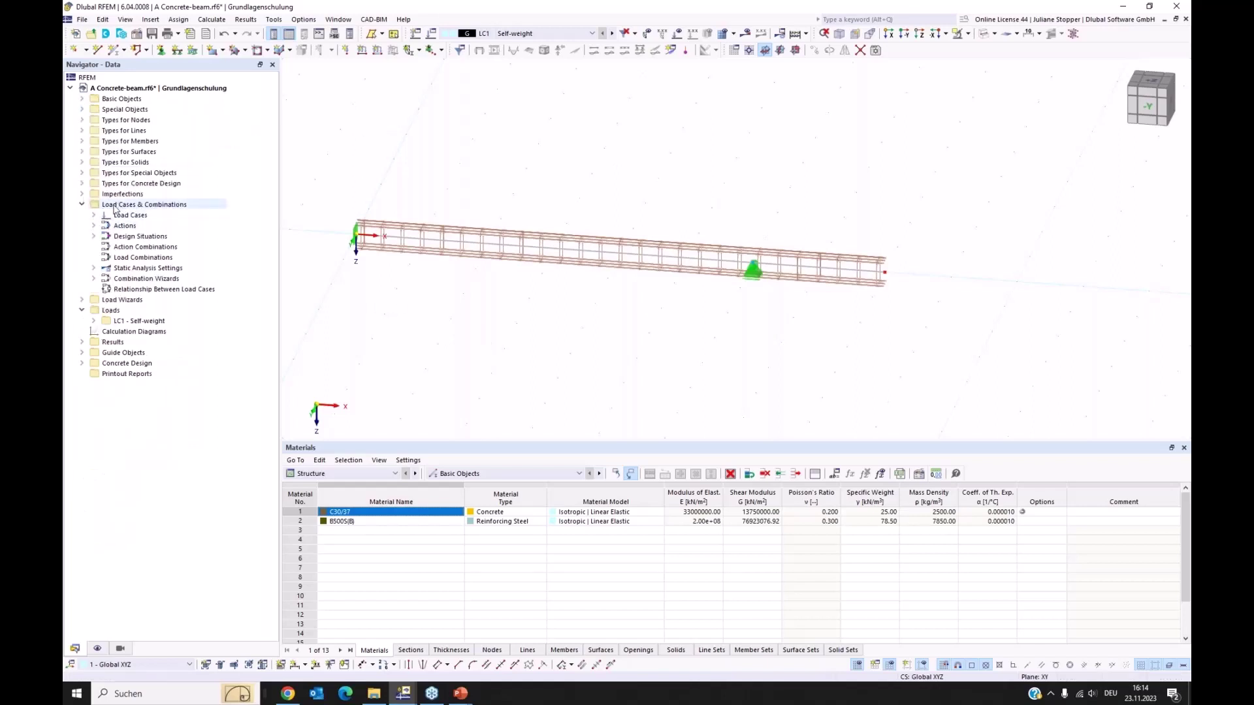
pyautogui.click(117, 206)
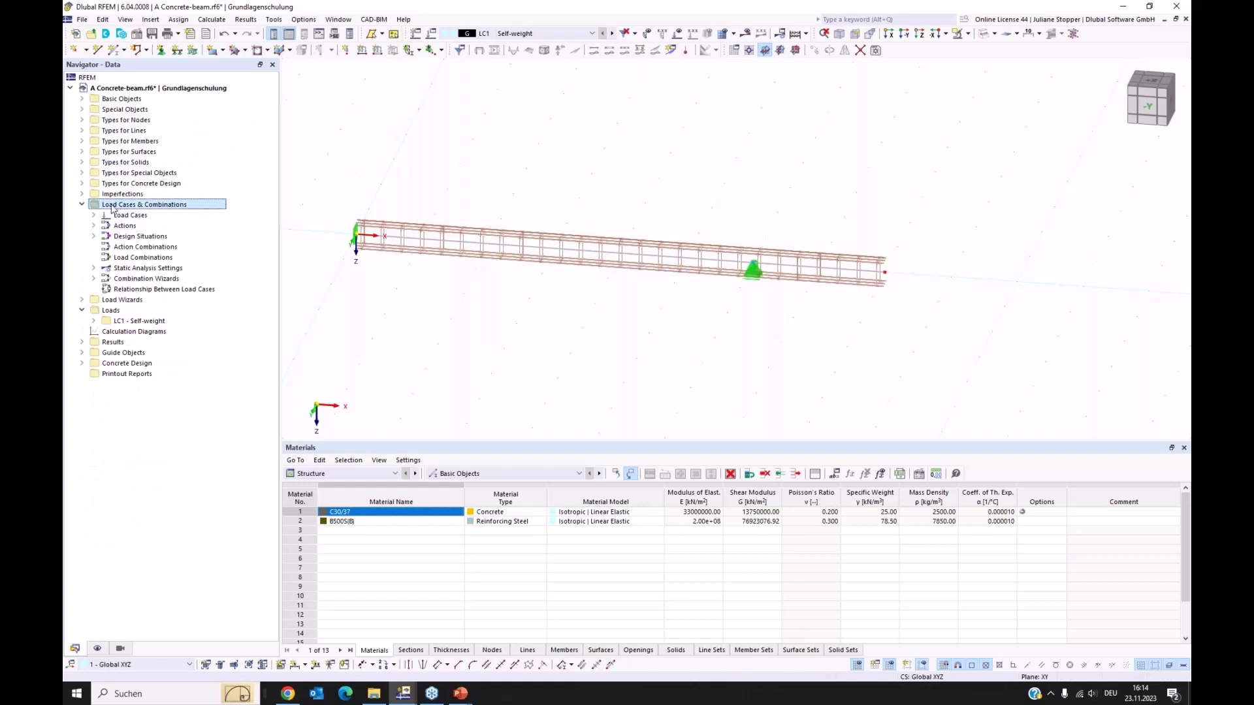
pyautogui.rightClick(112, 208)
pyautogui.click(153, 222)
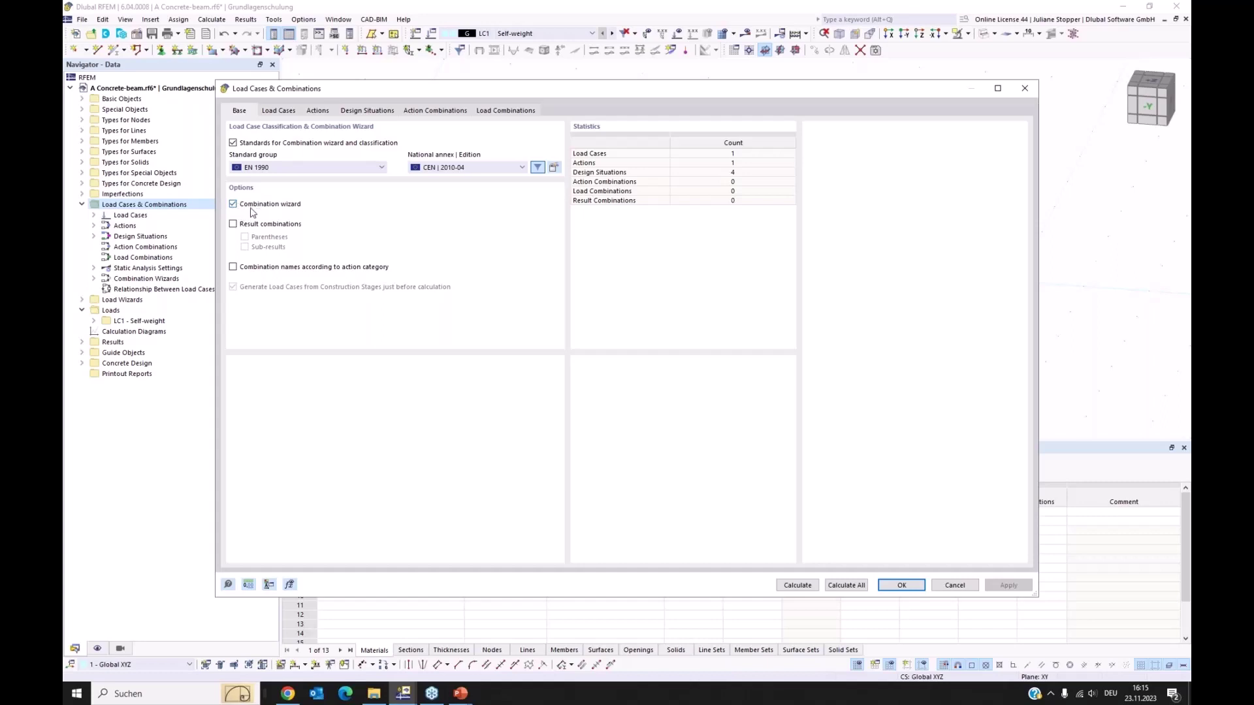
pyautogui.click(276, 112)
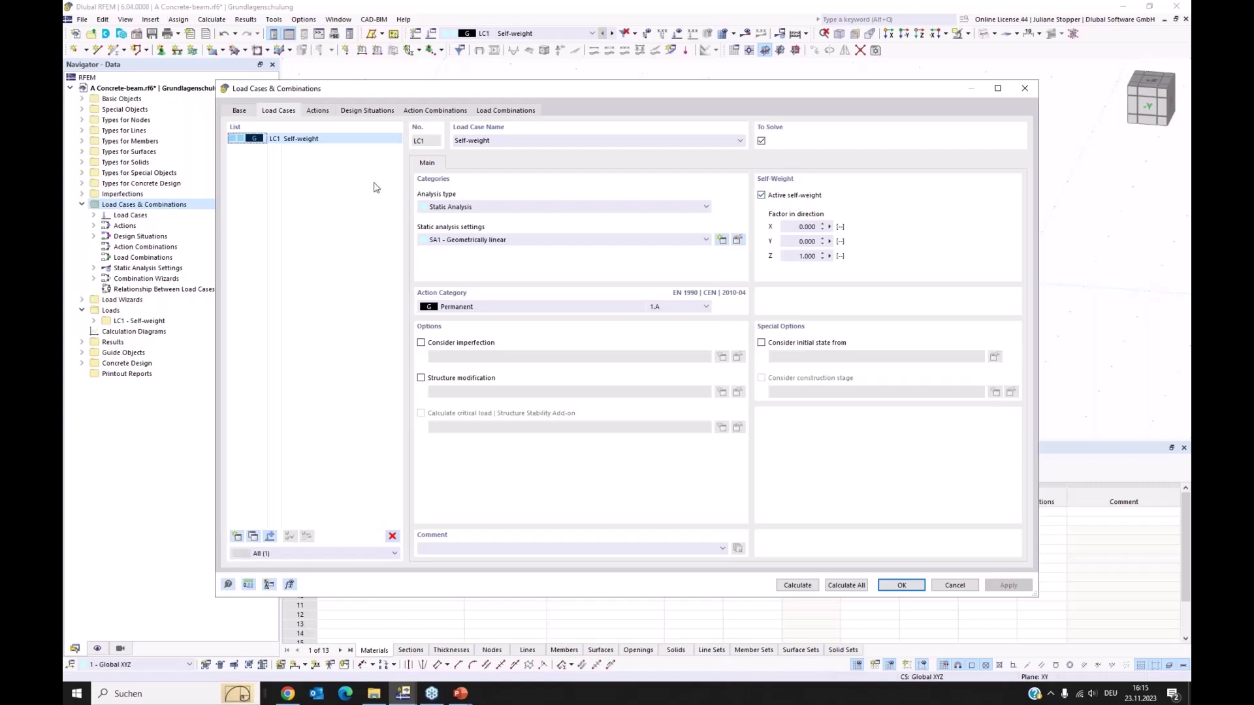
pyautogui.click(237, 537)
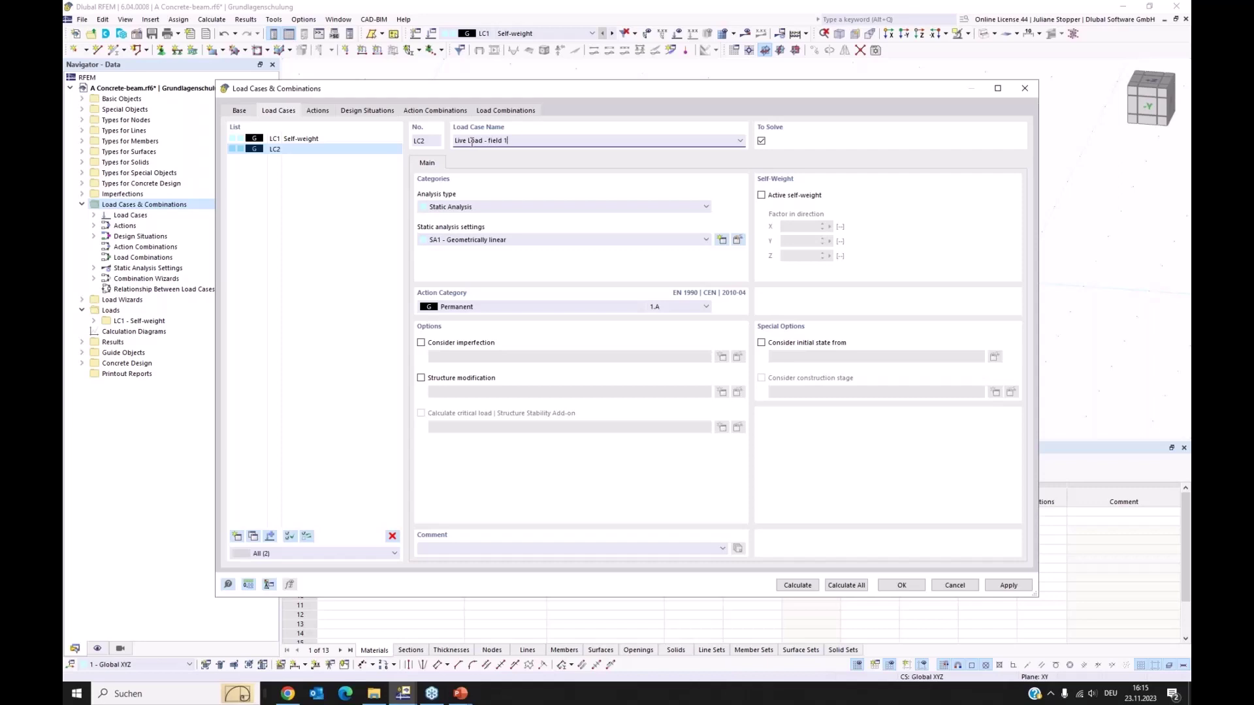
pyautogui.click(328, 217)
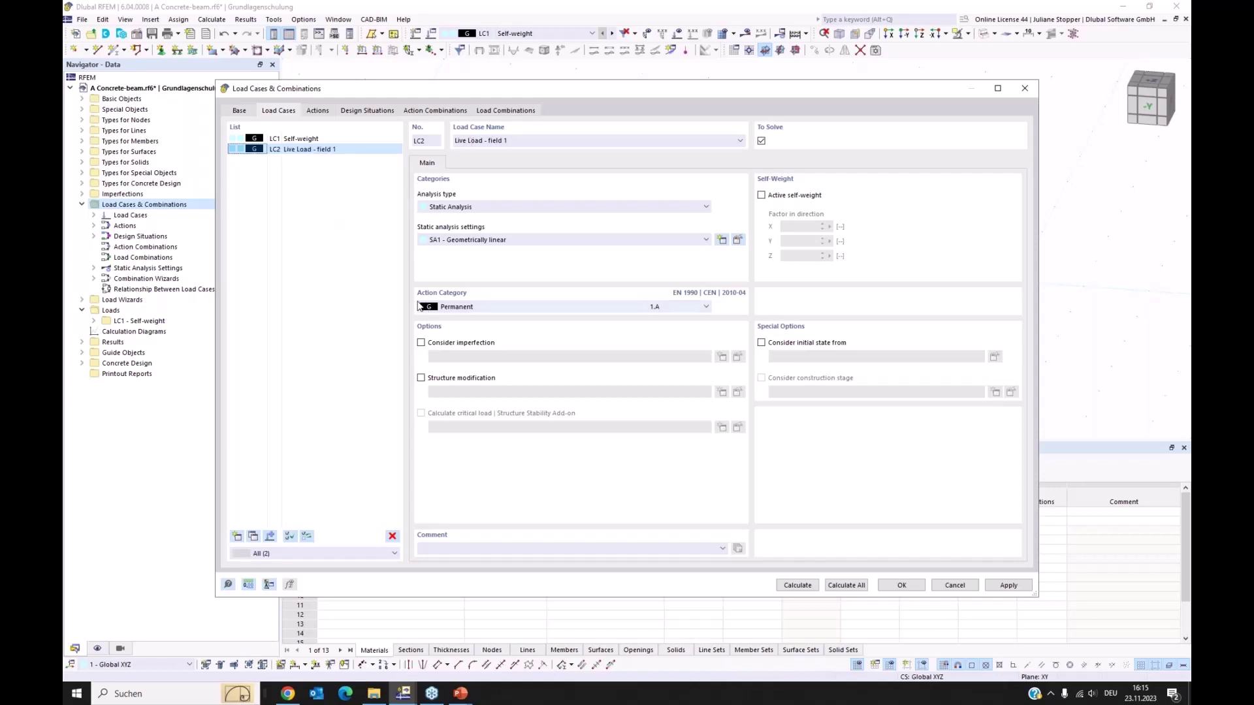
pyautogui.click(481, 309)
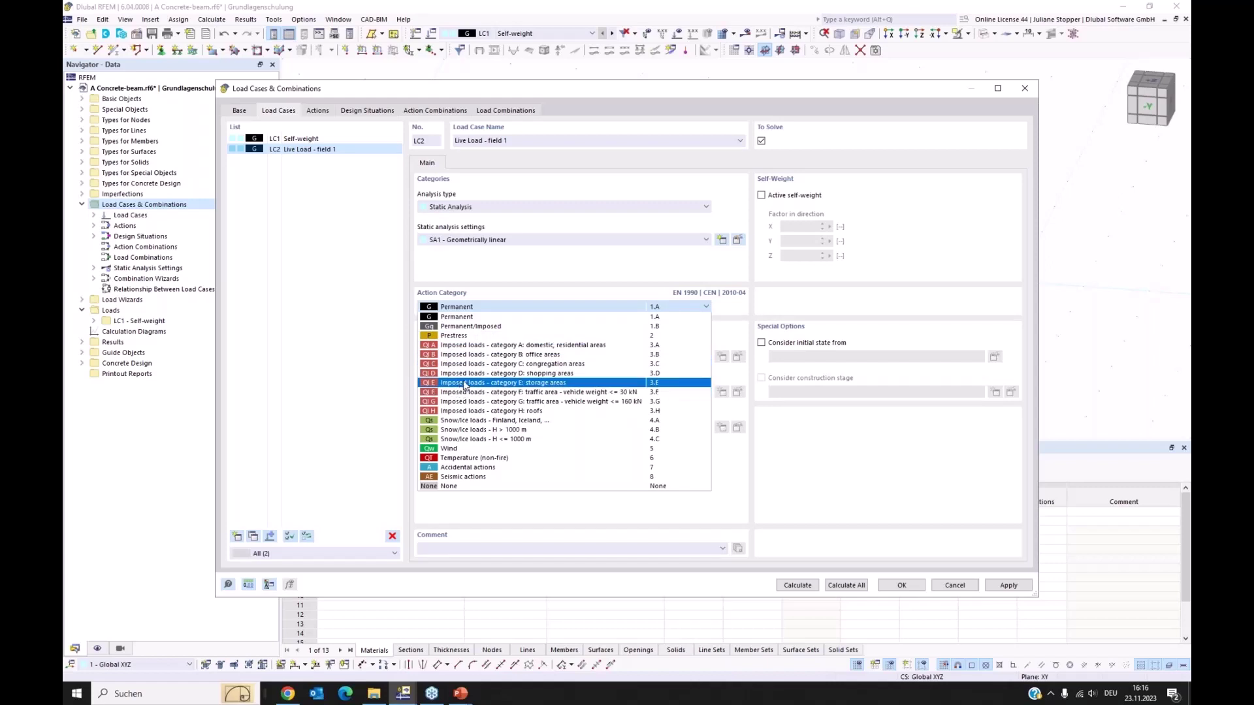
pyautogui.click(466, 355)
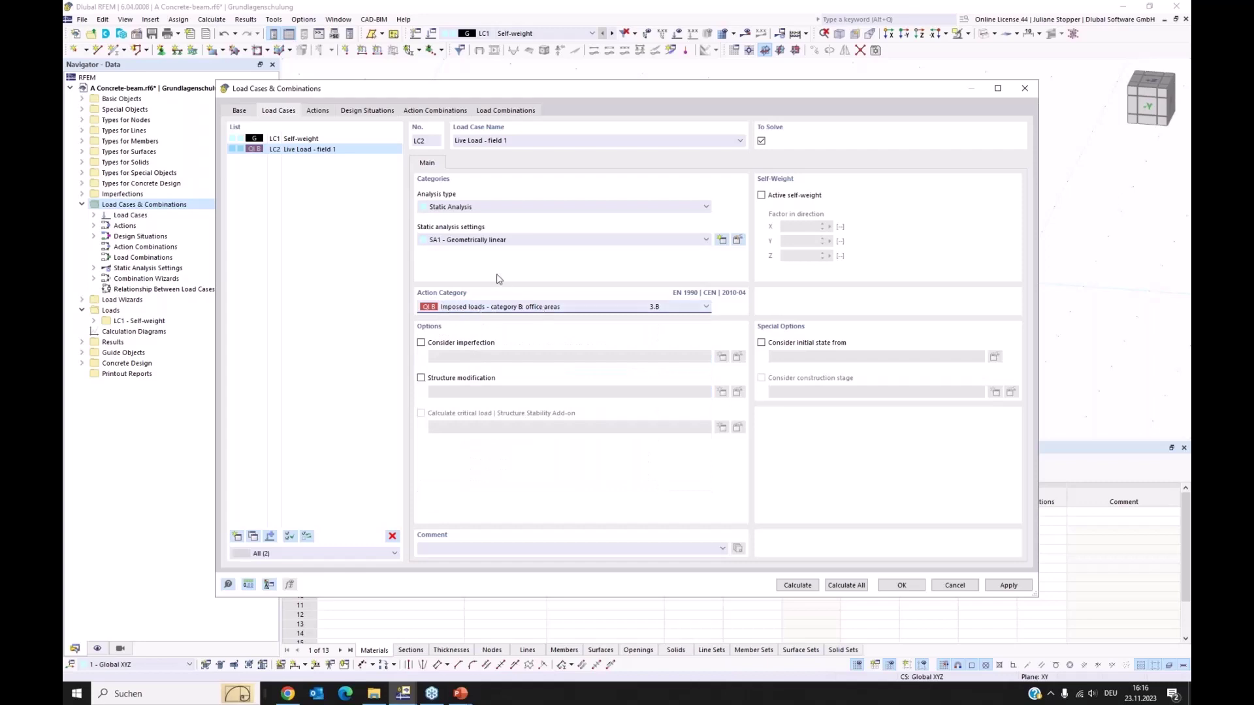
pyautogui.click(1007, 585)
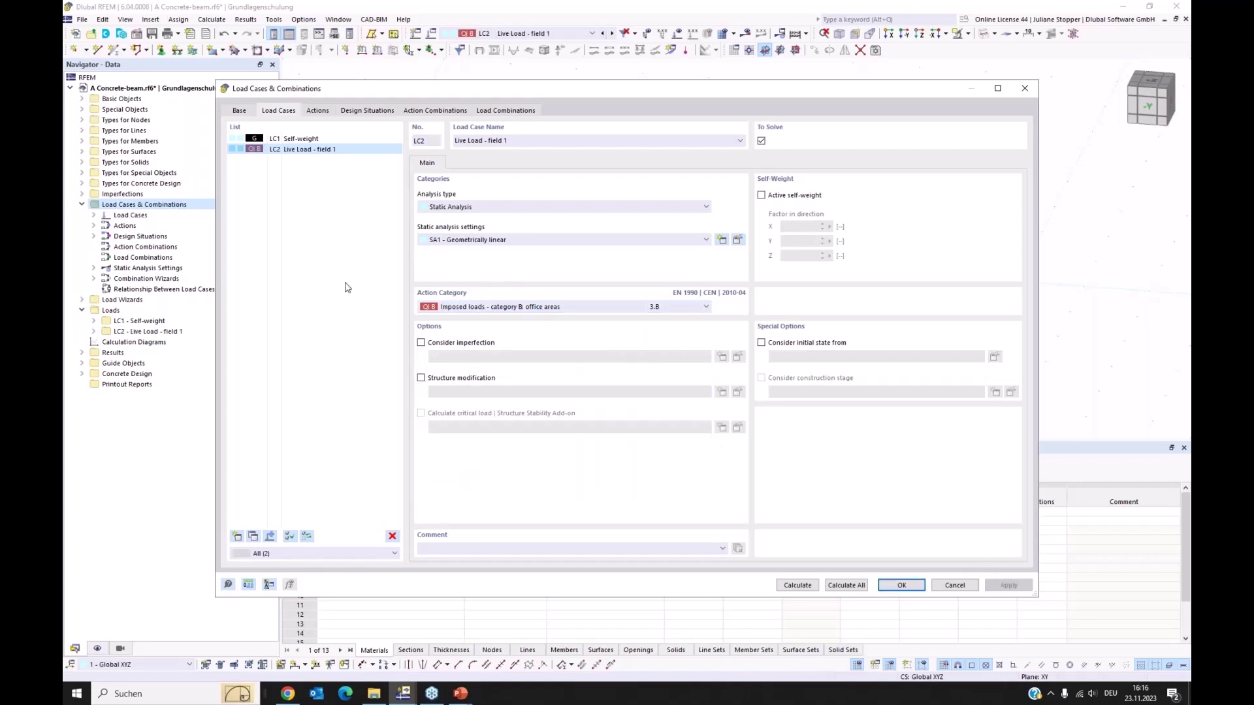
# Copy load case LC2, name the copy "Live Load - field 2" and apply it
pyautogui.click(254, 537)
pyautogui.click(521, 140)
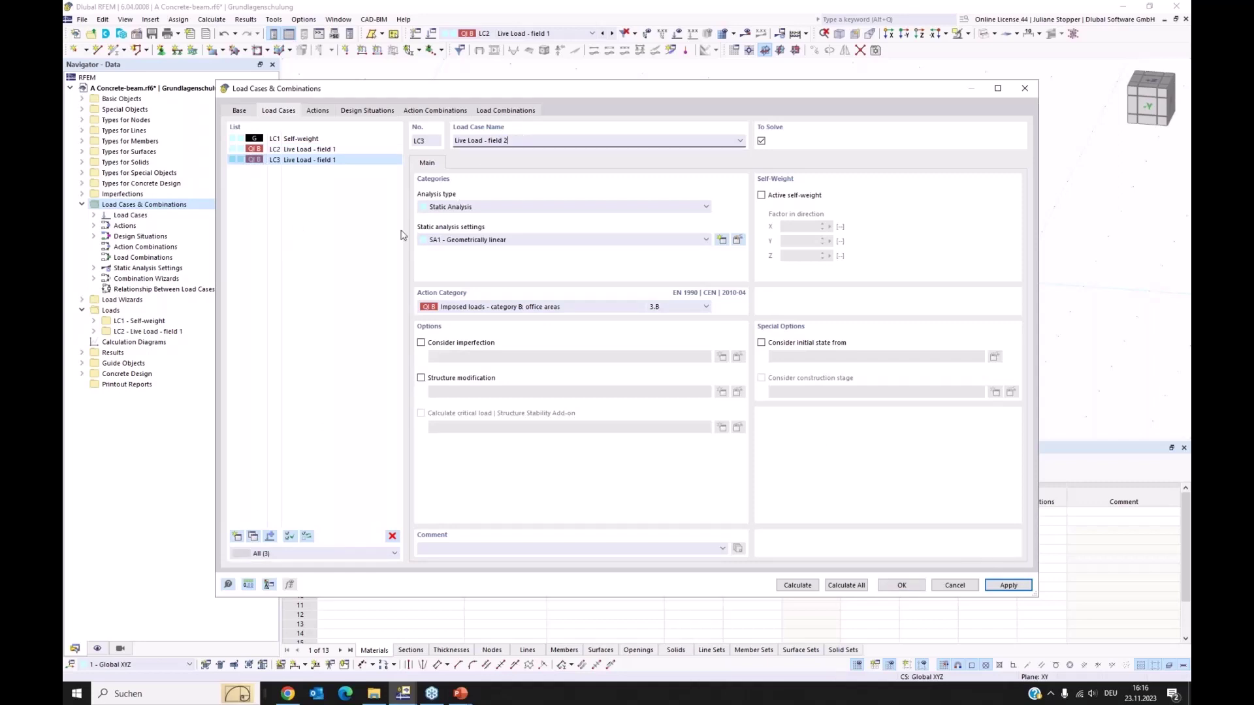
pyautogui.click(359, 262)
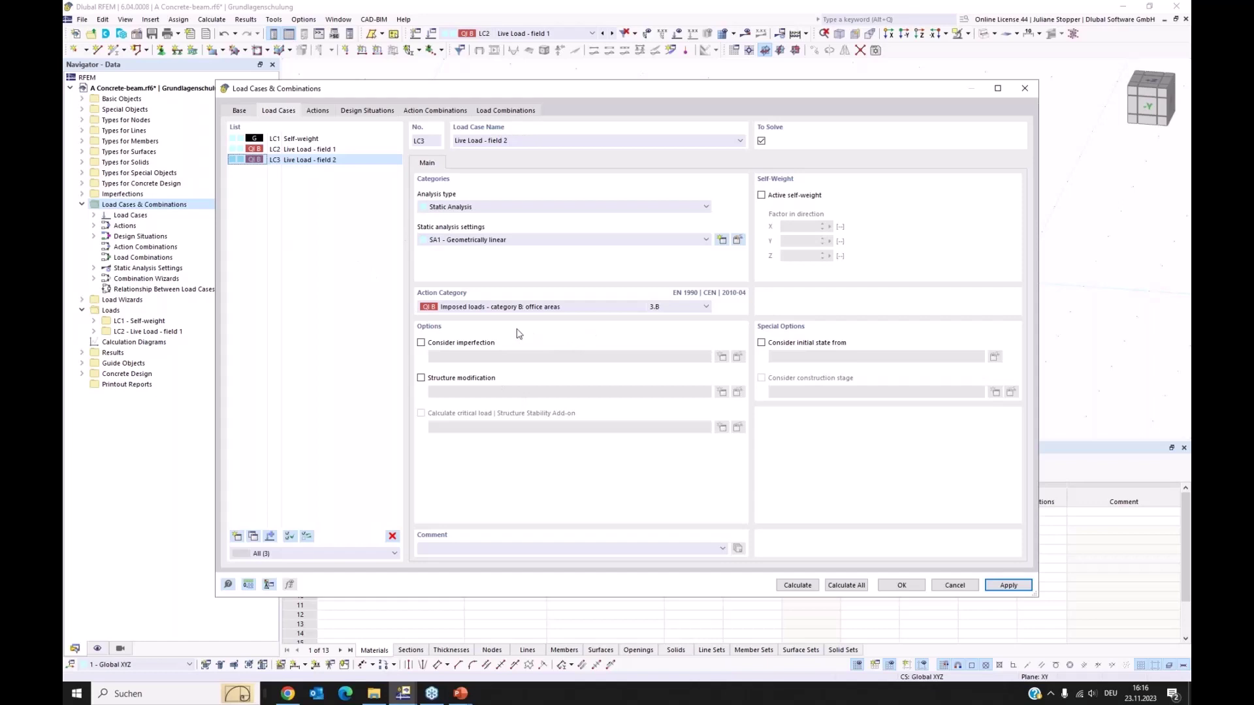
pyautogui.click(1008, 585)
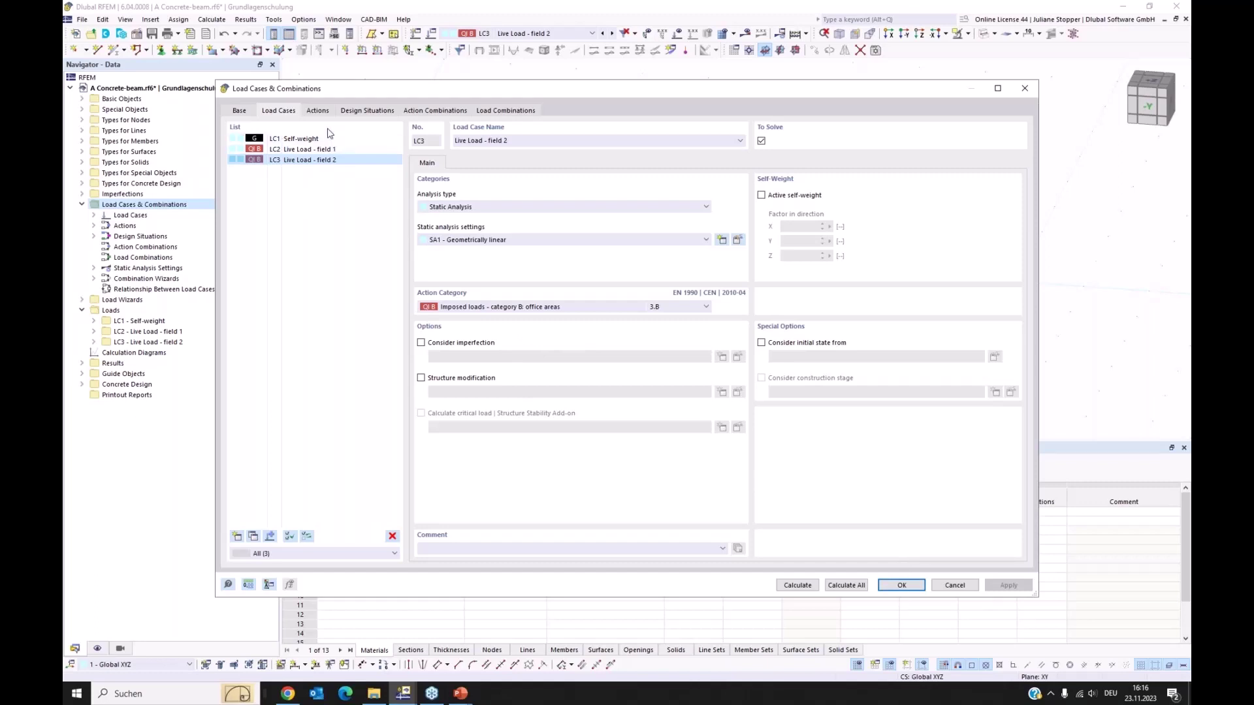
# Review the actions and the available design situation types, and examine the combination rule behind ULS design situation DS1
pyautogui.click(318, 111)
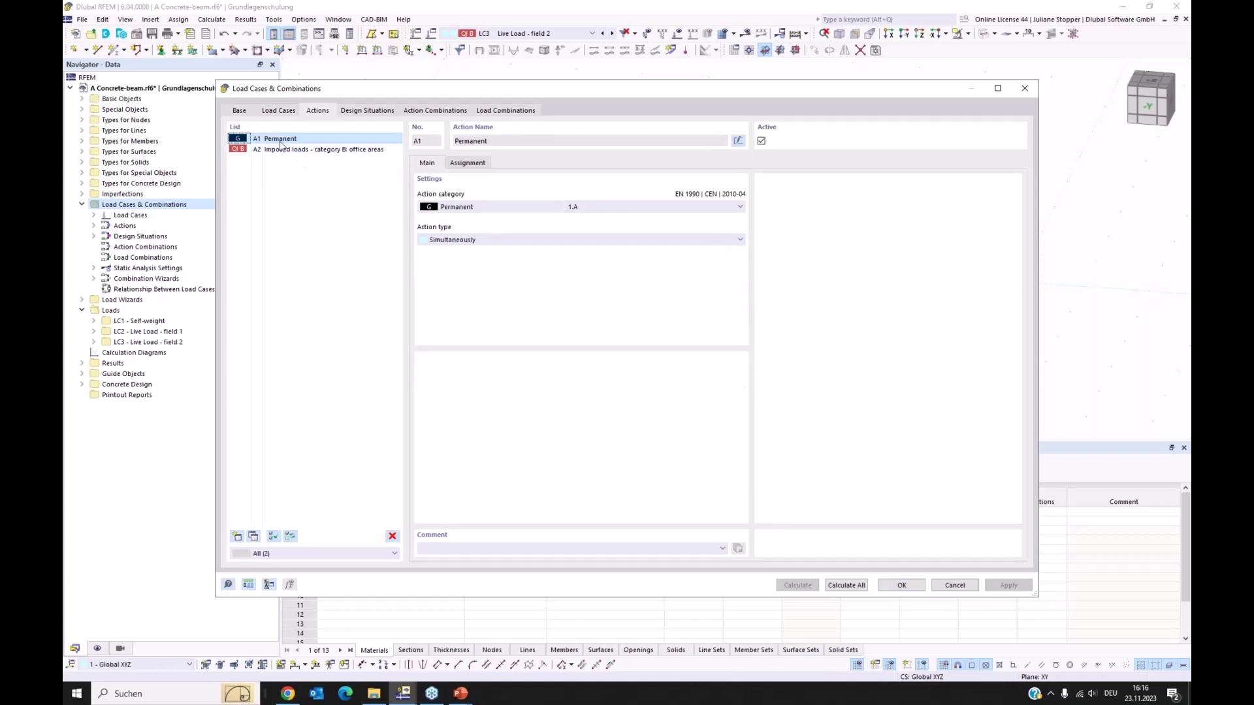
pyautogui.click(375, 111)
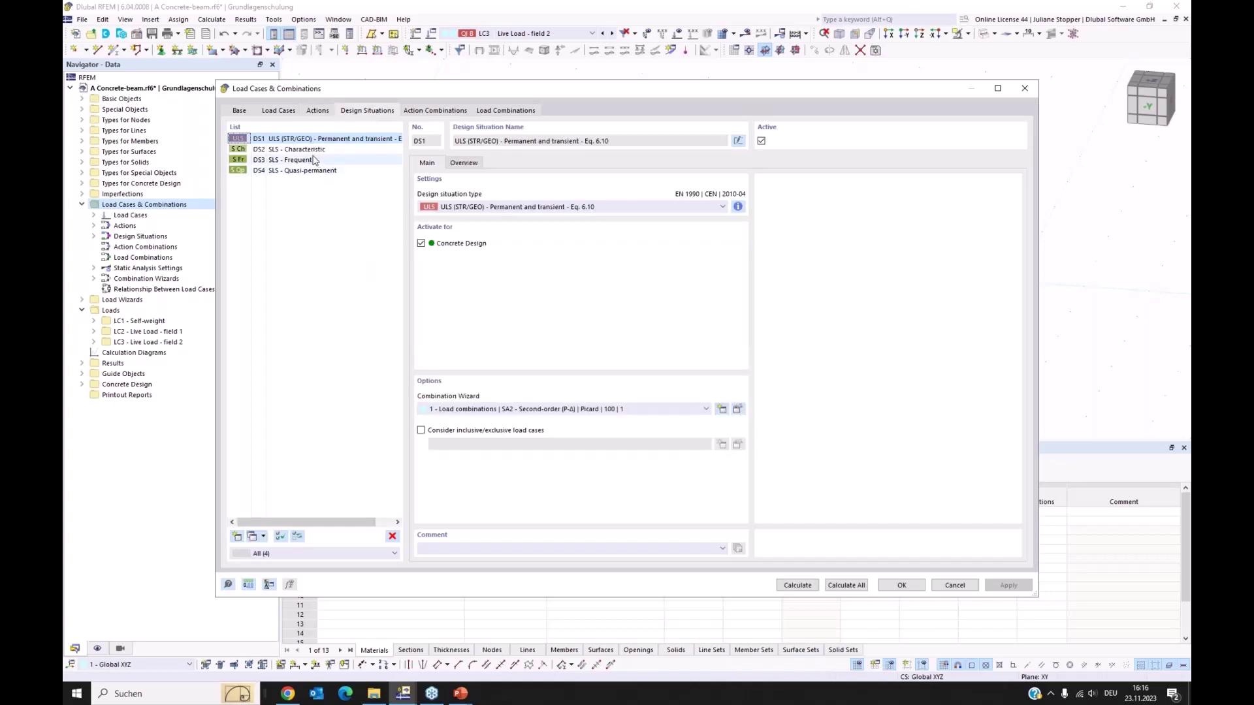
pyautogui.click(666, 209)
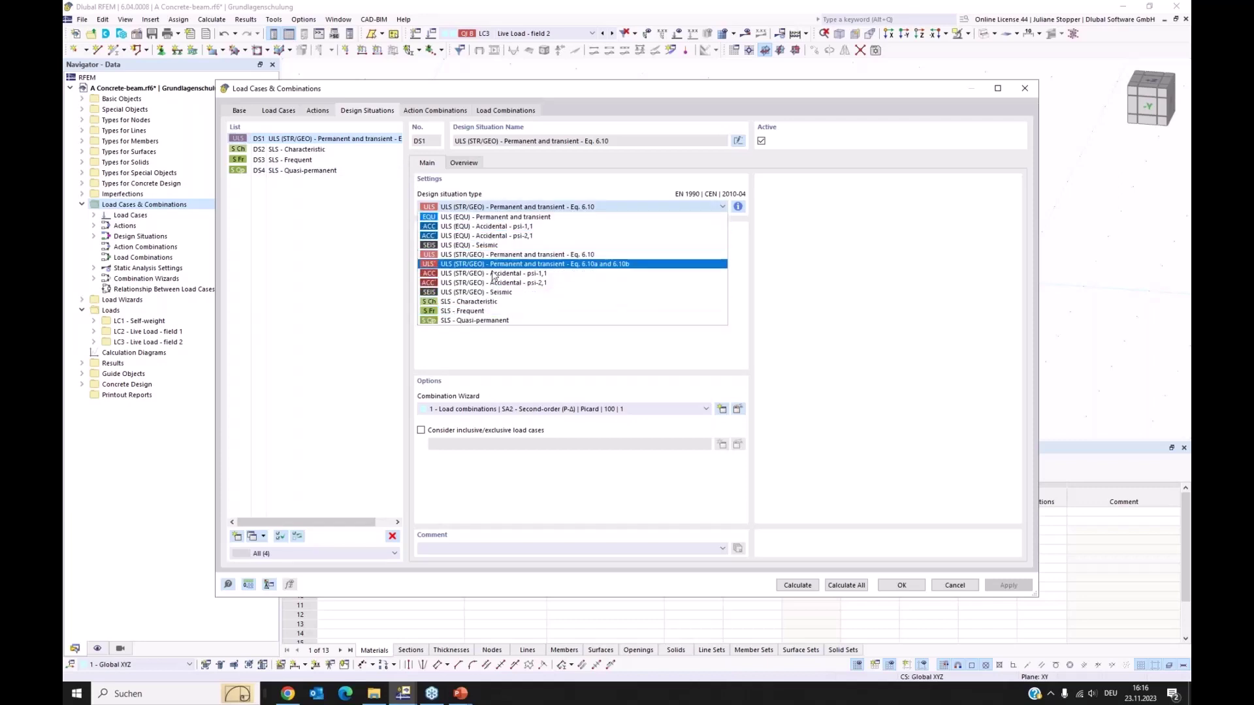
pyautogui.click(665, 209)
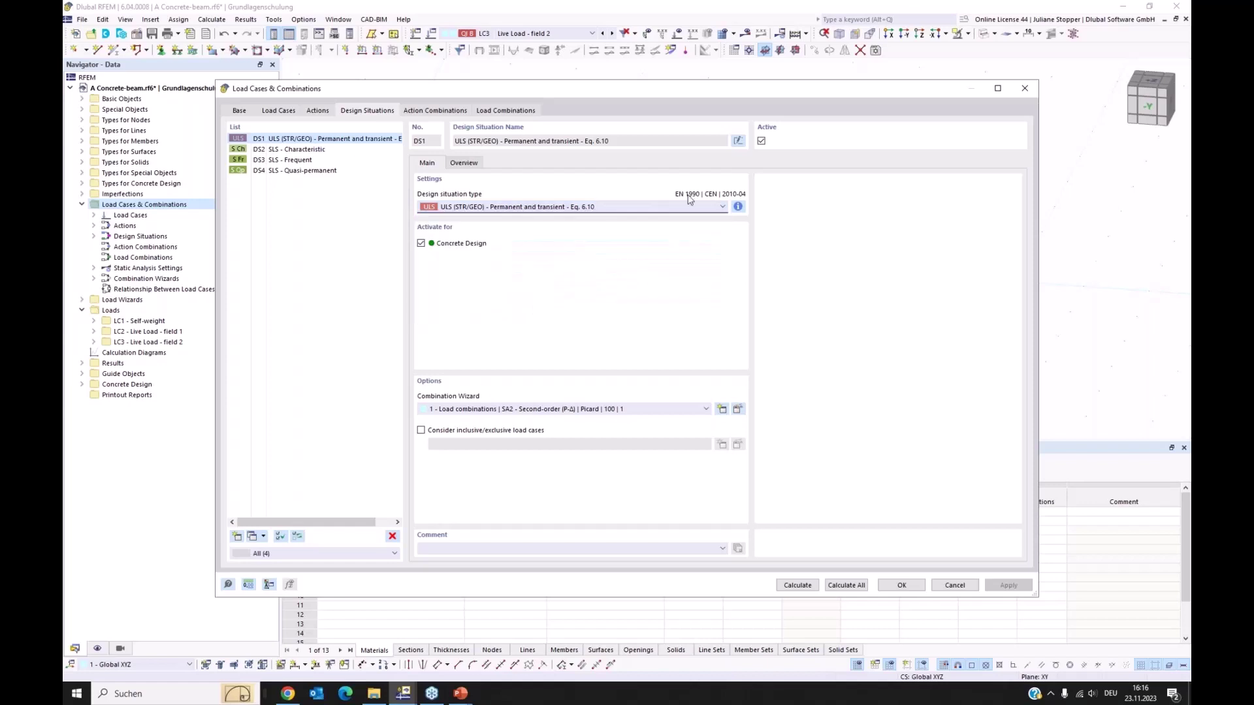
pyautogui.click(737, 207)
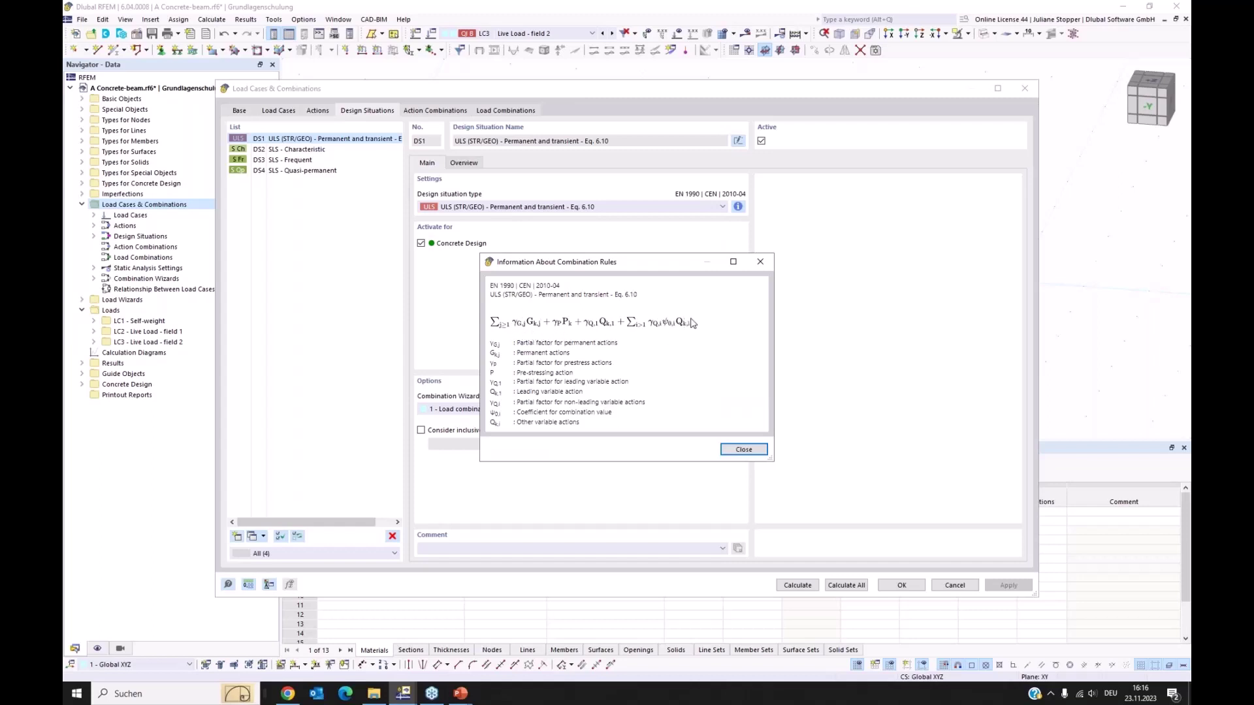
pyautogui.click(743, 450)
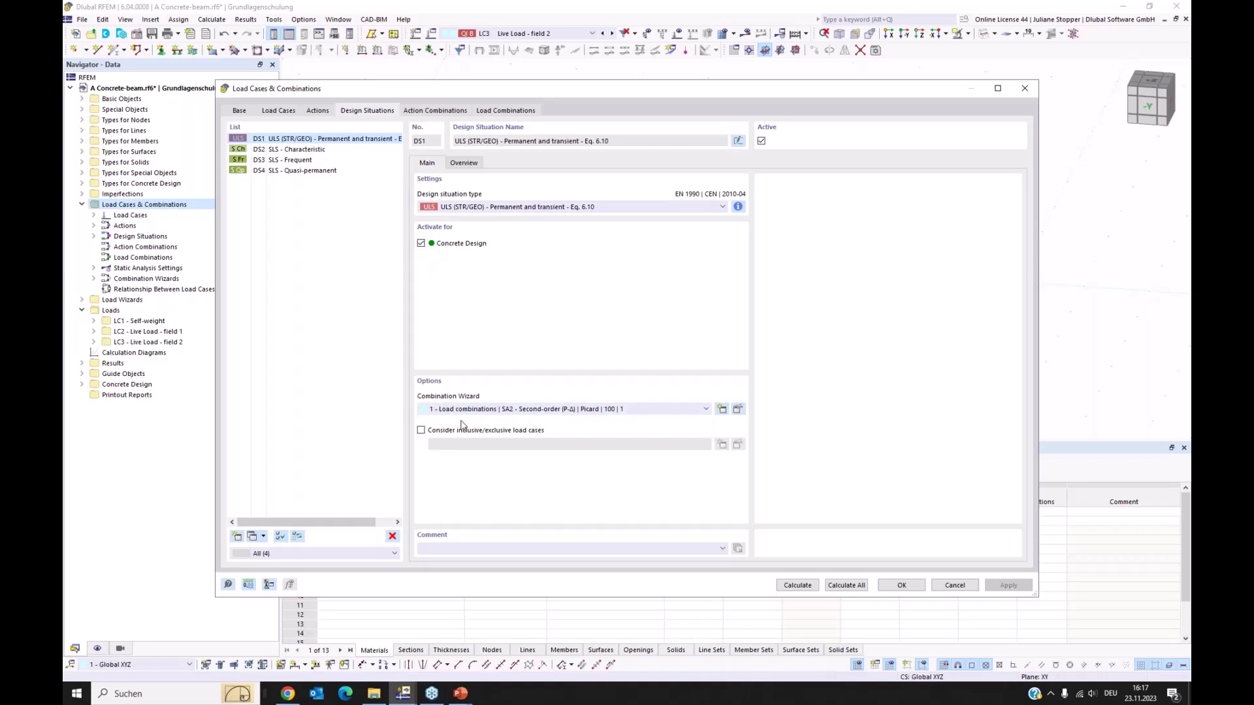
# Edit combination wizard 1 assigned to the design situations so that imperfection cases are not considered, and accept it
pyautogui.click(739, 409)
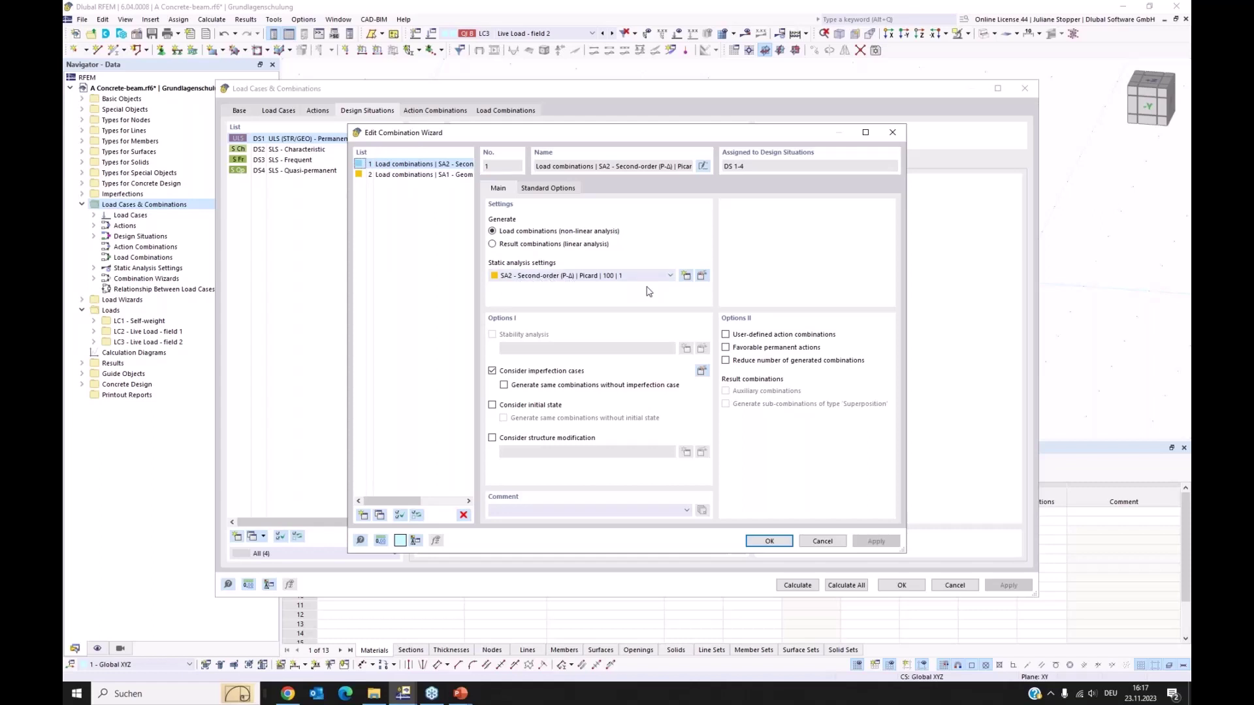
pyautogui.click(492, 371)
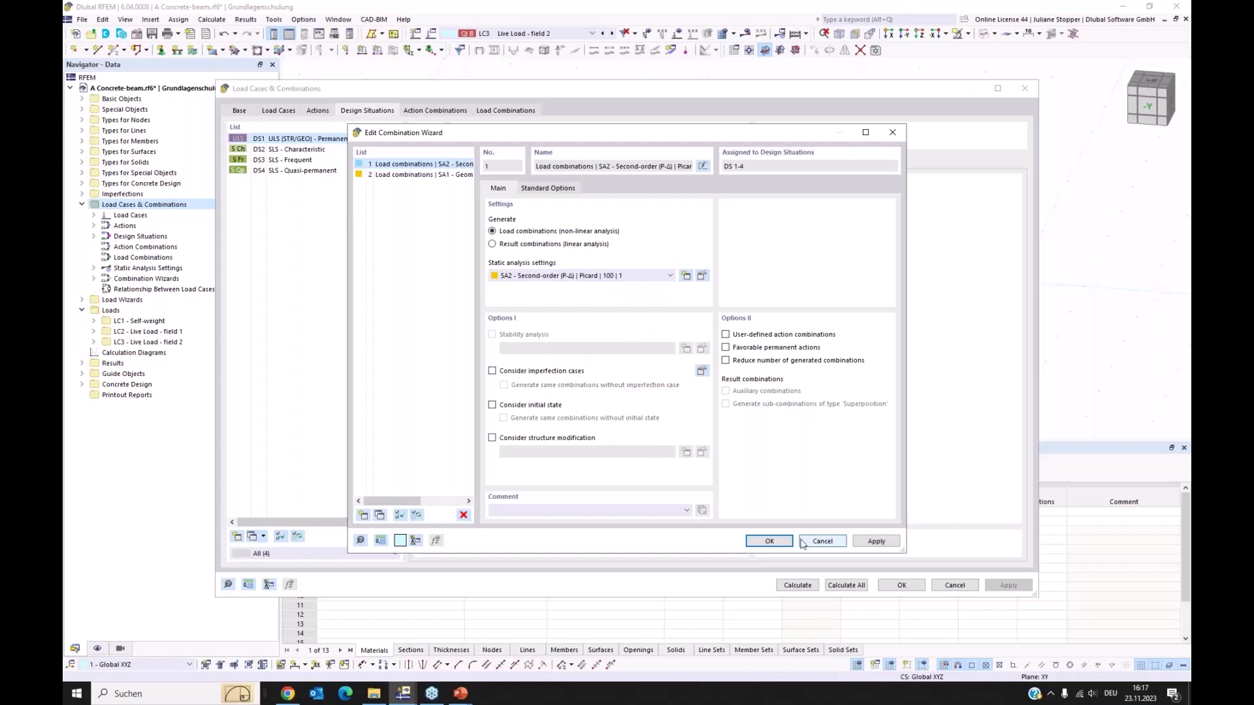
pyautogui.click(769, 541)
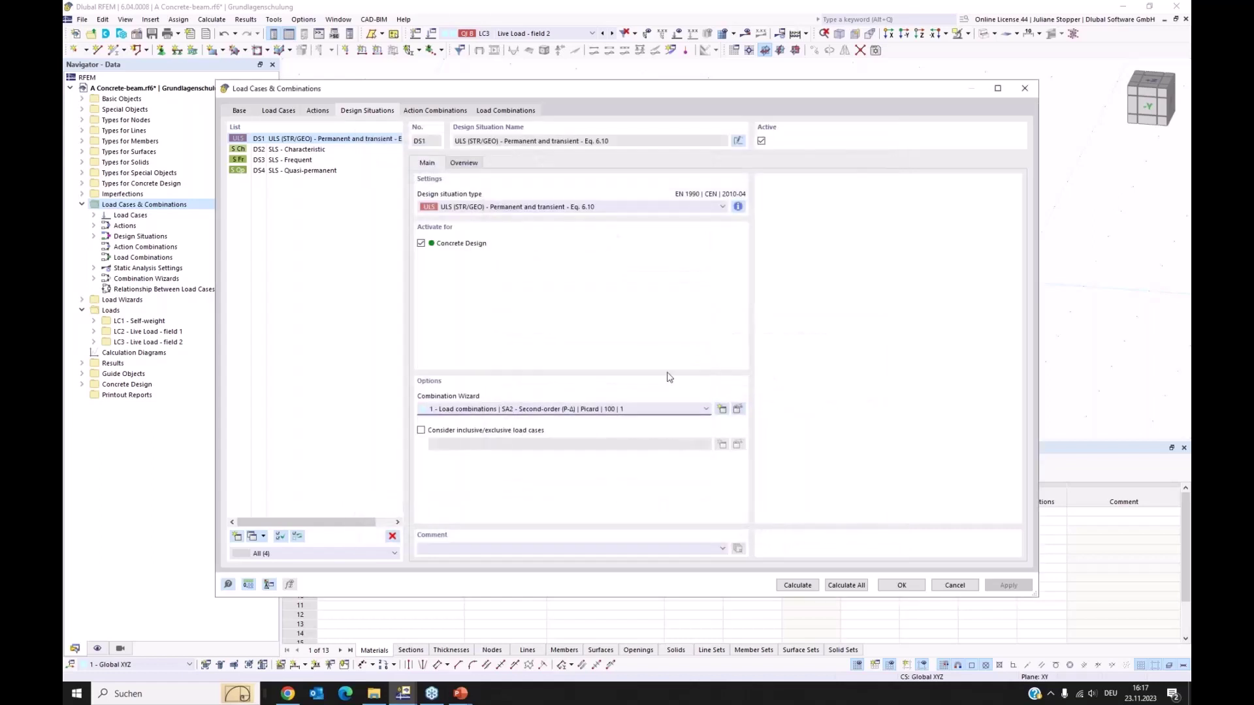
# Check the three SLS design situations, and generate and accept the action and load combinations
pyautogui.click(306, 150)
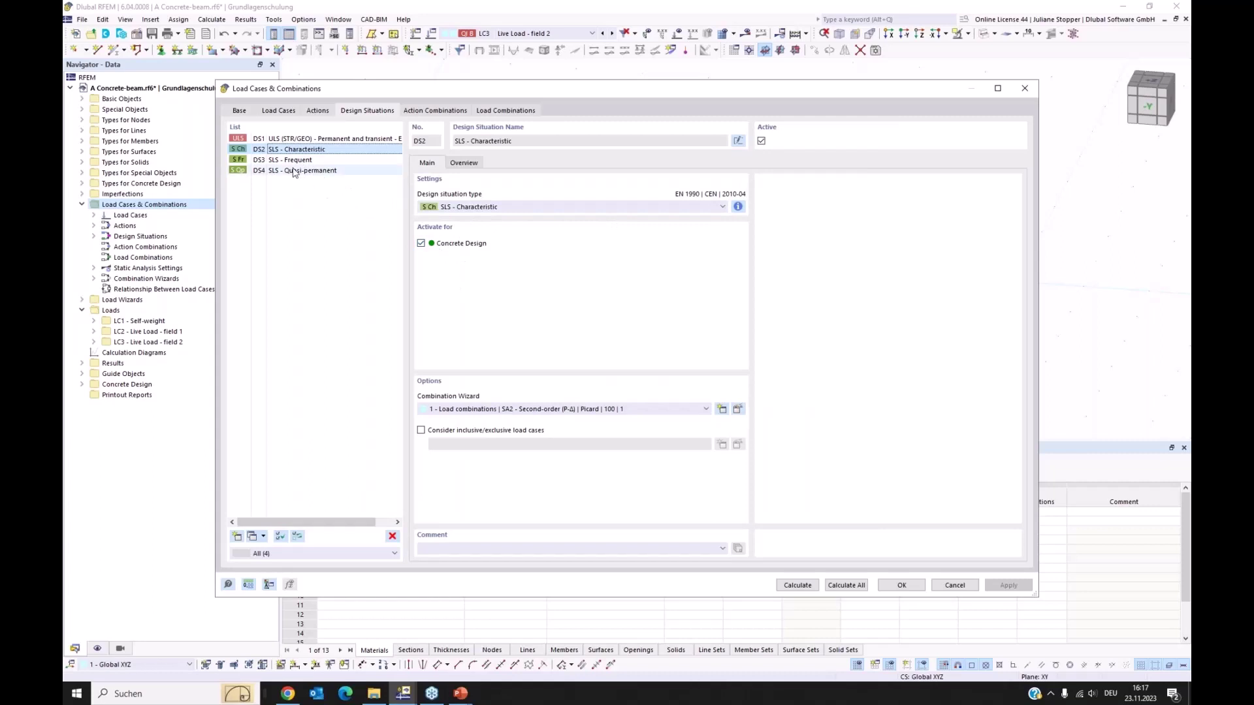
pyautogui.click(297, 160)
pyautogui.click(300, 171)
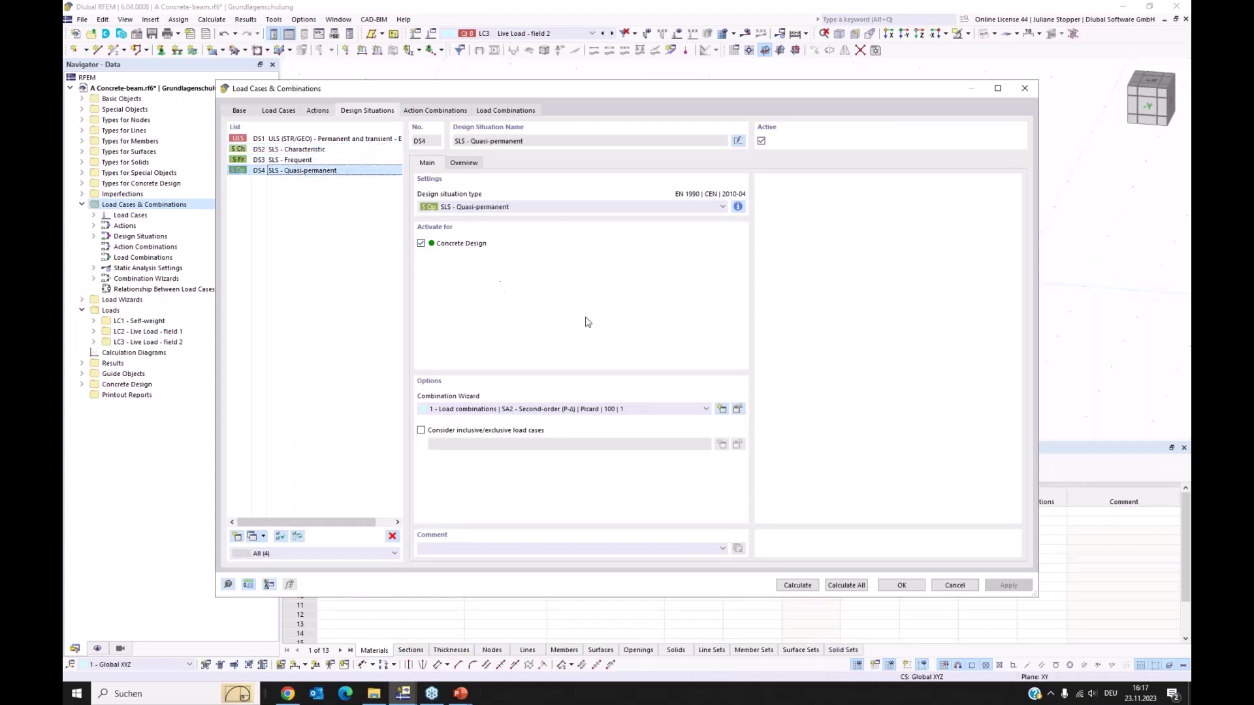
pyautogui.click(435, 113)
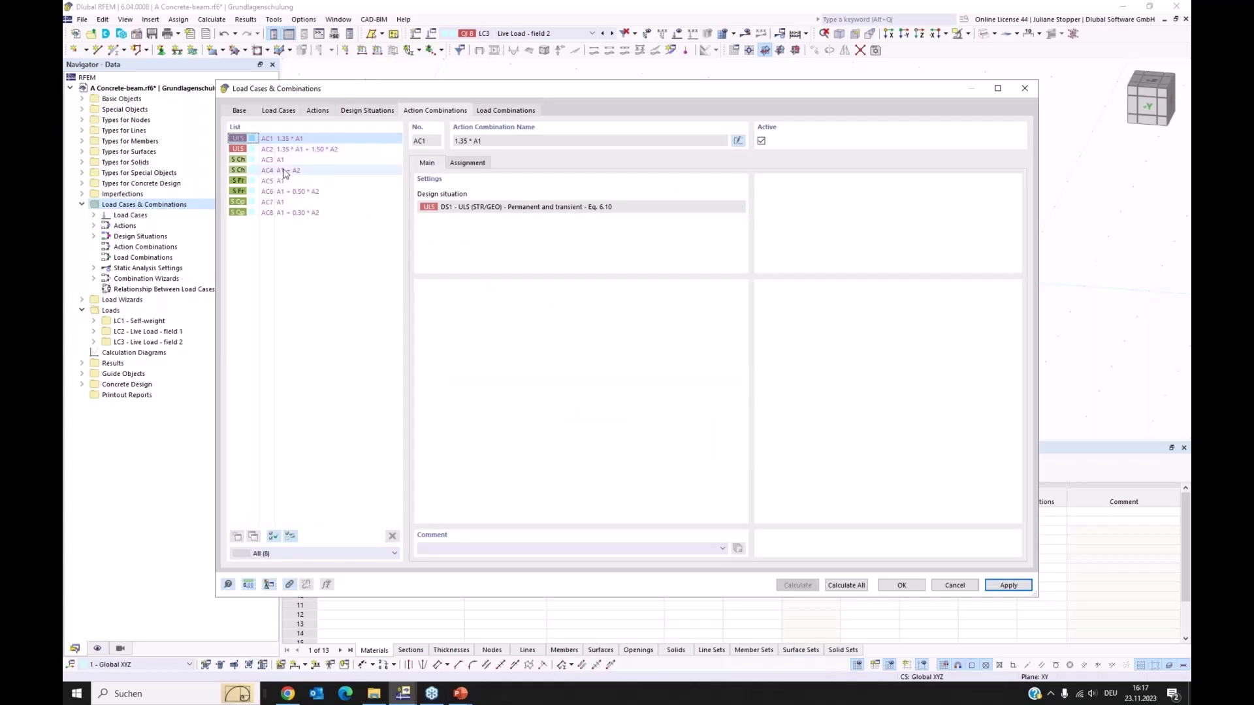
pyautogui.click(499, 111)
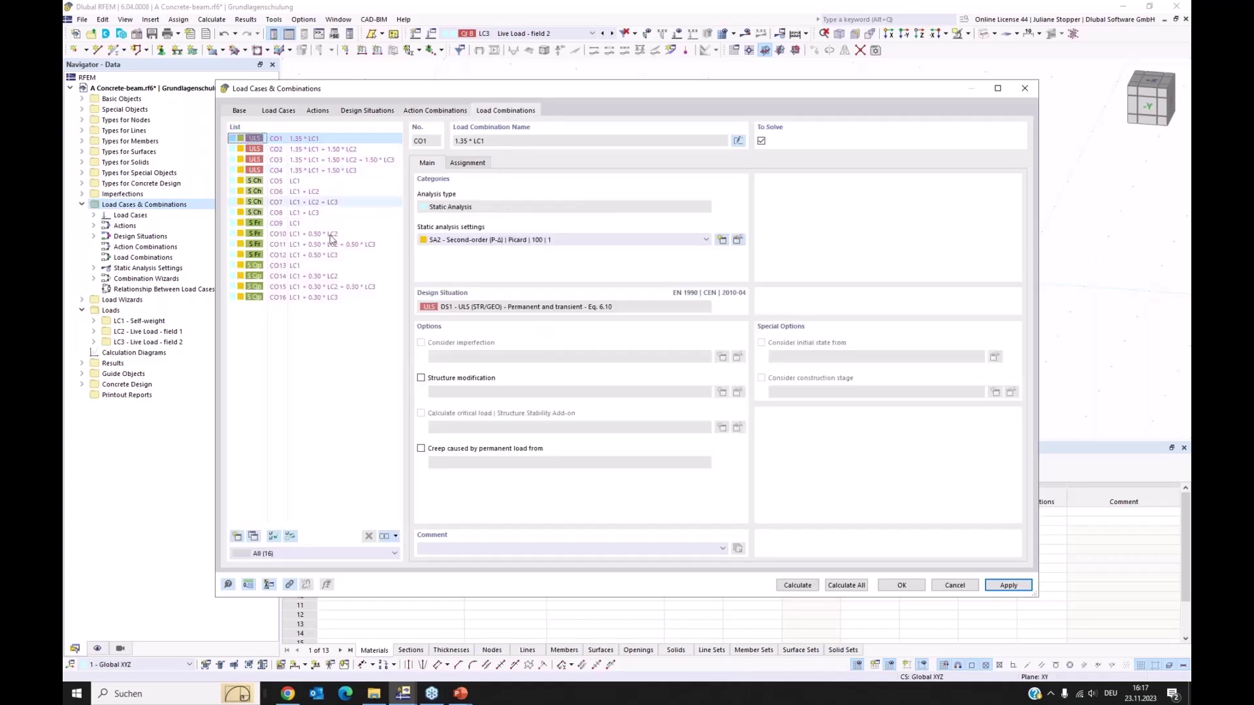
pyautogui.click(903, 585)
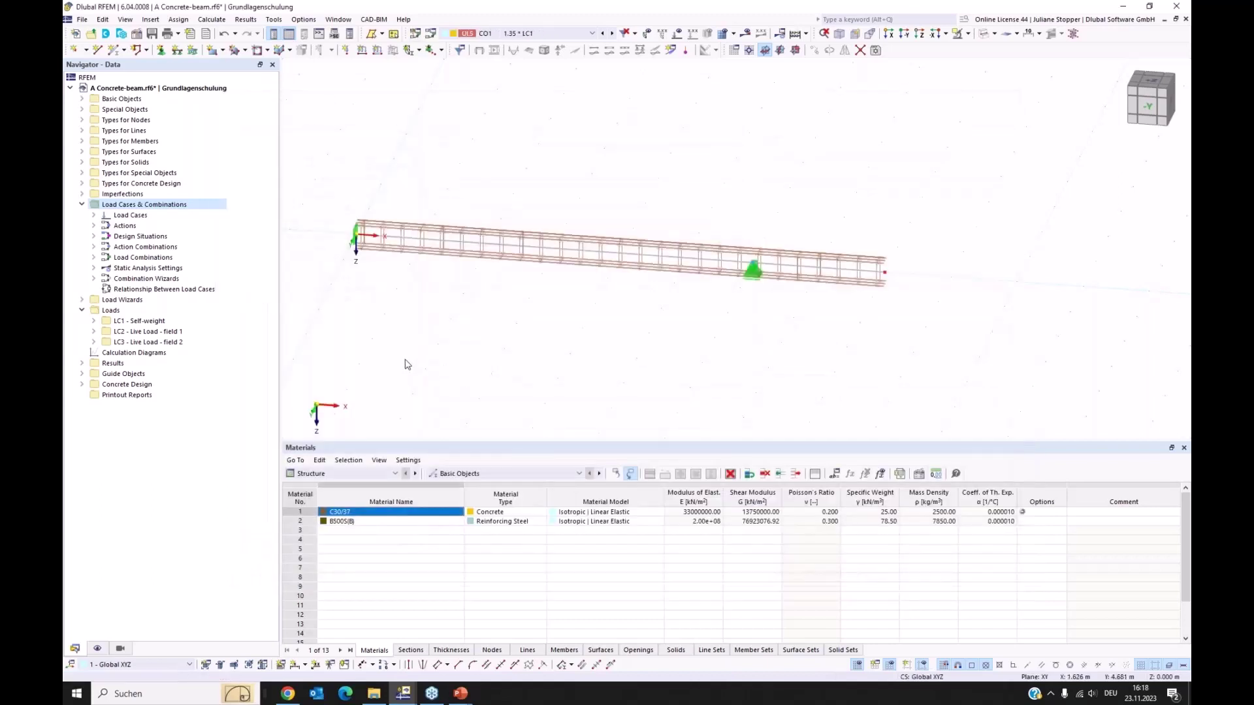
# Turn on the display of loads in the model and include the self-weight load on the beam
pyautogui.click(82, 205)
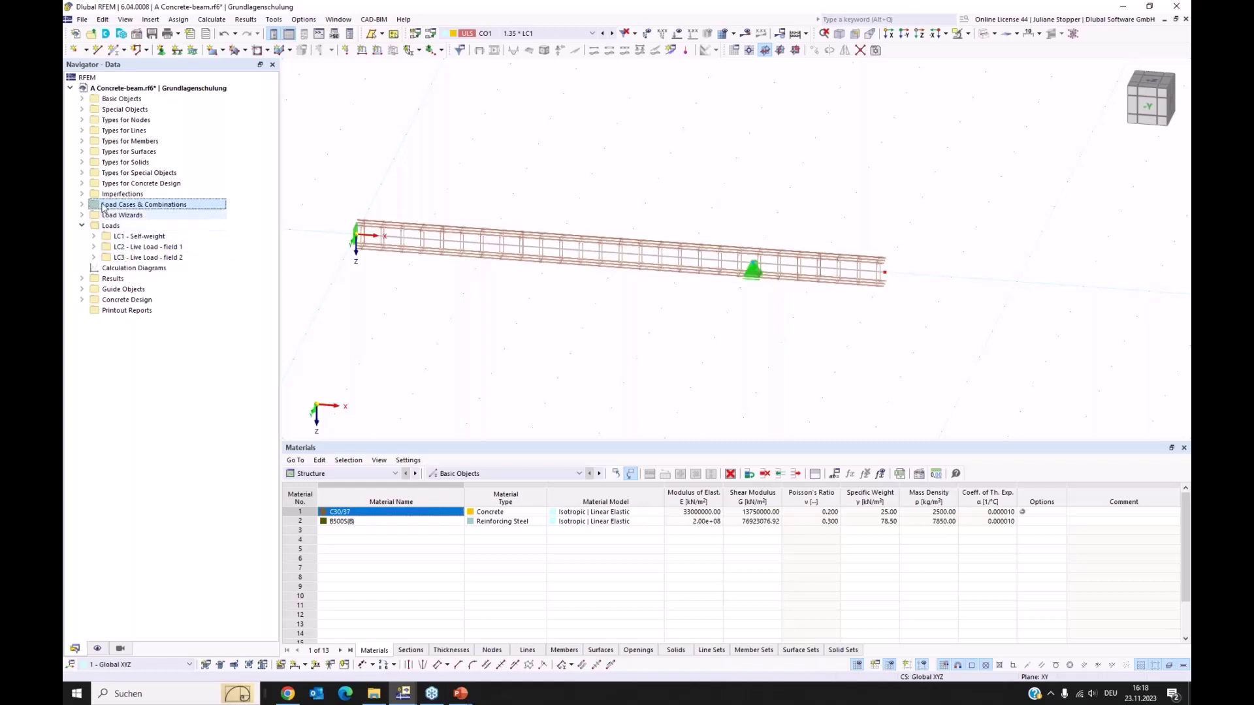
pyautogui.click(93, 238)
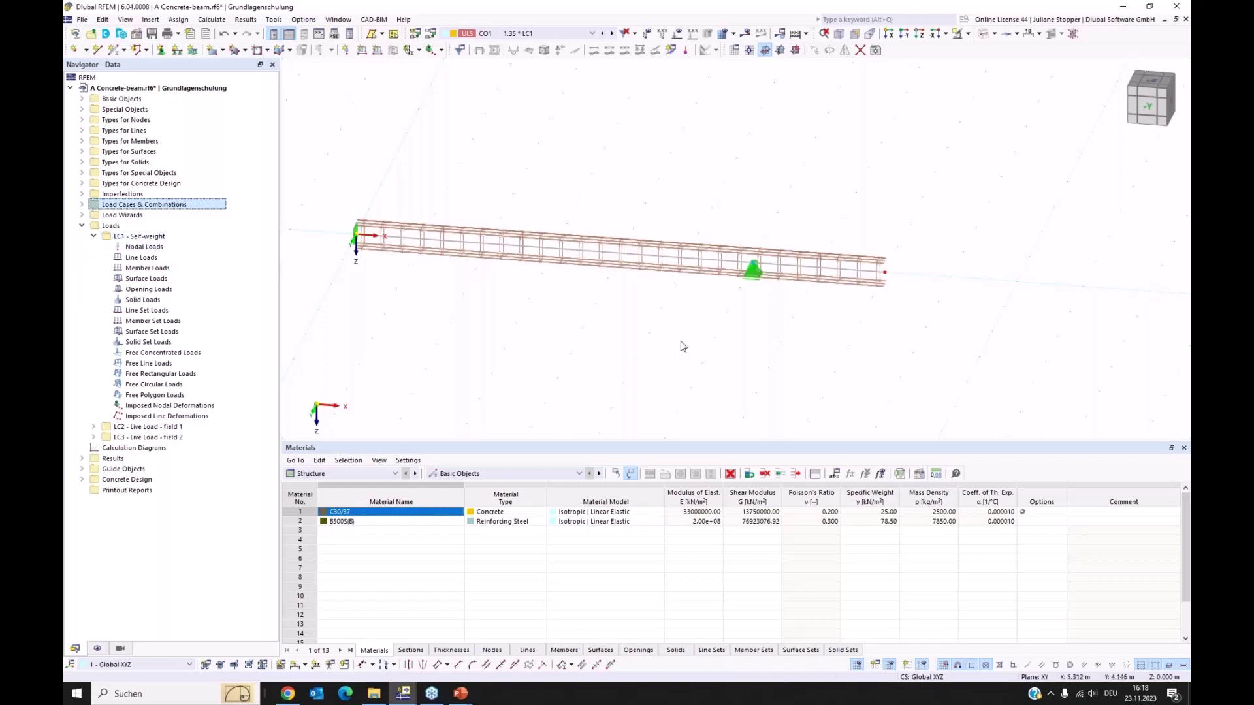
pyautogui.click(677, 34)
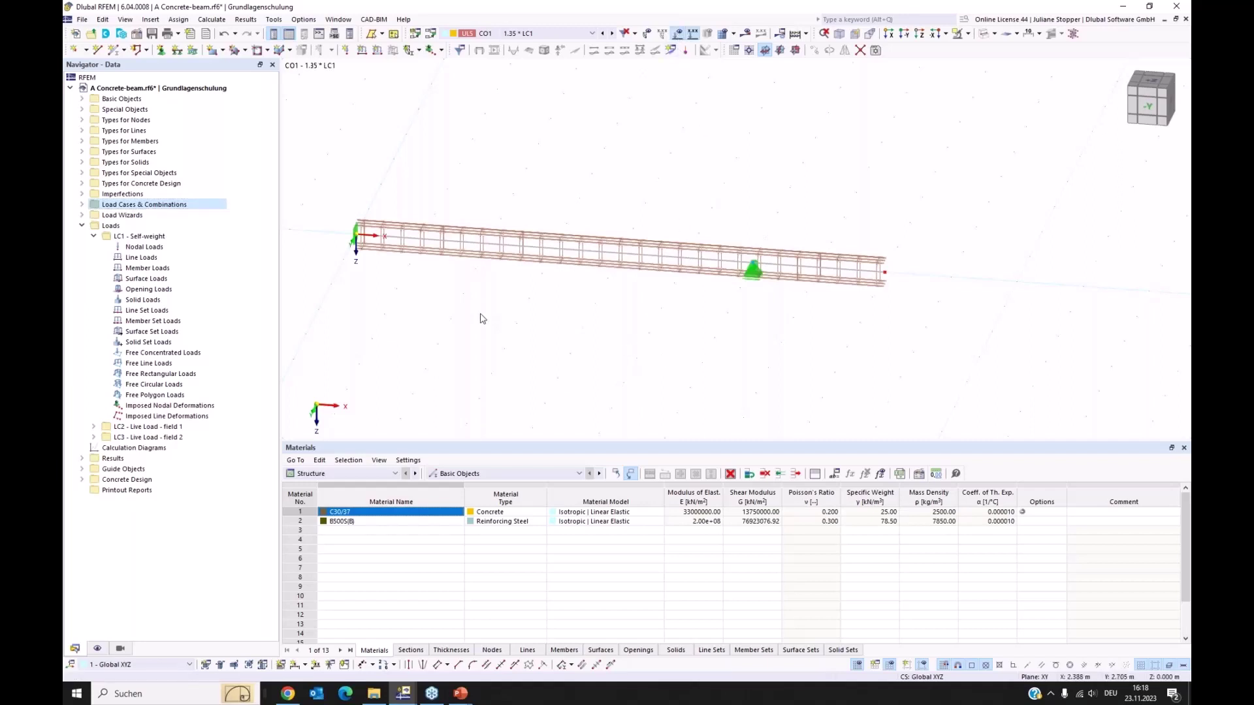
pyautogui.click(97, 649)
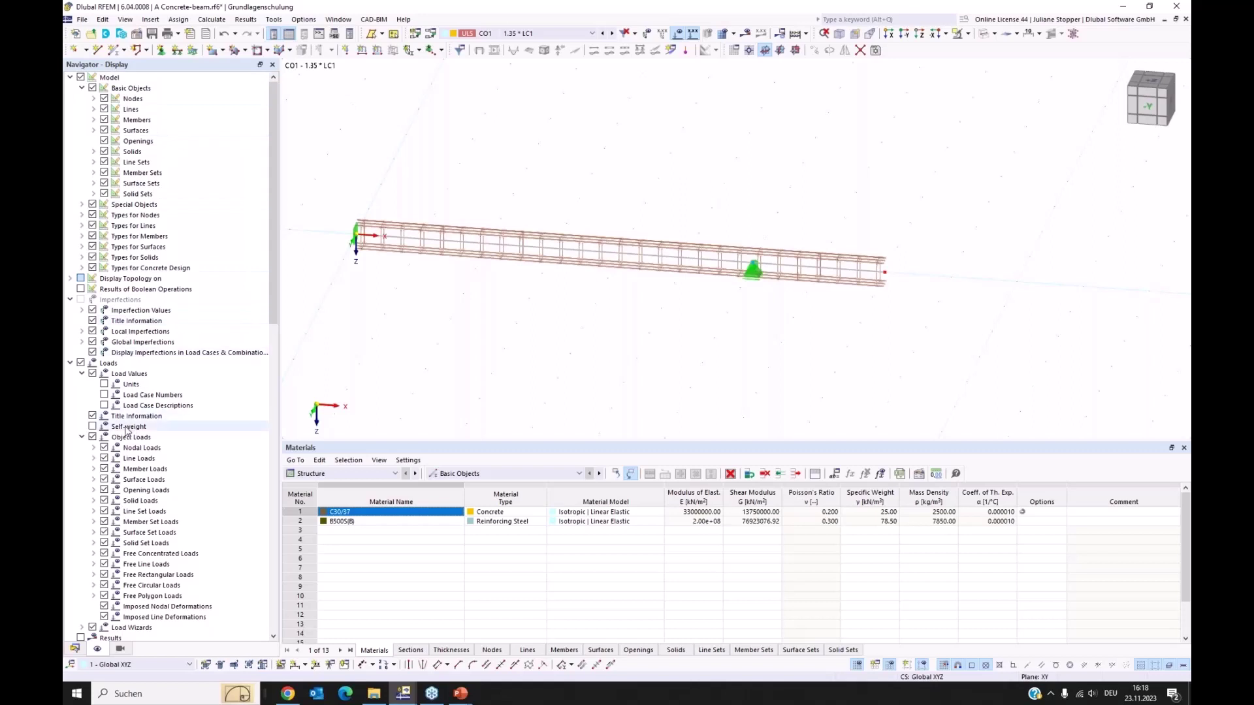
pyautogui.click(92, 427)
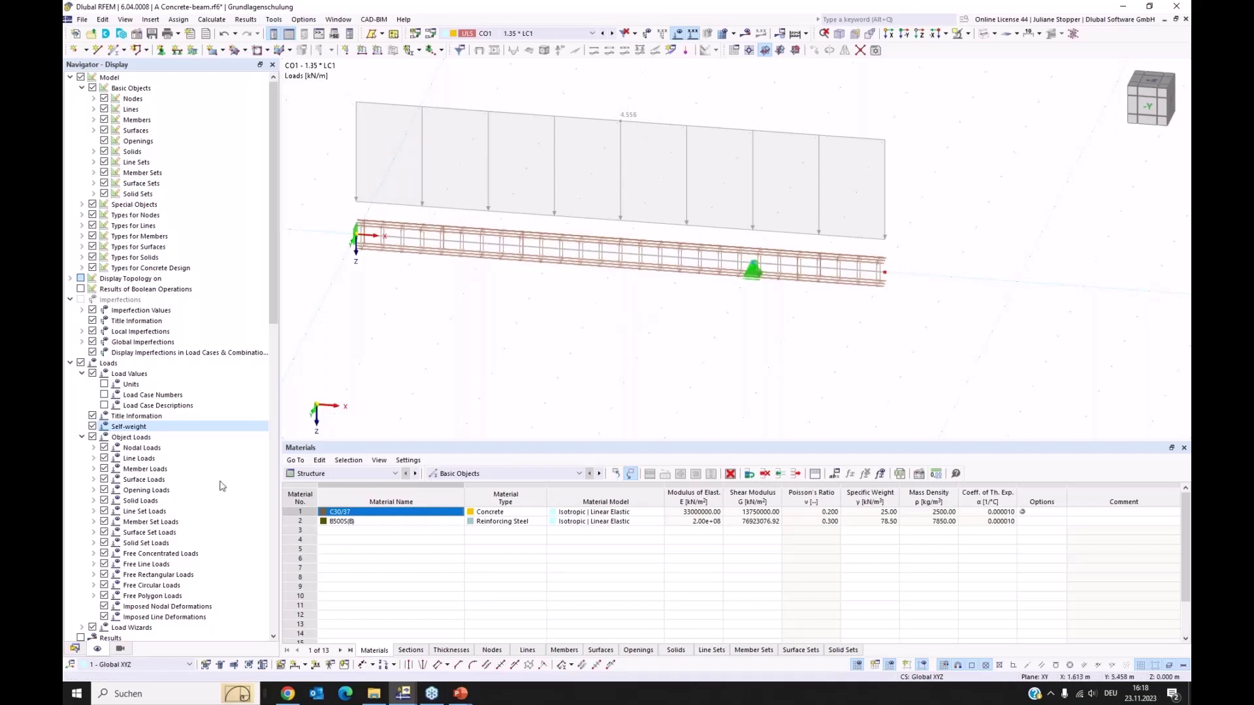
pyautogui.click(75, 648)
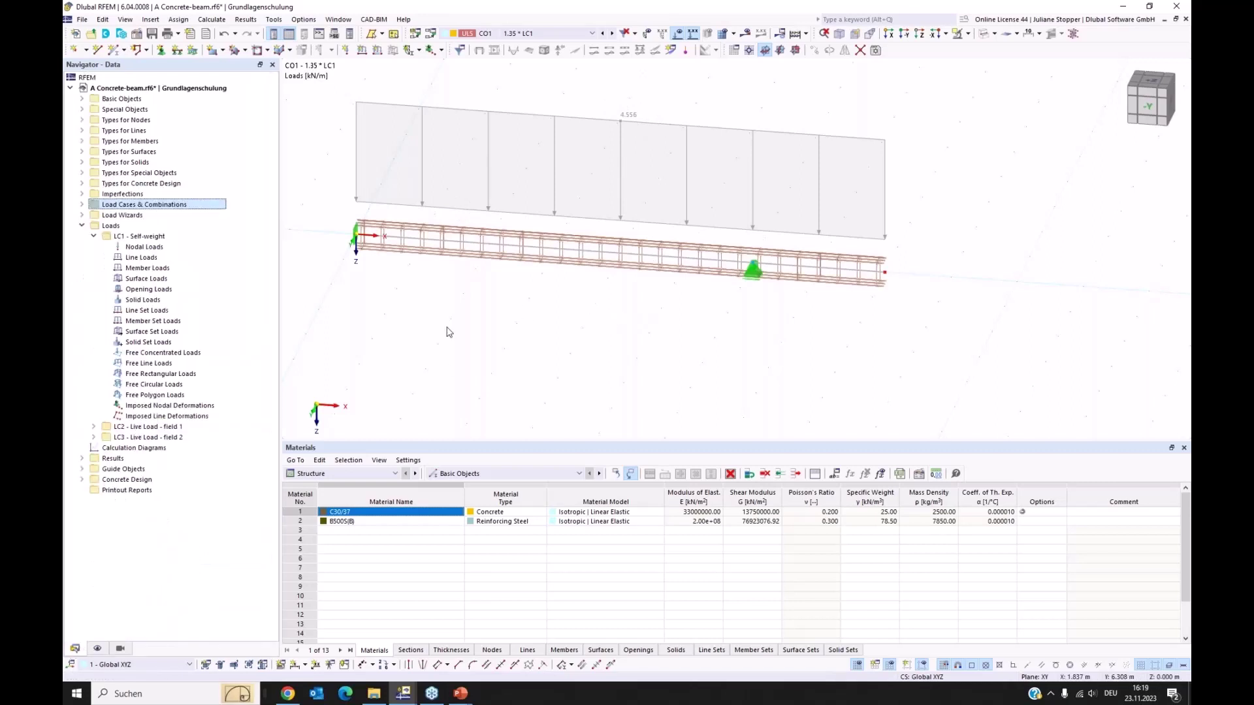
# Create a uniform member load of 1.5 kN/m on member 1 in load case LC1 Self-weight and apply it
pyautogui.moveTo(512, 373); pyautogui.dragTo(538, 389, button='middle')
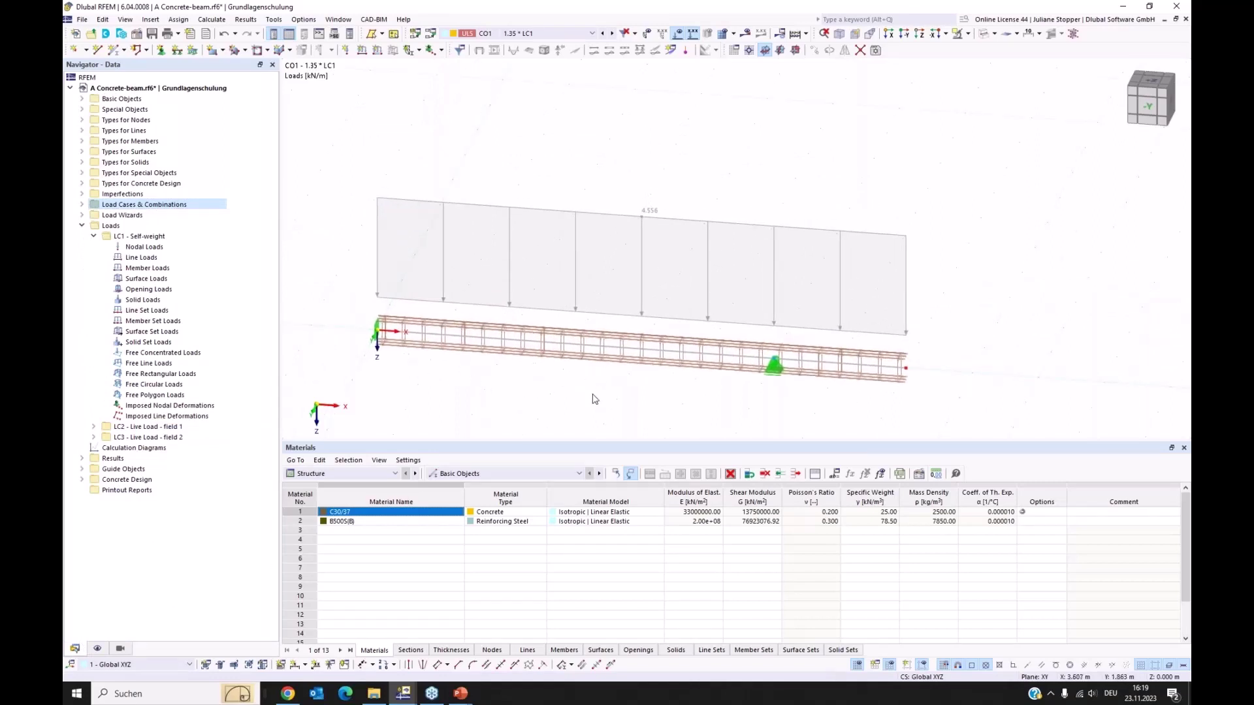
pyautogui.click(378, 52)
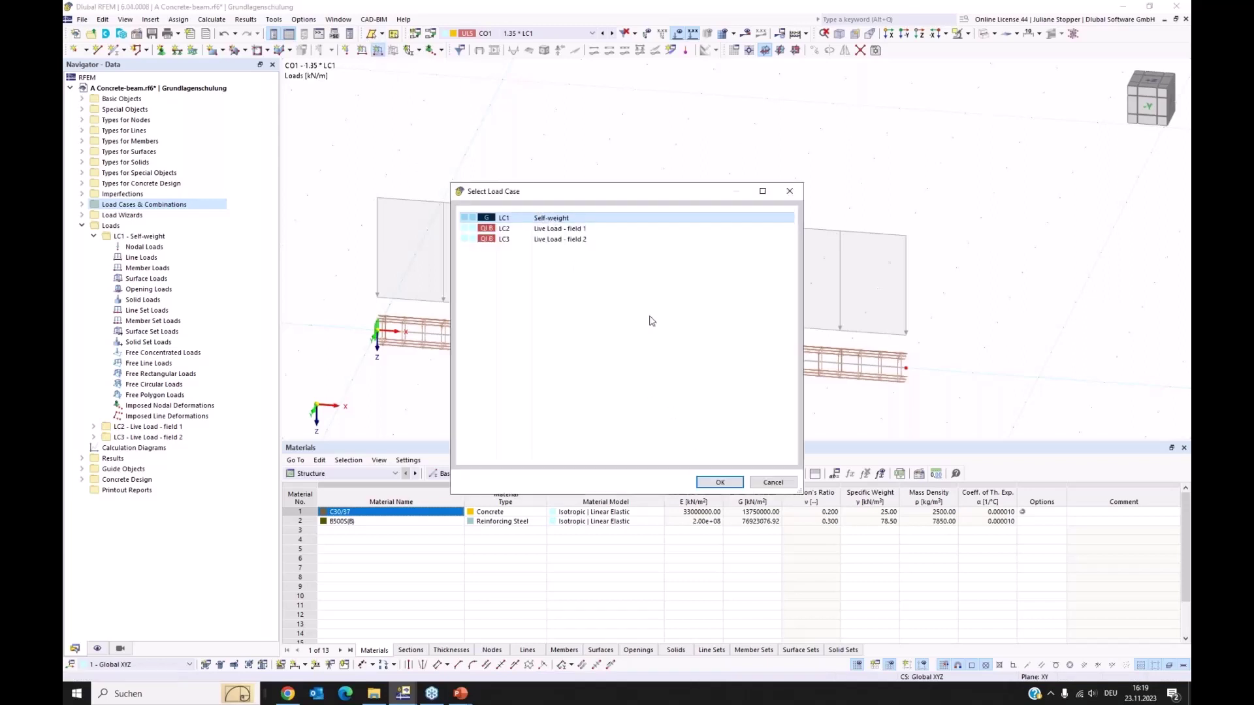
pyautogui.click(718, 482)
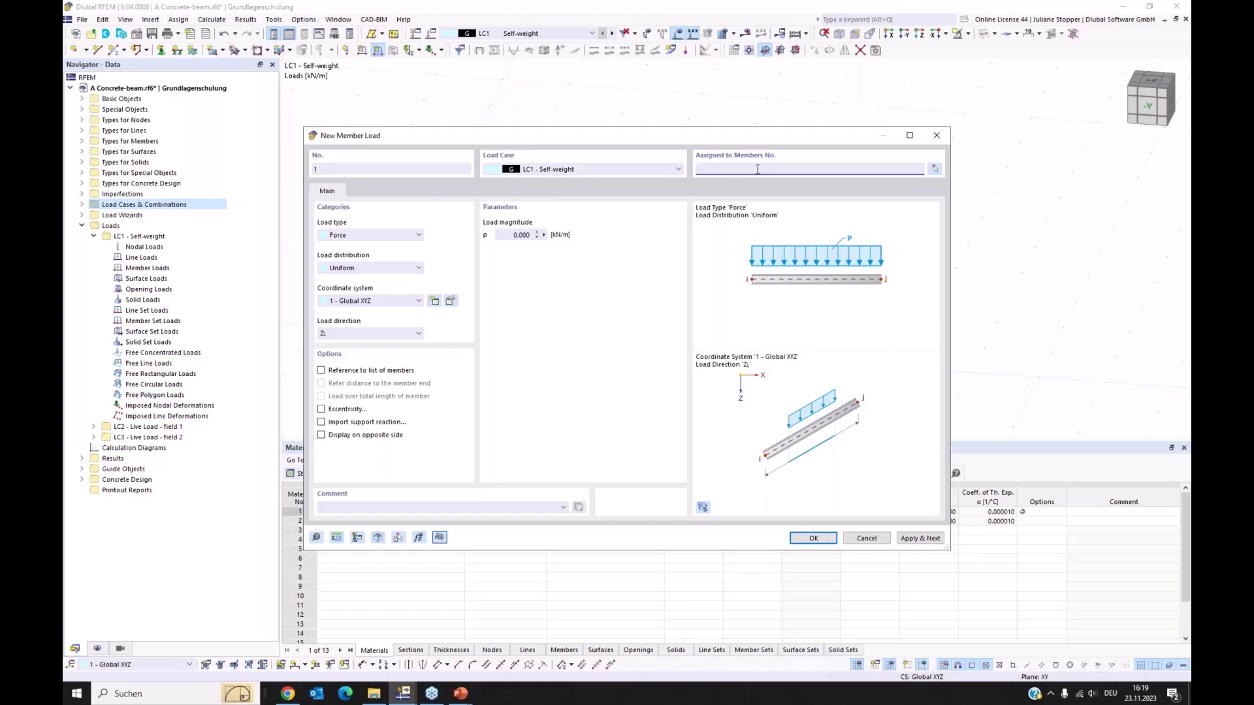
pyautogui.click(537, 236)
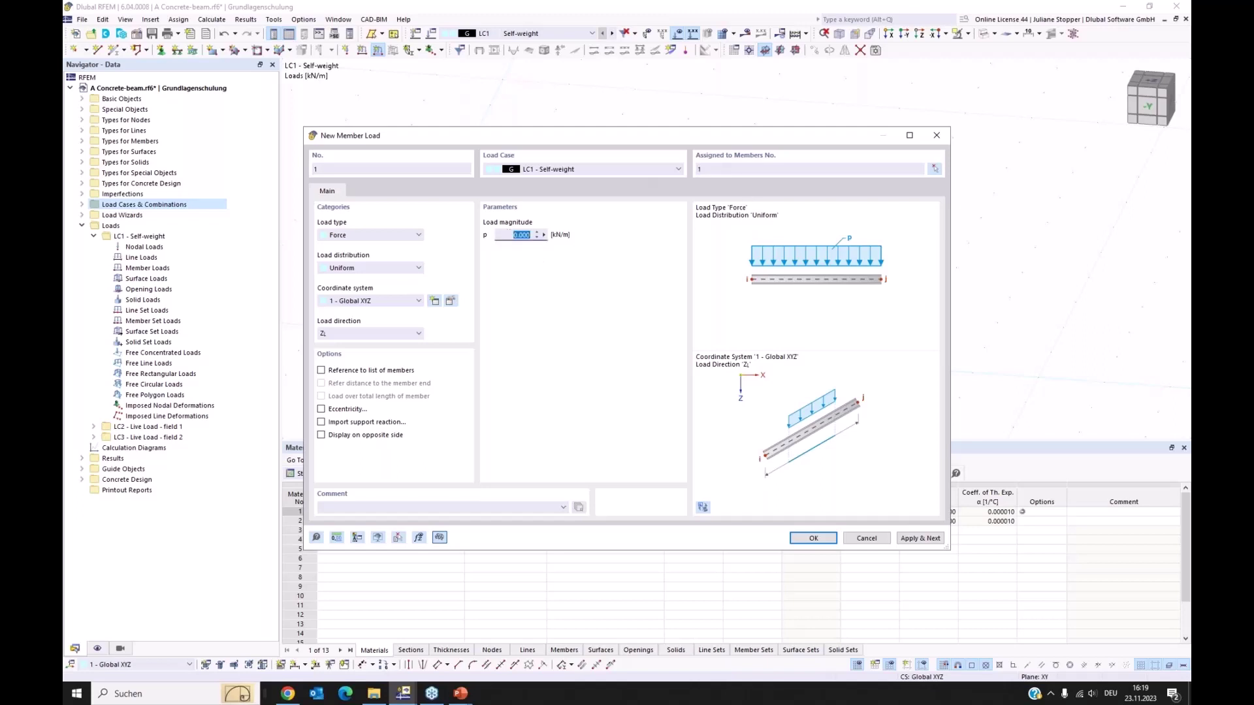
pyautogui.write('1')
pyautogui.click(919, 538)
# Assign the next member load to member 1 in load case LC2 "Live Load - field 1" with a Trapezoidal load distribution
pyautogui.moveTo(690, 137)
pyautogui.mouseDown()
pyautogui.moveTo(673, 292)
pyautogui.moveTo(694, 409)
pyautogui.moveTo(646, 293)
pyautogui.moveTo(649, 187)
pyautogui.mouseUp()
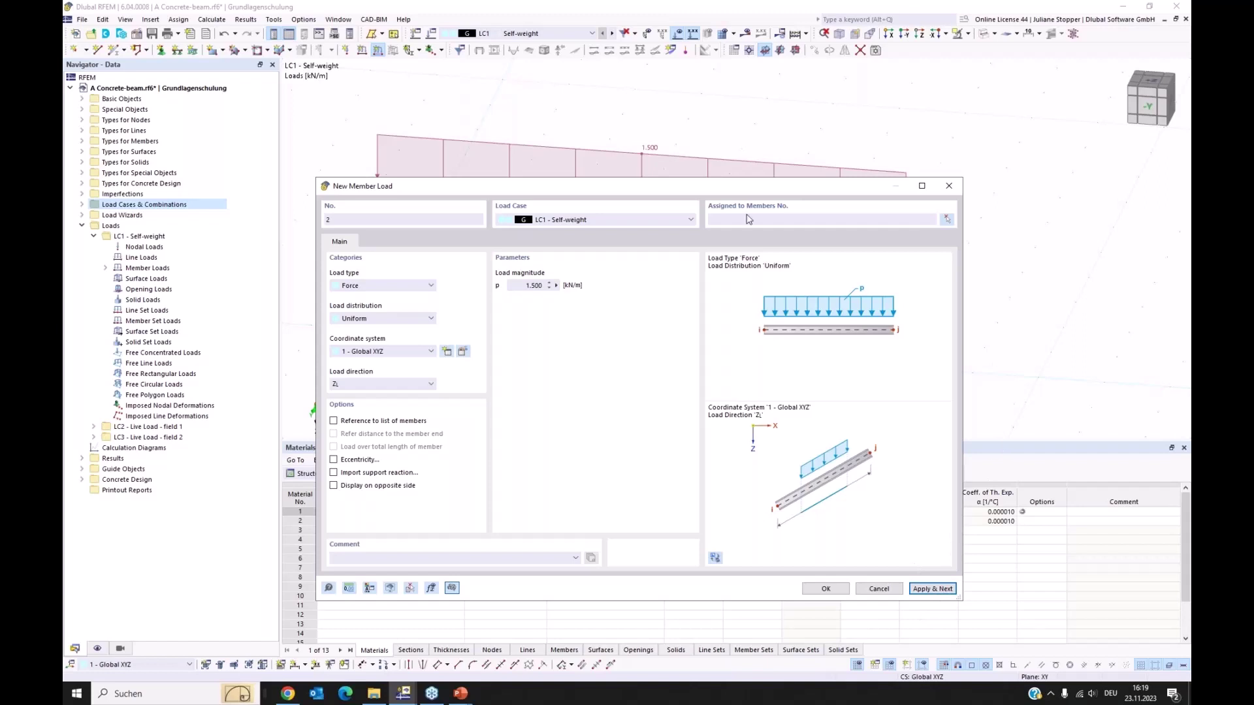
pyautogui.moveTo(667, 188); pyautogui.dragTo(663, 221)
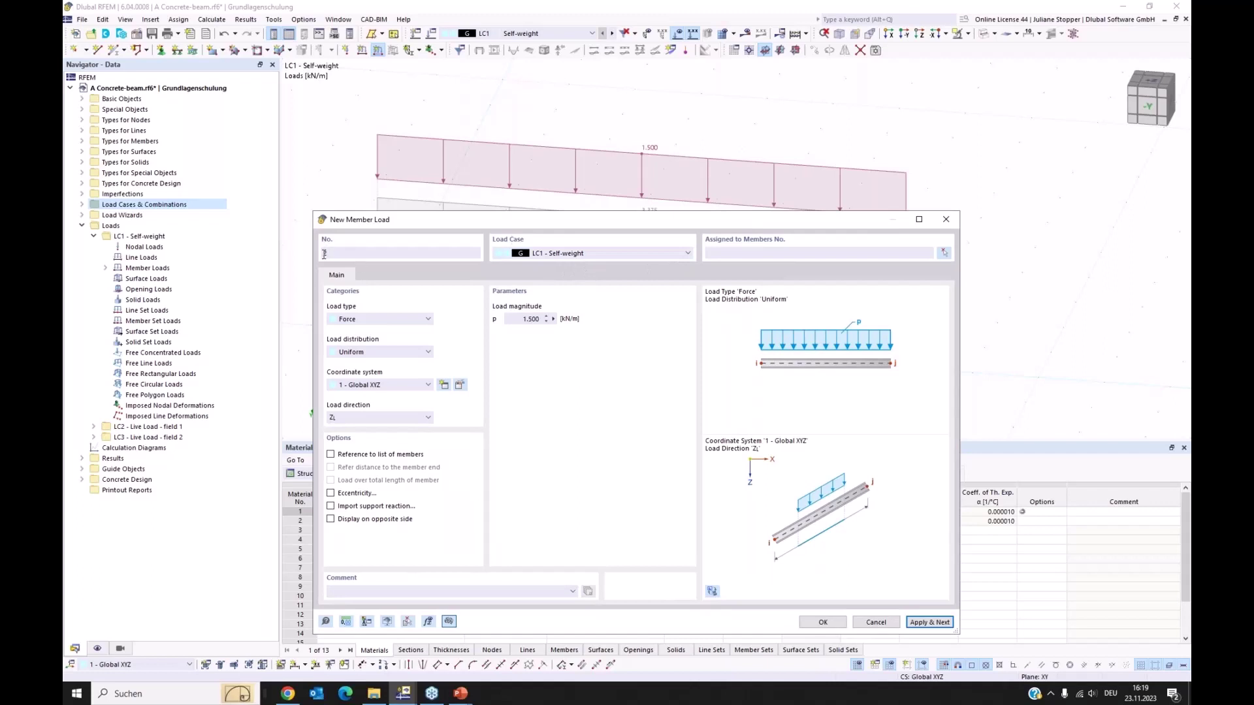
pyautogui.click(620, 255)
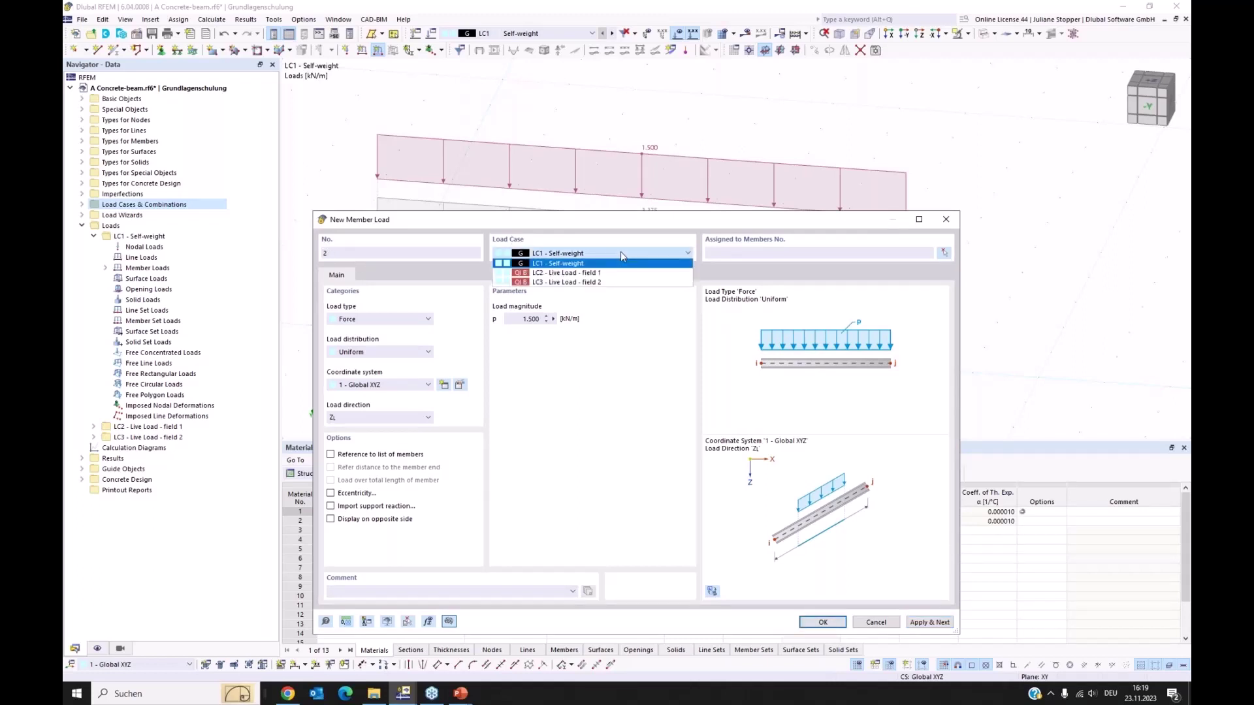
pyautogui.click(590, 273)
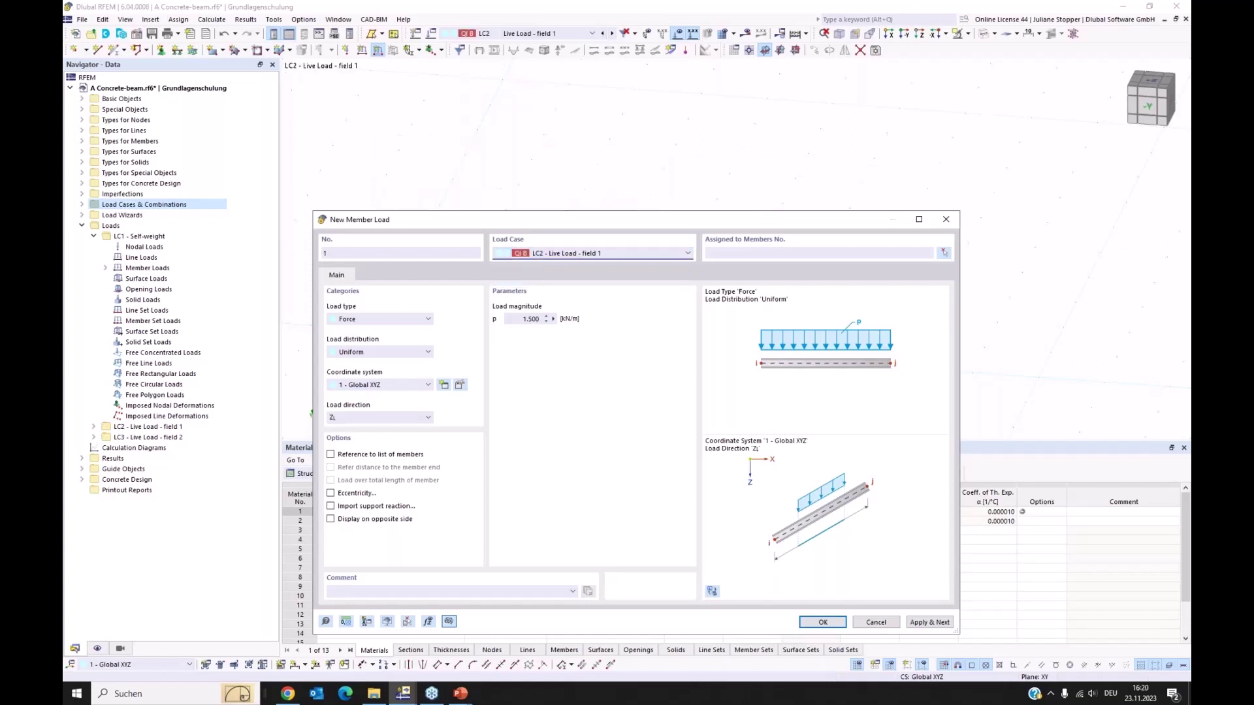
pyautogui.click(760, 254)
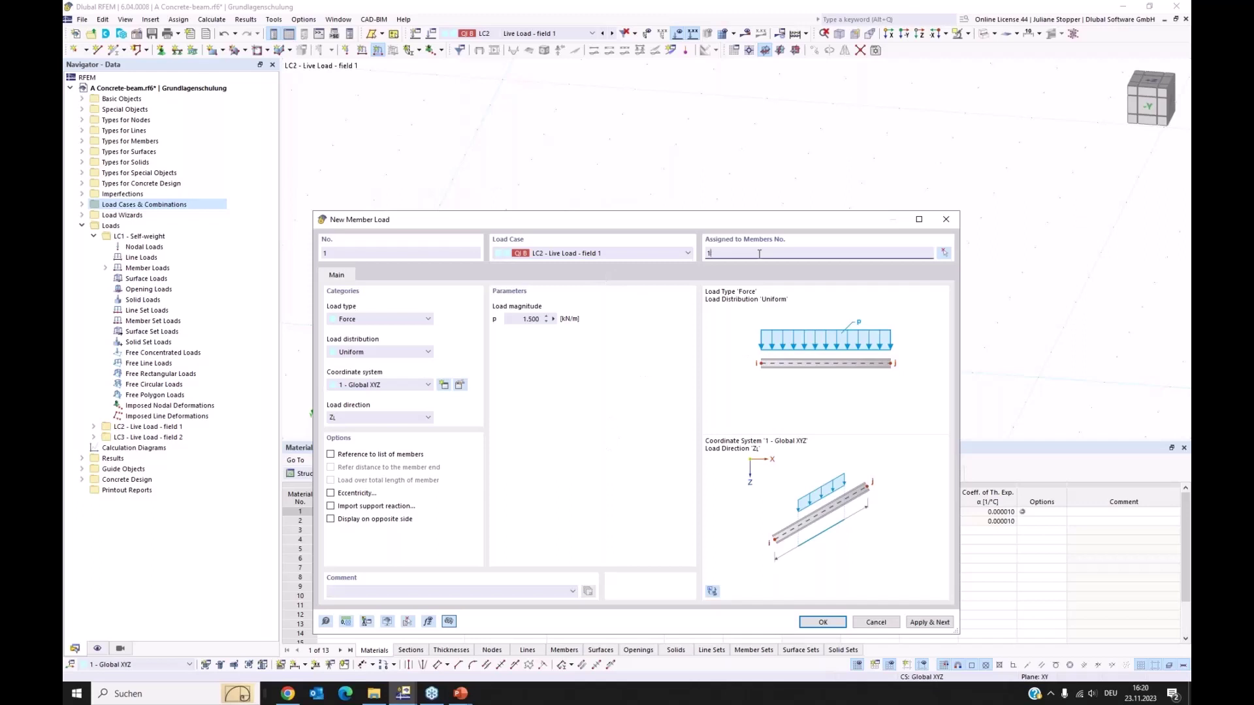
pyautogui.click(363, 354)
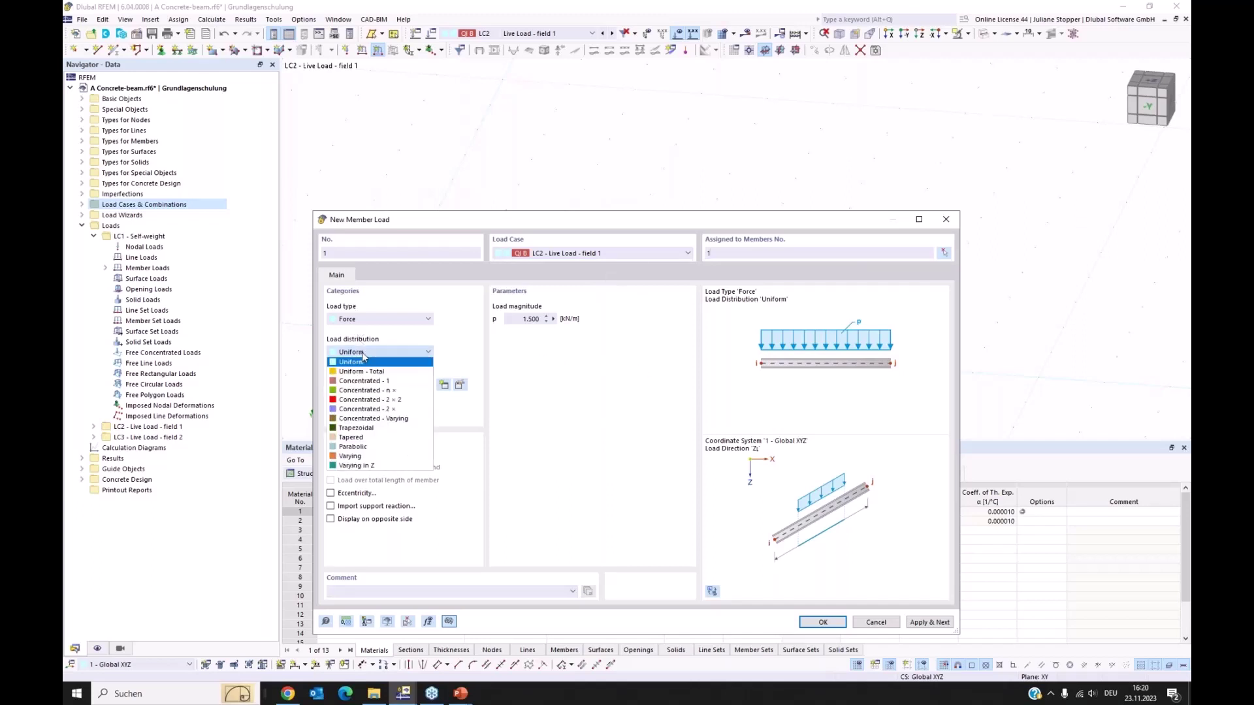
pyautogui.click(366, 428)
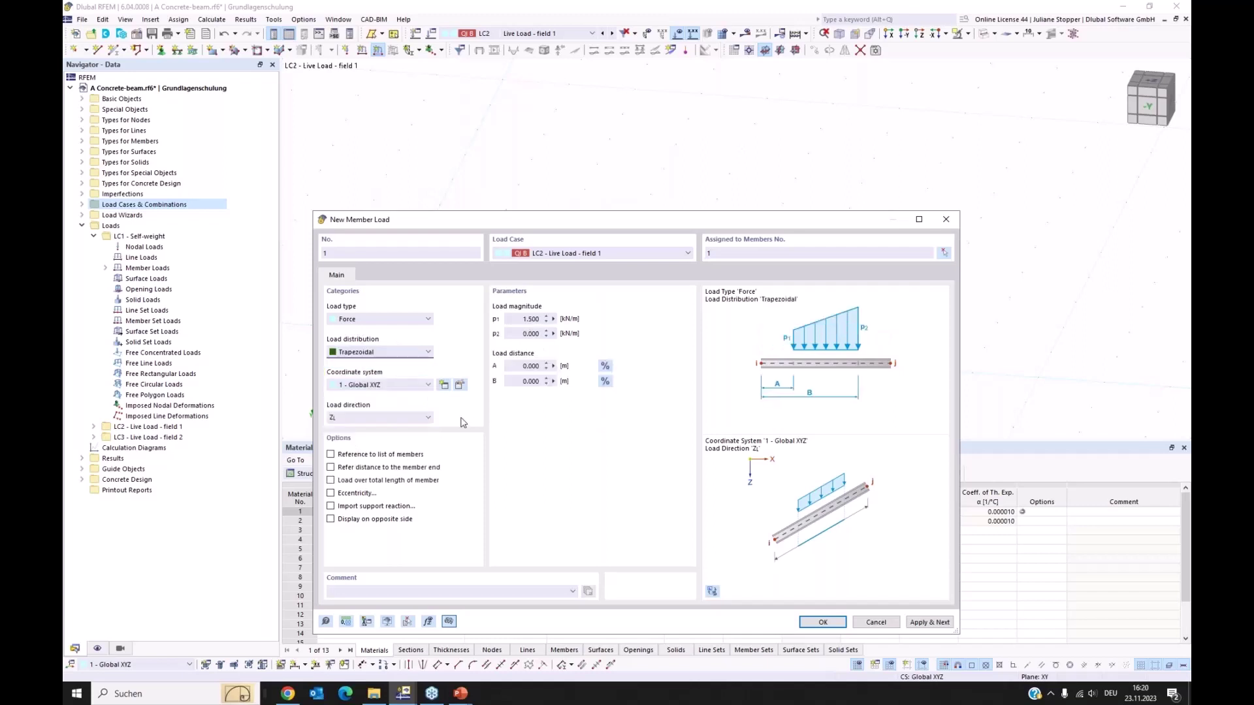
# Set both load magnitudes p1 and p2 to 20 kN/m, acting from 0 to 6 m along the member, and apply the load
pyautogui.click(513, 319)
pyautogui.write('20')
pyautogui.press('Tab')
pyautogui.write('20')
pyautogui.click(521, 366)
pyautogui.moveTo(516, 379); pyautogui.dragTo(559, 384)
pyautogui.write('6')
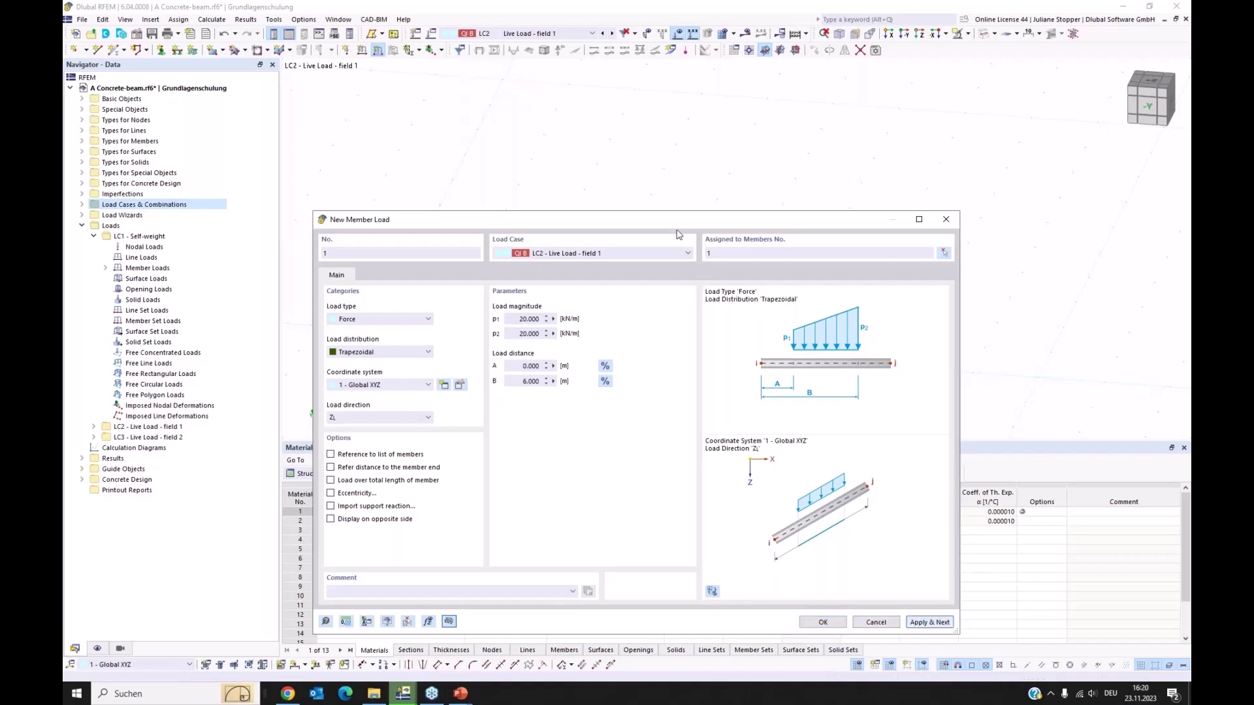
pyautogui.click(921, 622)
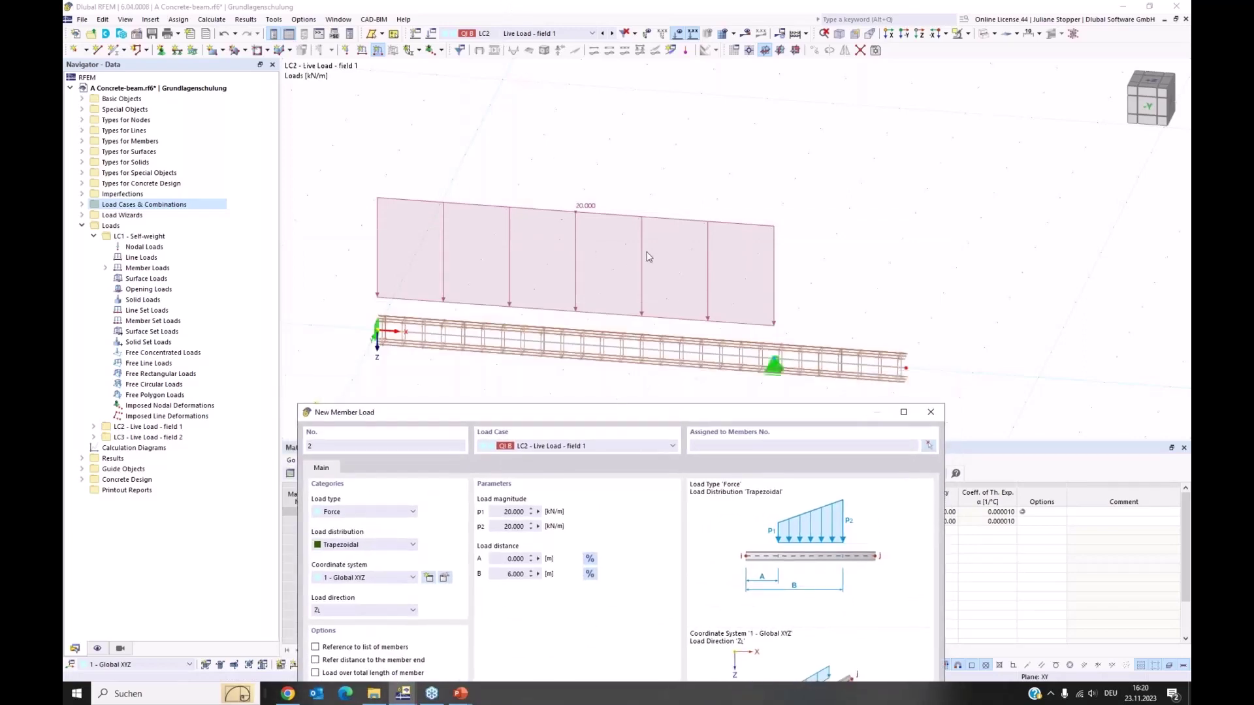
pyautogui.moveTo(608, 412); pyautogui.dragTo(621, 145)
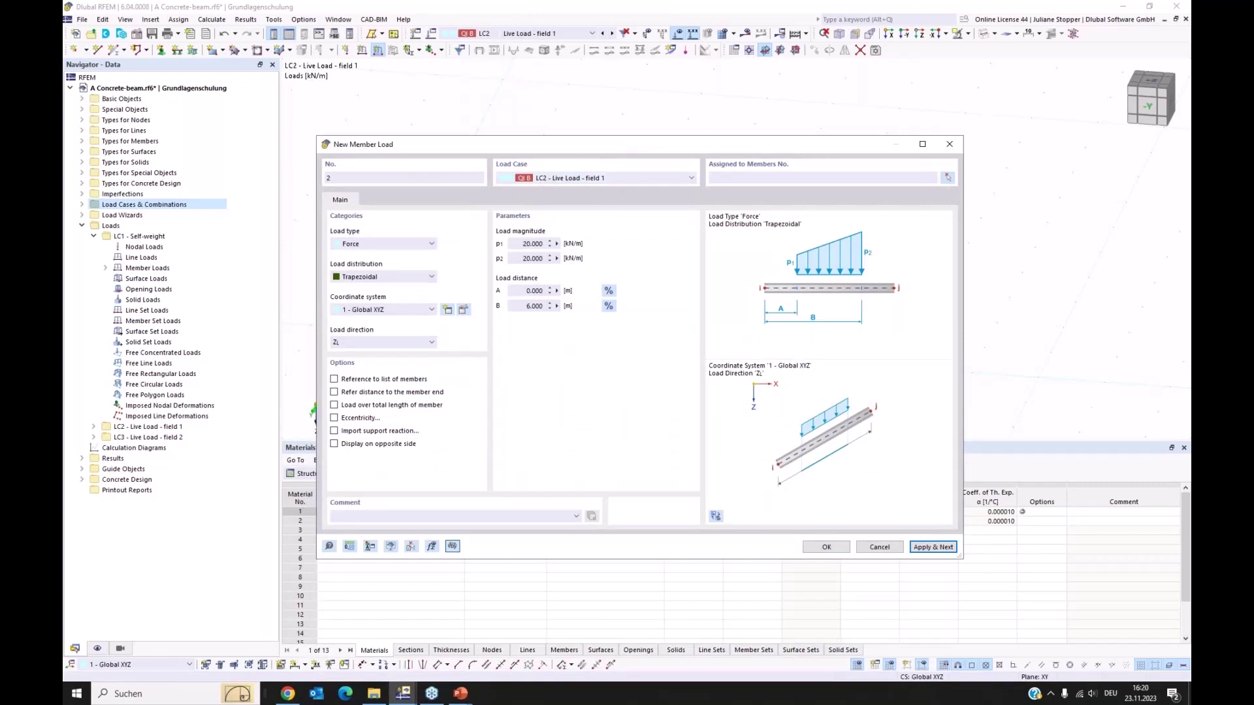
pyautogui.click(661, 179)
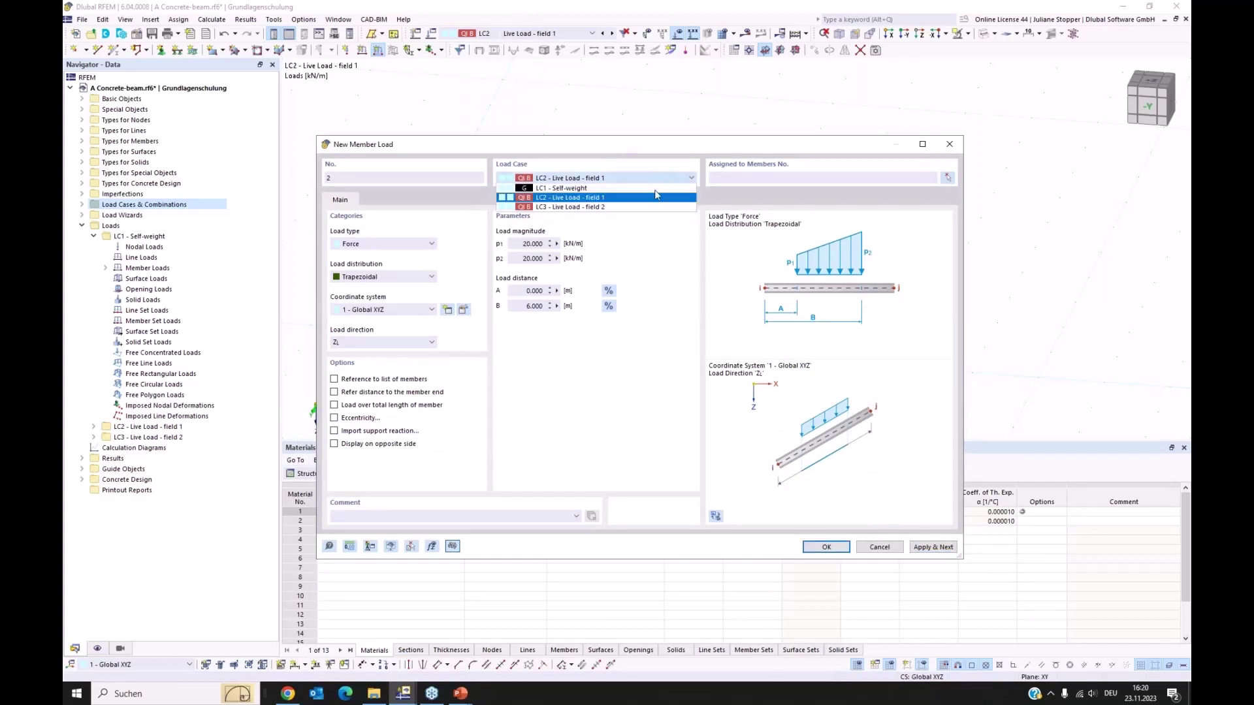
pyautogui.click(649, 208)
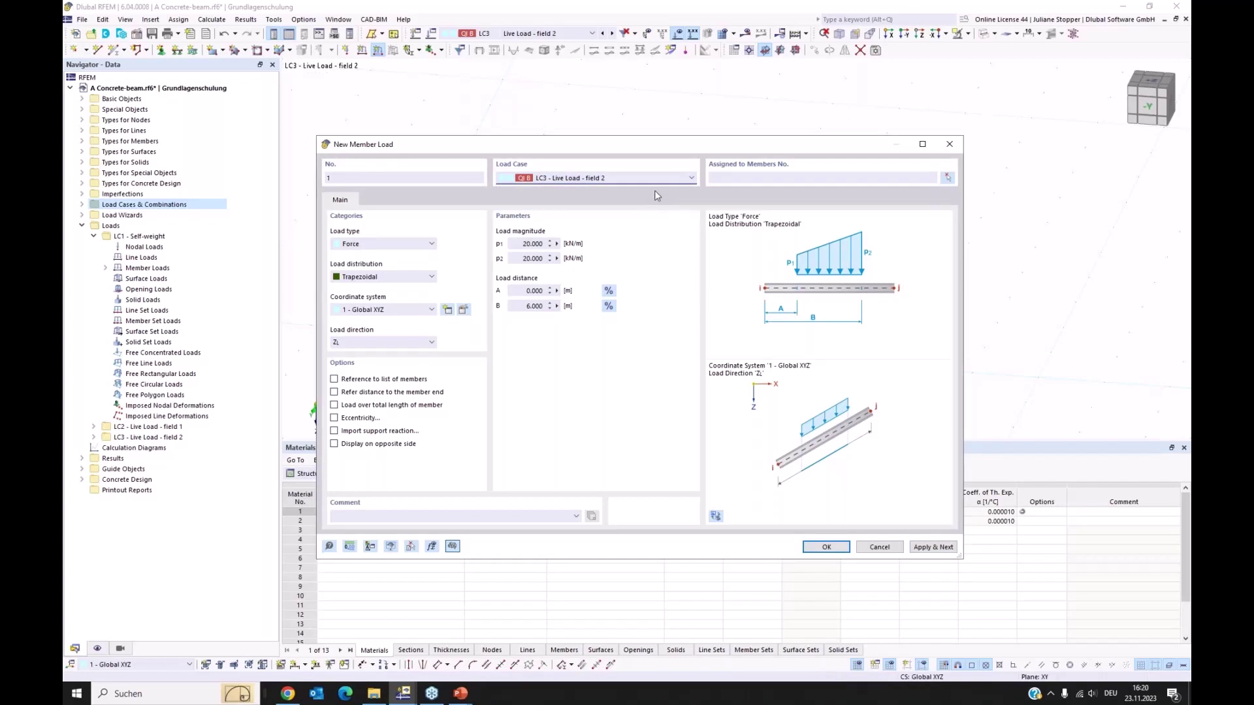
pyautogui.click(656, 178)
pyautogui.click(648, 197)
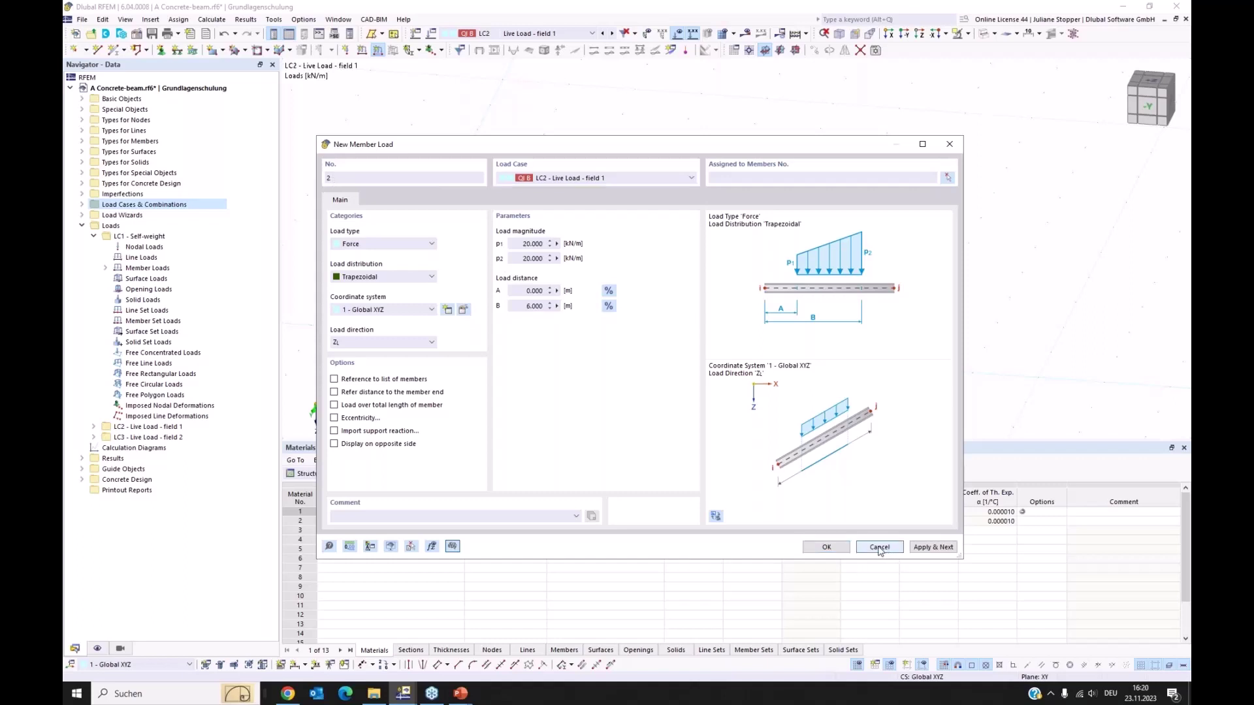
pyautogui.click(879, 547)
# Activate load case LC3 and create a trapezoidal member load of 20 kN/m on member 1, acting from 6 to 8 m
pyautogui.click(559, 34)
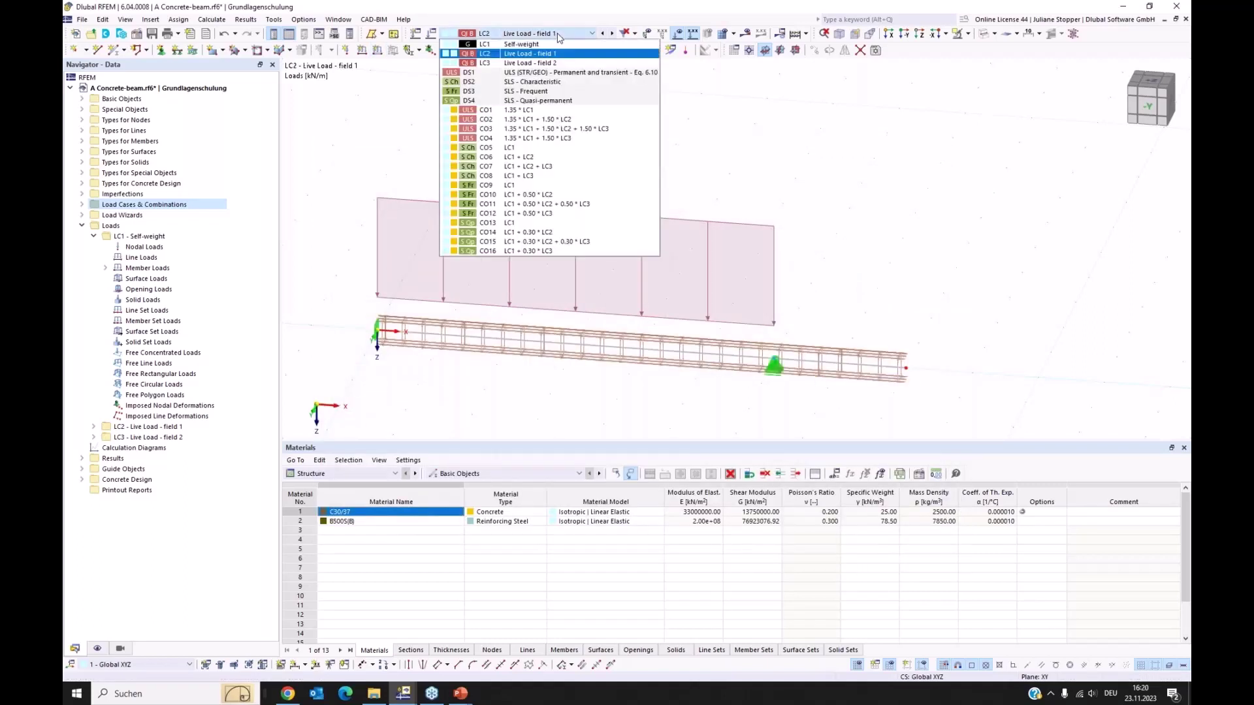
pyautogui.click(549, 62)
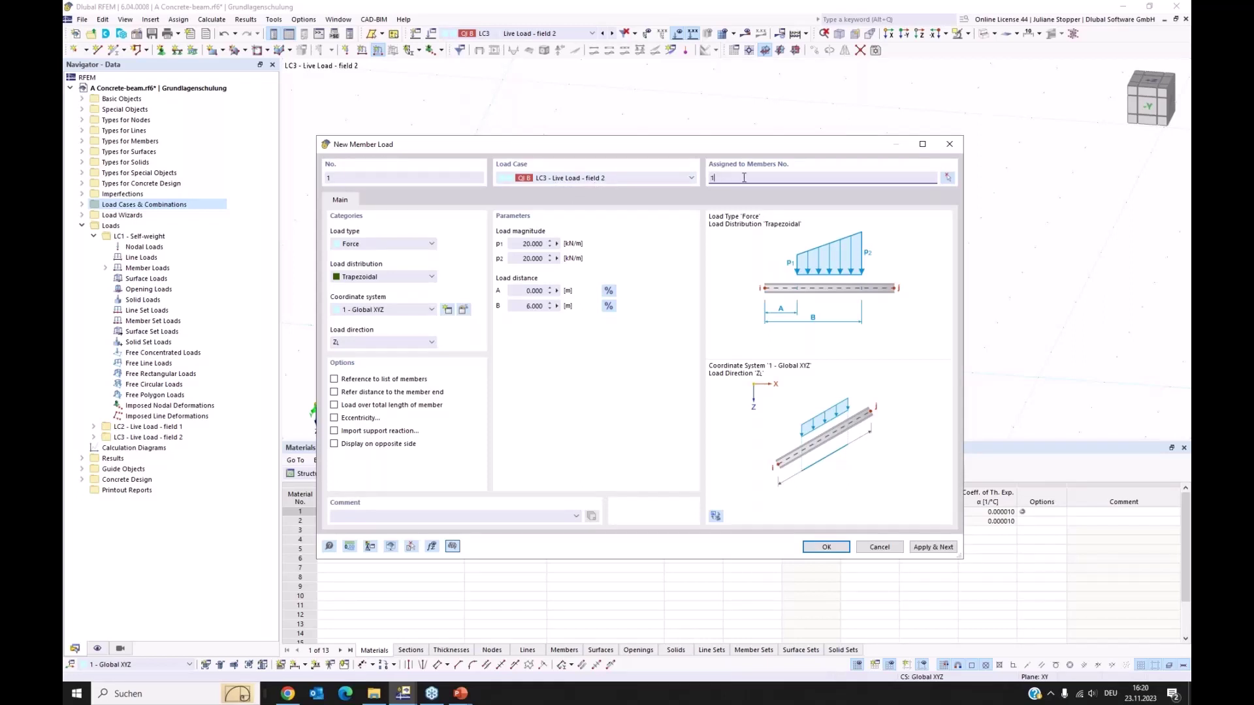
pyautogui.click(520, 290)
pyautogui.moveTo(524, 290); pyautogui.dragTo(589, 291)
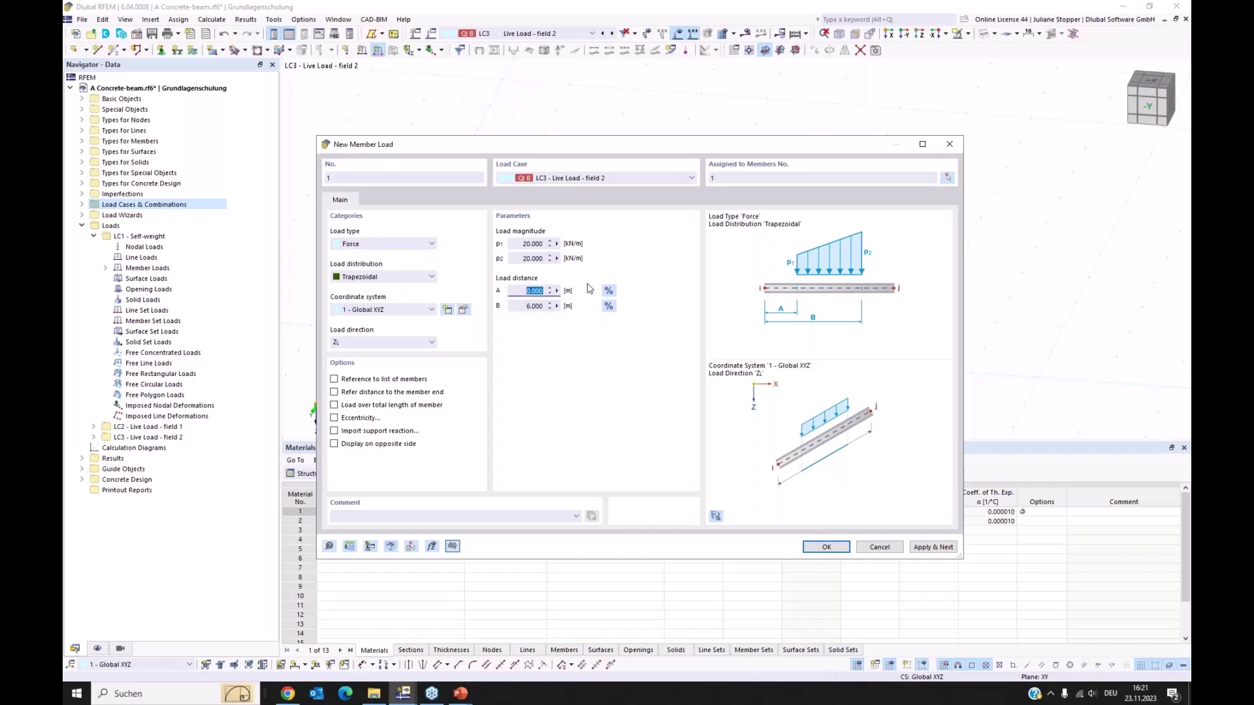
pyautogui.write('6')
pyautogui.press('Tab')
pyautogui.write('8')
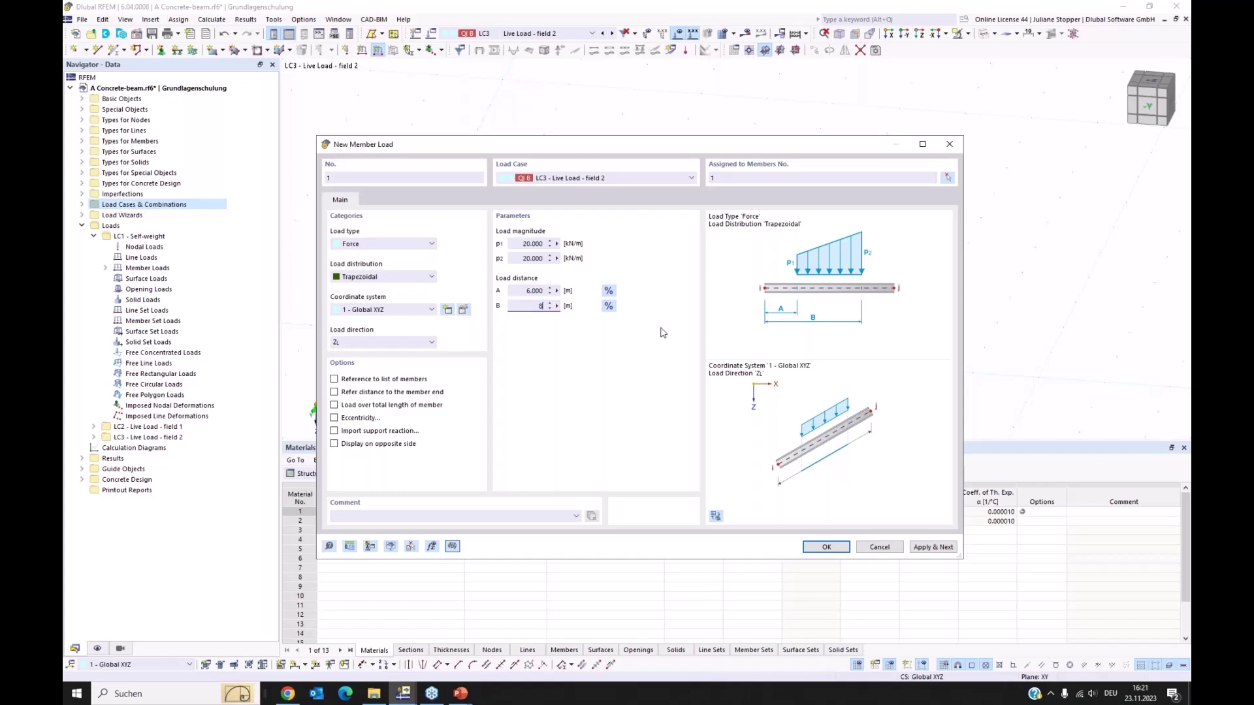
pyautogui.click(825, 547)
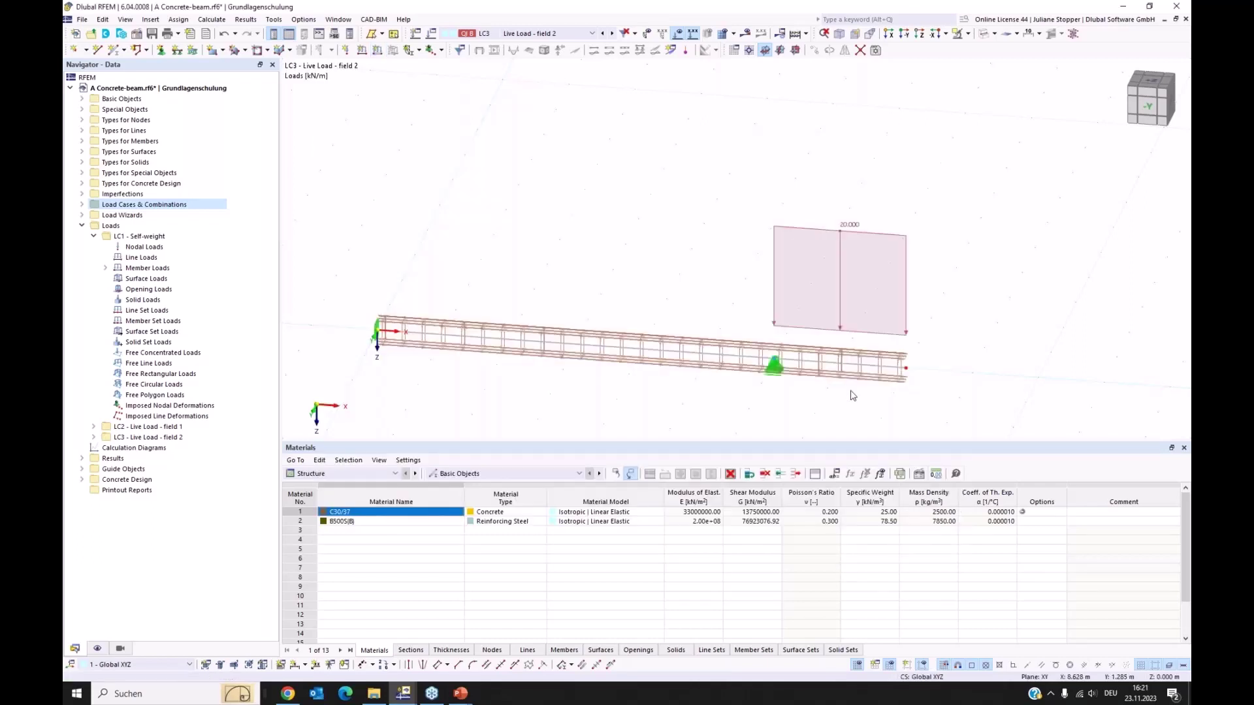
# Examine the loads on the beam in the individual load cases and in the first ULS load combinations, ending on CO2
pyautogui.scroll(-2, 638, 112)
pyautogui.click(558, 33)
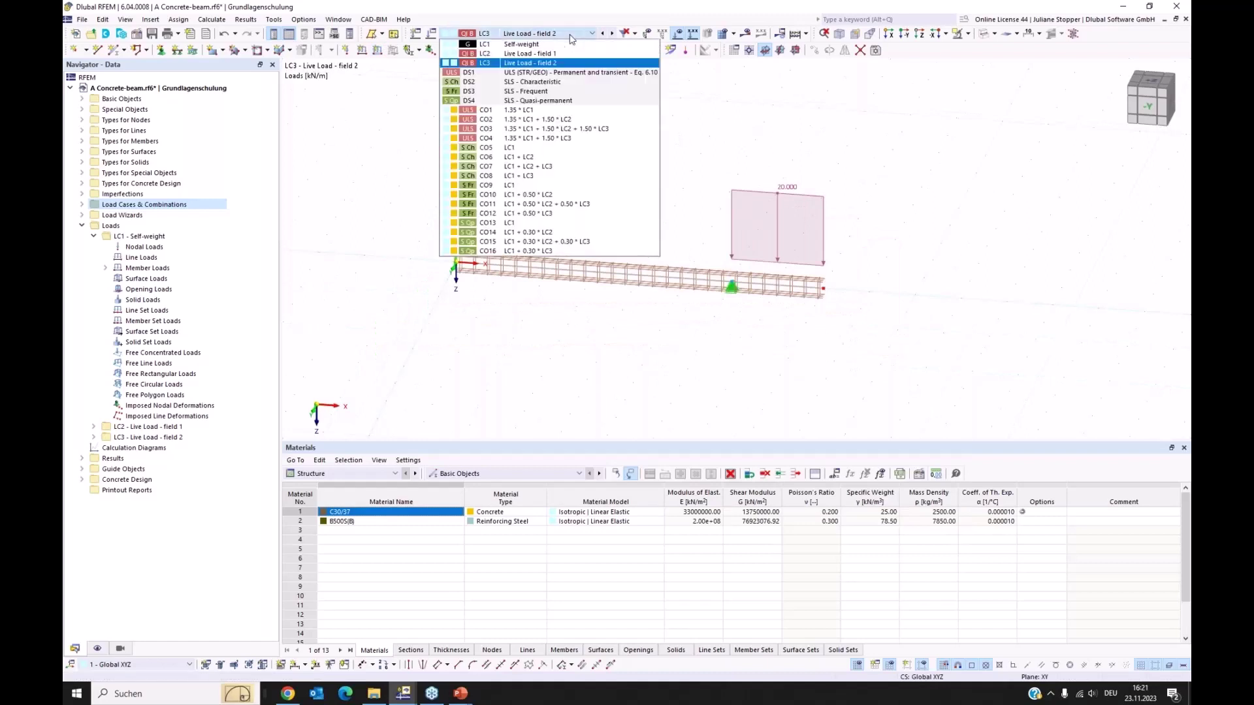
pyautogui.click(559, 53)
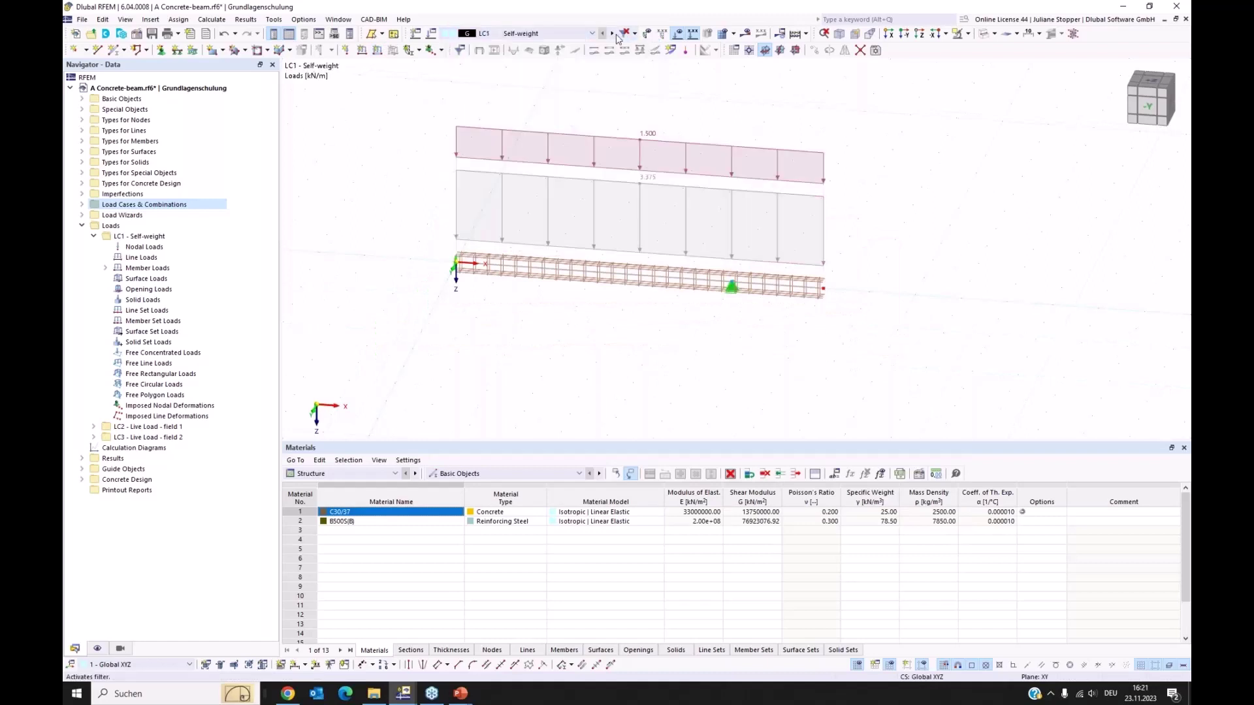
pyautogui.click(612, 33)
pyautogui.click(612, 34)
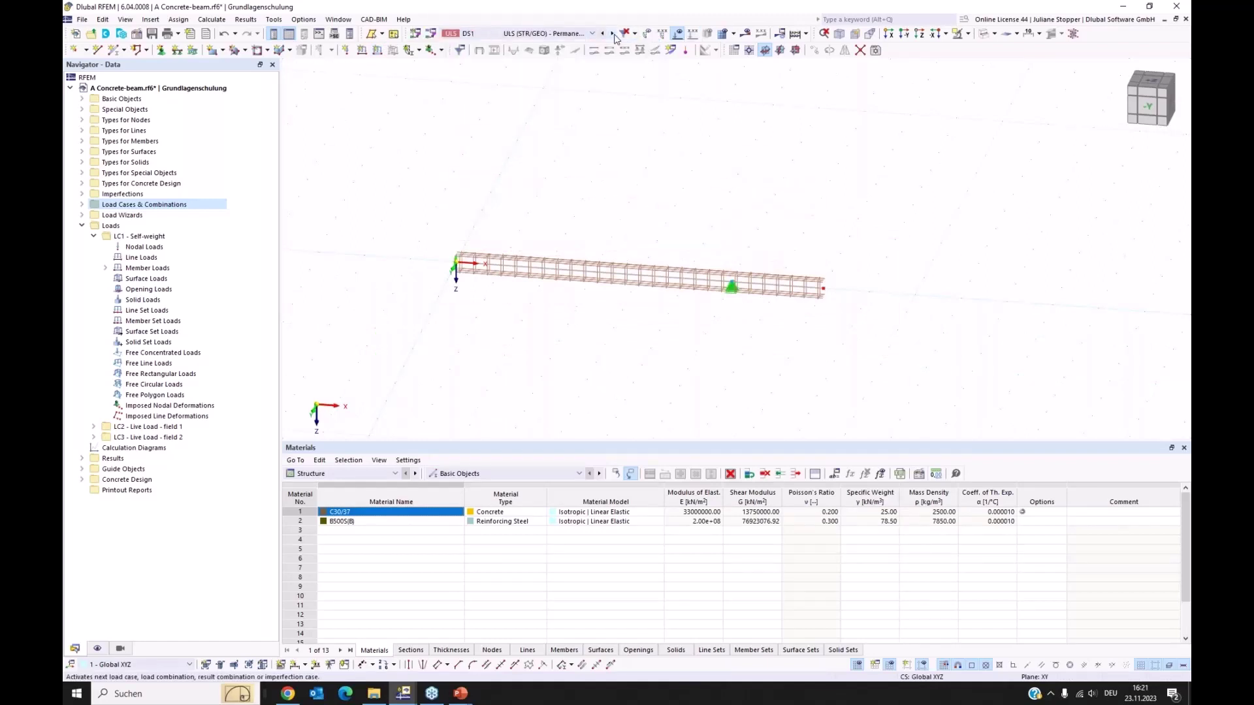
pyautogui.click(612, 34)
pyautogui.click(612, 34)
pyautogui.click(612, 34)
pyautogui.click(613, 33)
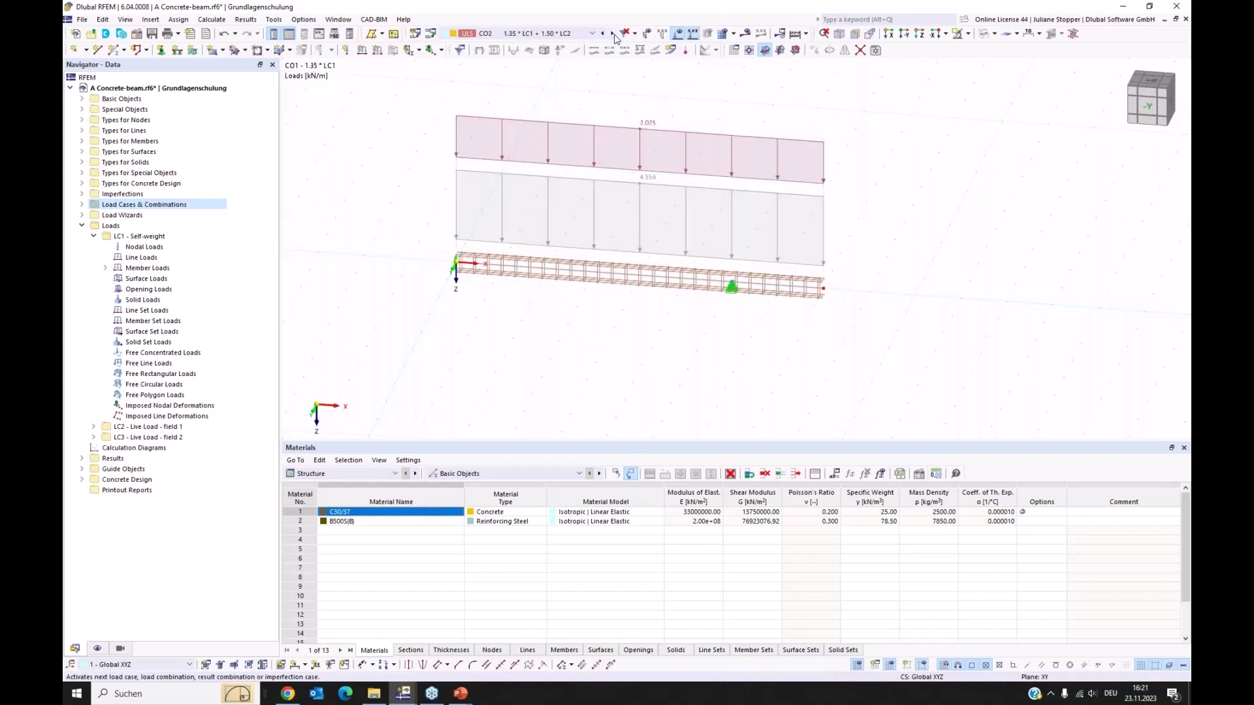
pyautogui.click(577, 34)
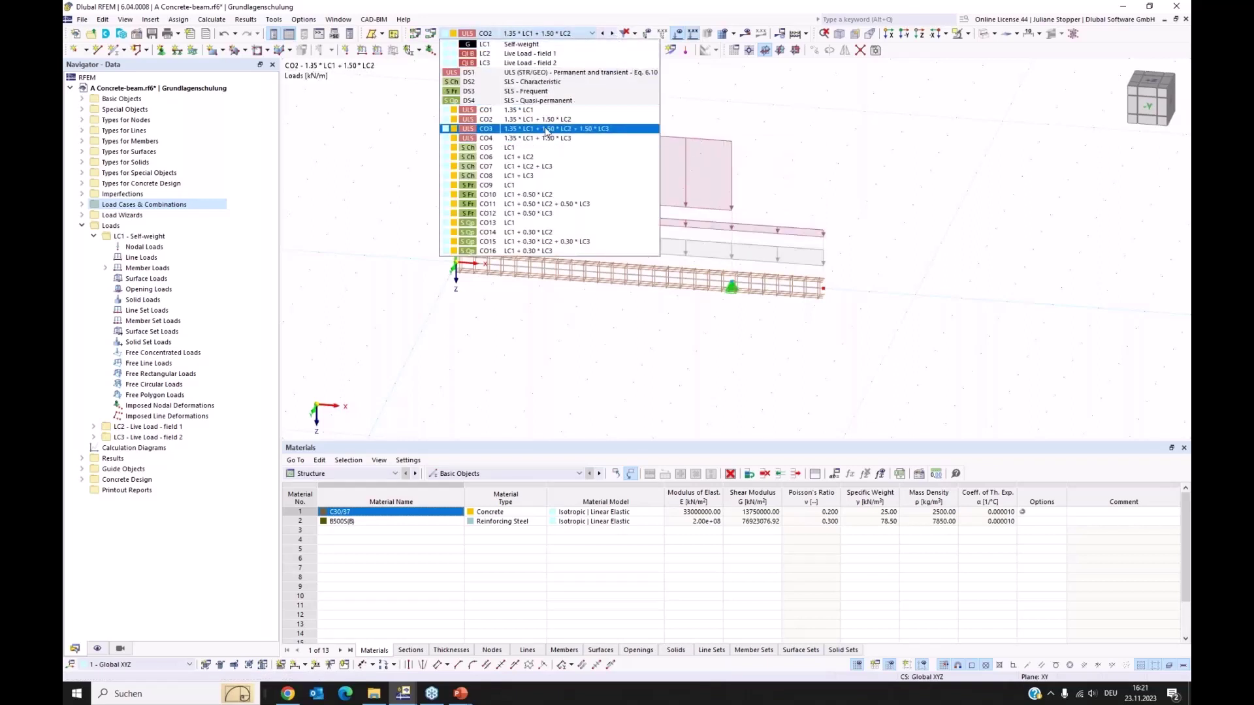
pyautogui.click(551, 130)
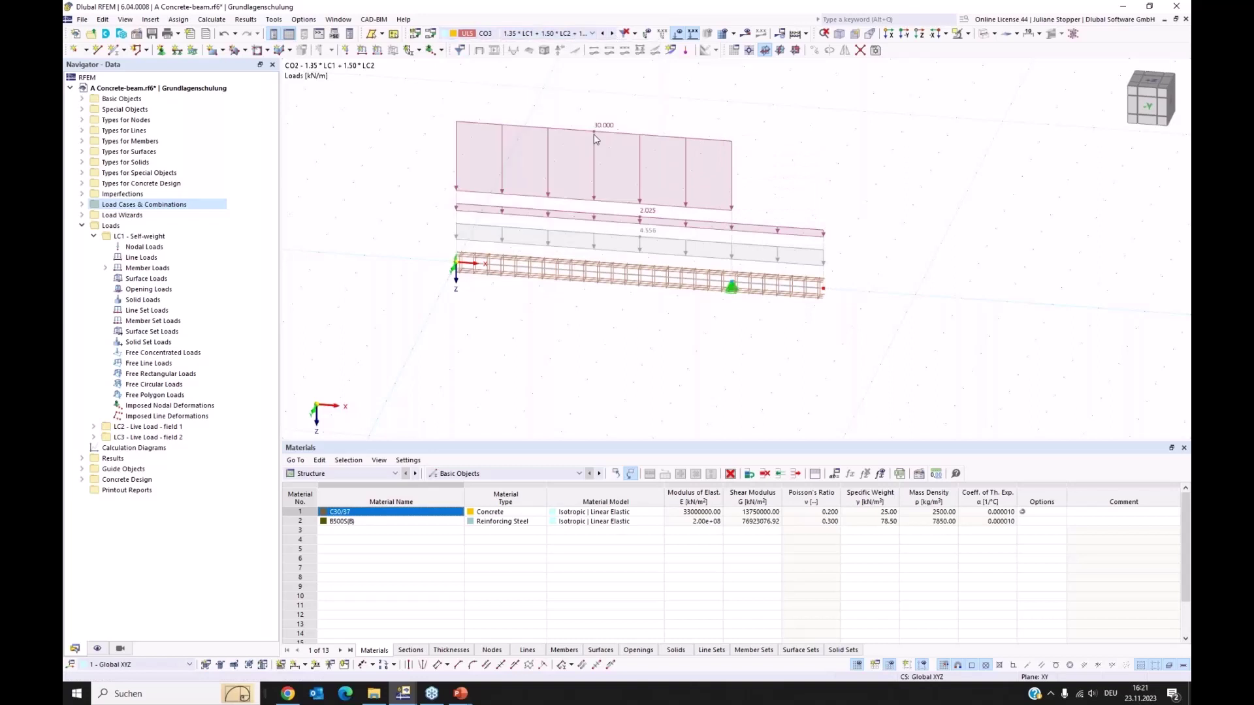
pyautogui.click(602, 33)
# Shrink the Materials table to enlarge the model view and expand the Basic Objects in the navigator
pyautogui.moveTo(389, 449)
pyautogui.mouseDown()
pyautogui.moveTo(386, 464)
pyautogui.moveTo(400, 452)
pyautogui.mouseUp()
pyautogui.moveTo(597, 448); pyautogui.dragTo(596, 525)
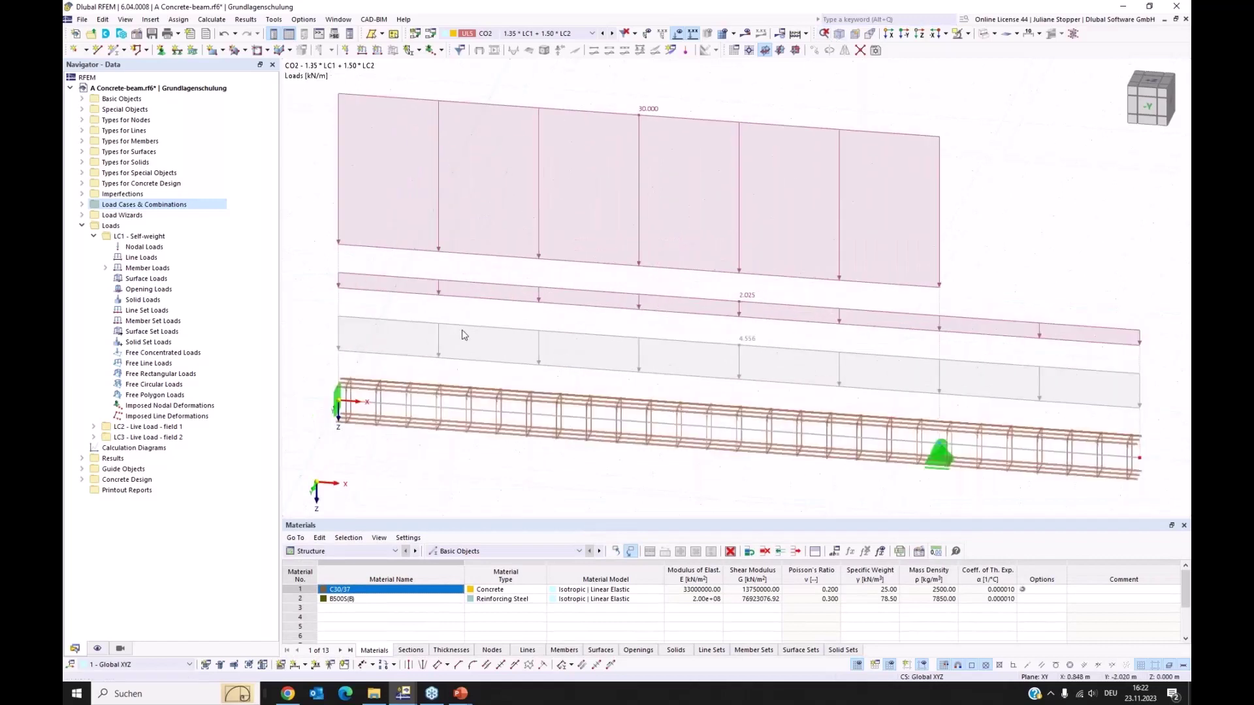
pyautogui.scroll(-1, 464, 335)
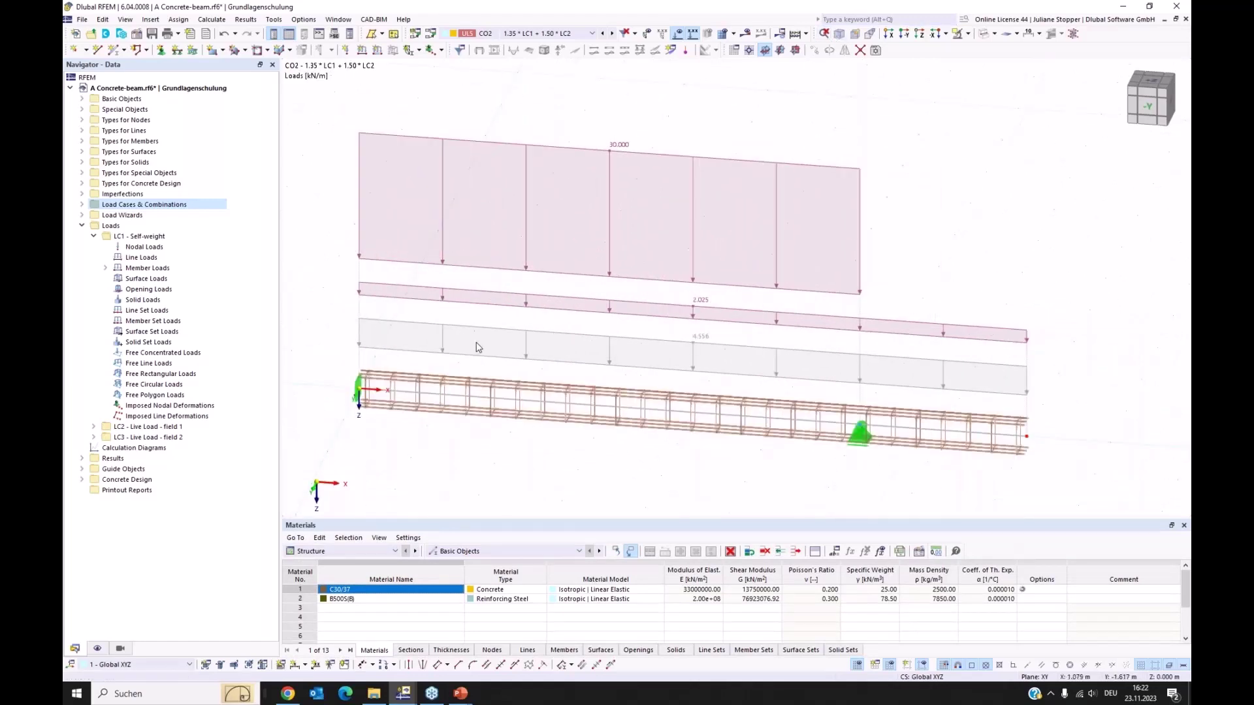
pyautogui.click(83, 100)
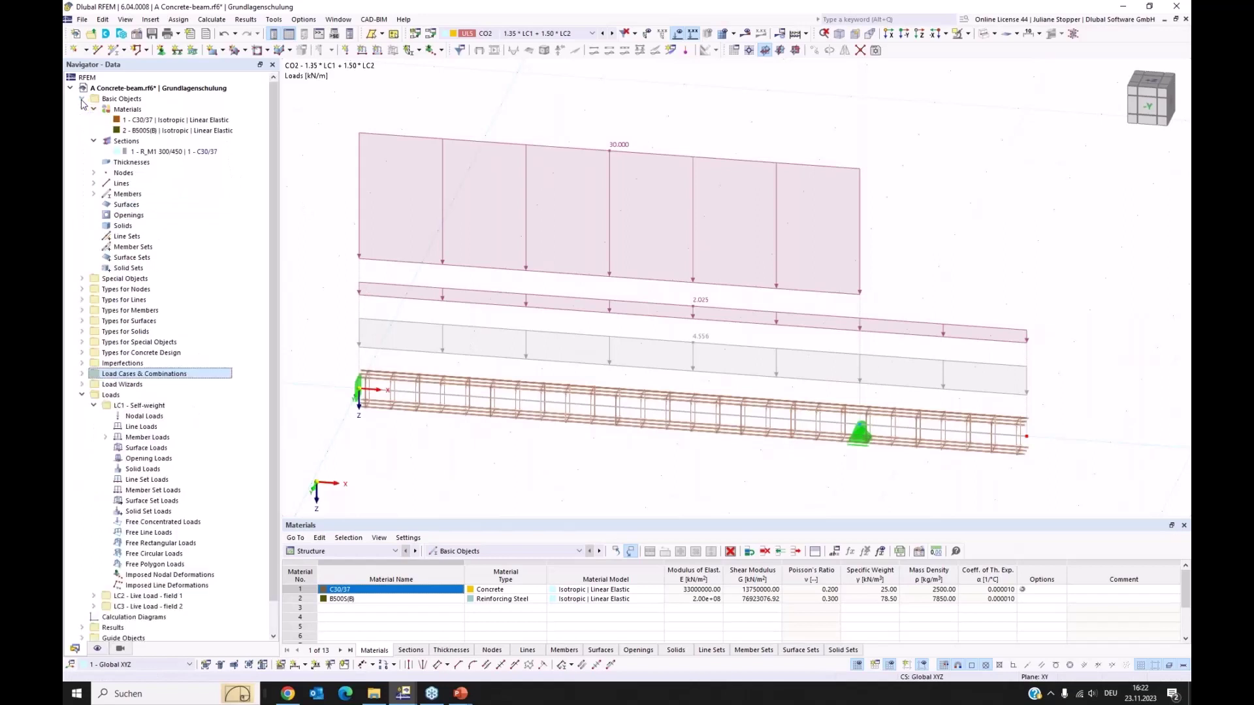
# Open the beam member for editing and examine its concrete effective length assignment
pyautogui.click(578, 408)
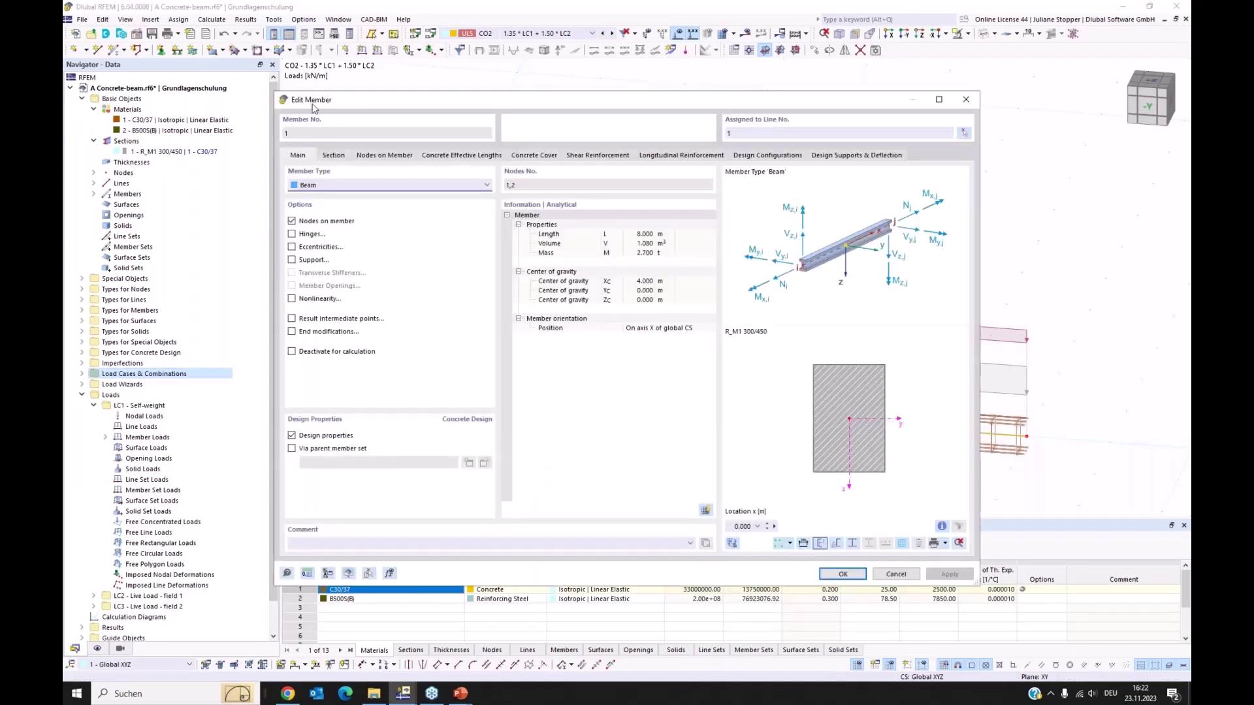
pyautogui.moveTo(377, 109); pyautogui.dragTo(378, 89)
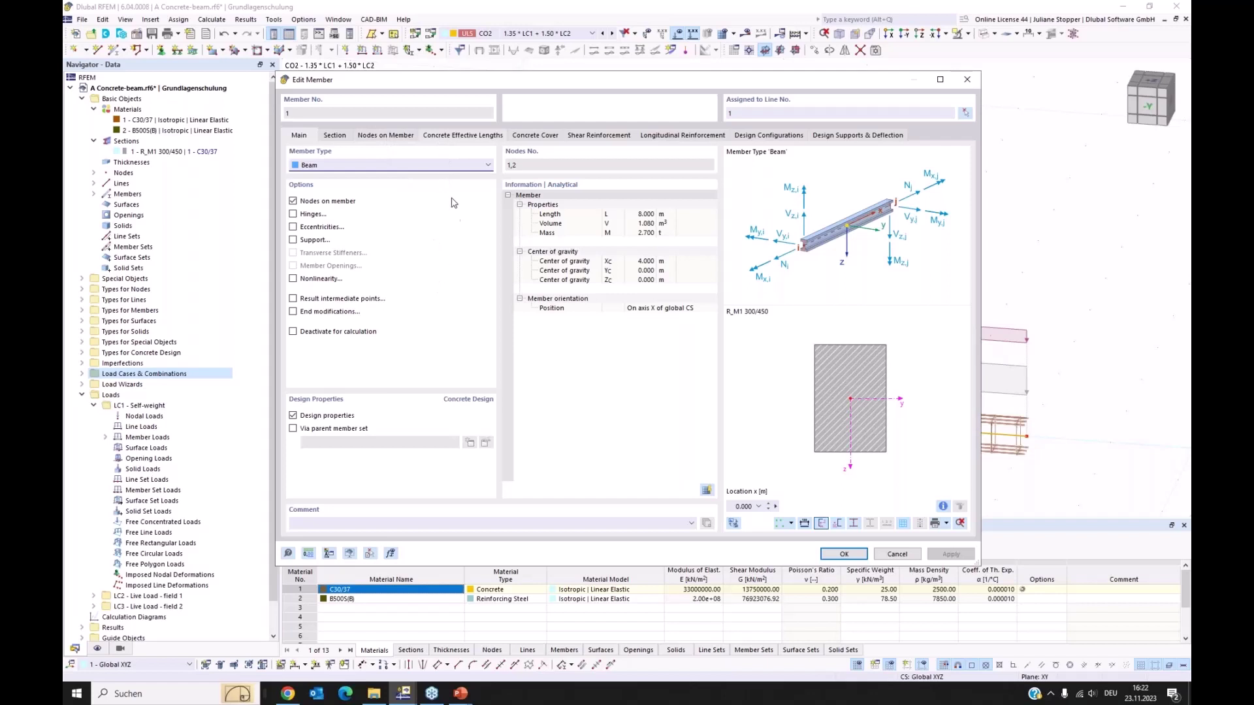
pyautogui.click(446, 139)
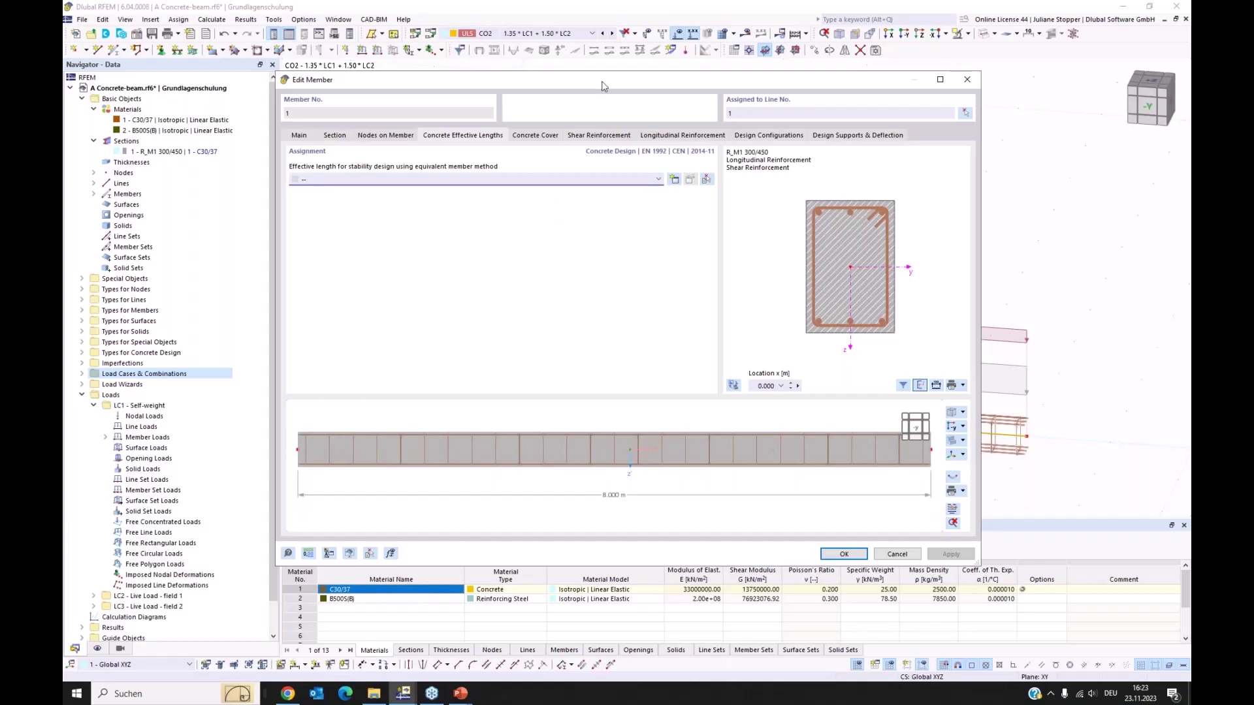
pyautogui.moveTo(602, 85); pyautogui.dragTo(612, 125)
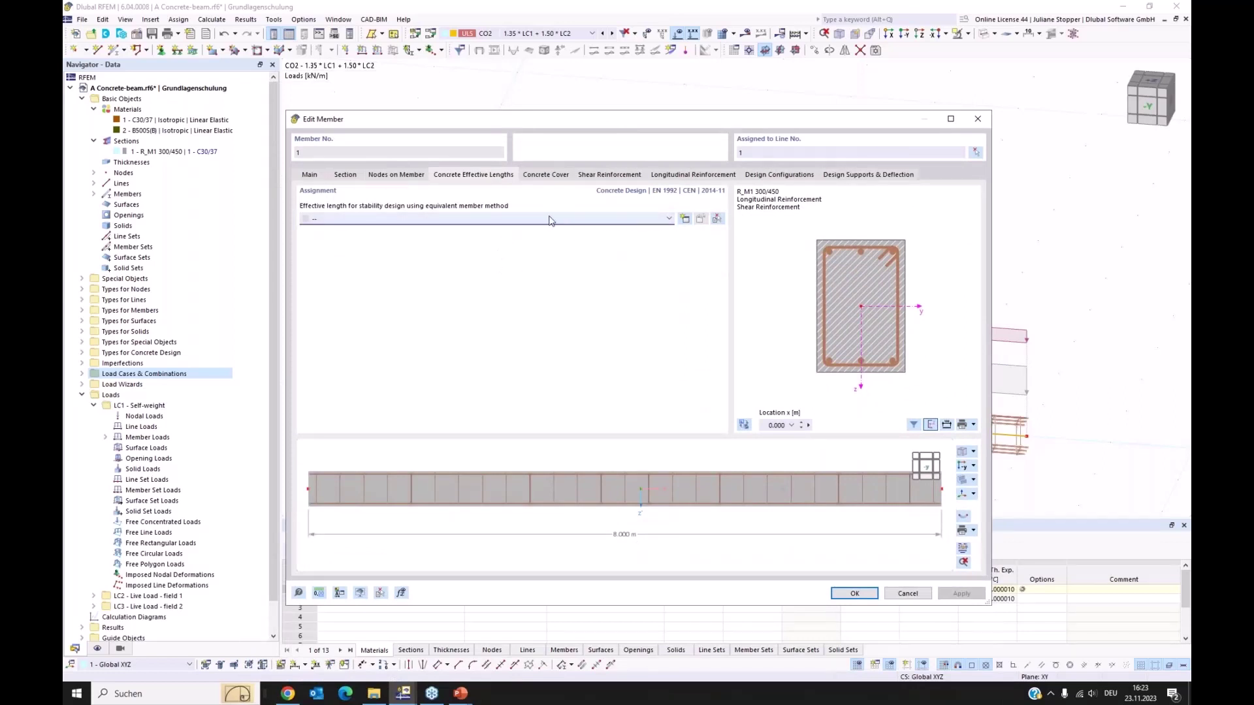
# Review the exposure classes and concrete cover options of the member's concrete durability, keeping XC1 - Dry or permanently wet
pyautogui.click(553, 178)
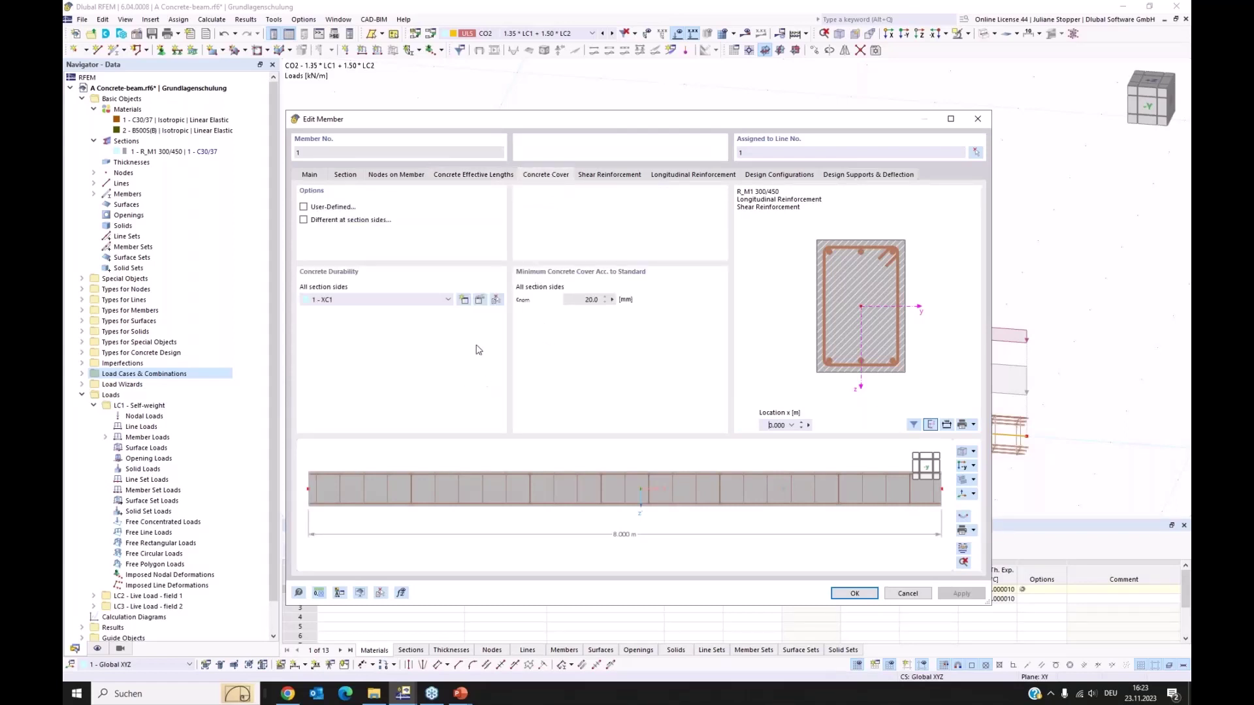
pyautogui.click(479, 302)
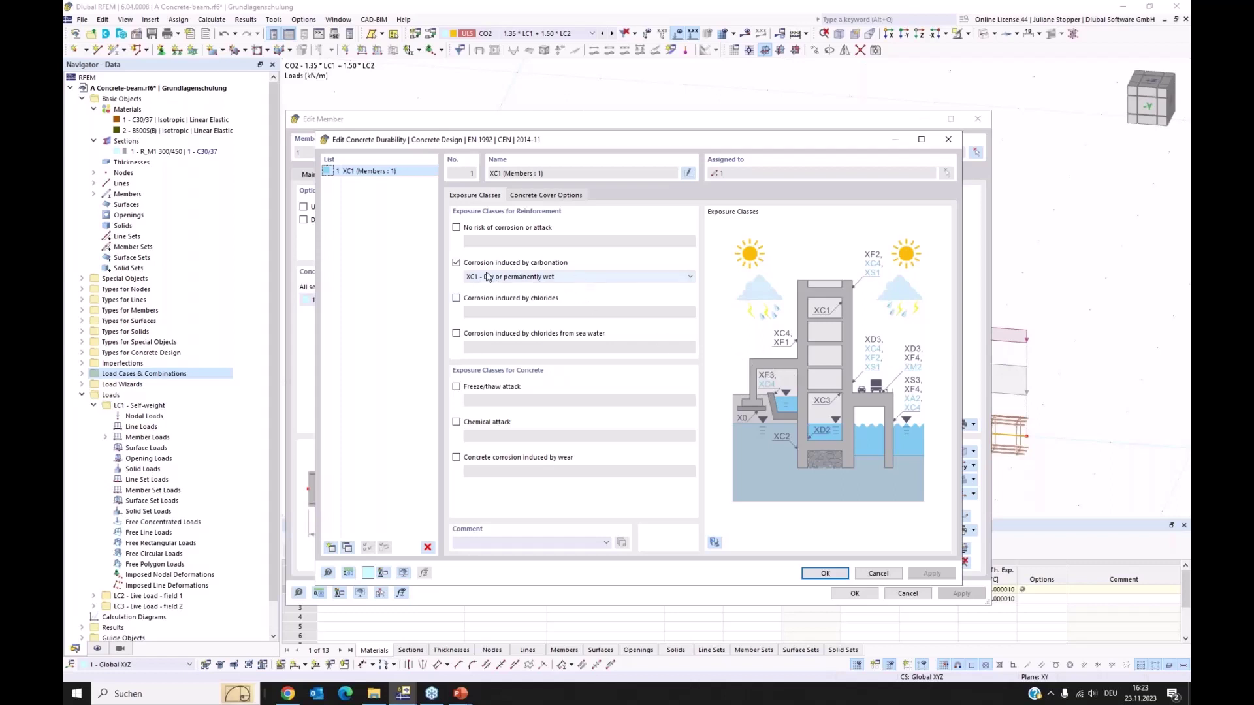
pyautogui.click(582, 278)
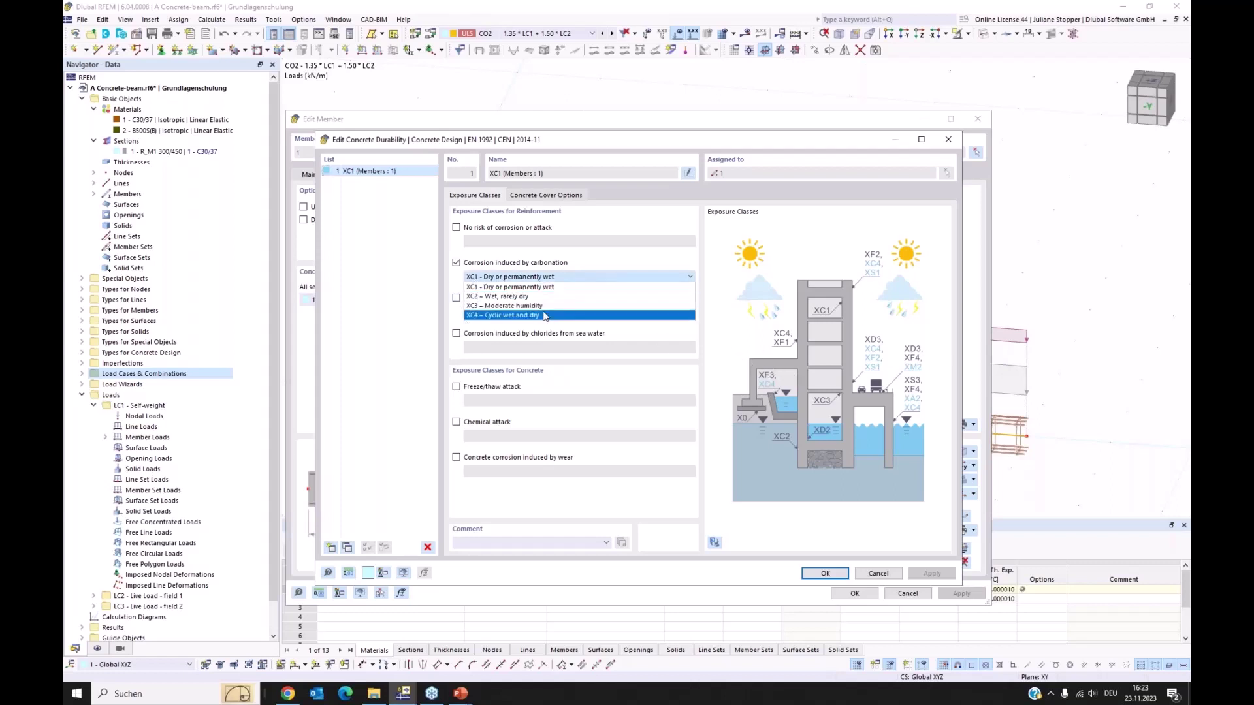
pyautogui.click(578, 286)
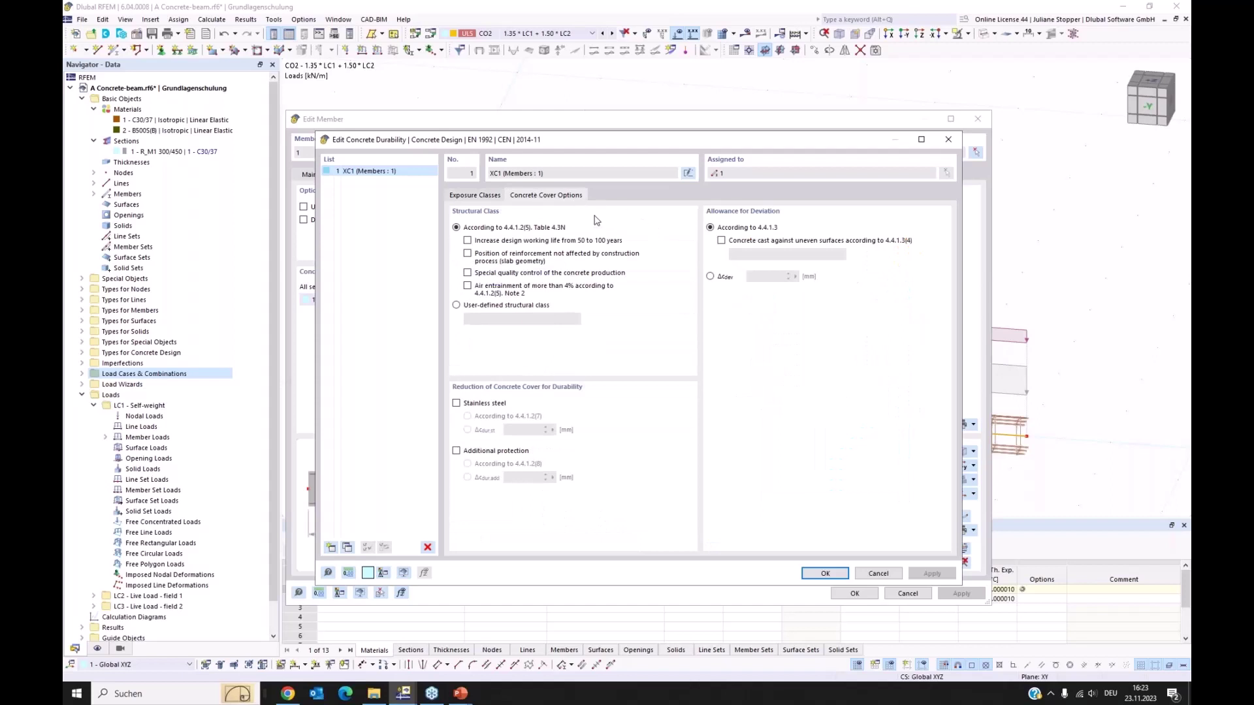
pyautogui.click(479, 196)
pyautogui.click(826, 573)
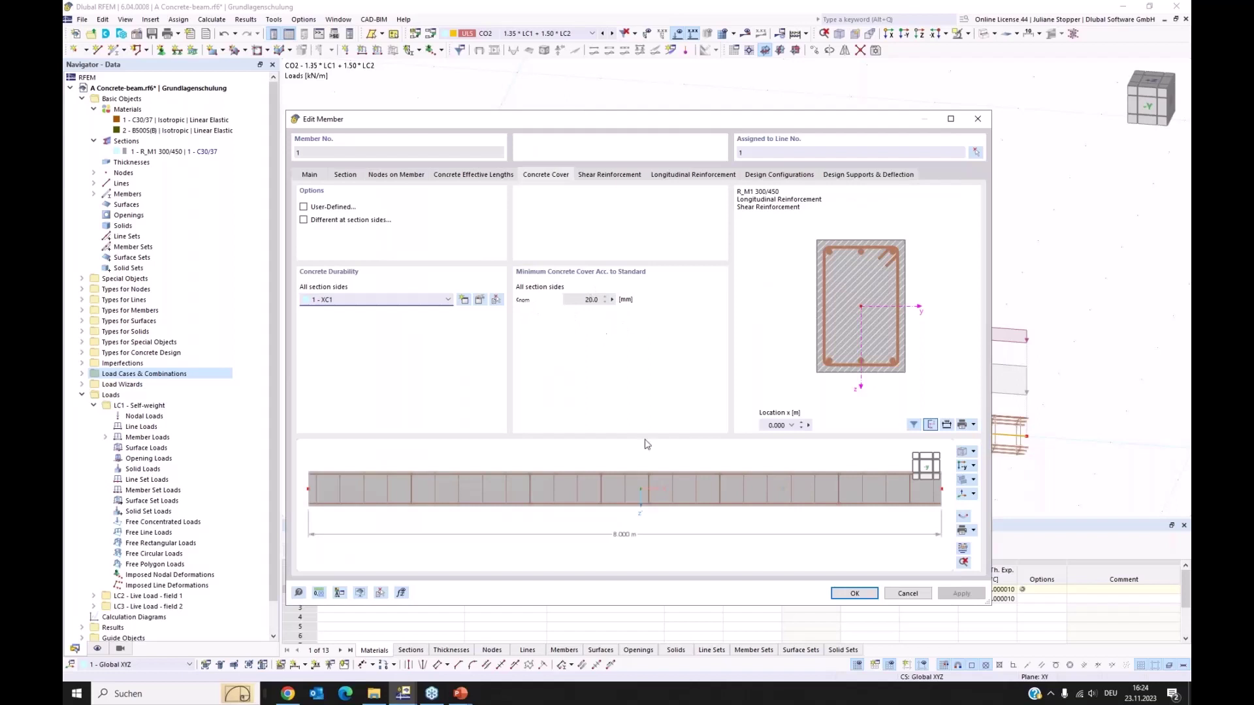
# Try out the user-defined concrete cover and different-at-section-sides options for the member and switch them off again
pyautogui.click(304, 208)
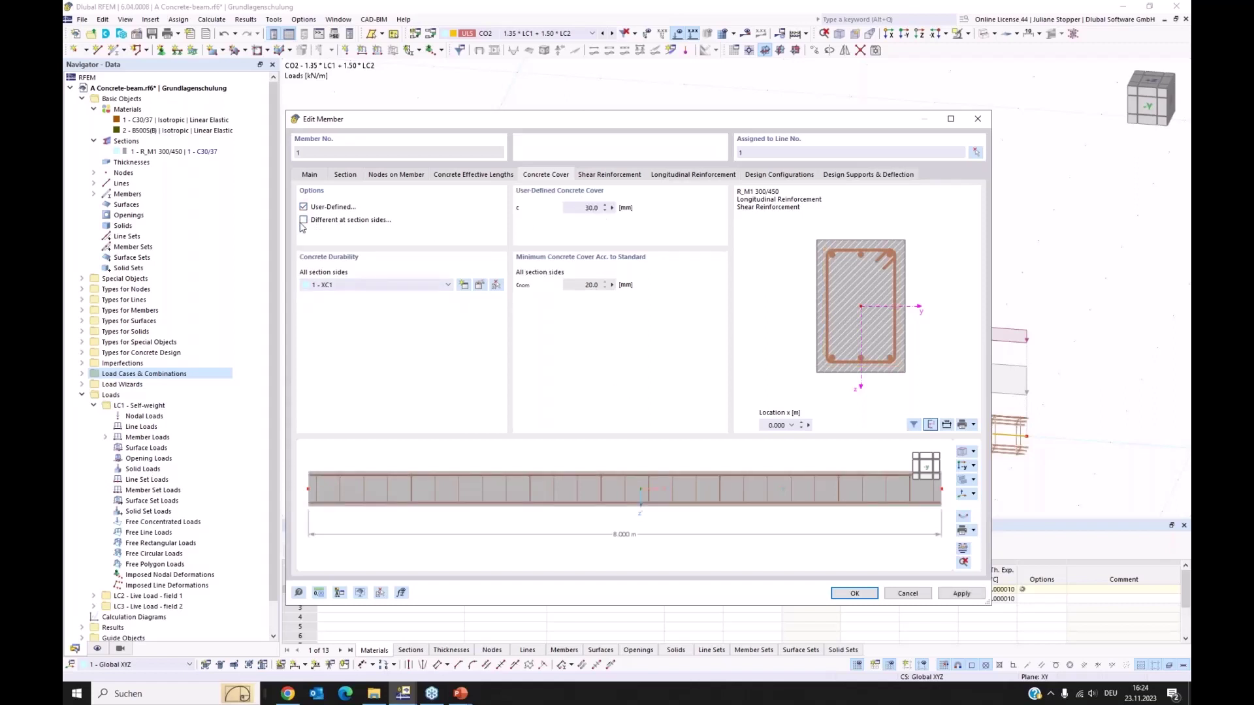
pyautogui.click(318, 222)
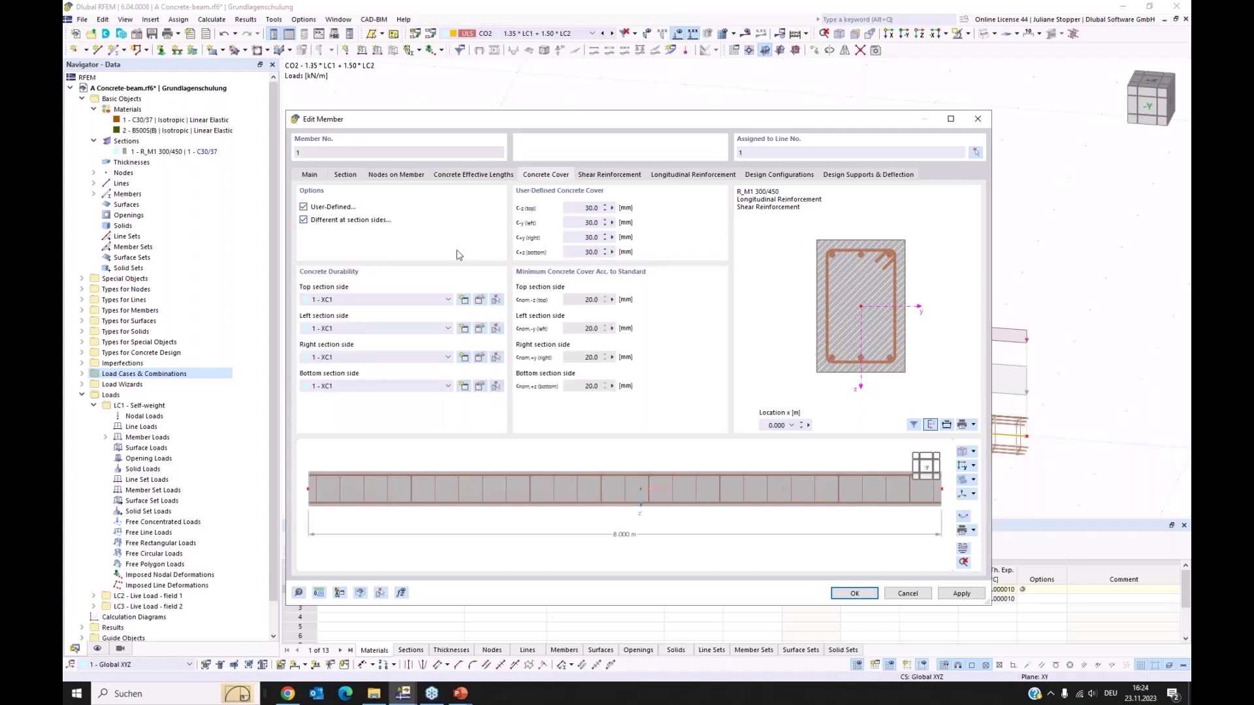
pyautogui.click(304, 207)
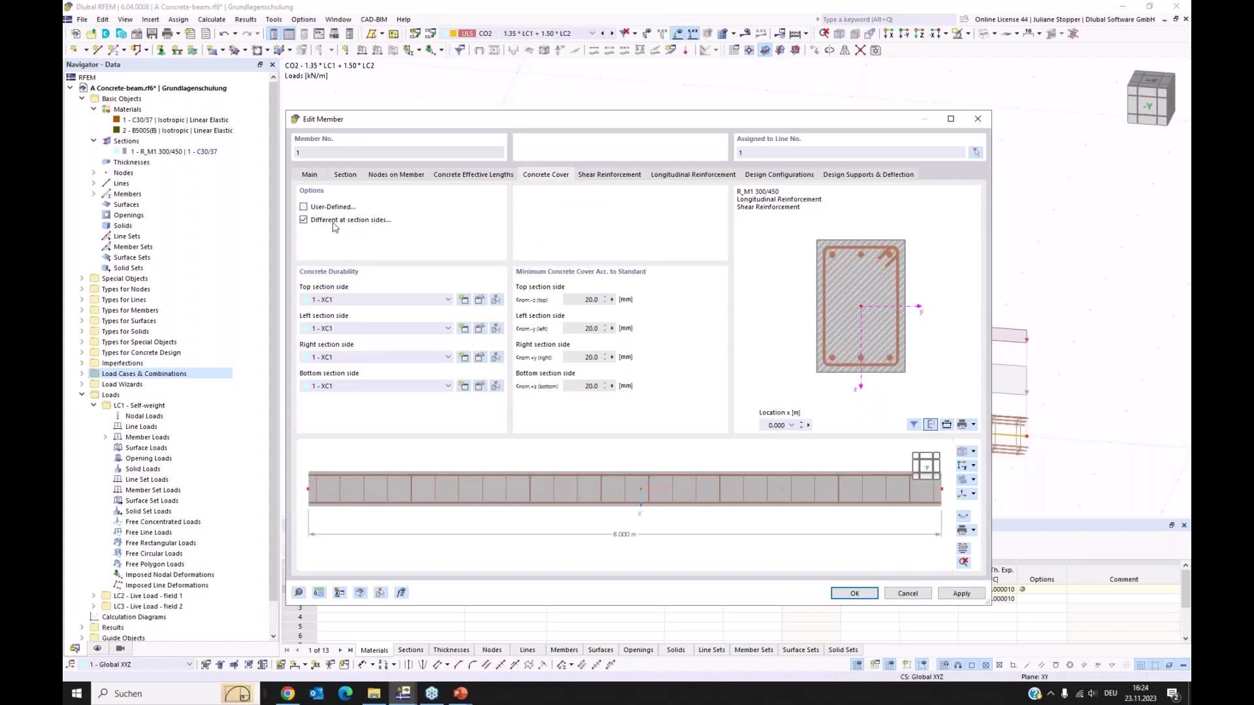
pyautogui.click(338, 329)
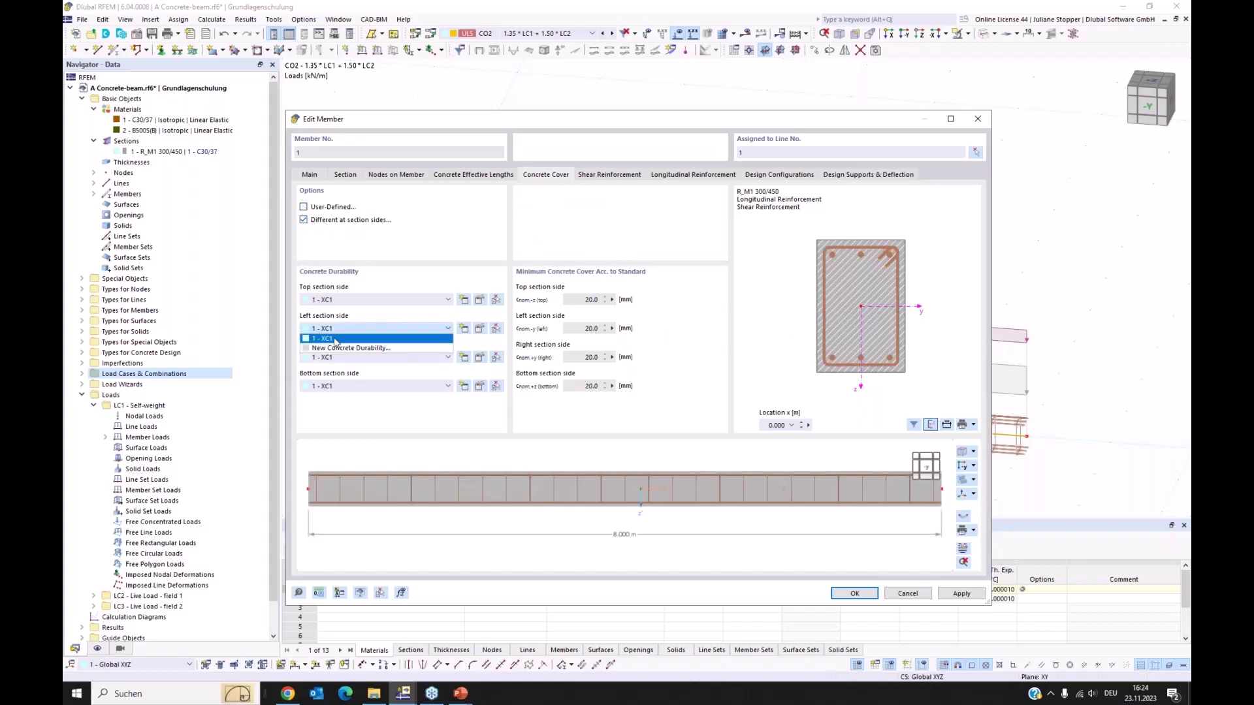
pyautogui.click(363, 316)
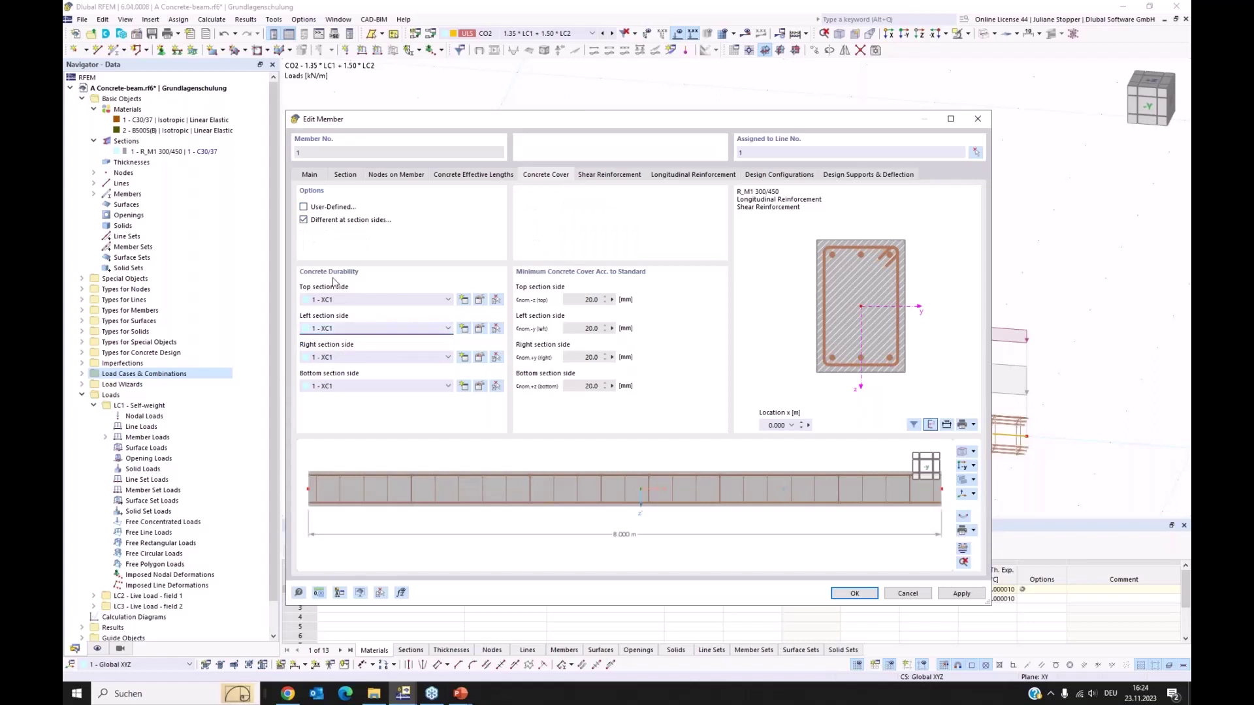
pyautogui.click(303, 221)
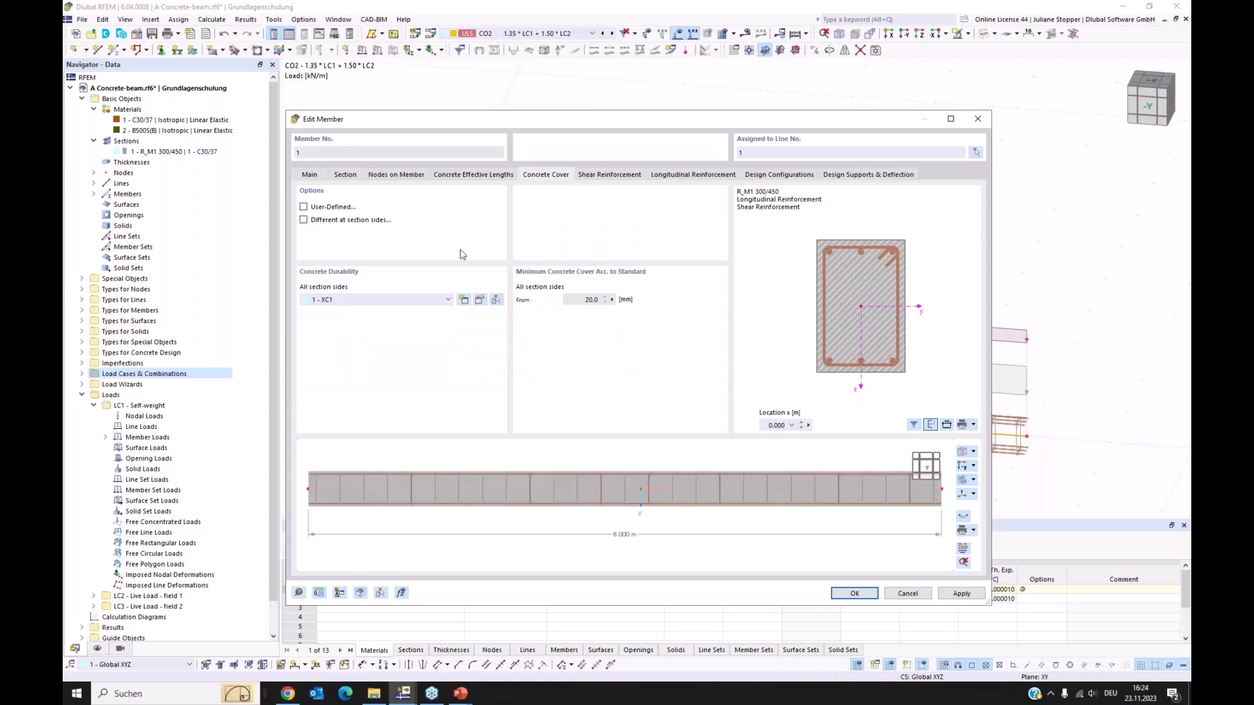
pyautogui.click(303, 220)
# Try the four-legged closed stirrup with 135° hooks for the member's shear reinforcement and return to the two-legged closed 135° type
pyautogui.click(603, 176)
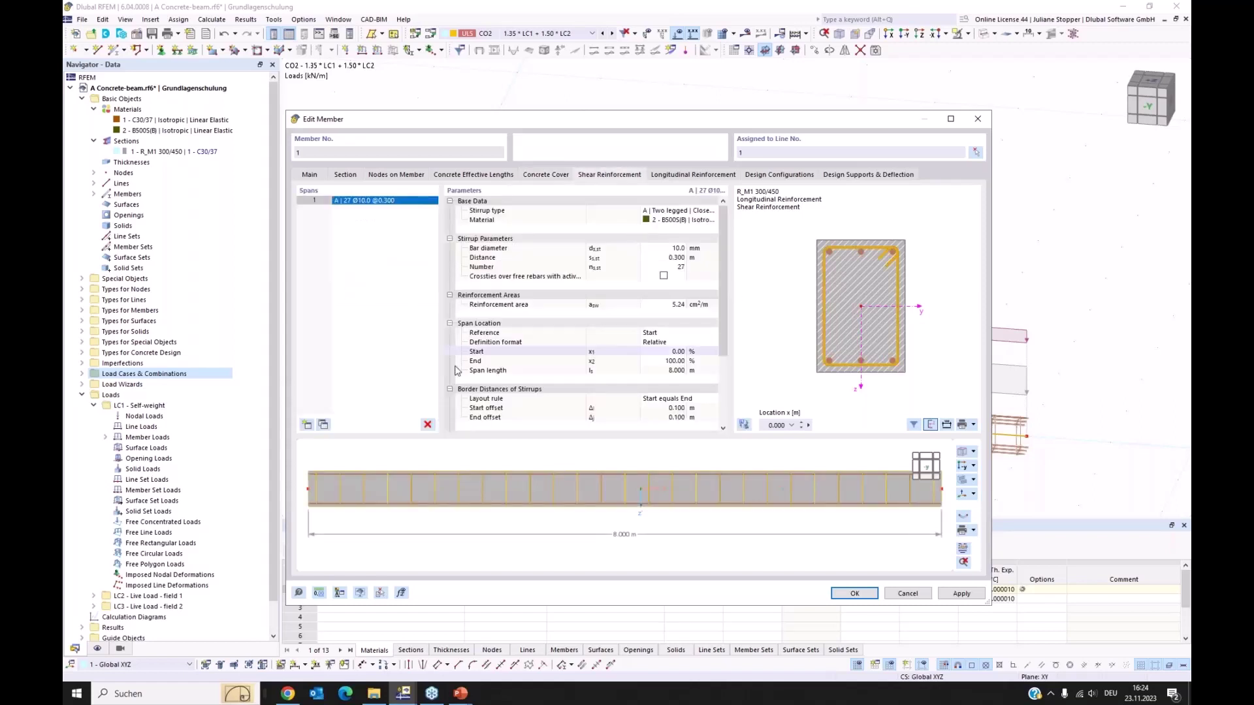
pyautogui.click(675, 212)
pyautogui.click(713, 210)
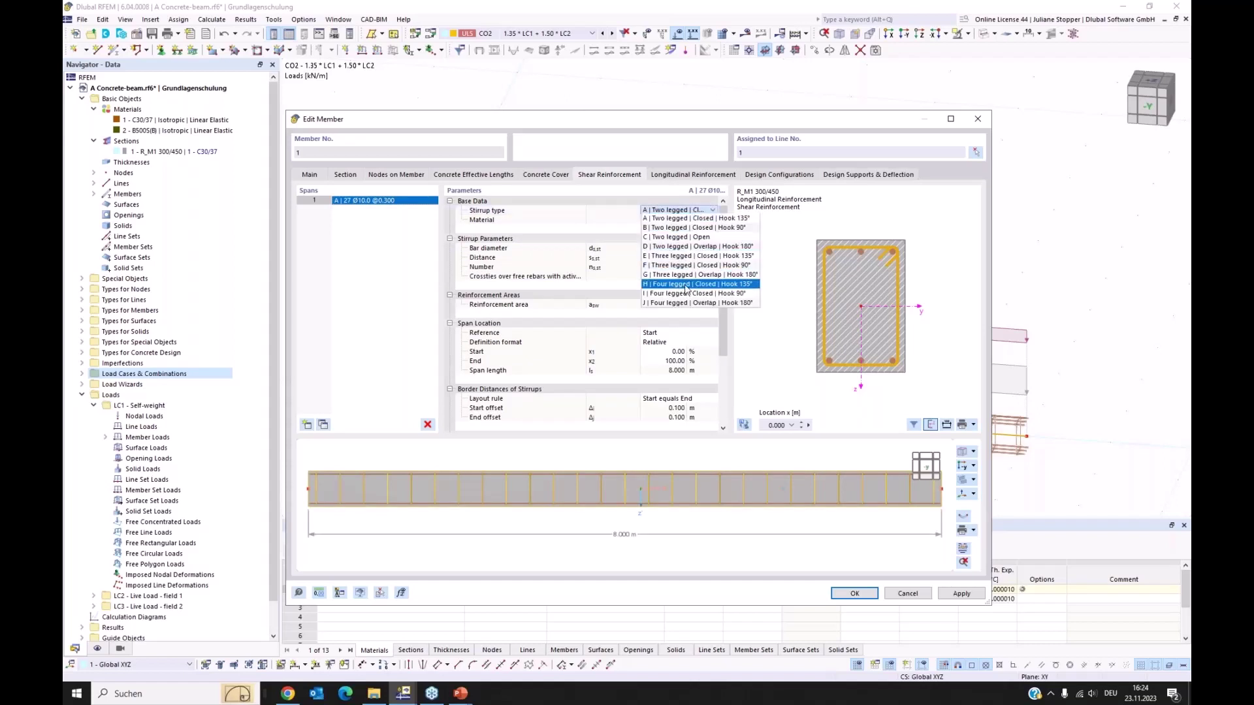
pyautogui.click(686, 286)
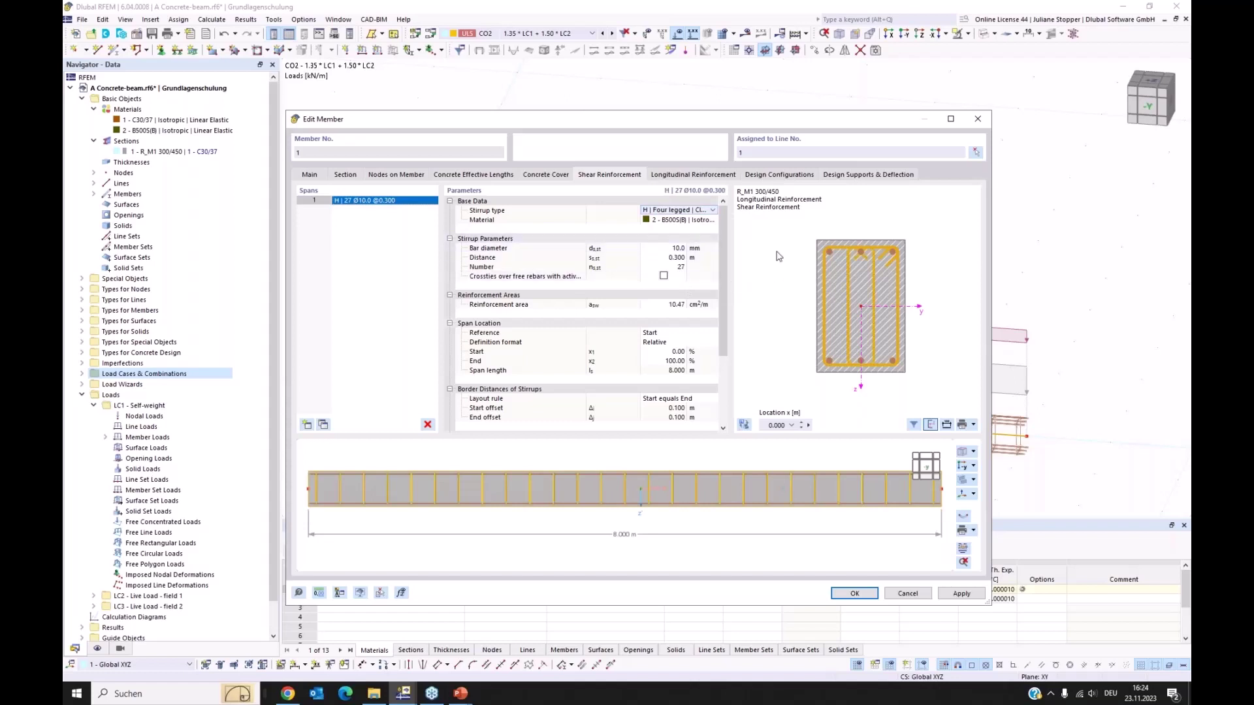
pyautogui.click(699, 211)
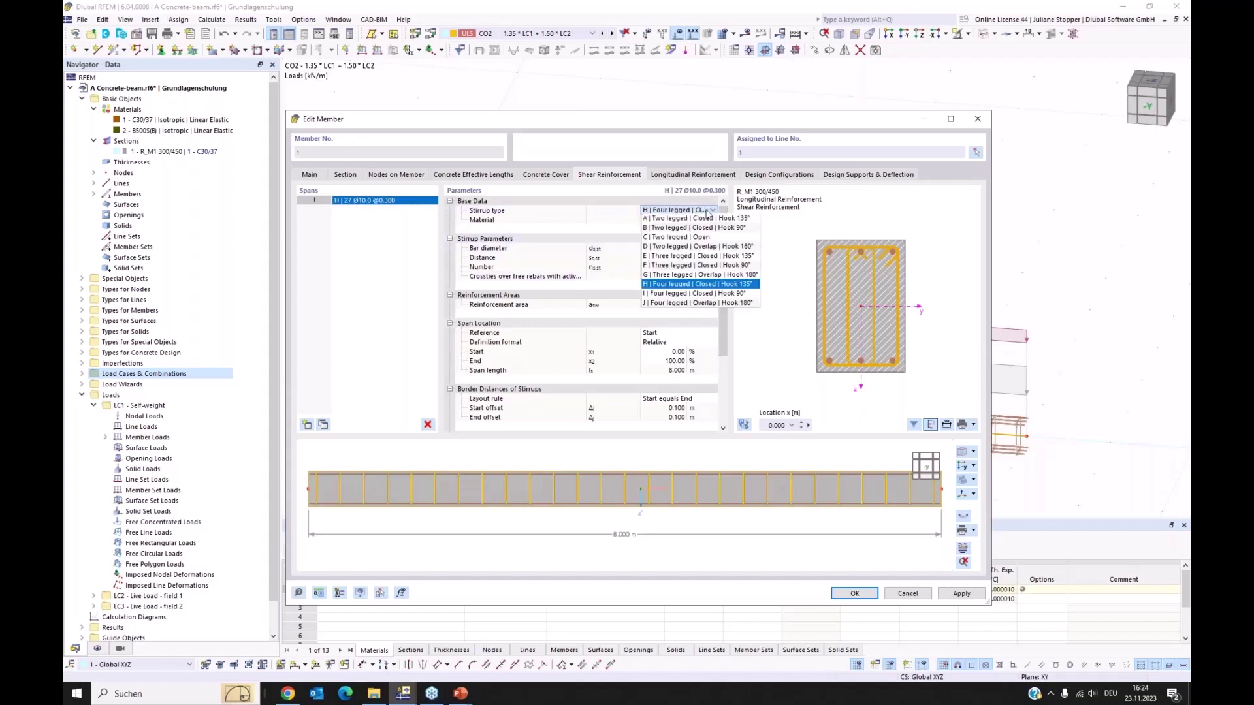
pyautogui.click(696, 219)
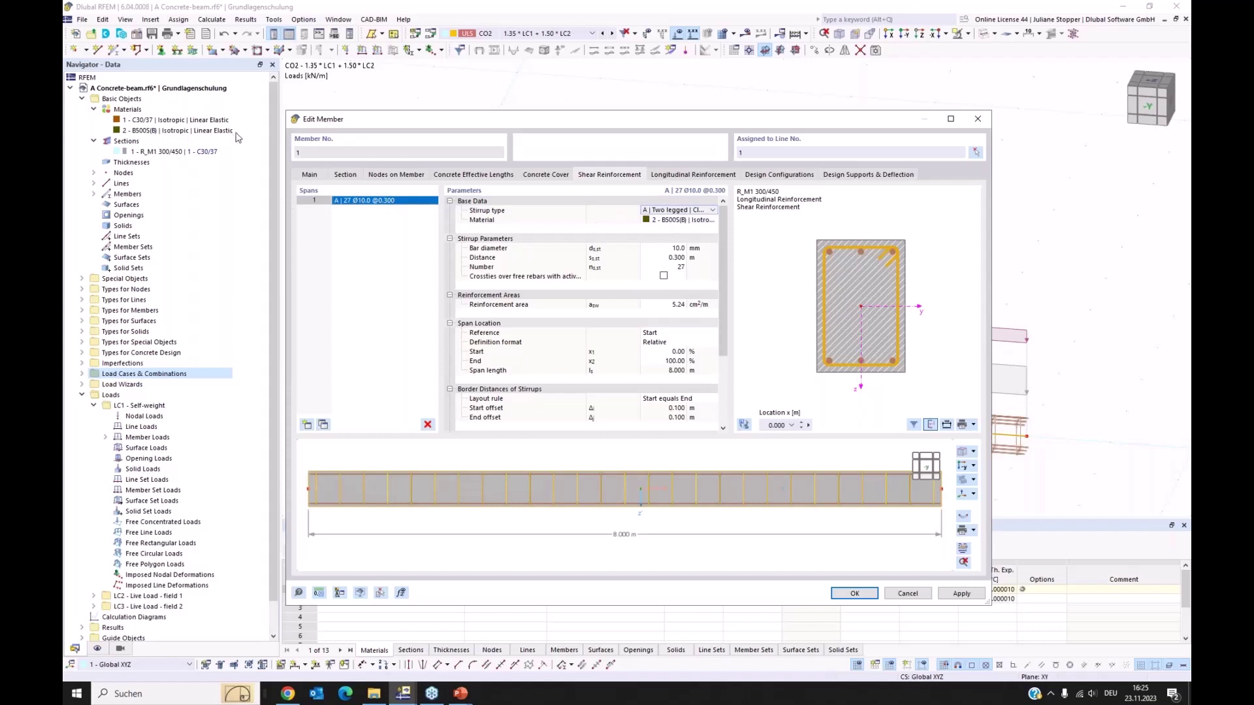
# Keep B500S(B) as the stirrup material and set the stirrup bar diameter to 8.0 mm and the distance to 0.200 m
pyautogui.click(704, 222)
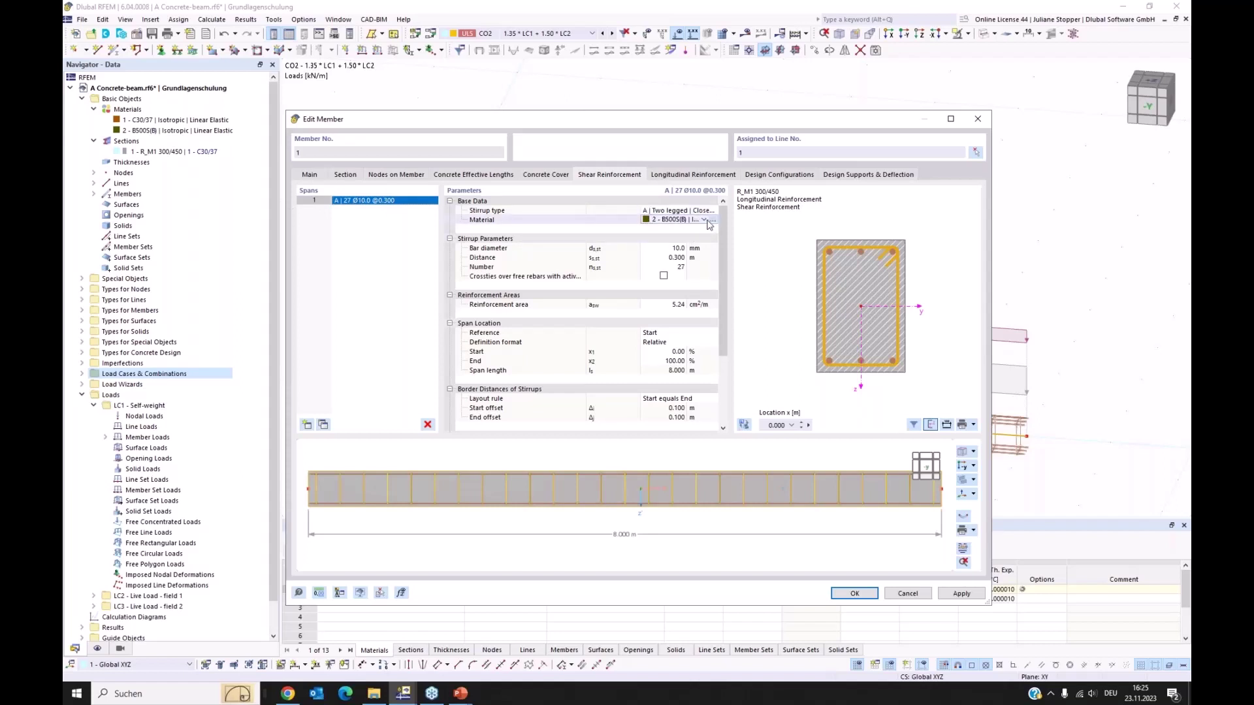
pyautogui.click(703, 220)
pyautogui.click(781, 228)
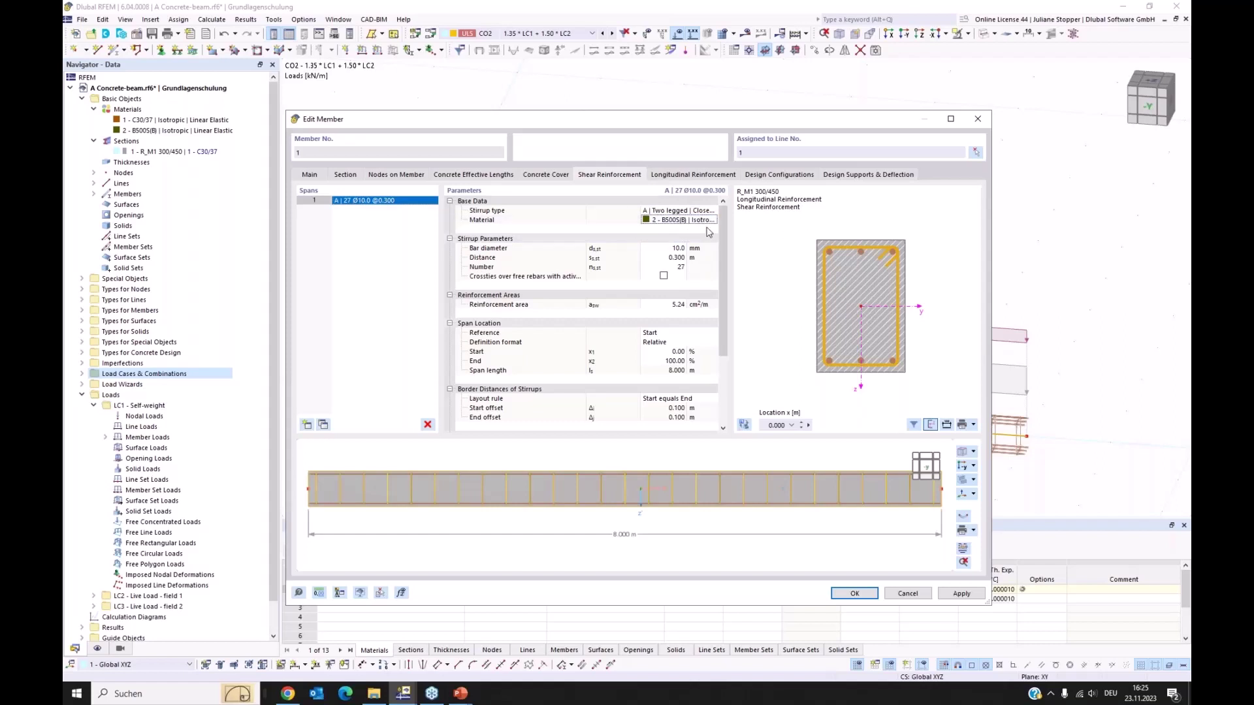
pyautogui.click(671, 250)
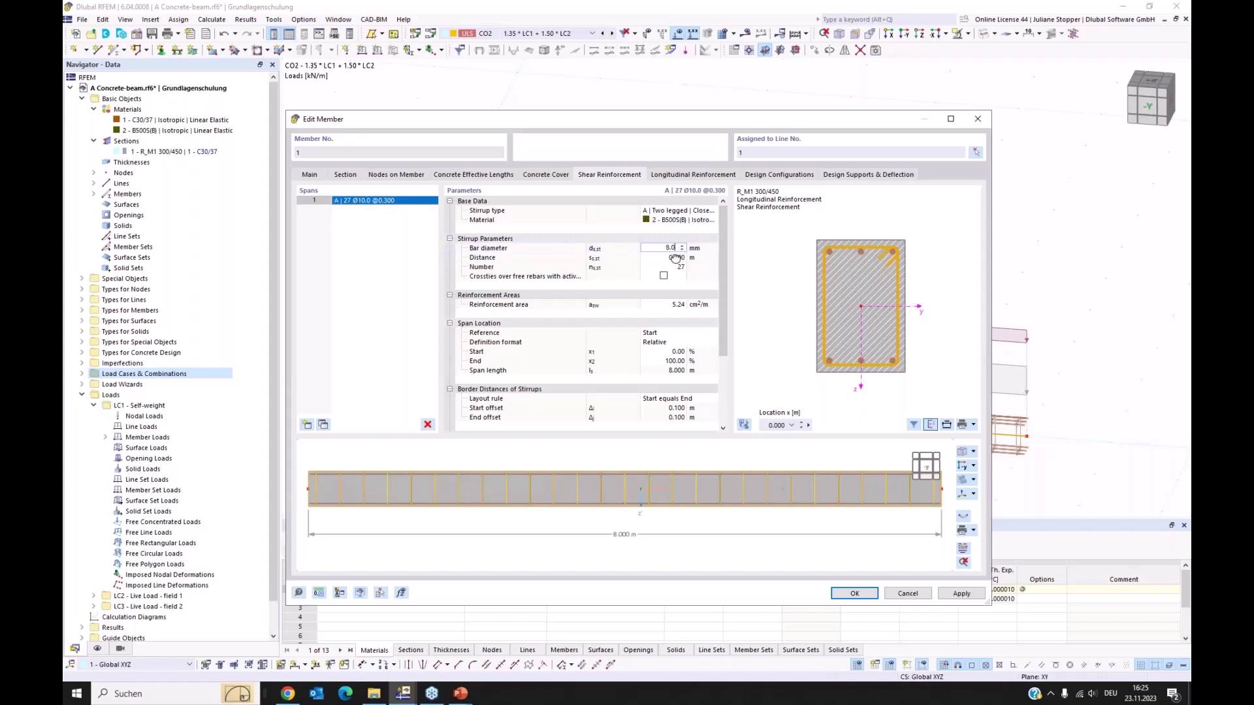
pyautogui.click(678, 259)
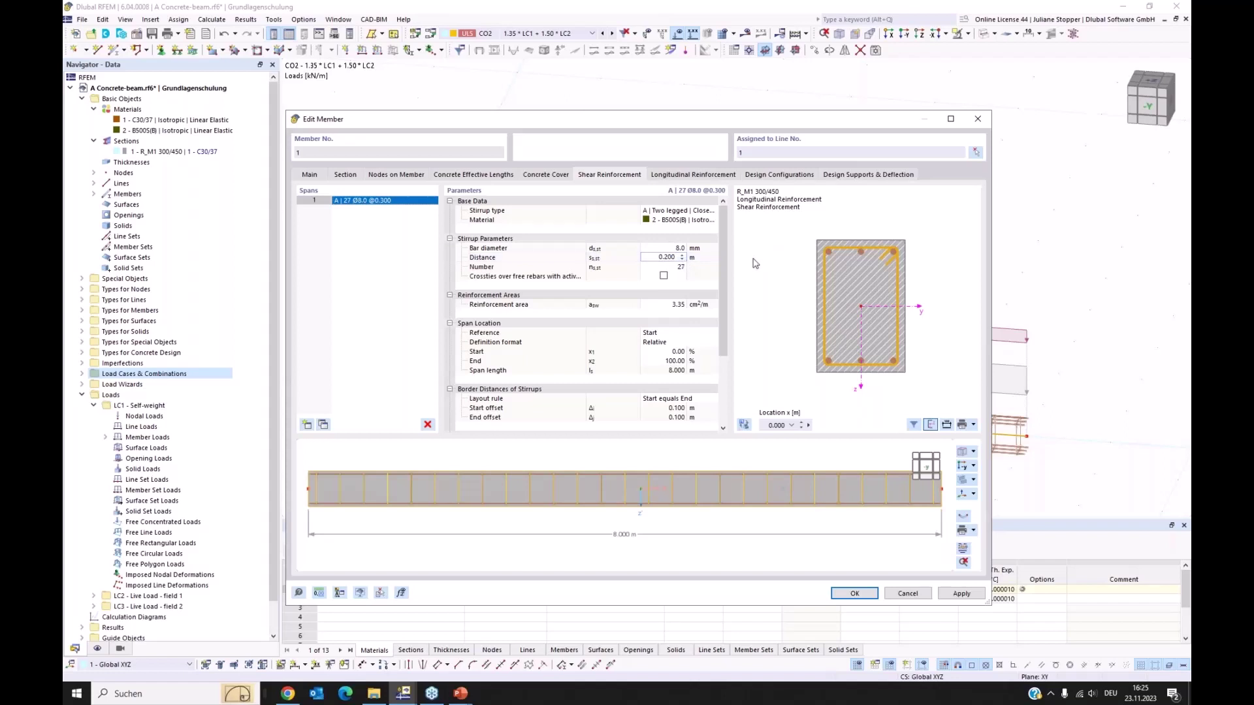
pyautogui.click(758, 258)
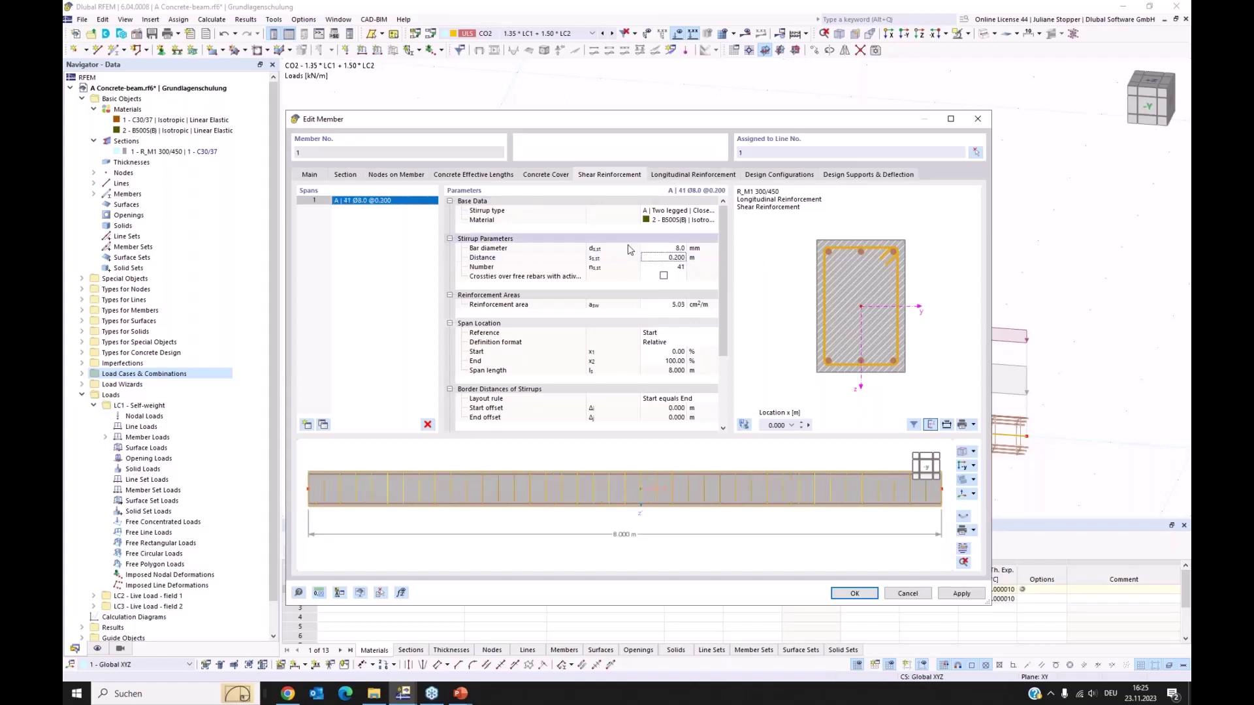
pyautogui.moveTo(724, 296)
pyautogui.mouseDown()
pyautogui.moveTo(726, 363)
pyautogui.moveTo(732, 282)
pyautogui.mouseUp()
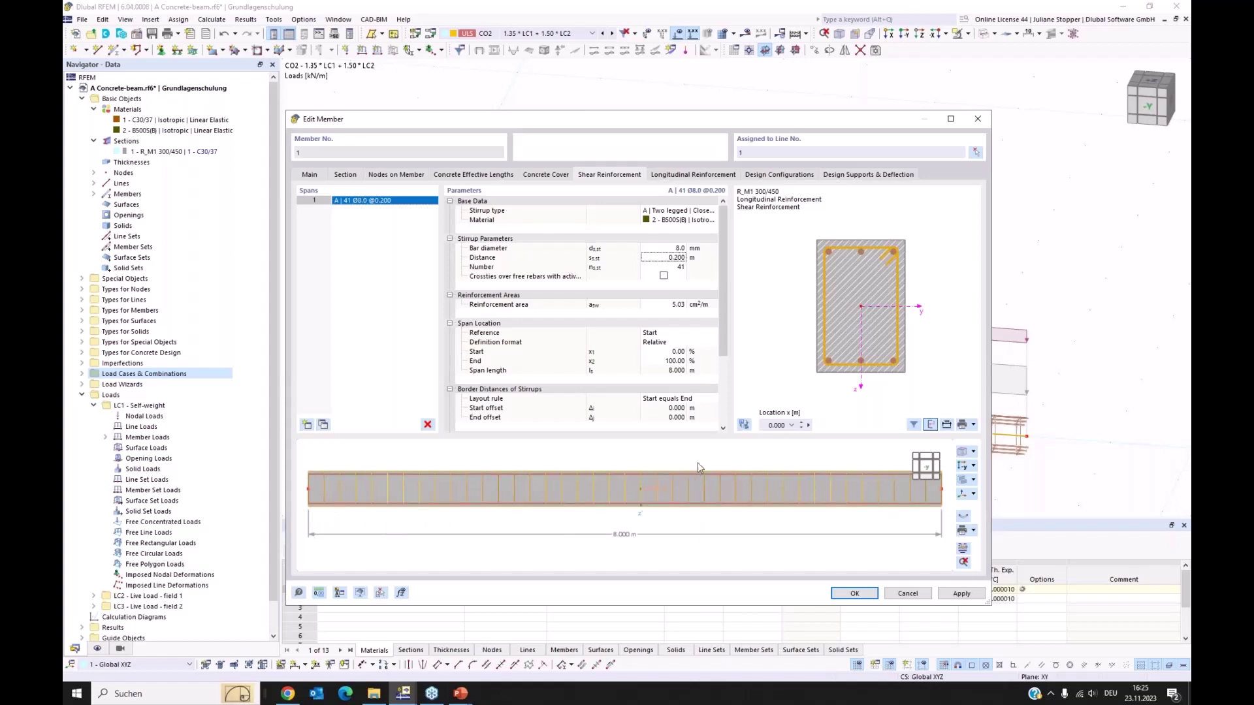
# Change the rebar type of the member's longitudinal reinforcement to B | Unsymmetrical
pyautogui.click(677, 175)
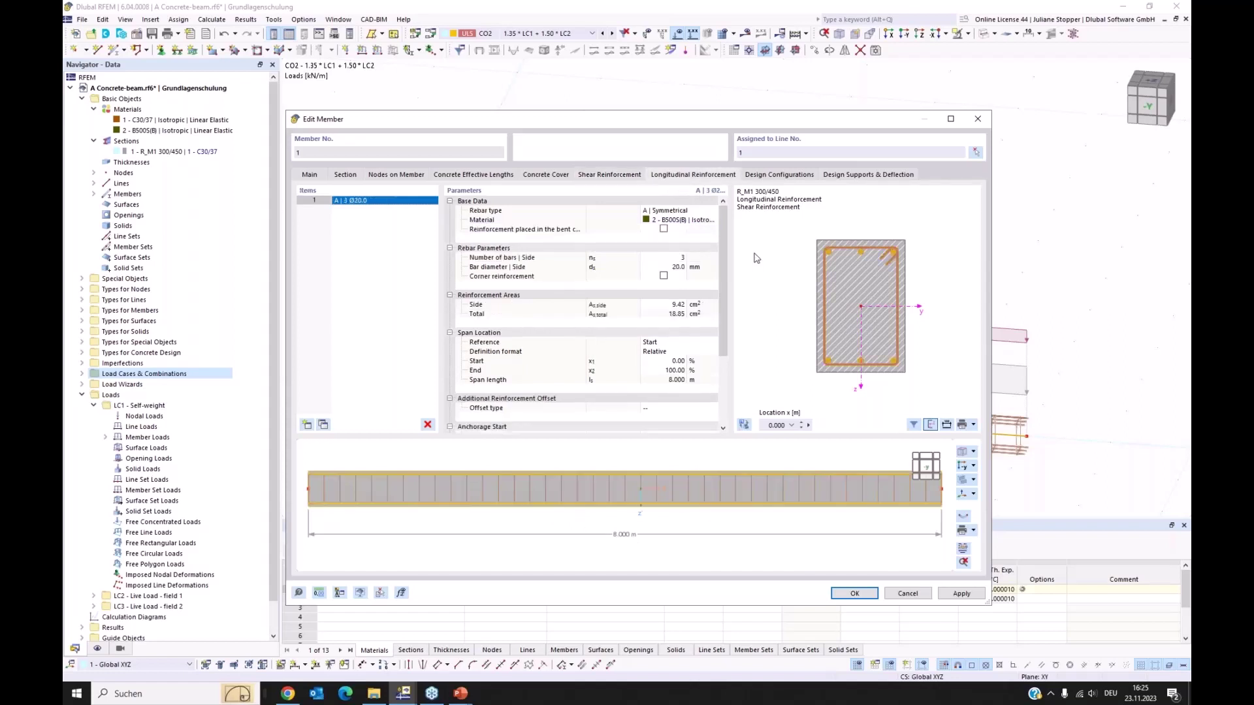
pyautogui.click(701, 213)
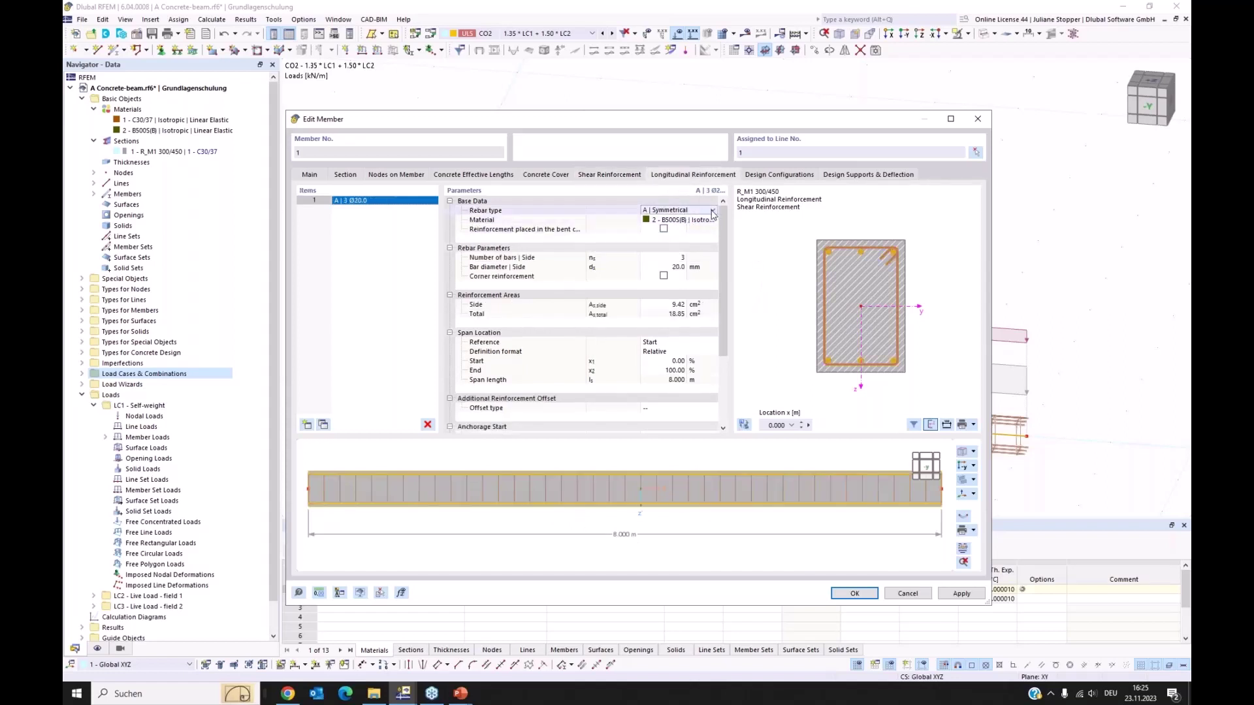
pyautogui.click(712, 212)
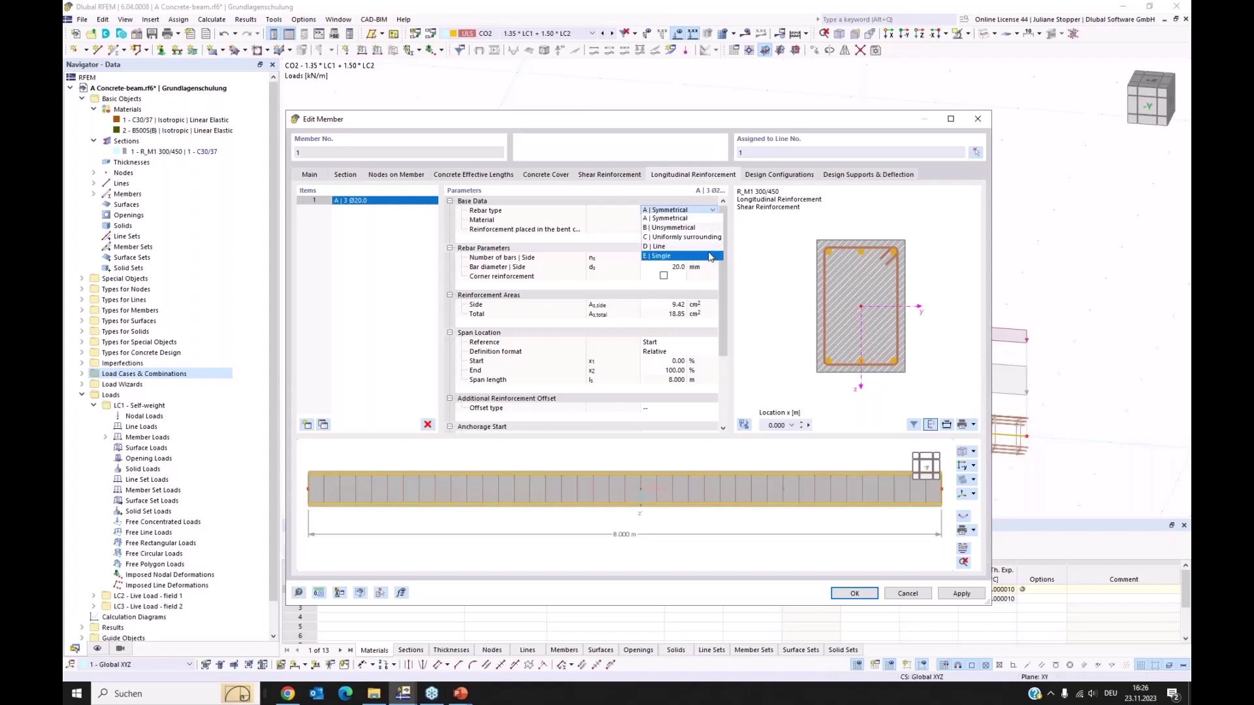
pyautogui.click(708, 230)
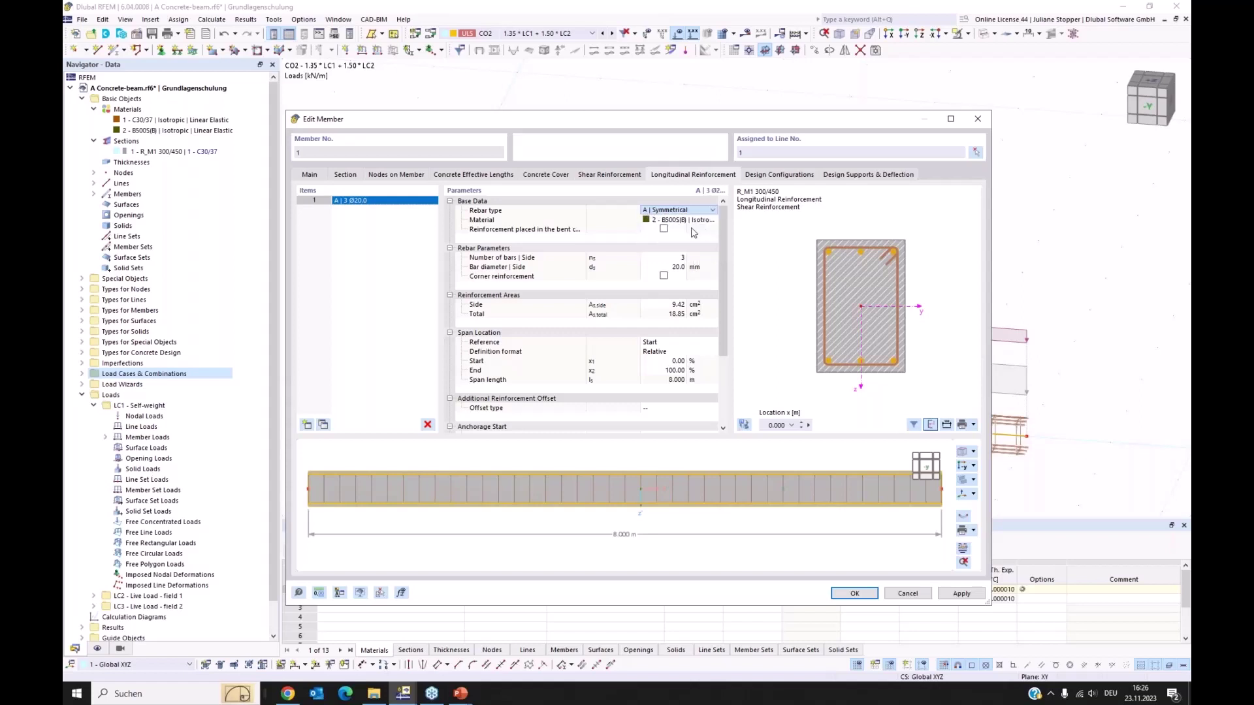
# Set the top-side bar diameter to 14.0 mm, keep three bars at top and bottom and none laterally, and apply the reinforcement
pyautogui.click(675, 260)
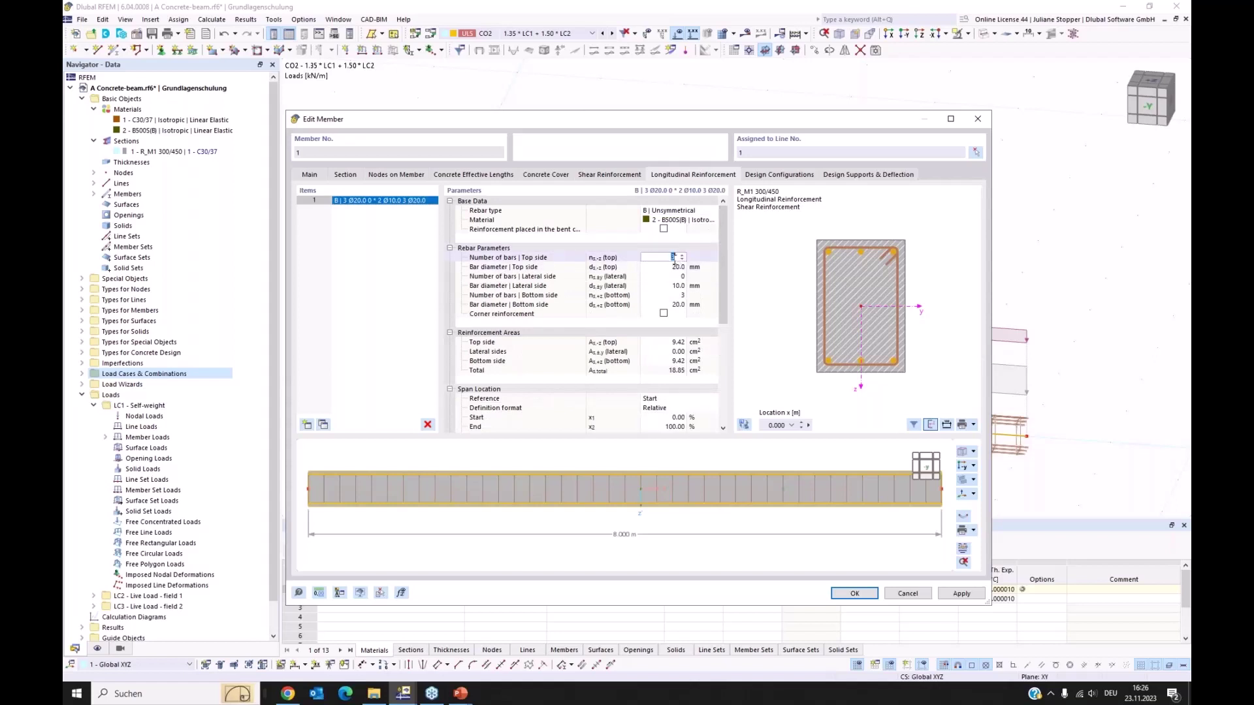
pyautogui.click(674, 269)
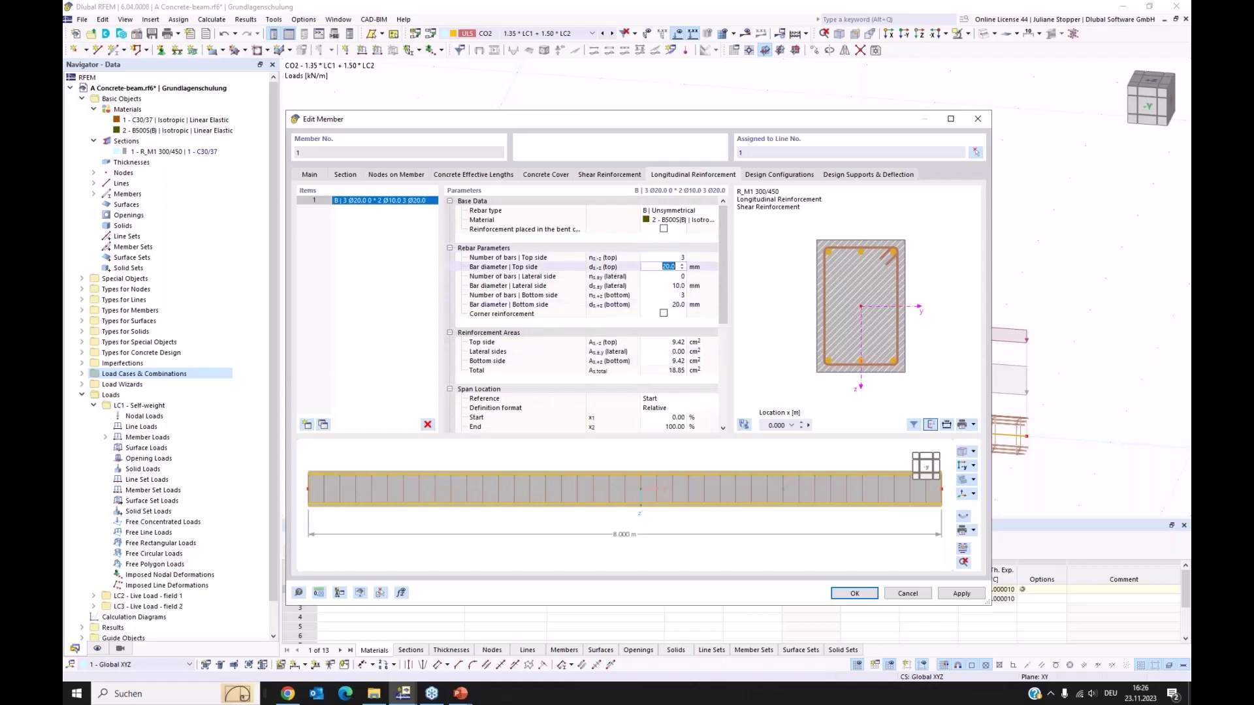
pyautogui.click(677, 277)
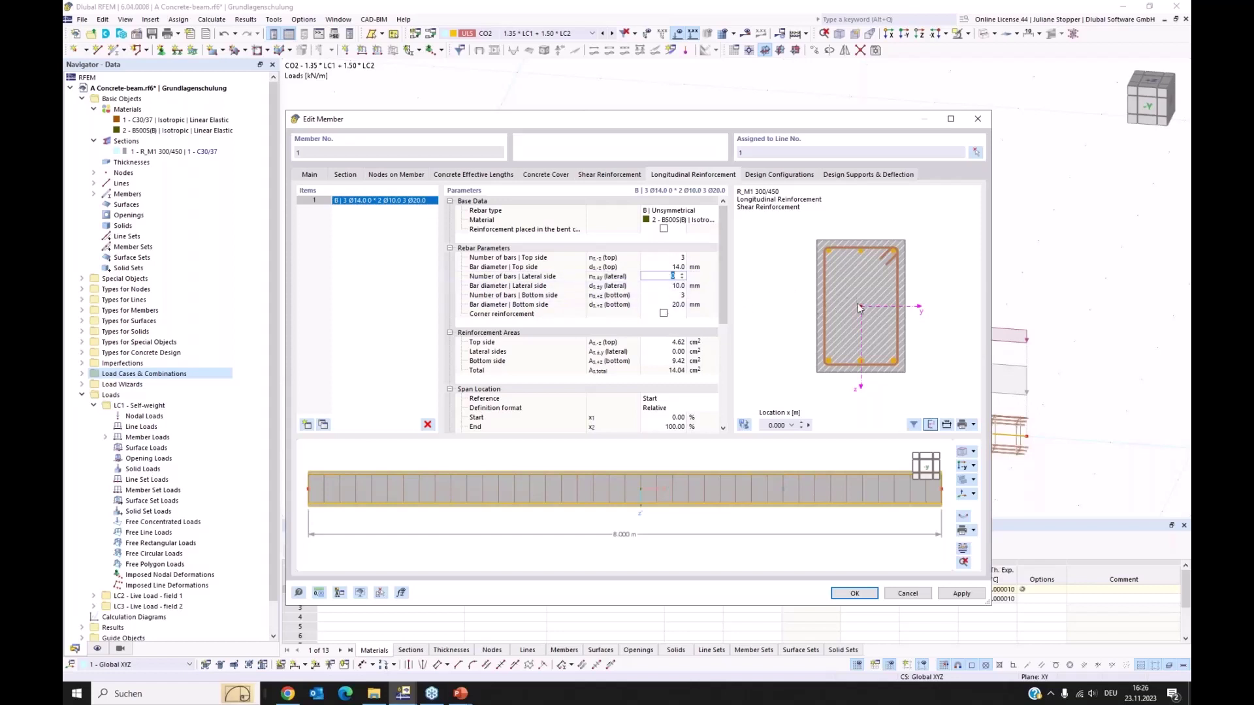
pyautogui.click(678, 295)
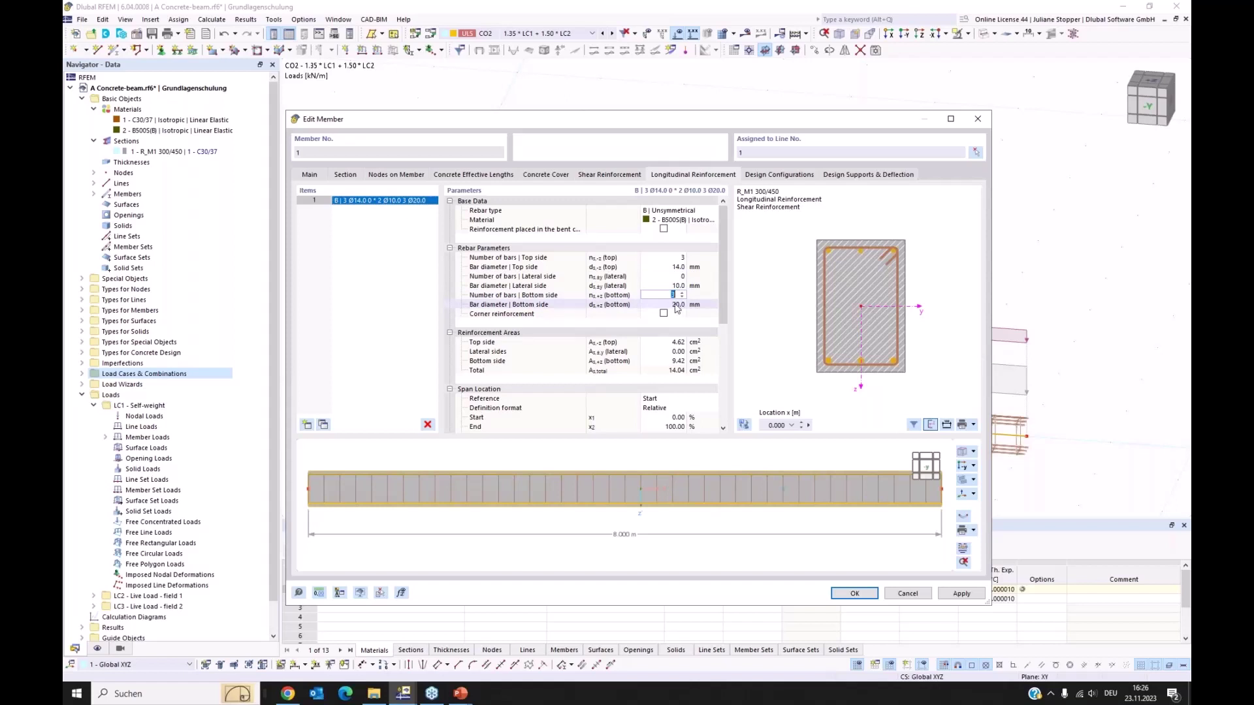
pyautogui.click(758, 308)
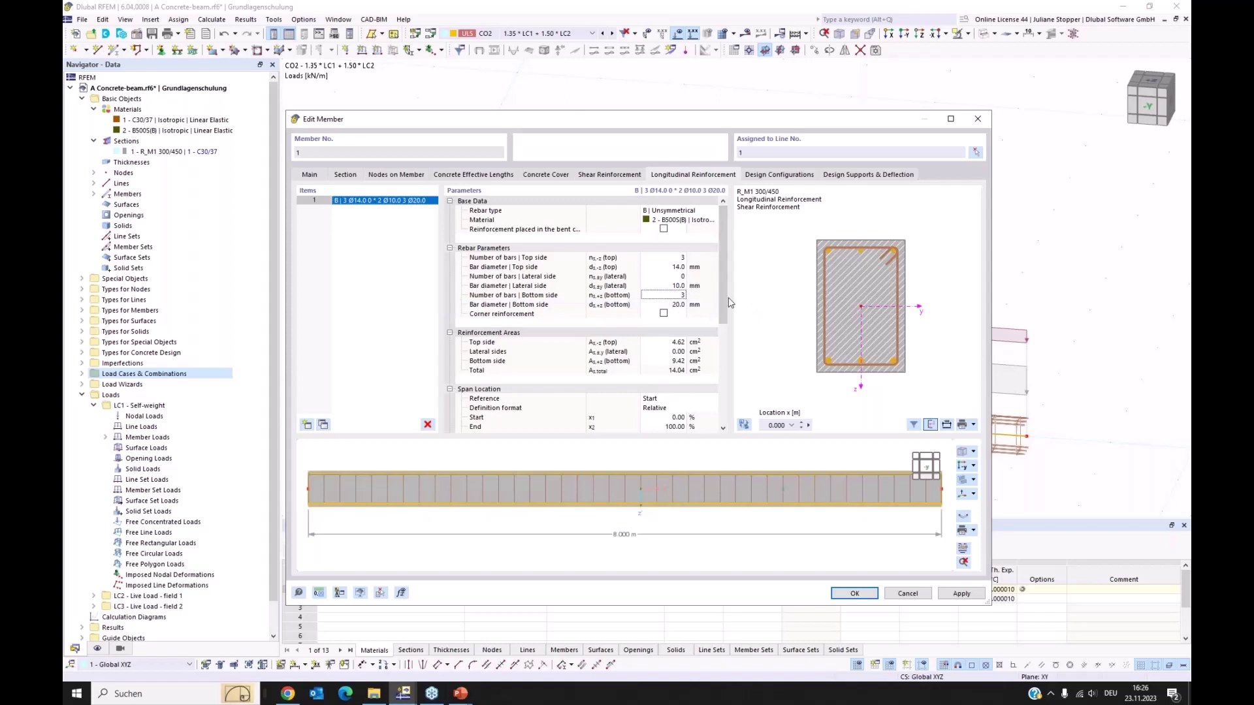
pyautogui.click(957, 592)
# Review the member parameters of the Default ultimate configuration, switch off the design of the shear joint and confirm
pyautogui.click(769, 175)
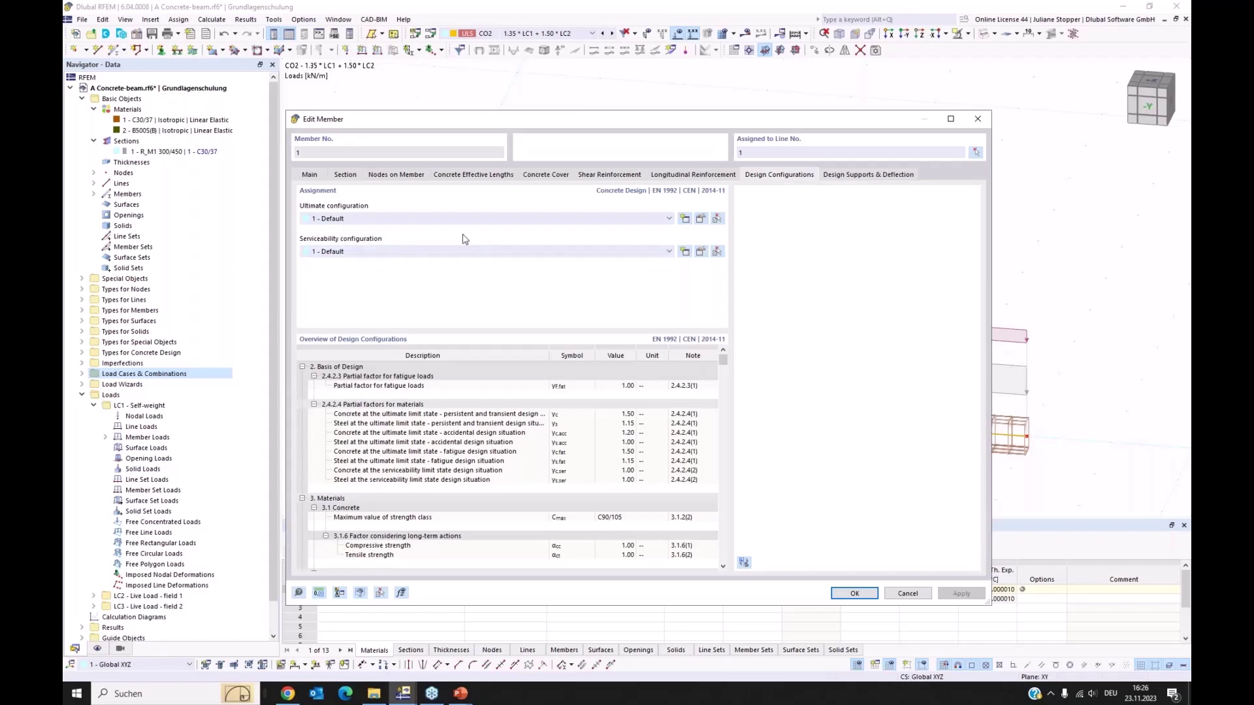
pyautogui.click(700, 219)
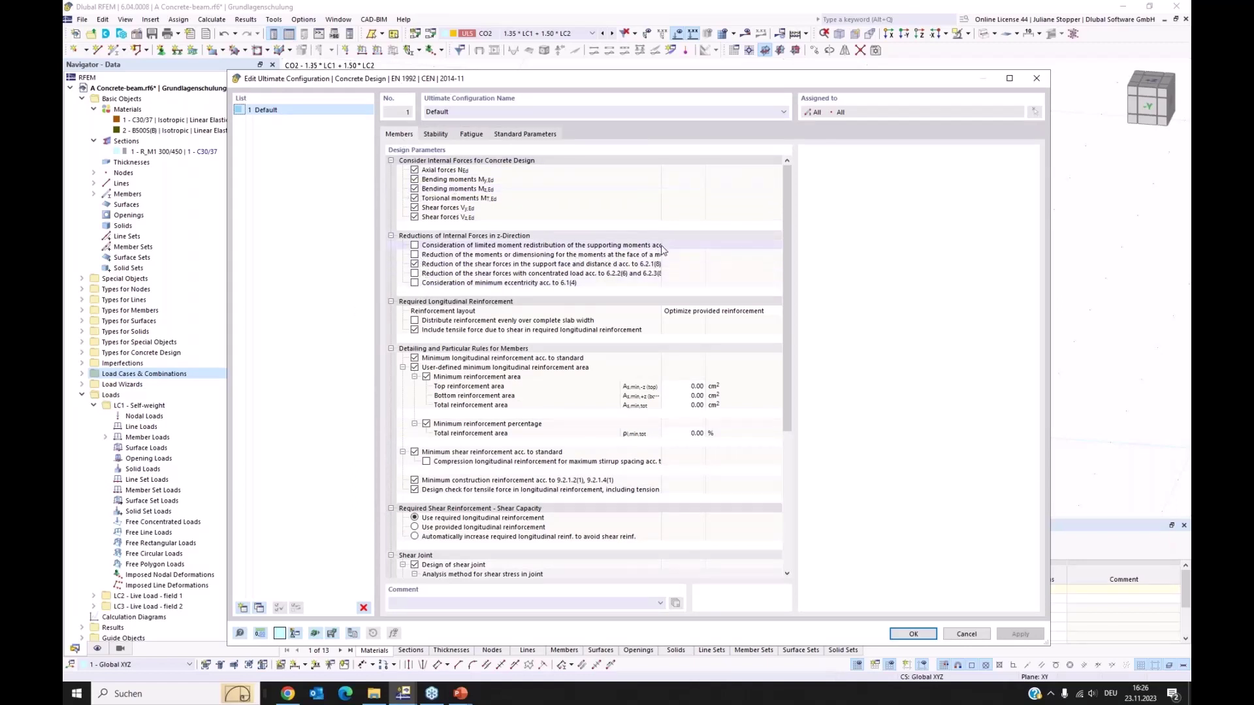
pyautogui.moveTo(662, 249); pyautogui.dragTo(723, 248)
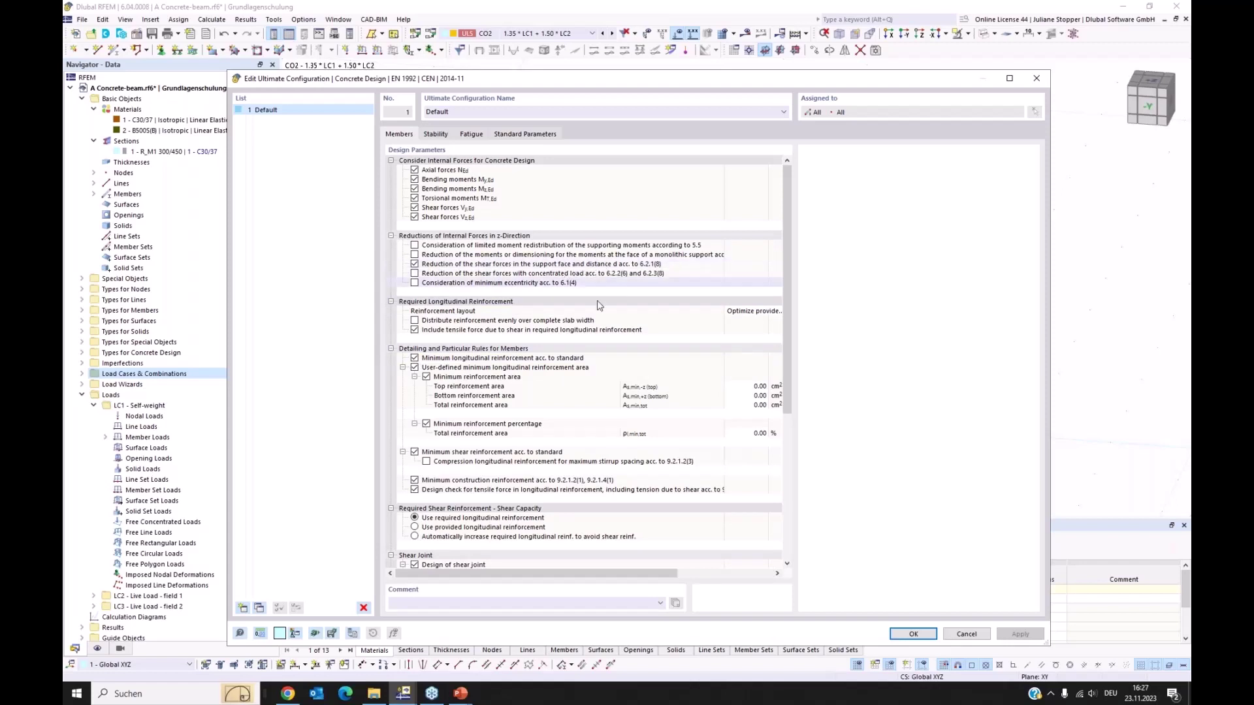
pyautogui.scroll(-2, 572, 384)
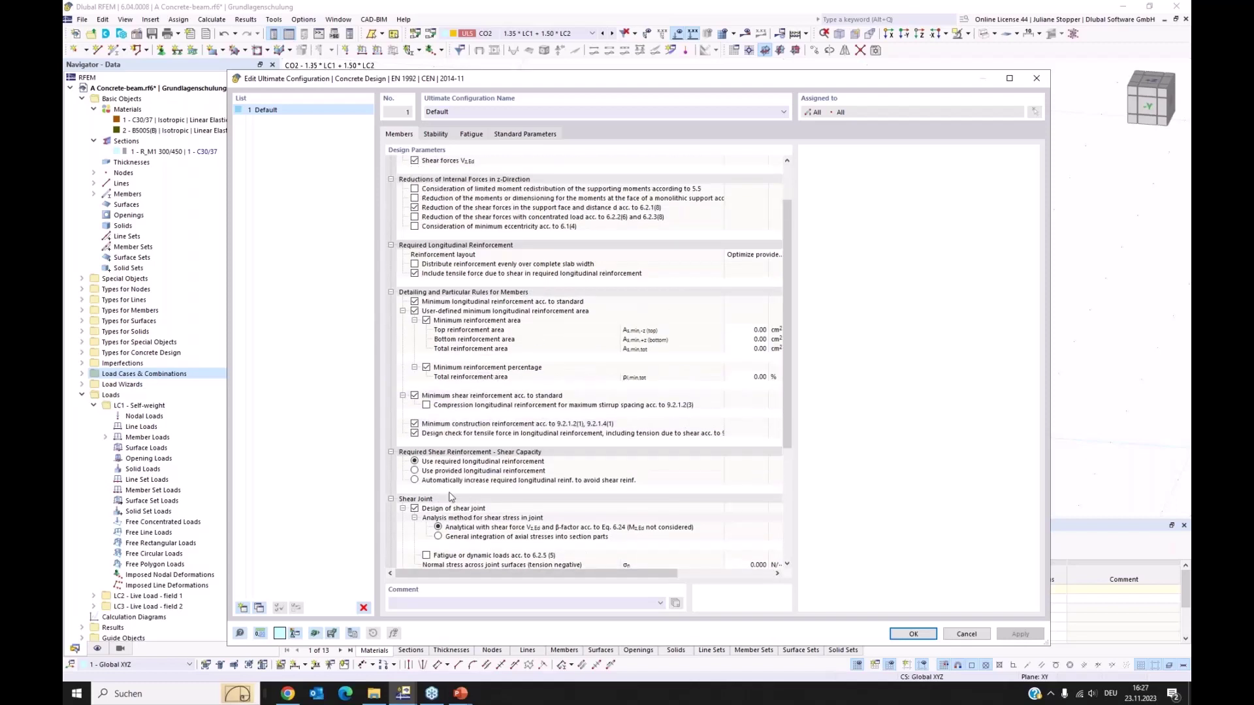
pyautogui.click(415, 509)
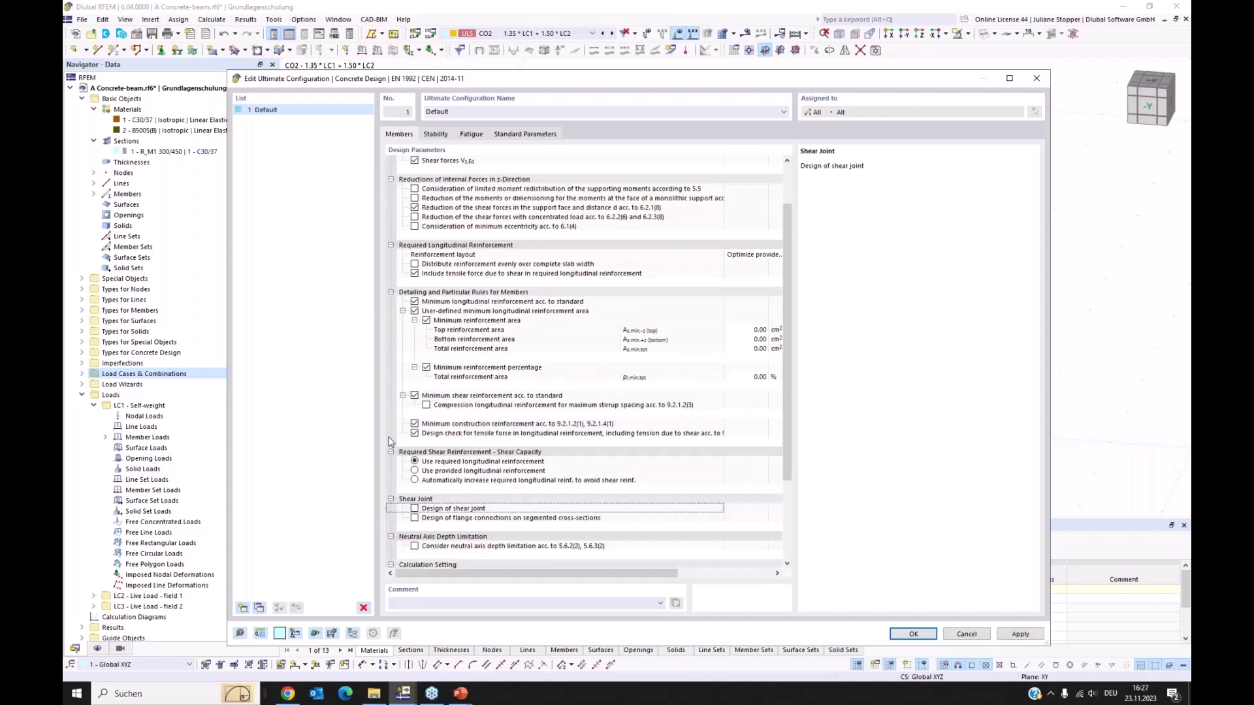
pyautogui.scroll(-3, 431, 437)
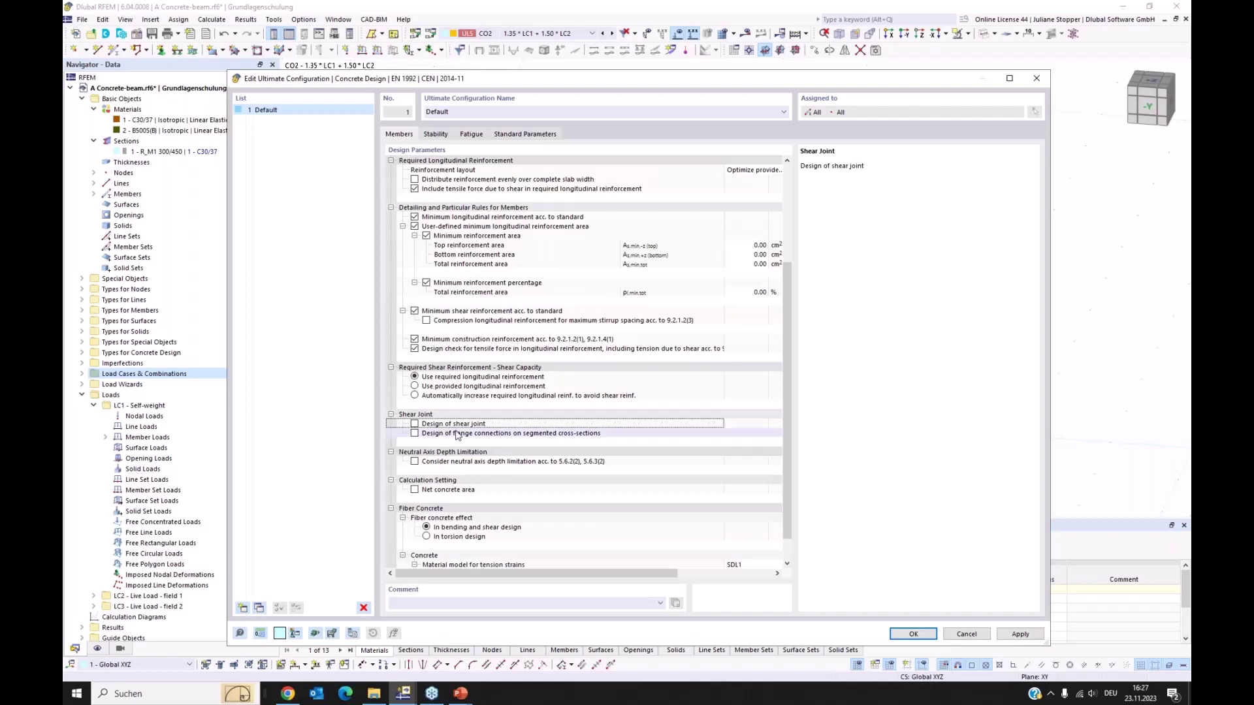
pyautogui.scroll(-1, 485, 438)
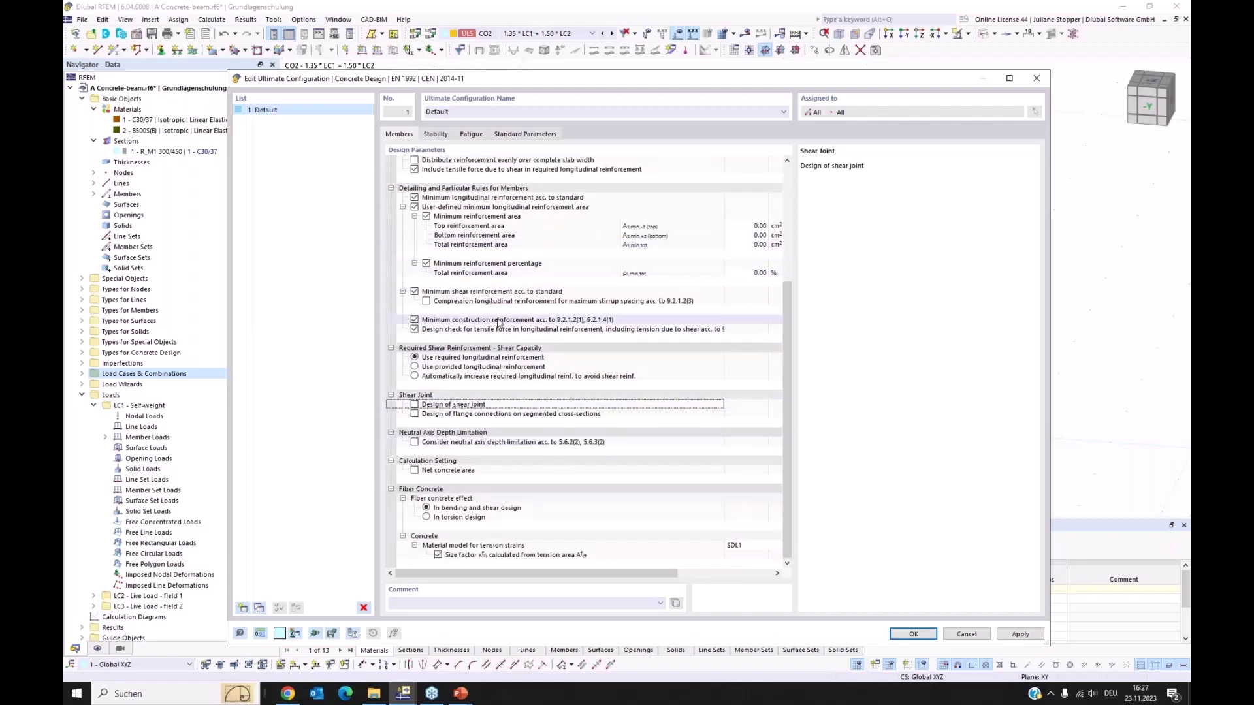
pyautogui.scroll(6, 523, 366)
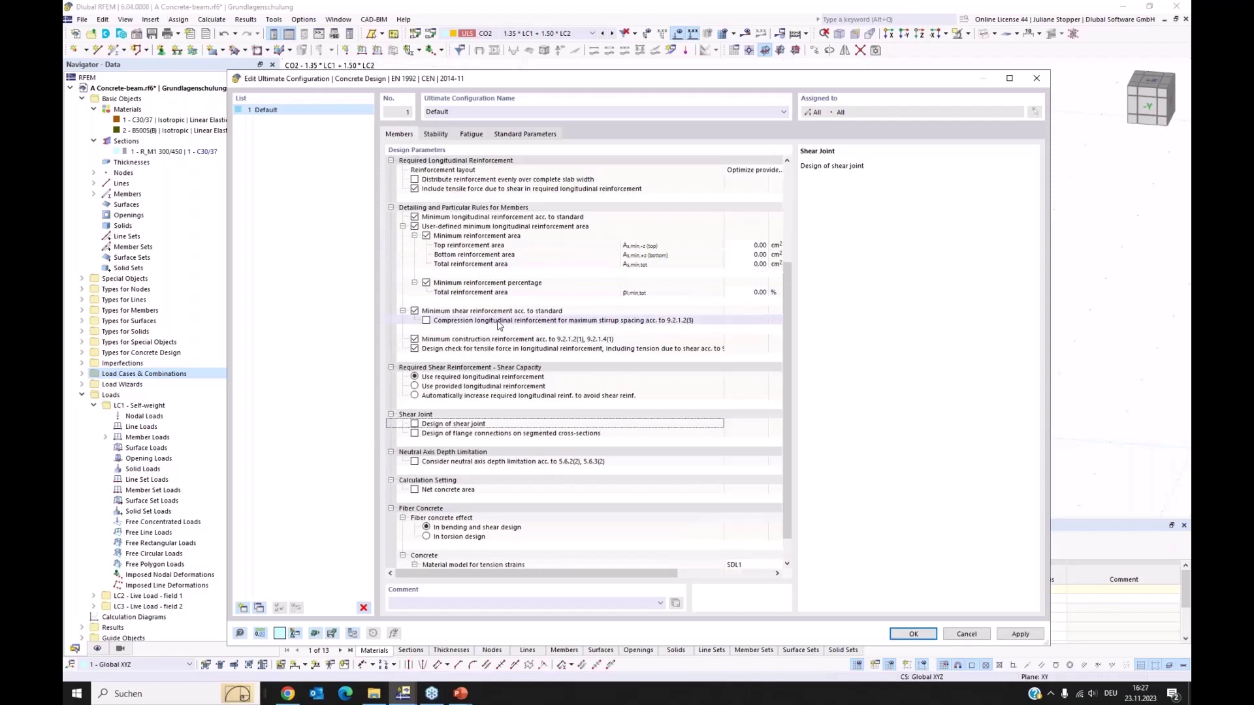
pyautogui.click(914, 634)
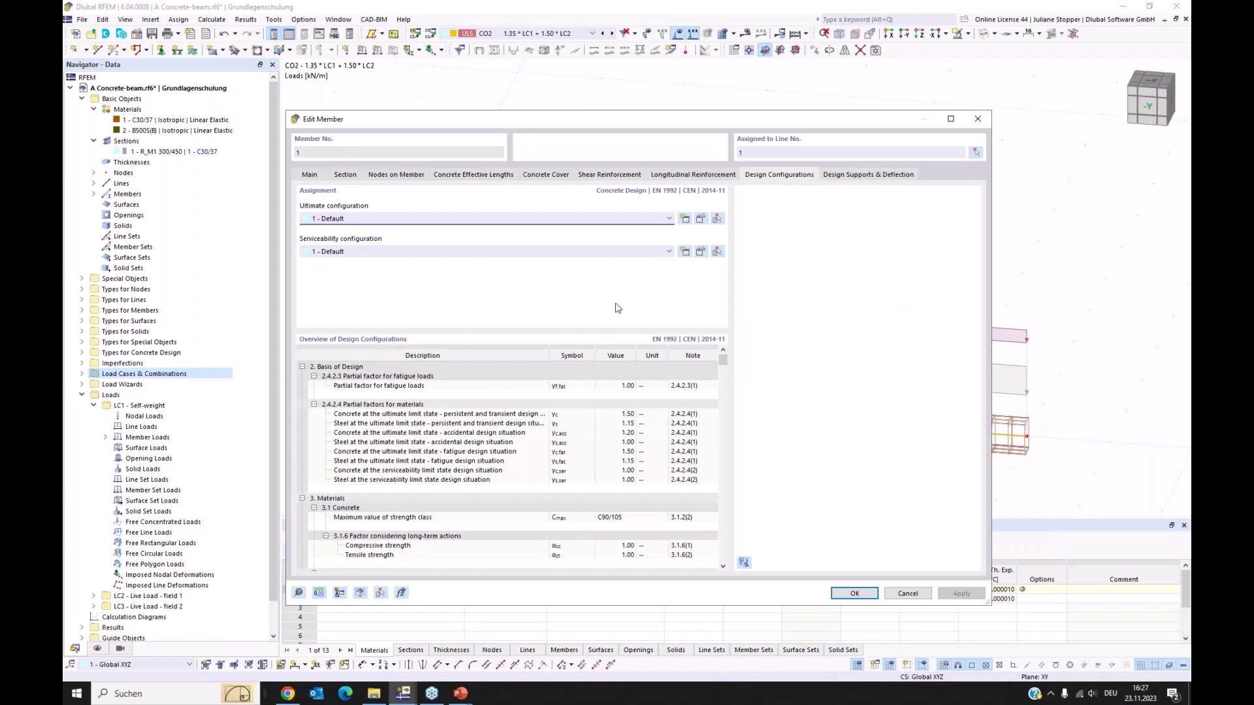
# Create a concrete design support at the member start with monolithic connection, no inner support and no y/y-axis deflection design
pyautogui.click(858, 176)
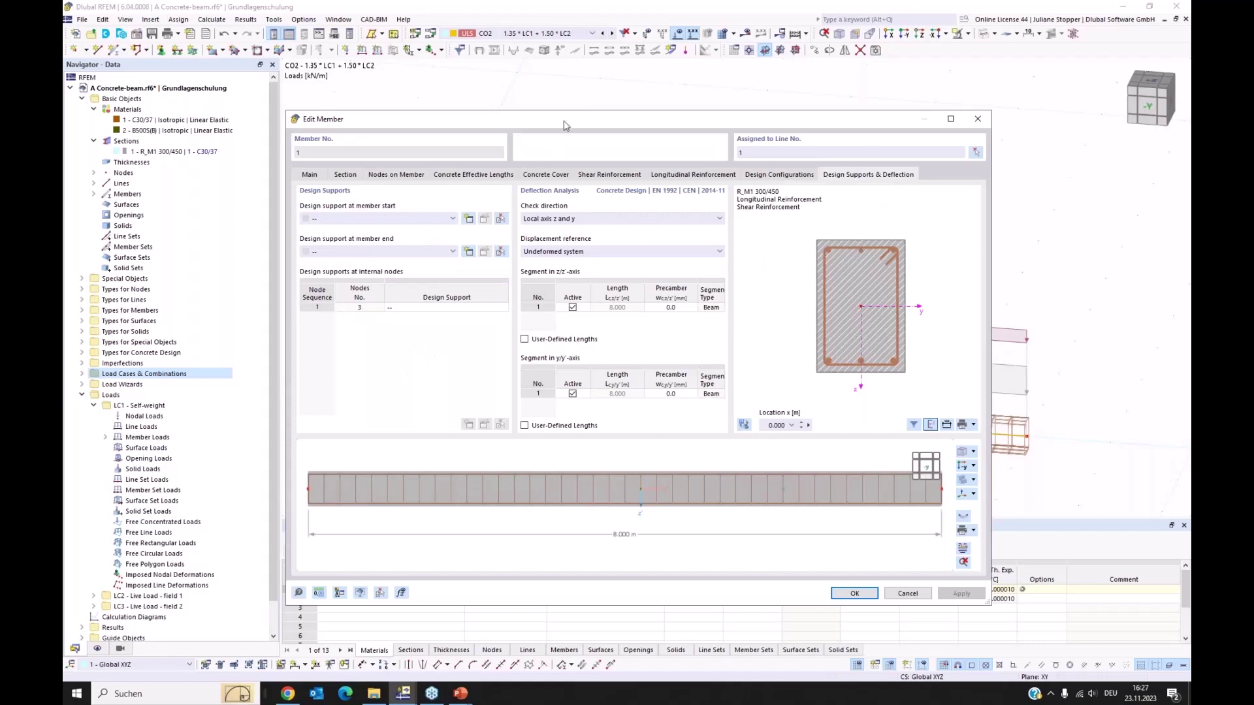
pyautogui.moveTo(566, 125); pyautogui.dragTo(604, 264)
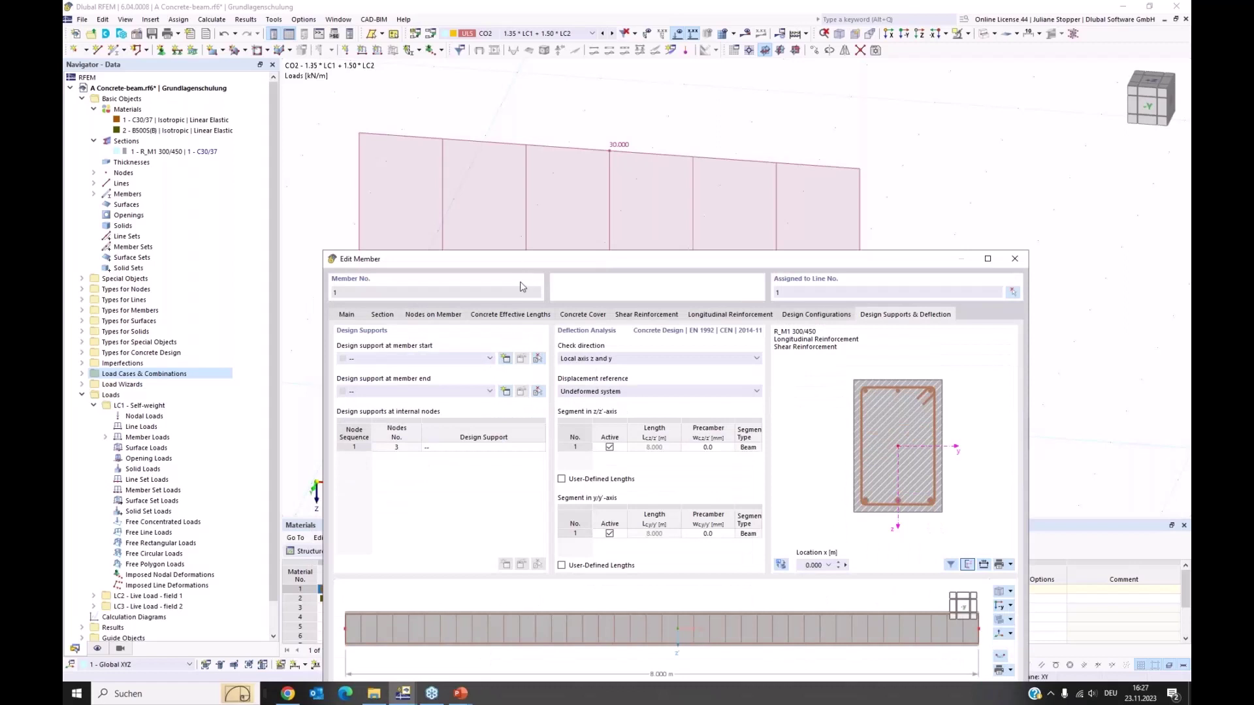
pyautogui.click(506, 360)
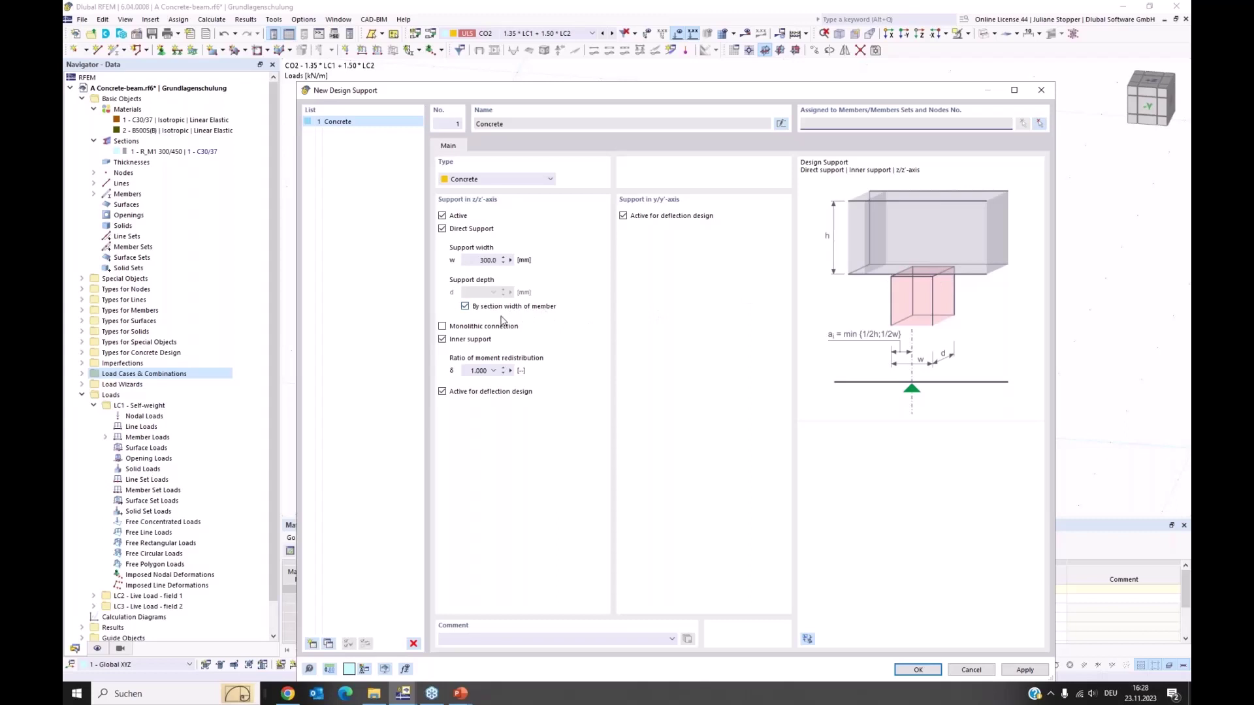
pyautogui.click(442, 326)
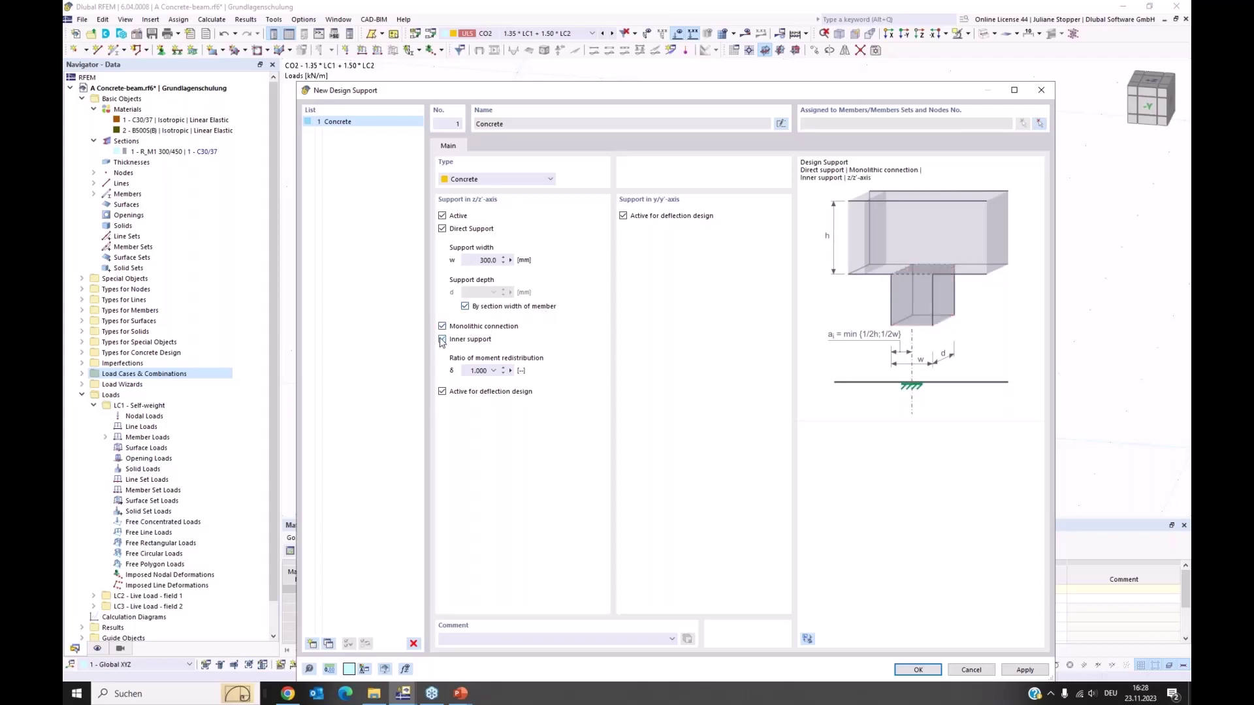
pyautogui.click(482, 341)
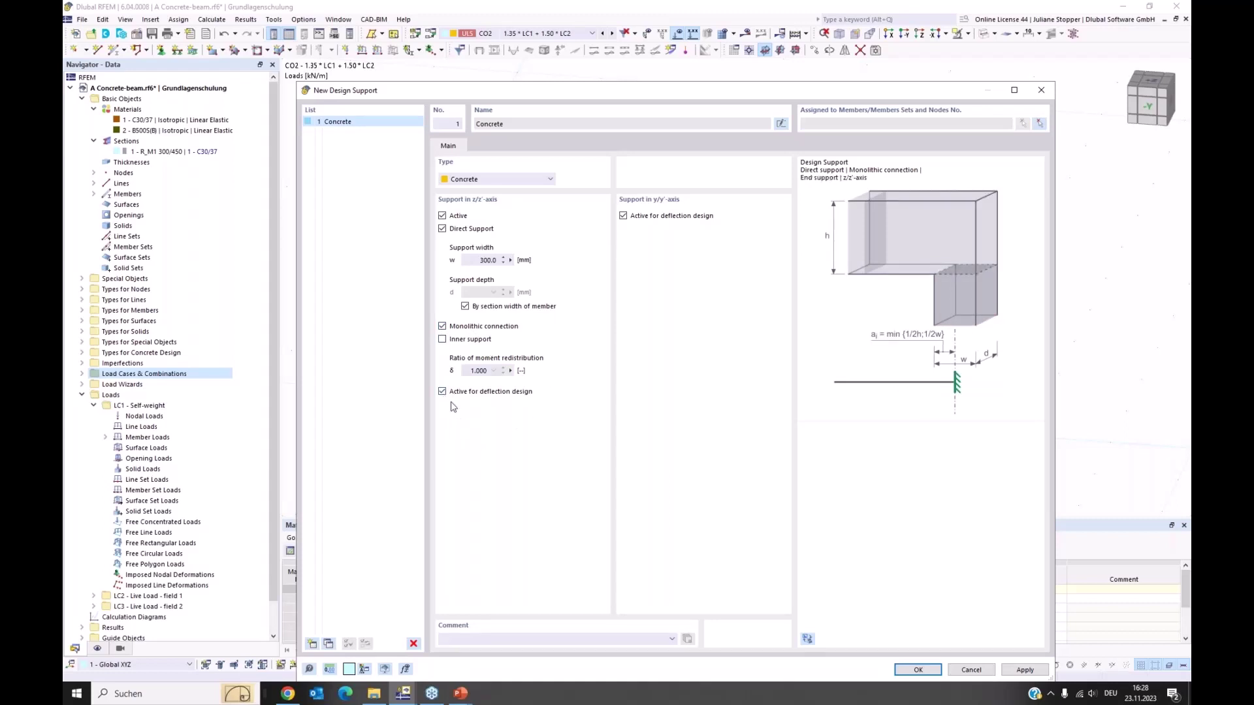
pyautogui.click(622, 216)
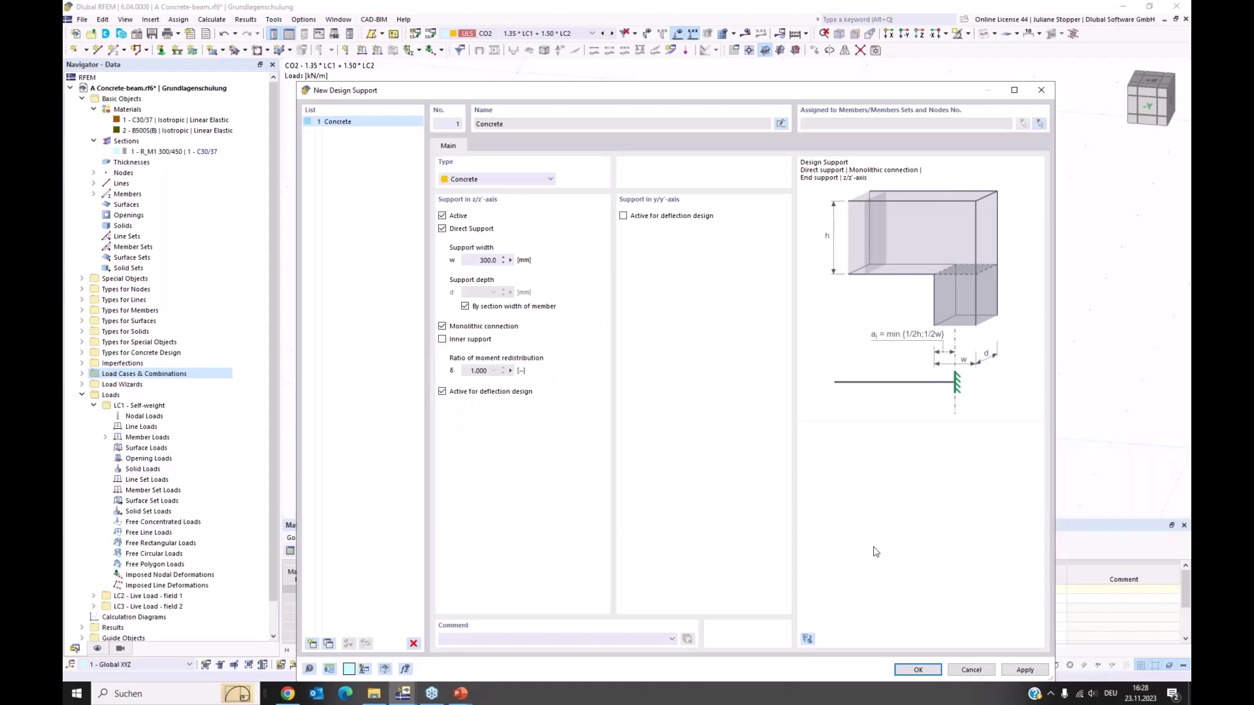
pyautogui.click(918, 669)
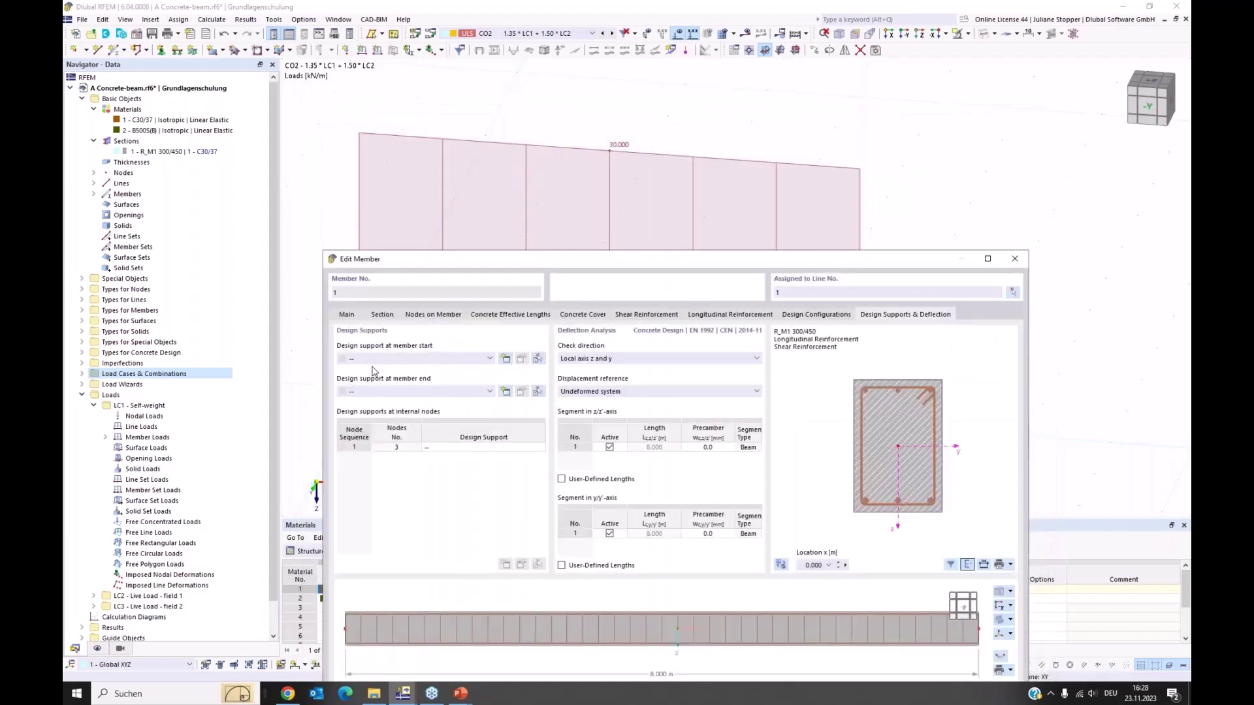
# Create a second concrete design support at internal node 3, excluded from y/y-axis deflection design, and confirm the member edits
pyautogui.moveTo(529, 261); pyautogui.dragTo(530, 123)
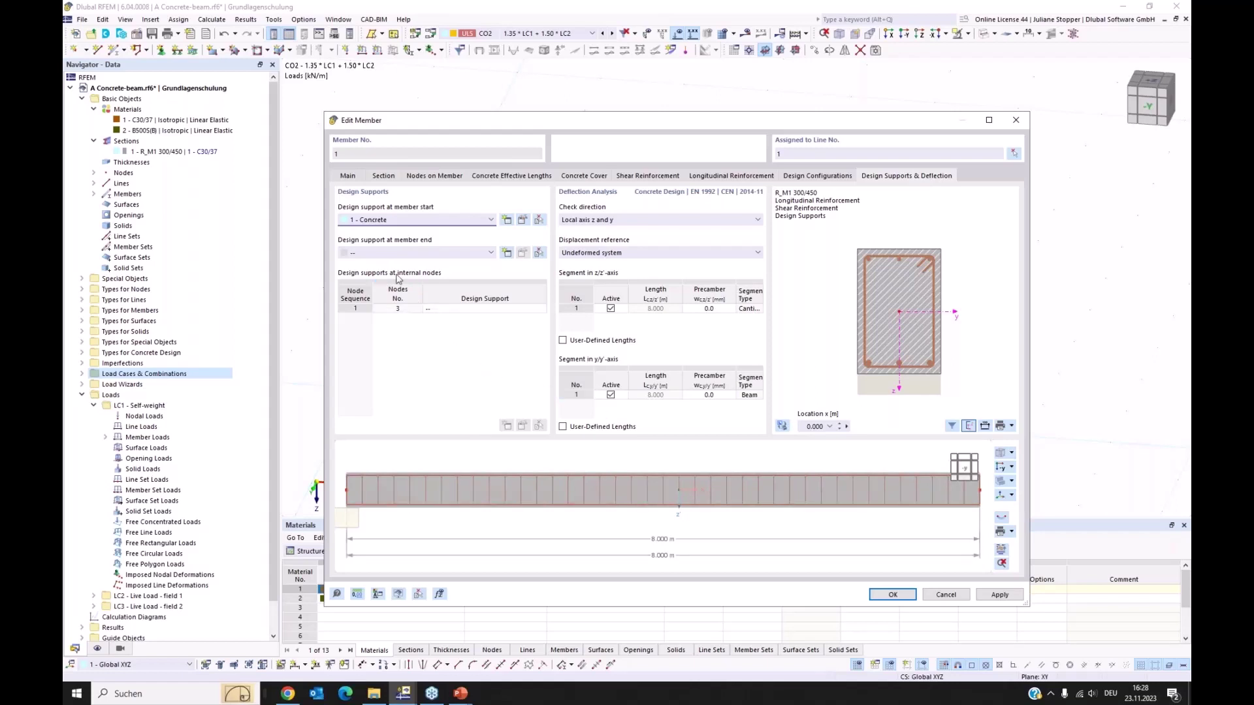
pyautogui.click(461, 313)
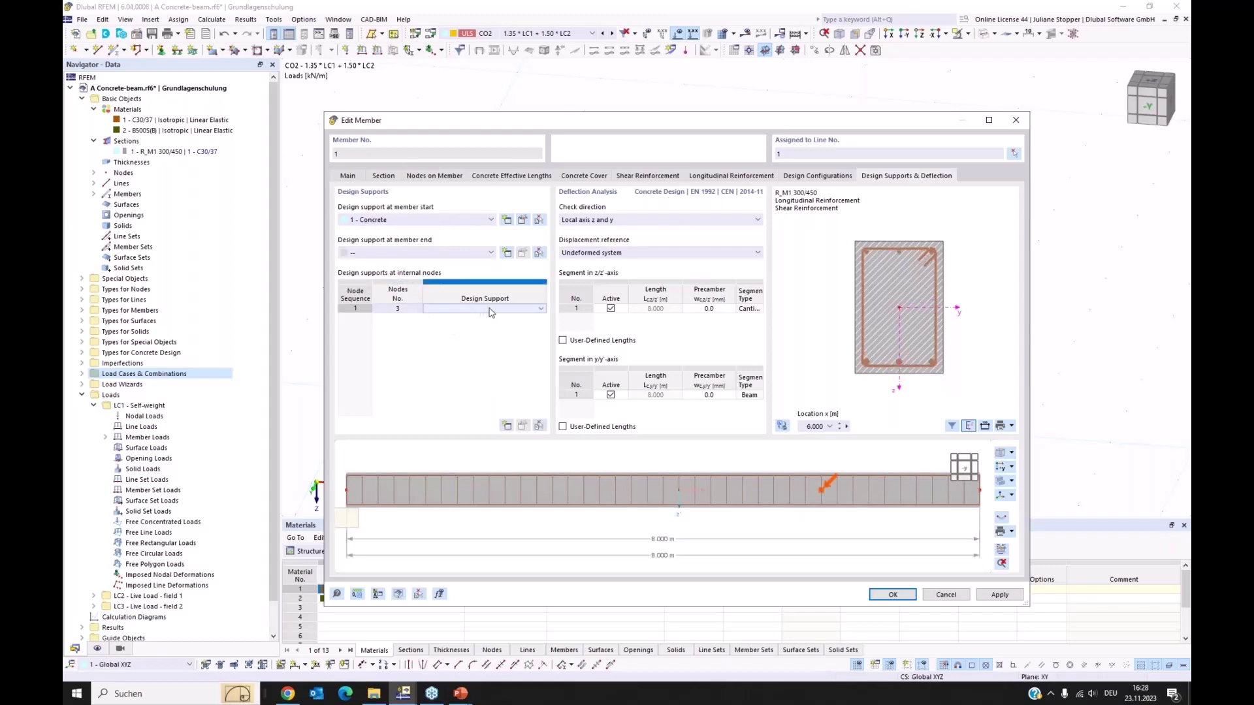
pyautogui.click(487, 311)
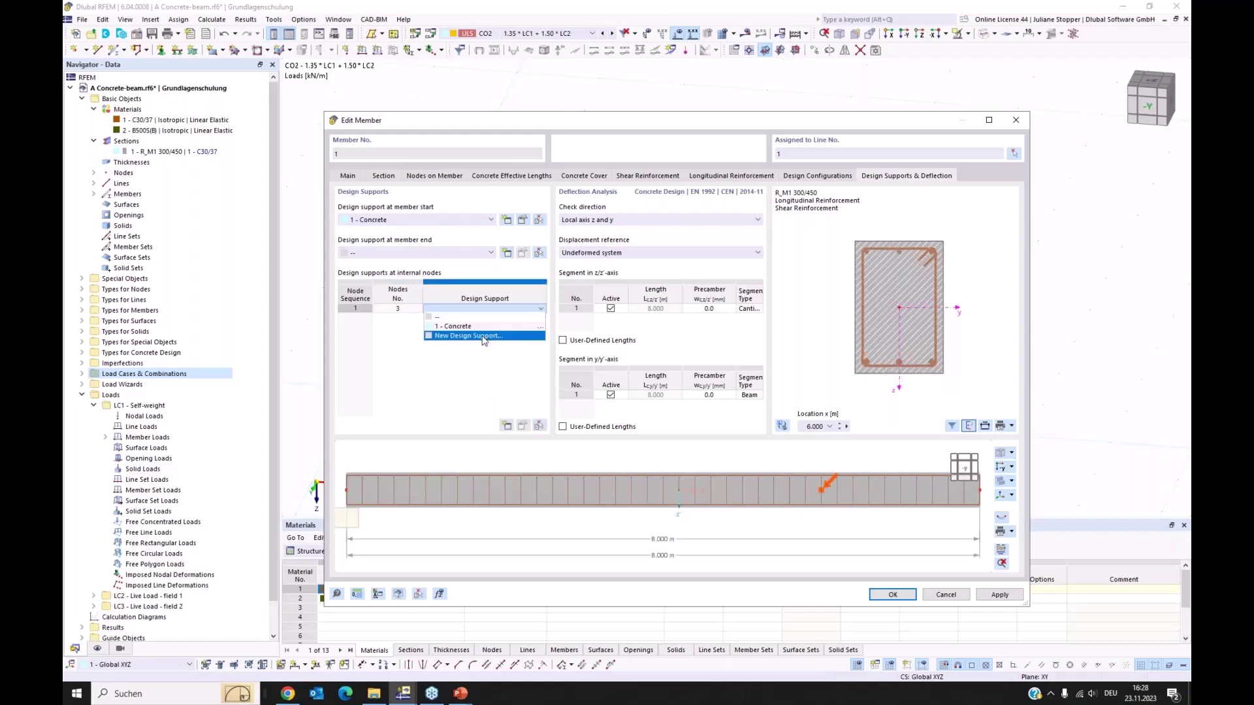
pyautogui.click(484, 337)
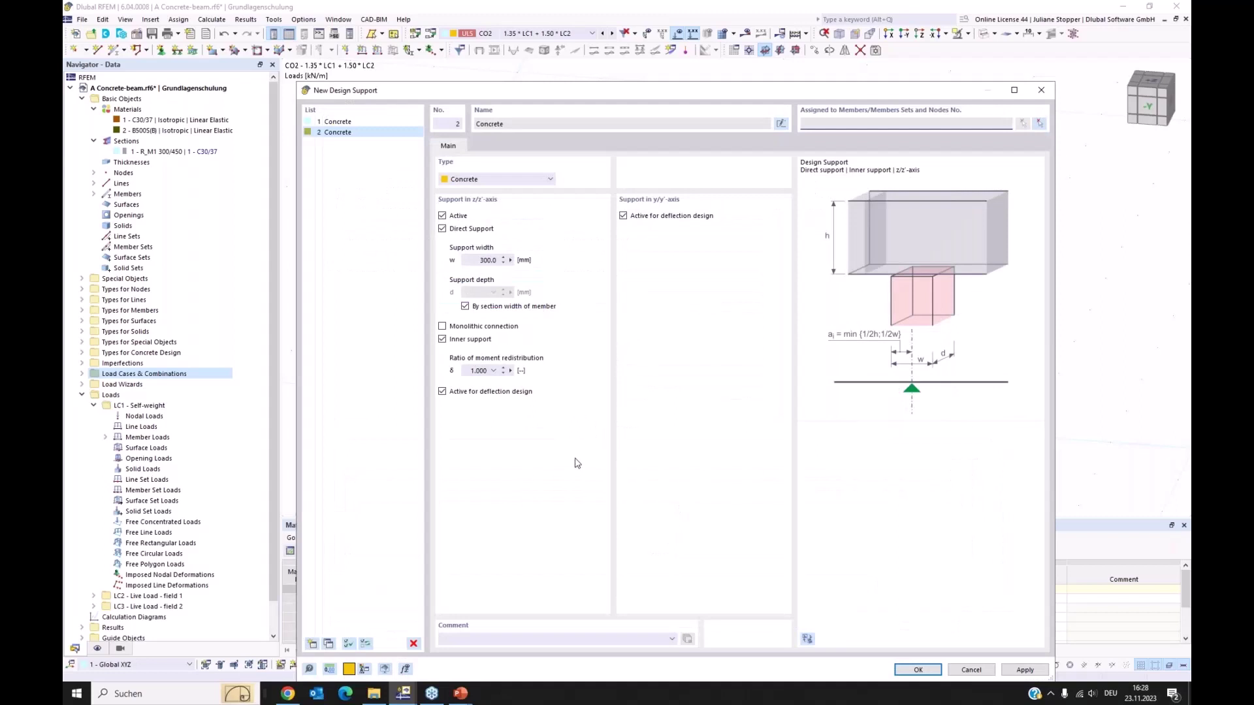
pyautogui.click(624, 216)
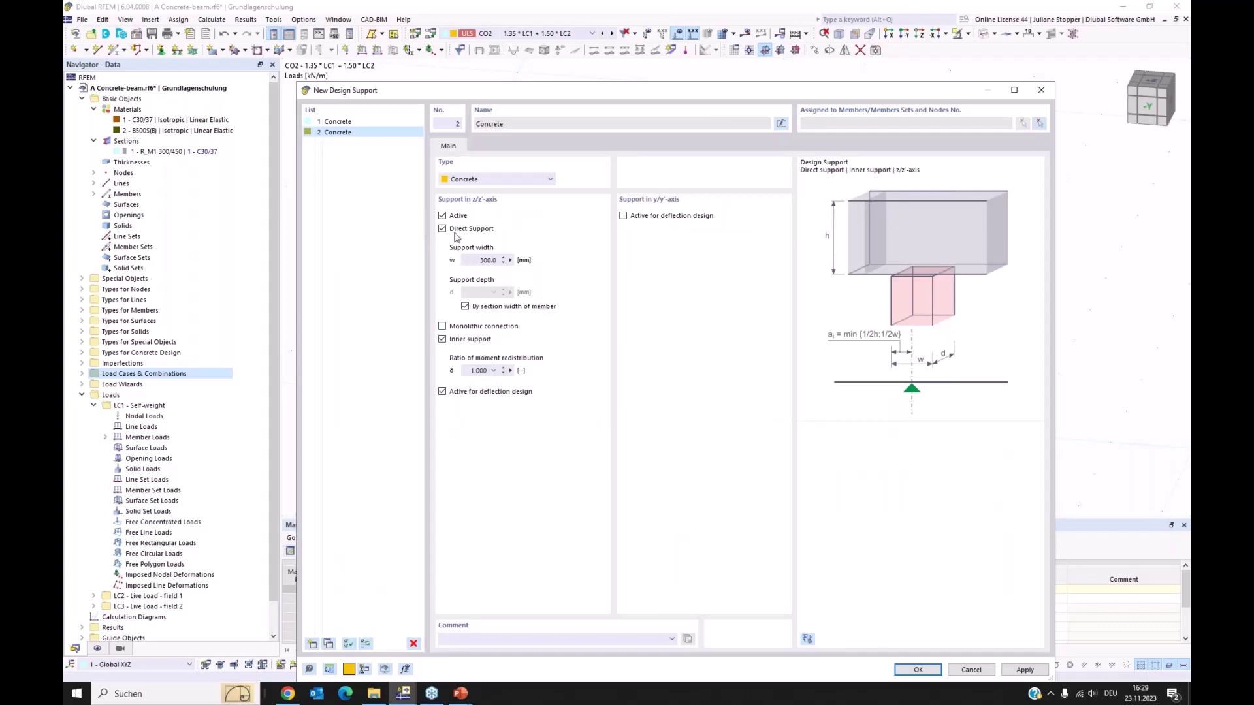
pyautogui.click(916, 670)
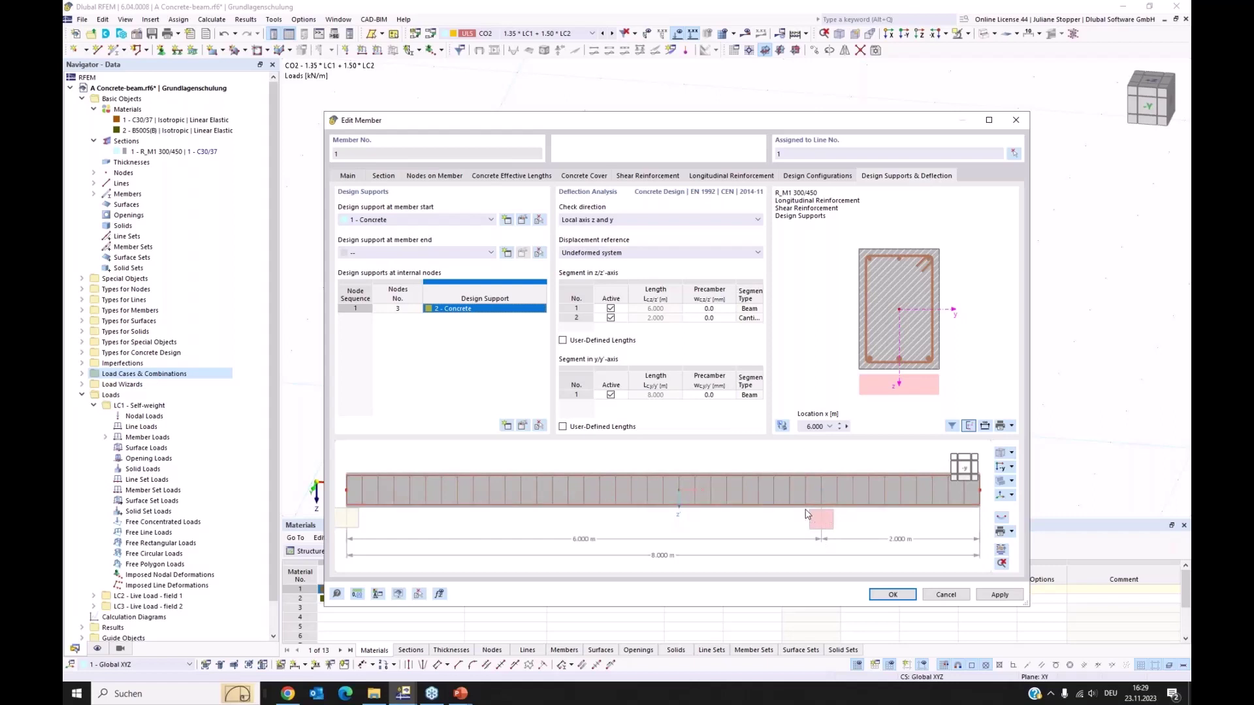
pyautogui.click(893, 596)
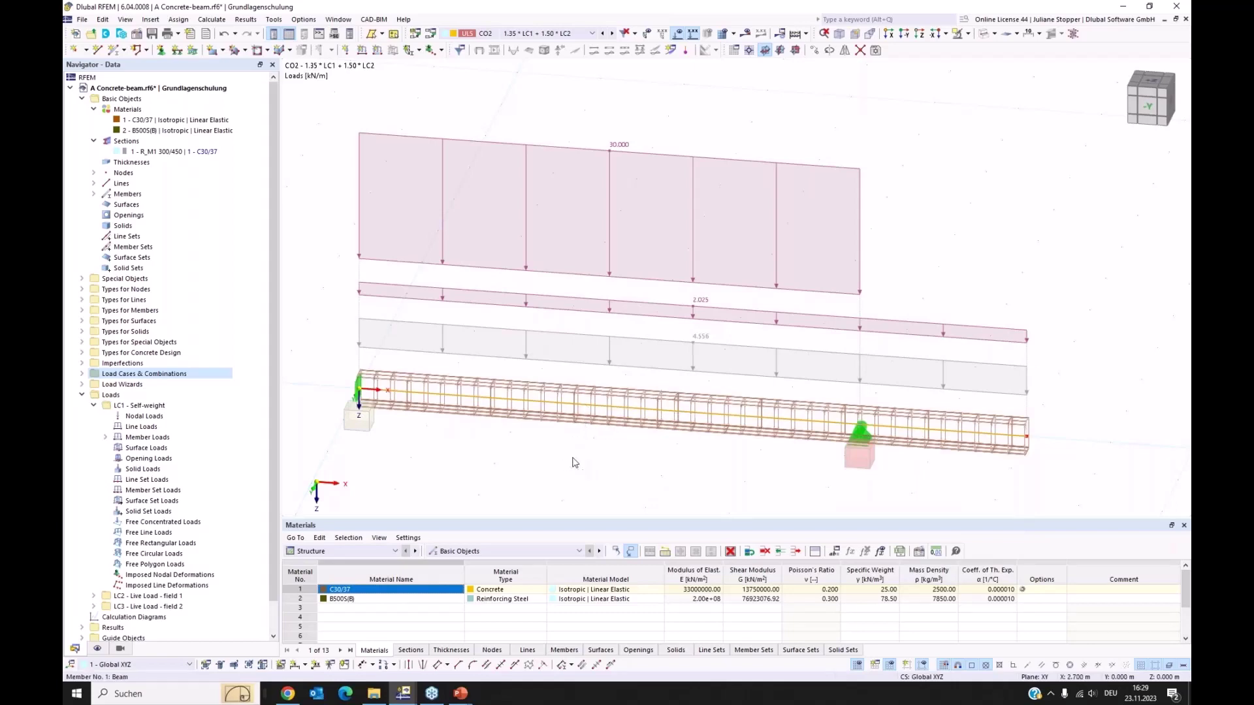
# Examine the reinforcement layout of the beam and its graphics print options, then close the member without changes
pyautogui.doubleClick(574, 462)
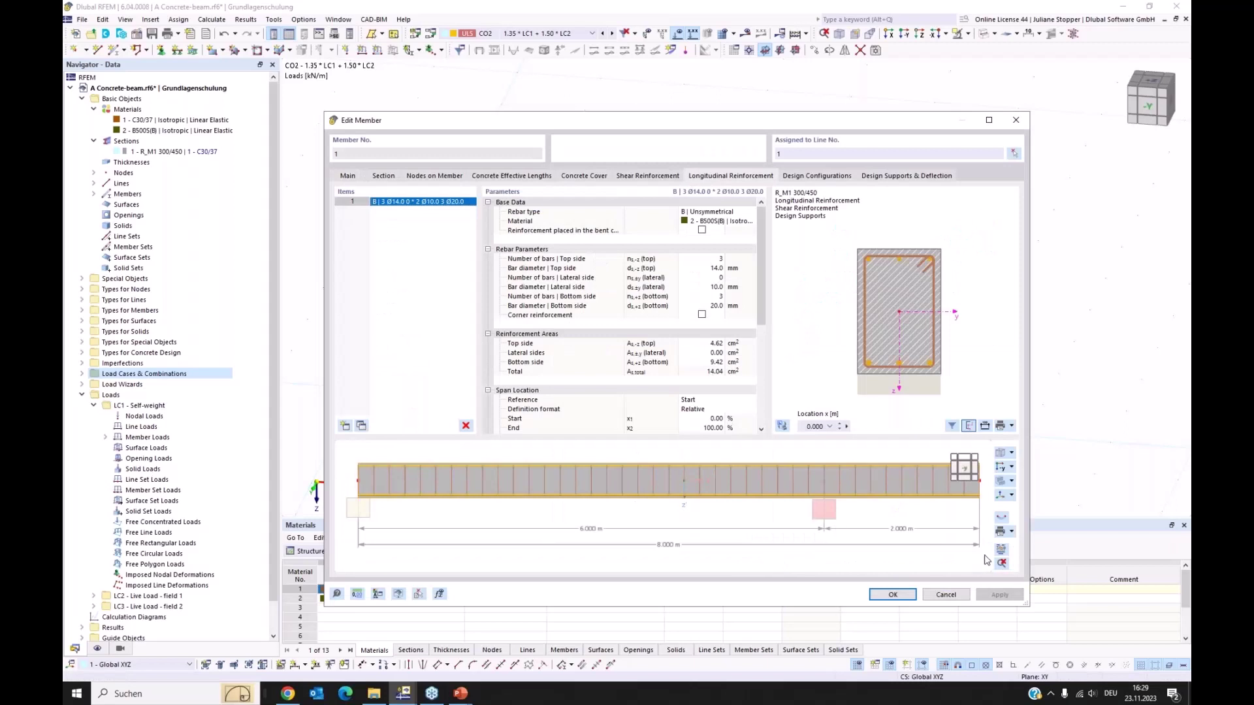
pyautogui.click(1002, 551)
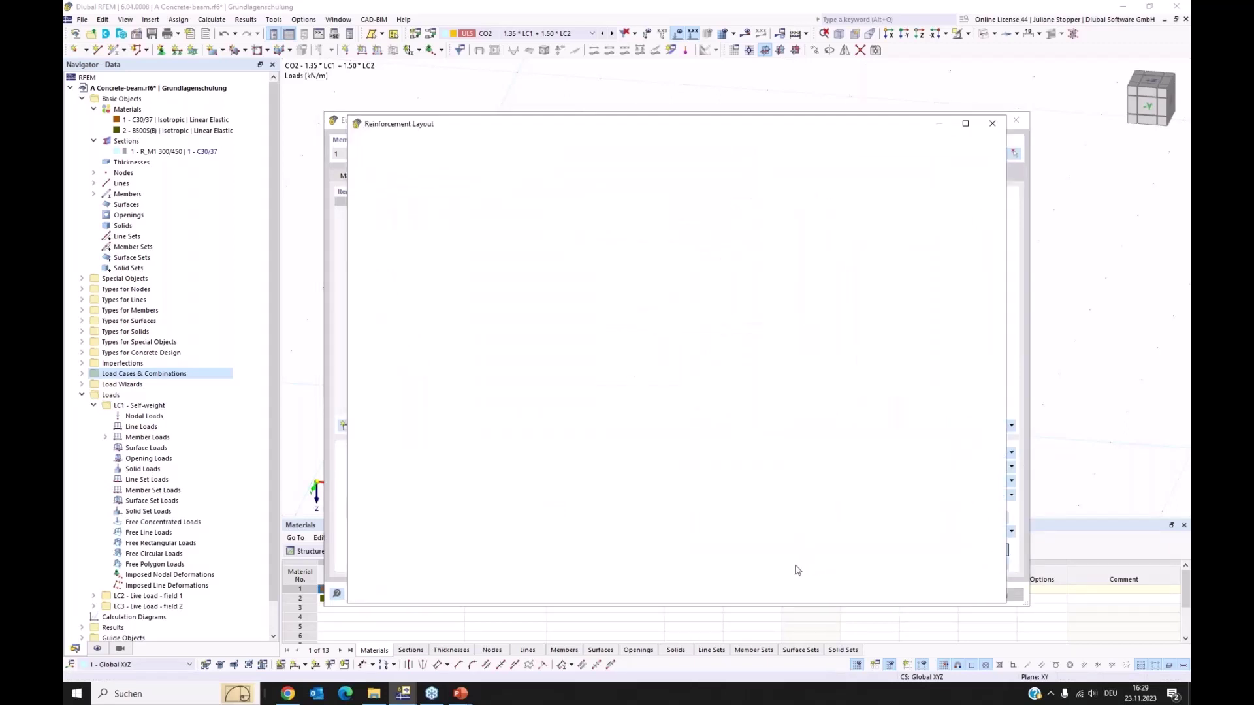
pyautogui.moveTo(715, 130); pyautogui.dragTo(708, 79)
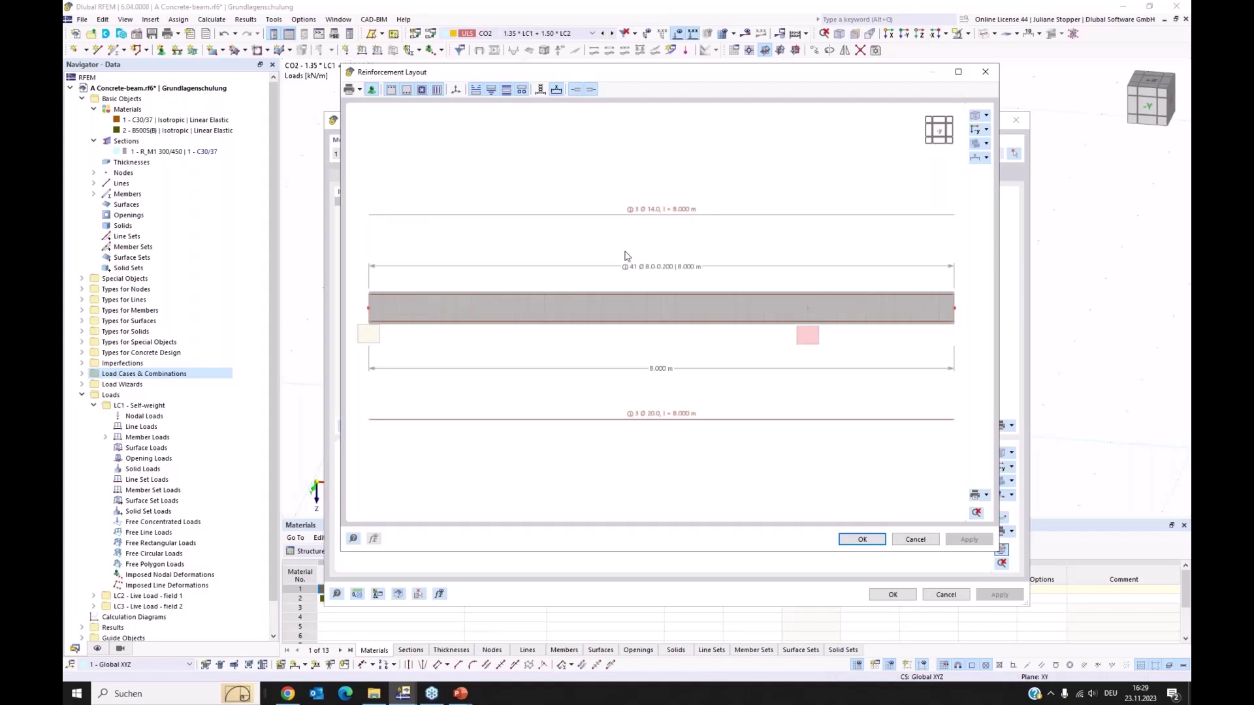
pyautogui.click(987, 496)
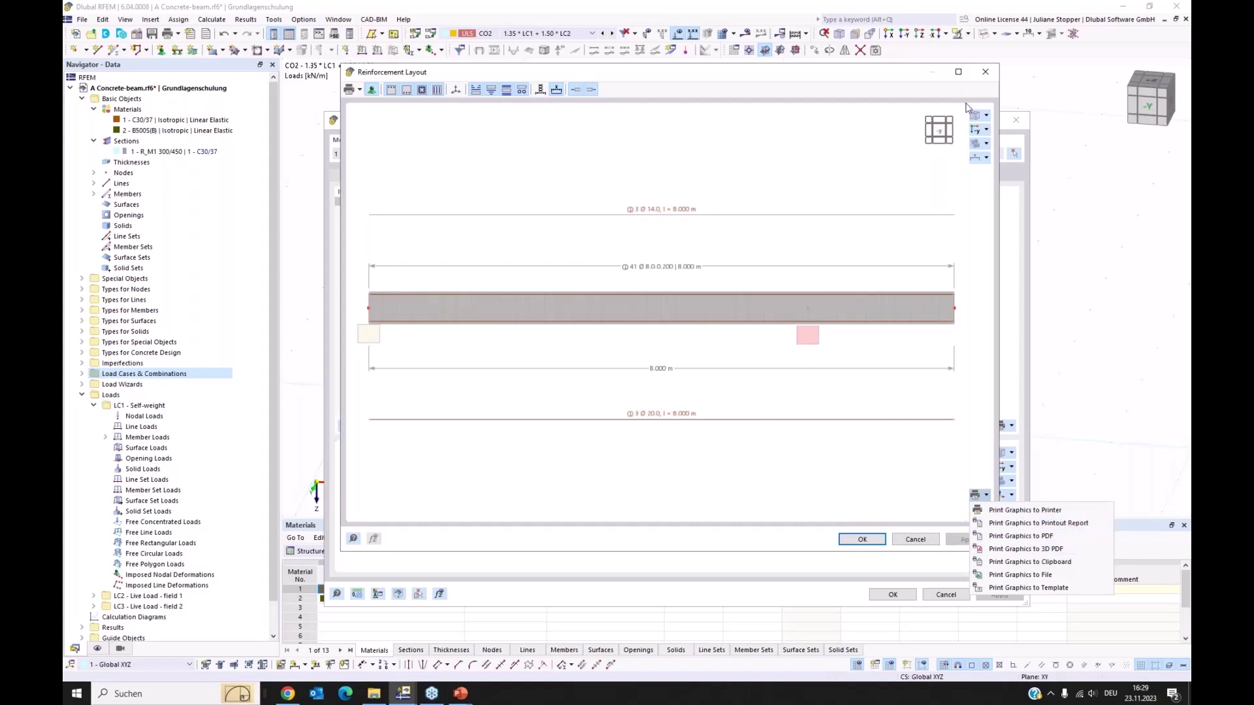
pyautogui.click(986, 75)
pyautogui.click(986, 75)
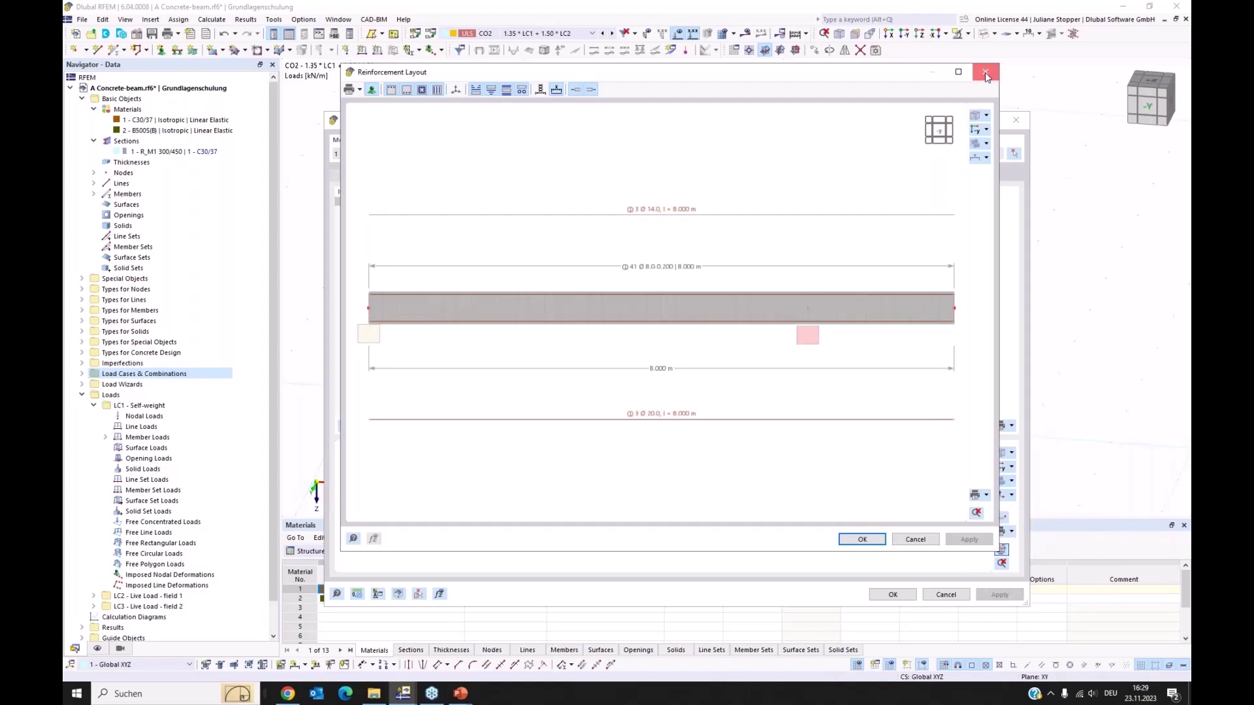
pyautogui.click(945, 595)
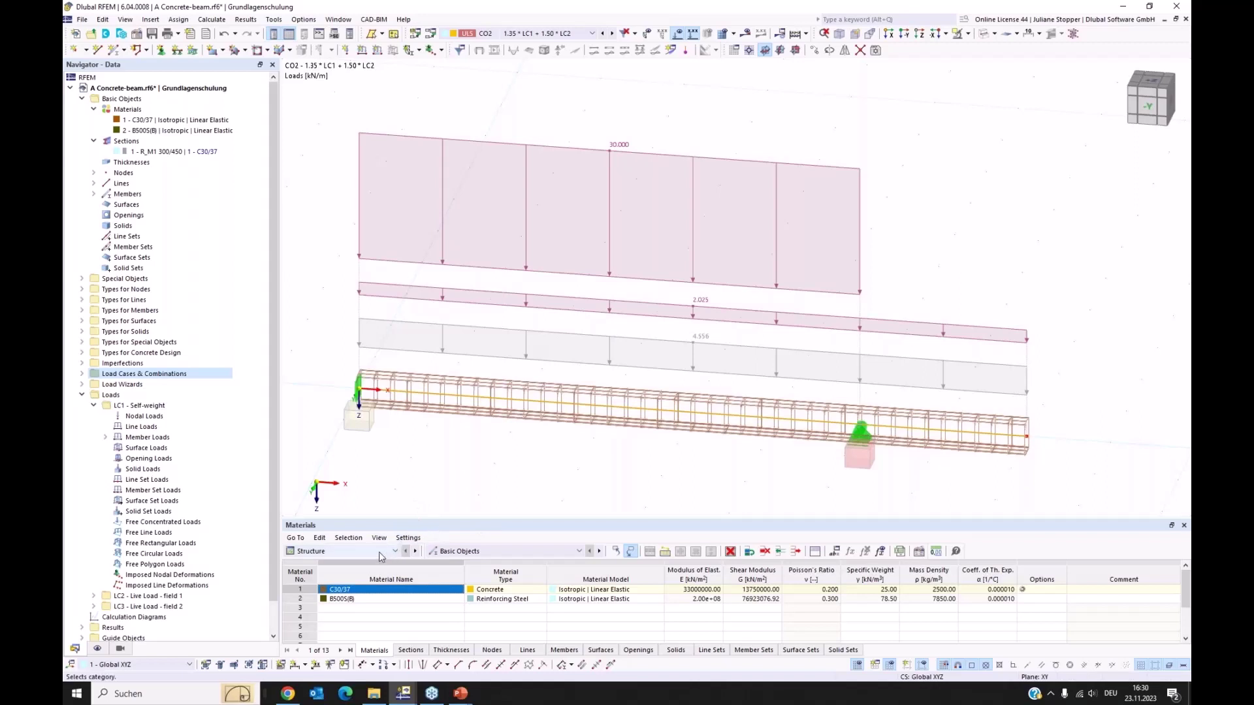
# Show the Concrete Design input data and exclude the SLS - Frequent design situation DS3 from design
pyautogui.click(369, 554)
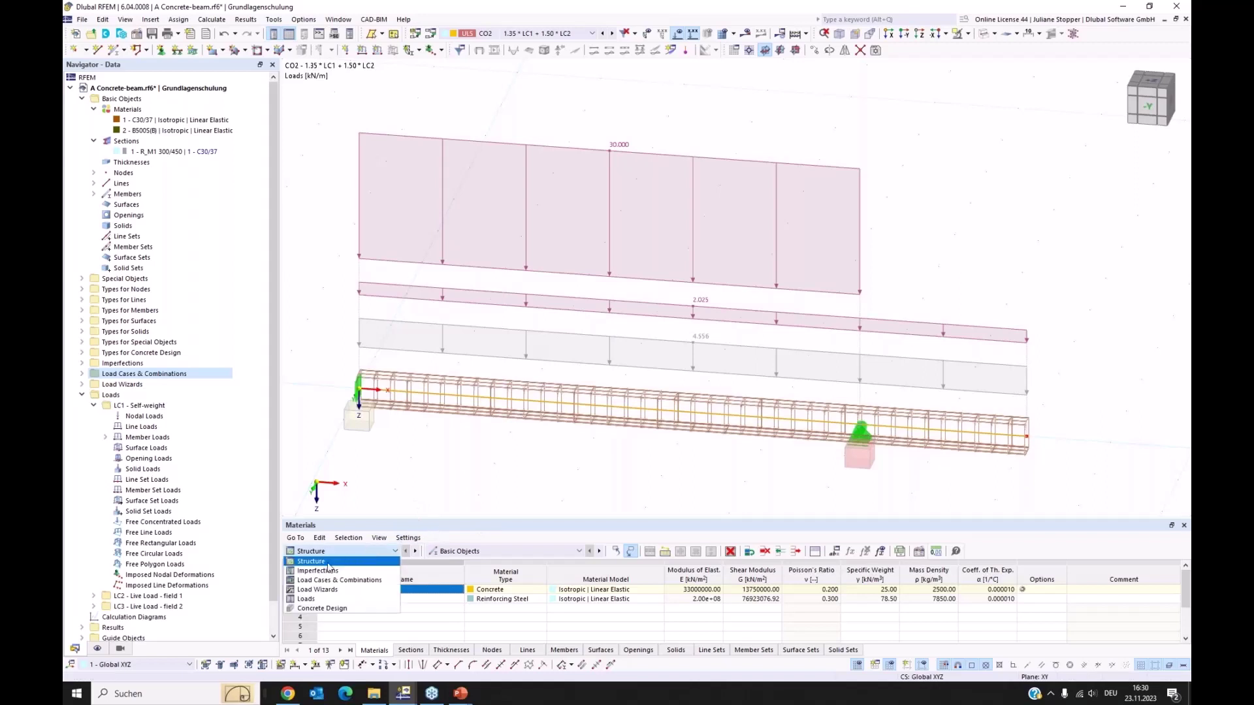
pyautogui.click(326, 608)
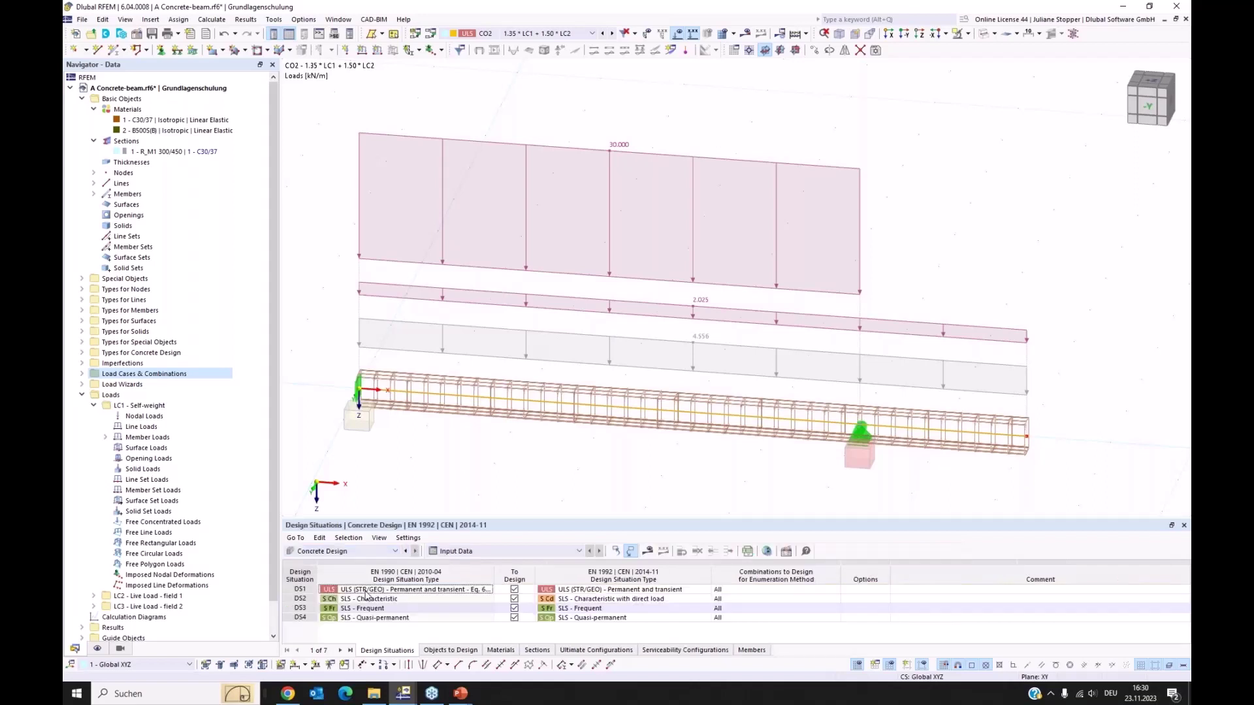
pyautogui.moveTo(498, 519); pyautogui.dragTo(508, 453)
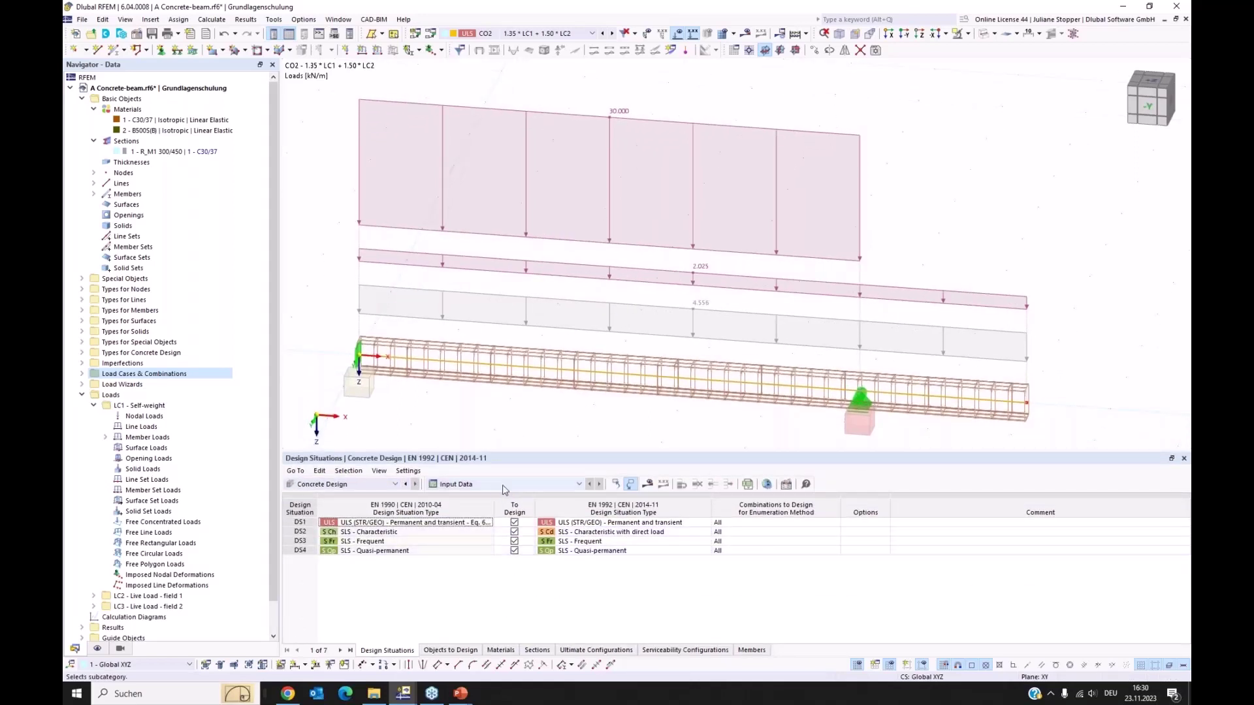
pyautogui.click(514, 542)
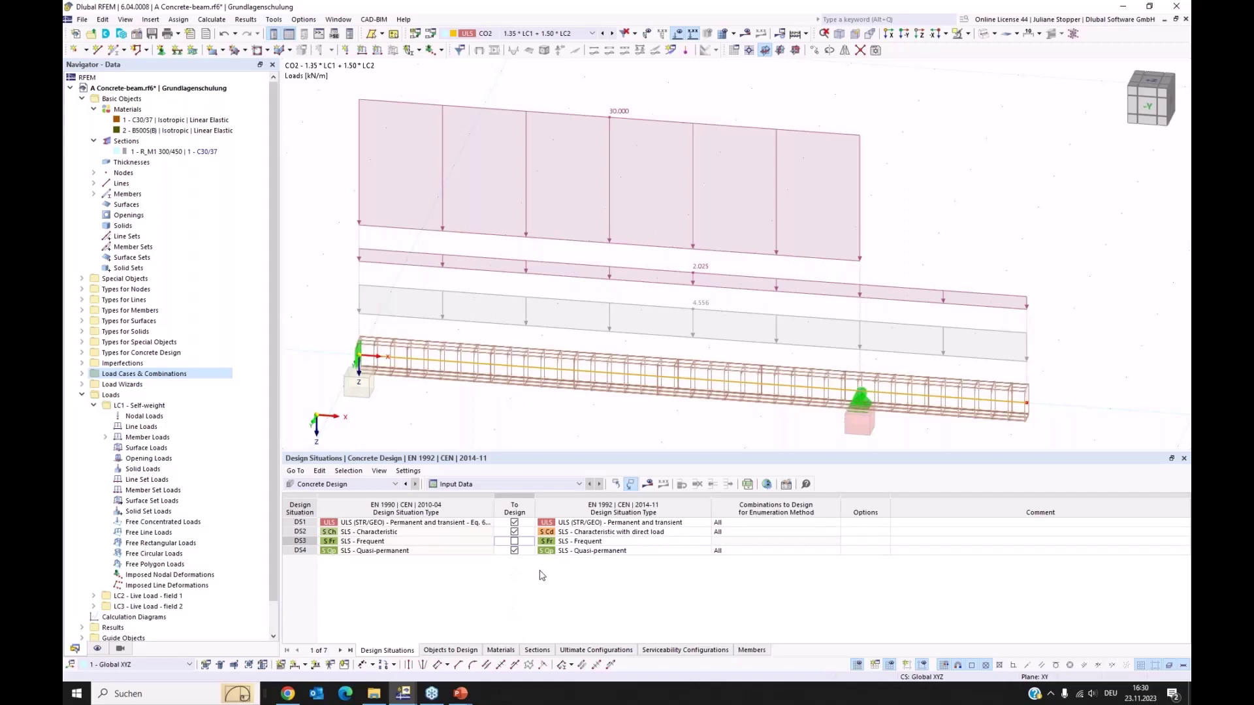
# Check the objects to design and run the Concrete Design calculation
pyautogui.click(456, 651)
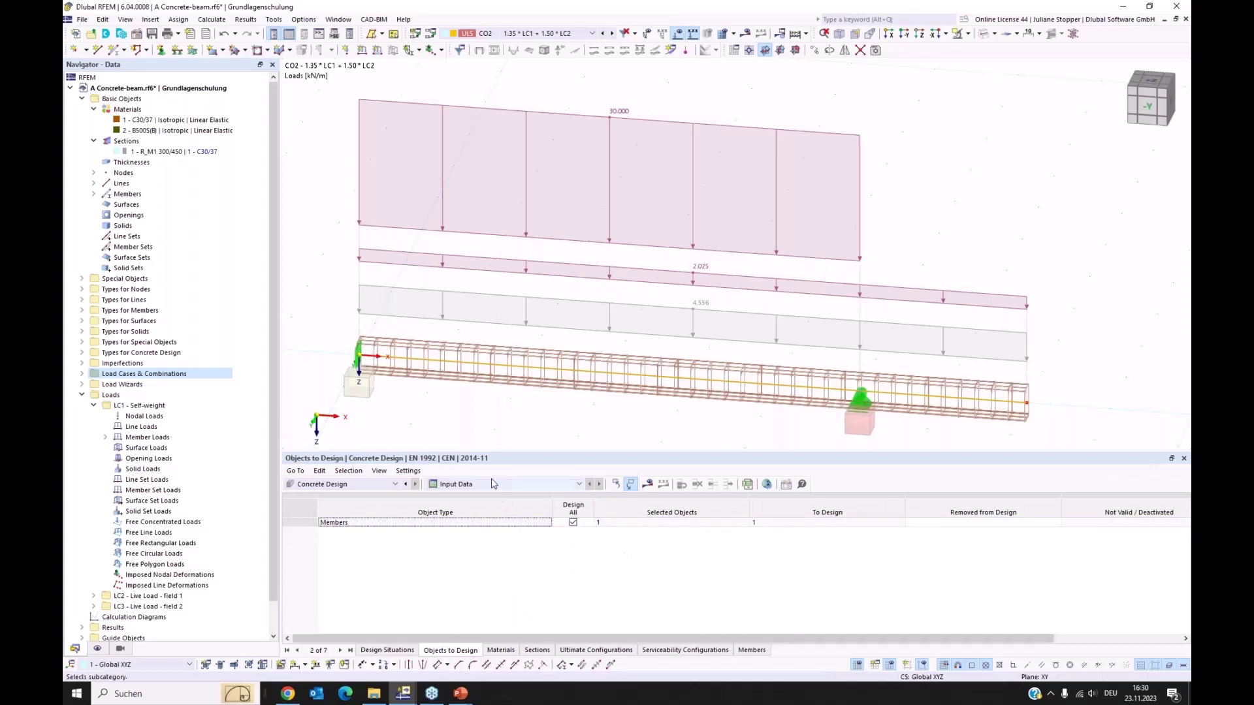
pyautogui.click(649, 487)
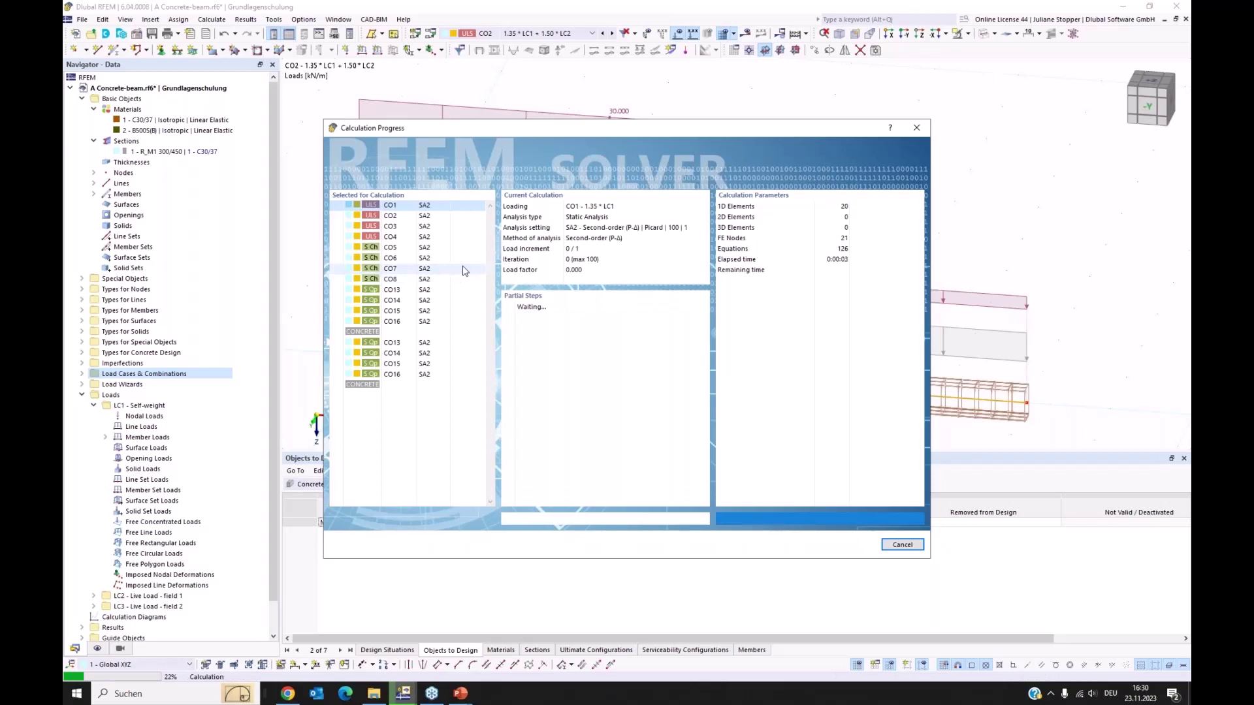
pyautogui.moveTo(507, 129); pyautogui.dragTo(651, 92)
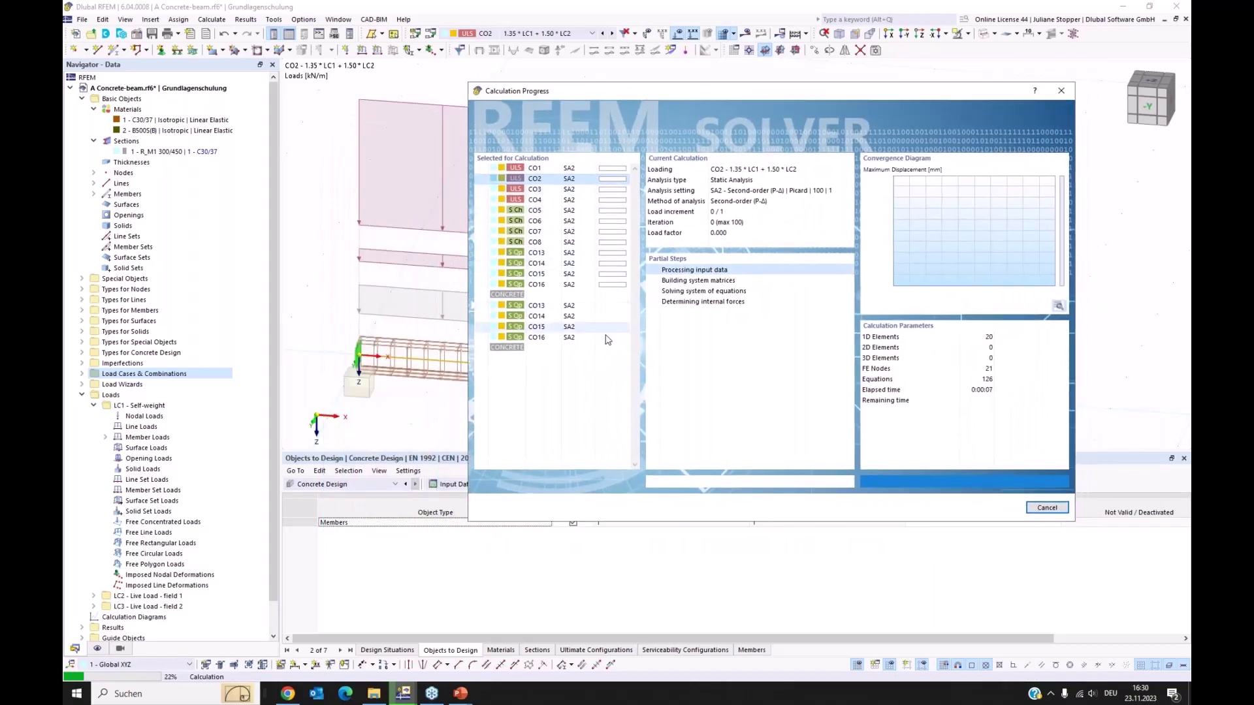
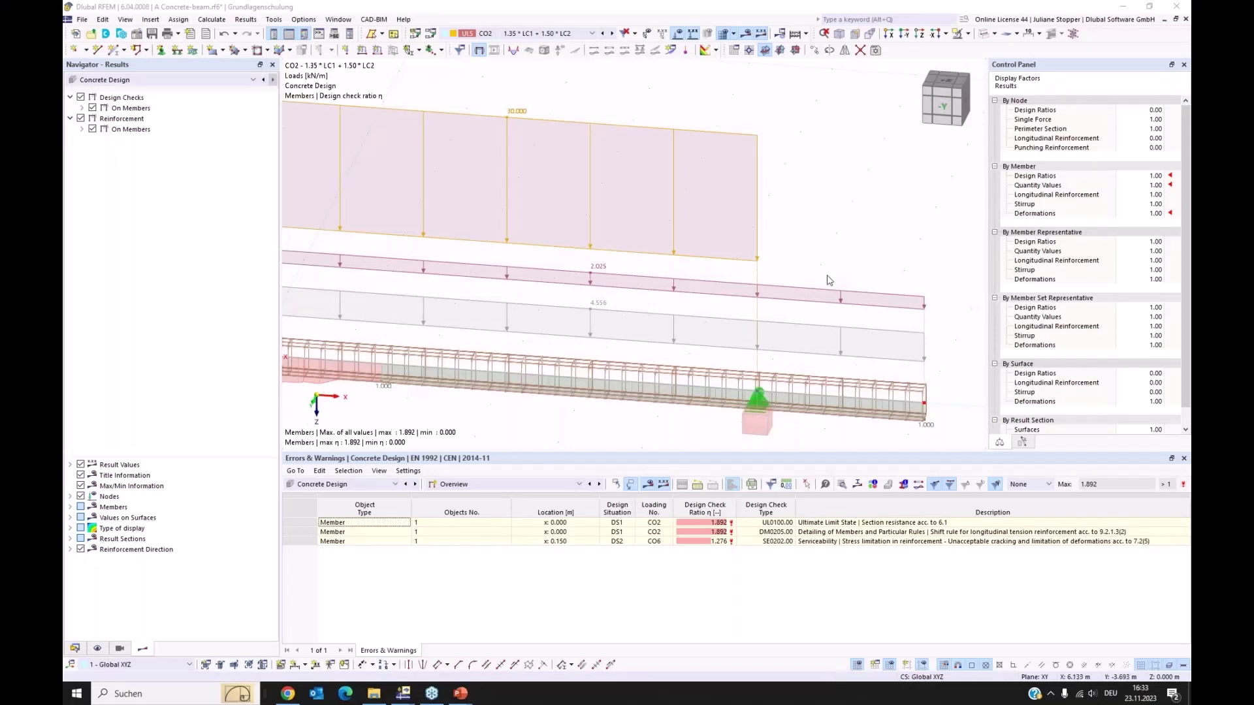
# Enlarge the model view and show the beam's design check results in the -Y direction
pyautogui.click(280, 404)
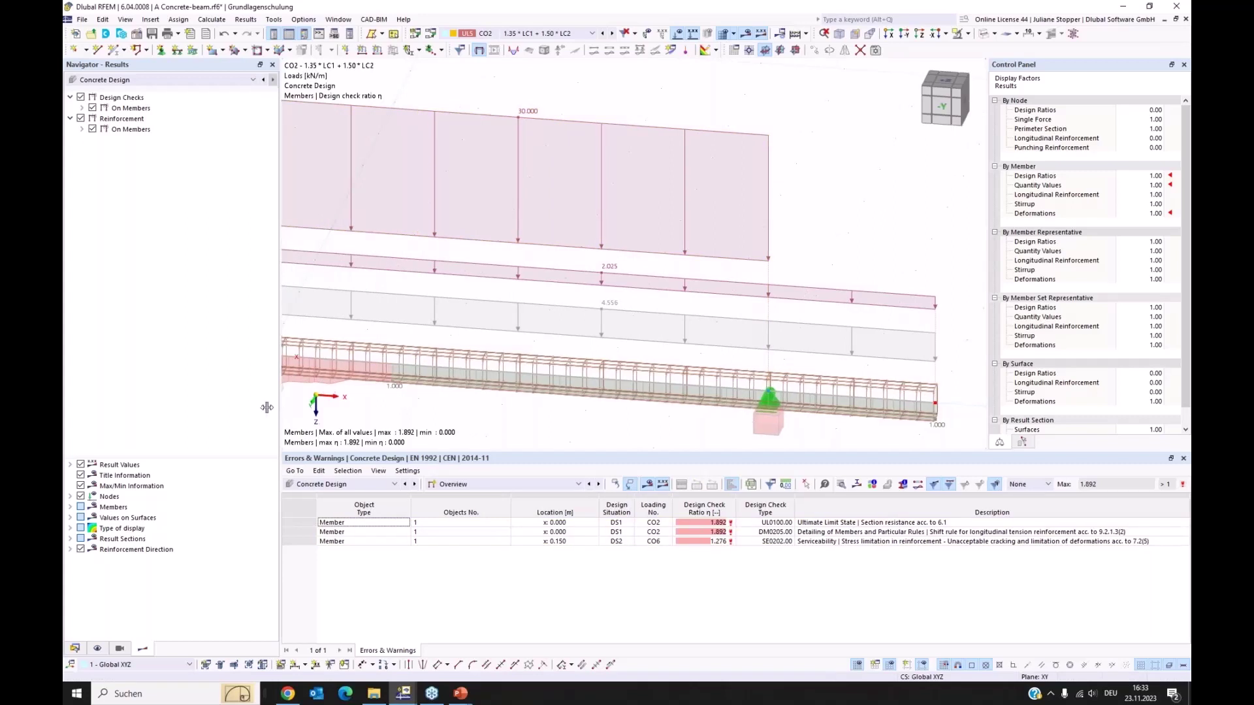
pyautogui.moveTo(280, 406); pyautogui.dragTo(232, 404)
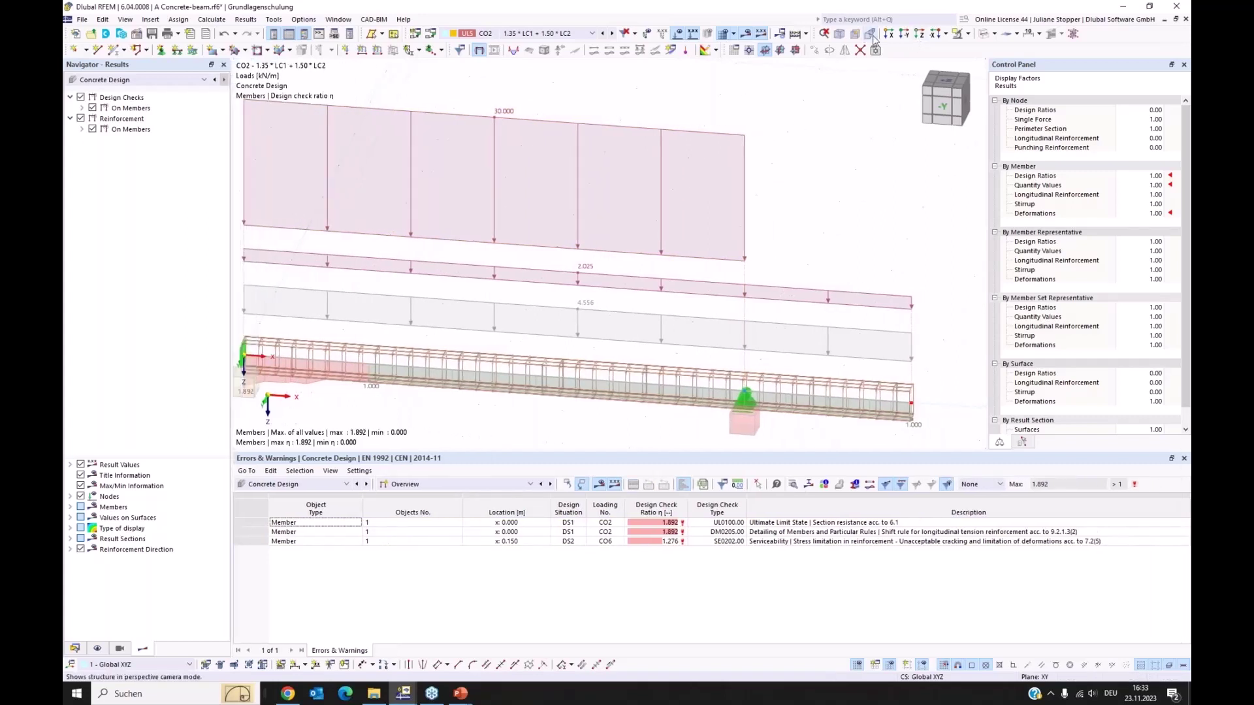
pyautogui.keyDown('ctrl'); pyautogui.moveTo(855, 177); pyautogui.dragTo(784, 199, button='middle'); pyautogui.keyUp('ctrl')
pyautogui.scroll(-1, 710, 403)
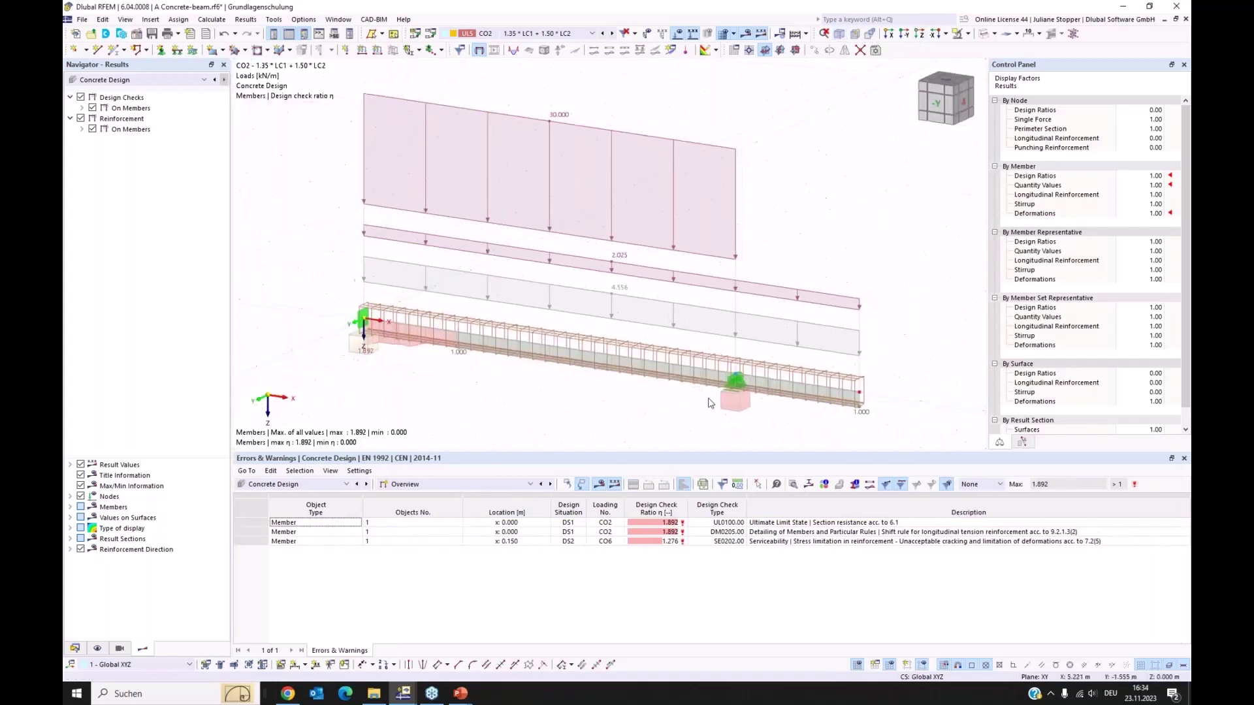
pyautogui.click(903, 34)
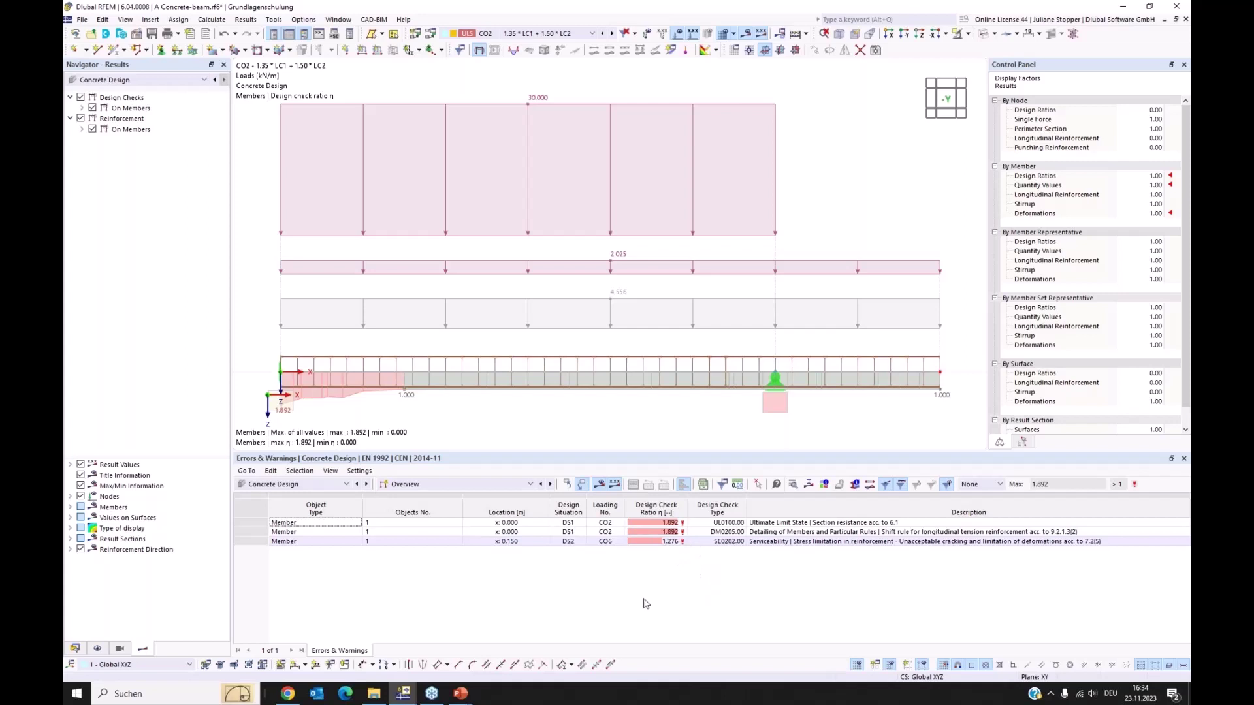
# List the design ratios on members by design situation and enlarge the results table
pyautogui.click(421, 484)
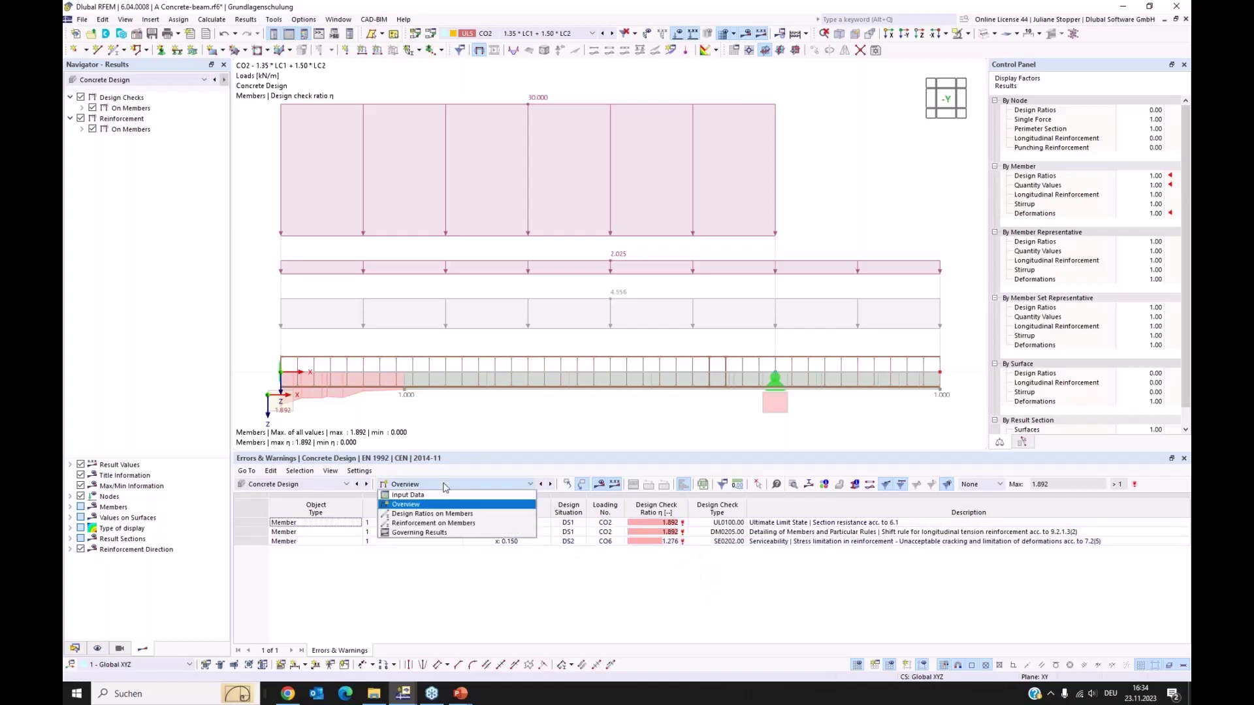
pyautogui.click(434, 515)
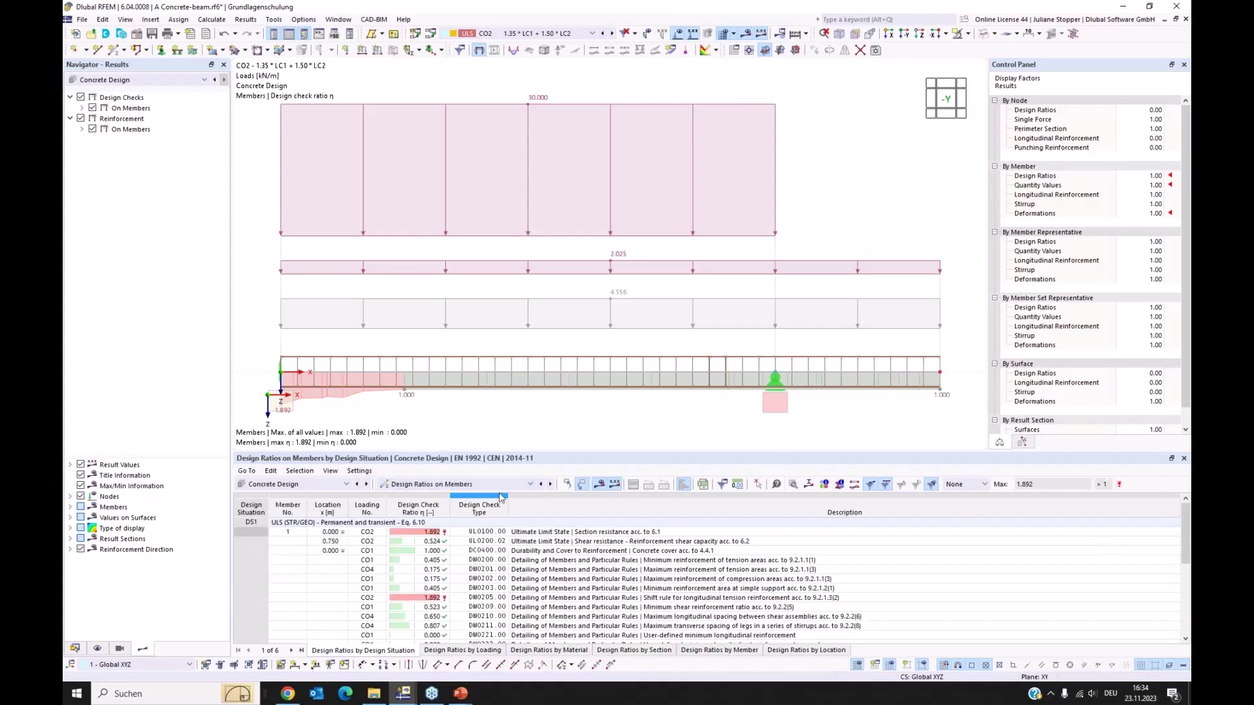
pyautogui.moveTo(514, 449); pyautogui.dragTo(519, 408)
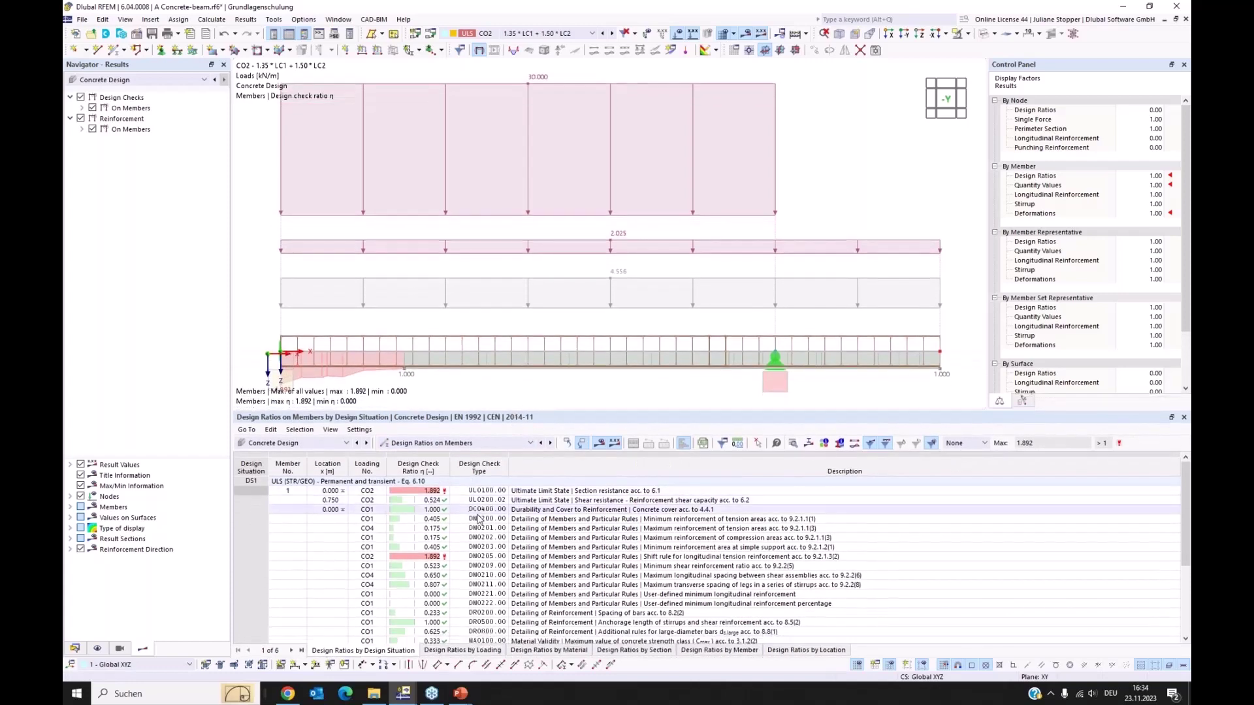
# Filter the design ratio table to ultimate and serviceability limit state checks, excluding durability and detailing checks, and reduce the table's height
pyautogui.scroll(-1, 513, 511)
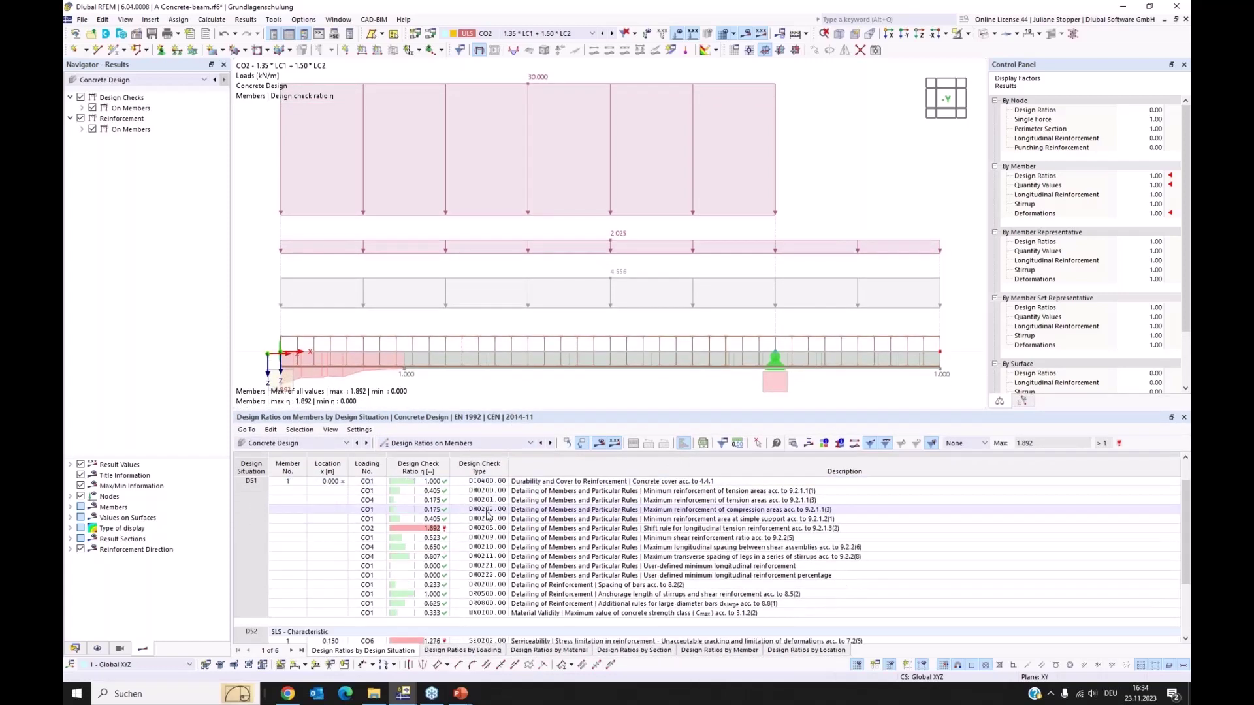
pyautogui.scroll(3, 488, 516)
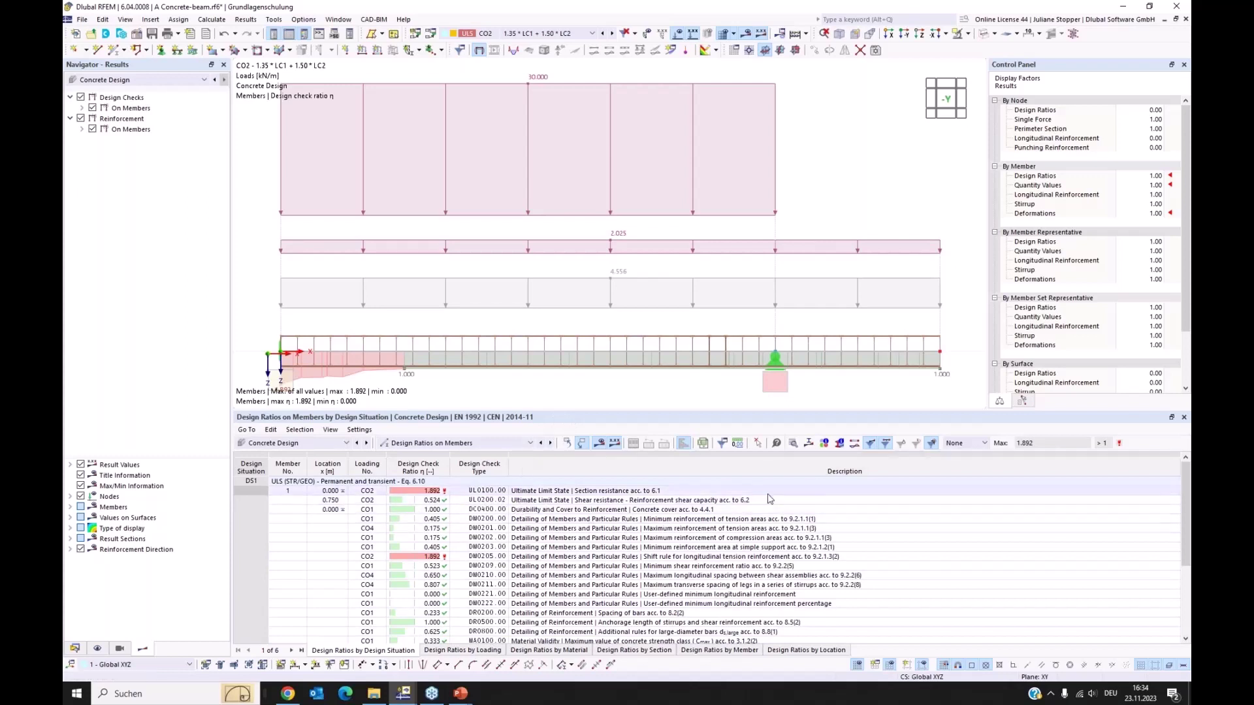
pyautogui.click(856, 447)
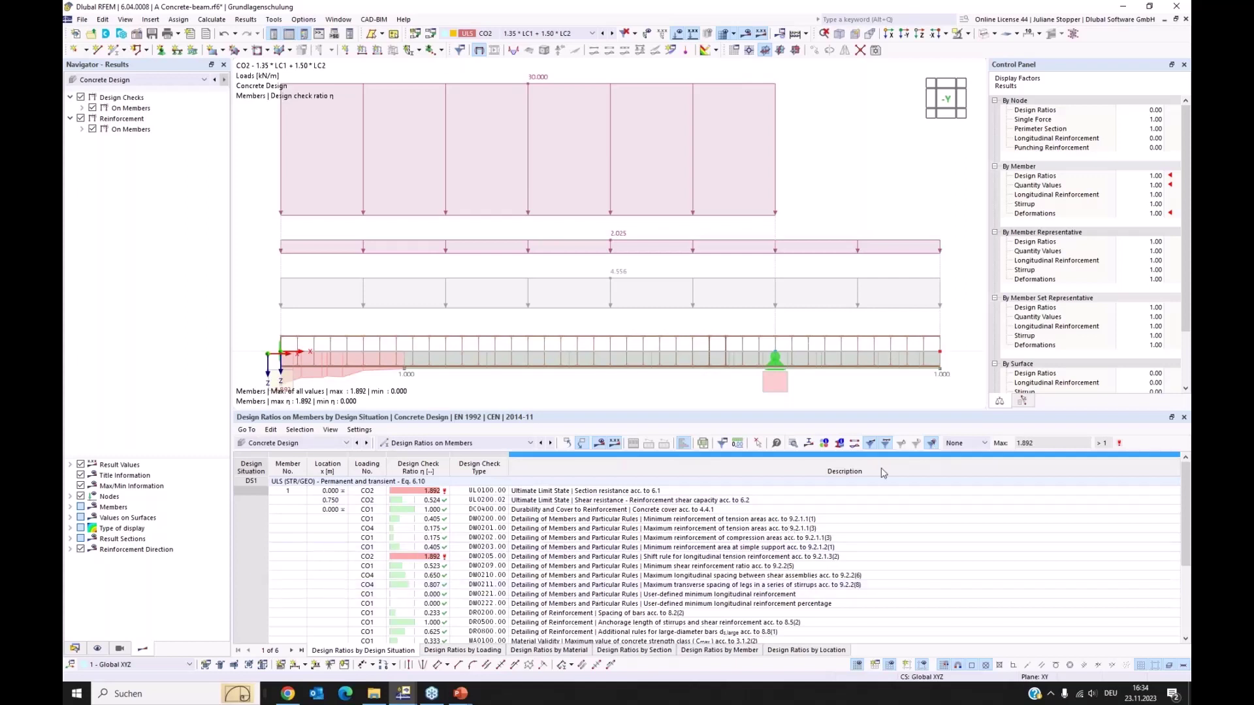
pyautogui.click(932, 444)
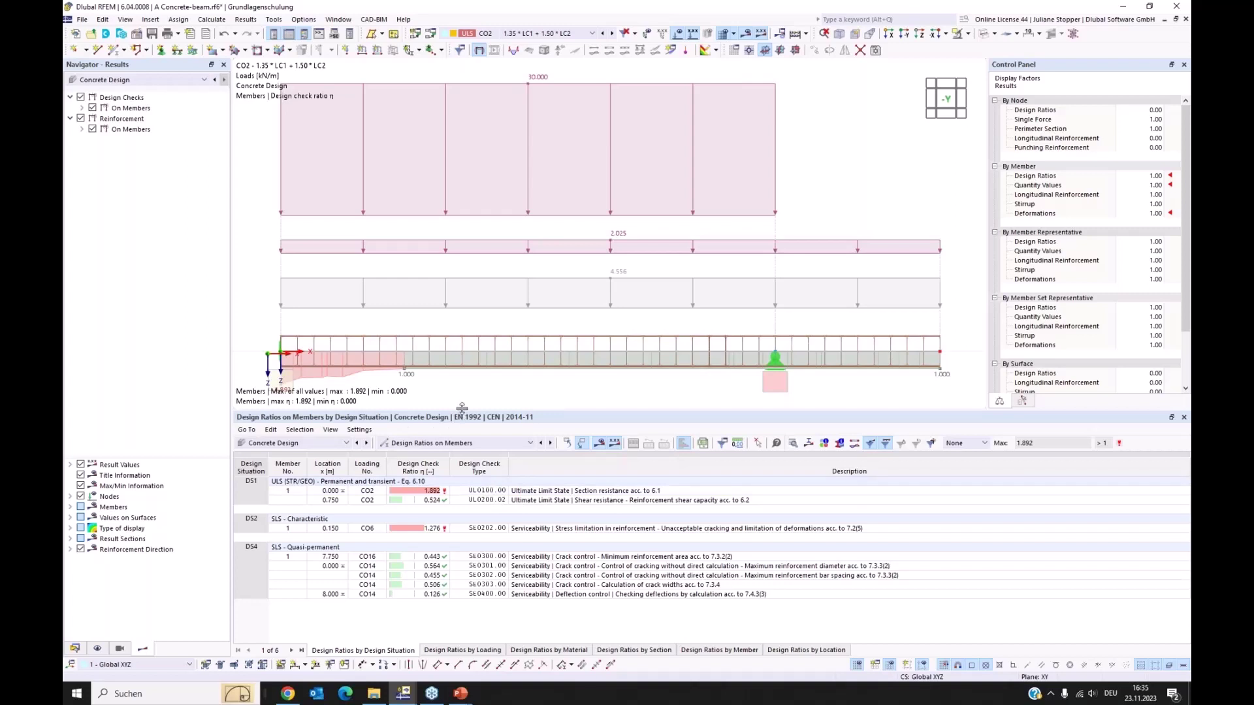
pyautogui.moveTo(459, 413); pyautogui.dragTo(462, 436)
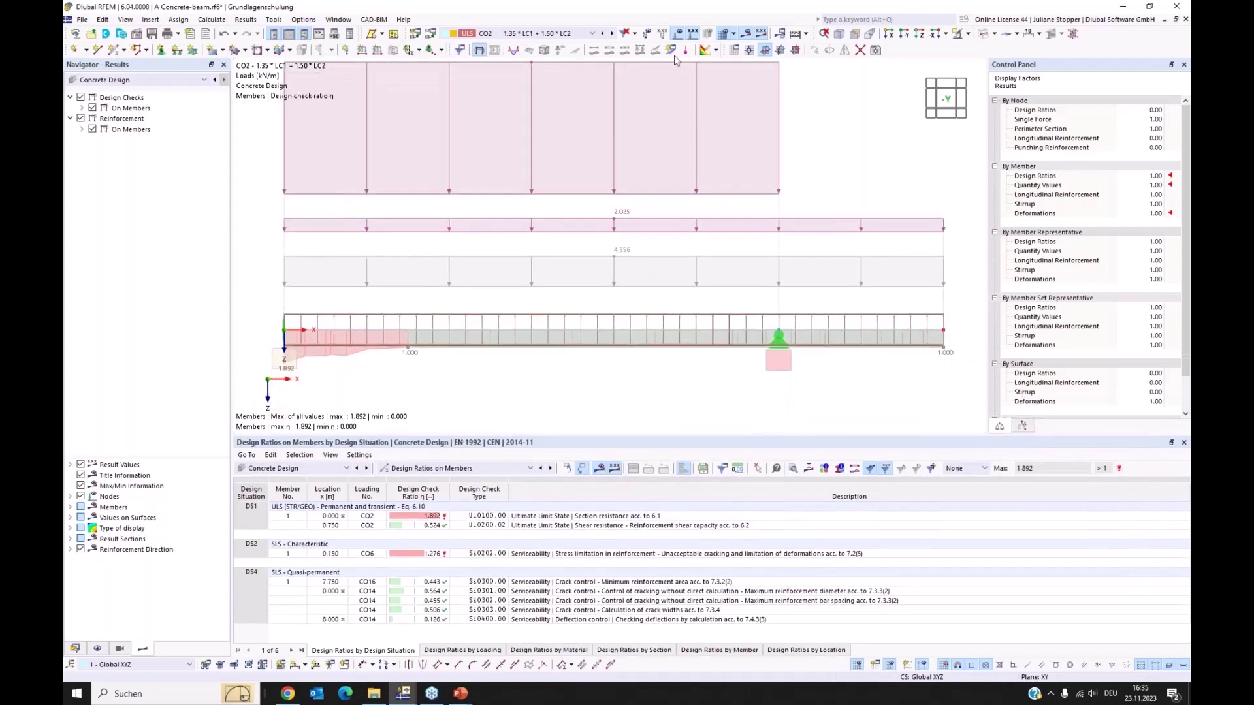
# Hide the loads and the concrete design object types, and display the beam in wireframe mode
pyautogui.click(677, 32)
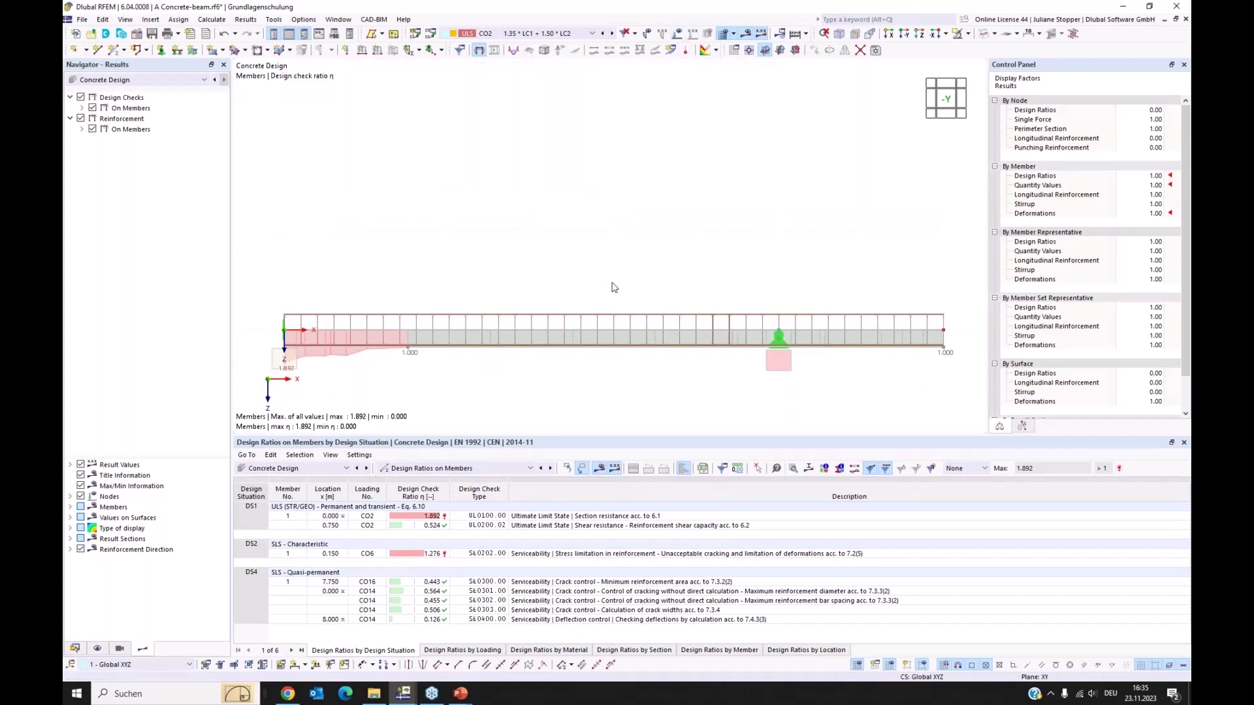
pyautogui.keyDown('ctrl'); pyautogui.moveTo(682, 238); pyautogui.dragTo(678, 245, button='middle'); pyautogui.keyUp('ctrl')
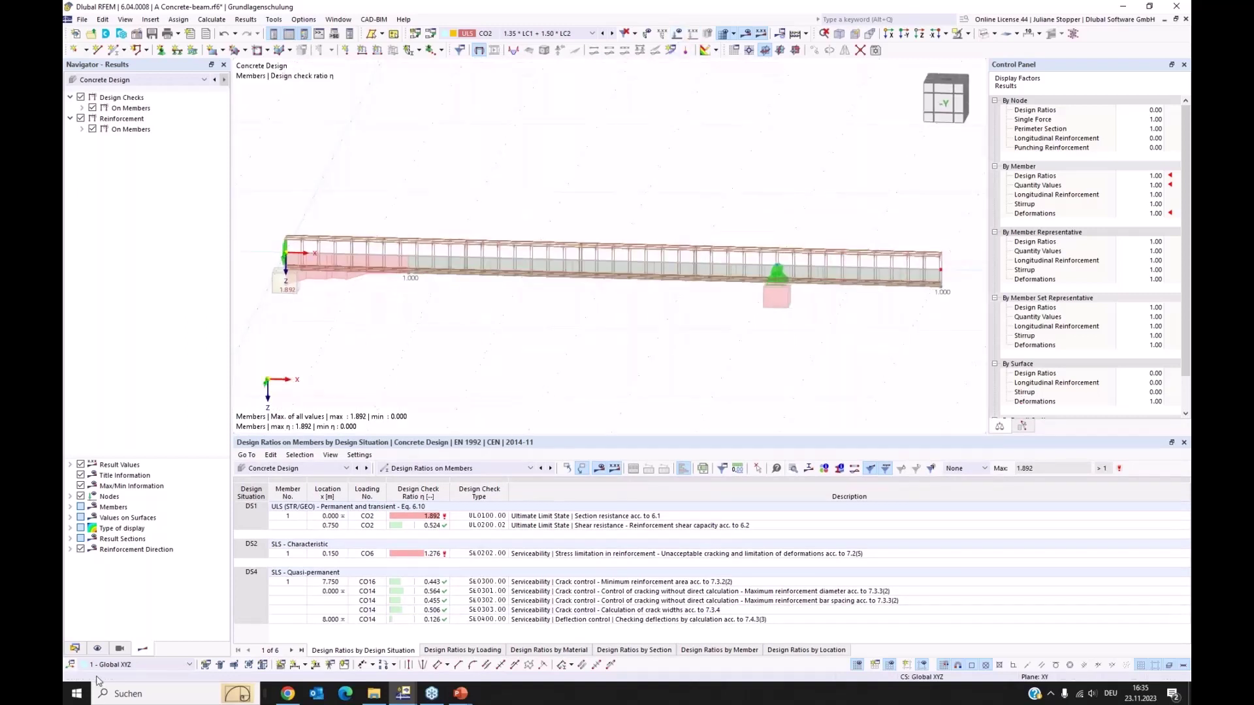
pyautogui.click(97, 649)
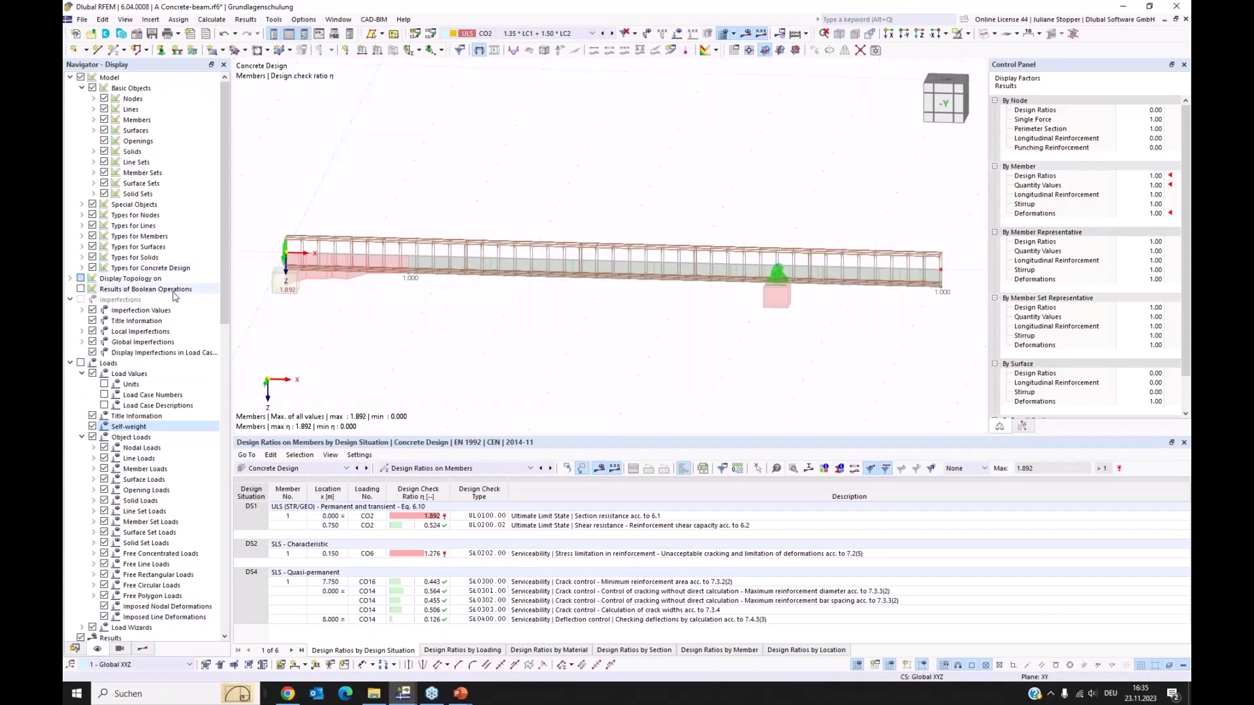
pyautogui.click(92, 268)
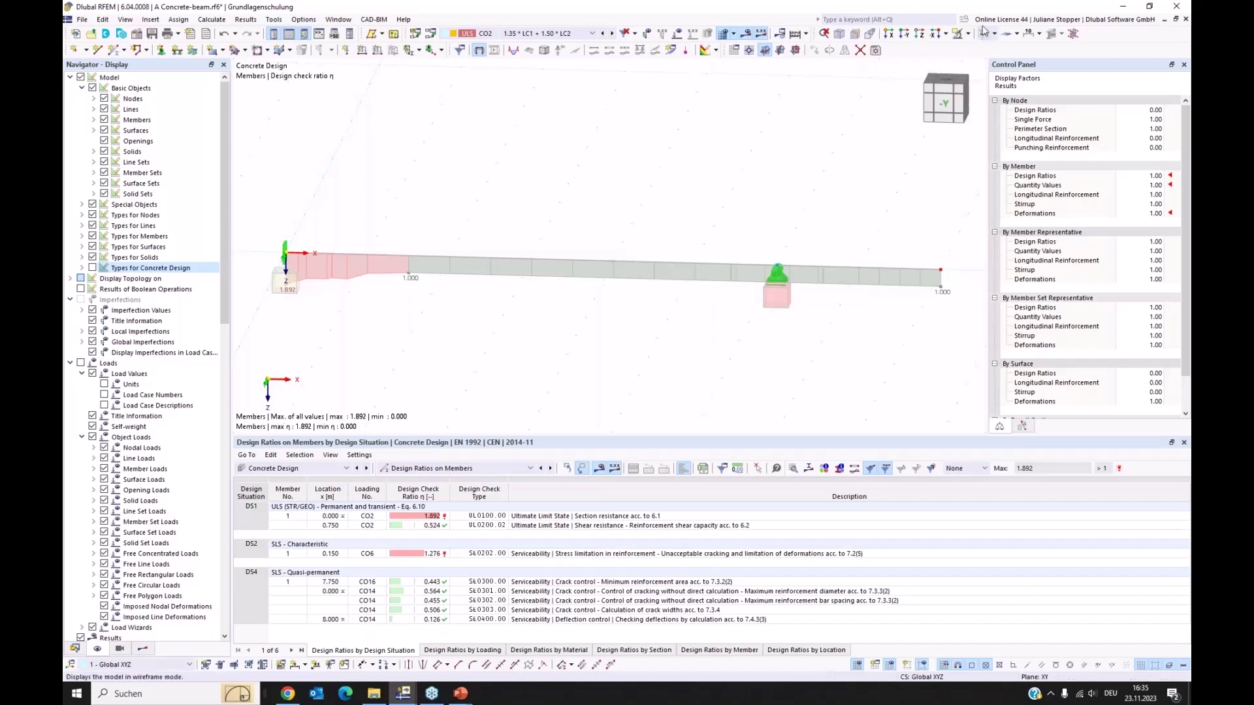
pyautogui.click(983, 35)
pyautogui.click(983, 35)
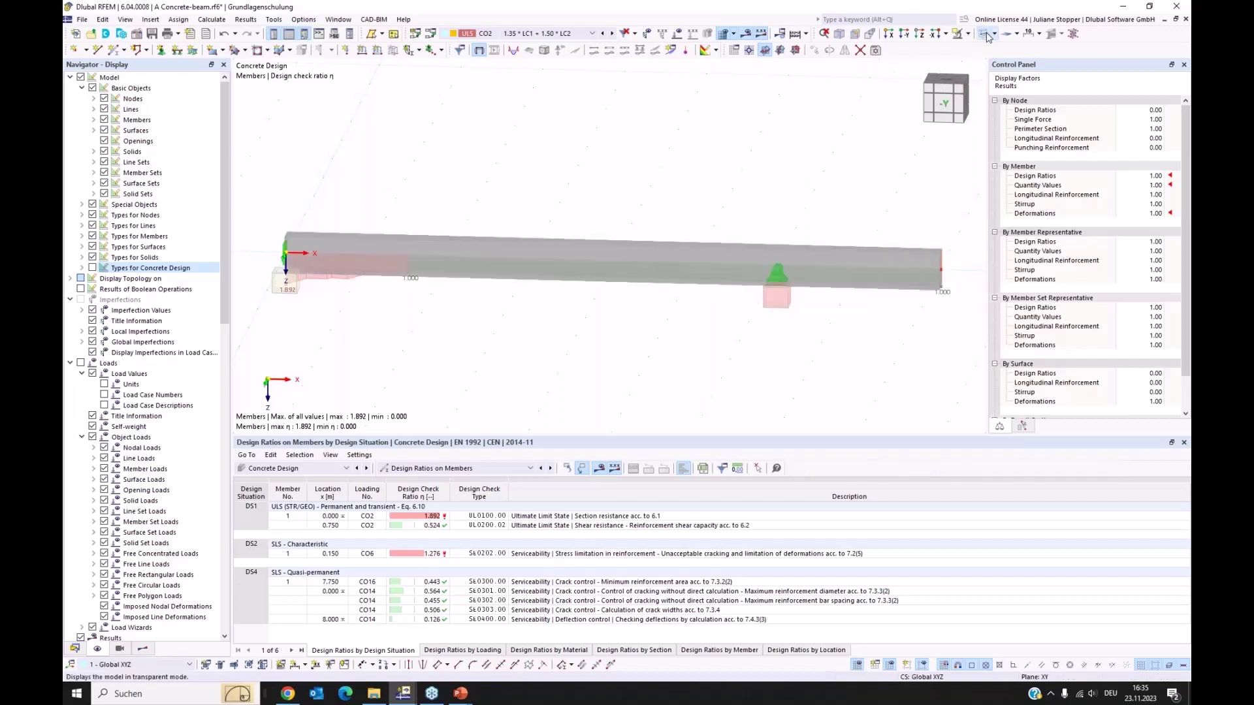
# Turn off the ratio envelope, serviceability limit state and detailing results on members, leaving only the ultimate limit state active
pyautogui.click(142, 649)
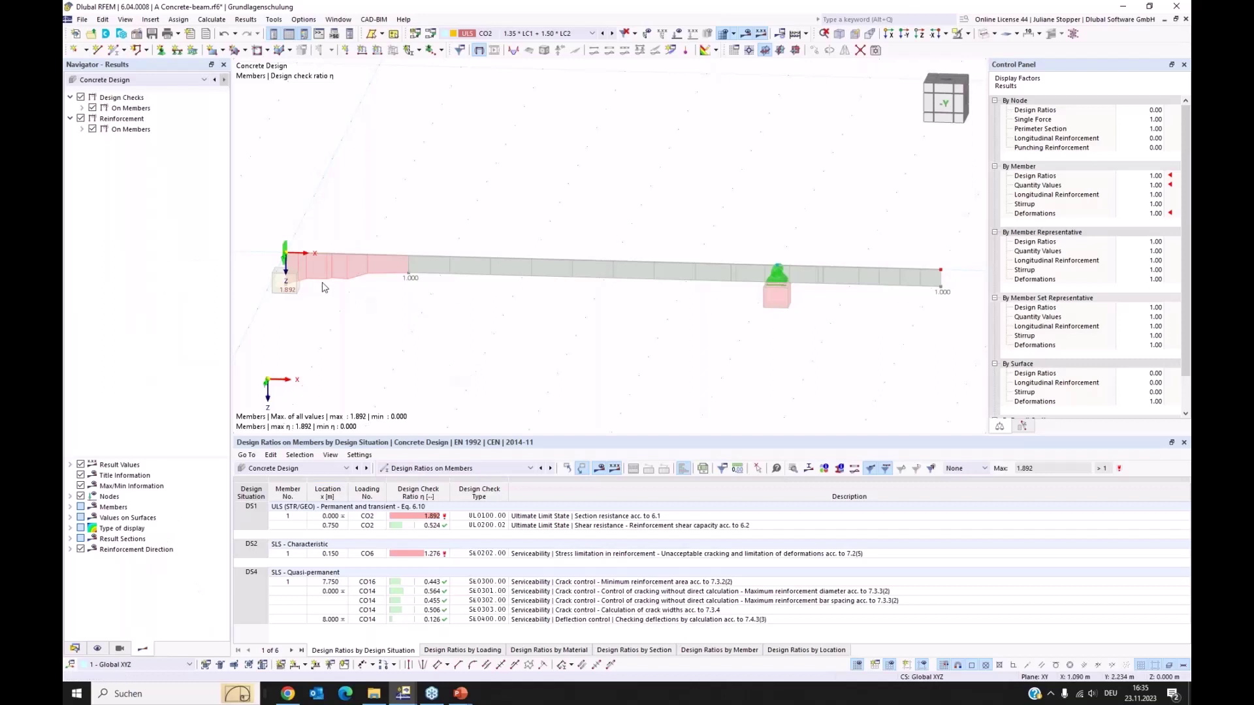
pyautogui.click(81, 108)
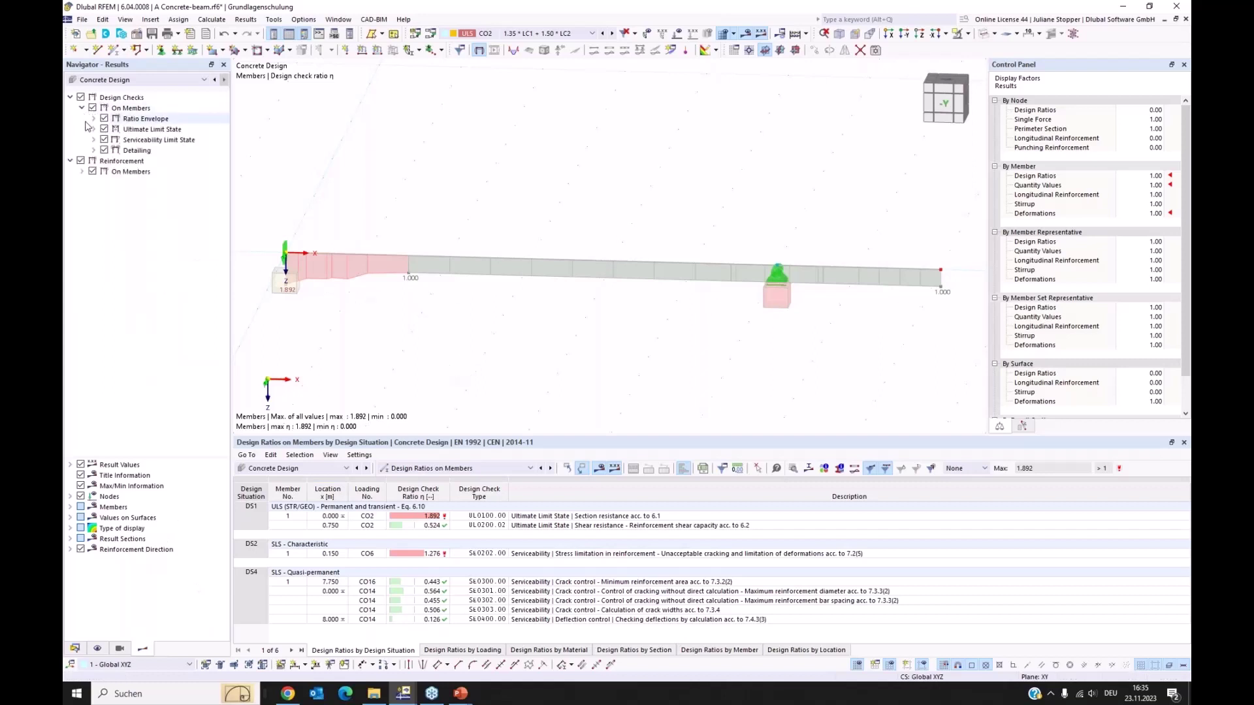
pyautogui.click(104, 118)
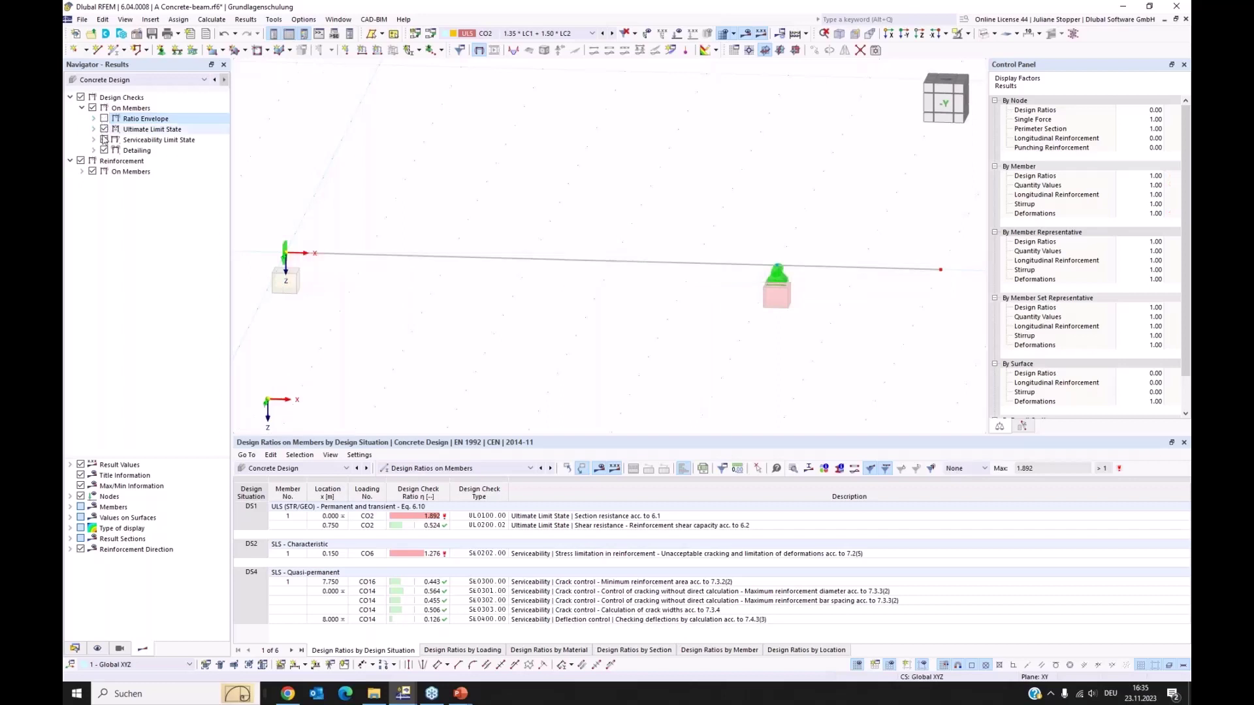
pyautogui.click(104, 151)
pyautogui.click(104, 139)
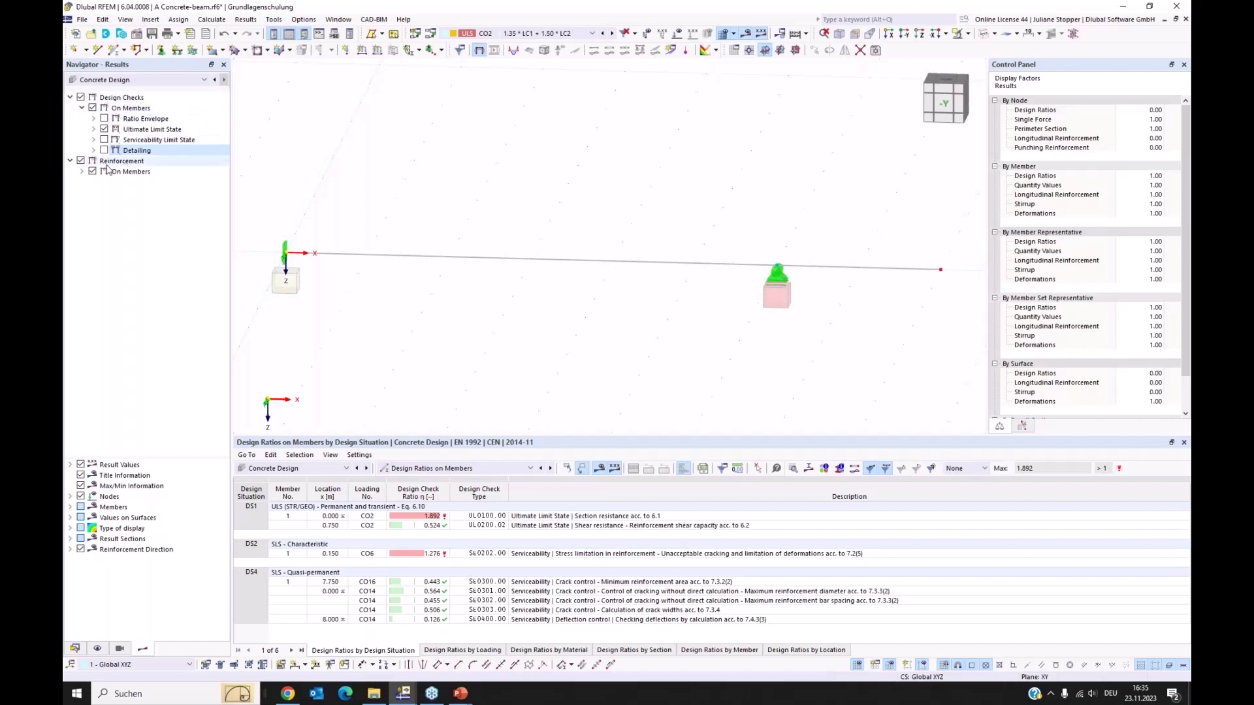
# Display the UL0100 section resistance design ratio along the beam and locate its entry in the results table
pyautogui.click(93, 129)
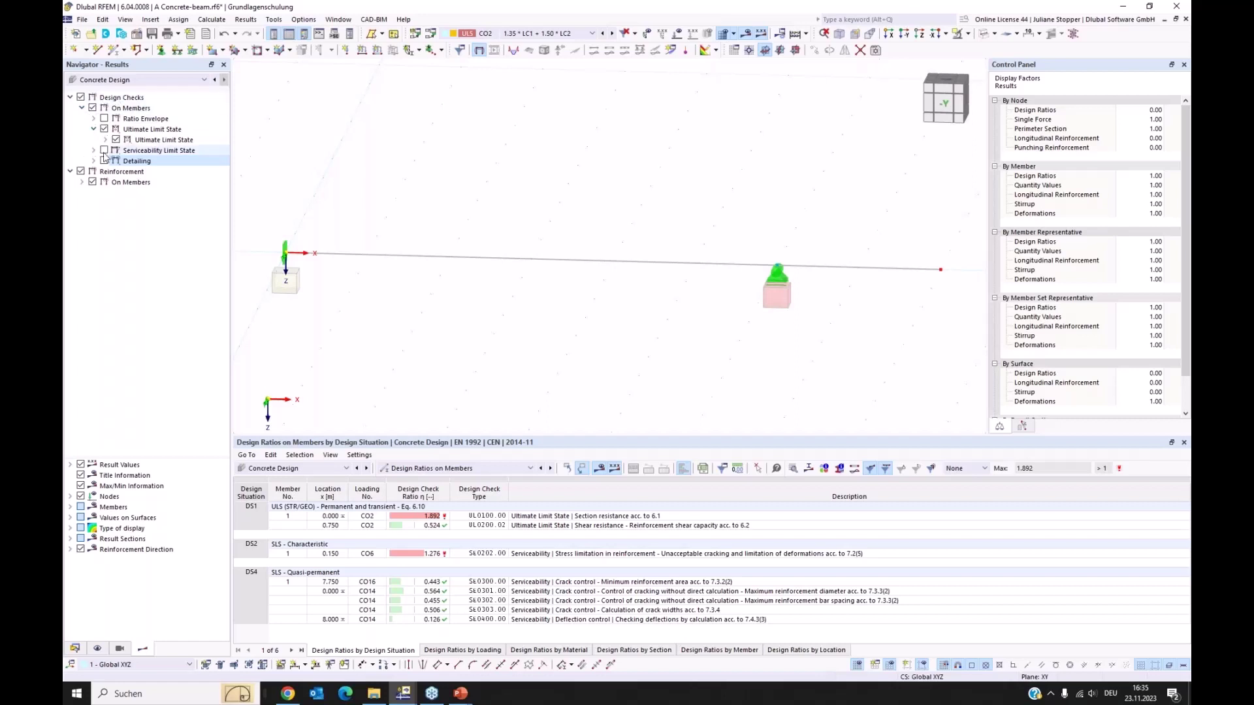
pyautogui.click(105, 139)
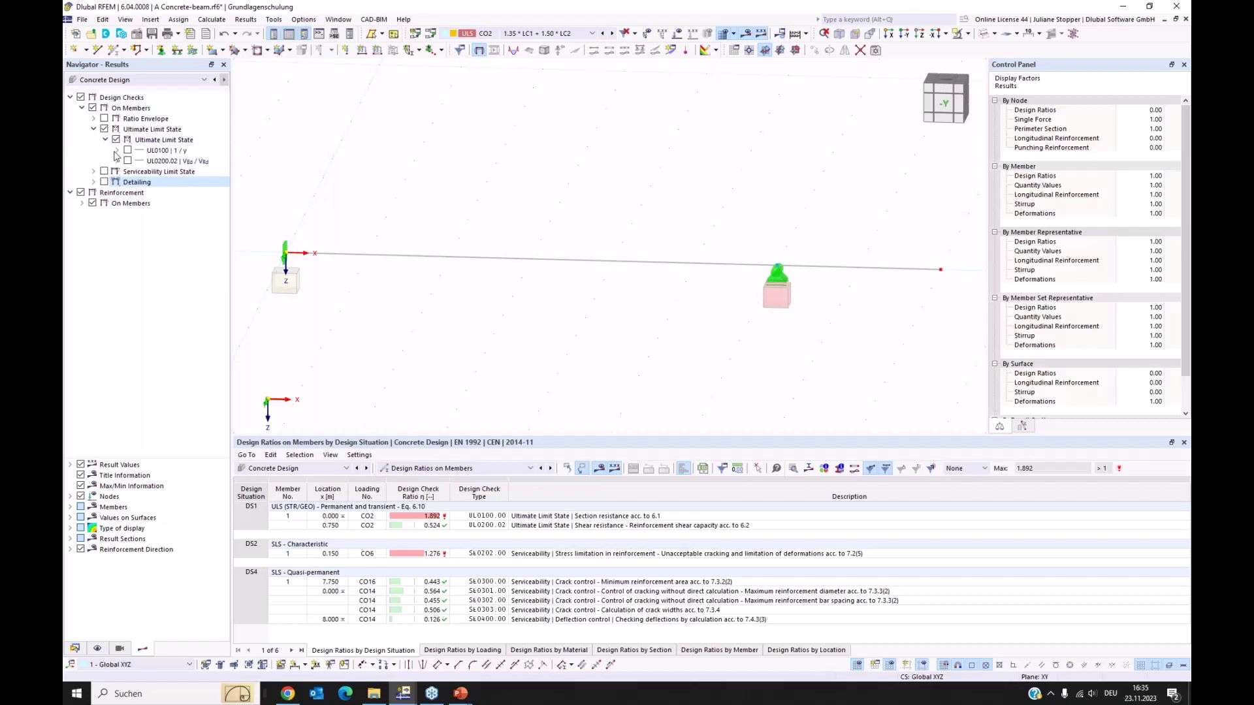
pyautogui.click(118, 150)
pyautogui.click(128, 150)
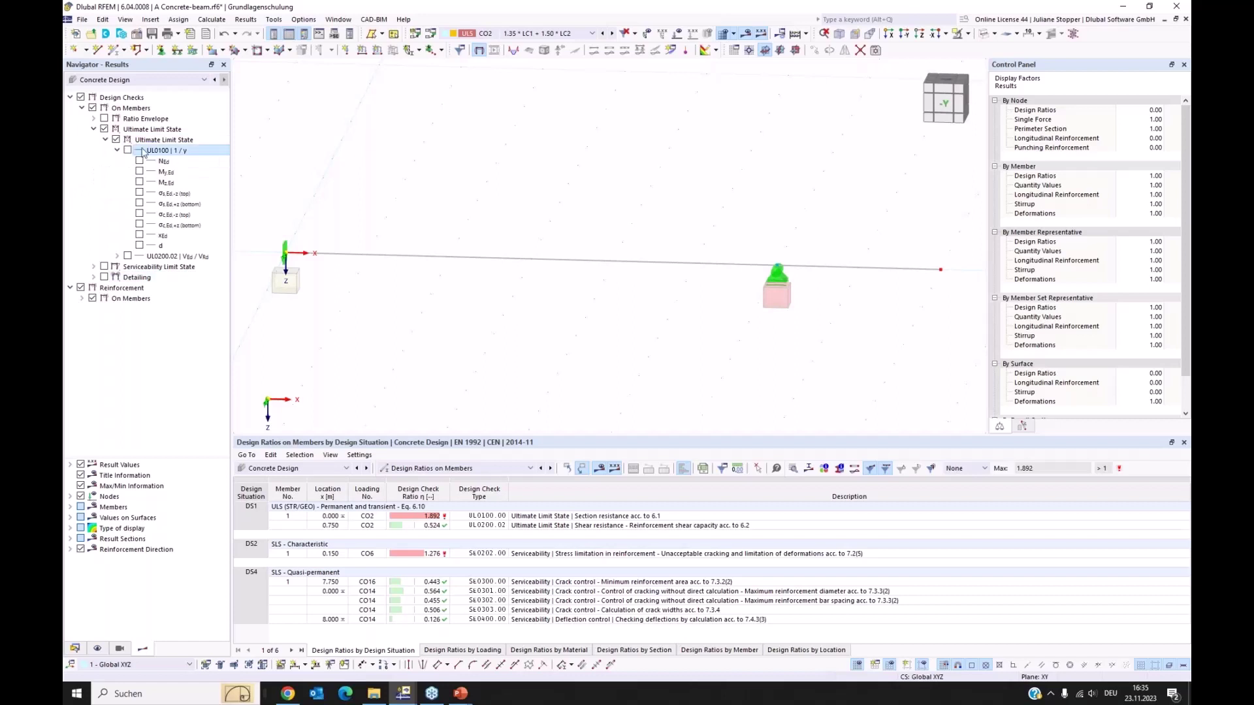
pyautogui.click(478, 516)
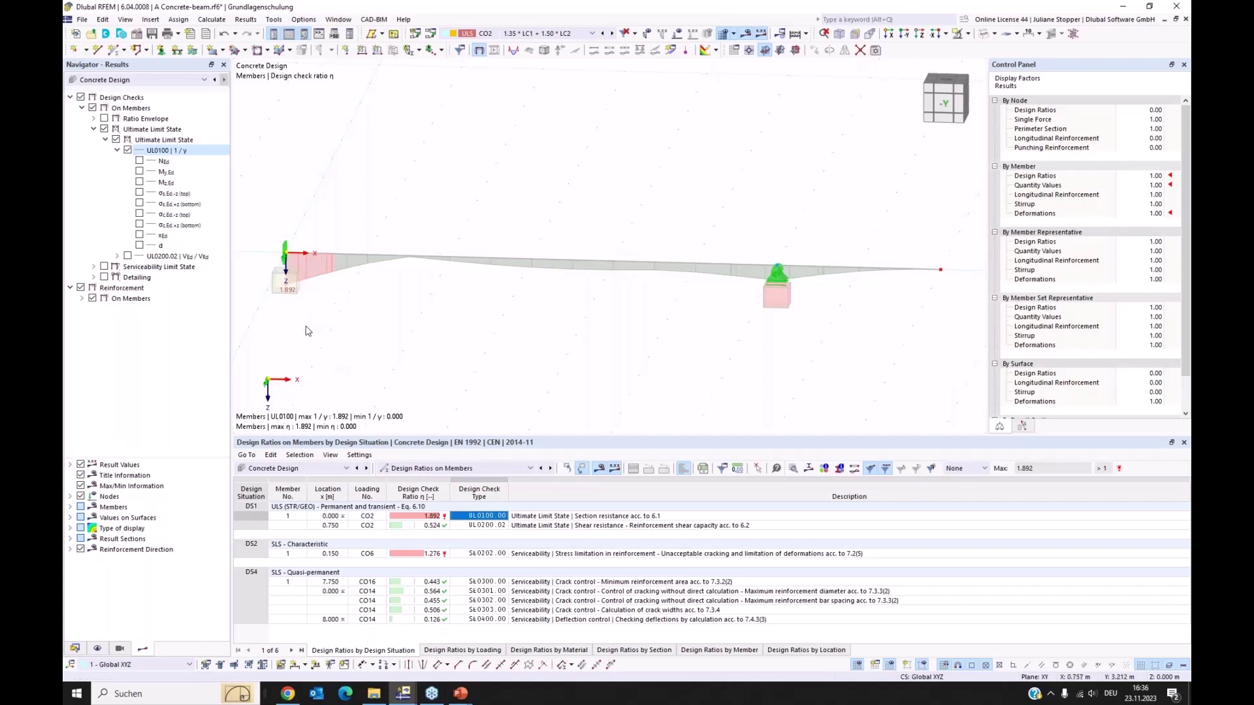
pyautogui.keyDown('ctrl'); pyautogui.moveTo(321, 329); pyautogui.dragTo(325, 322, button='middle'); pyautogui.keyUp('ctrl')
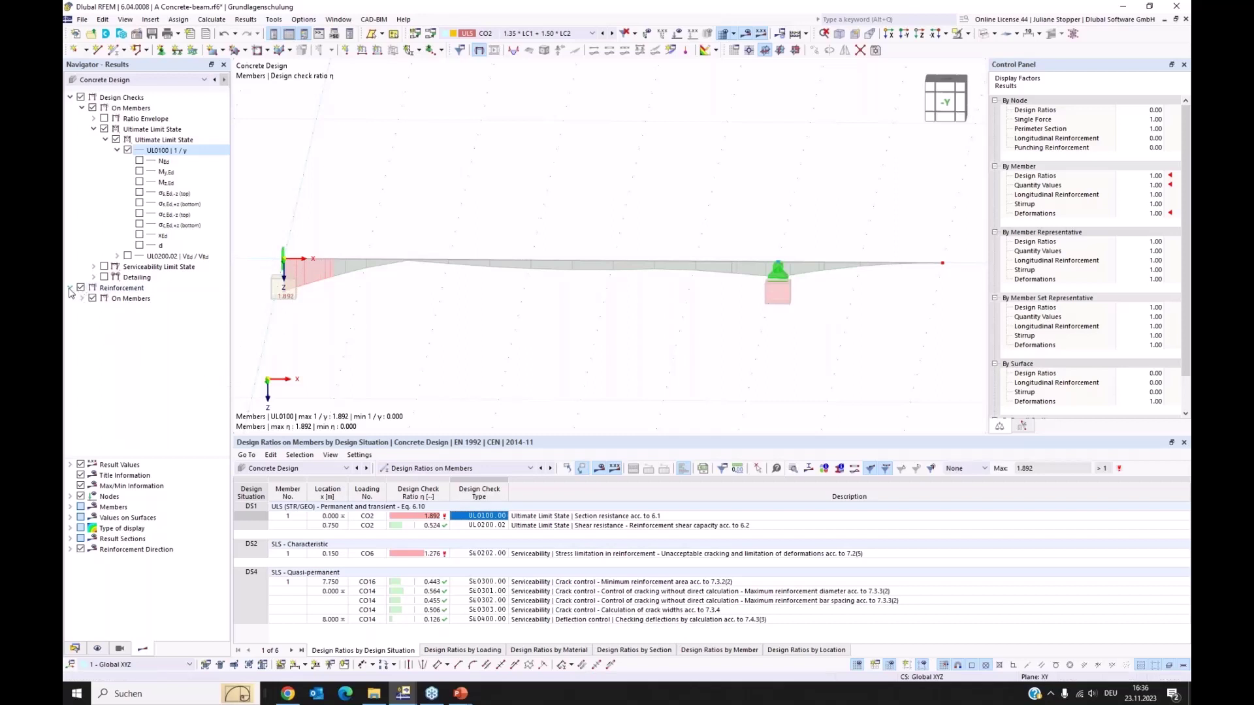
# Hide the design check results and display the beam's required longitudinal reinforcement for top and bottom
pyautogui.click(80, 97)
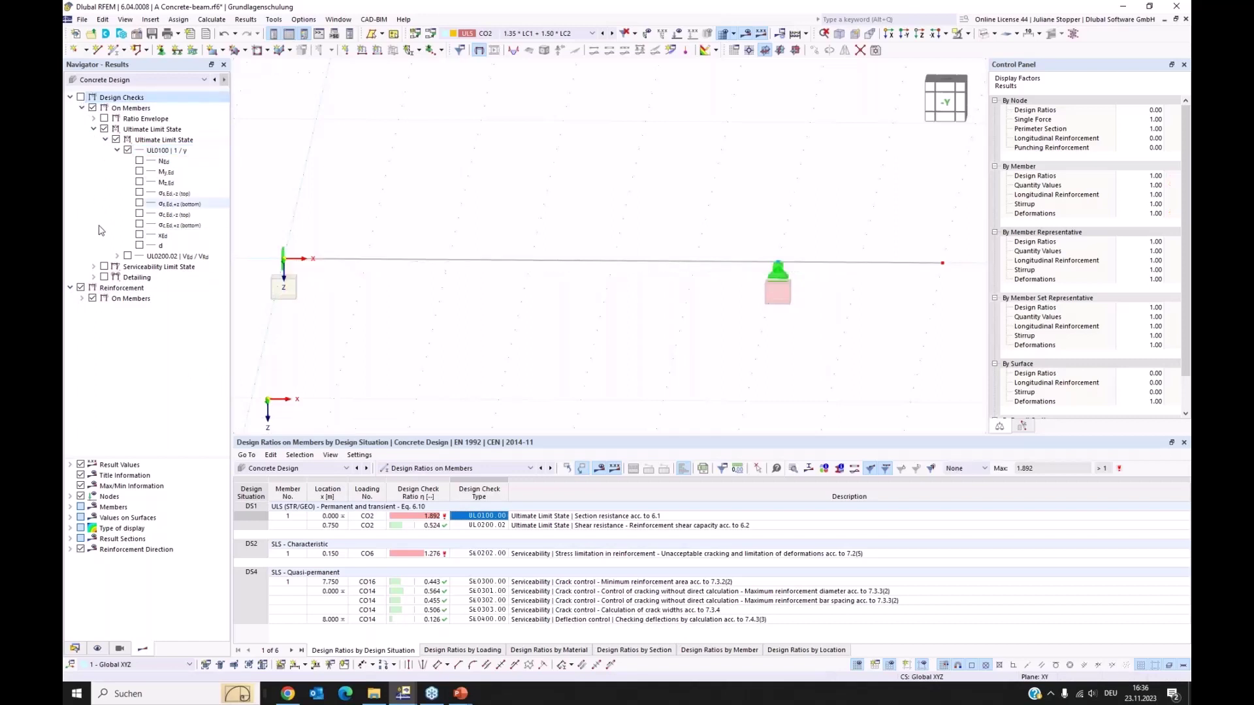
pyautogui.click(82, 299)
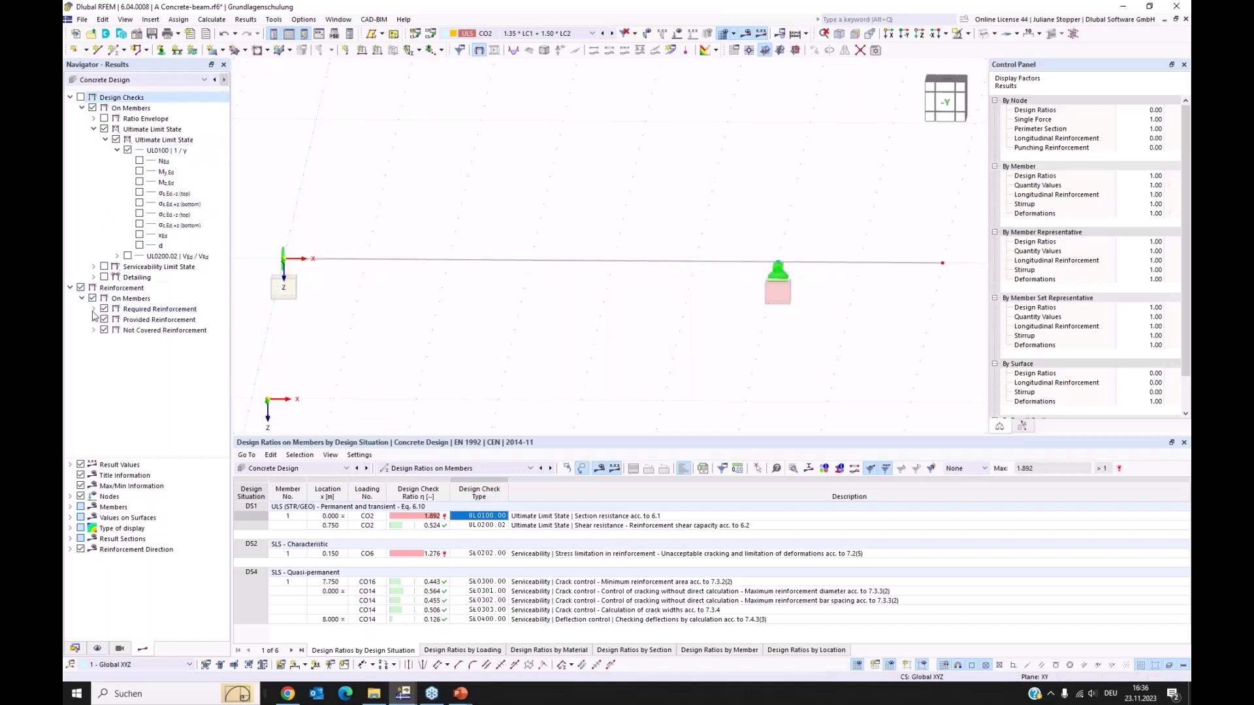
pyautogui.click(94, 309)
pyautogui.click(105, 320)
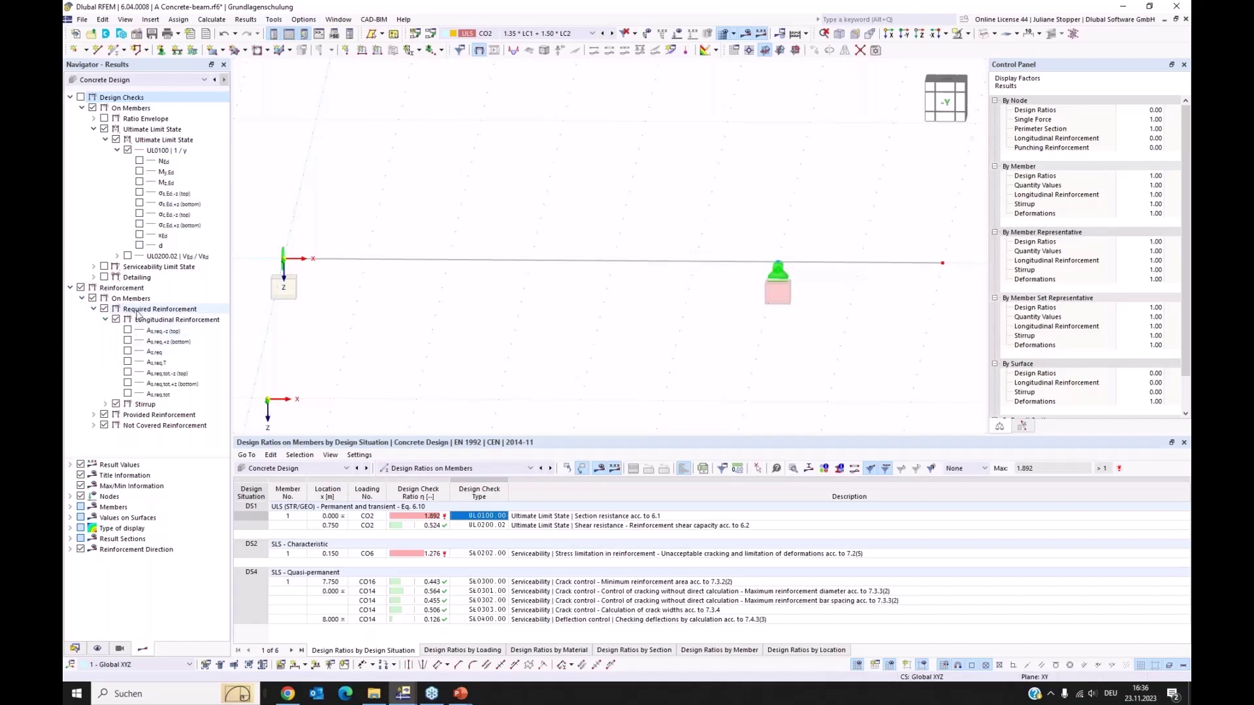
pyautogui.click(128, 331)
pyautogui.click(128, 340)
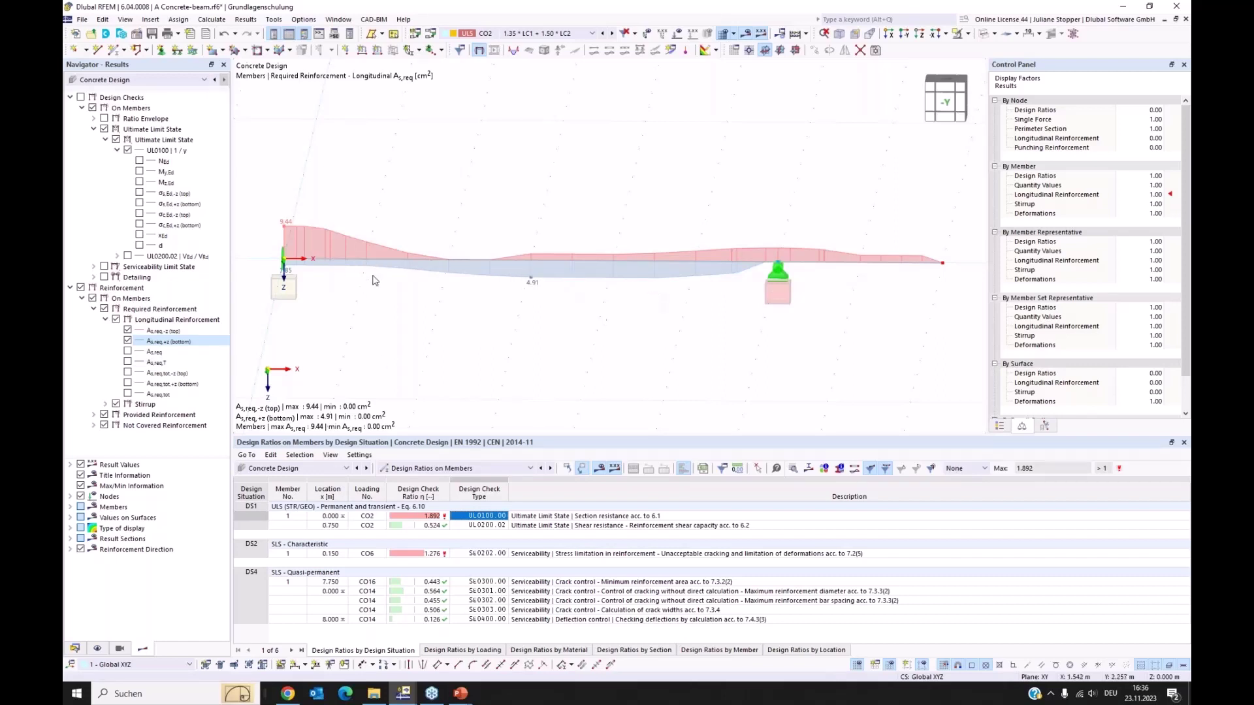
# Overlay the provided top and bottom longitudinal reinforcement on the required reinforcement diagram for comparison
pyautogui.click(94, 415)
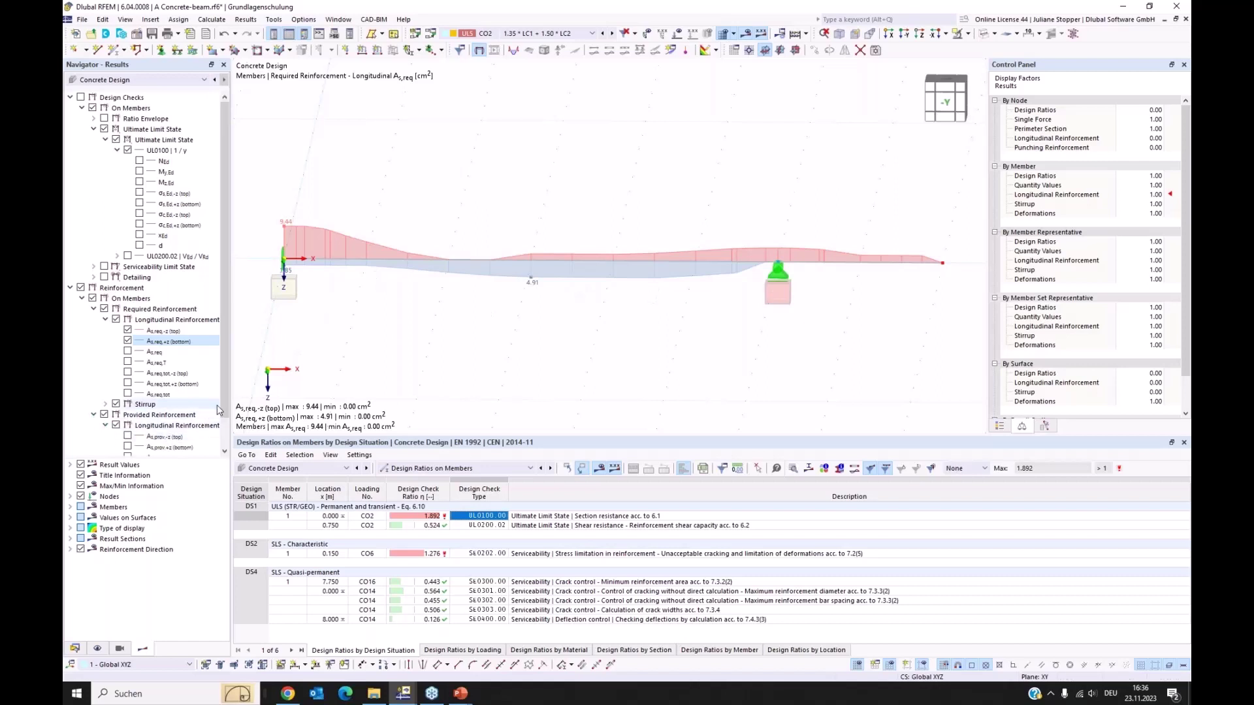
pyautogui.scroll(-1, 183, 411)
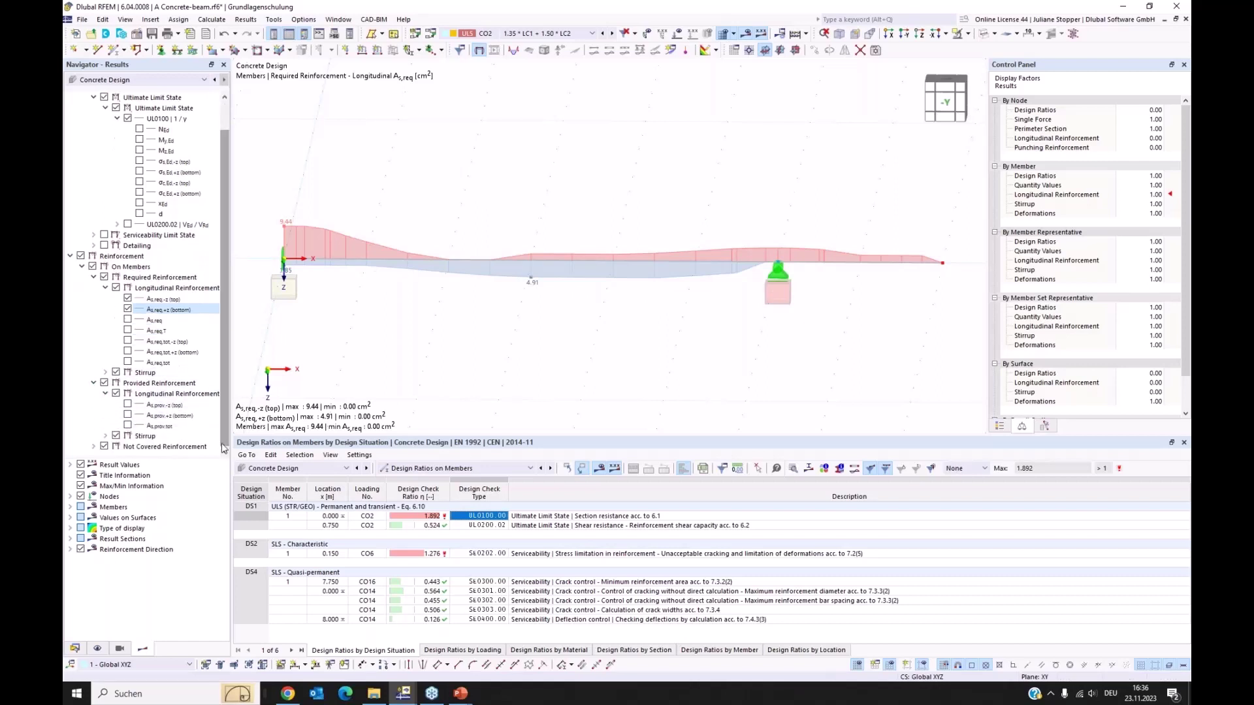
pyautogui.click(127, 405)
pyautogui.click(127, 415)
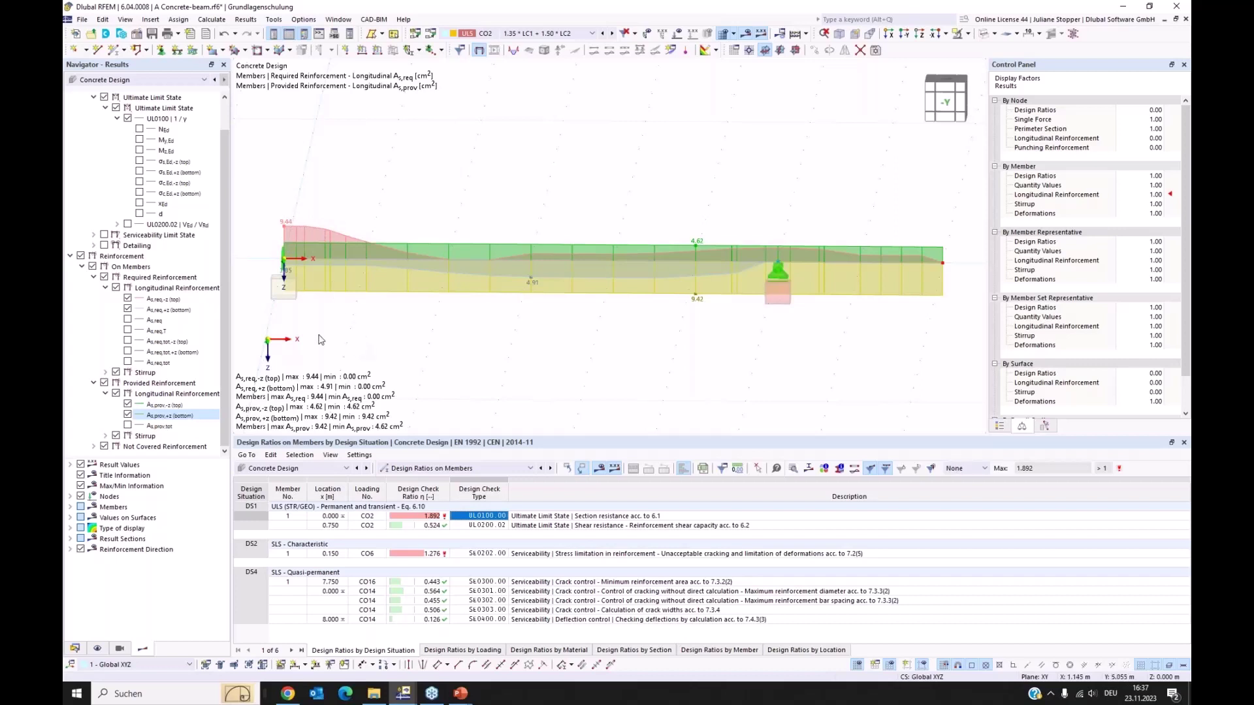
# Hide the required and provided reinforcement results and display the not covered longitudinal reinforcement at the top
pyautogui.click(93, 383)
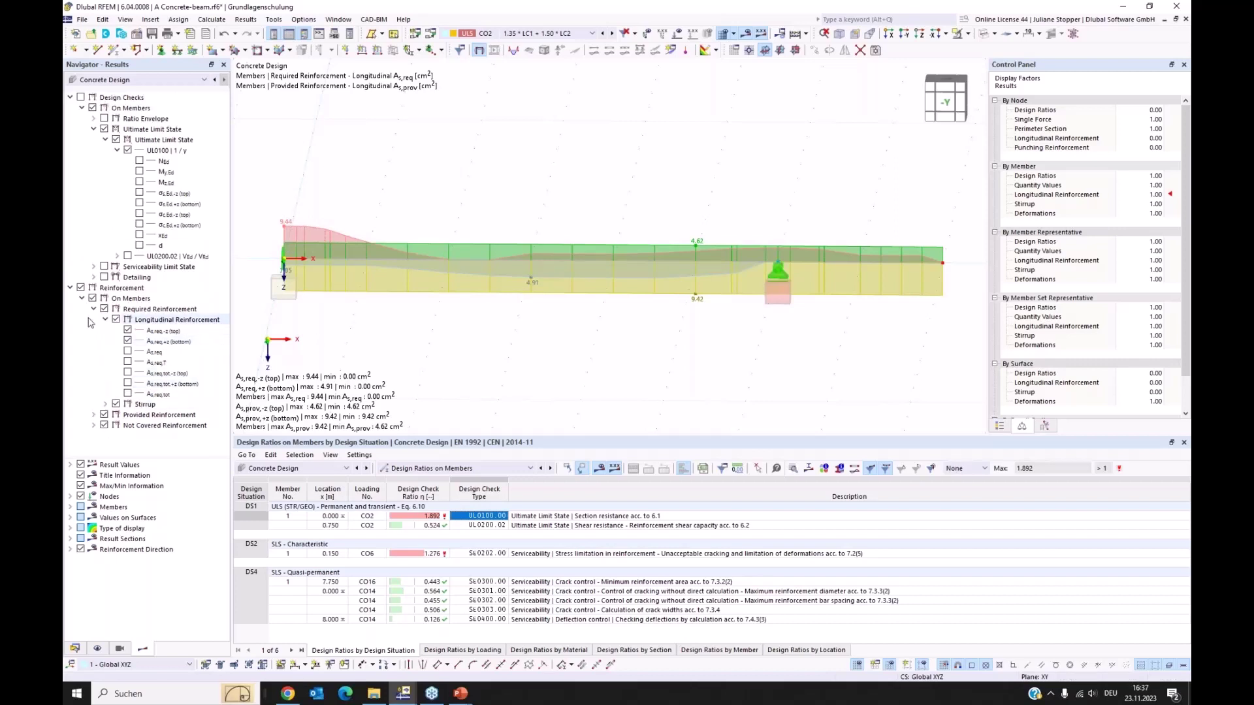
pyautogui.click(93, 309)
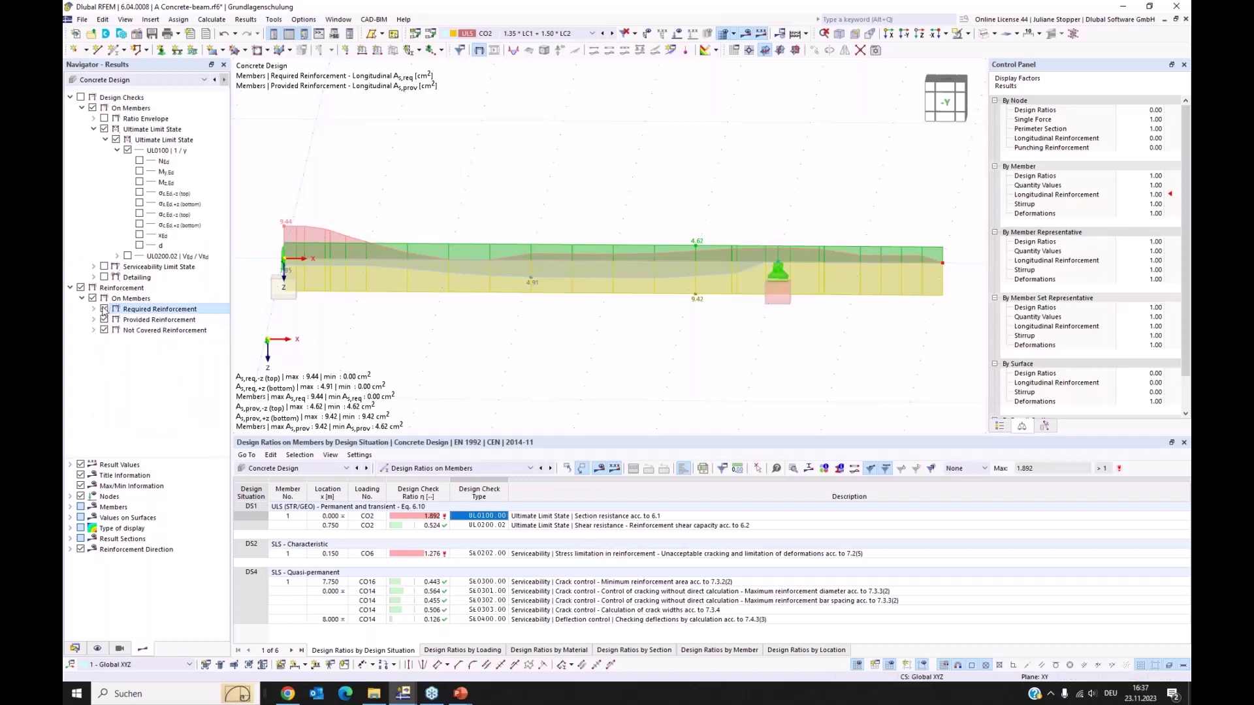
pyautogui.click(104, 309)
pyautogui.click(104, 319)
pyautogui.click(93, 331)
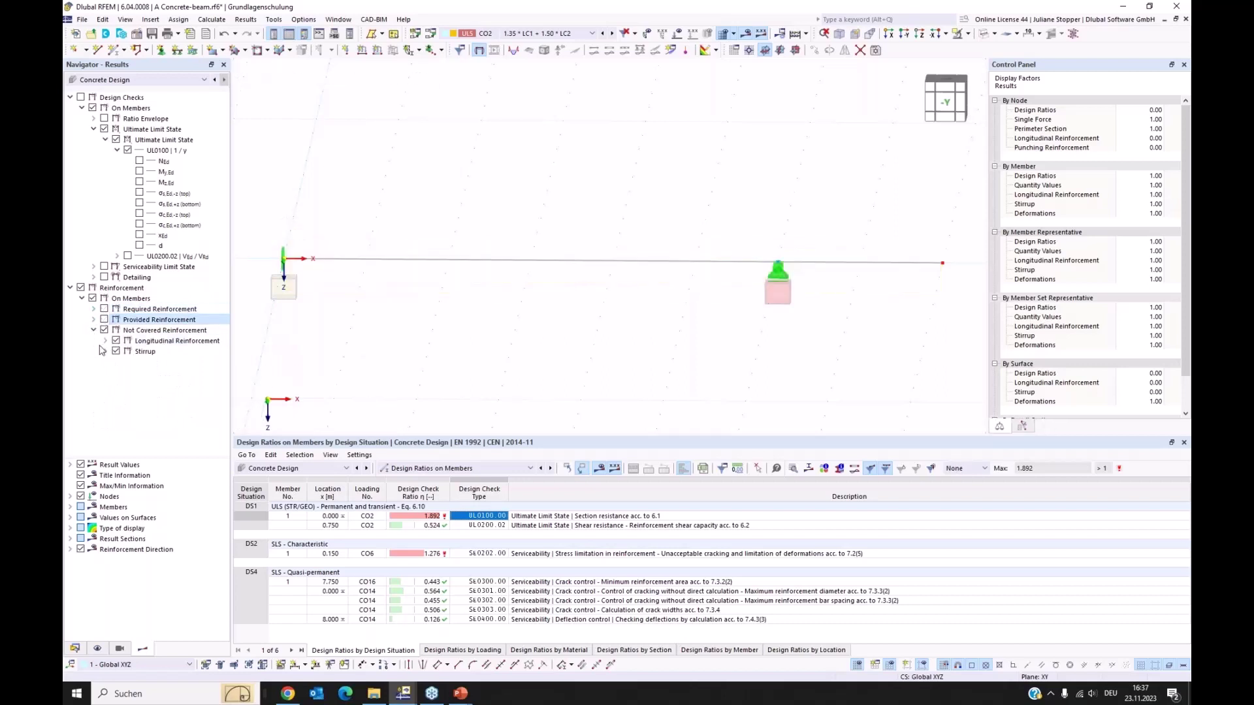
pyautogui.click(105, 340)
pyautogui.click(128, 352)
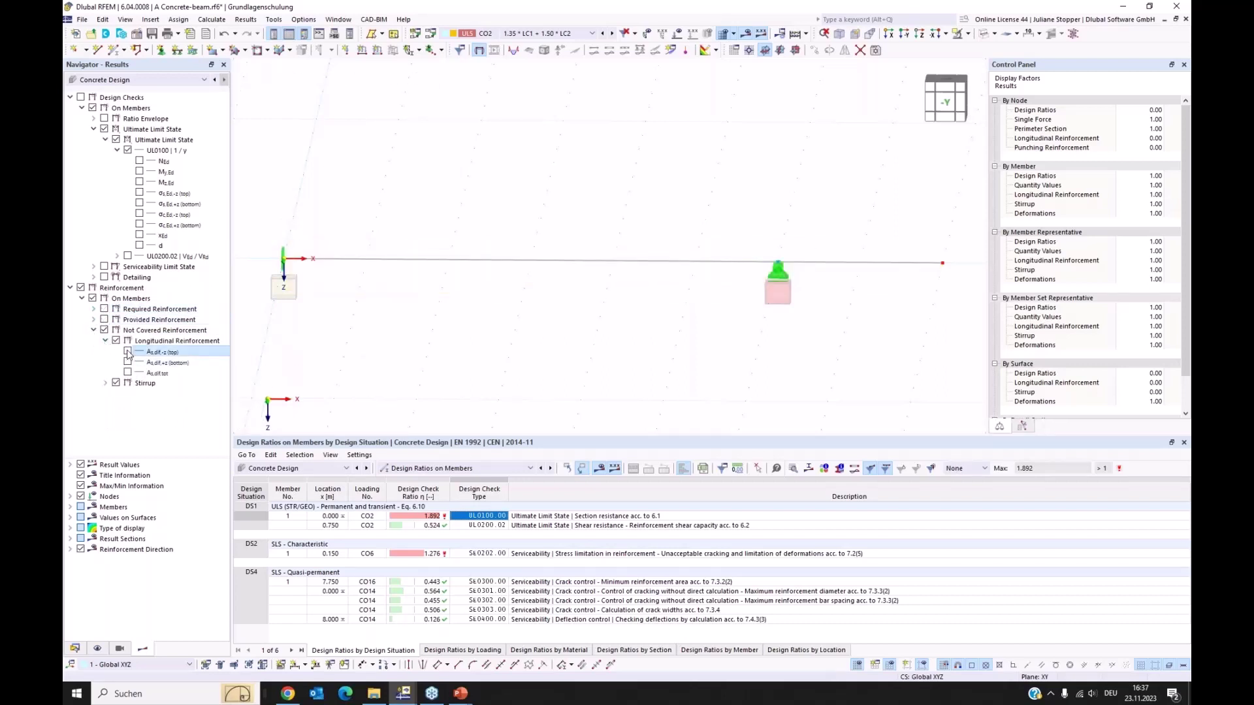
# Display the not covered longitudinal reinforcement diagrams for both the top and bottom sides of the beam
pyautogui.click(128, 363)
pyautogui.click(127, 363)
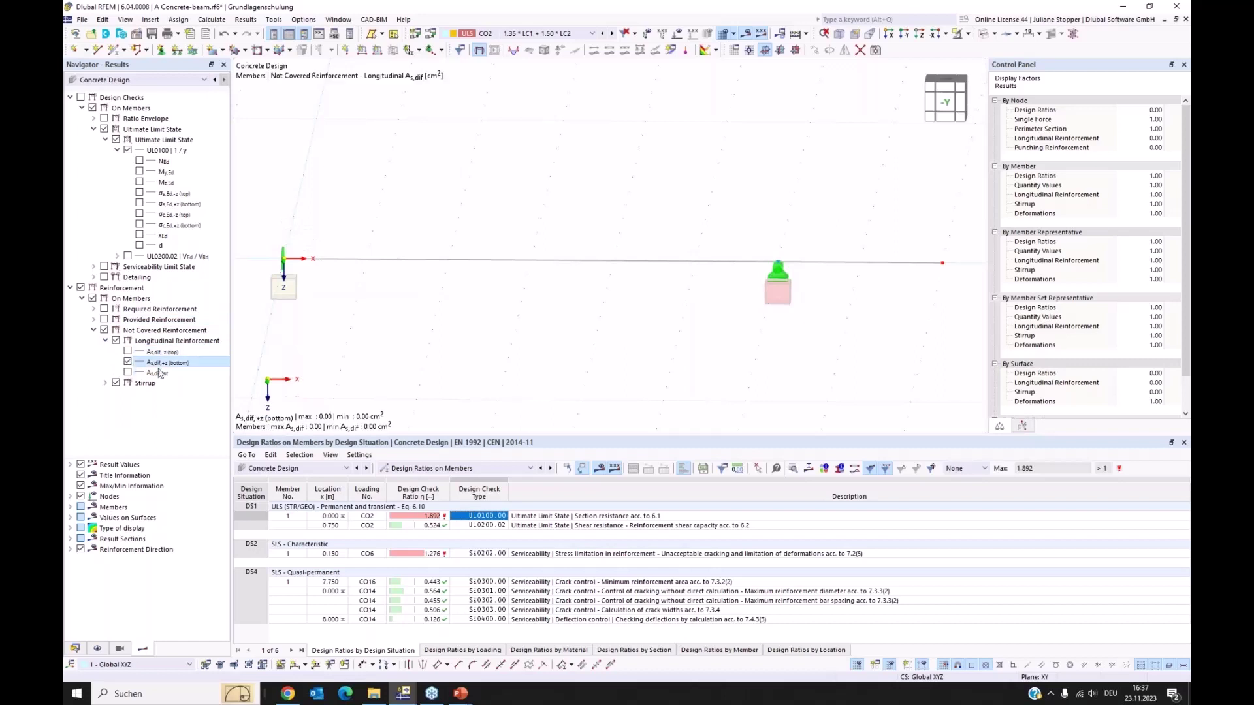
pyautogui.click(127, 352)
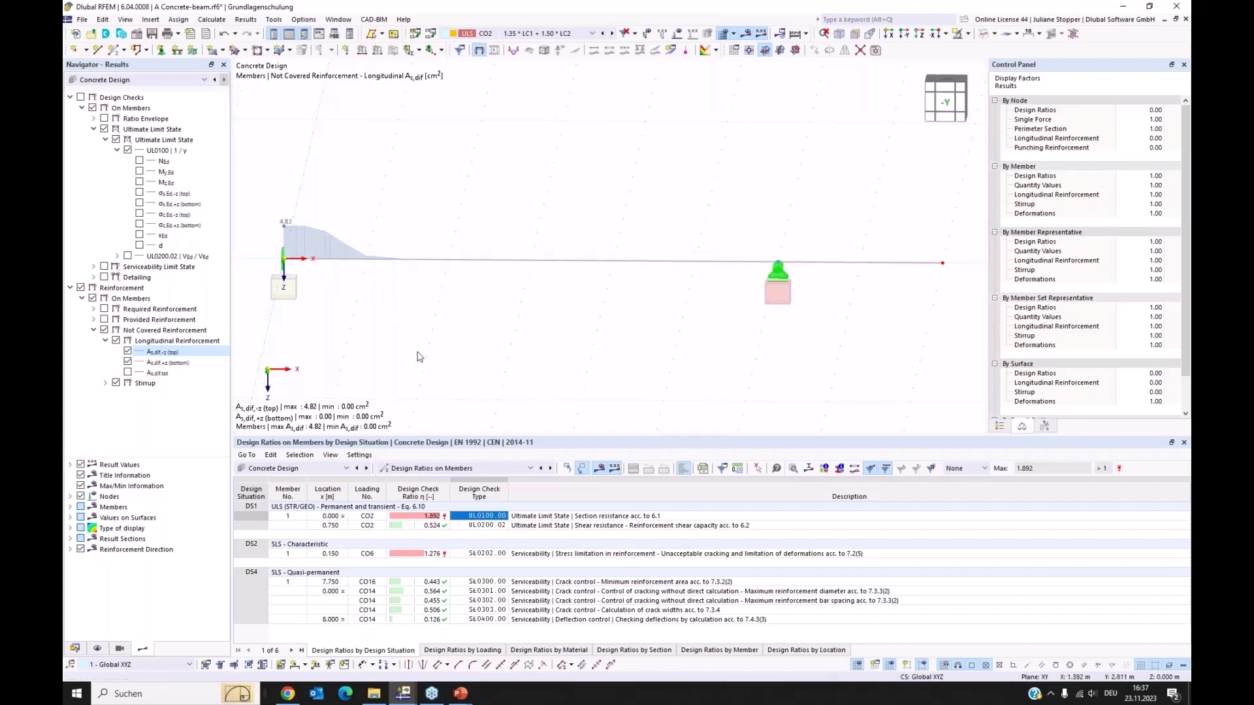
# Open the beam member for editing and add a second longitudinal reinforcement item with the Unsymmetrical rebar type
pyautogui.click(468, 261)
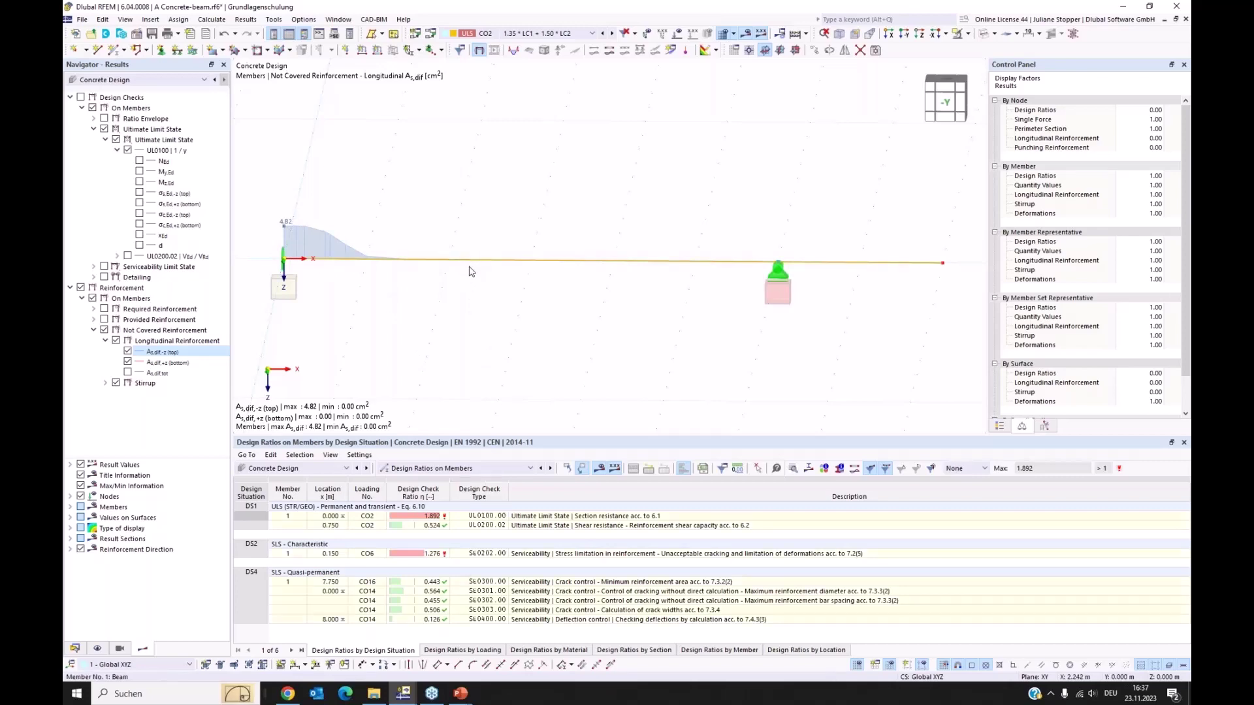
pyautogui.doubleClick(470, 263)
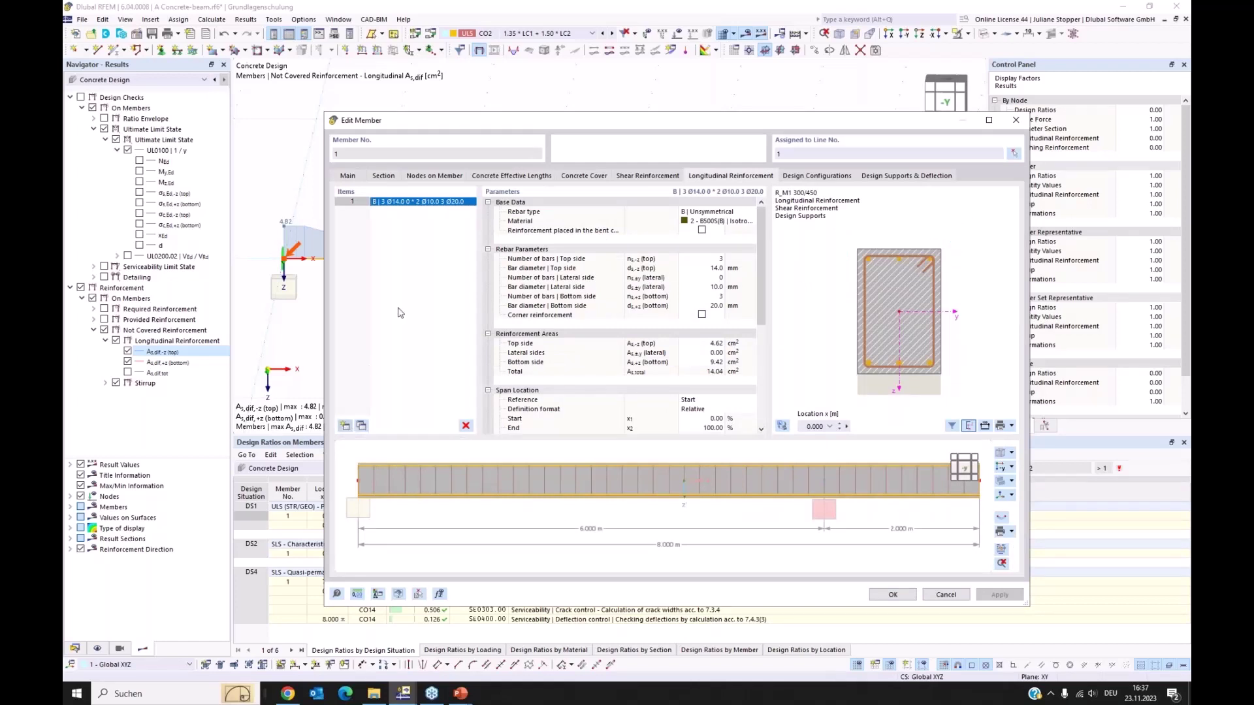
pyautogui.click(732, 212)
pyautogui.click(737, 213)
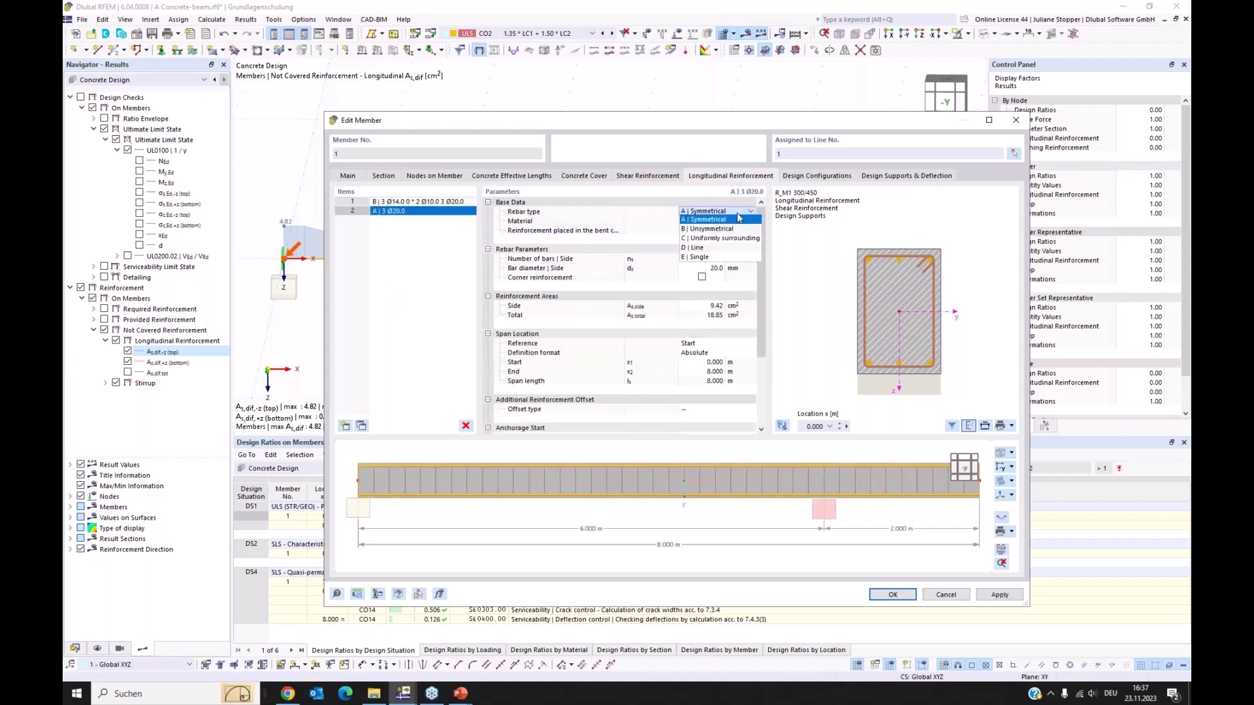
pyautogui.click(725, 228)
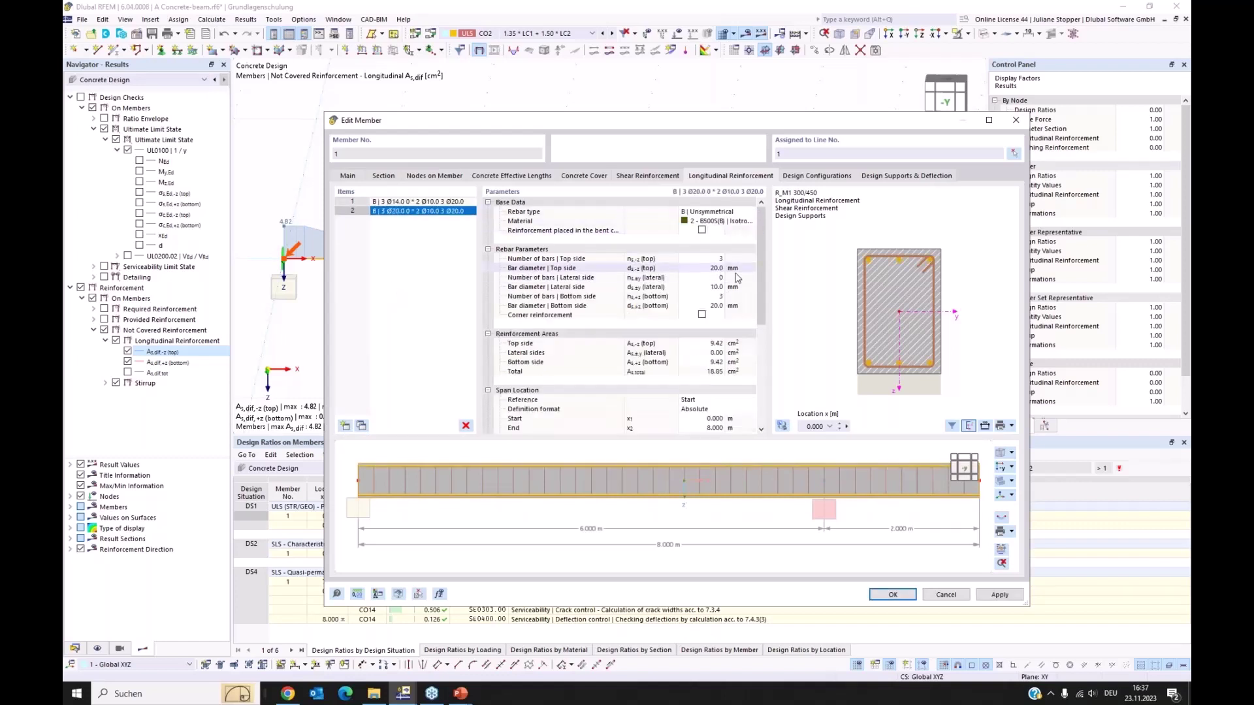
# Set the second reinforcement item to 0 bottom bars and a top bar diameter of 16 mm
pyautogui.click(715, 296)
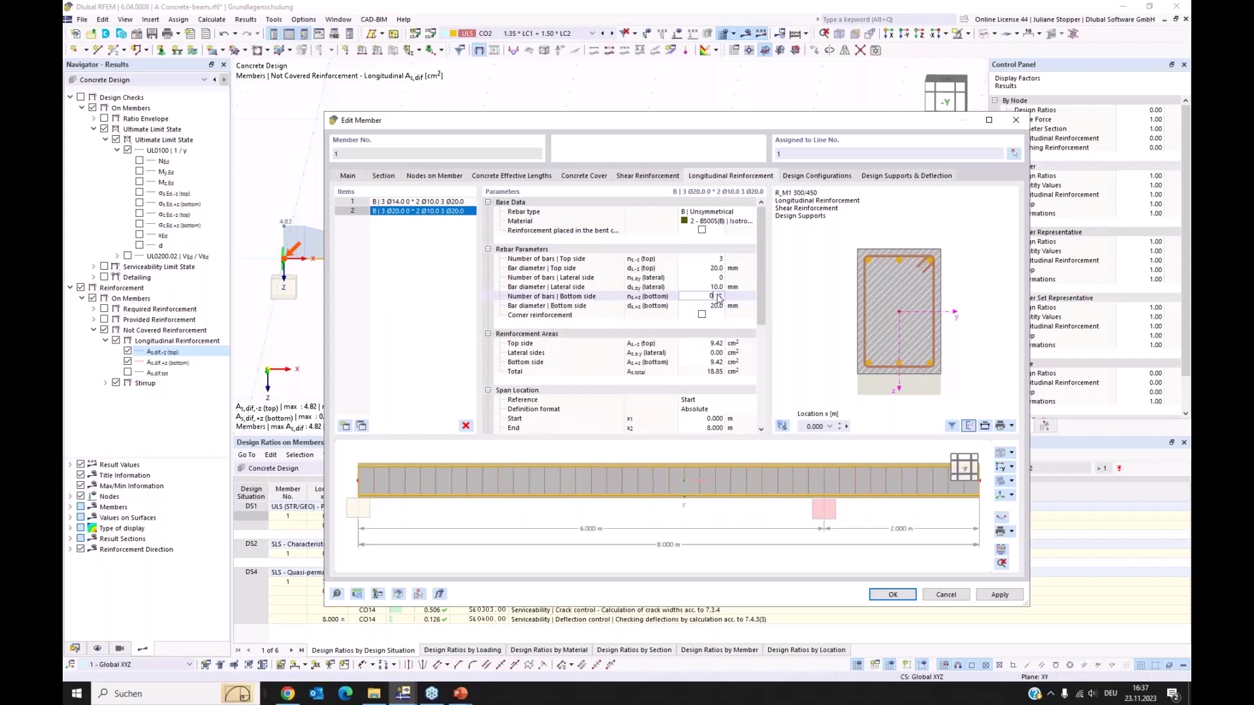
pyautogui.click(717, 267)
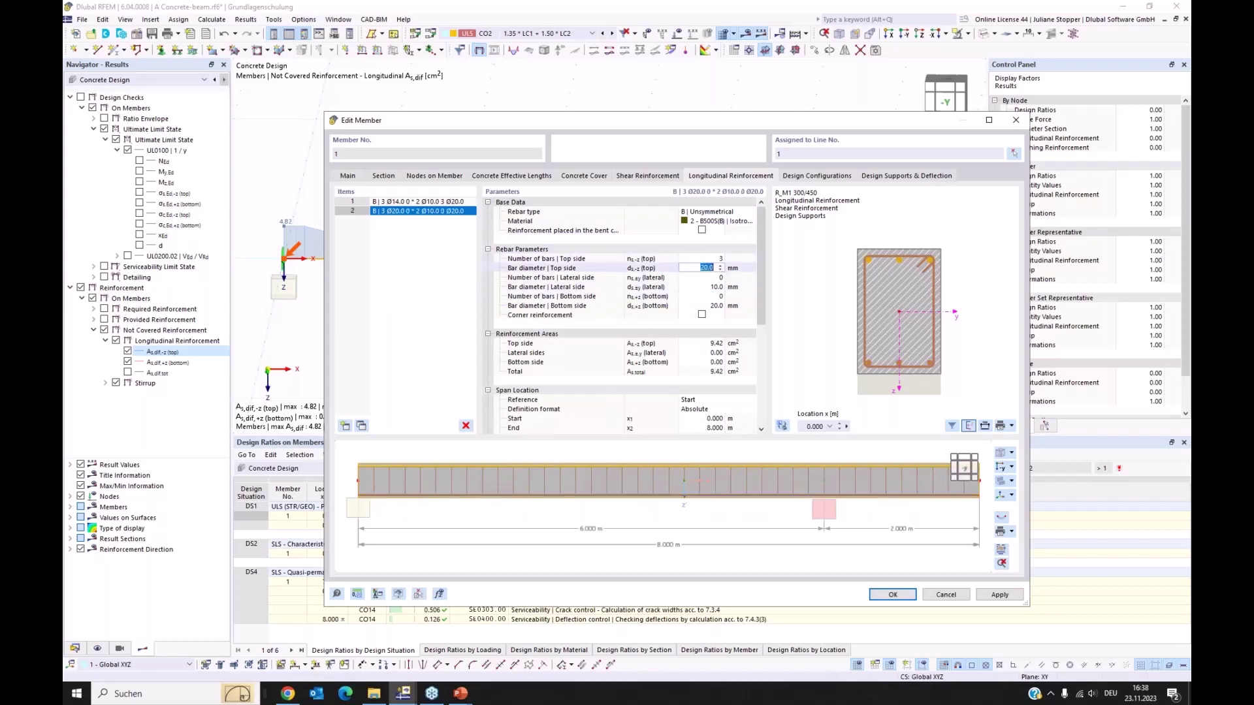
pyautogui.click(720, 271)
pyautogui.click(720, 266)
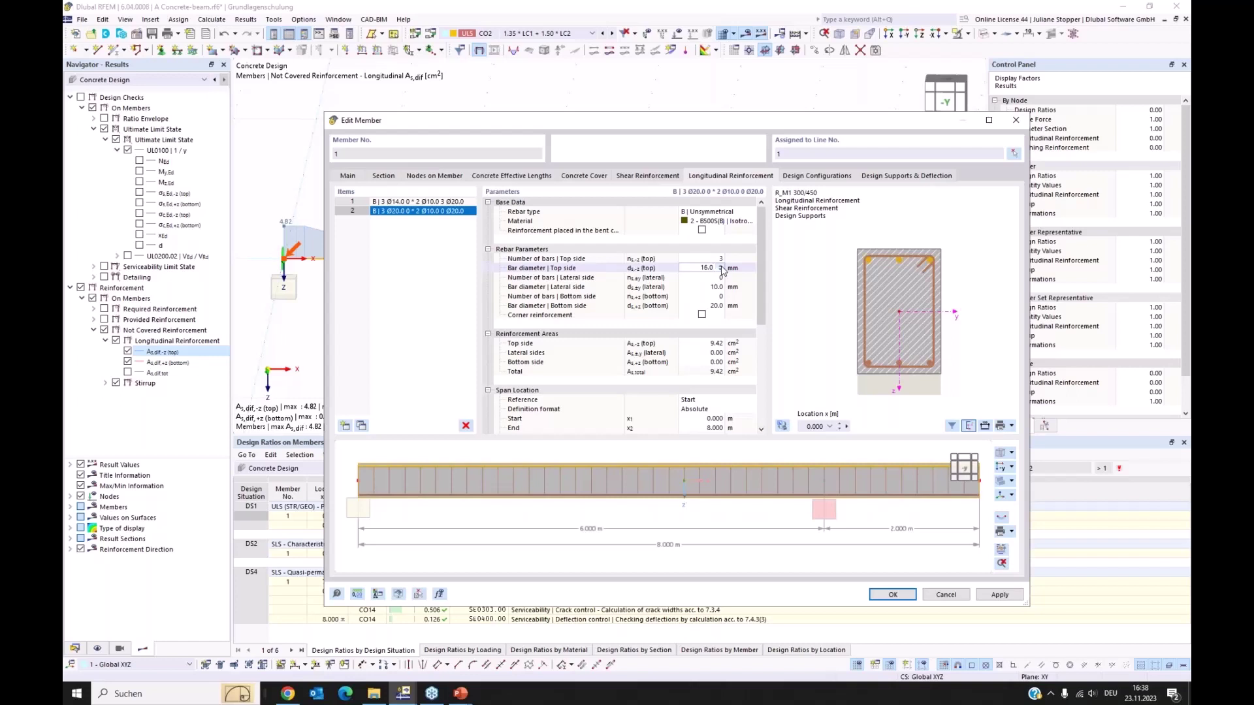
pyautogui.doubleClick(721, 270)
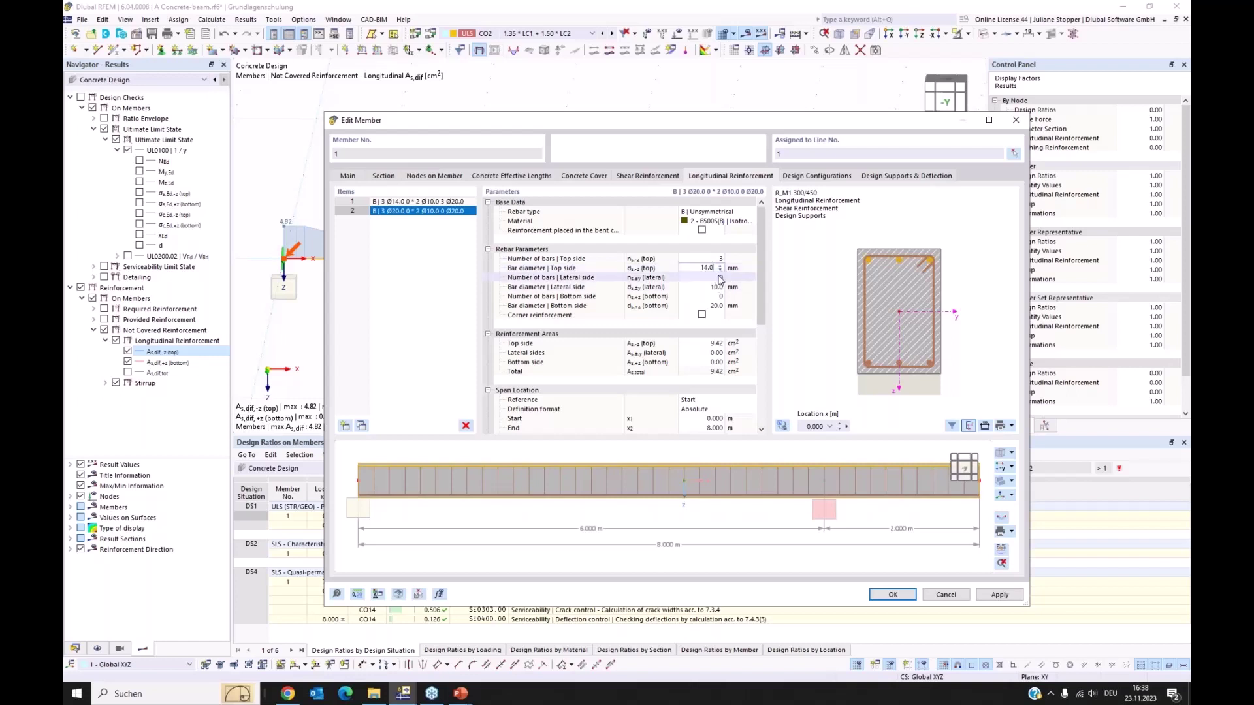
pyautogui.click(718, 277)
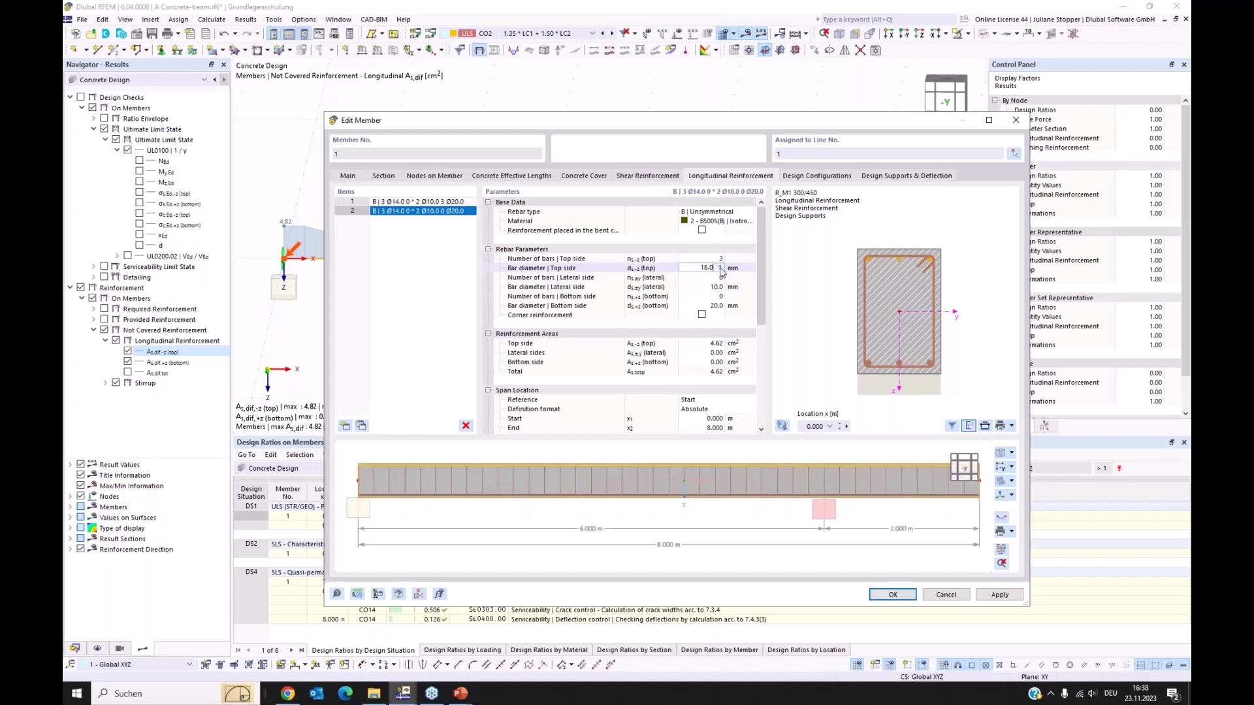
pyautogui.click(741, 342)
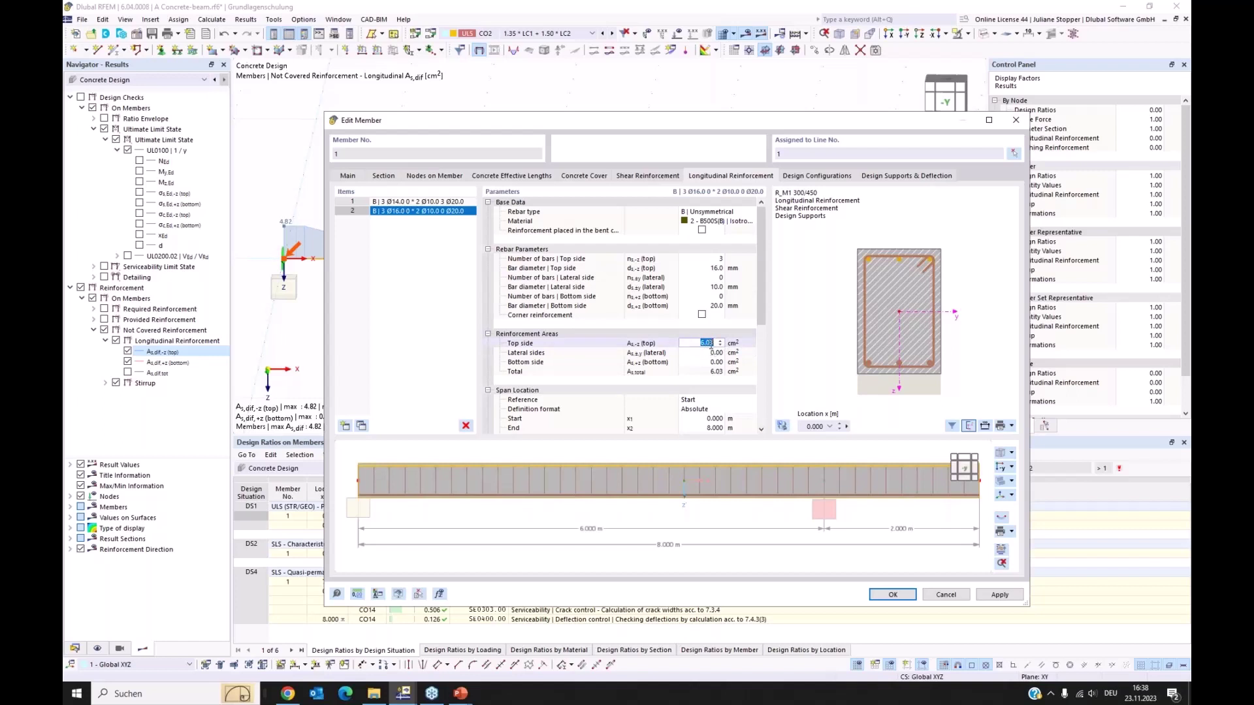
pyautogui.click(792, 340)
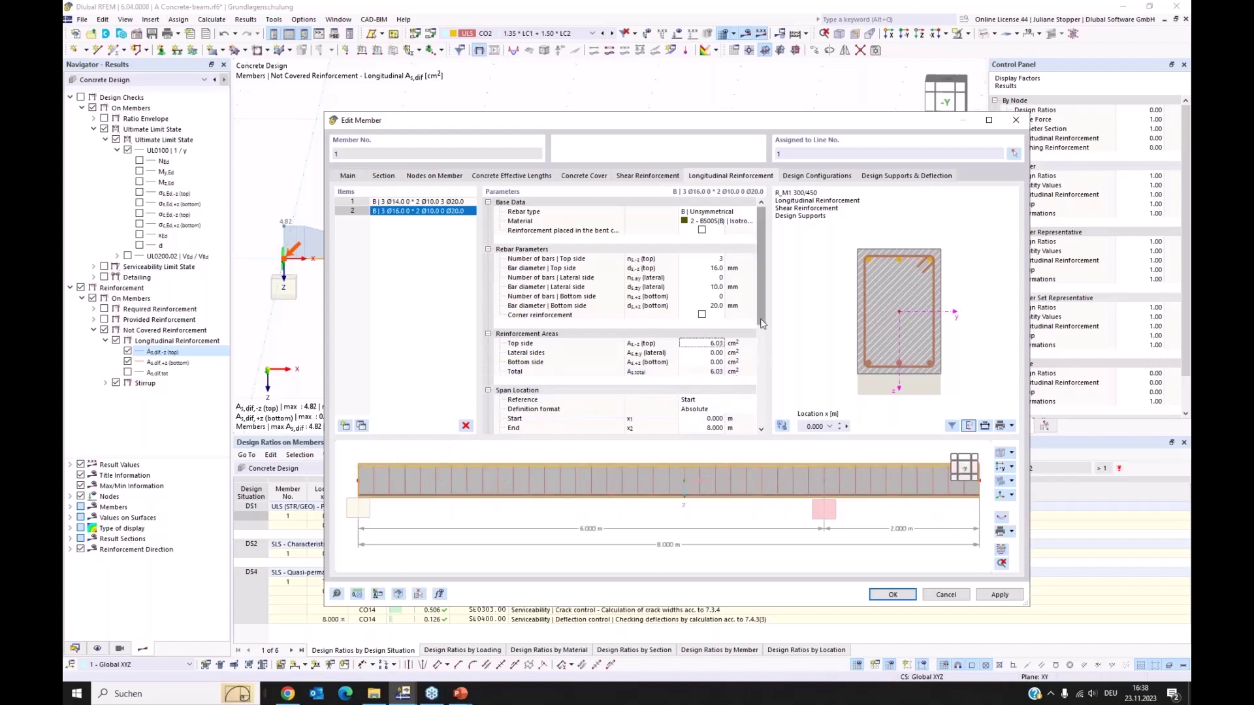
# Set the span end of the second reinforcement item to 1.5 m from the member start
pyautogui.moveTo(762, 325); pyautogui.dragTo(760, 358)
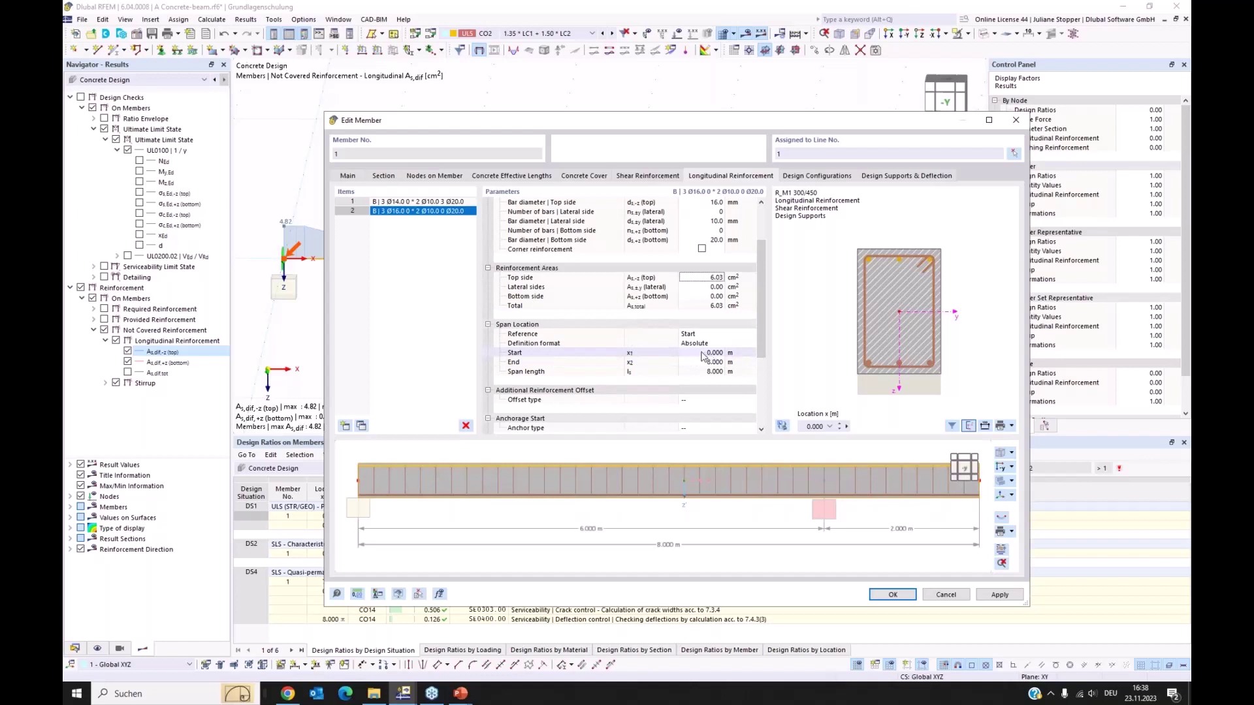
pyautogui.click(712, 362)
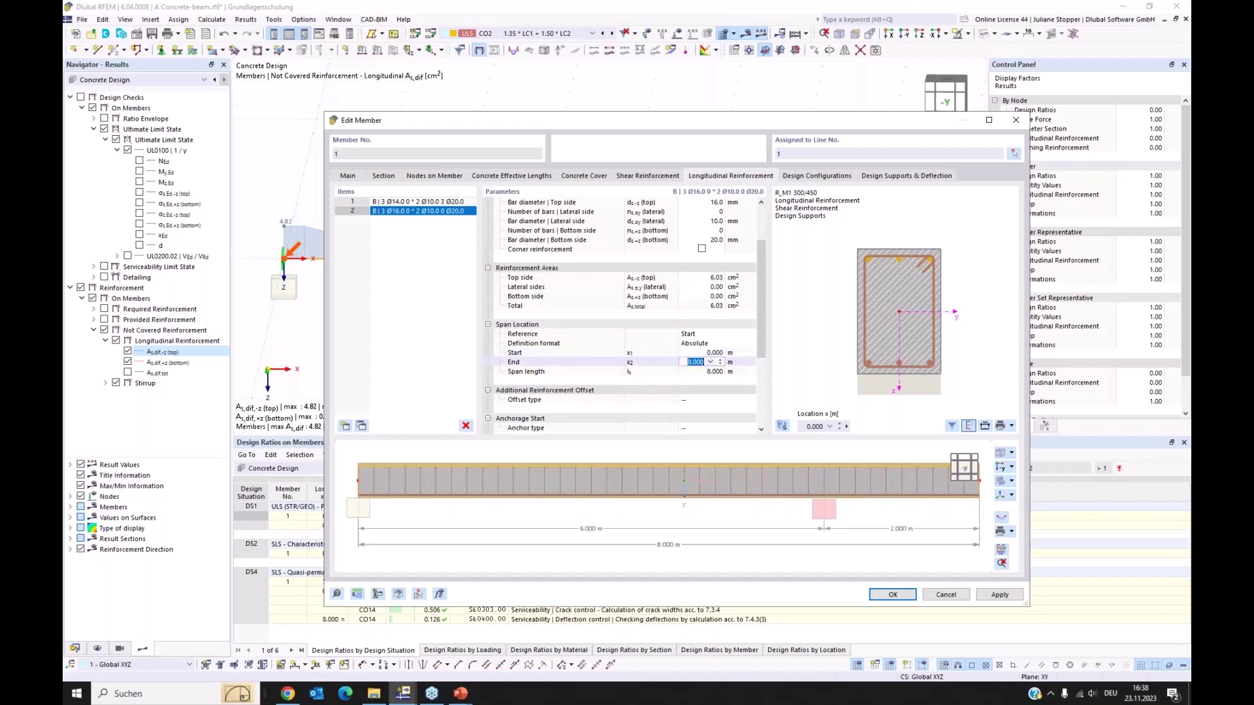
pyautogui.write('1,5')
pyautogui.click(711, 372)
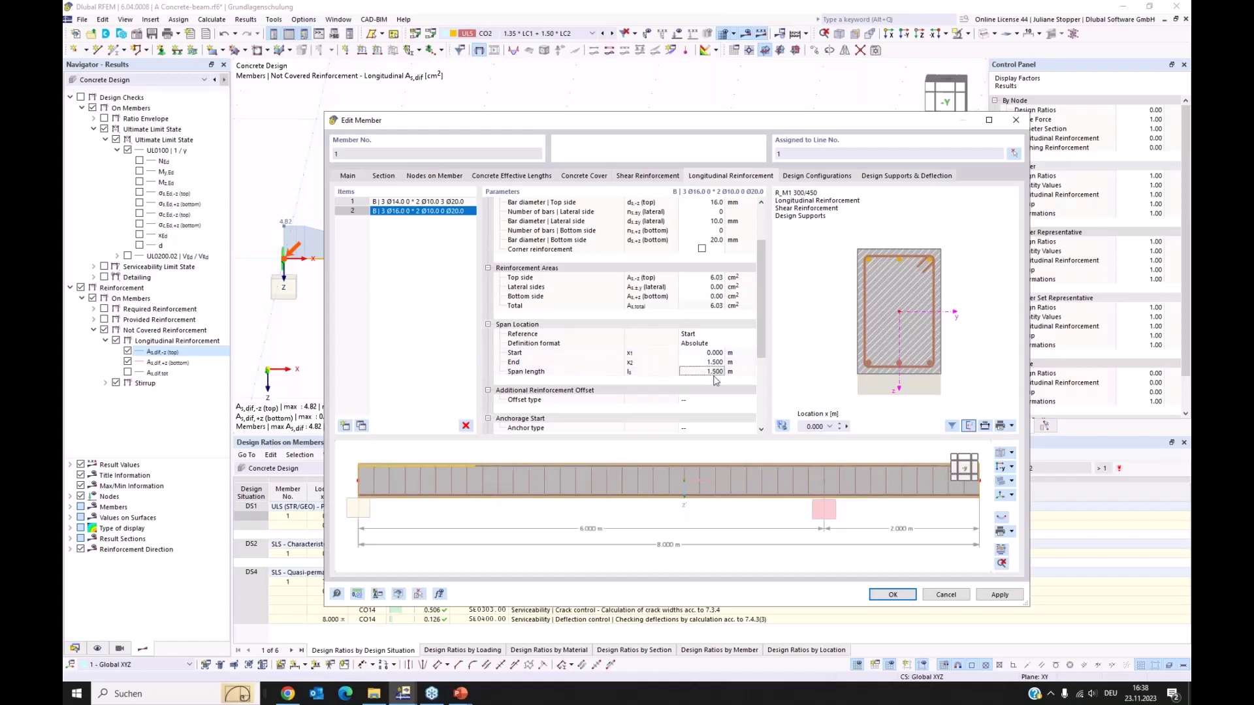
# Change the span end of the second reinforcement item to 2 m
pyautogui.click(700, 362)
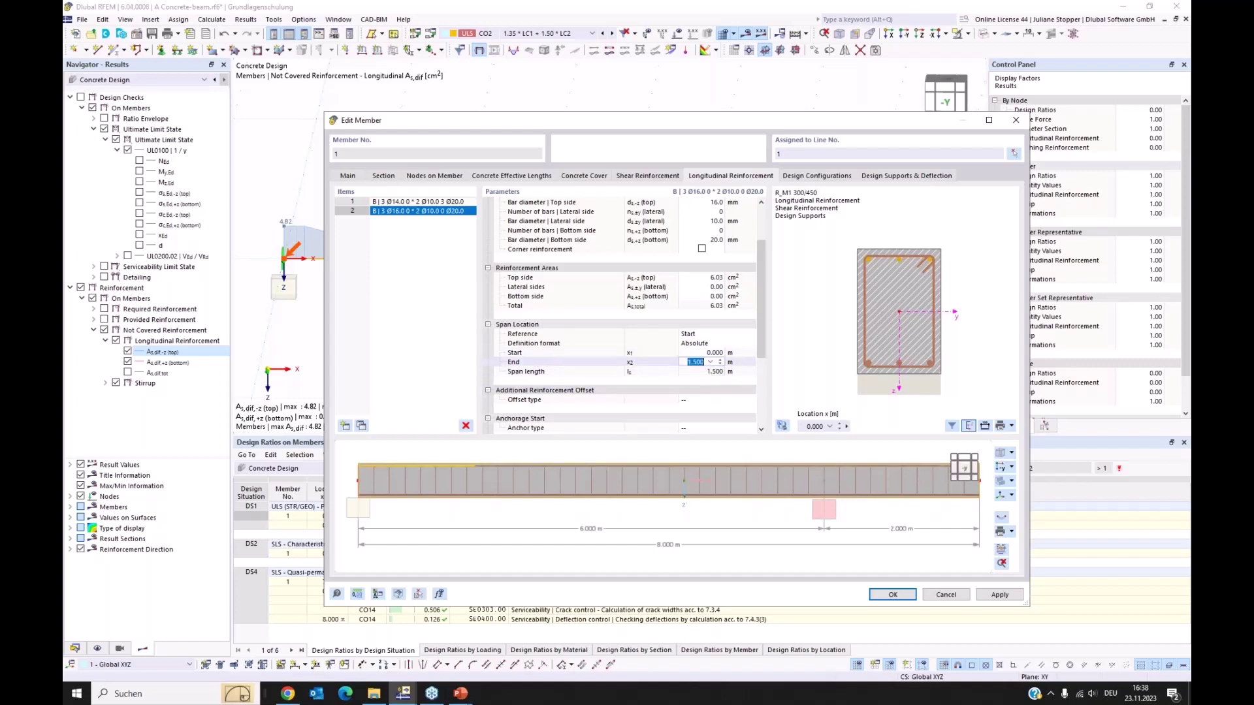
pyautogui.write('2')
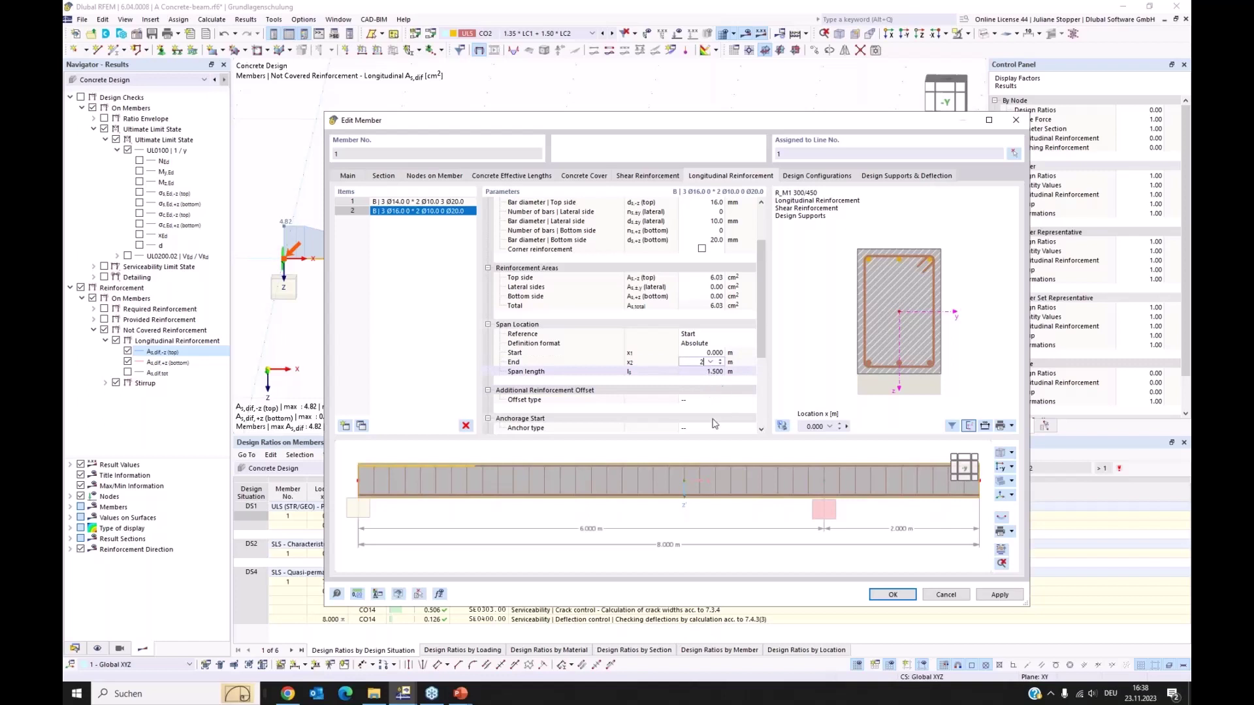
pyautogui.press('Return')
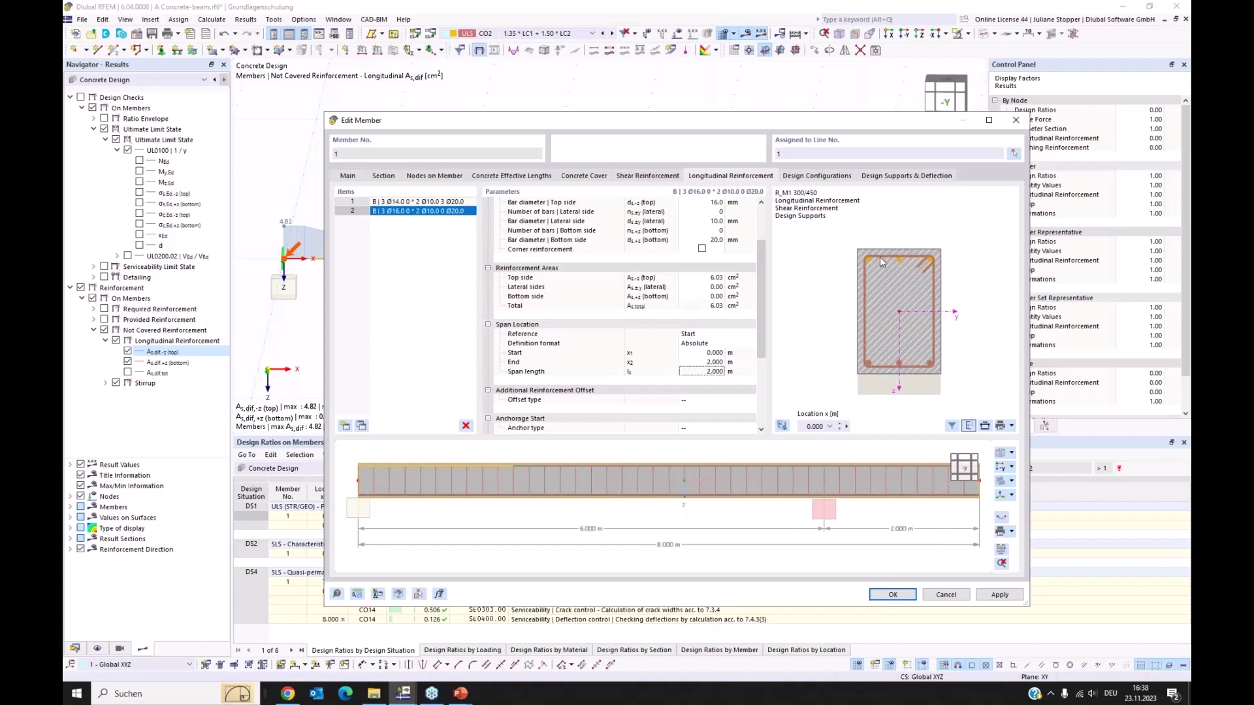
# Offset the second item's bars from the stirrup, with a top side offset of 30 mm
pyautogui.moveTo(759, 284); pyautogui.dragTo(762, 320)
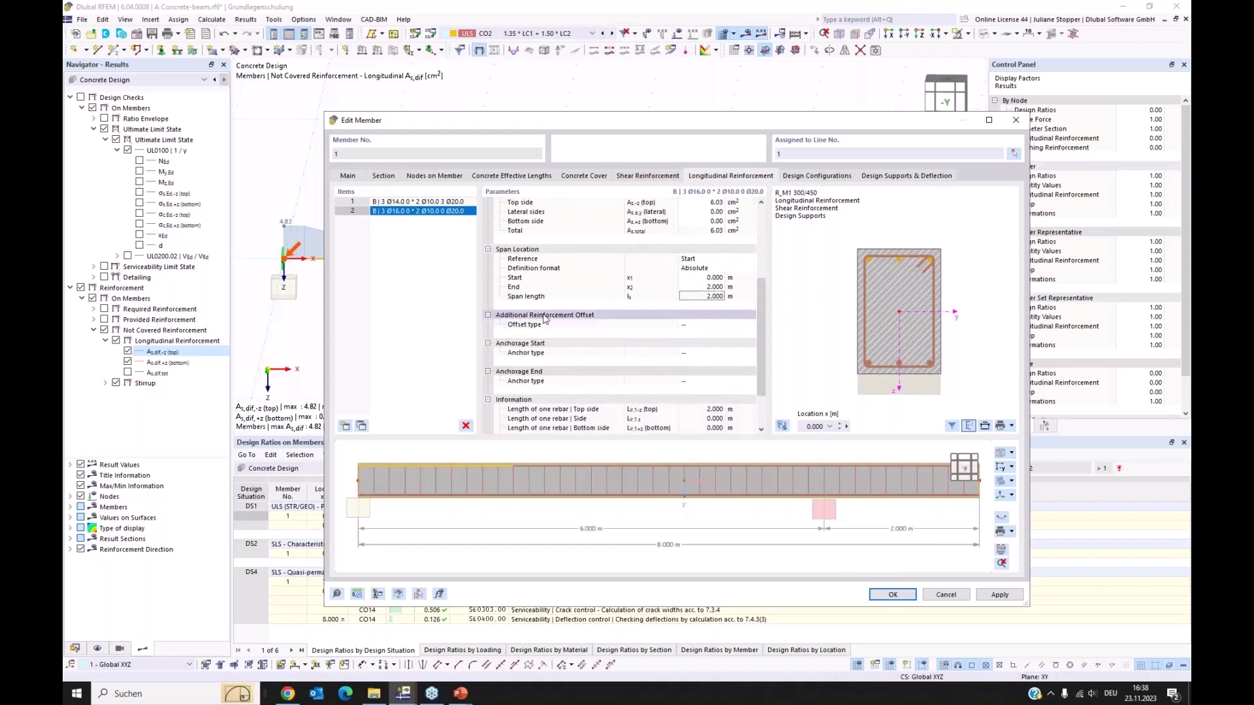
pyautogui.click(702, 324)
pyautogui.click(751, 325)
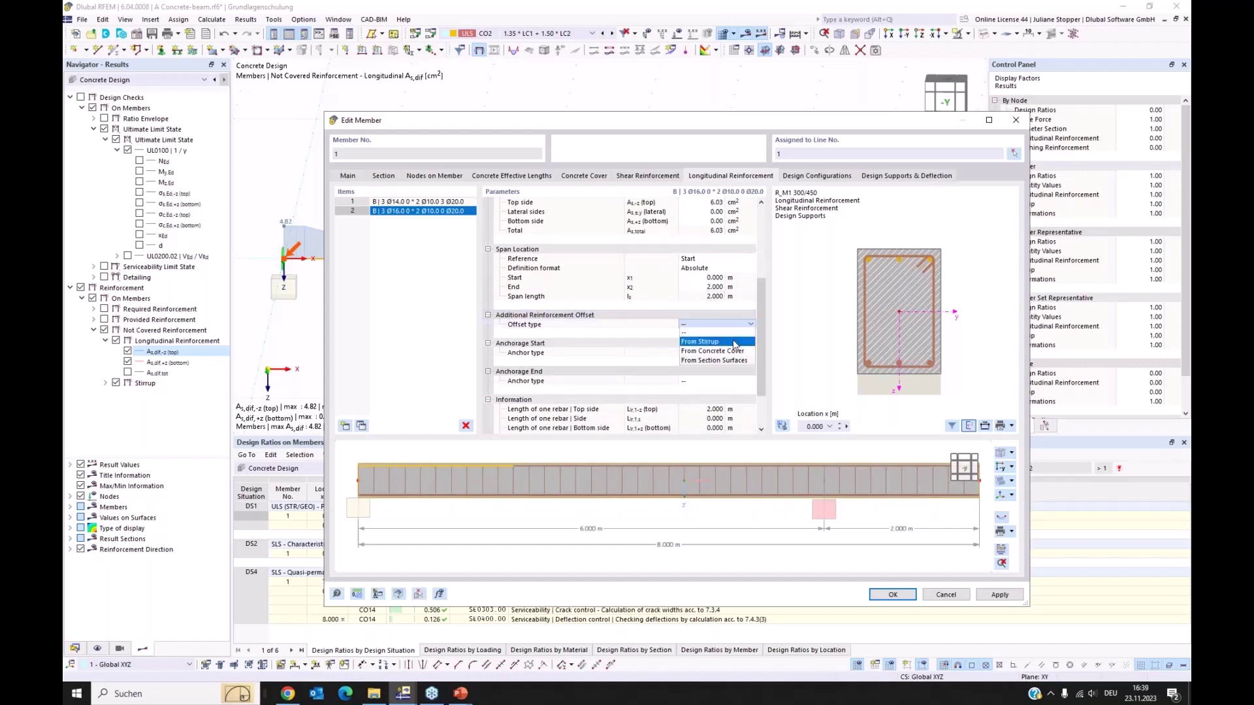
pyautogui.click(733, 340)
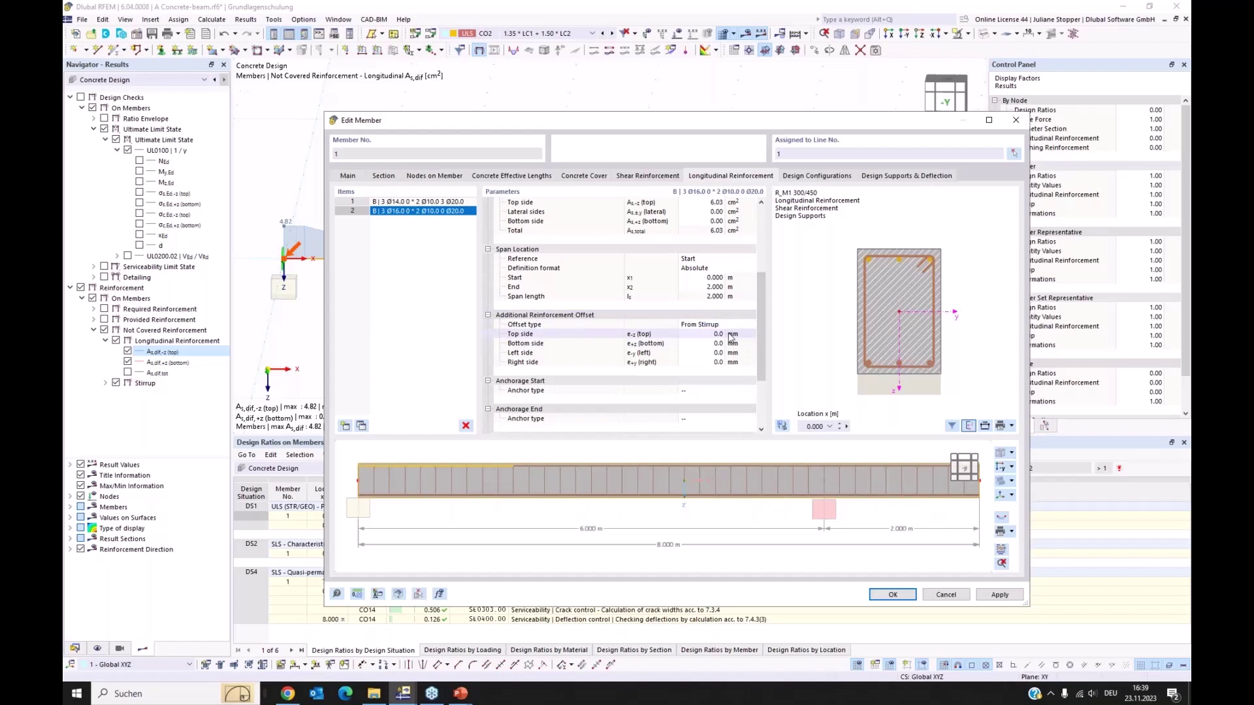
pyautogui.click(720, 334)
pyautogui.write('10')
pyautogui.click(720, 332)
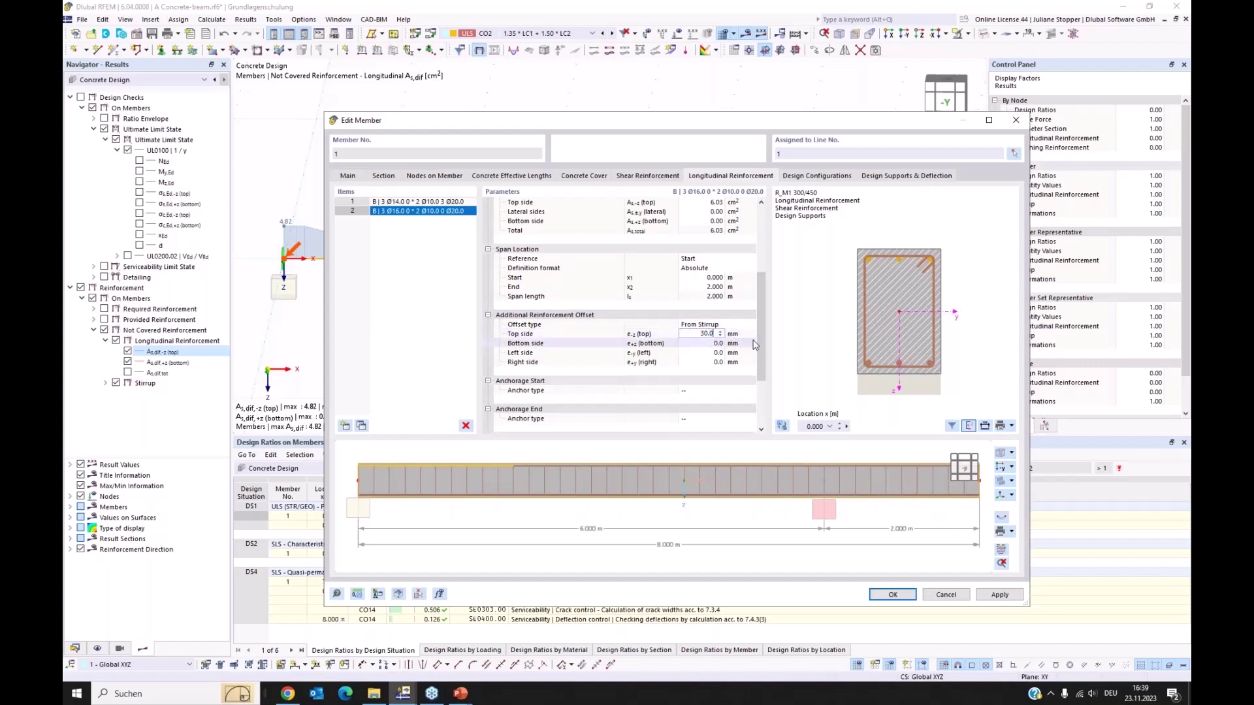
pyautogui.click(748, 341)
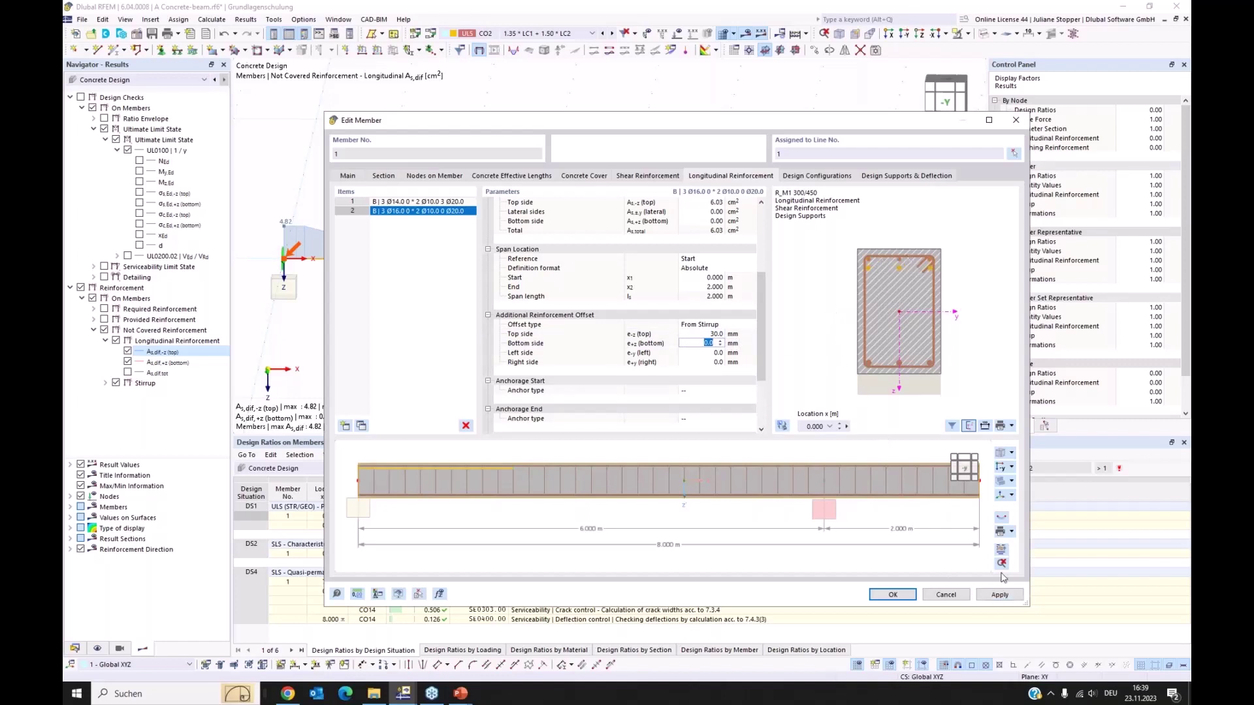
# Apply the reinforcement changes, review the beam's reinforcement layout drawing, and confirm the member edit
pyautogui.click(996, 596)
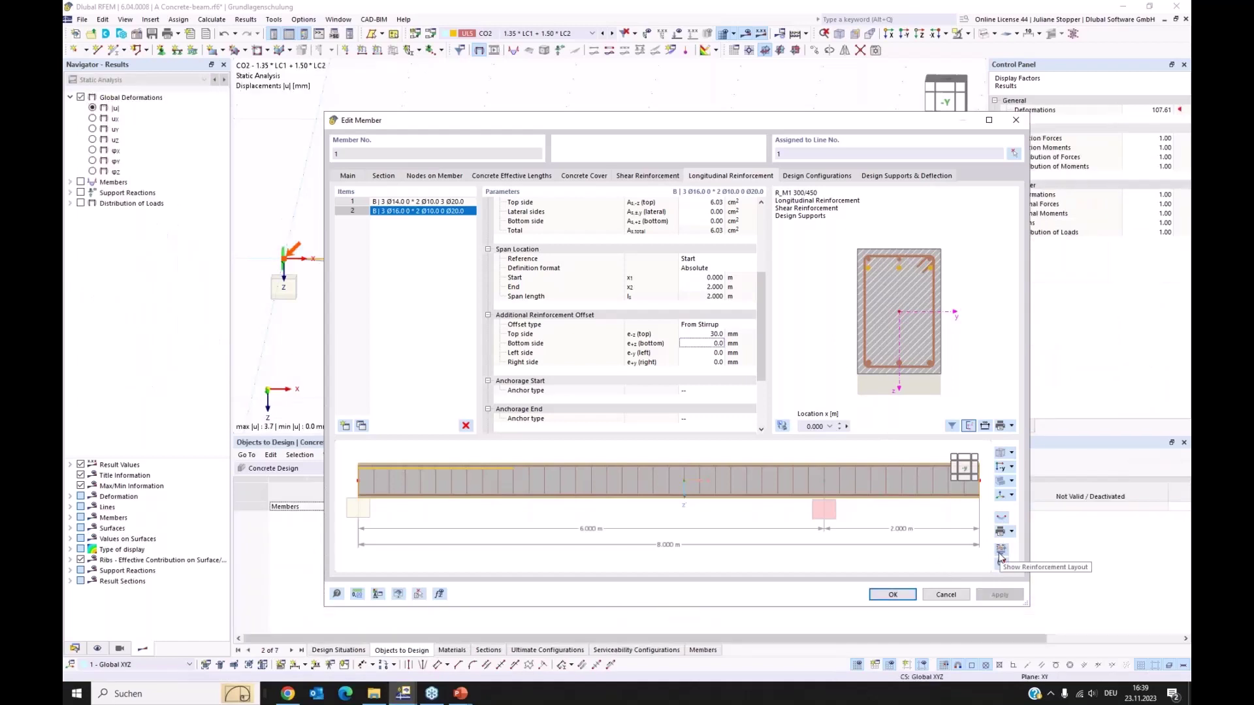
pyautogui.click(1003, 552)
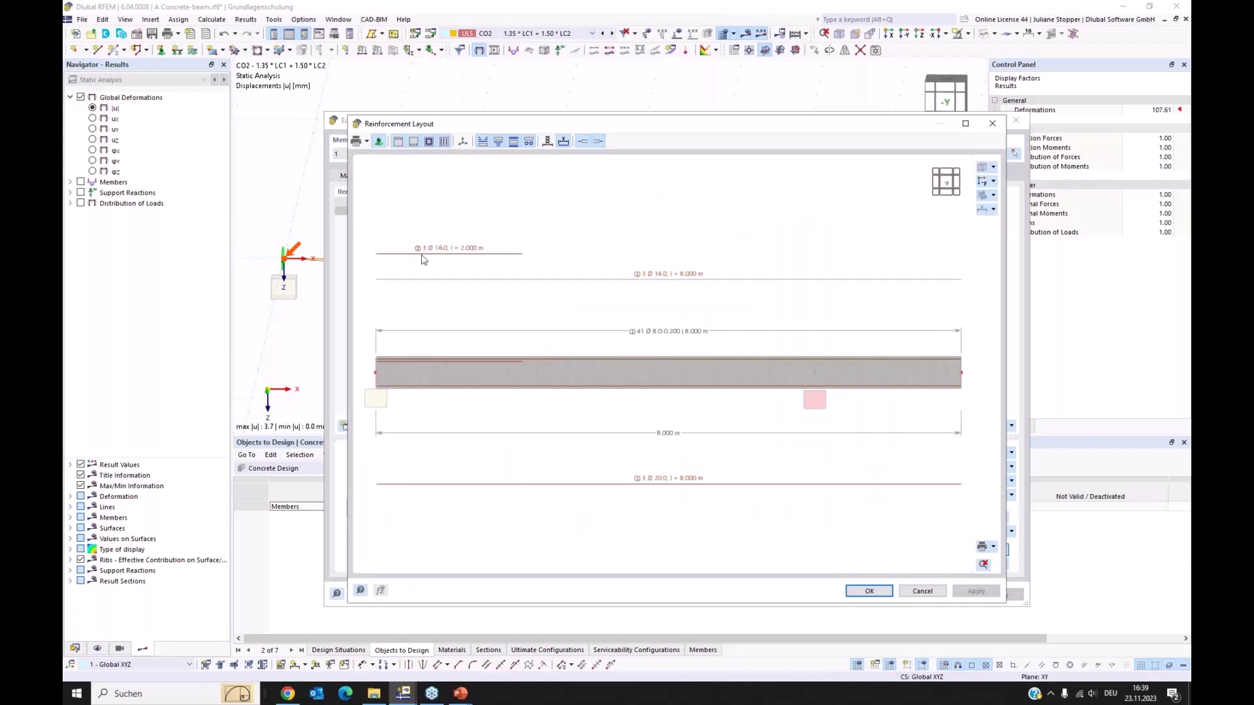
pyautogui.click(870, 591)
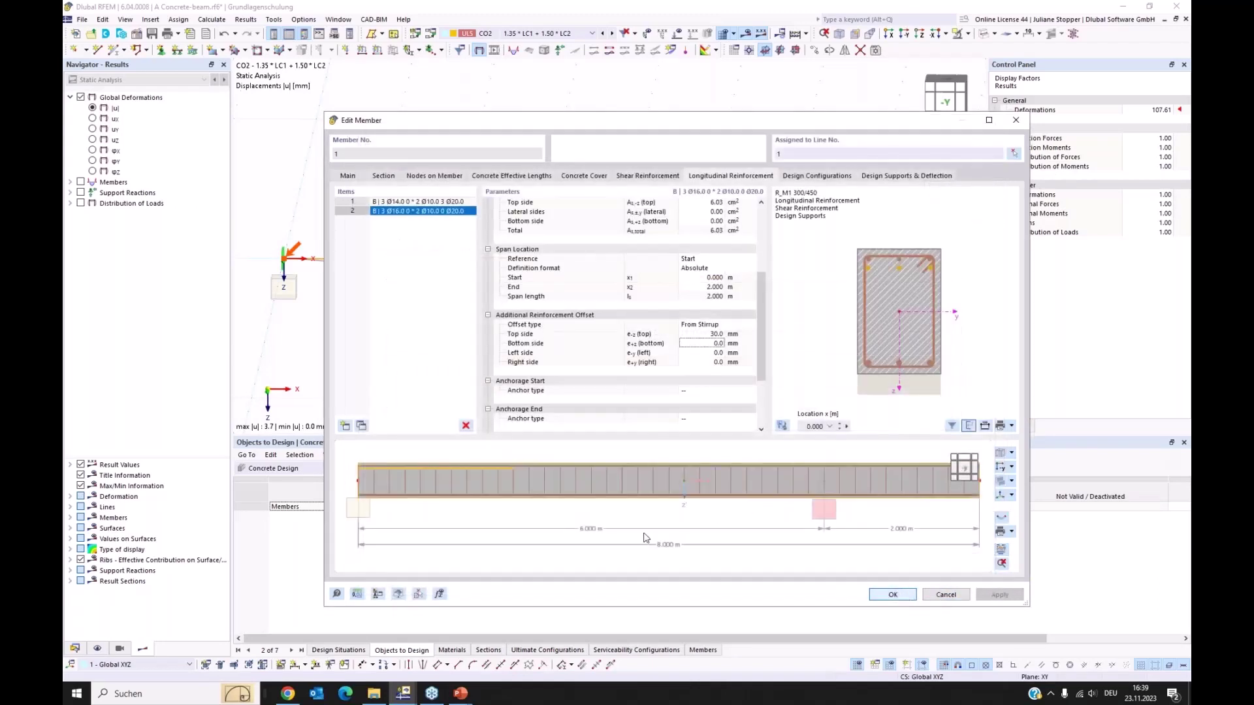
pyautogui.press('Return')
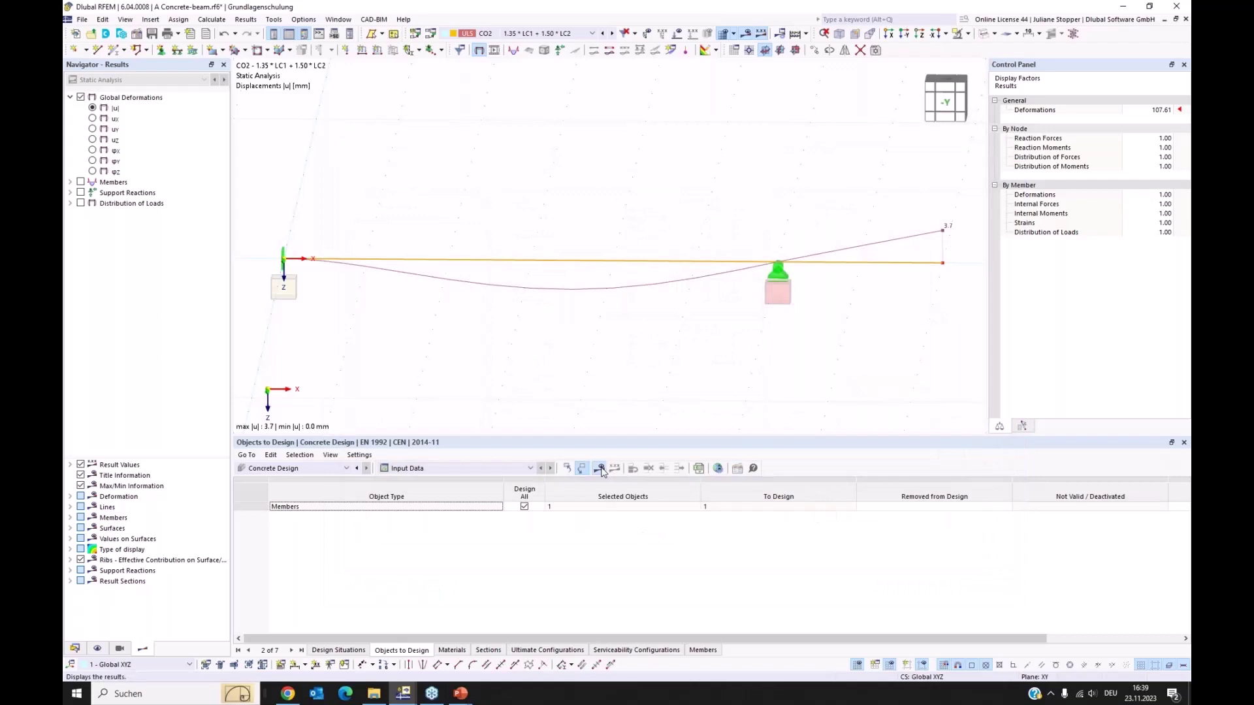
# Recalculate and show the concrete design results, listing the design ratios on members by design situation in an enlarged table
pyautogui.click(600, 470)
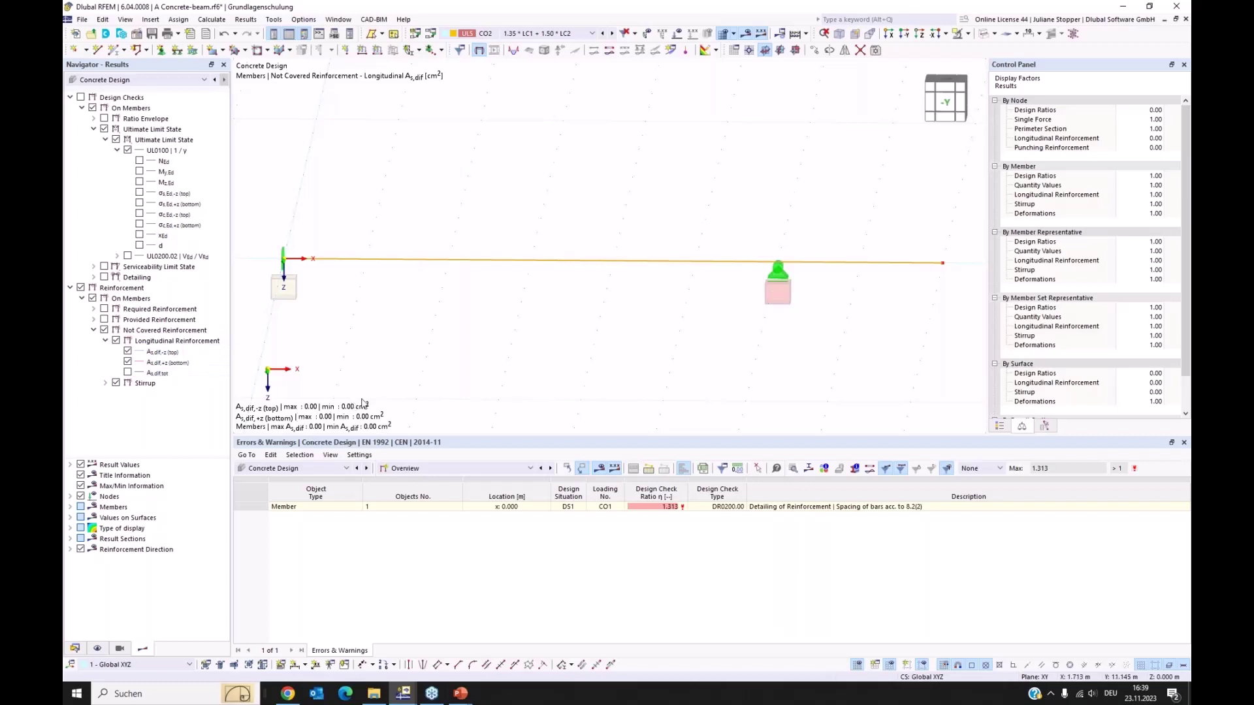
pyautogui.click(456, 470)
pyautogui.click(448, 500)
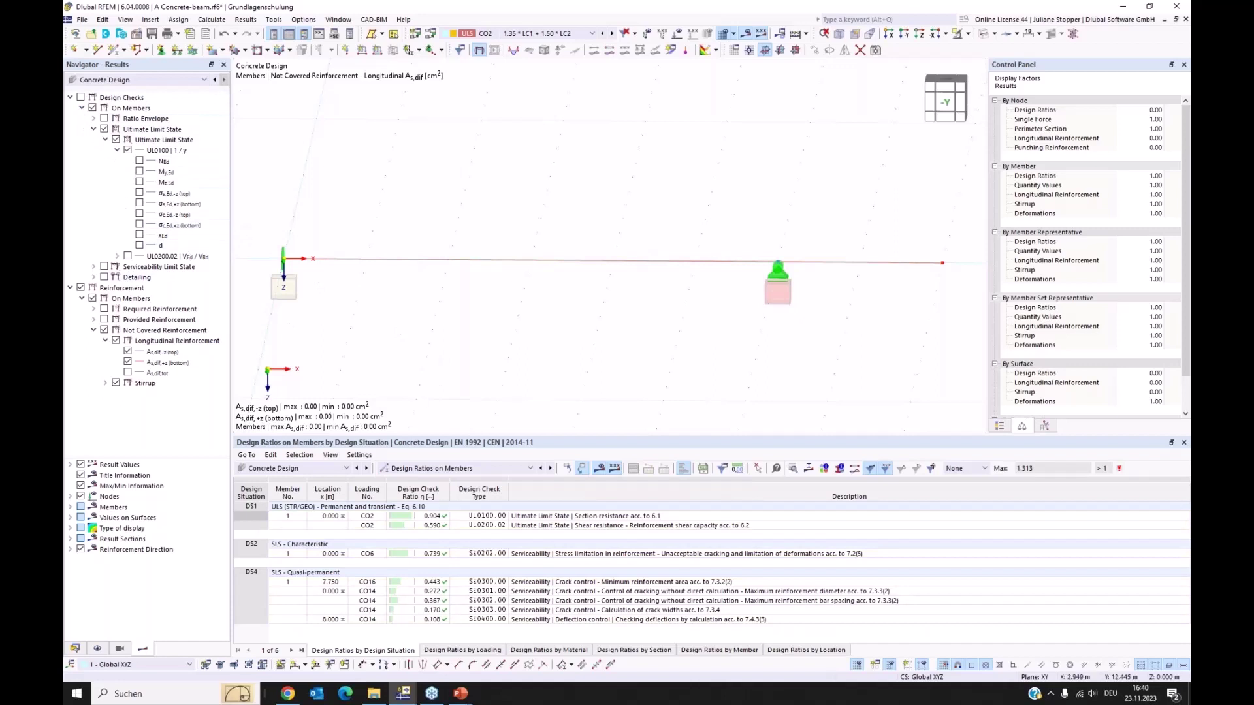
pyautogui.moveTo(503, 435); pyautogui.dragTo(504, 395)
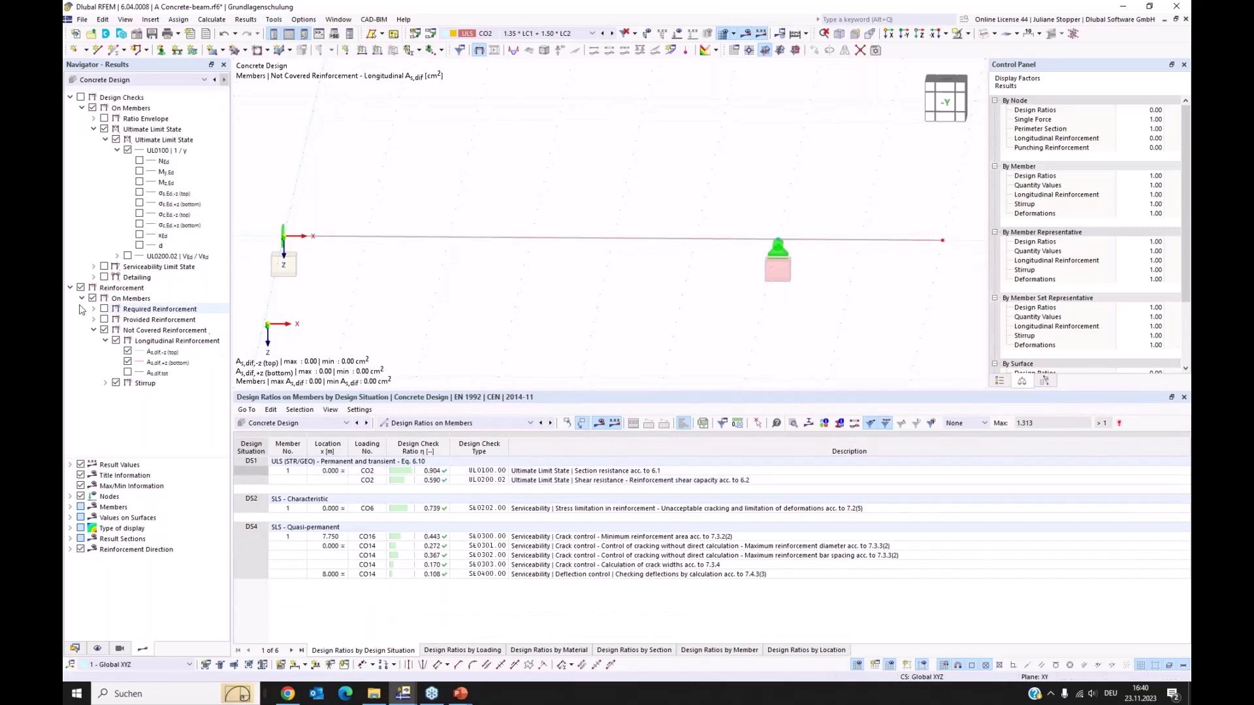
# Show the design check results on the beam and hide the reinforcement results
pyautogui.click(70, 287)
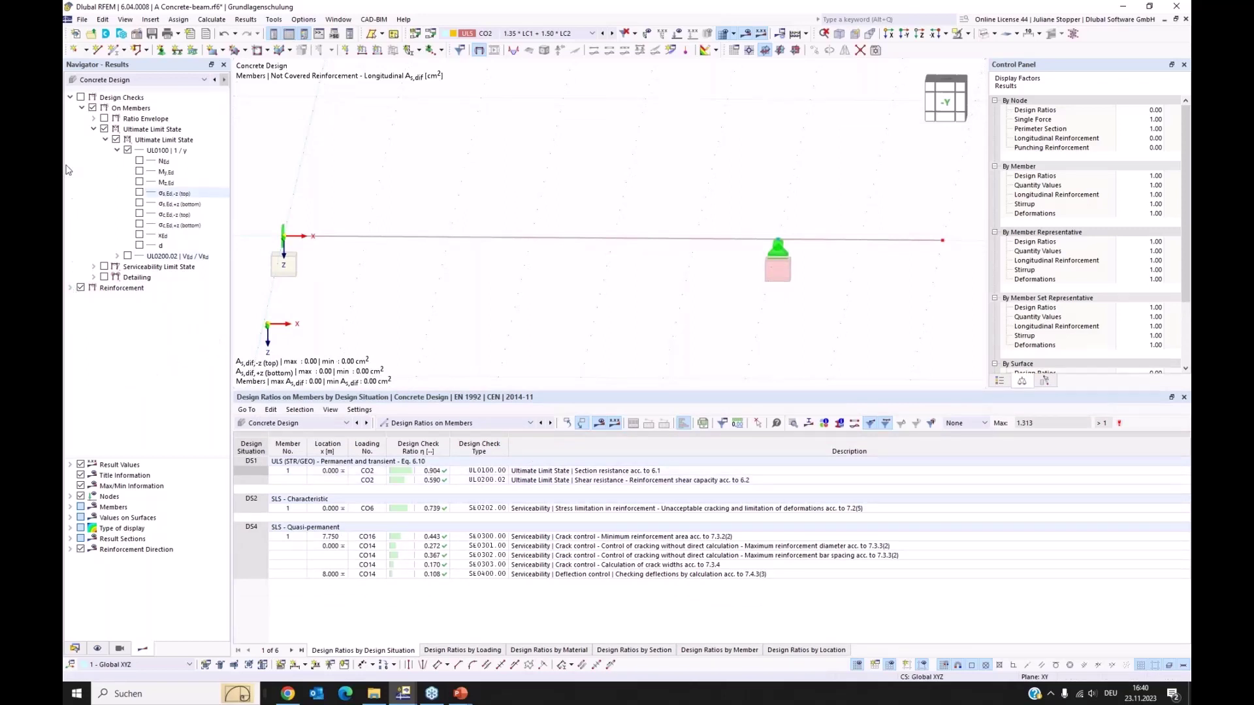
pyautogui.click(81, 97)
pyautogui.click(82, 288)
pyautogui.click(80, 288)
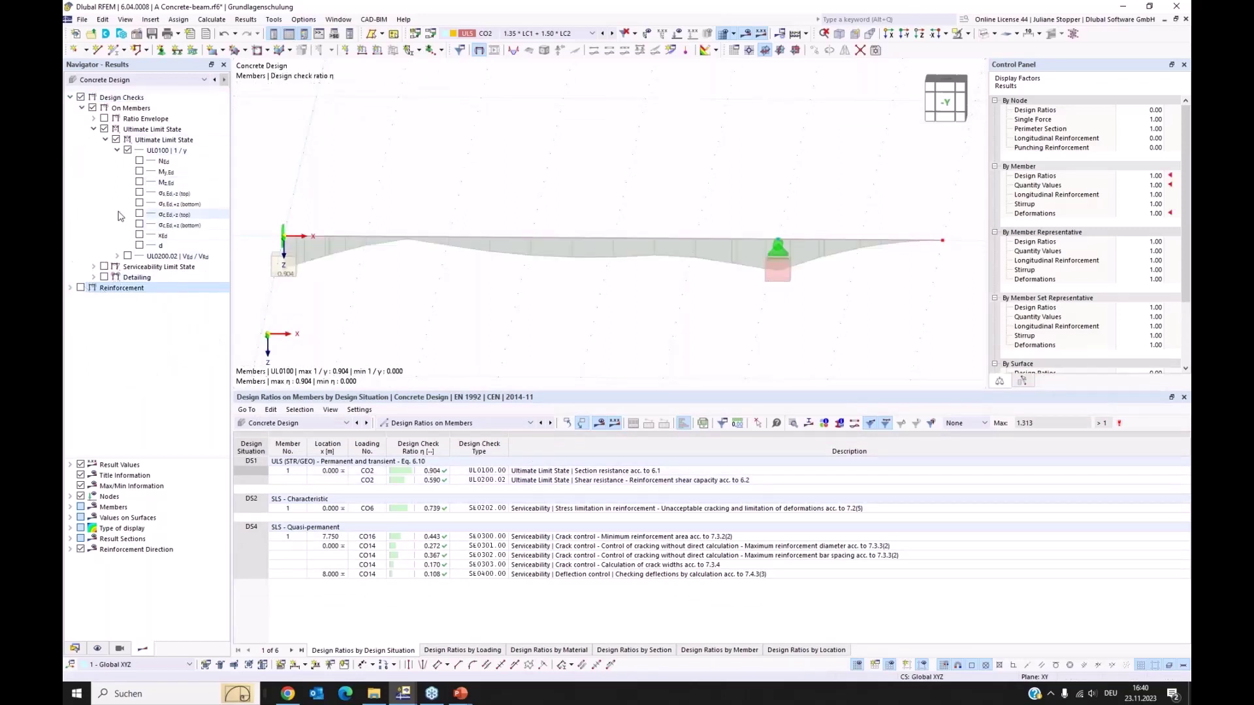
# Replace the UL0100 check diagram with the UL0200.02 shear check diagram and list its detailed result quantities
pyautogui.click(127, 150)
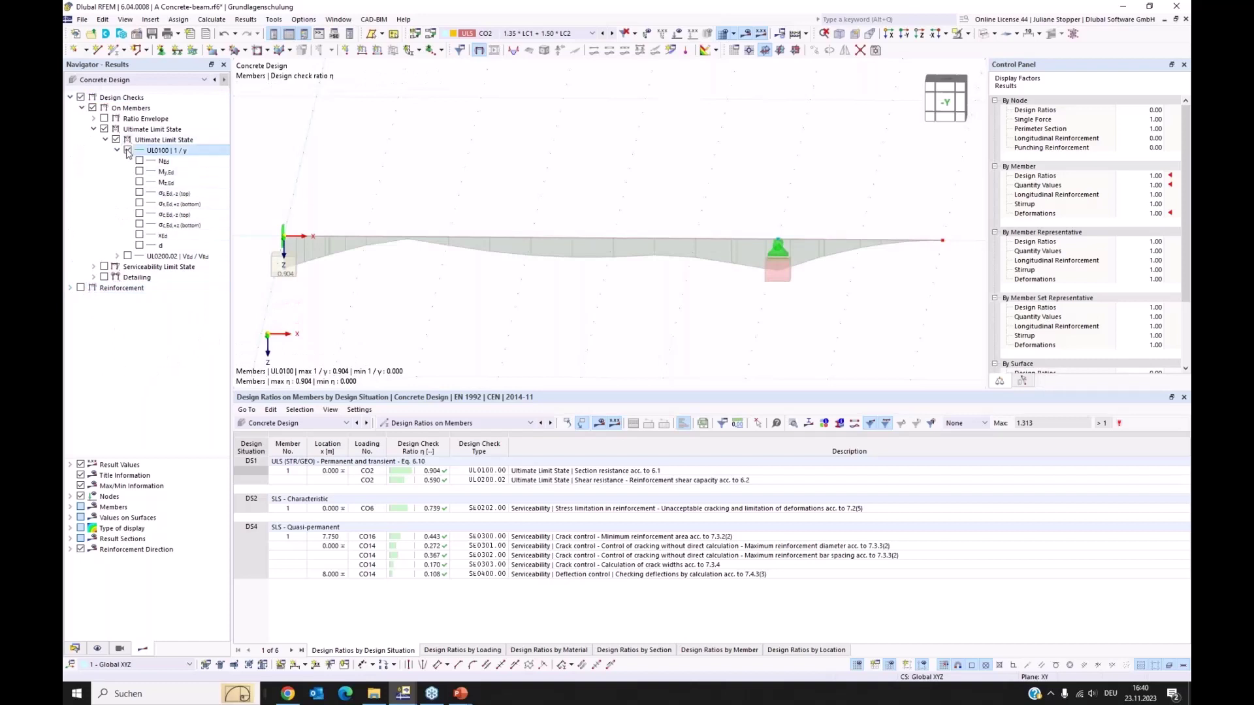
pyautogui.click(127, 256)
pyautogui.click(117, 256)
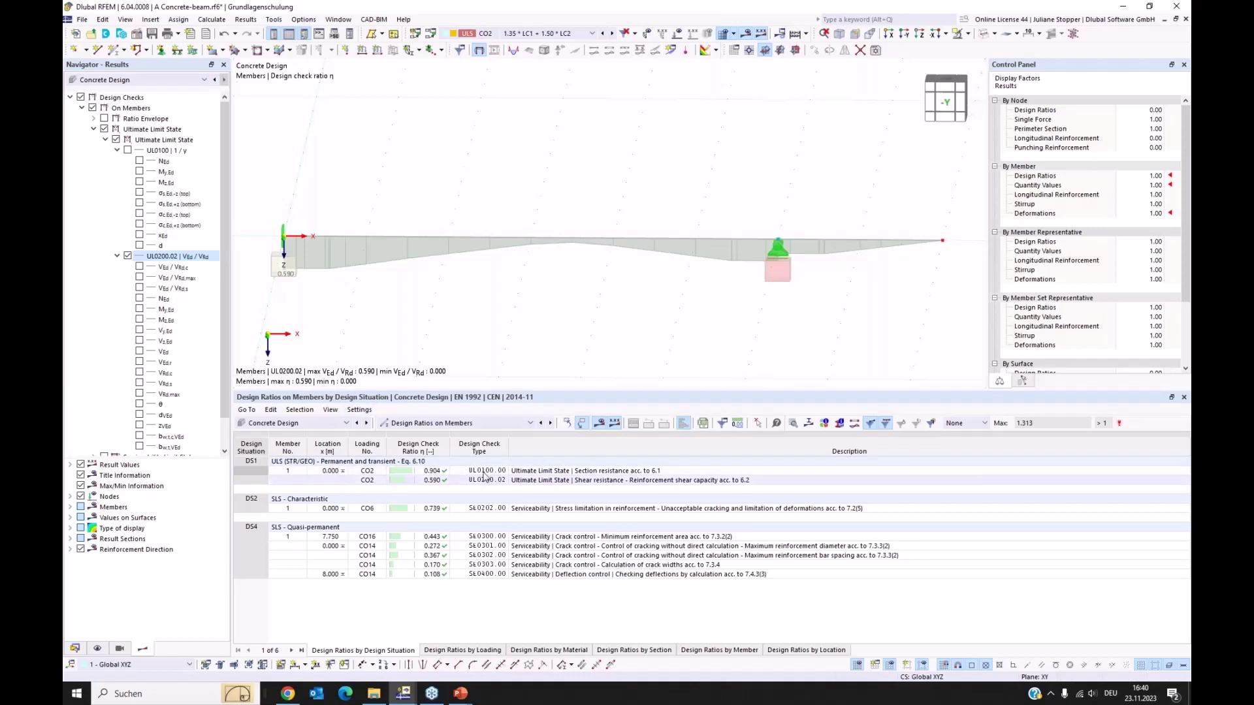
# Open the design check details of the UL0200.02 shear resistance check and examine its formulas with and without substituted values
pyautogui.click(481, 481)
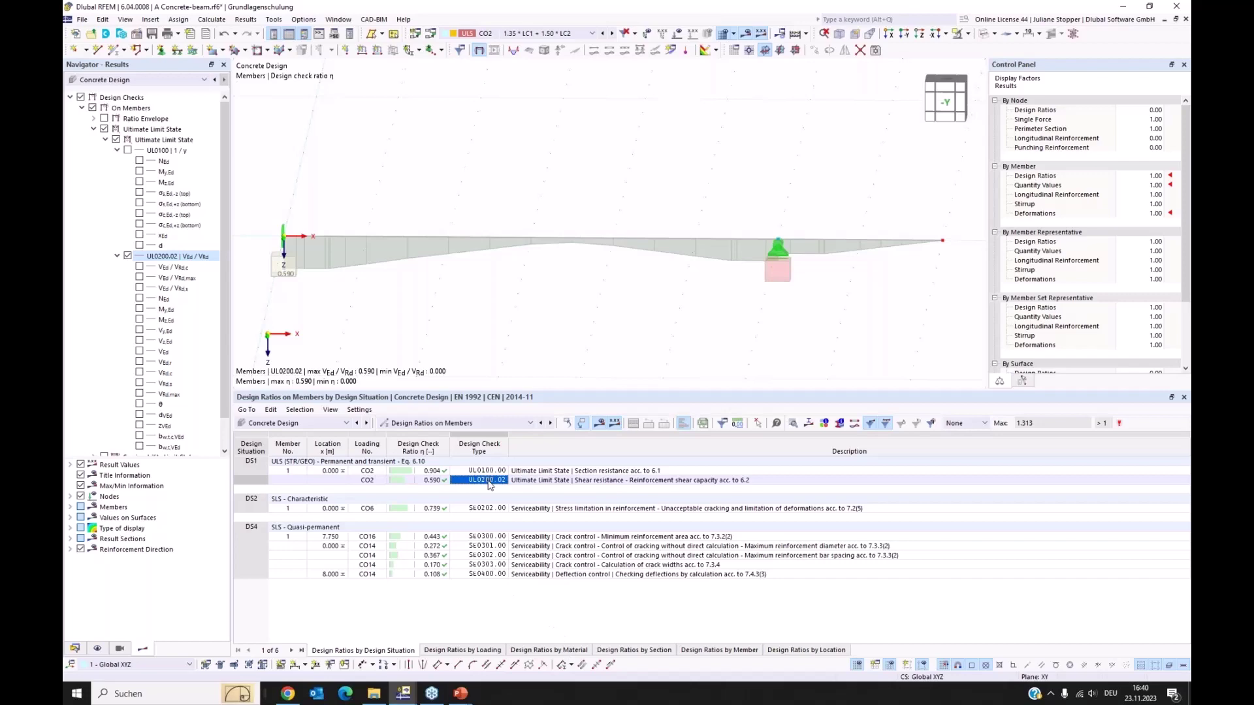
pyautogui.doubleClick(496, 484)
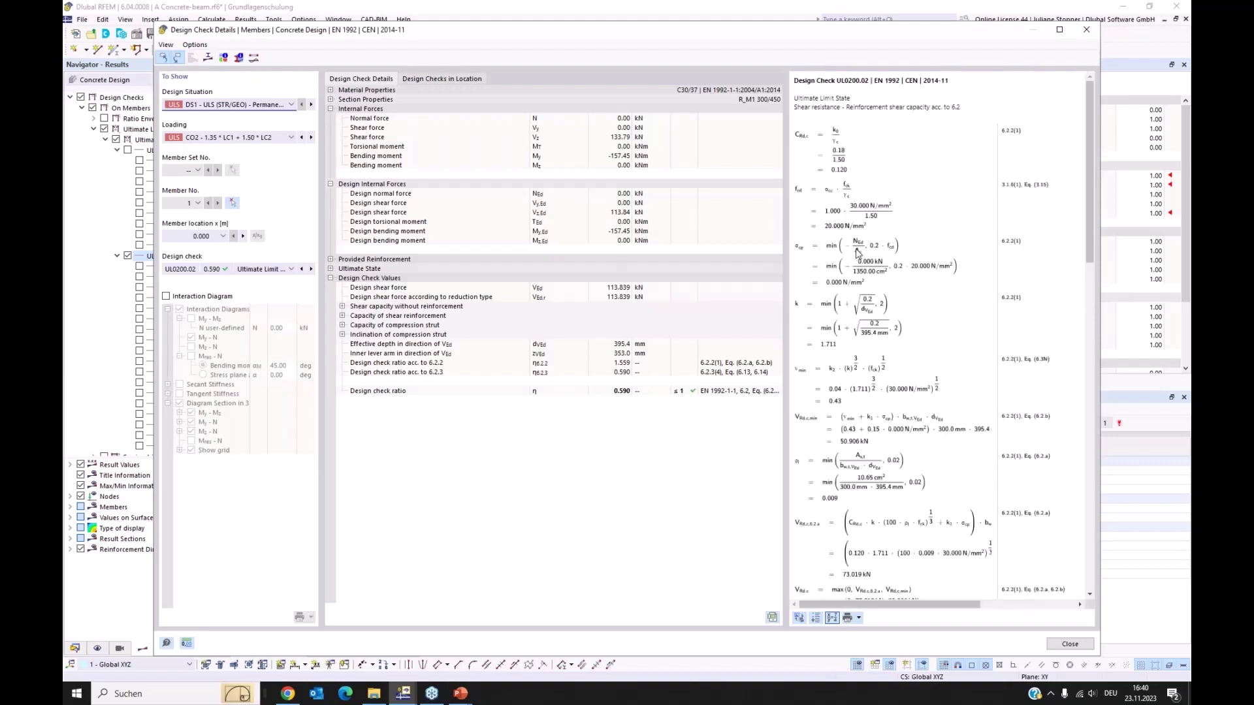
pyautogui.scroll(-1, 857, 254)
pyautogui.scroll(-3, 859, 255)
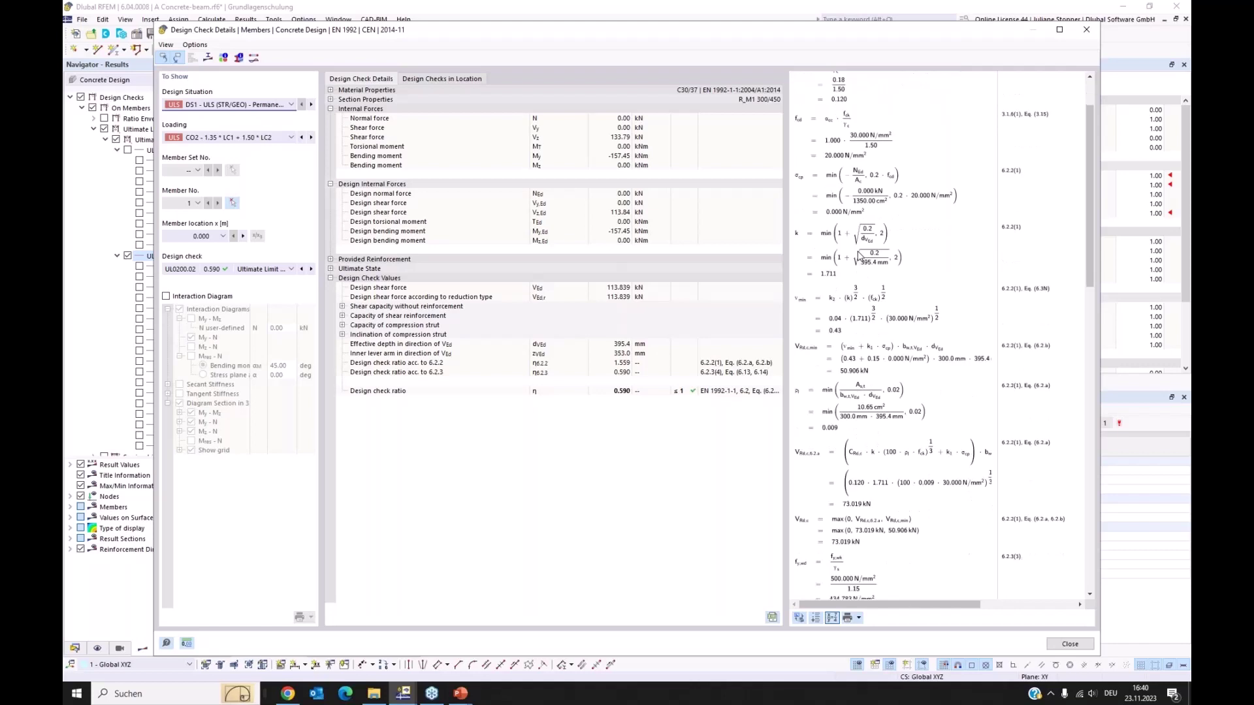
pyautogui.scroll(-3, 858, 255)
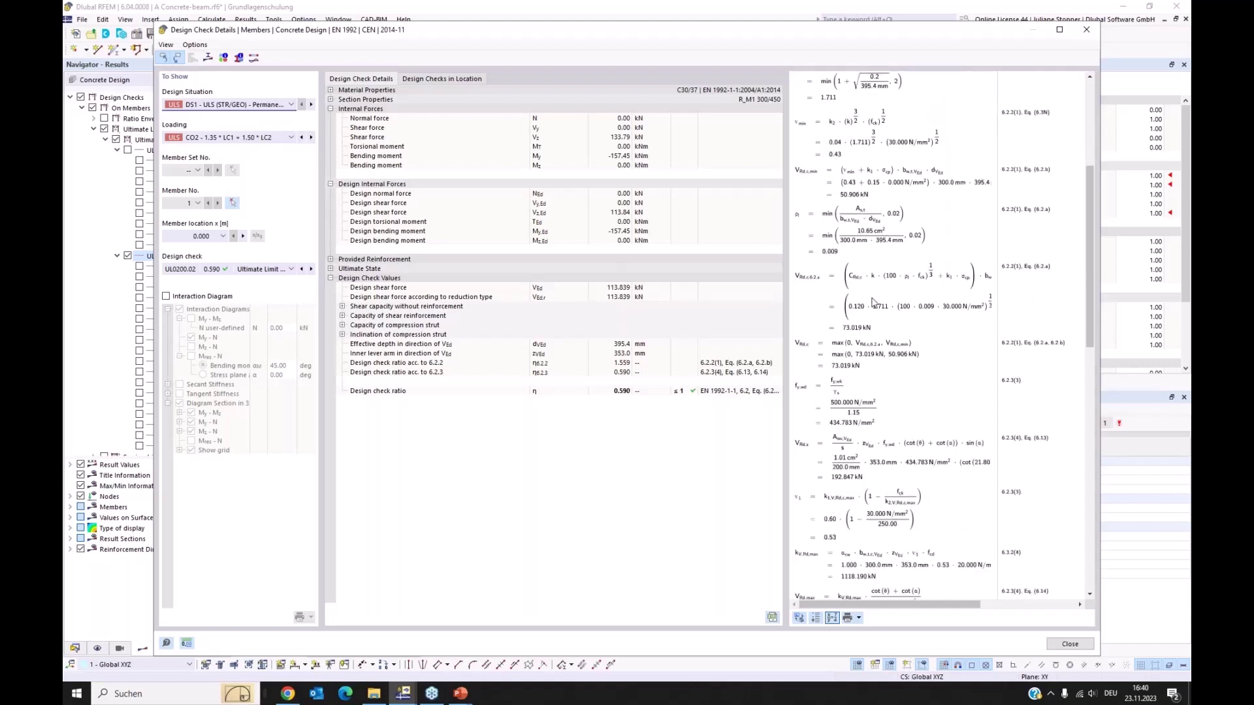
pyautogui.scroll(-4, 893, 300)
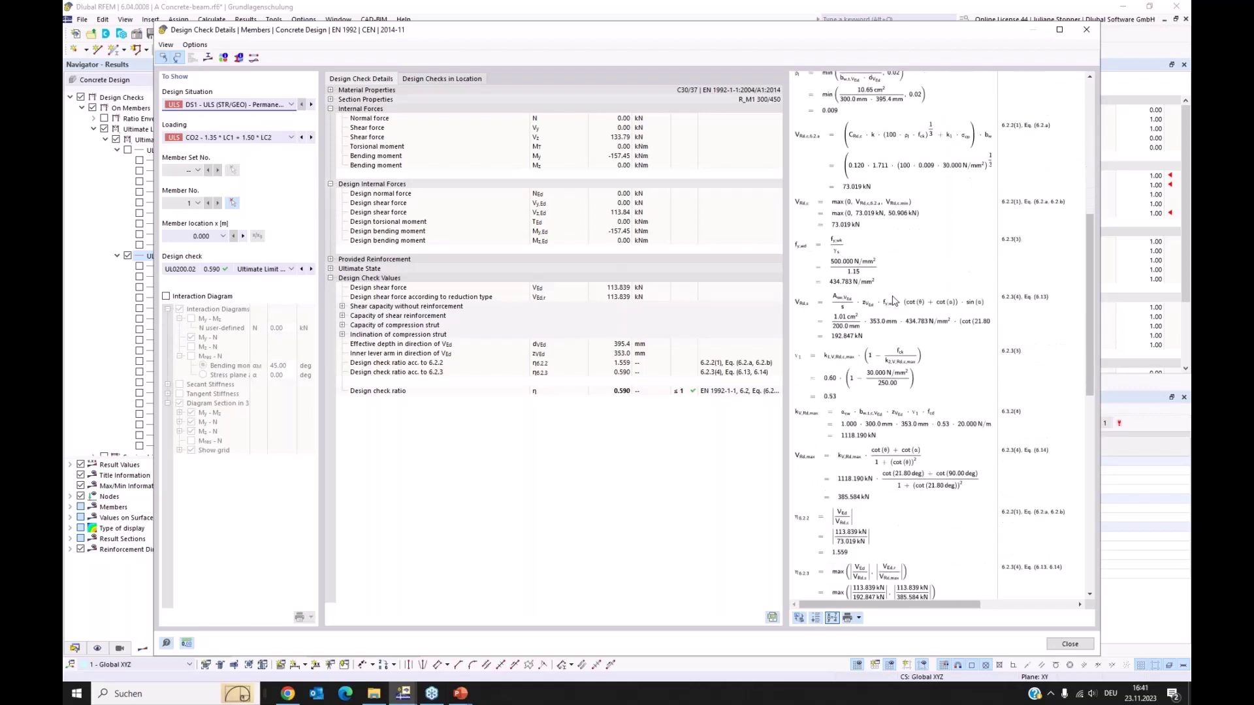
pyautogui.scroll(-4, 893, 300)
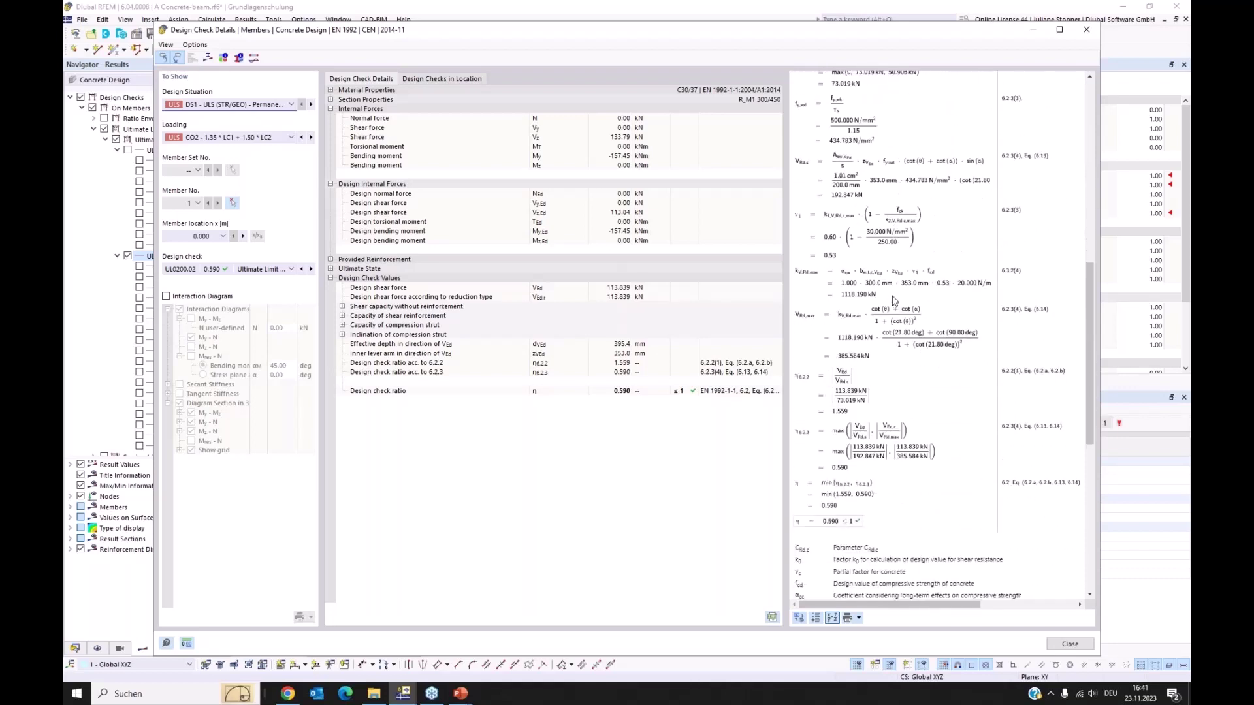
pyautogui.scroll(3, 899, 301)
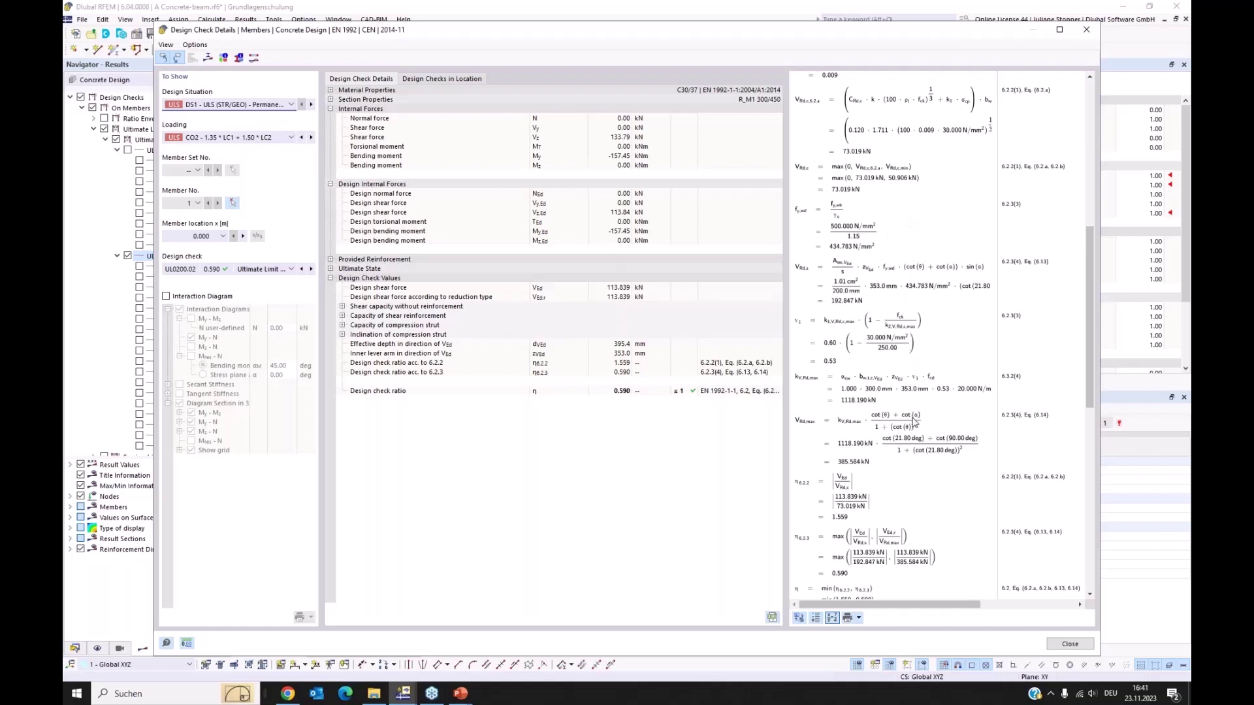
pyautogui.click(832, 619)
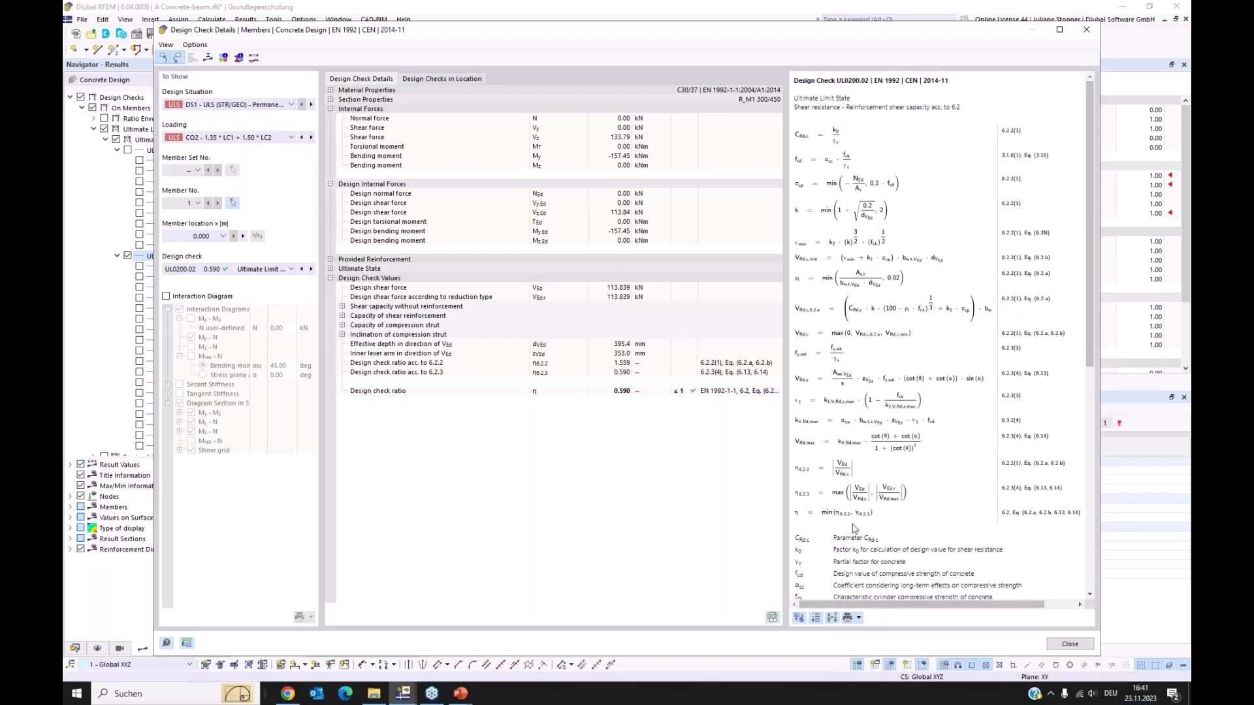
pyautogui.click(832, 619)
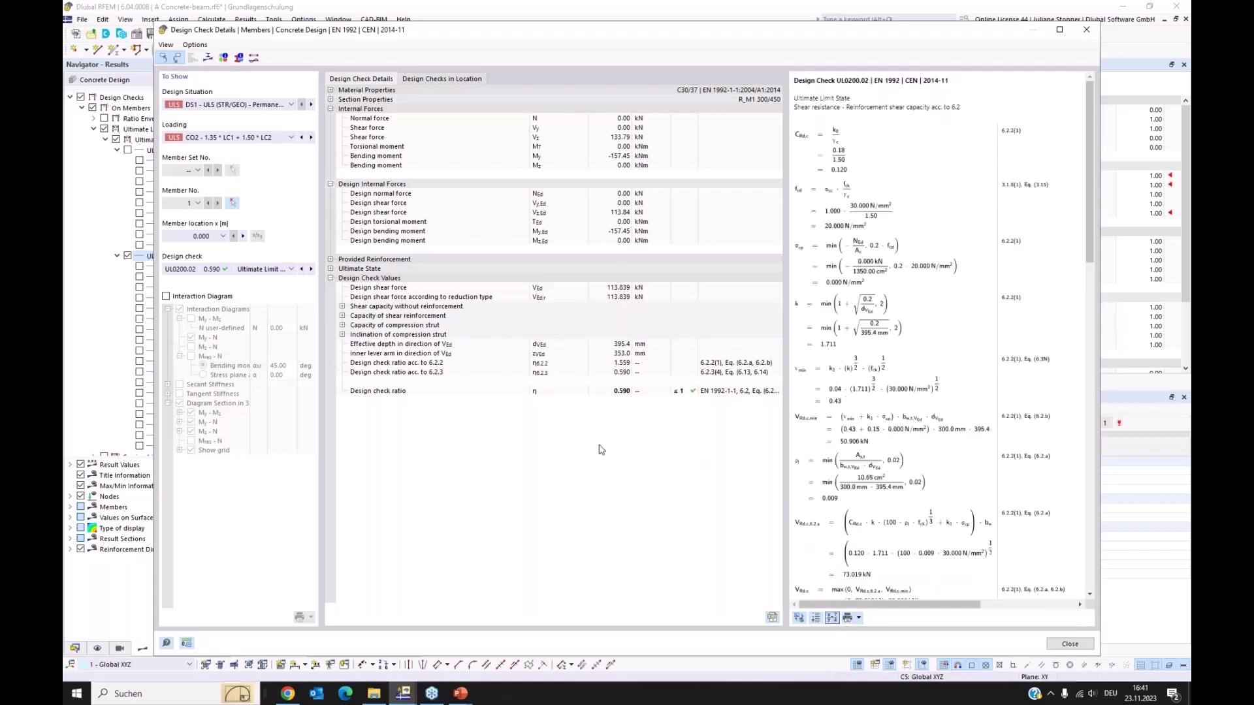
# Inspect the shear reinforcement capacity values and the reinforcement stress diagram in the section, and close the design check details
pyautogui.click(342, 316)
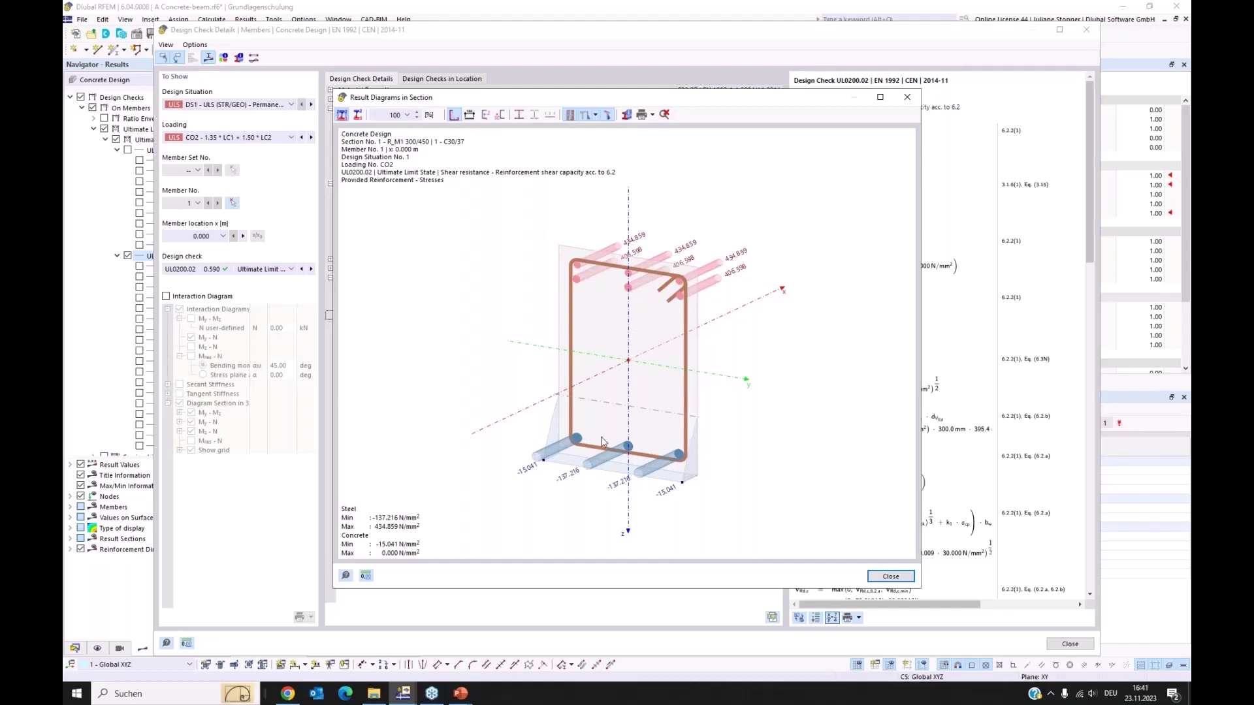
pyautogui.click(889, 576)
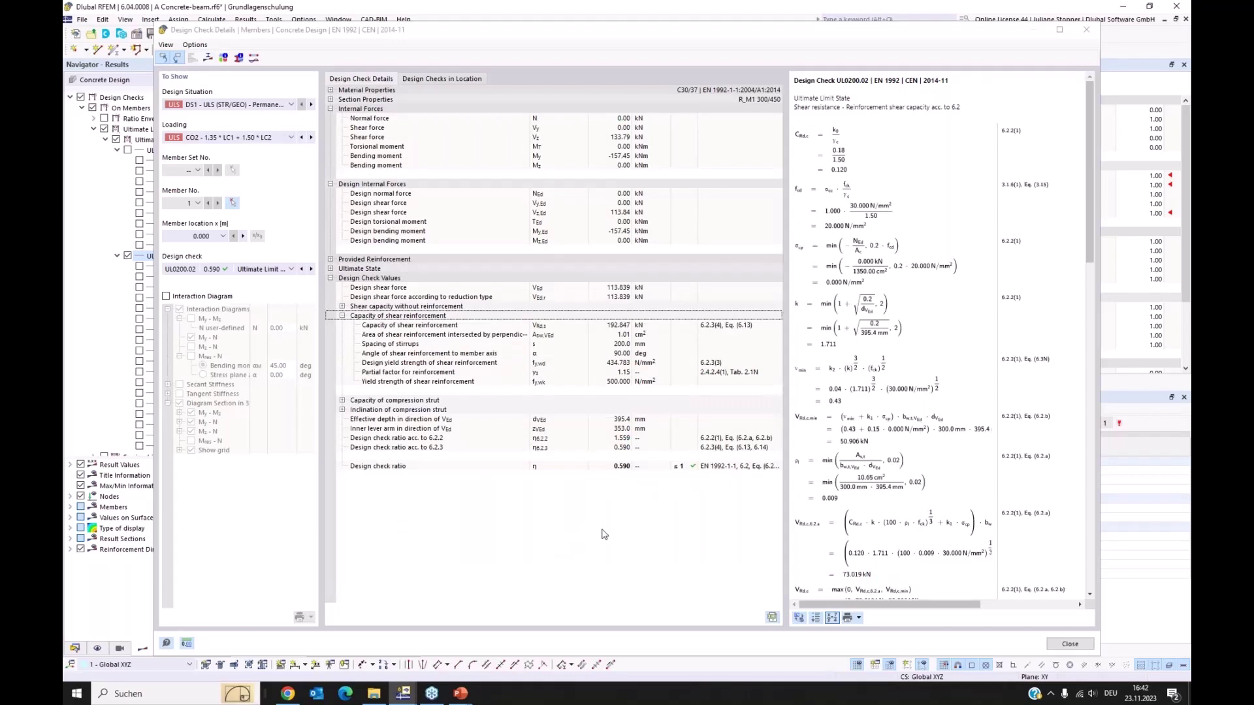
pyautogui.click(1074, 644)
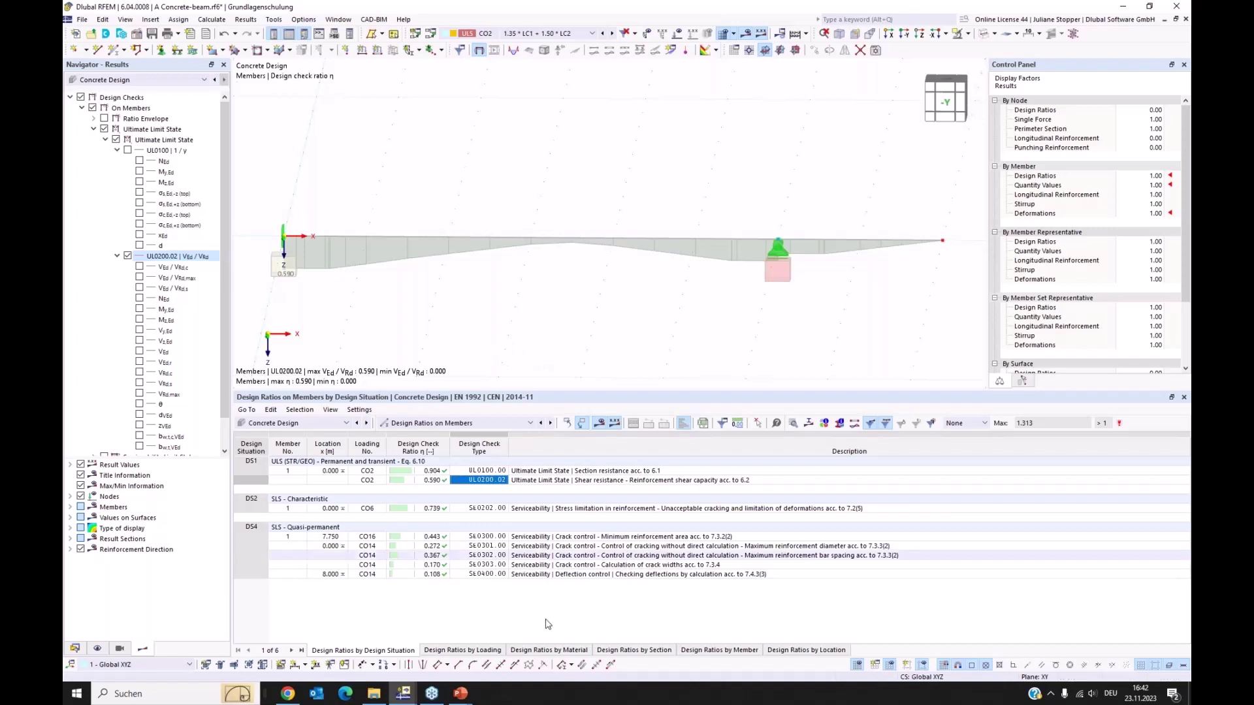
# Switch to the empty RFEM window and open the slab model 02_Stahlbetondecke_ohne-Bemessung-vorl.rf6
pyautogui.moveTo(404, 693)
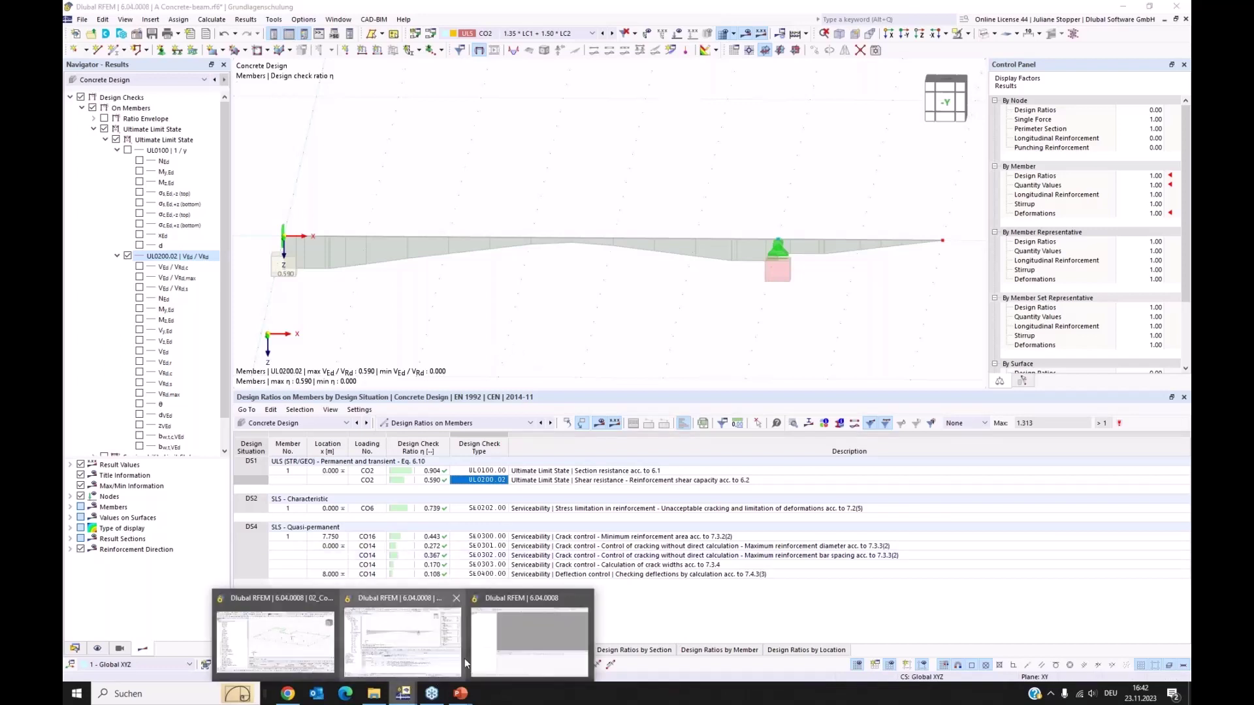
pyautogui.click(527, 637)
pyautogui.click(726, 414)
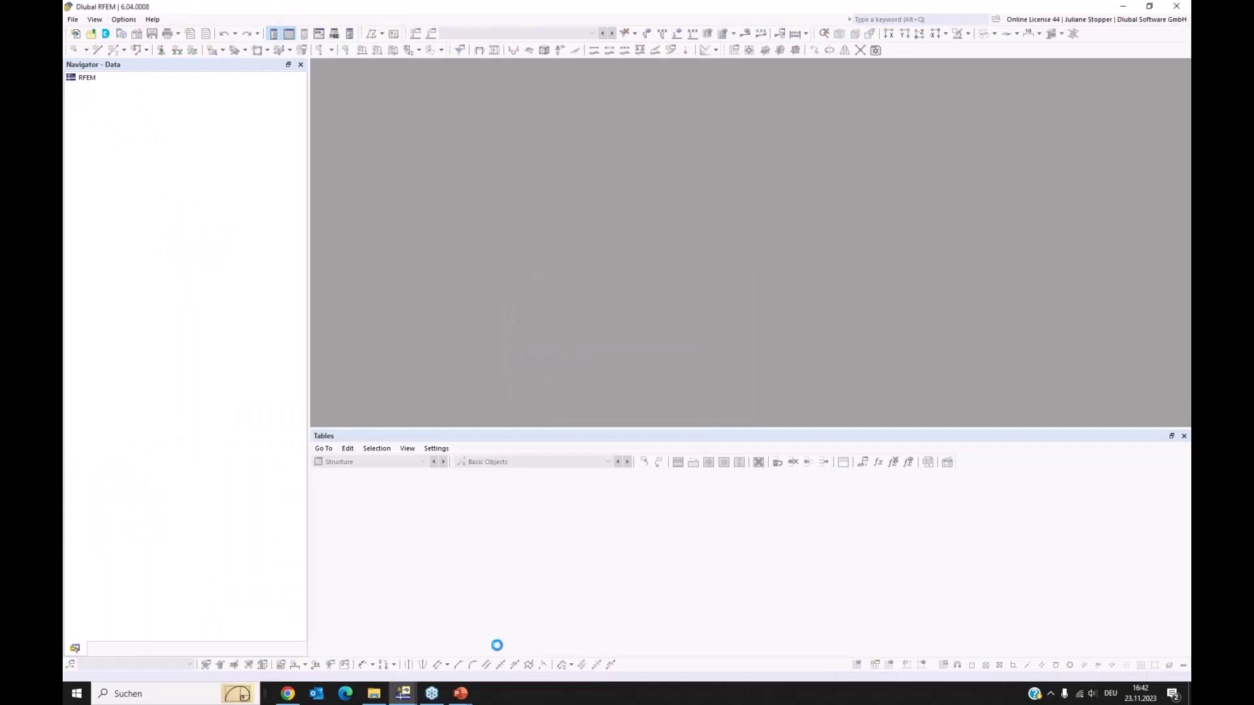
pyautogui.moveTo(404, 694)
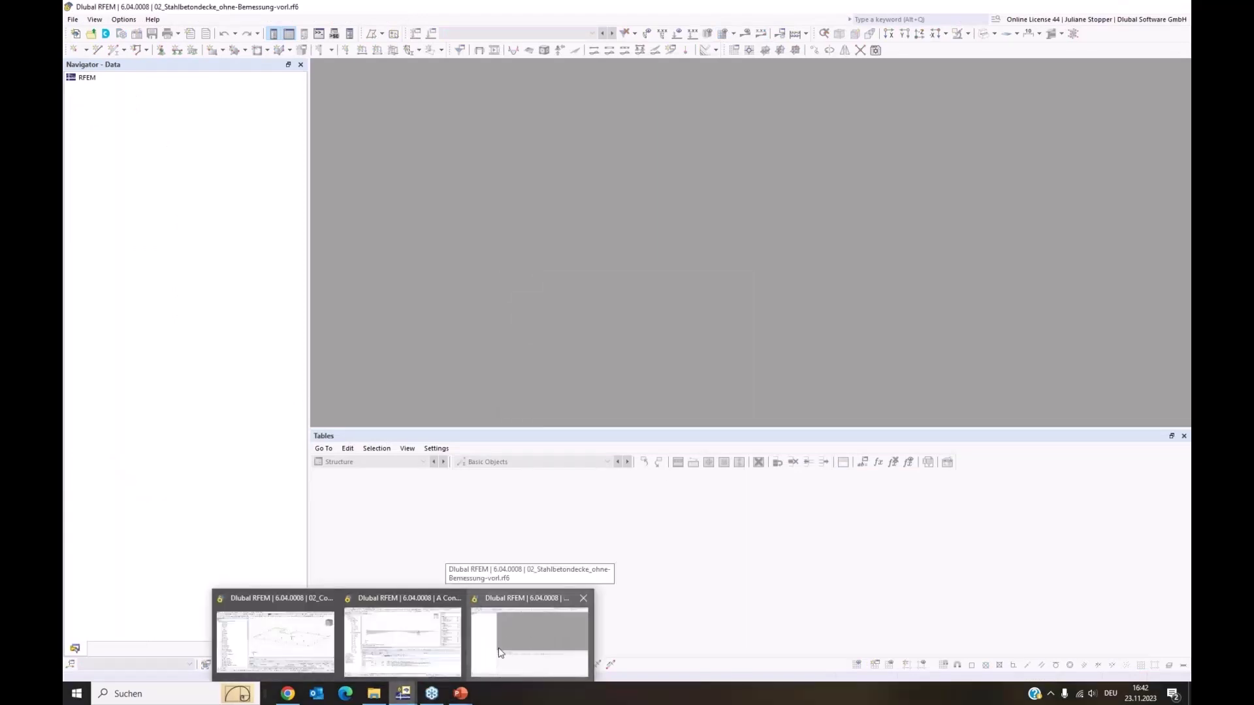
# Switch to the PowerPoint presentation, read the slide on the reinforced concrete slab, and return to the slab model in RFEM
pyautogui.moveTo(461, 694)
pyautogui.click(428, 648)
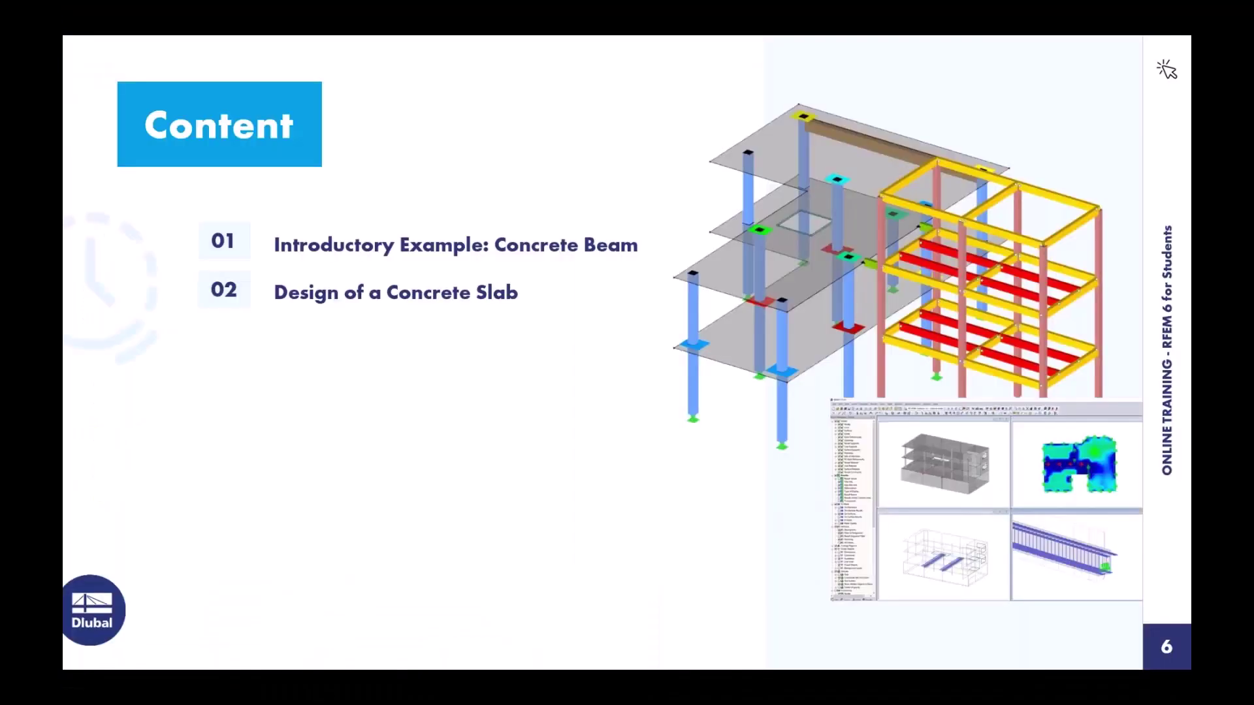
pyautogui.press('Right')
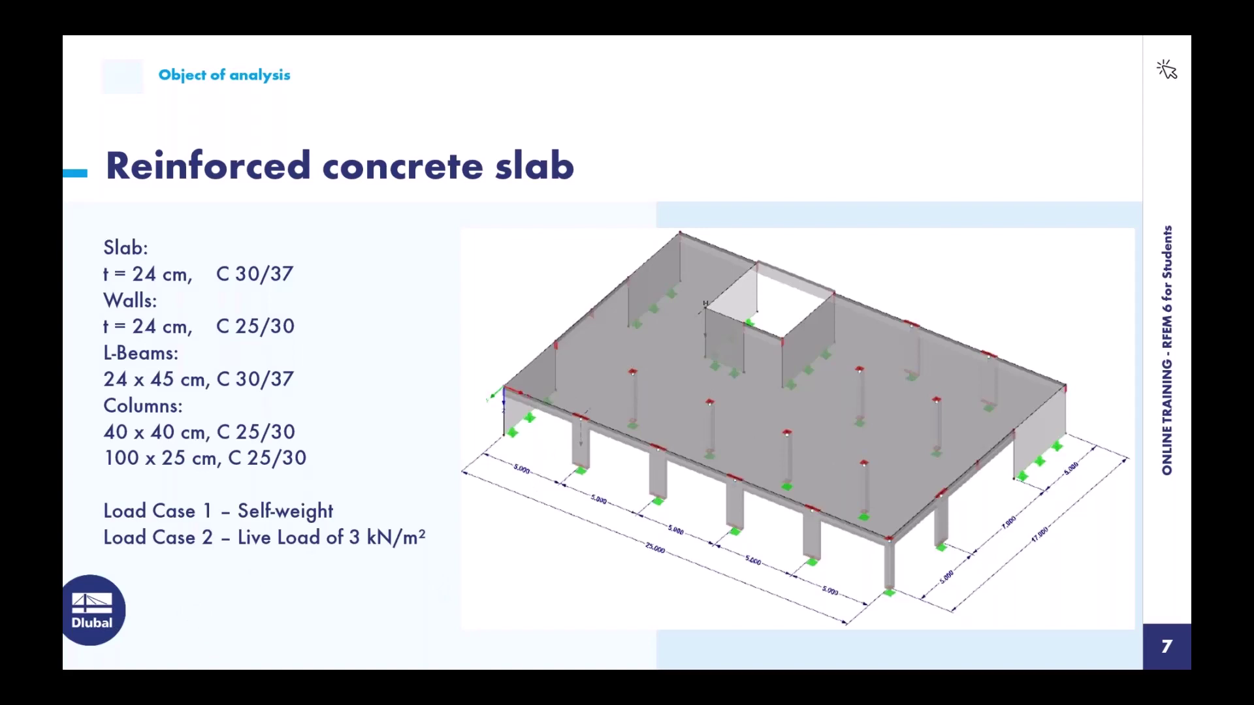
pyautogui.hotkey('alt', 'Tab')
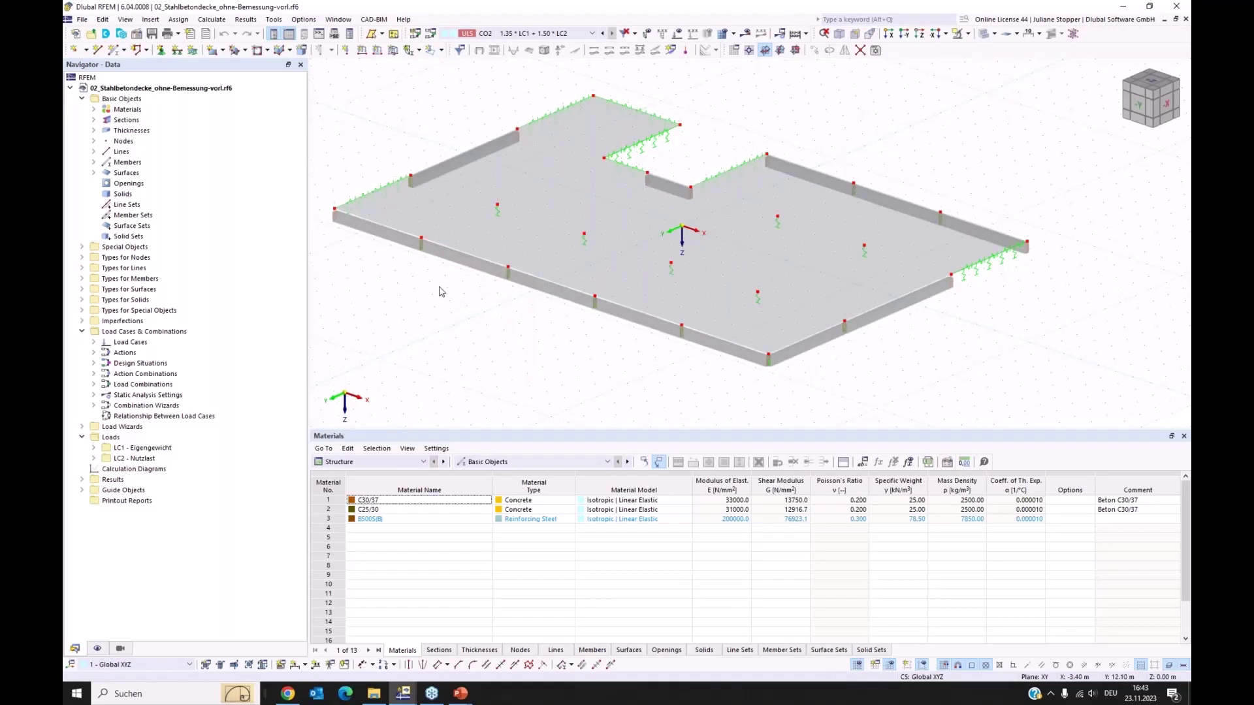
# Enlarge the model area, view the slab from both sides, and open rib member 4 on the slab edge for editing
pyautogui.keyDown('ctrl'); pyautogui.moveTo(389, 319); pyautogui.dragTo(588, 379, button='middle'); pyautogui.keyUp('ctrl')
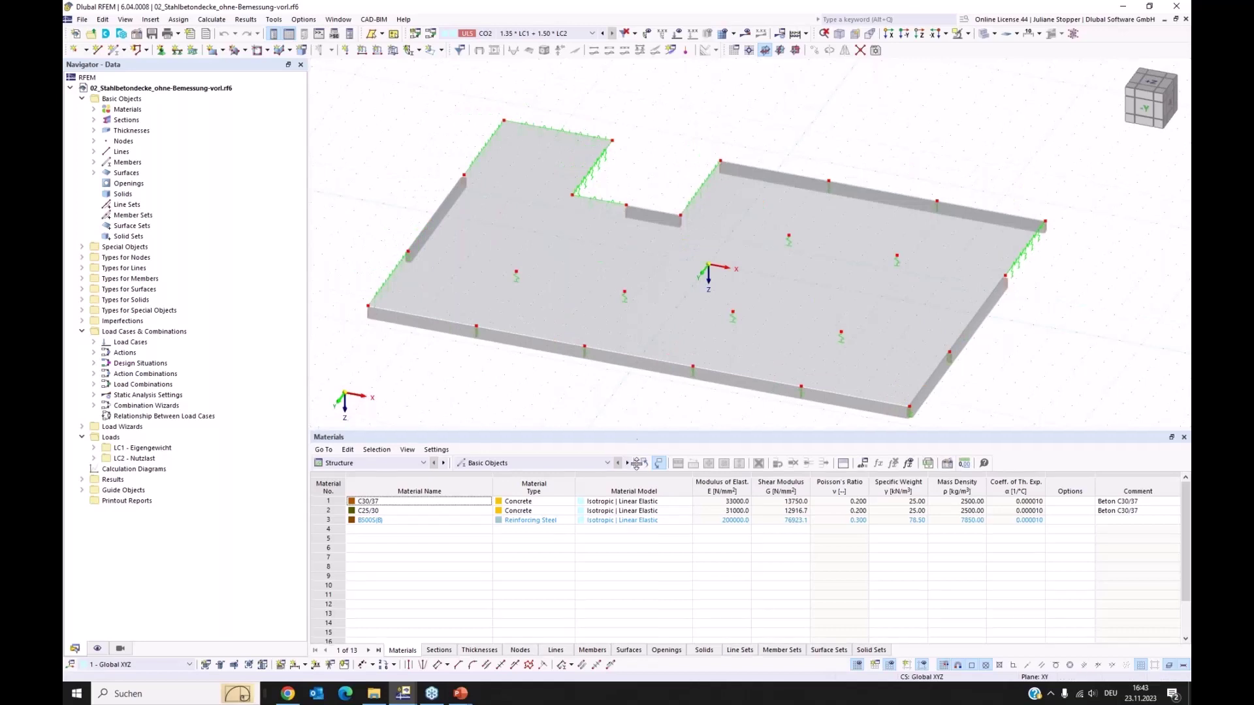
pyautogui.moveTo(640, 427); pyautogui.dragTo(620, 513)
pyautogui.keyDown('ctrl'); pyautogui.moveTo(584, 451); pyautogui.dragTo(504, 342, button='middle'); pyautogui.keyUp('ctrl')
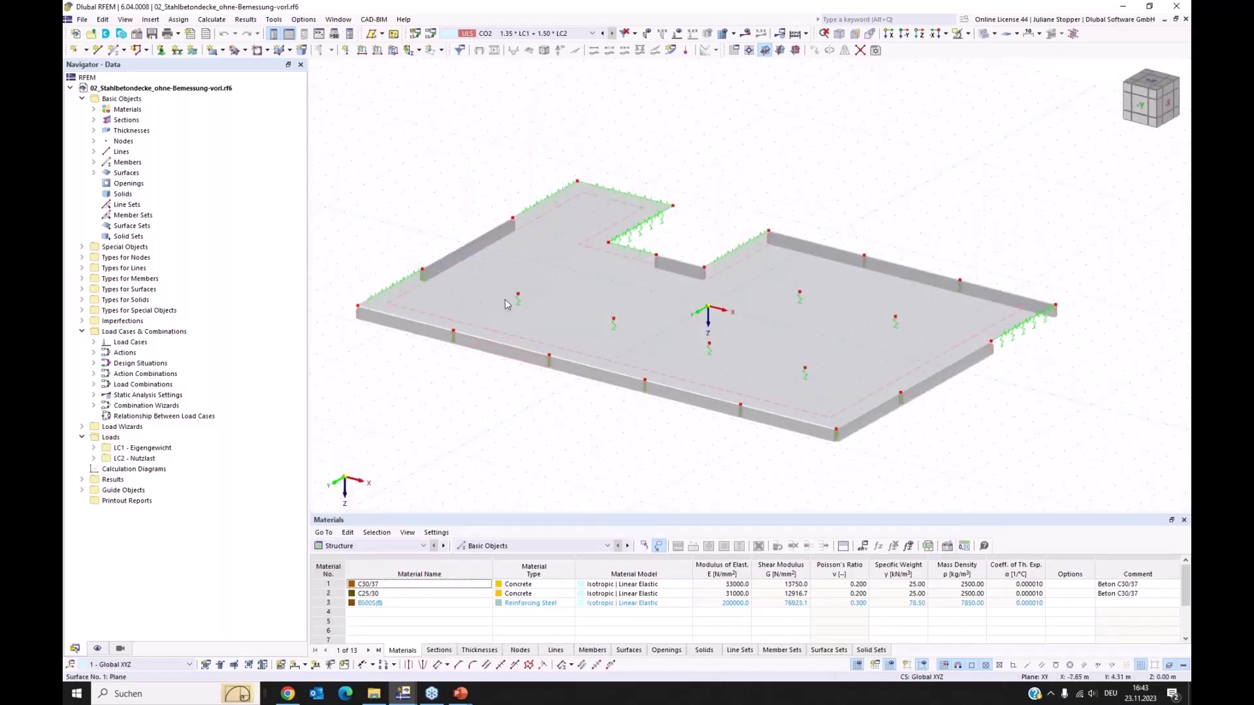
pyautogui.keyDown('ctrl'); pyautogui.moveTo(473, 336); pyautogui.dragTo(481, 418, button='middle'); pyautogui.keyUp('ctrl')
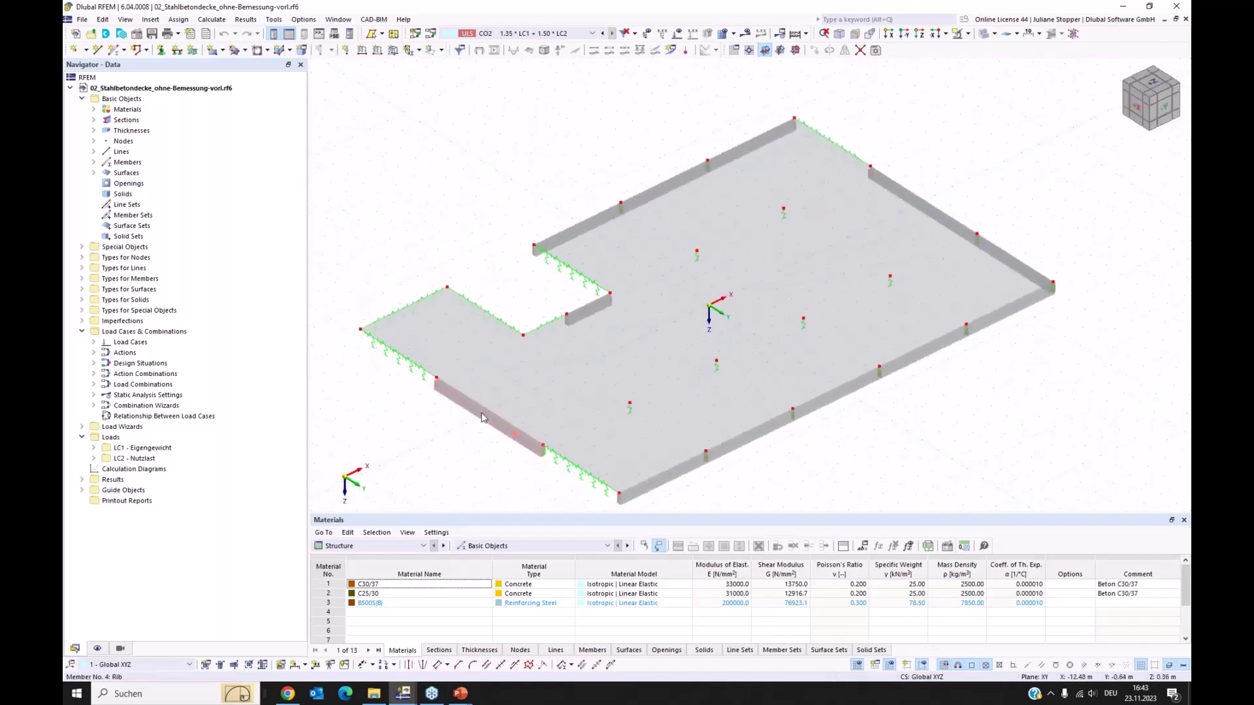
pyautogui.rightClick(481, 418)
pyautogui.moveTo(508, 434)
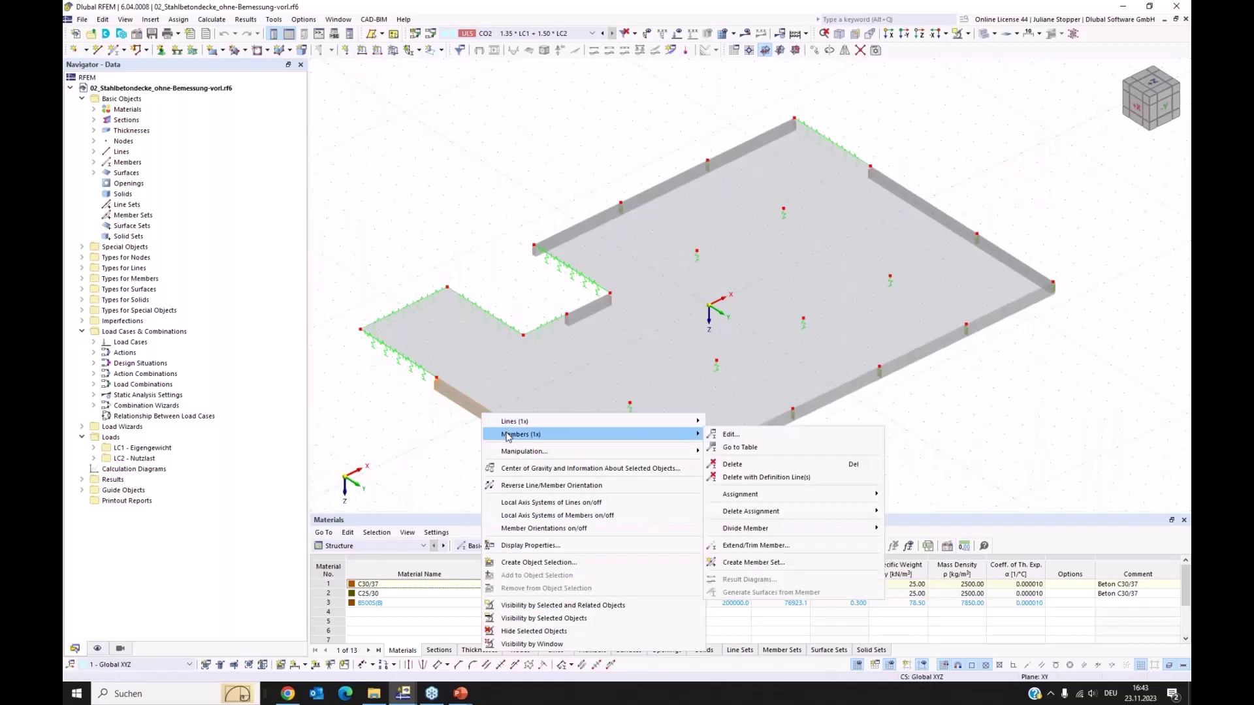
pyautogui.click(730, 434)
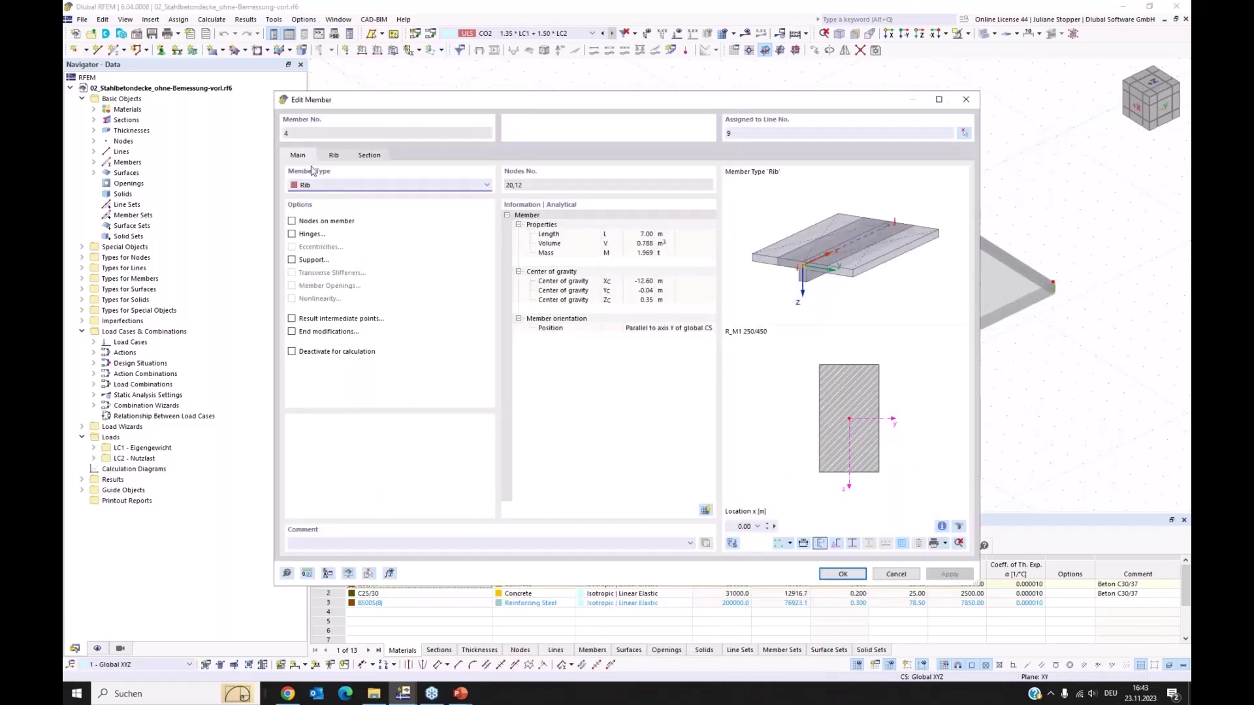
# Examine the member's Rib type and its flange dimensions in a 3D preview, and close the member without changes
pyautogui.click(328, 186)
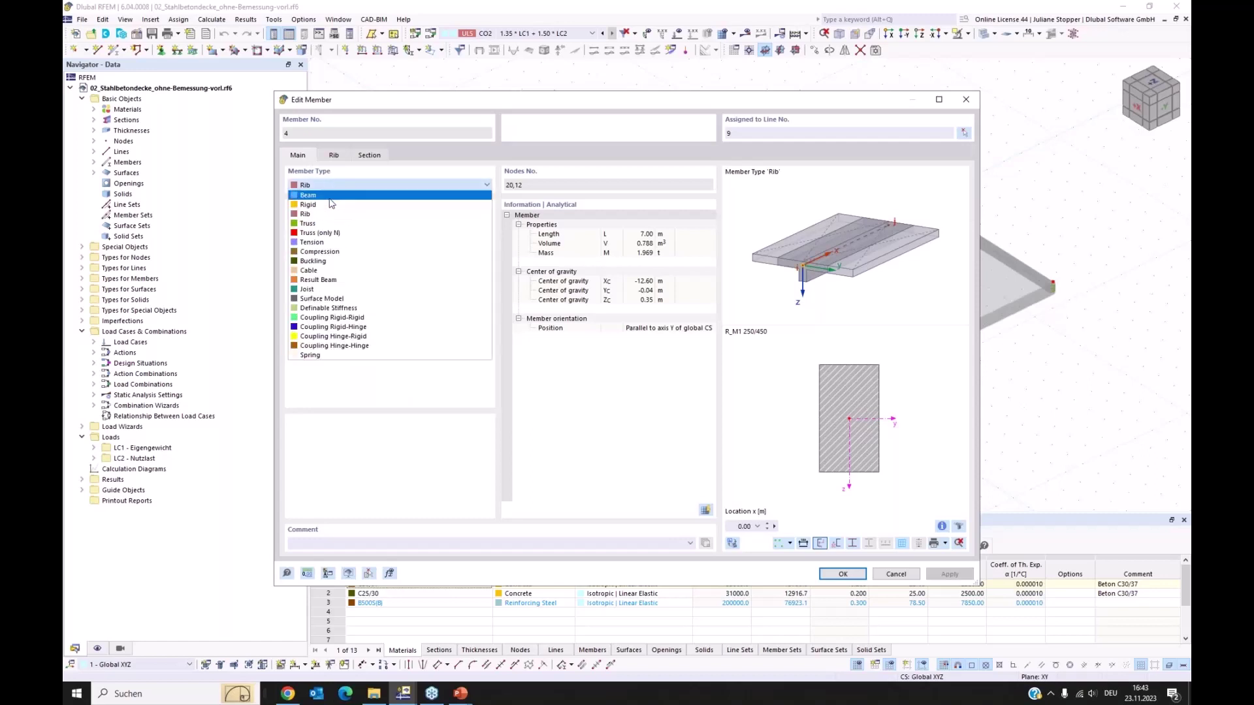
pyautogui.click(325, 213)
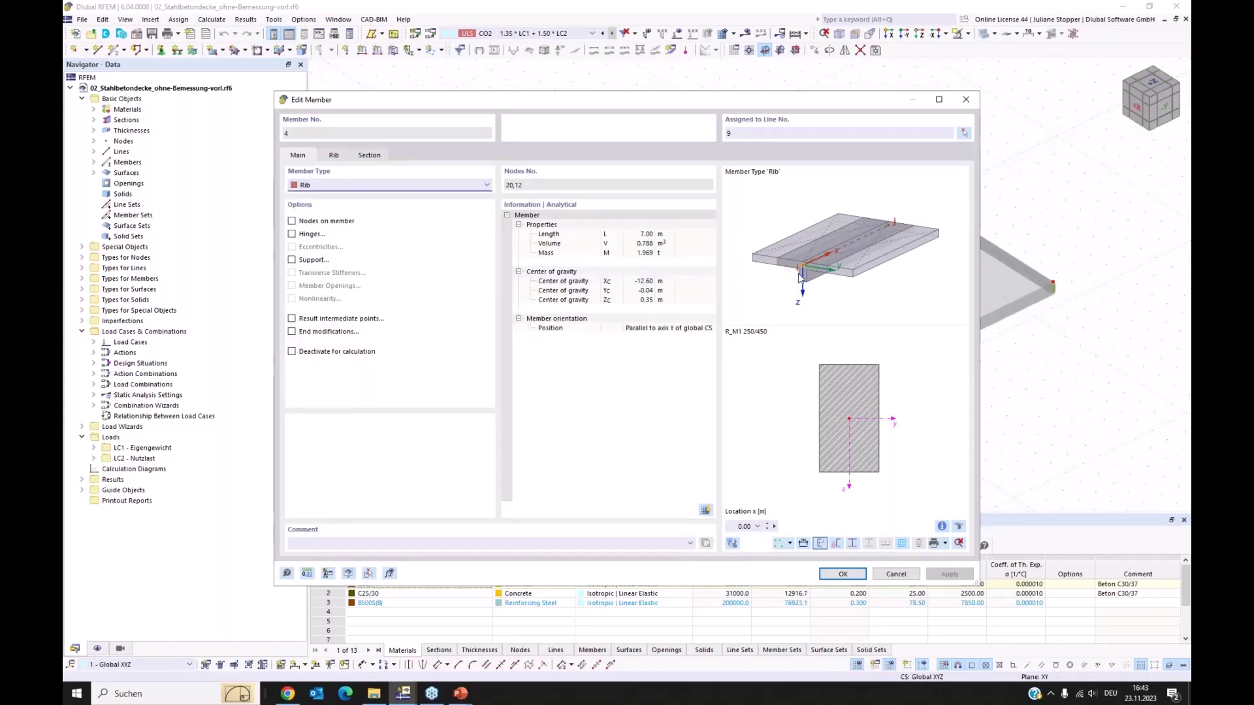
pyautogui.click(333, 156)
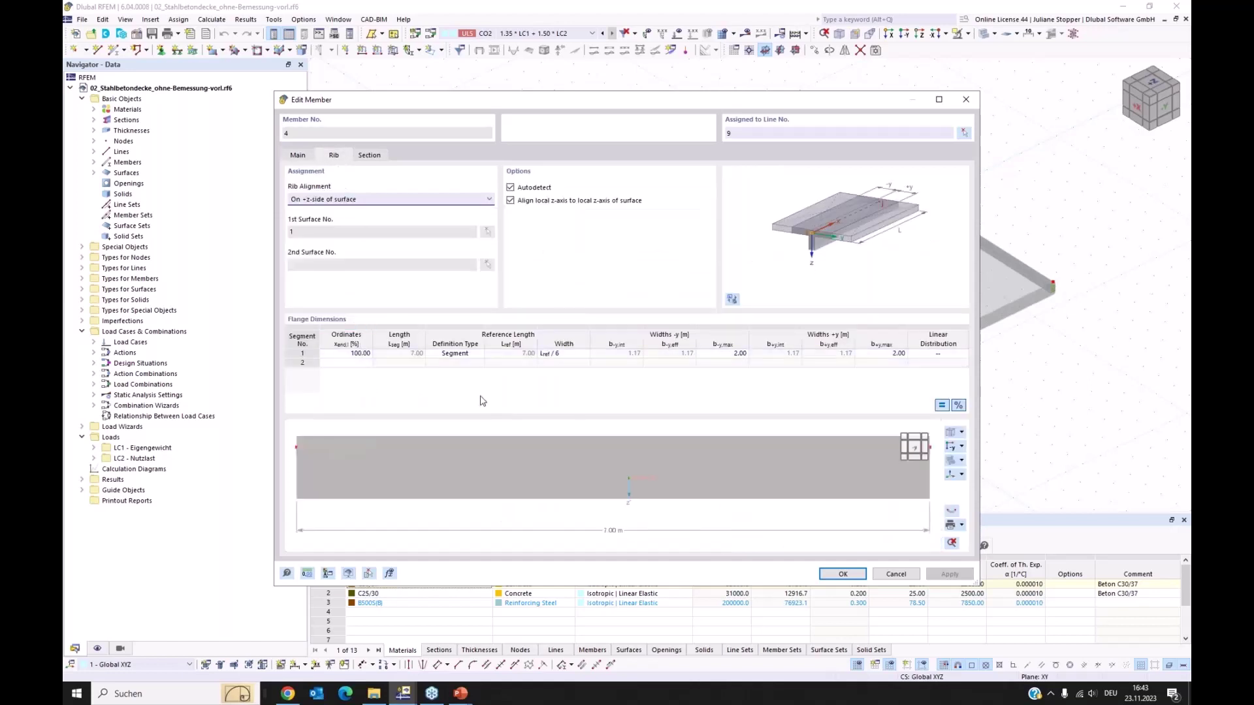
pyautogui.click(951, 434)
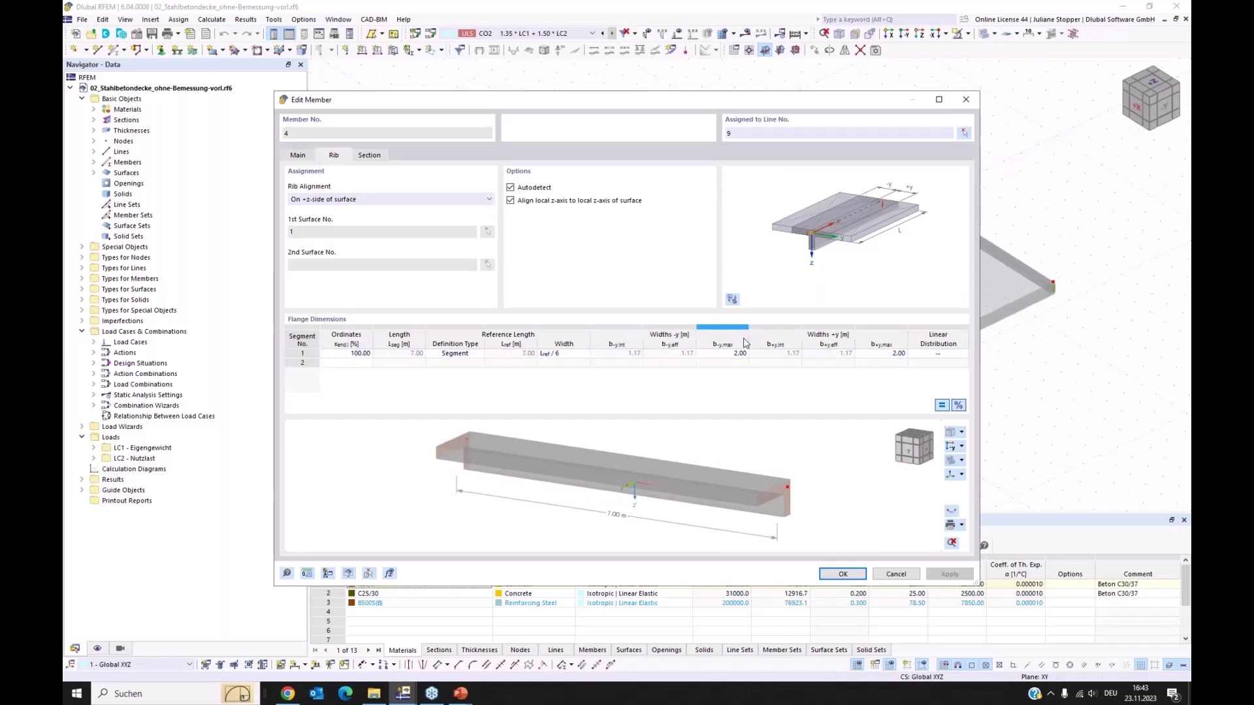
pyautogui.moveTo(814, 508)
pyautogui.keyDown('ctrl'); pyautogui.mouseDown(button='middle')
pyautogui.moveTo(791, 513)
pyautogui.moveTo(813, 508)
pyautogui.mouseUp(button='middle'); pyautogui.keyUp('ctrl')
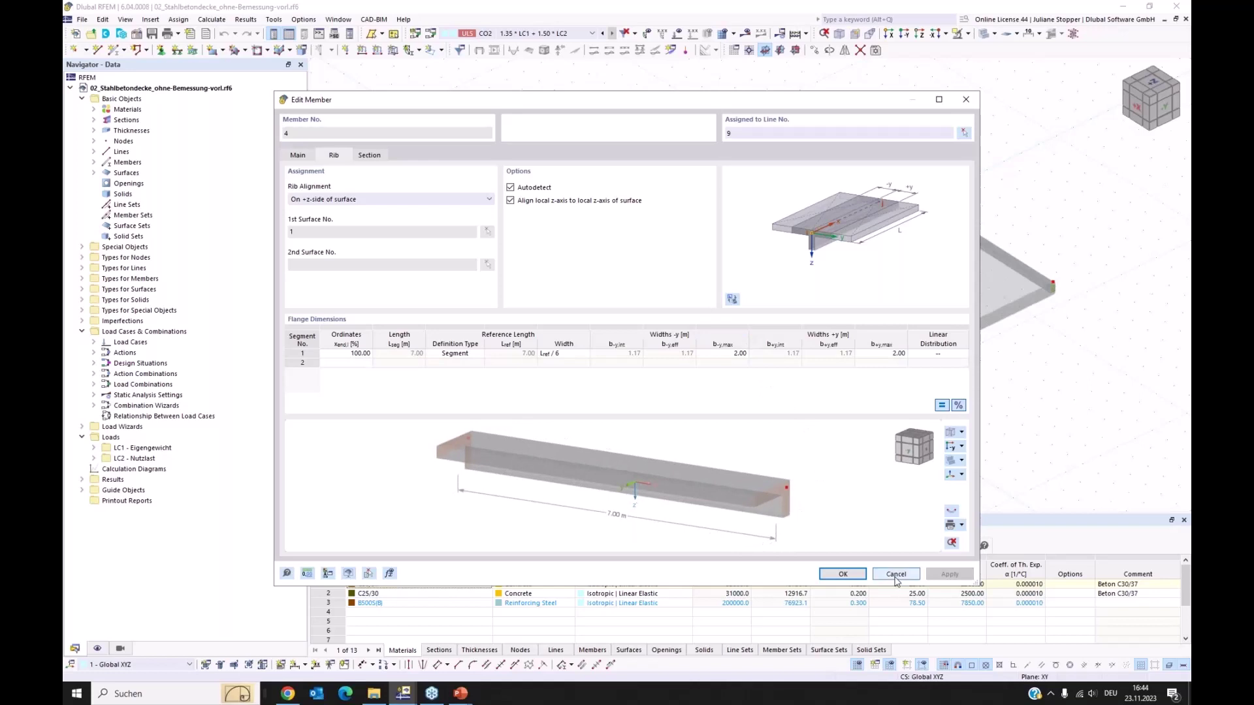
pyautogui.click(298, 156)
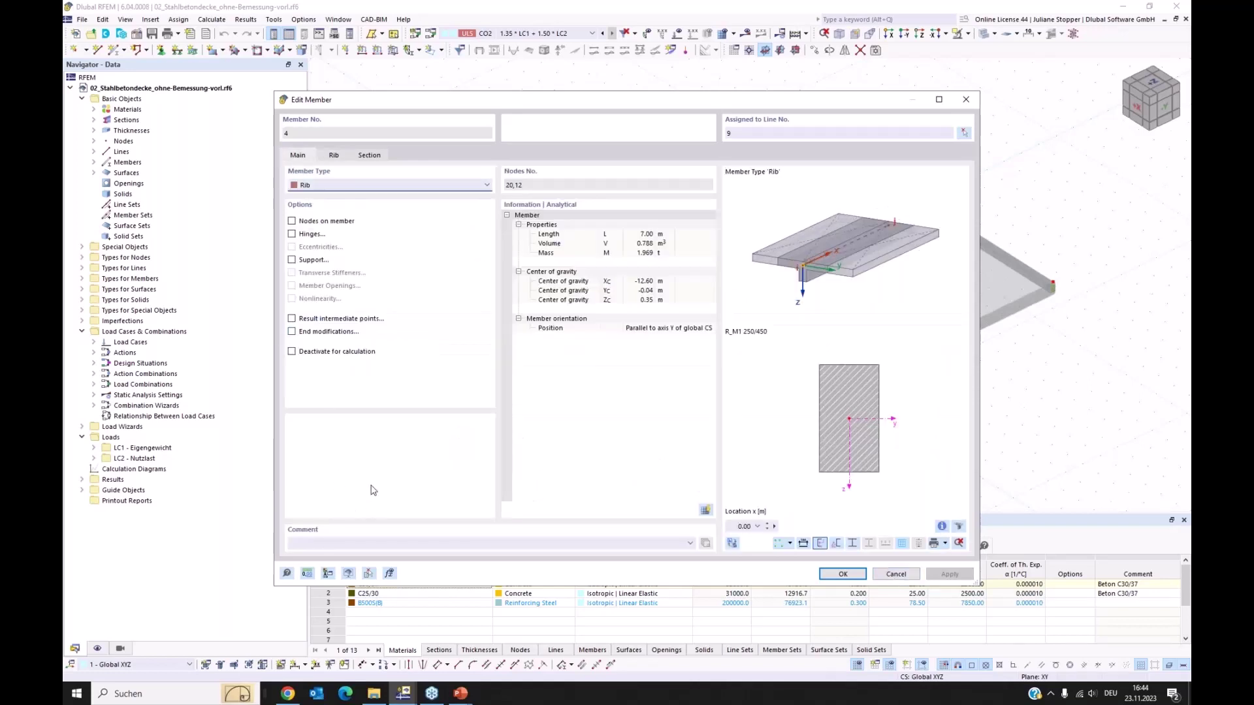
pyautogui.click(895, 573)
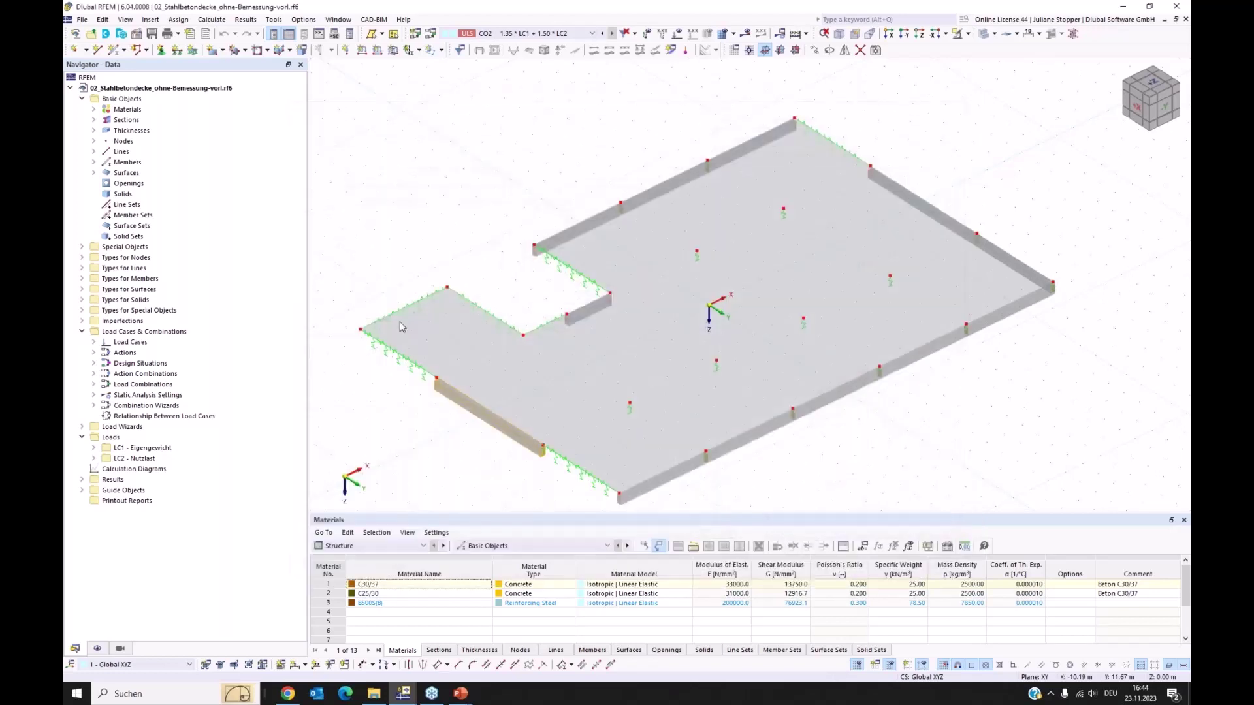
# Activate the Concrete Design add-on in the slab model's base data
pyautogui.rightClick(119, 99)
pyautogui.click(138, 109)
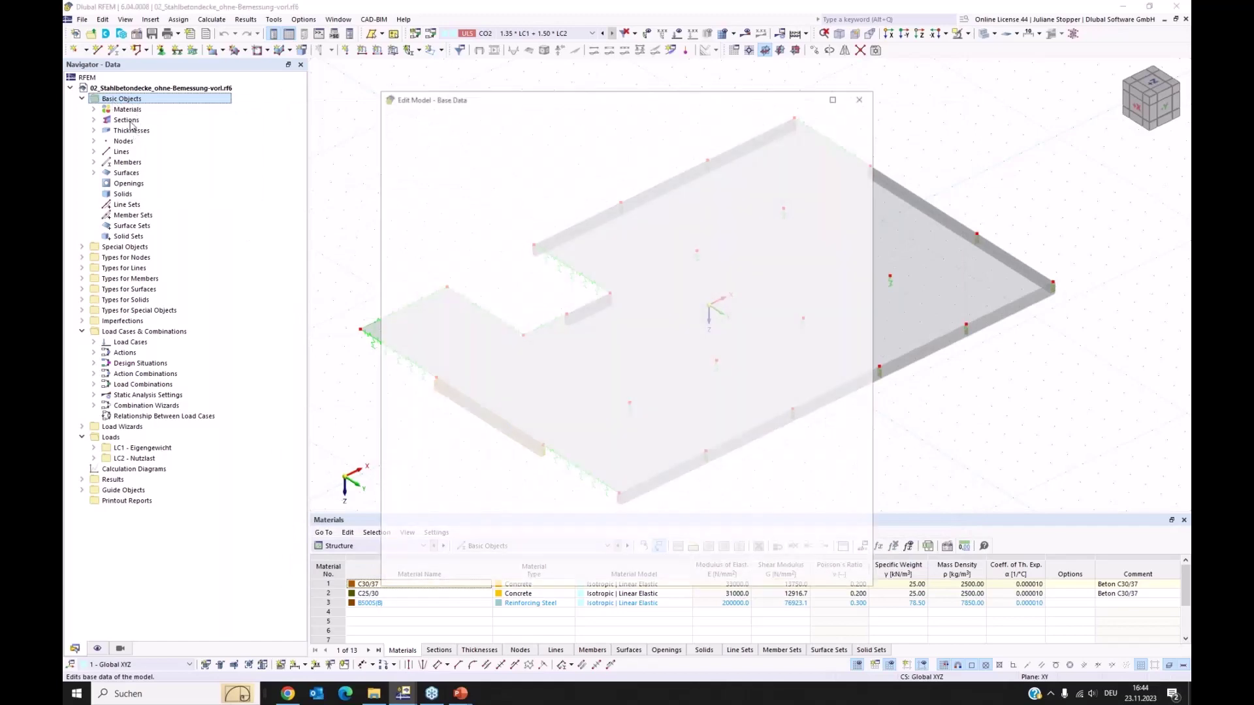
pyautogui.click(436, 119)
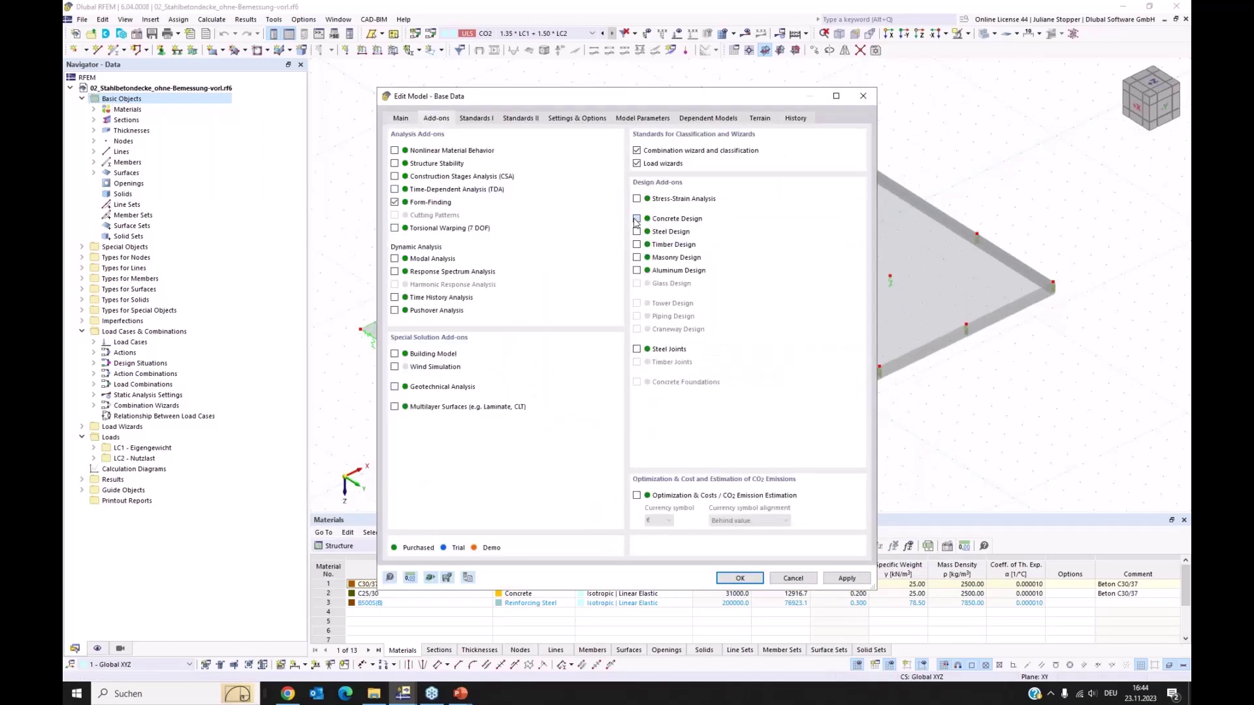
pyautogui.click(636, 219)
# Set the national annexes to CEN: 2014-11 for concrete design, 2015-09 for load wizards and 2010-04 for load case classification, accepting the resets
pyautogui.click(476, 119)
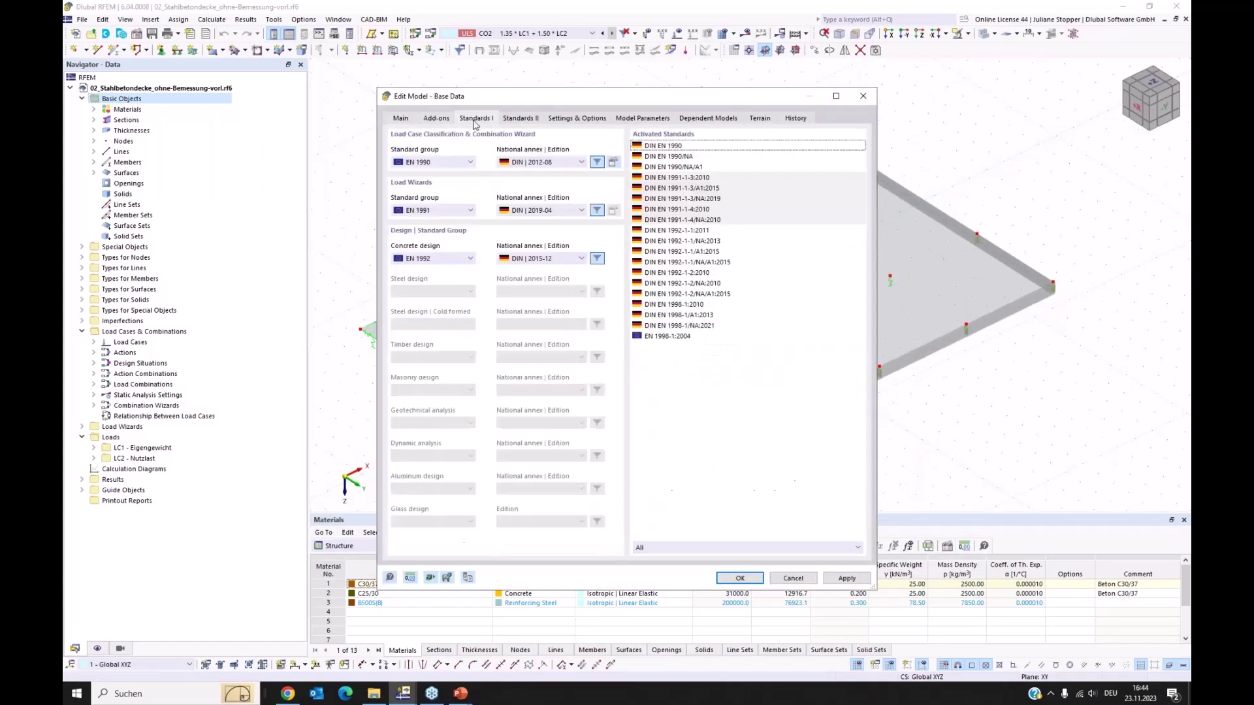
pyautogui.click(559, 258)
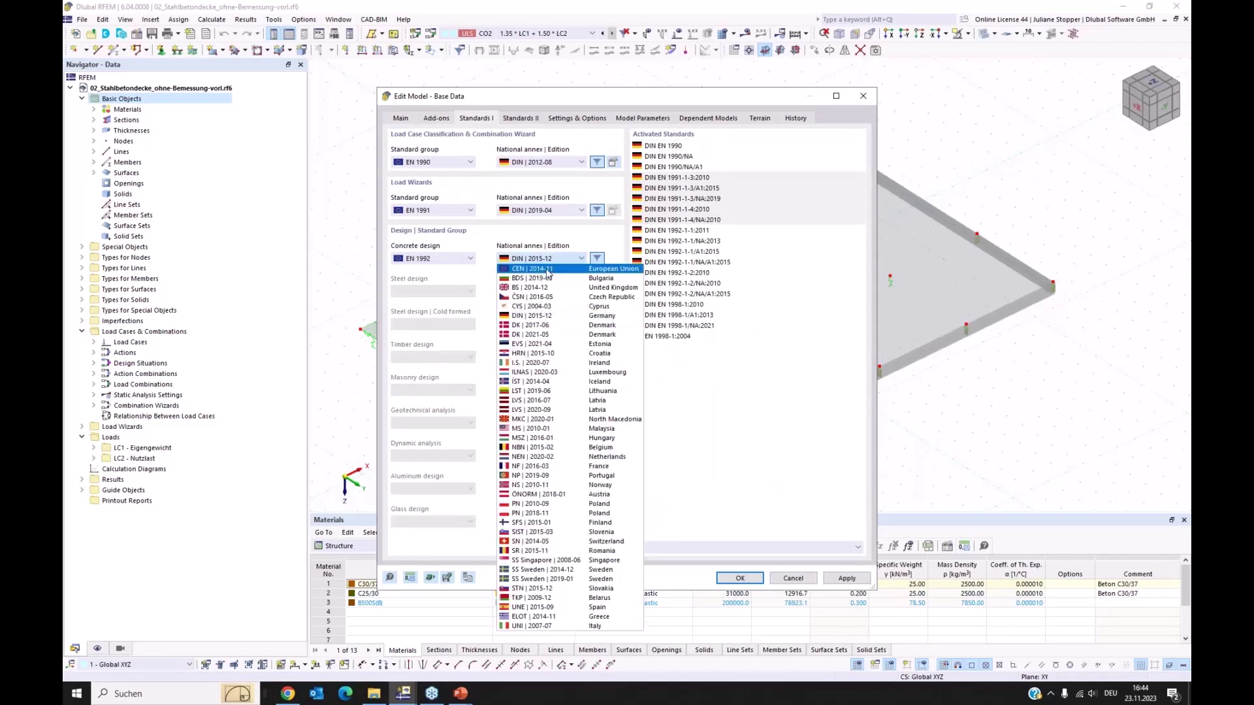
pyautogui.click(548, 266)
pyautogui.click(555, 210)
pyautogui.click(549, 225)
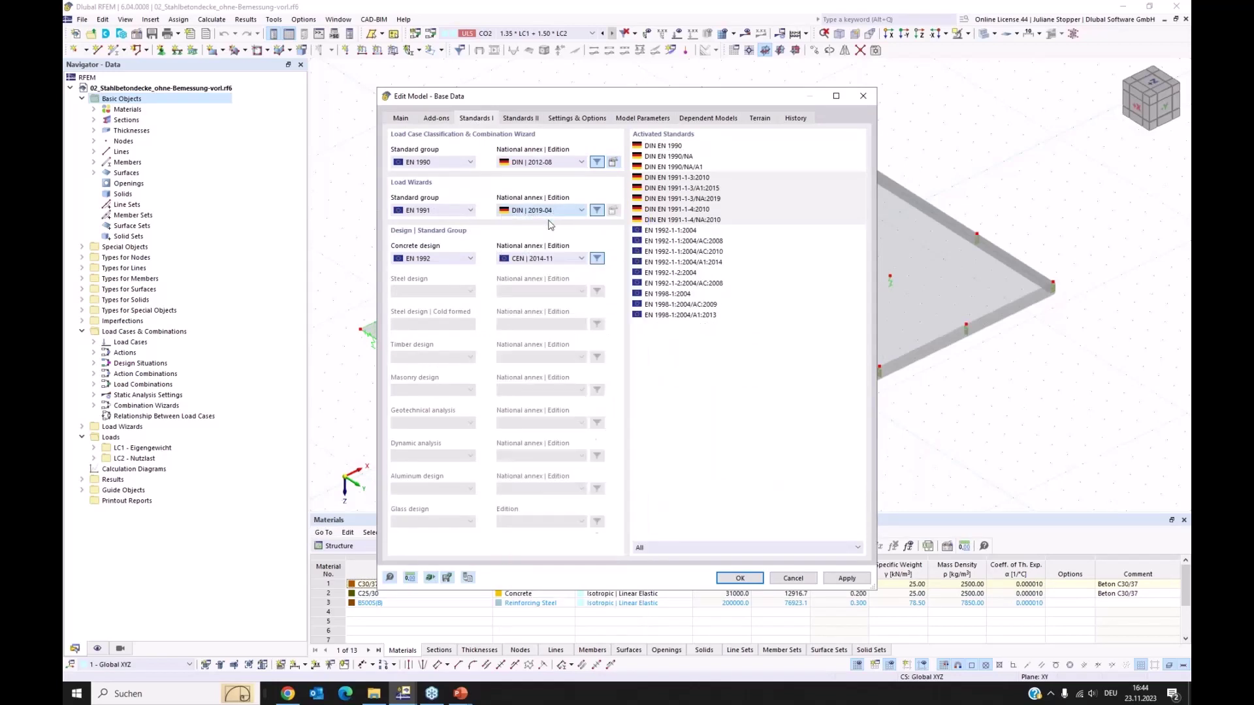
pyautogui.click(560, 162)
pyautogui.click(555, 176)
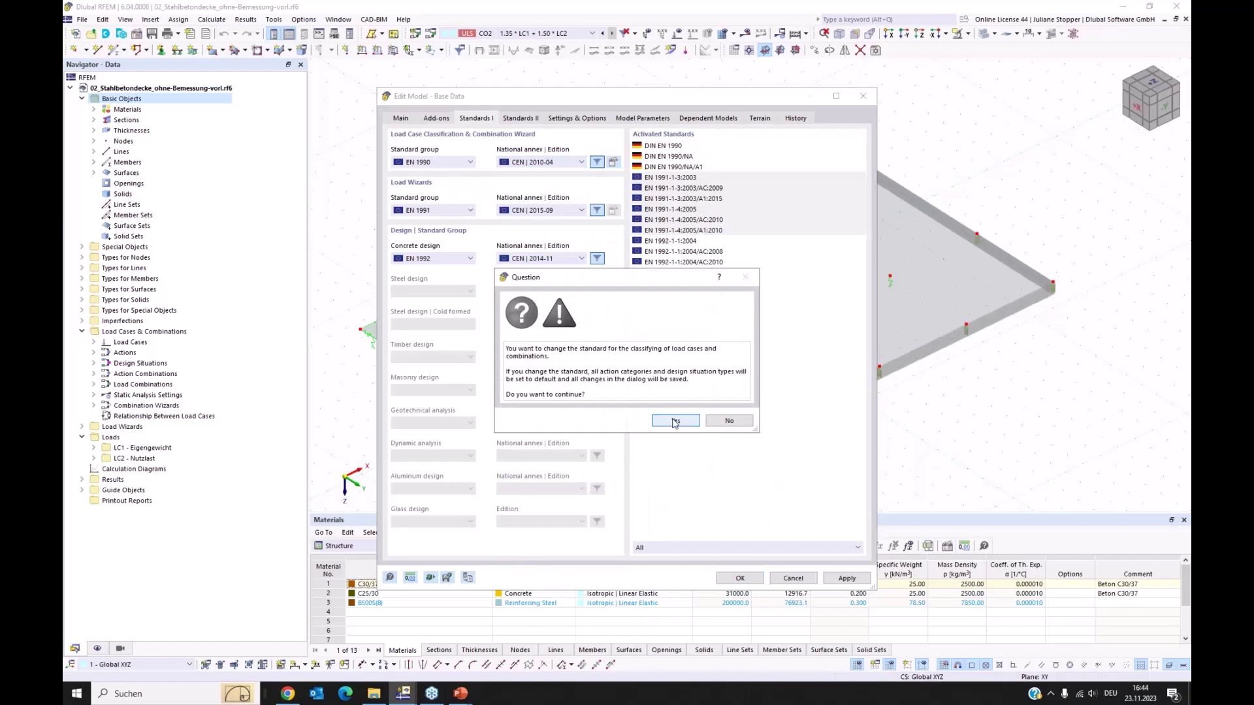
pyautogui.click(676, 421)
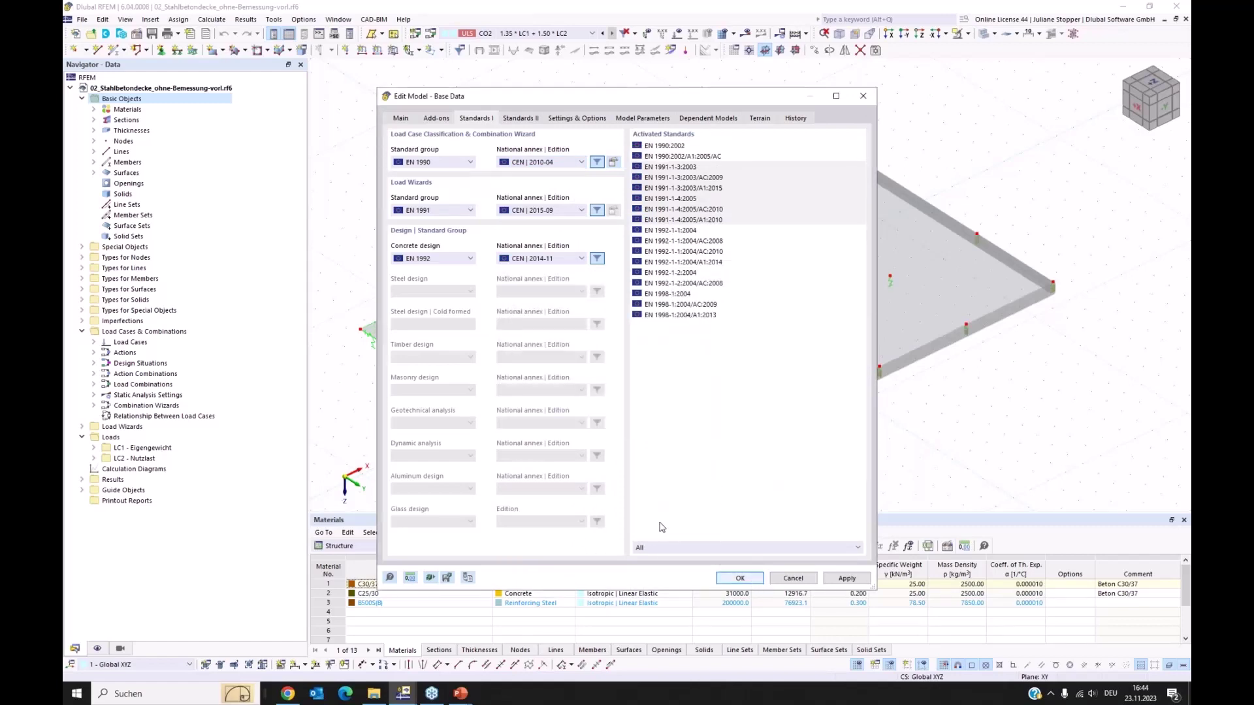
pyautogui.click(744, 578)
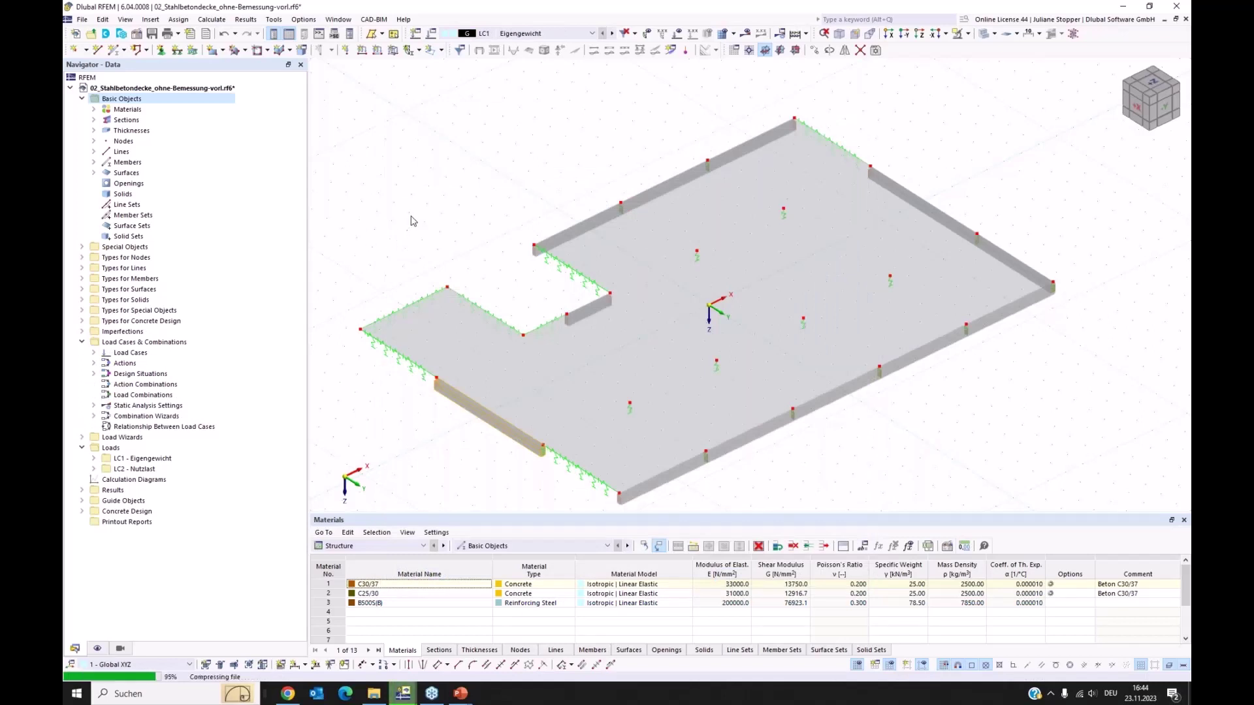
pyautogui.keyDown('ctrl'); pyautogui.moveTo(431, 369); pyautogui.dragTo(408, 356, button='middle'); pyautogui.keyUp('ctrl')
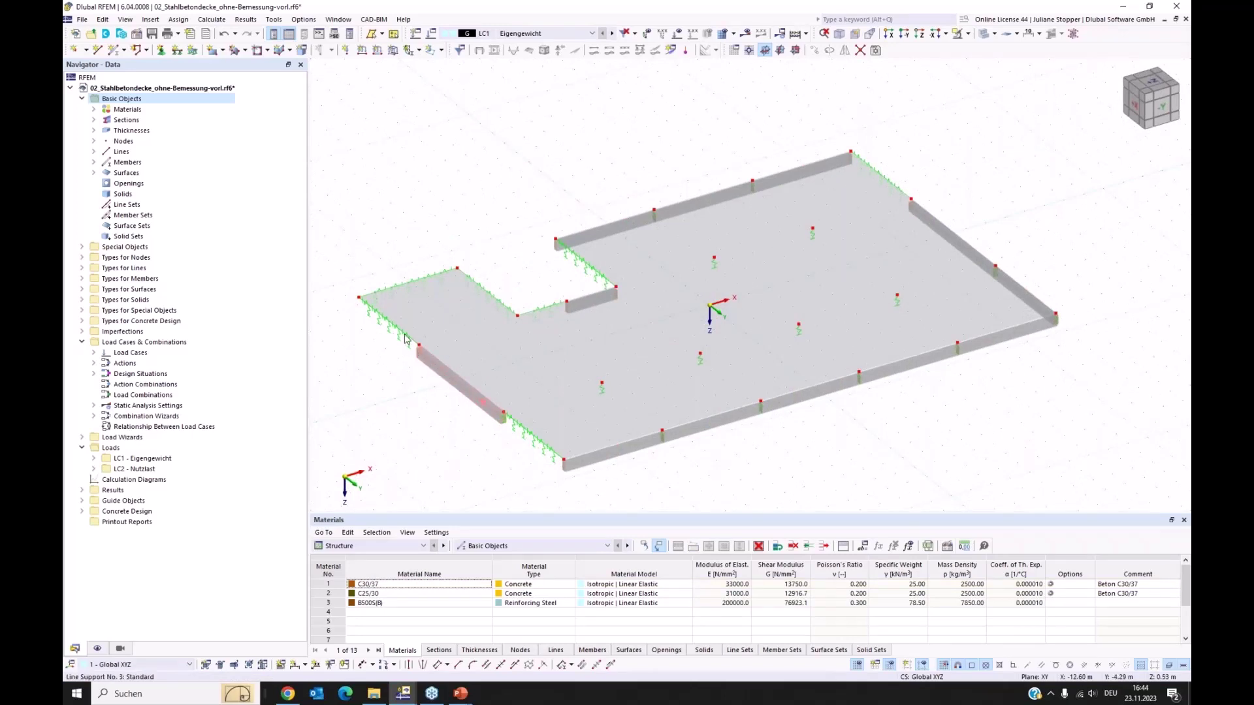
pyautogui.keyDown('ctrl'); pyautogui.moveTo(405, 370); pyautogui.dragTo(447, 373, button='middle'); pyautogui.keyUp('ctrl')
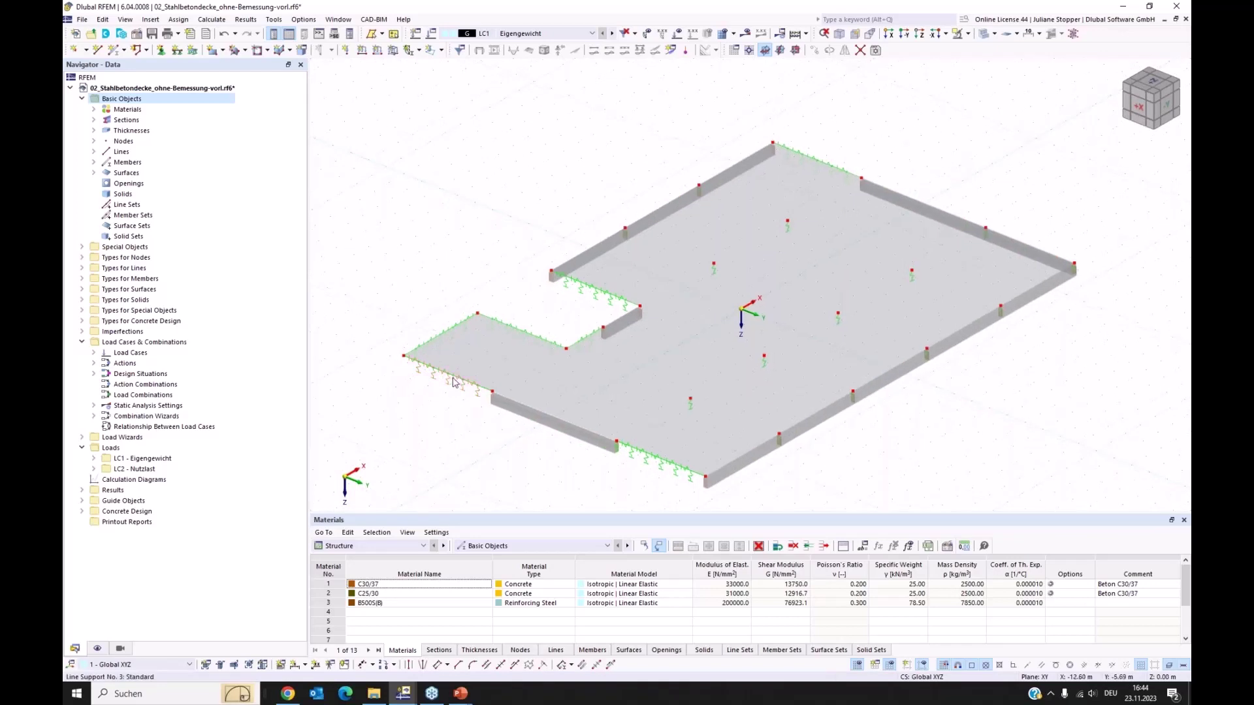
pyautogui.rightClick(455, 381)
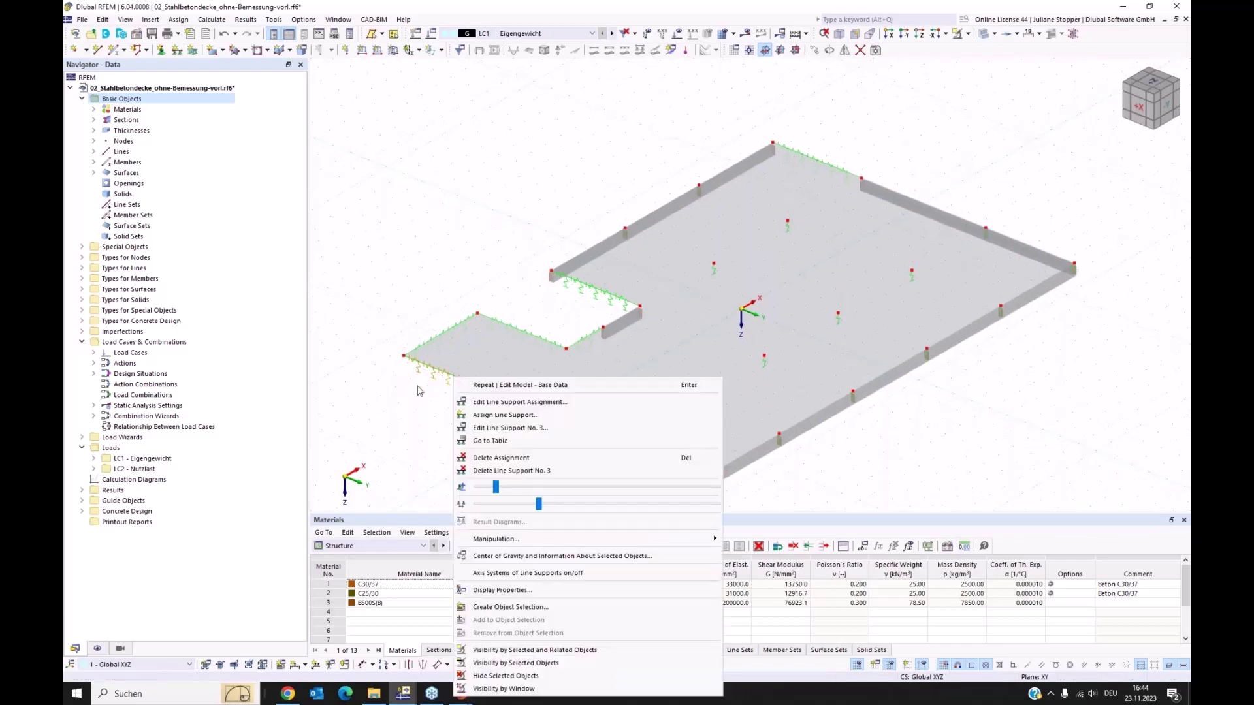
pyautogui.click(393, 415)
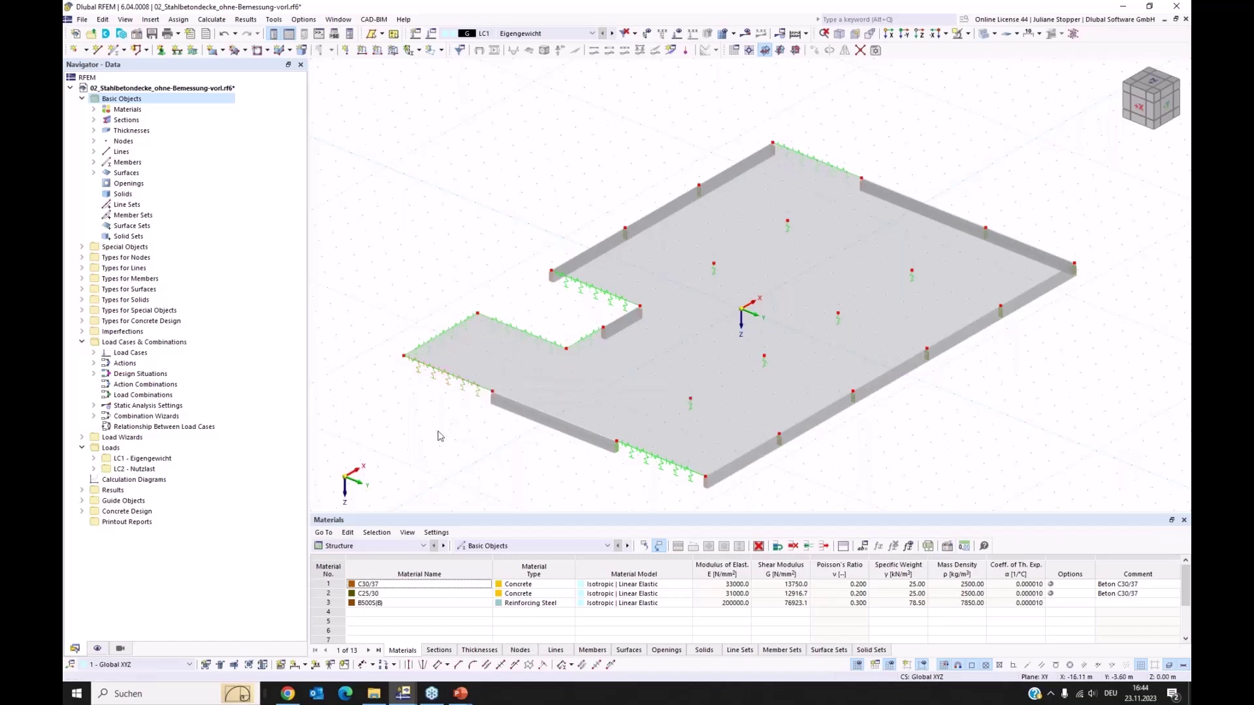
pyautogui.rightClick(450, 379)
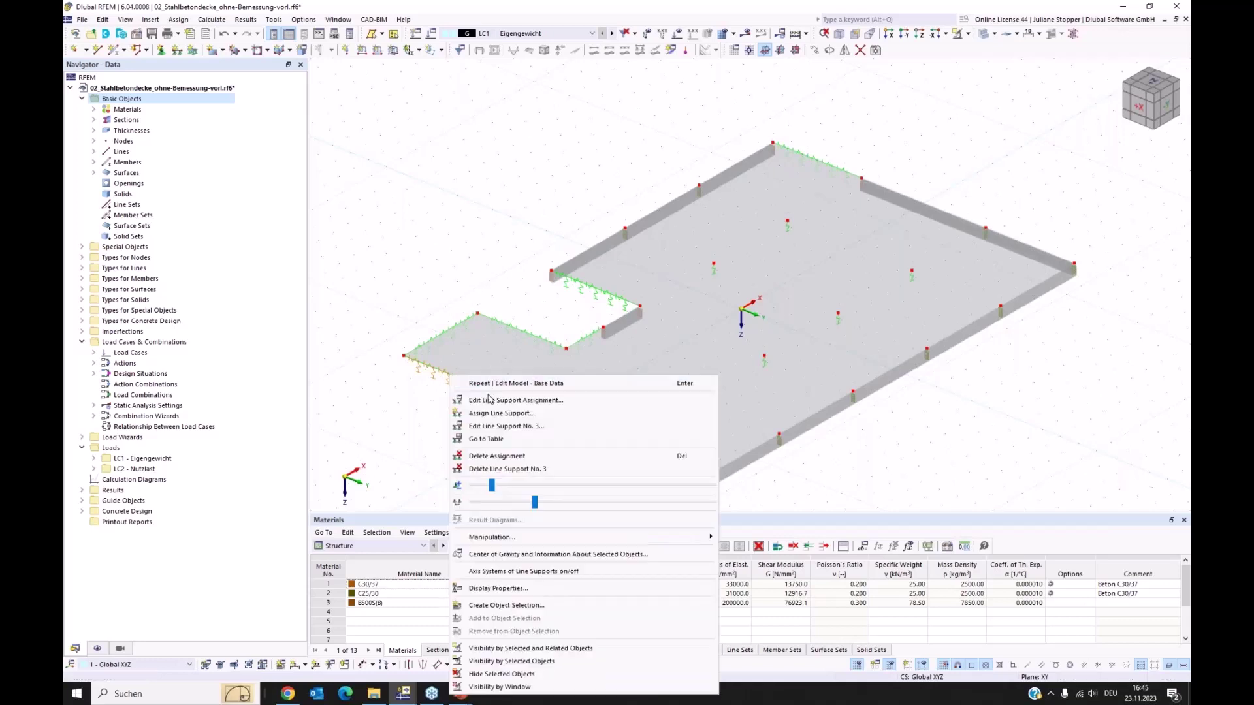
pyautogui.click(411, 416)
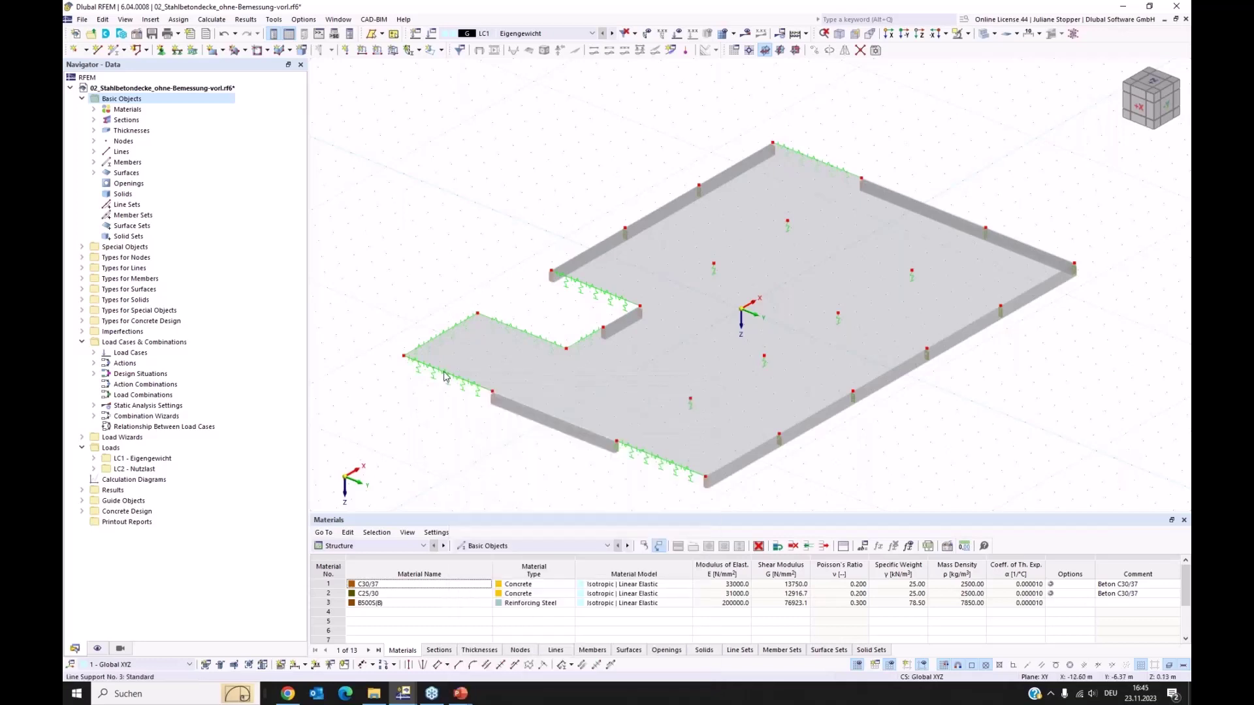
# List the slab's nodal and line supports, examine line support 3 and its fictitious wall stiffness, and close it without changes
pyautogui.click(83, 258)
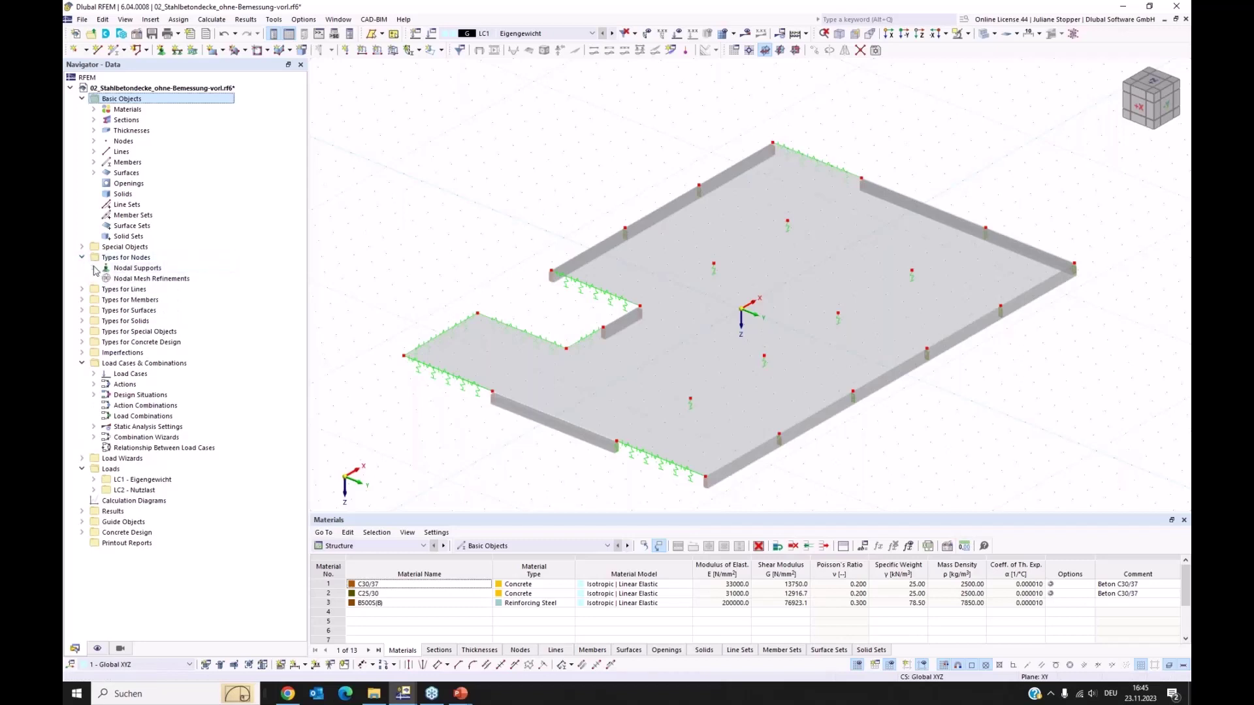
pyautogui.click(94, 268)
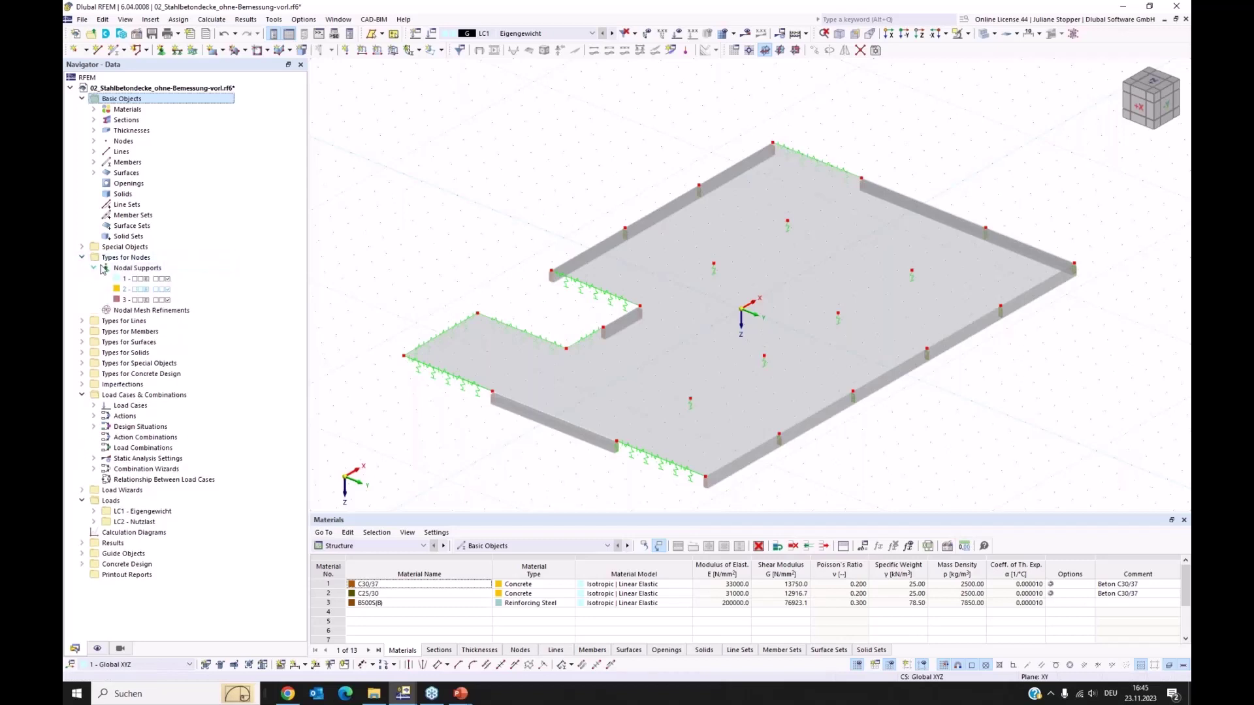
pyautogui.click(82, 321)
pyautogui.click(94, 332)
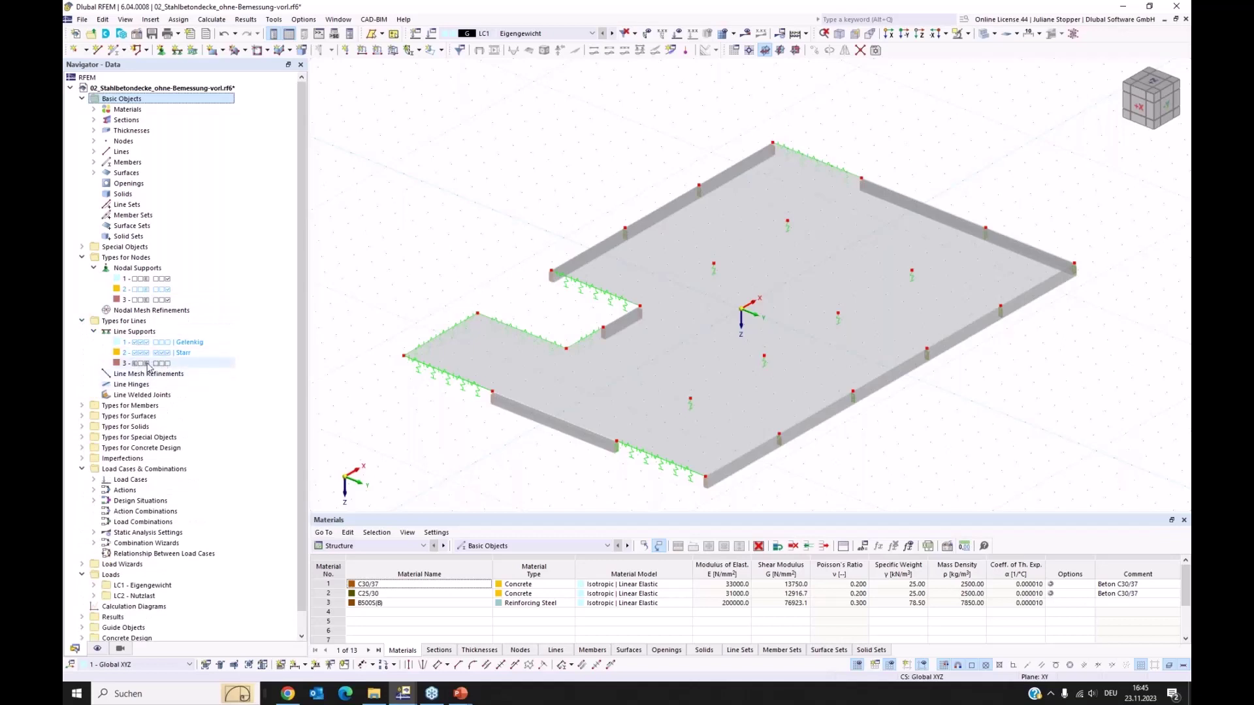
pyautogui.click(143, 363)
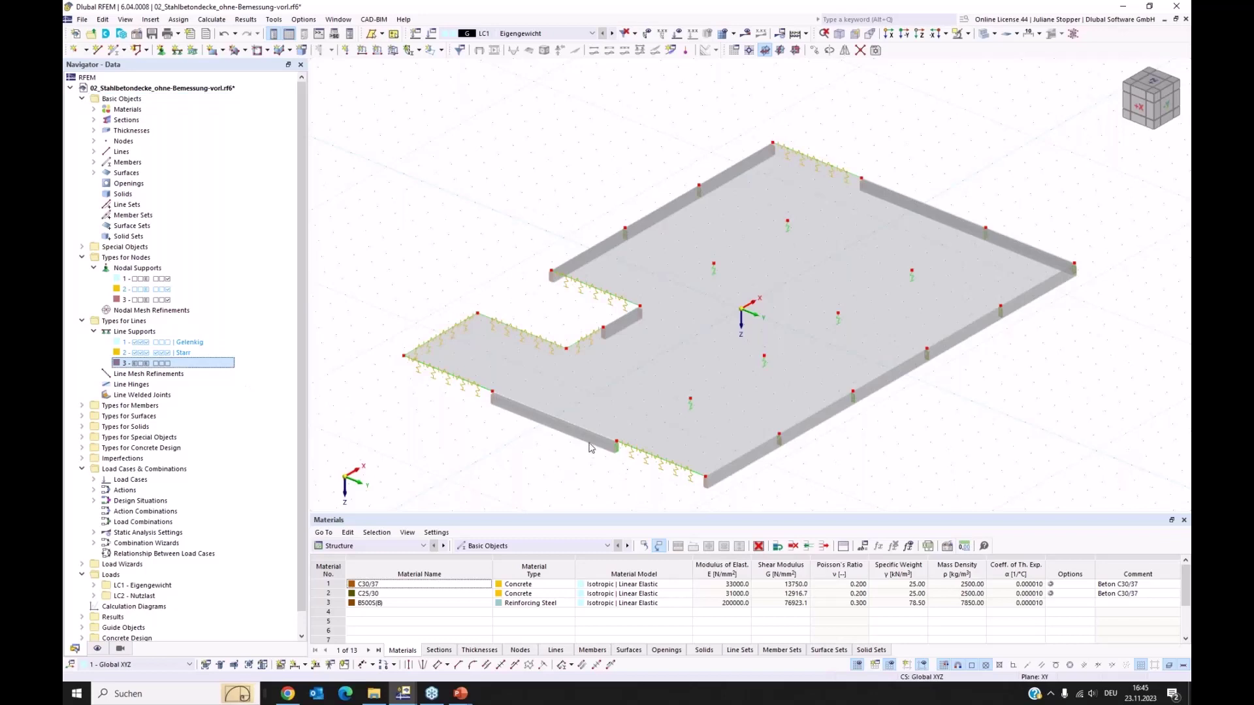
pyautogui.doubleClick(645, 468)
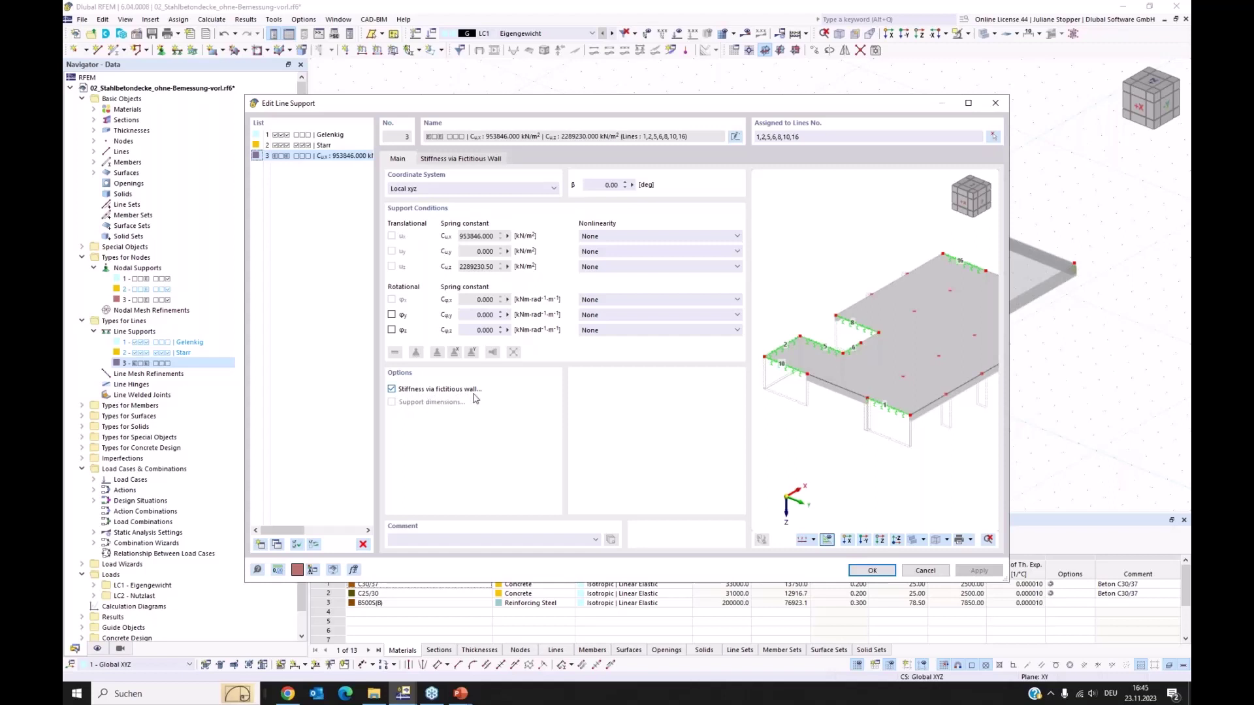
pyautogui.click(457, 160)
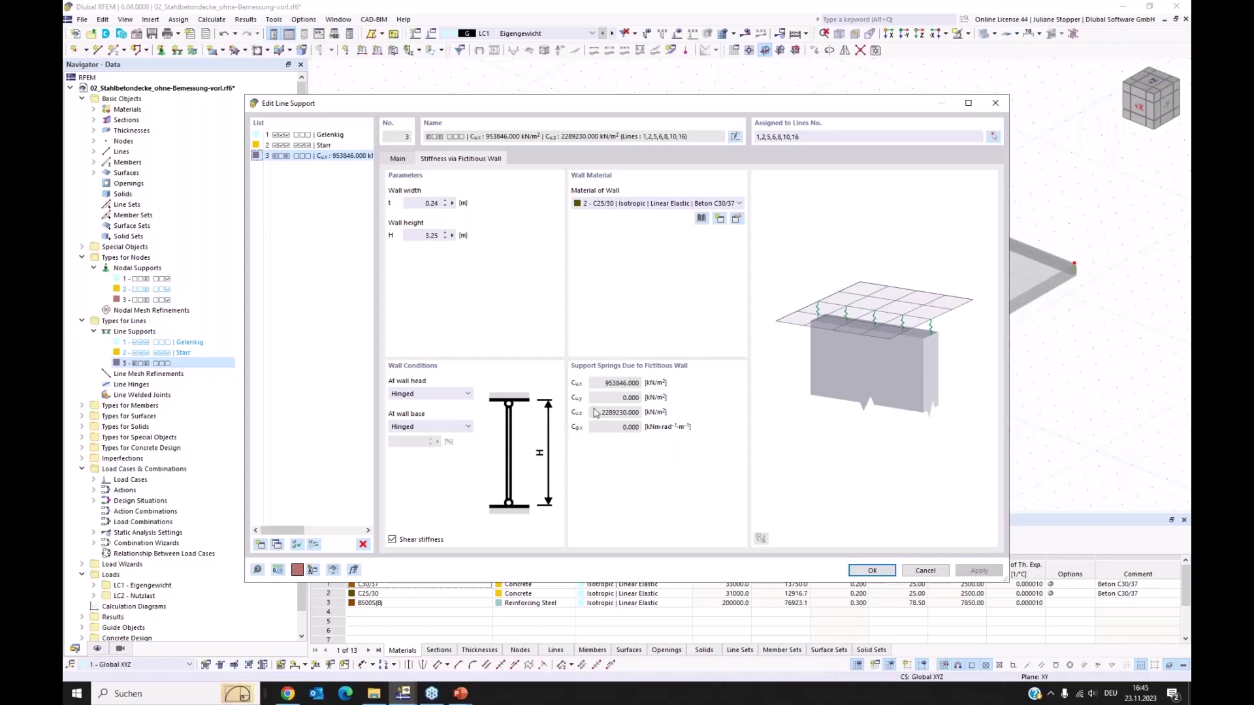
pyautogui.click(398, 160)
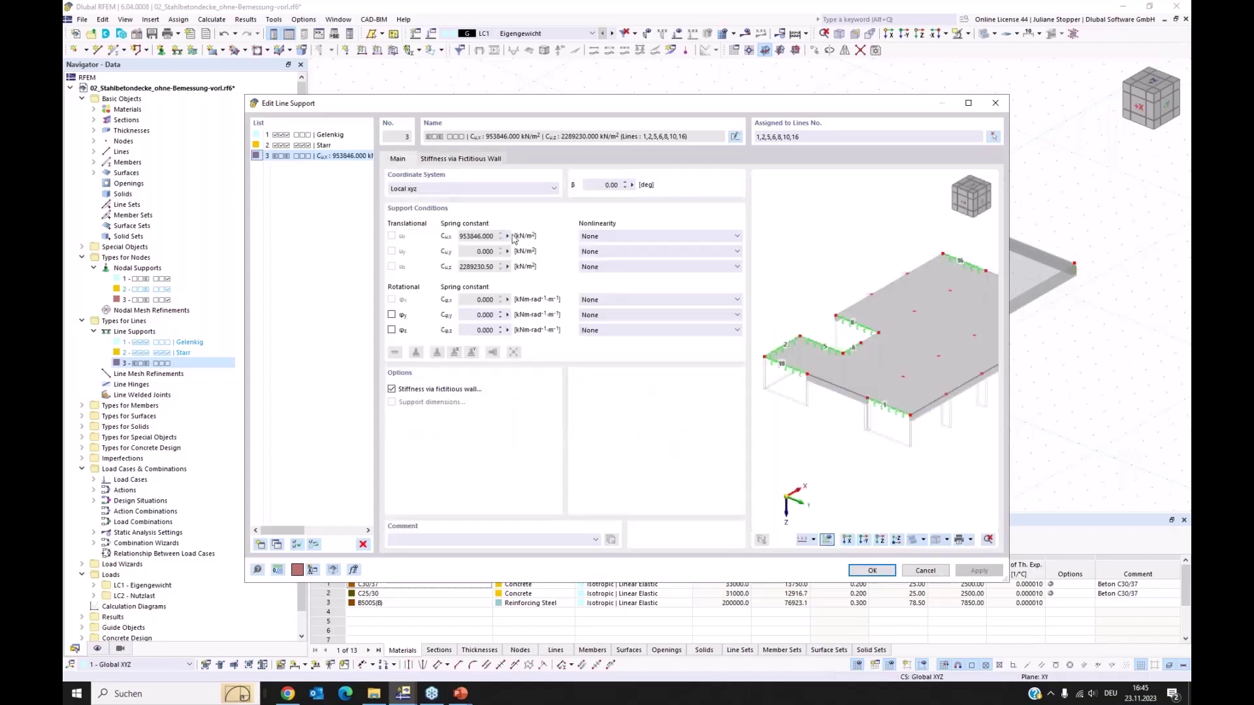
pyautogui.click(924, 571)
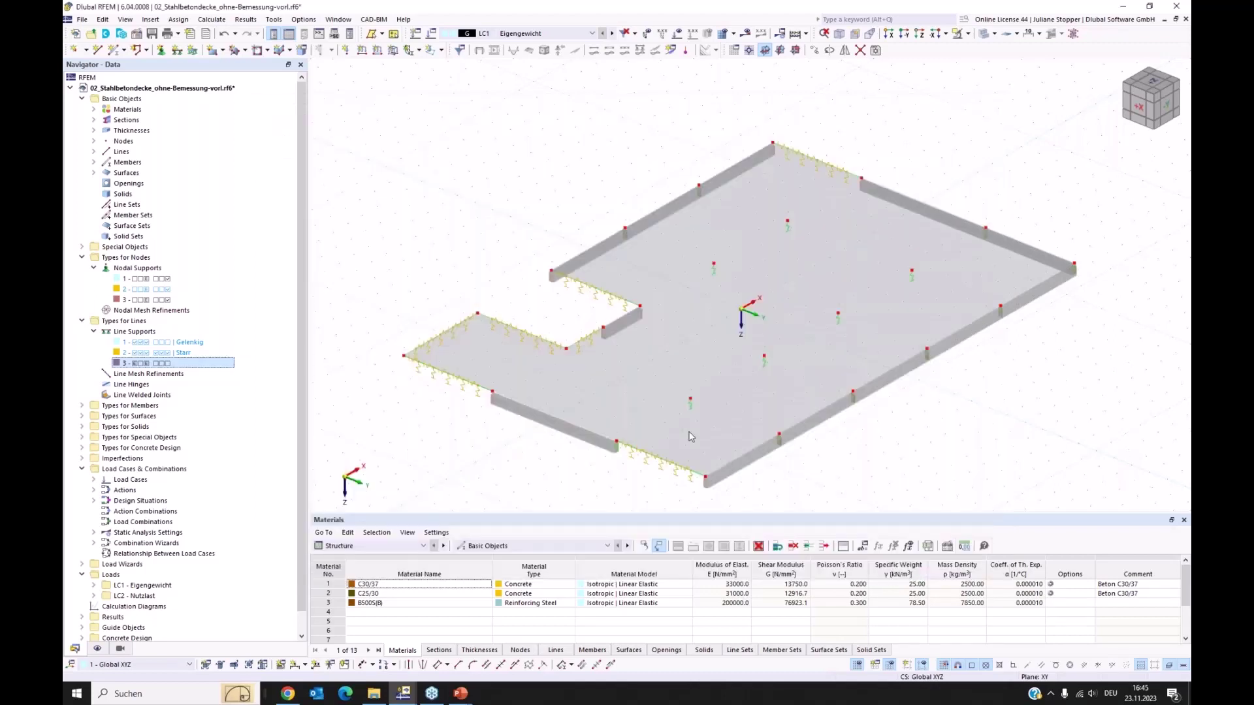
# Examine nodal support 1 and its stiffness via fictitious column, and close it without changes
pyautogui.click(142, 300)
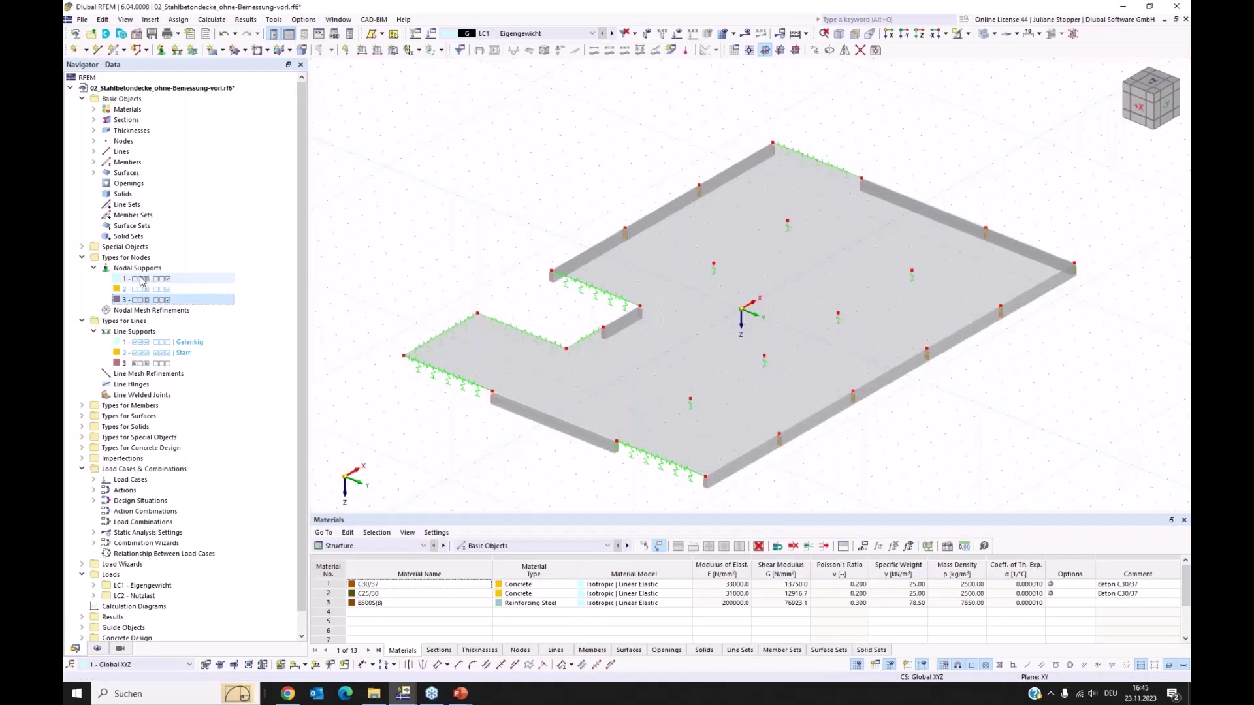
pyautogui.click(142, 281)
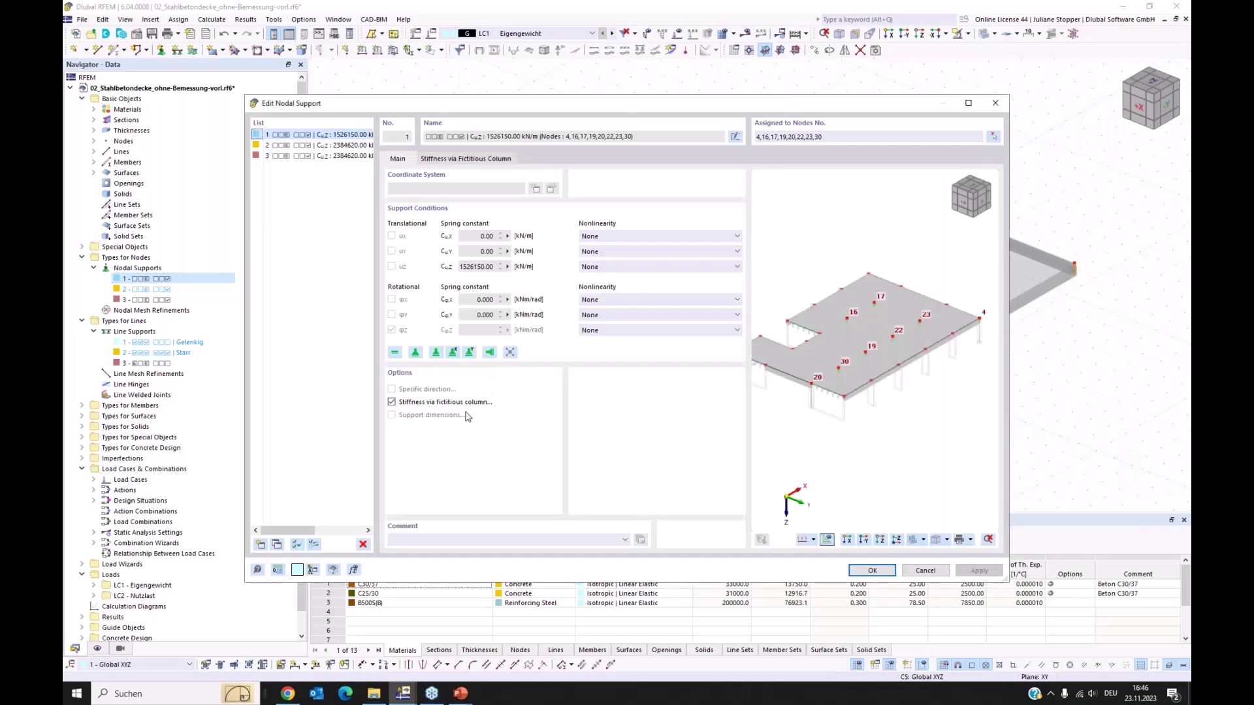
pyautogui.click(452, 160)
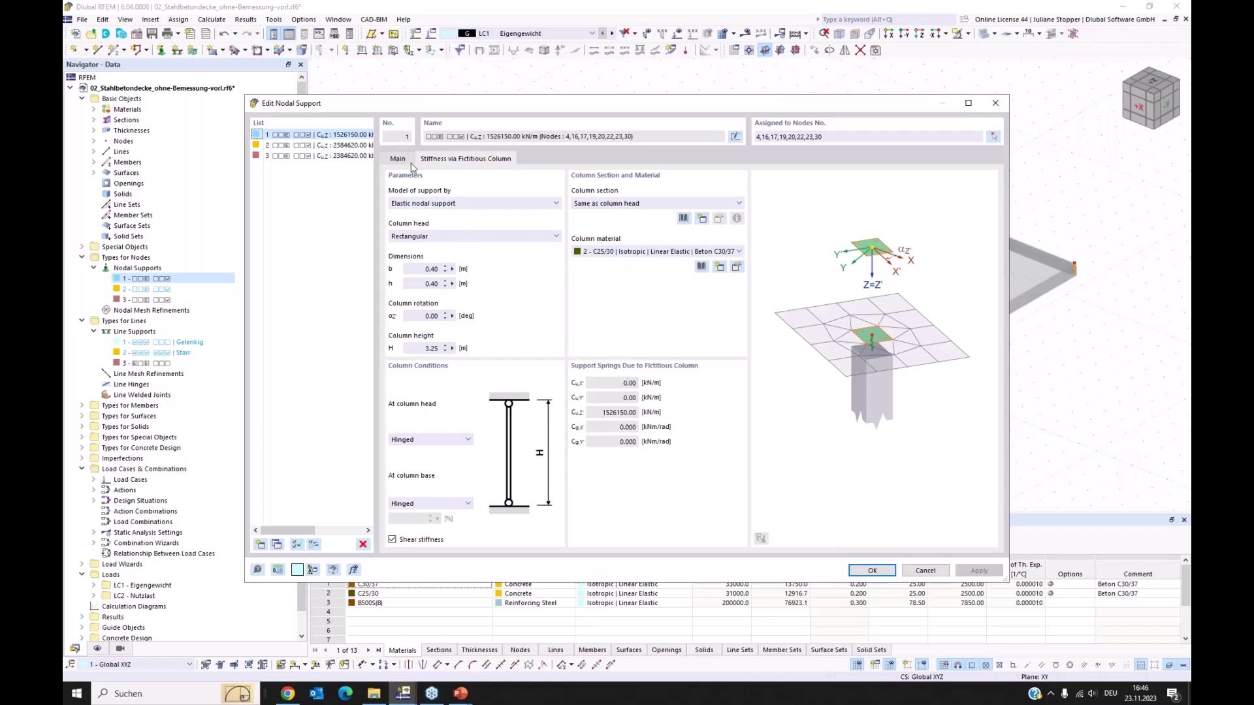
pyautogui.click(400, 160)
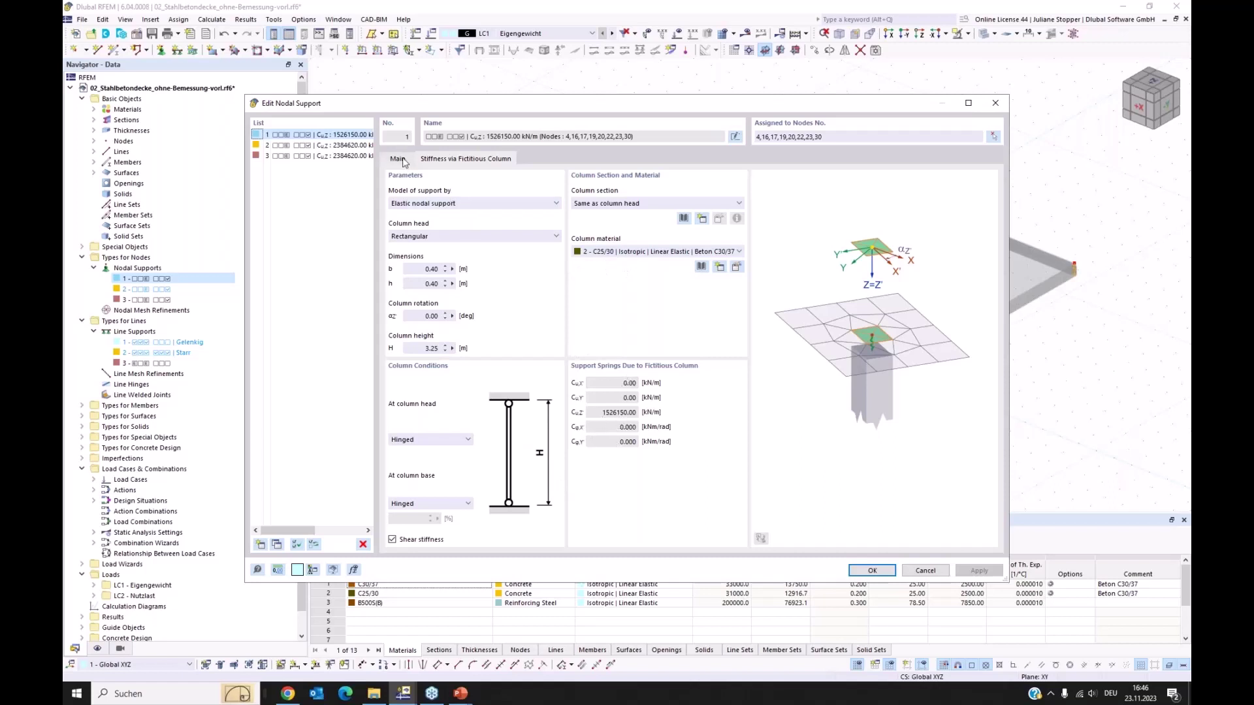
pyautogui.click(924, 570)
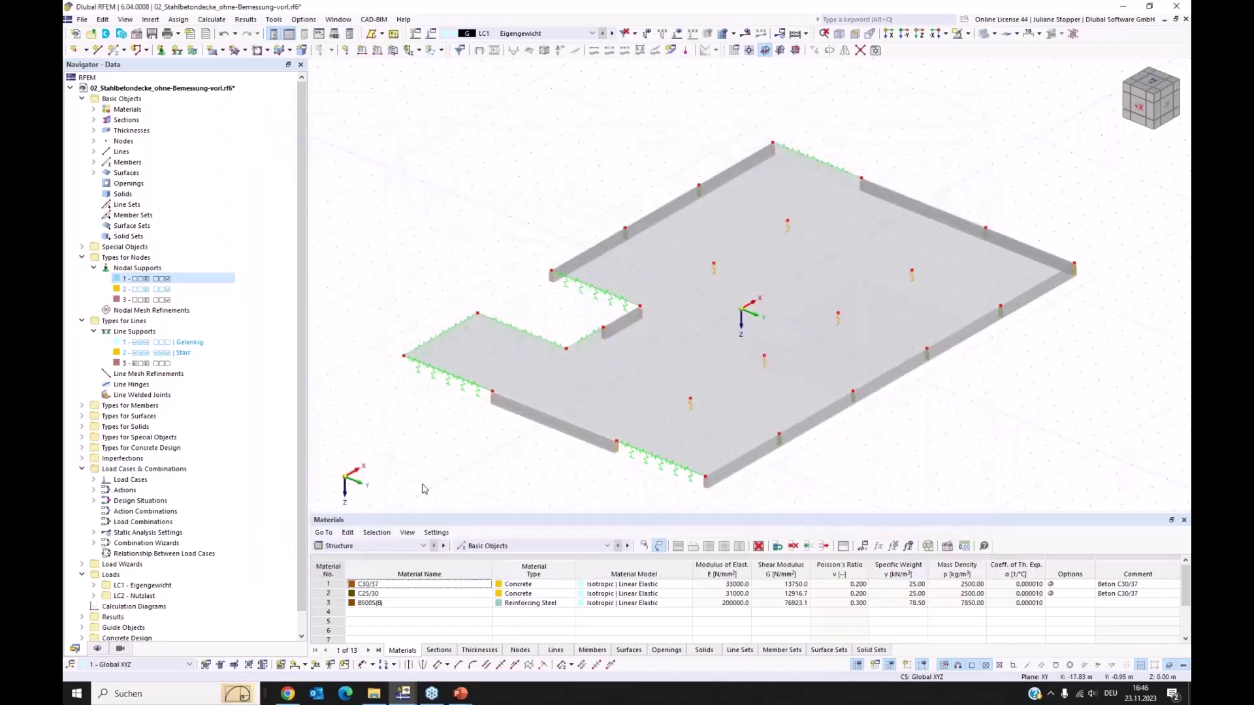
# Display the walls of the line supports and the columns of the nodal supports in the slab model
pyautogui.click(97, 649)
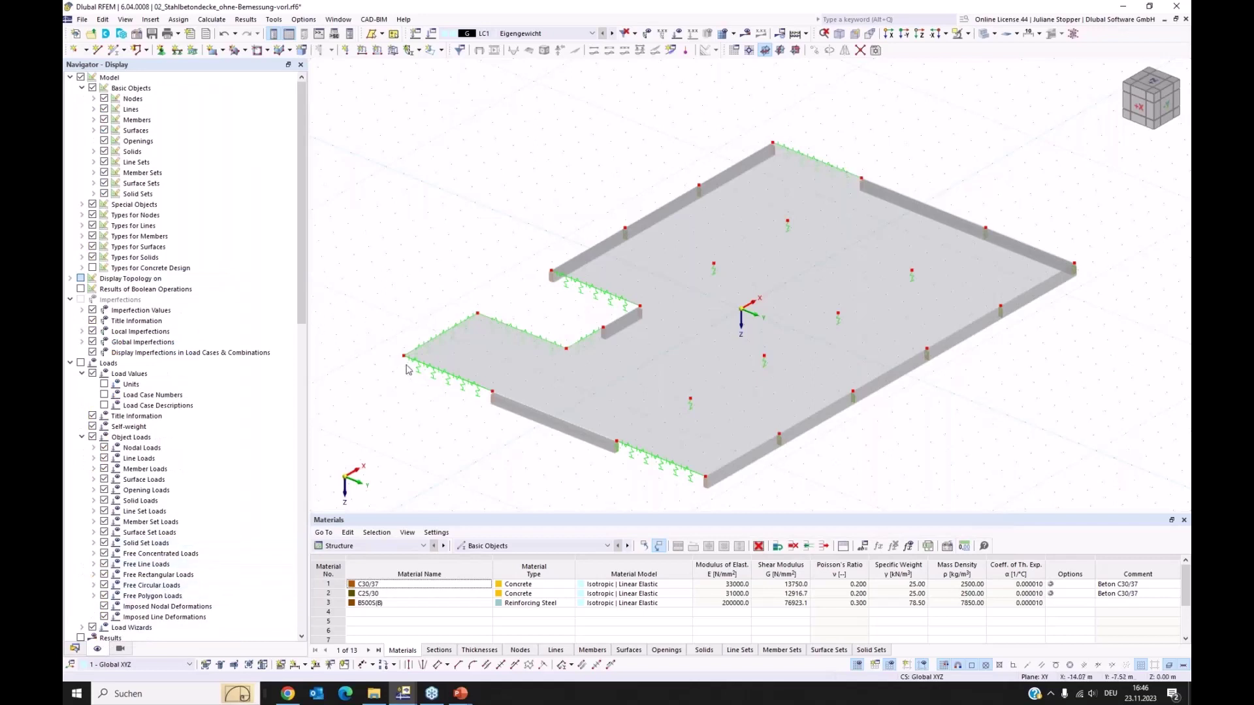
pyautogui.click(82, 226)
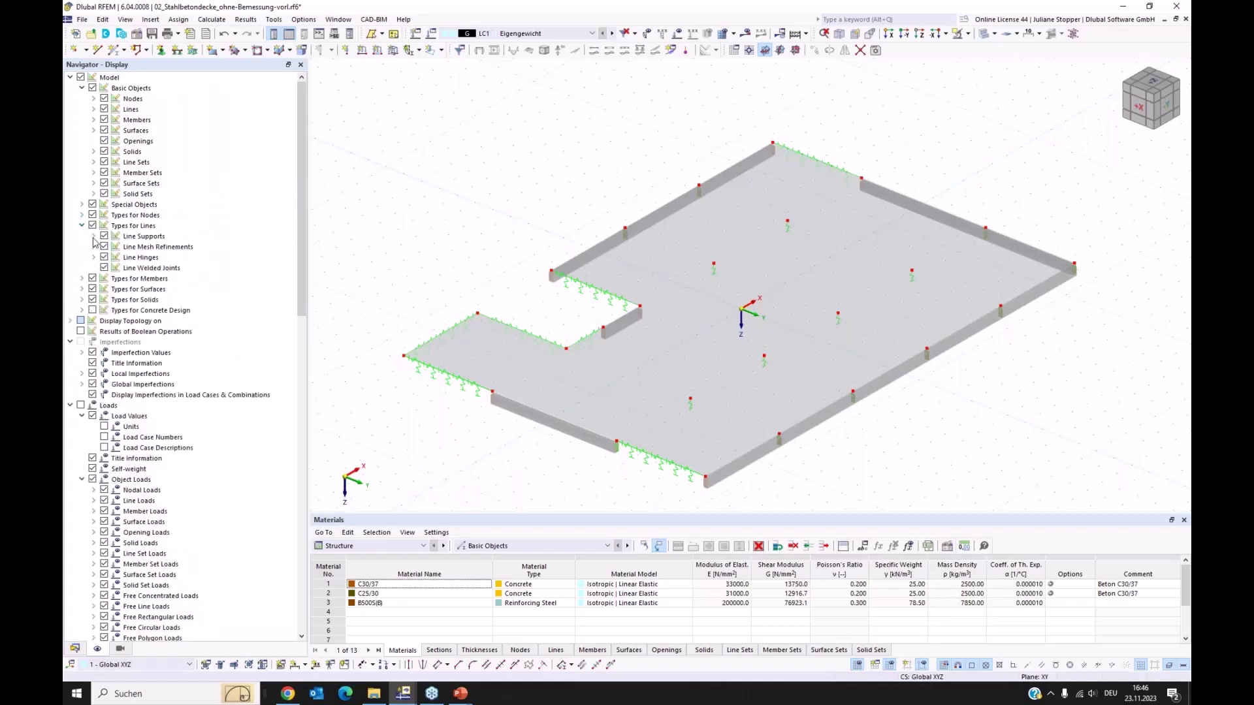
pyautogui.click(93, 237)
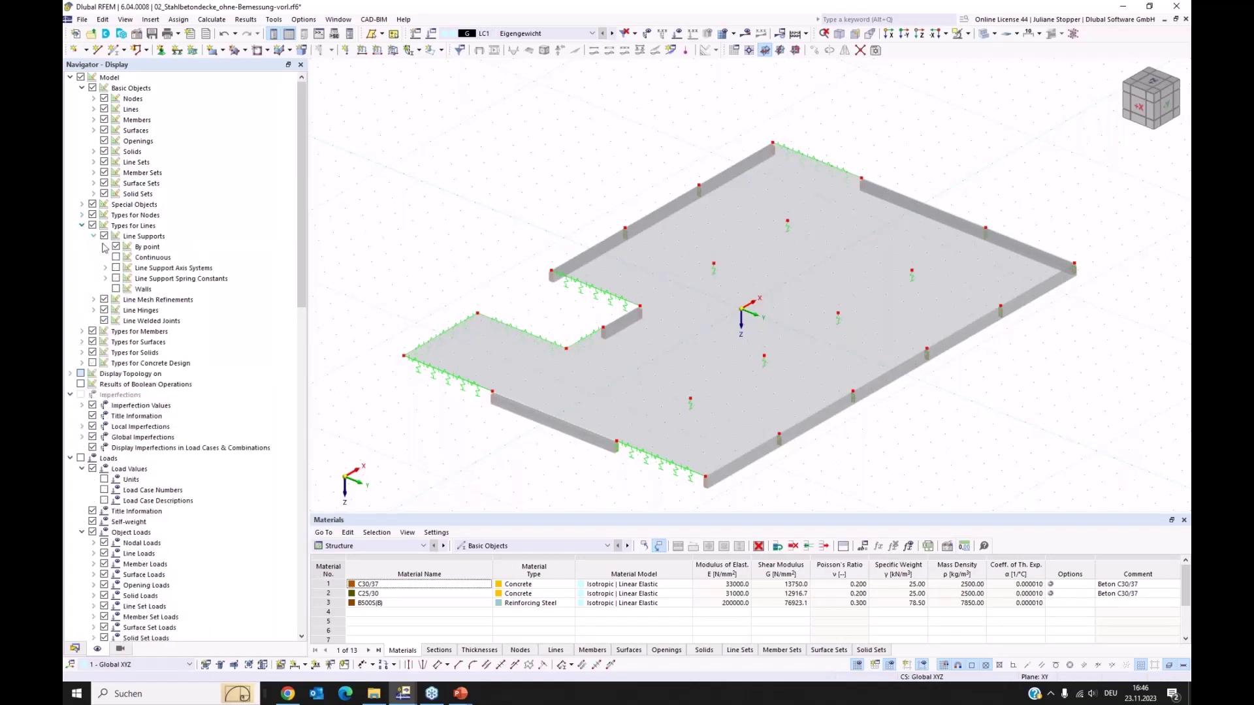
pyautogui.click(117, 289)
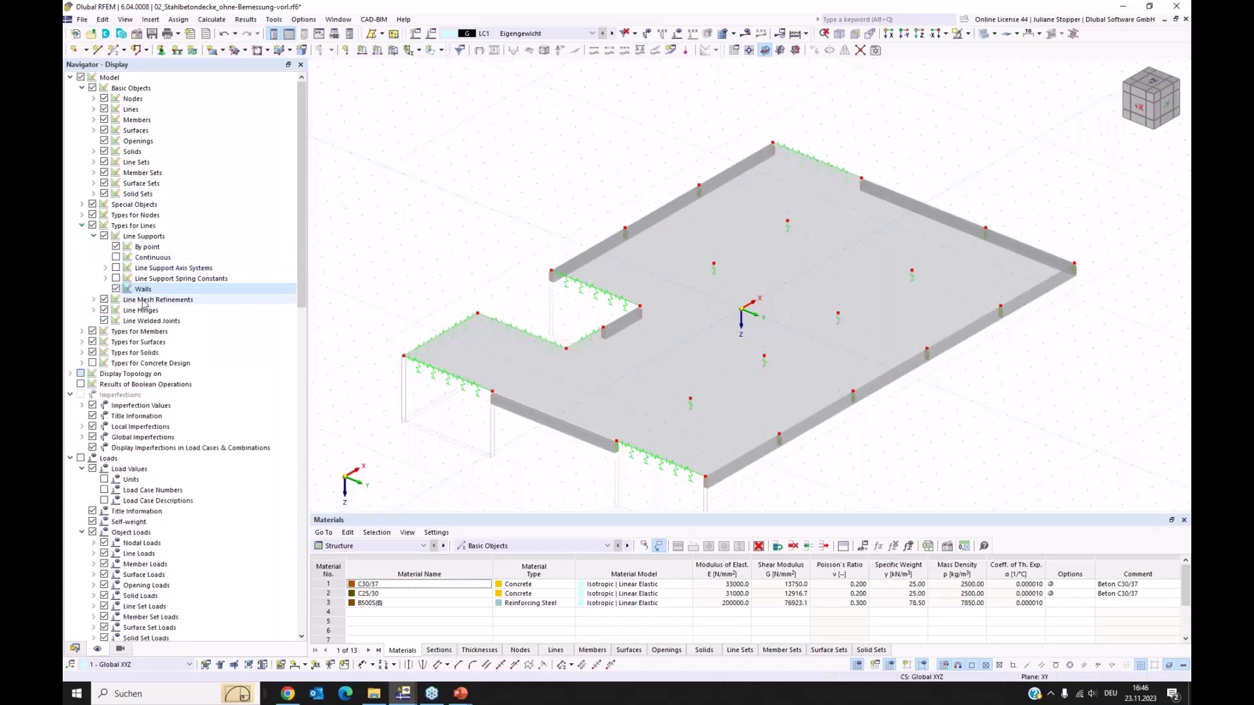
pyautogui.click(82, 215)
pyautogui.click(93, 225)
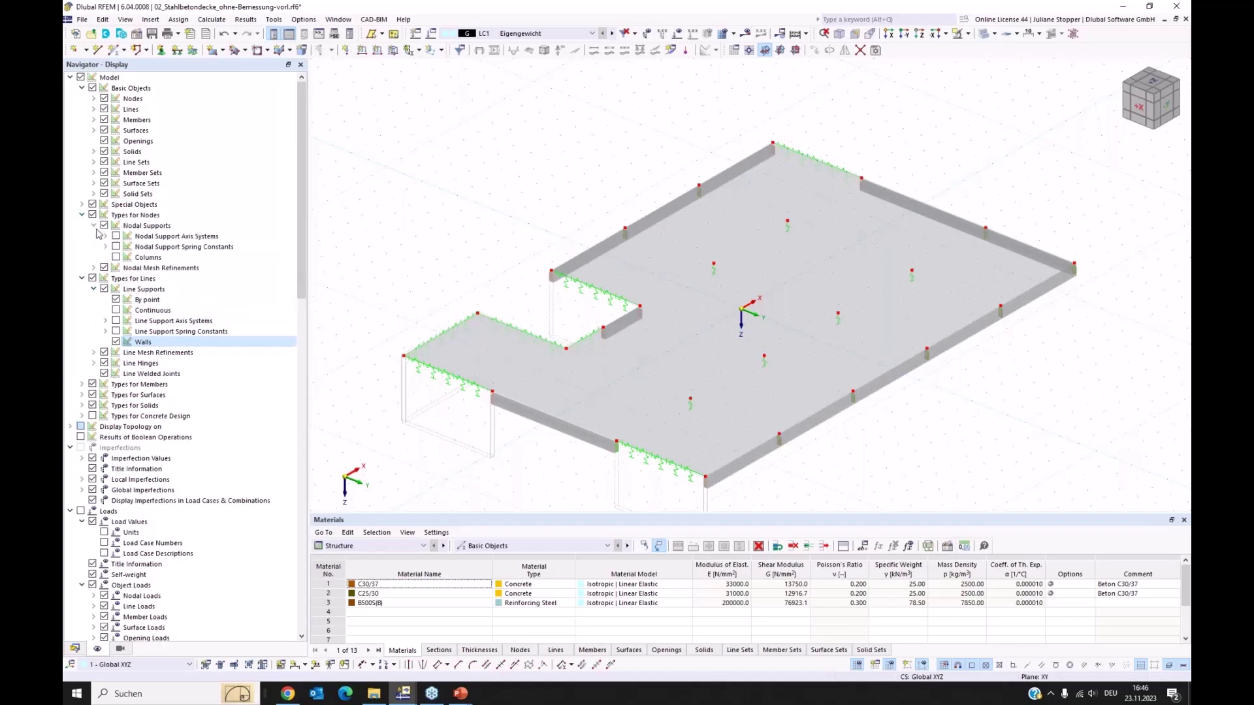
pyautogui.click(116, 257)
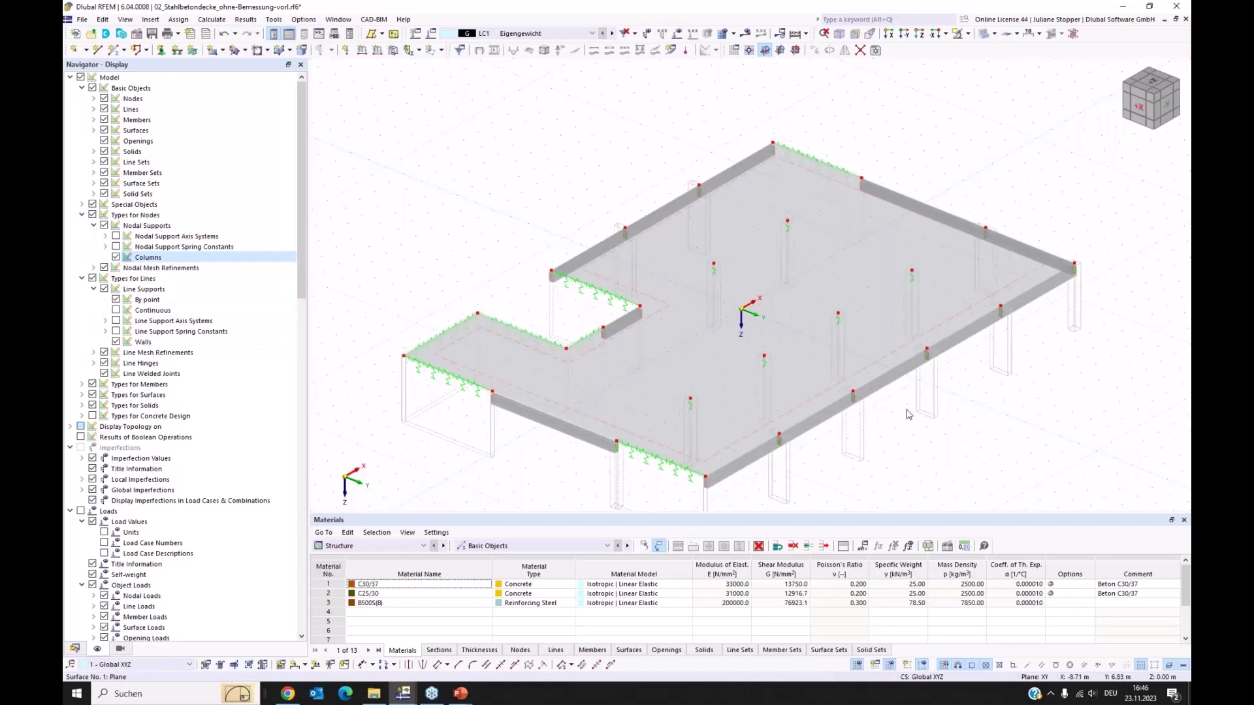
# View the supported slab from the front and obliquely, and display the rib sections of its members
pyautogui.keyDown('ctrl'); pyautogui.moveTo(959, 466); pyautogui.dragTo(471, 389, button='middle'); pyautogui.keyUp('ctrl')
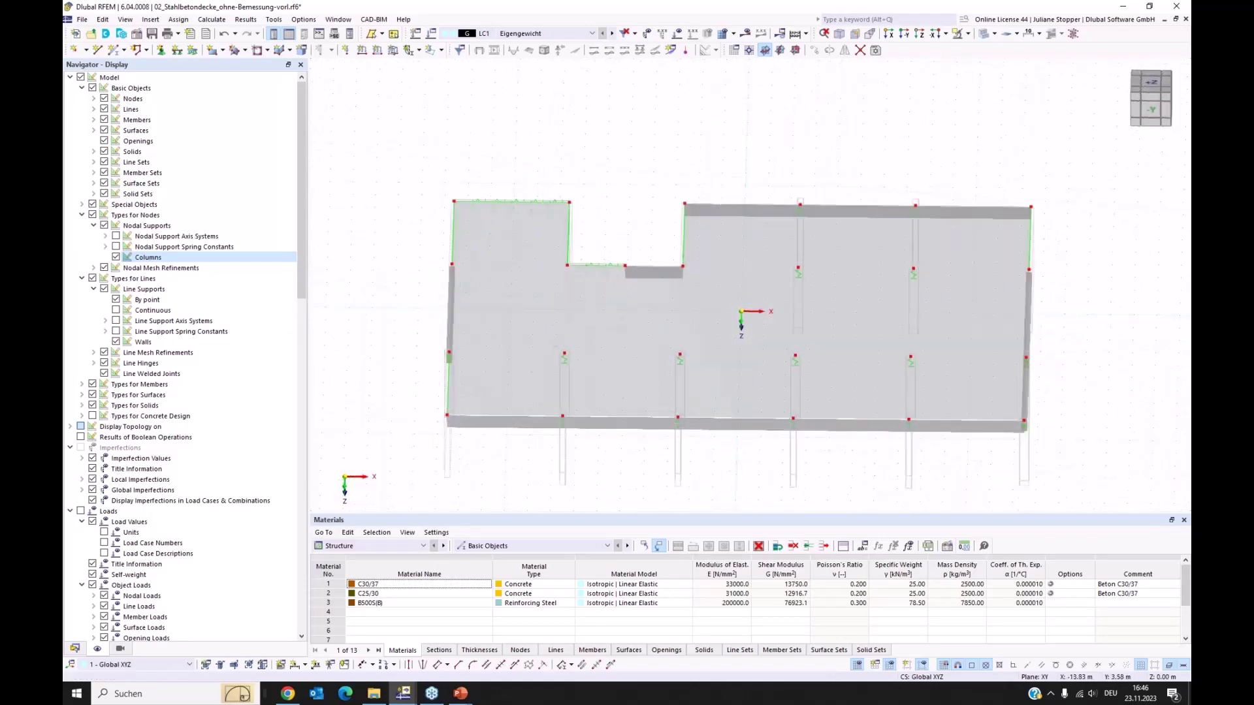
pyautogui.keyDown('ctrl'); pyautogui.moveTo(421, 355); pyautogui.dragTo(478, 361, button='middle'); pyautogui.keyUp('ctrl')
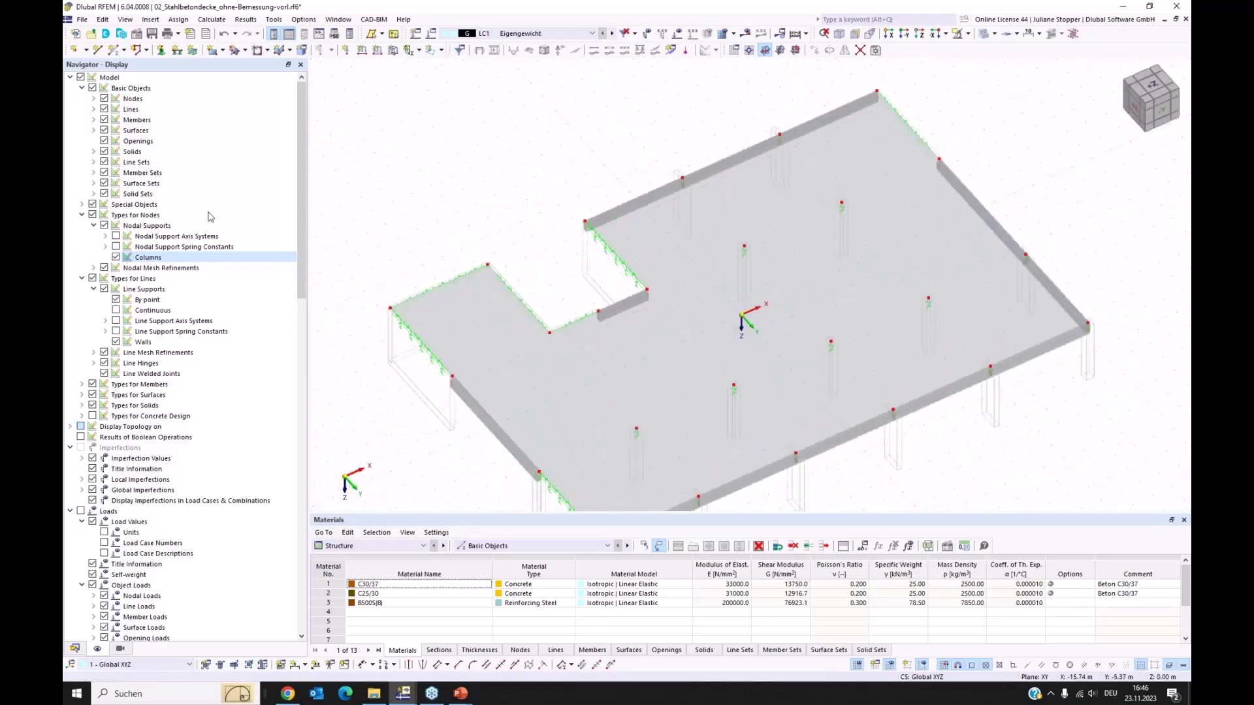
pyautogui.click(93, 120)
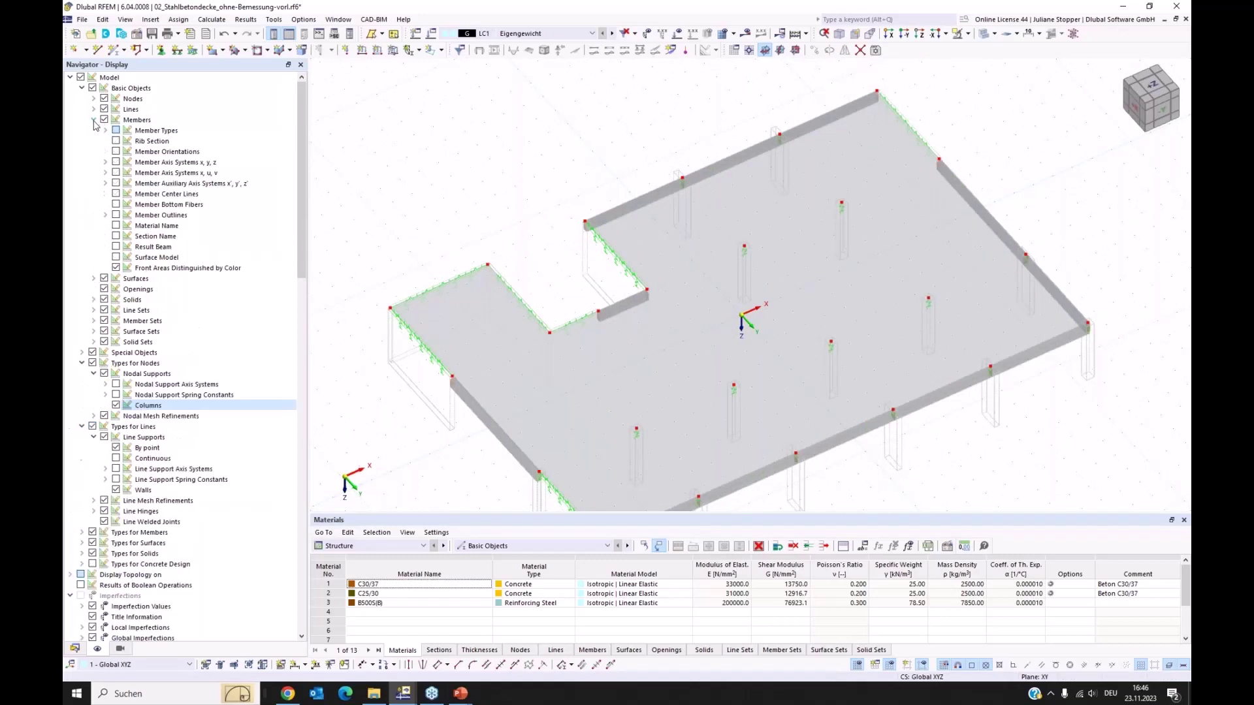
pyautogui.click(115, 141)
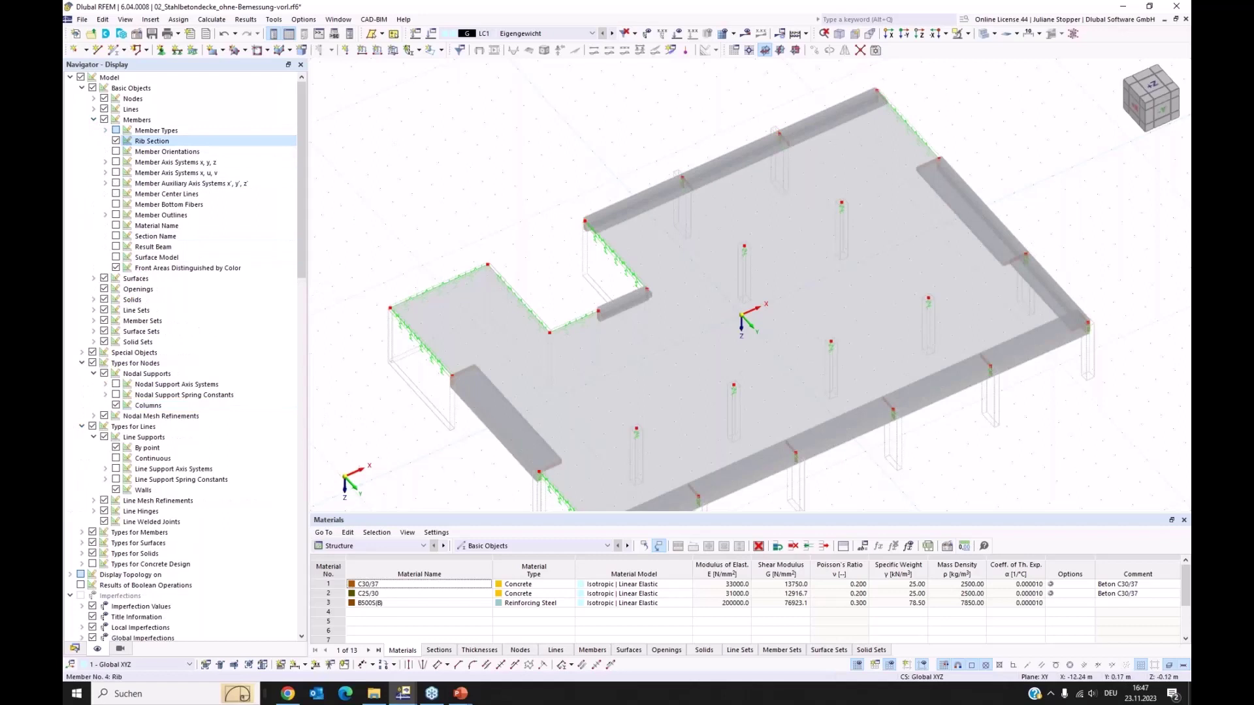
# Set the solid model rendering of the slab surfaces to Filled incl. Thickness
pyautogui.scroll(3, 522, 410)
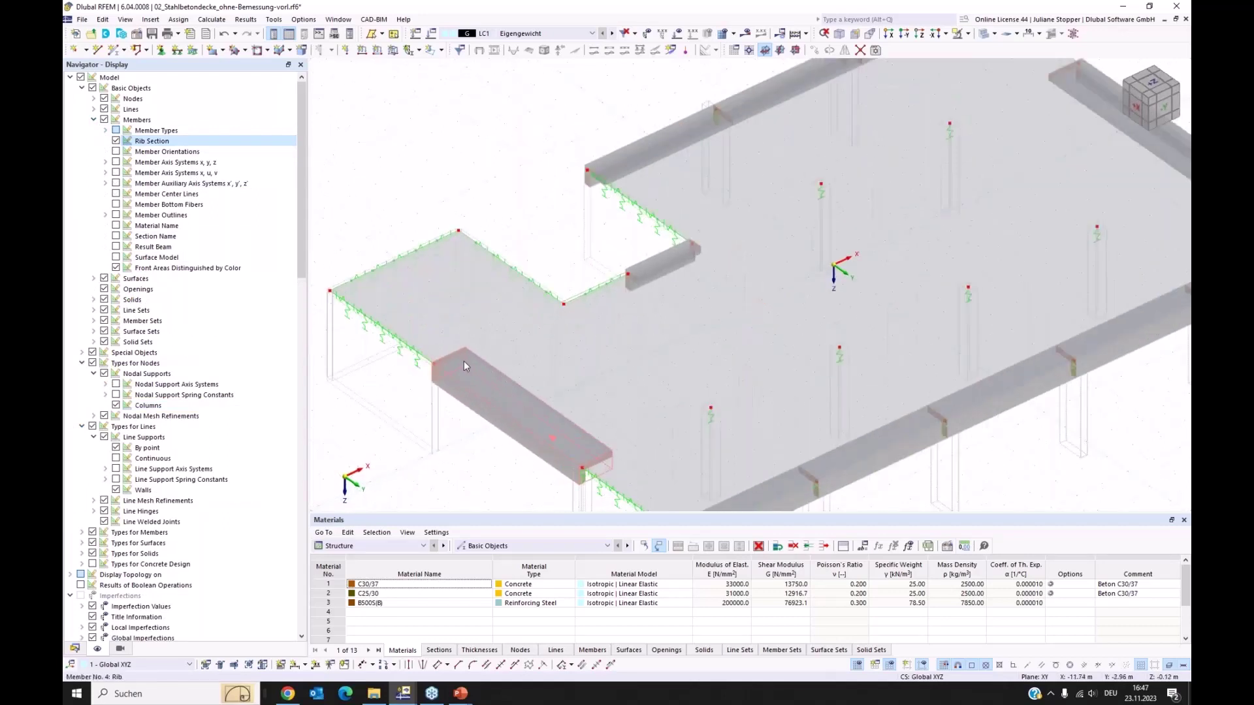
pyautogui.scroll(-4, 513, 379)
pyautogui.moveTo(482, 447); pyautogui.dragTo(630, 450, button='middle')
pyautogui.keyDown('ctrl'); pyautogui.moveTo(586, 449); pyautogui.dragTo(498, 452, button='middle'); pyautogui.keyUp('ctrl')
pyautogui.scroll(-6, 159, 340)
pyautogui.scroll(-15, 159, 340)
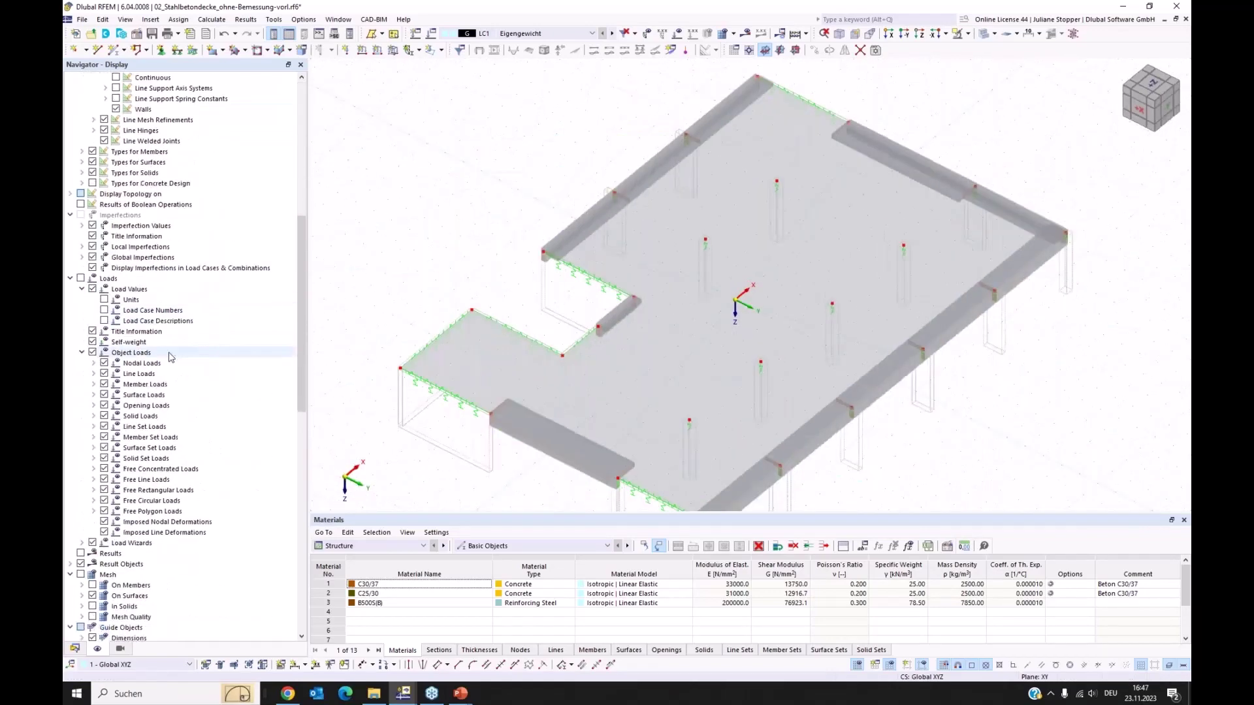
pyautogui.scroll(-1, 188, 392)
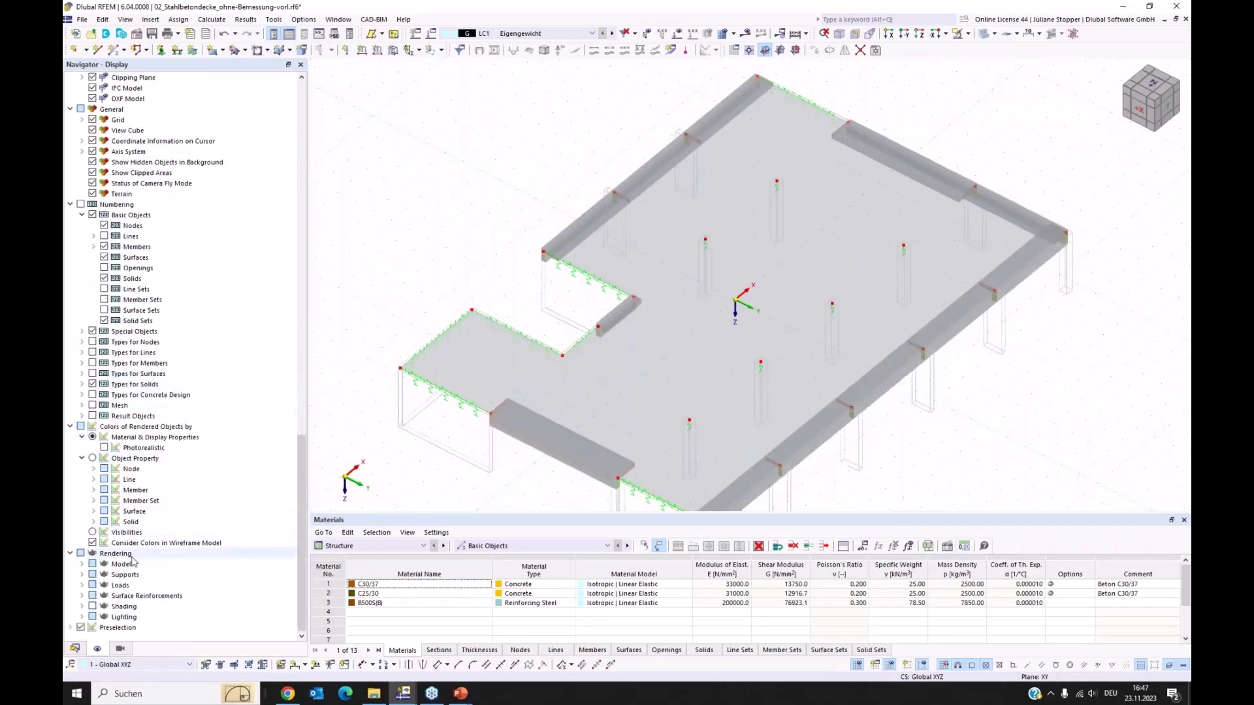
pyautogui.click(82, 565)
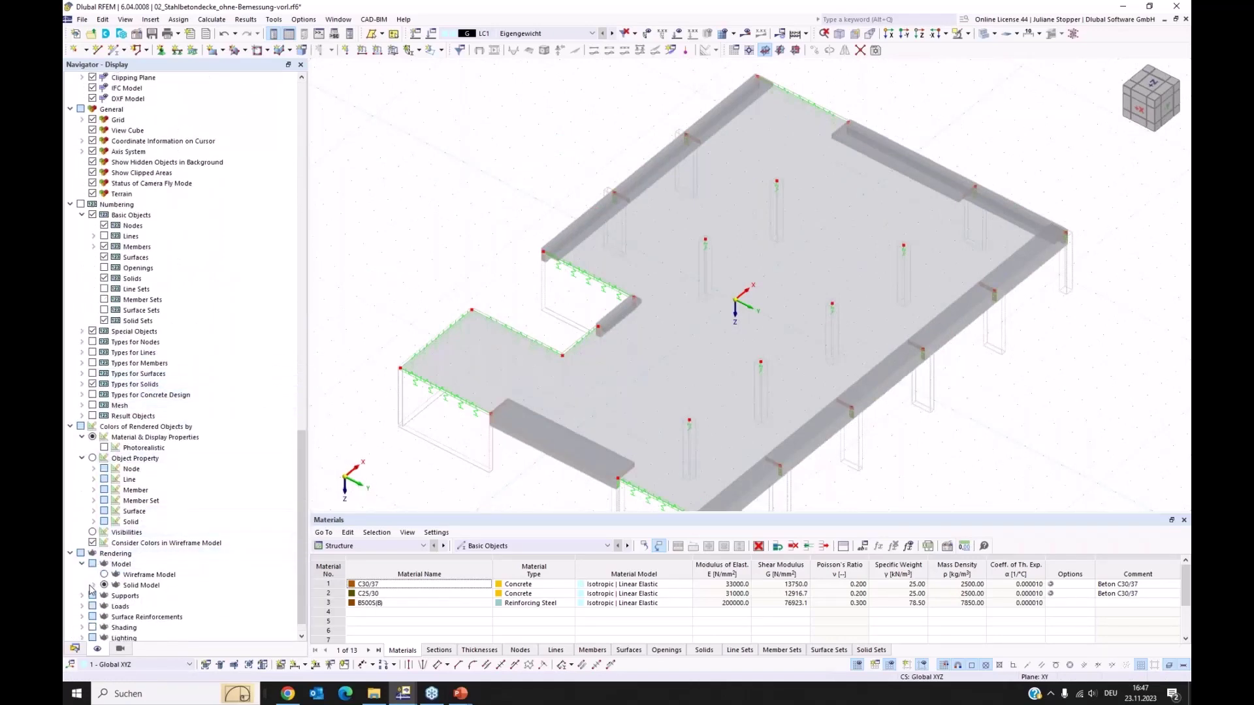
pyautogui.click(93, 585)
pyautogui.click(105, 617)
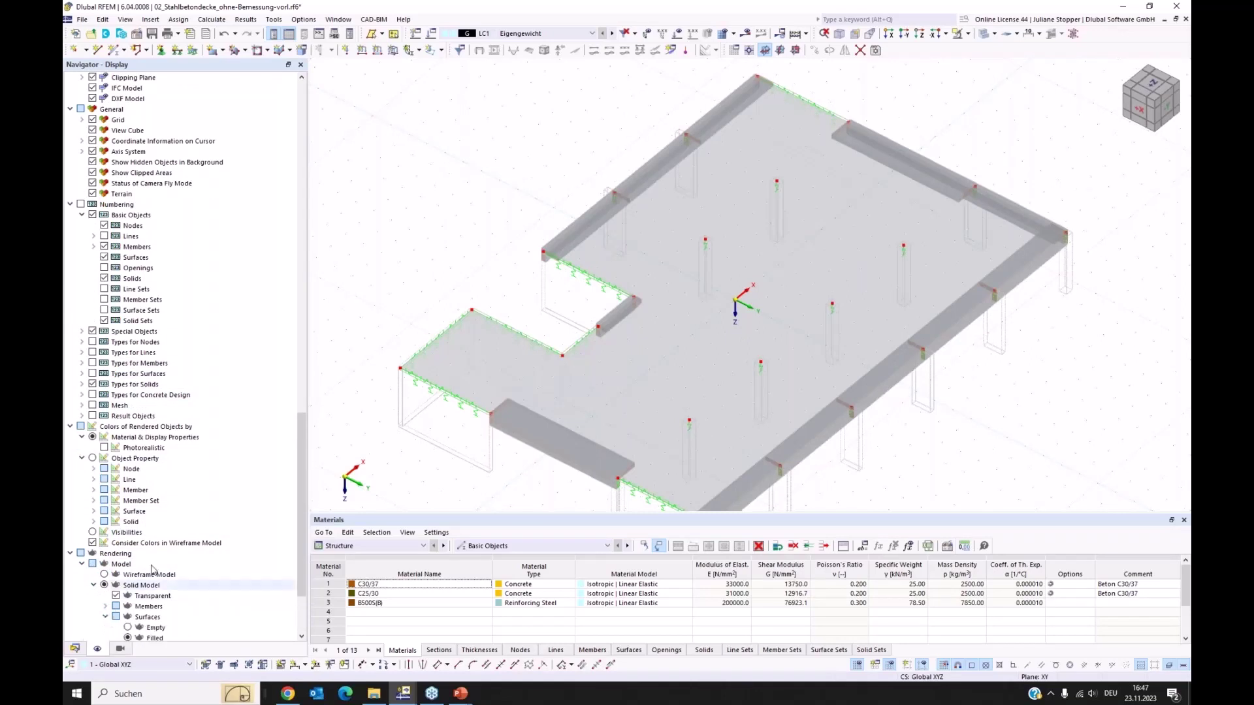
pyautogui.scroll(-4, 121, 574)
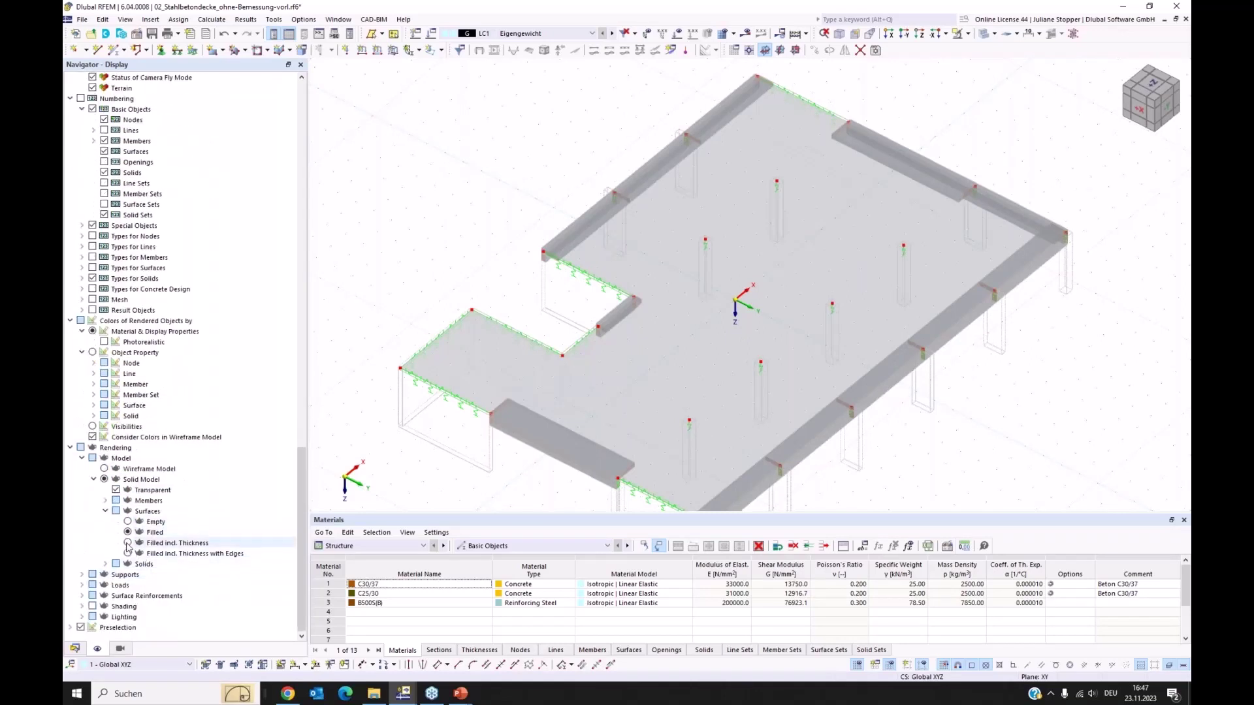
pyautogui.click(128, 546)
pyautogui.click(128, 545)
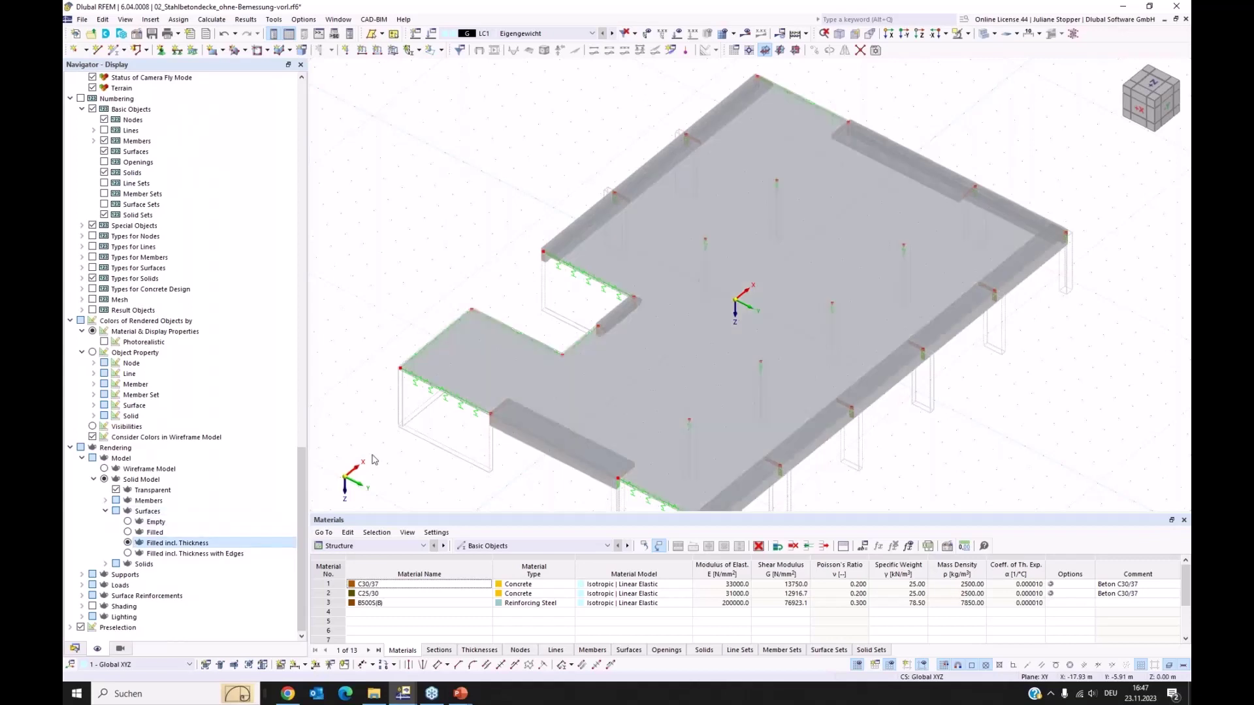
# Switch off transparency in the solid display and examine the rib section at the slab corner beside line support 3
pyautogui.keyDown('ctrl'); pyautogui.moveTo(398, 463); pyautogui.dragTo(522, 405, button='middle'); pyautogui.keyUp('ctrl')
pyautogui.scroll(5, 522, 406)
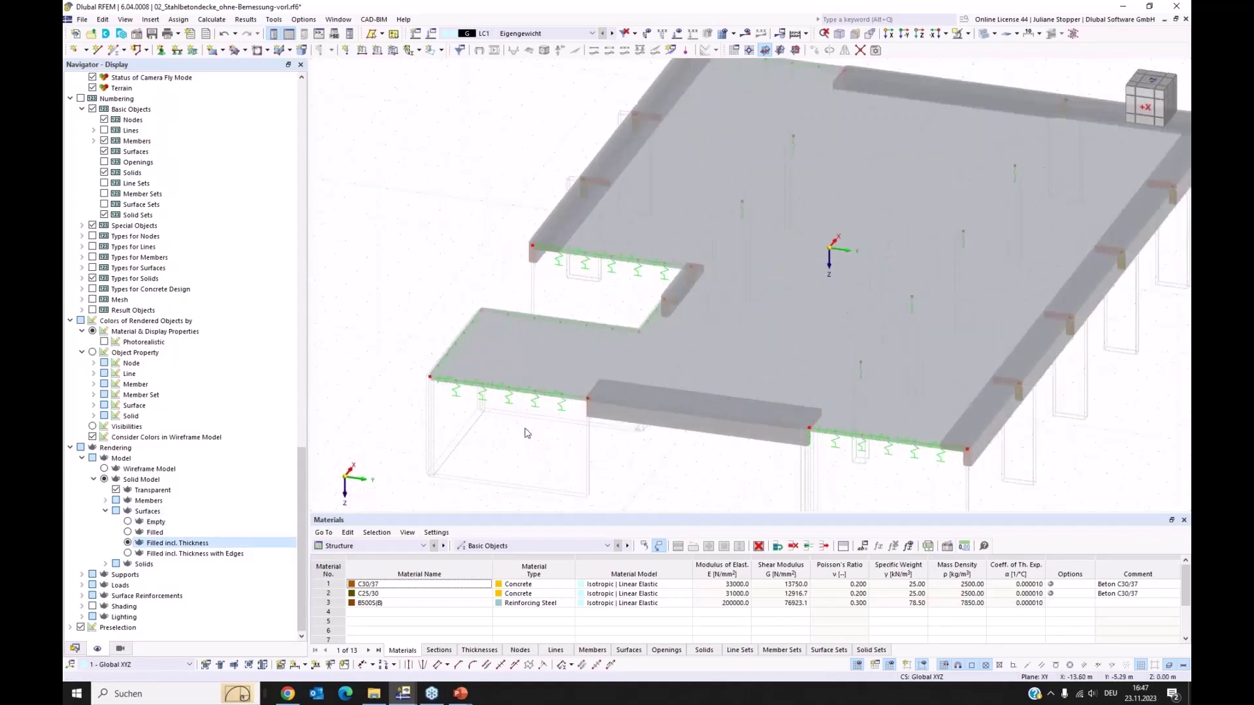
pyautogui.scroll(-5, 871, 406)
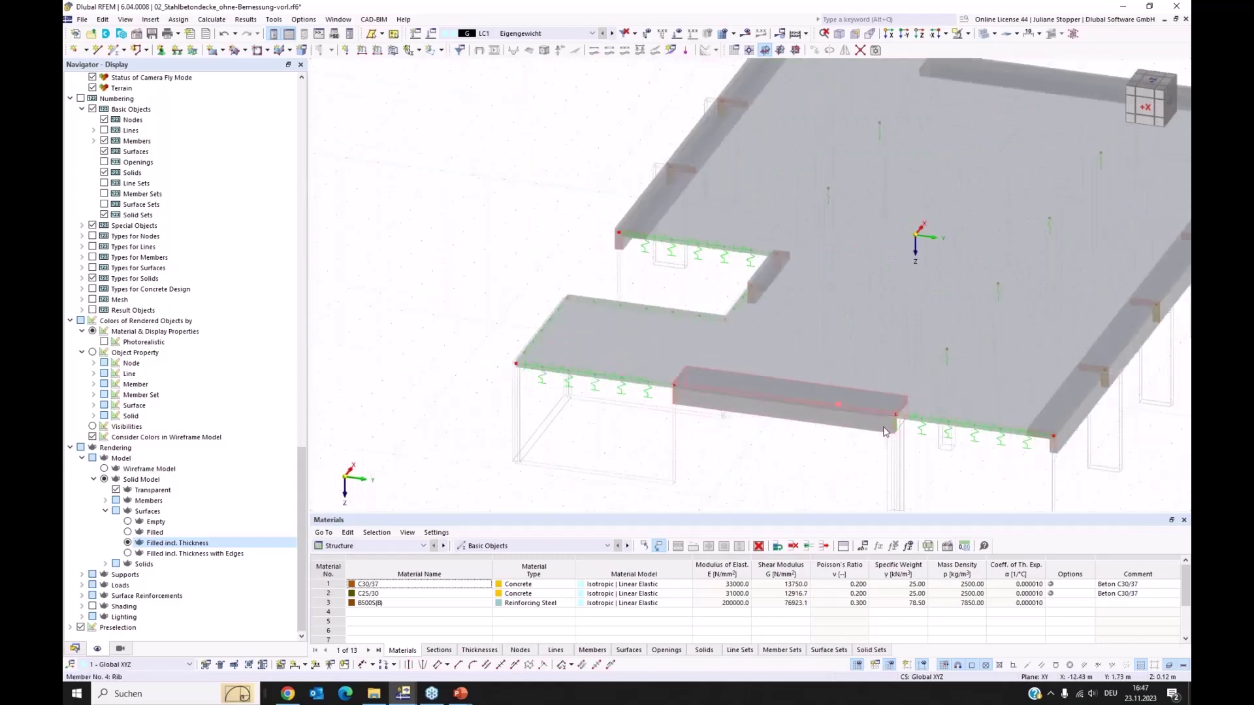
pyautogui.keyDown('ctrl'); pyautogui.moveTo(941, 446); pyautogui.dragTo(956, 389, button='middle'); pyautogui.keyUp('ctrl')
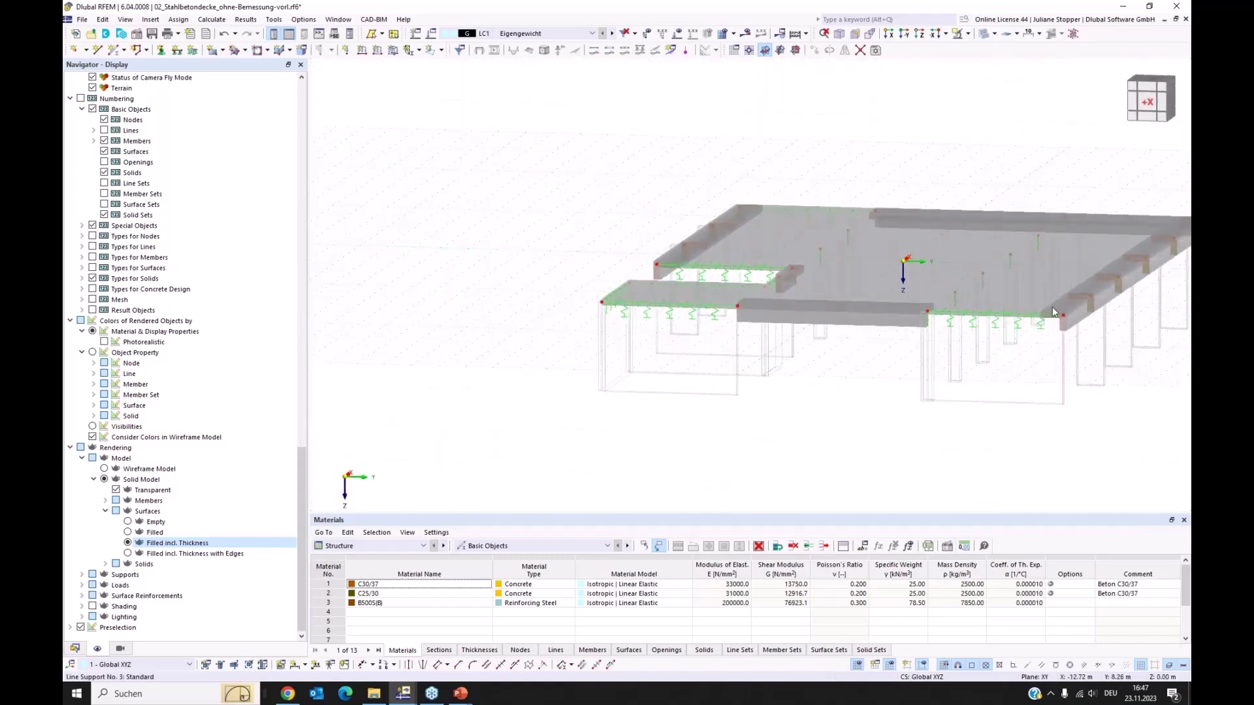
pyautogui.scroll(4, 1054, 332)
pyautogui.keyDown('ctrl'); pyautogui.moveTo(1053, 331); pyautogui.dragTo(764, 402, button='middle'); pyautogui.keyUp('ctrl')
pyautogui.click(984, 34)
pyautogui.click(984, 34)
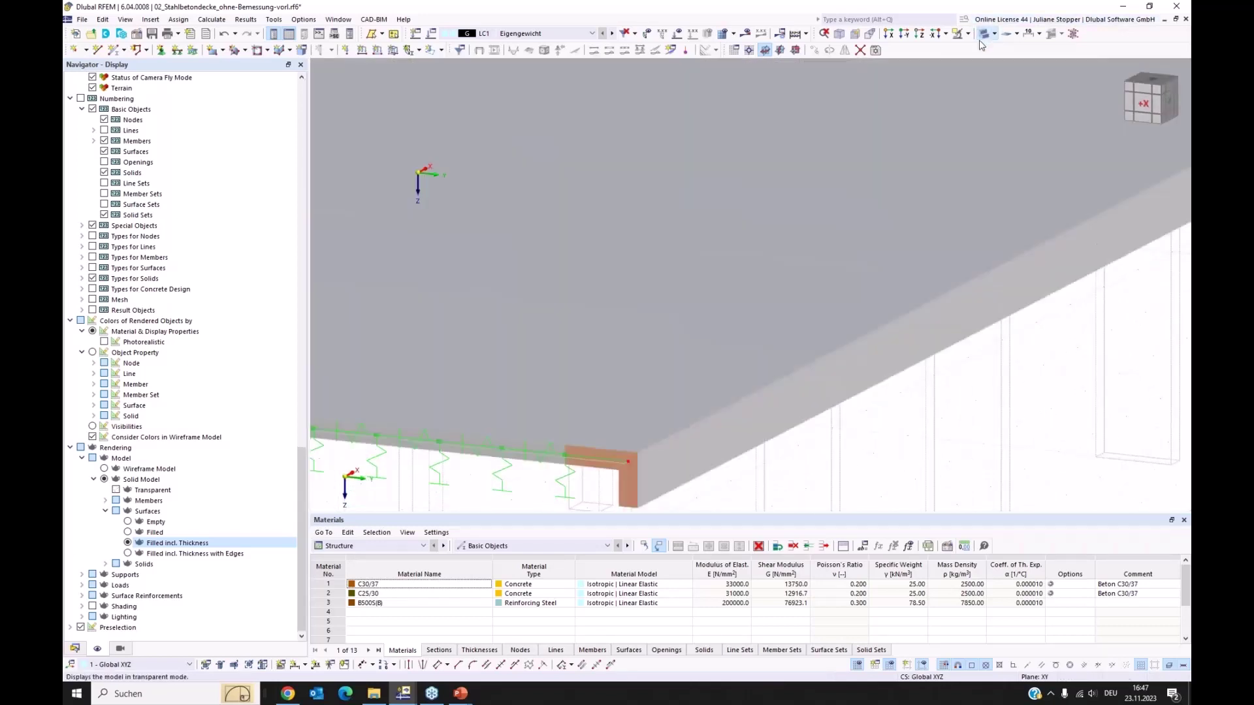
pyautogui.keyDown('ctrl'); pyautogui.moveTo(504, 485); pyautogui.dragTo(521, 456, button='middle'); pyautogui.keyUp('ctrl')
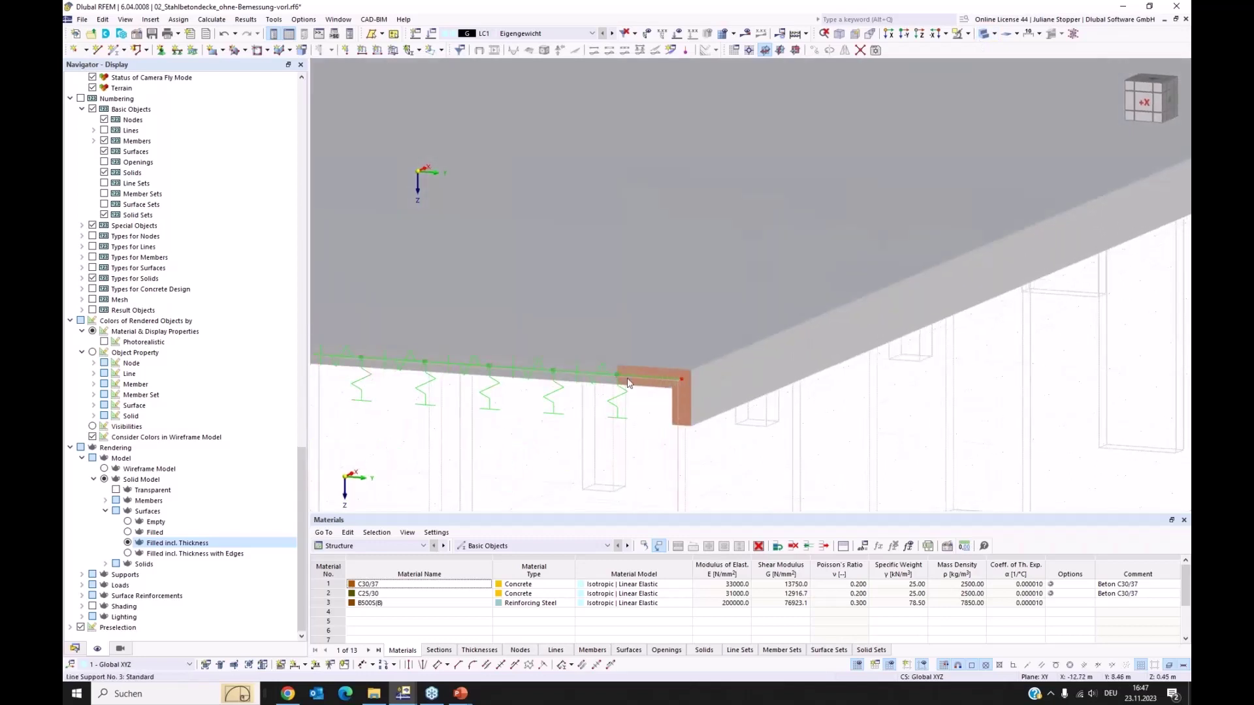
# Compare the transparent and opaque displays of the rib, return to transparent display, and view the whole slab obliquely
pyautogui.click(983, 34)
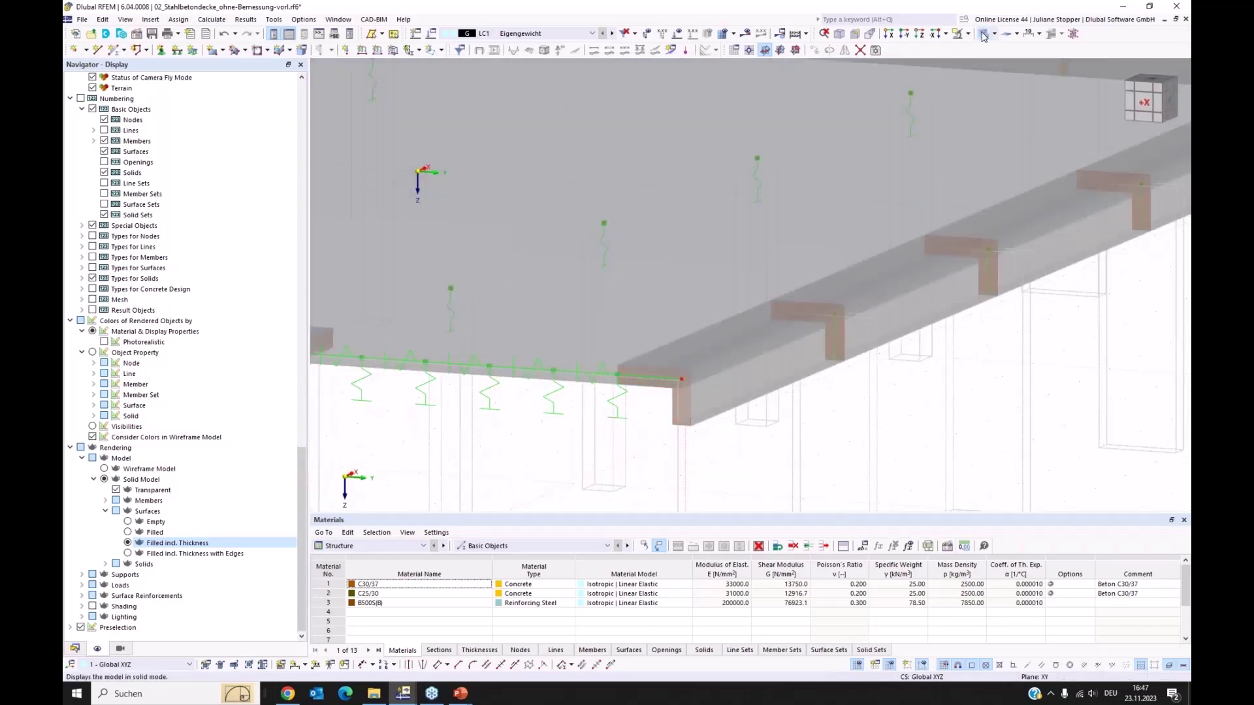
pyautogui.click(983, 35)
pyautogui.click(984, 34)
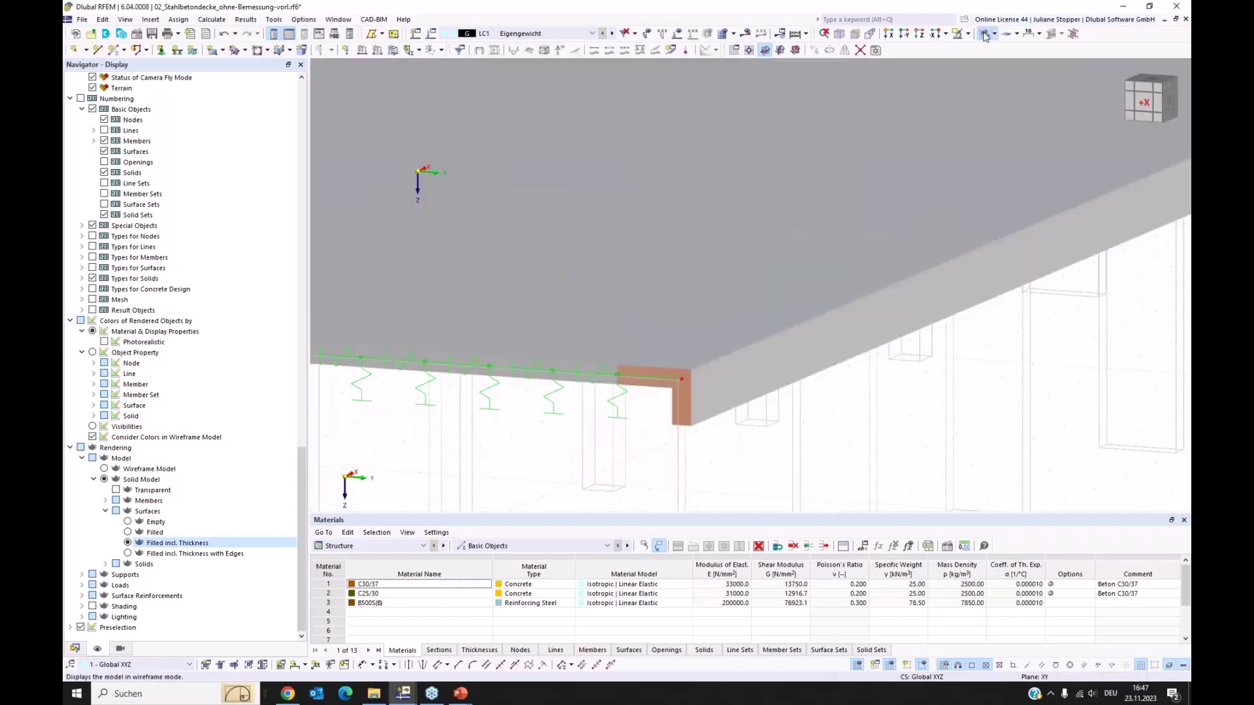
pyautogui.click(984, 34)
pyautogui.scroll(-6, 765, 252)
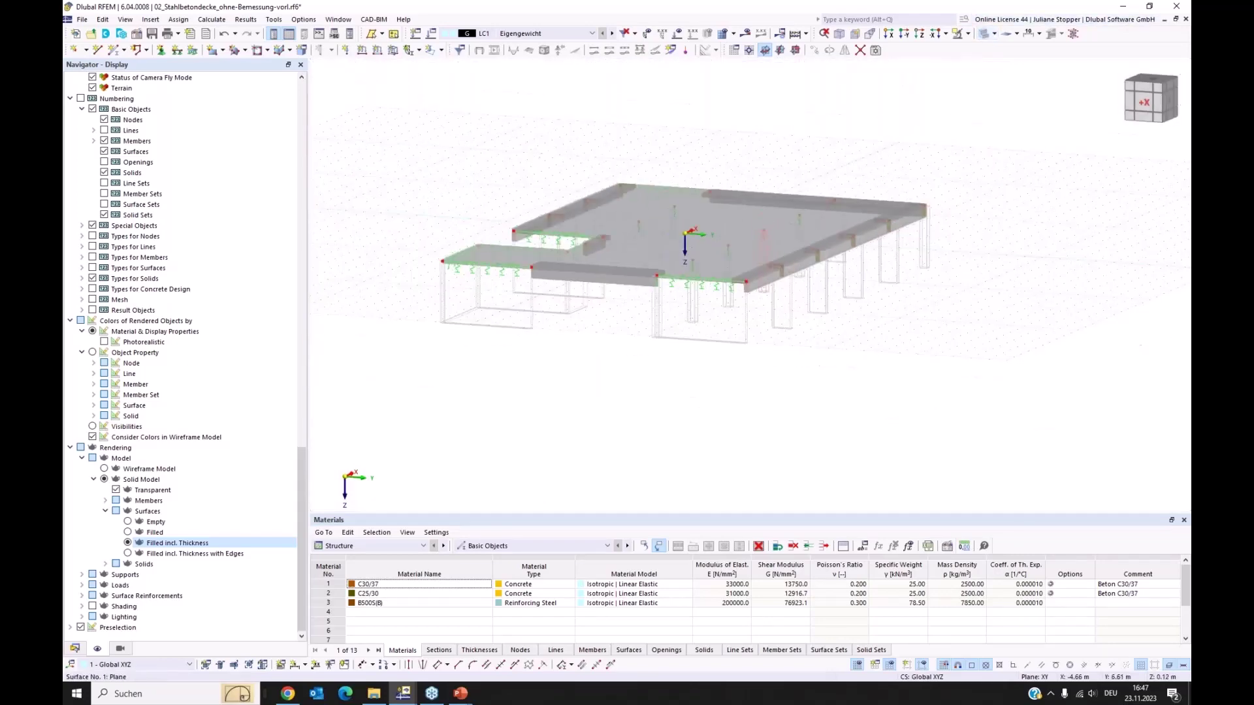
pyautogui.keyDown('ctrl'); pyautogui.moveTo(777, 260); pyautogui.dragTo(763, 333, button='middle'); pyautogui.keyUp('ctrl')
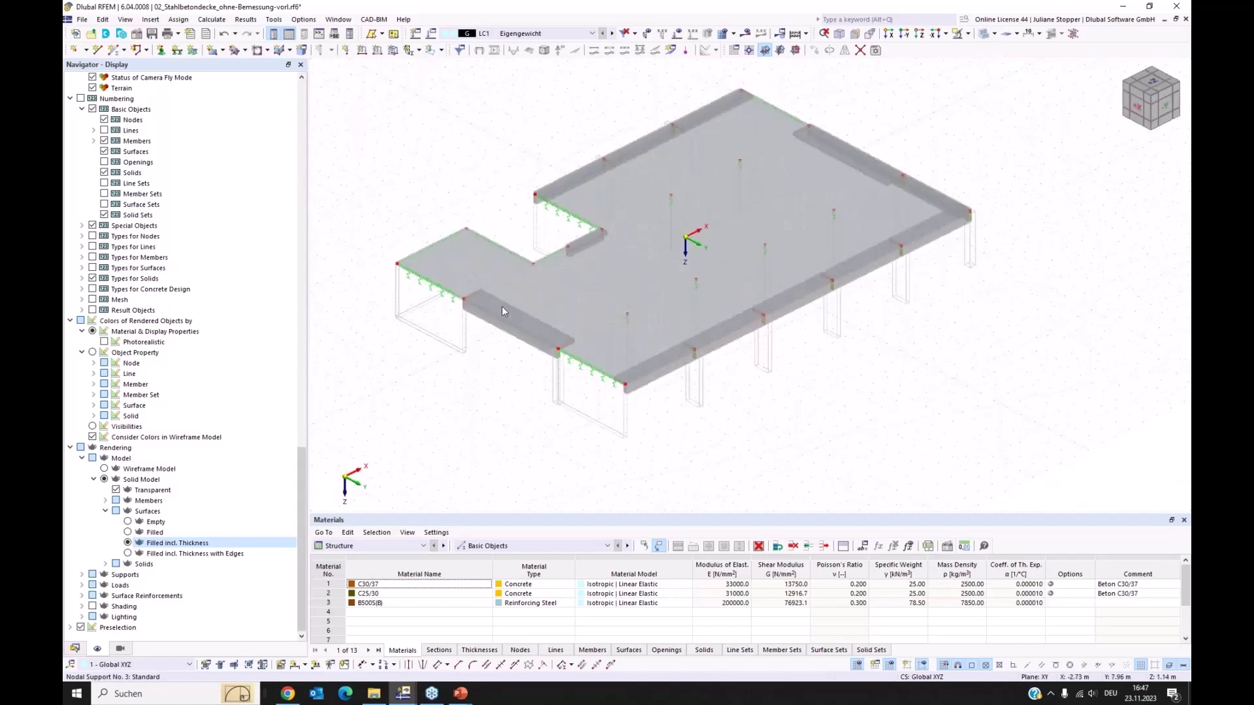
# Set the action category of load case LC2 Nutzlast to Imposed loads - category B: office areas
pyautogui.click(77, 649)
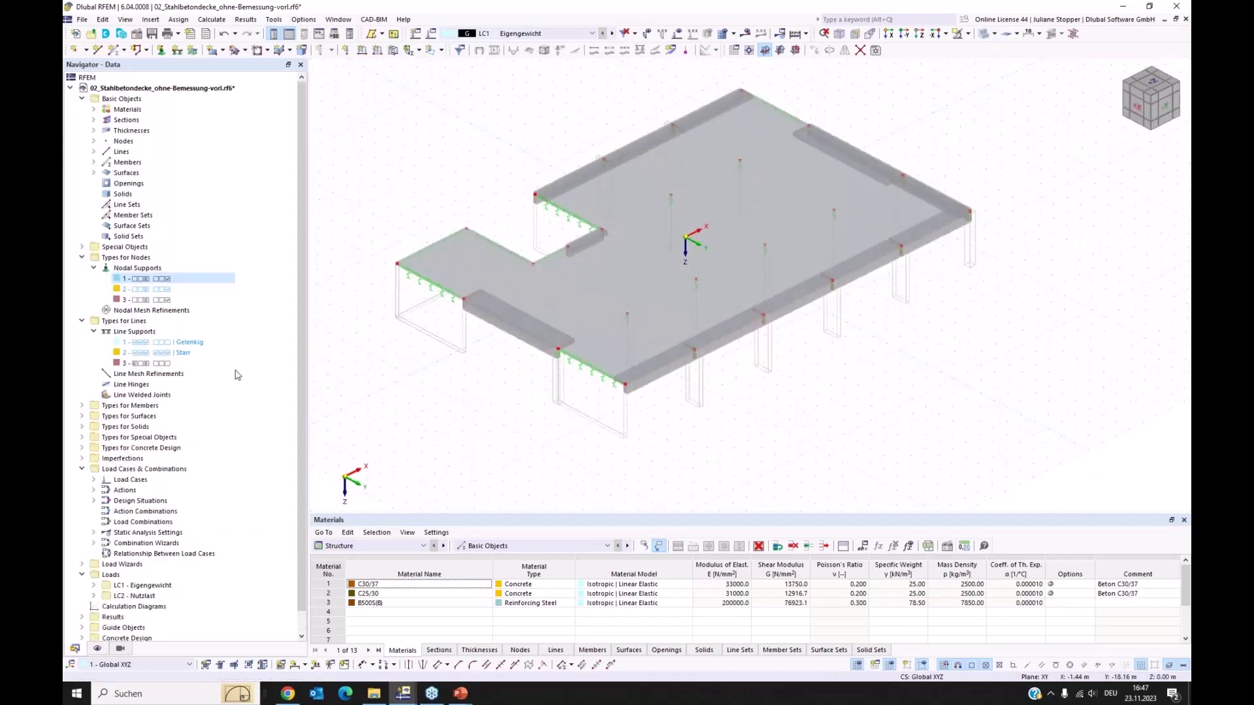
pyautogui.click(94, 480)
pyautogui.click(171, 500)
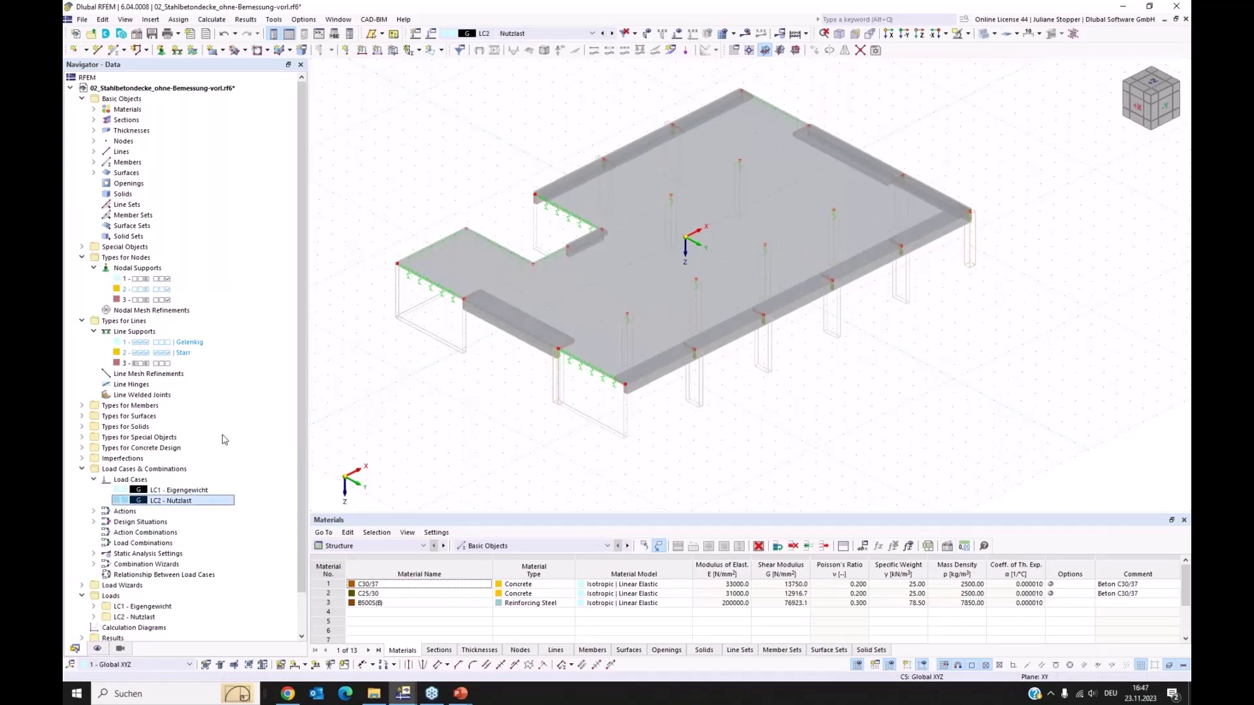
pyautogui.doubleClick(138, 501)
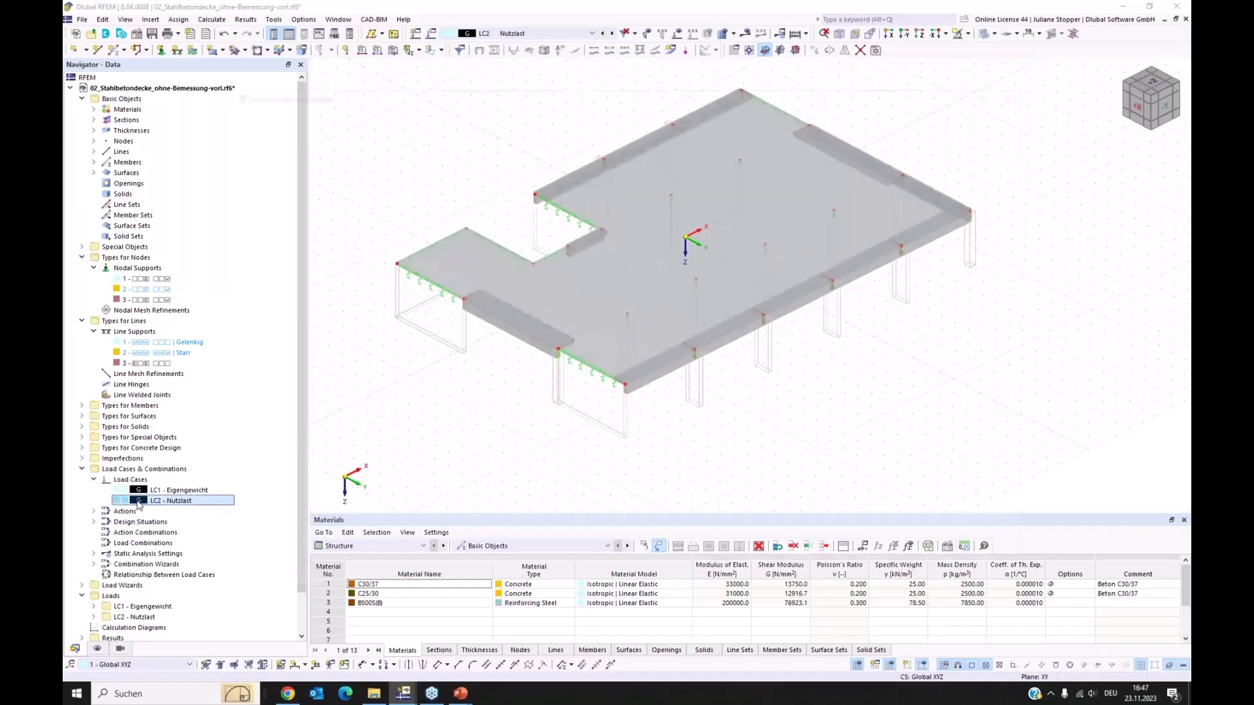
pyautogui.click(467, 310)
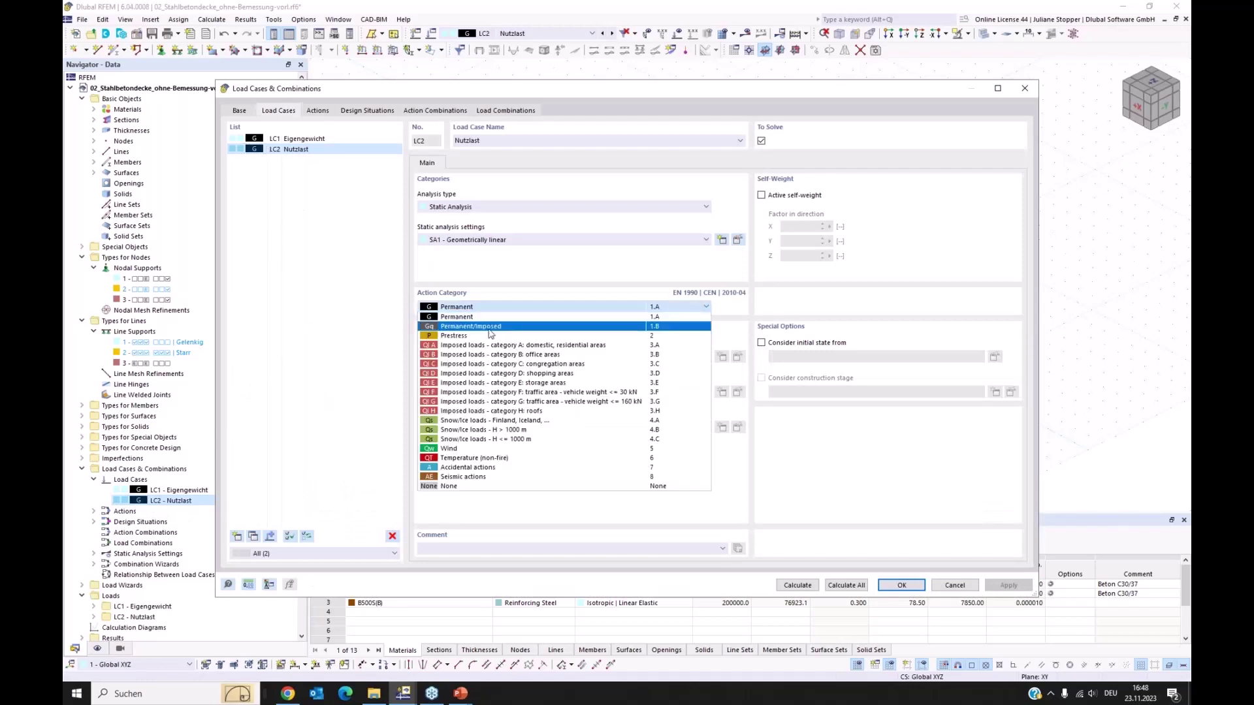
pyautogui.click(492, 355)
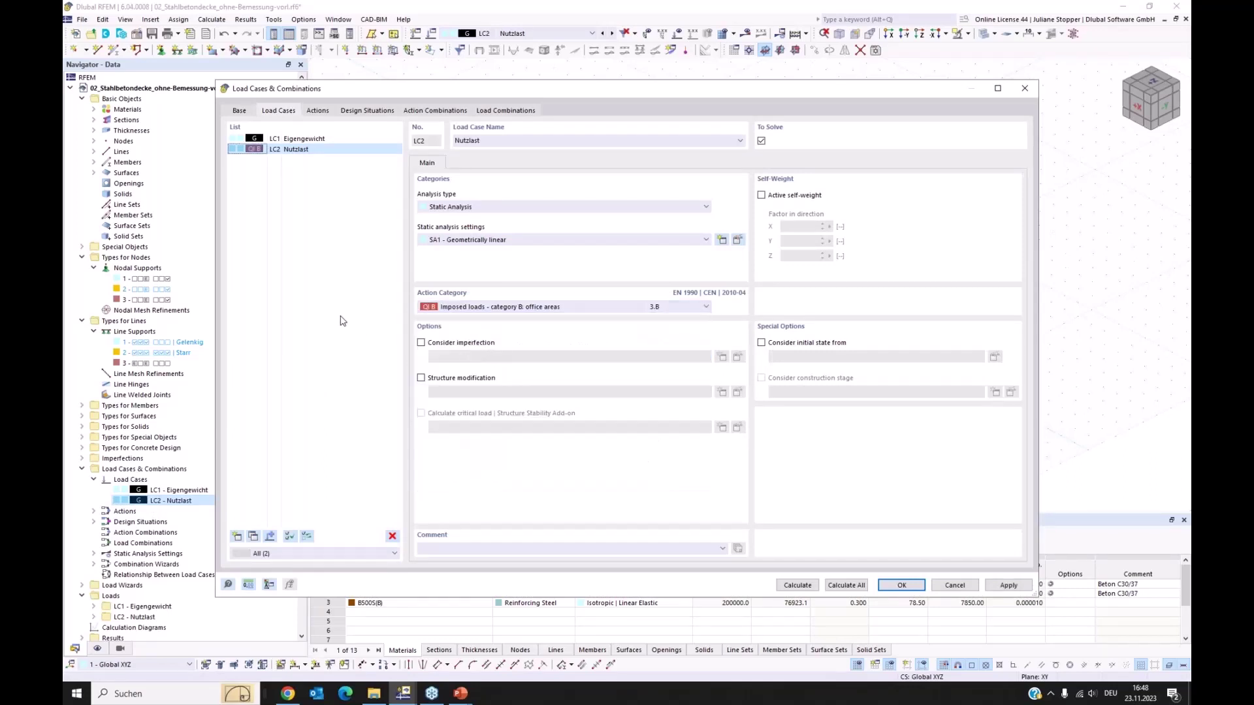
pyautogui.click(895, 586)
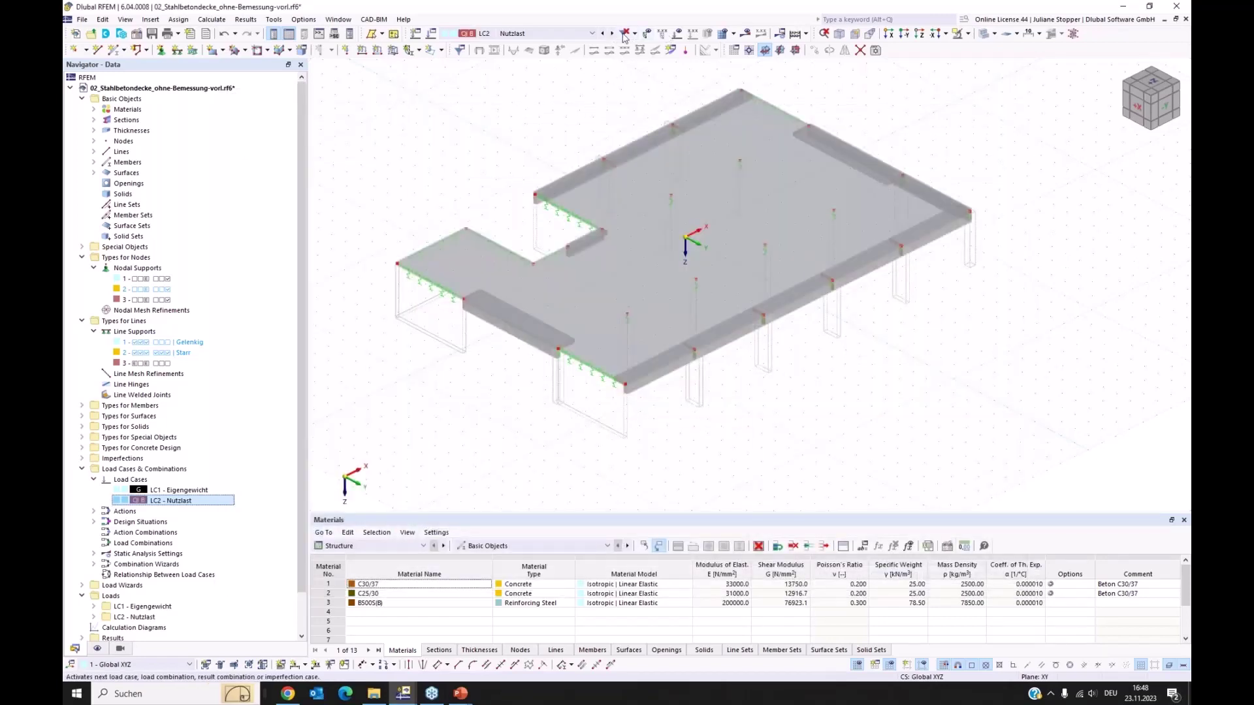
# Show the loads of LC2 Nutzlast and LC1 Eigengewicht on the slab, and hide the load display again
pyautogui.click(679, 36)
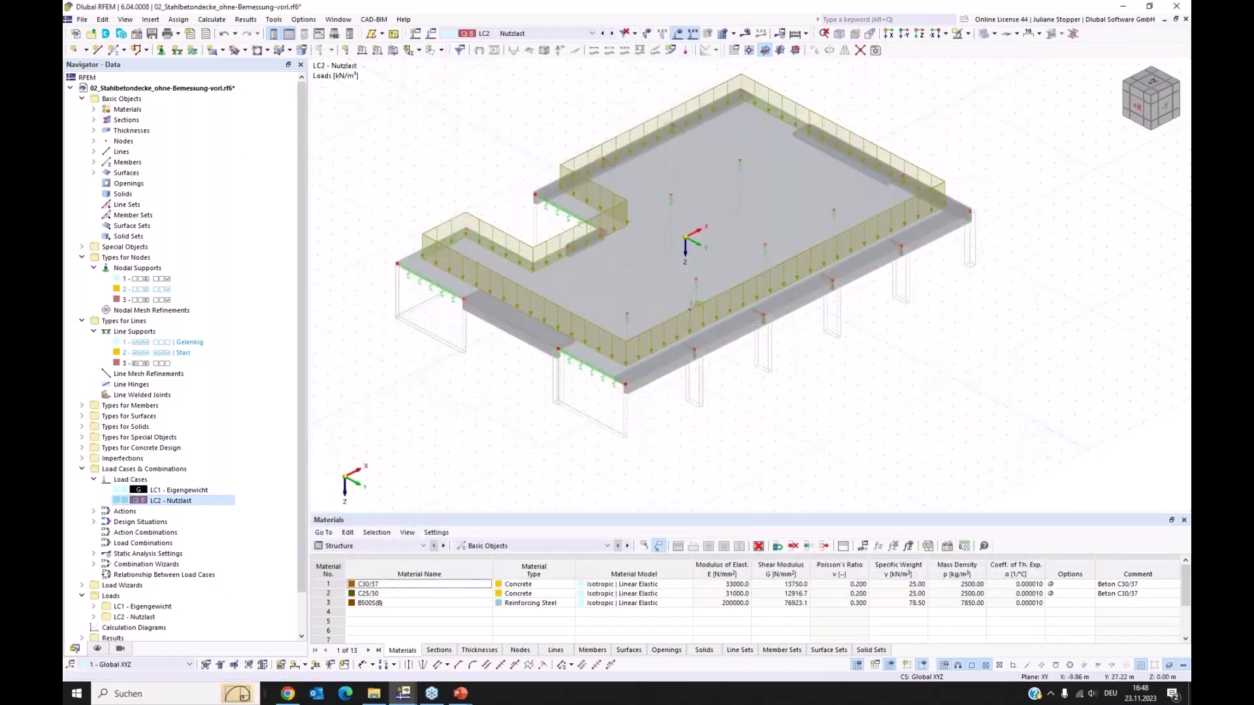
pyautogui.keyDown('ctrl'); pyautogui.moveTo(934, 498); pyautogui.dragTo(887, 479, button='middle'); pyautogui.keyUp('ctrl')
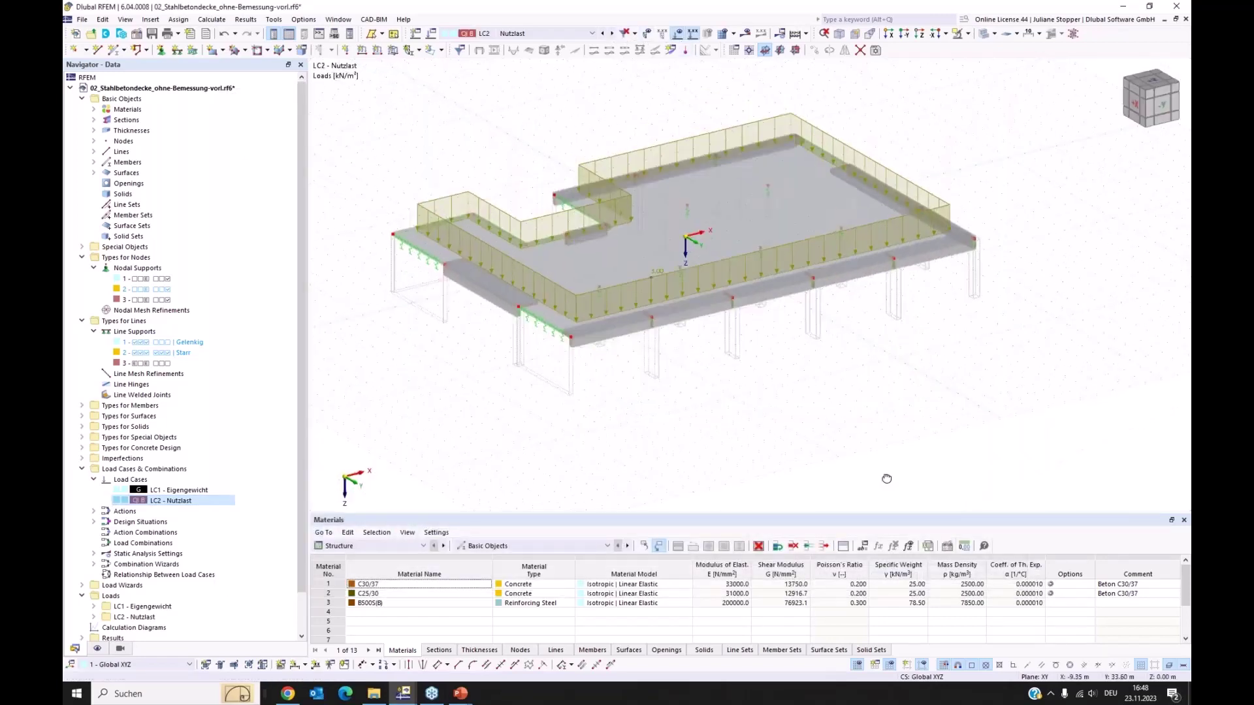
pyautogui.click(603, 33)
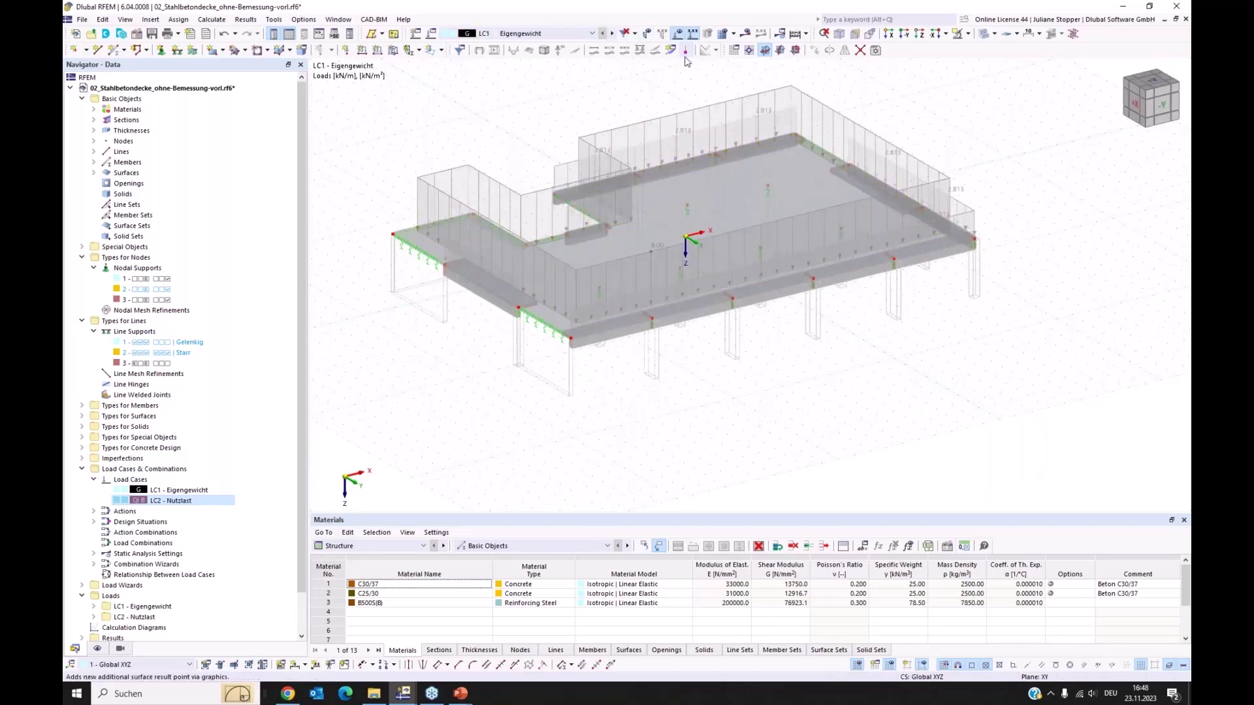
pyautogui.click(678, 34)
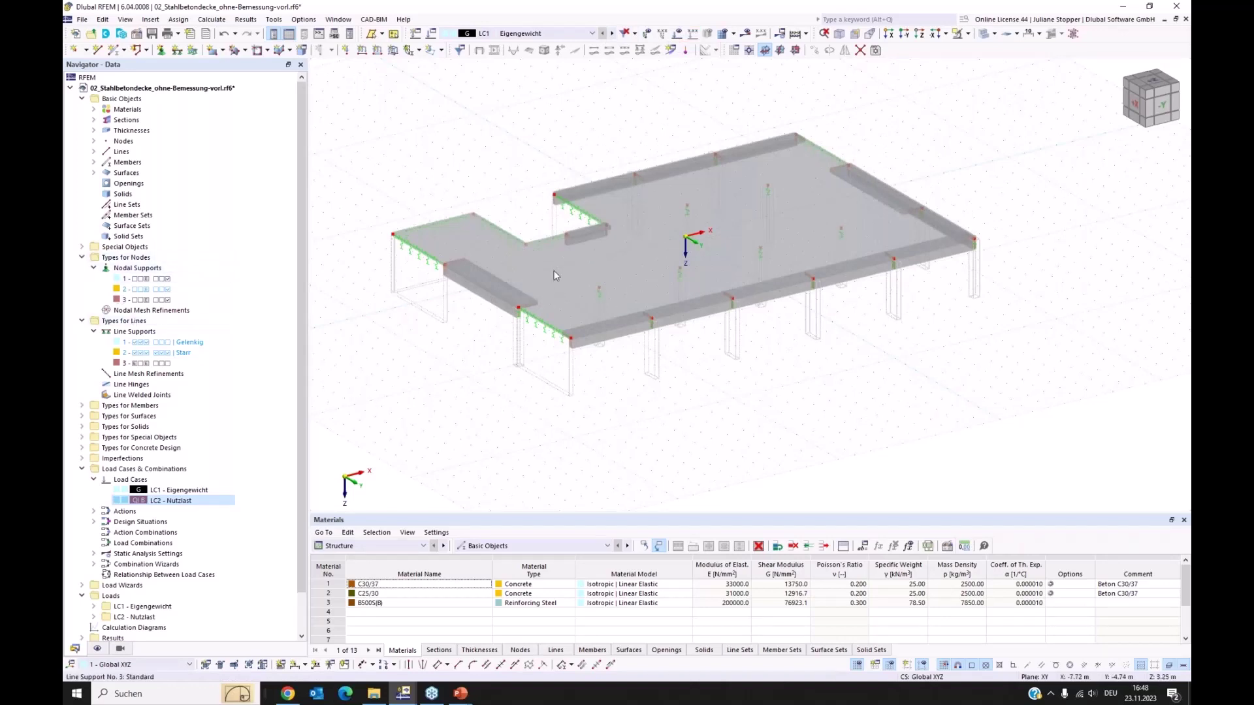
# Open slab surface 1 for editing and examine its concrete cover, durability and reinforcement directions for concrete design
pyautogui.doubleClick(577, 316)
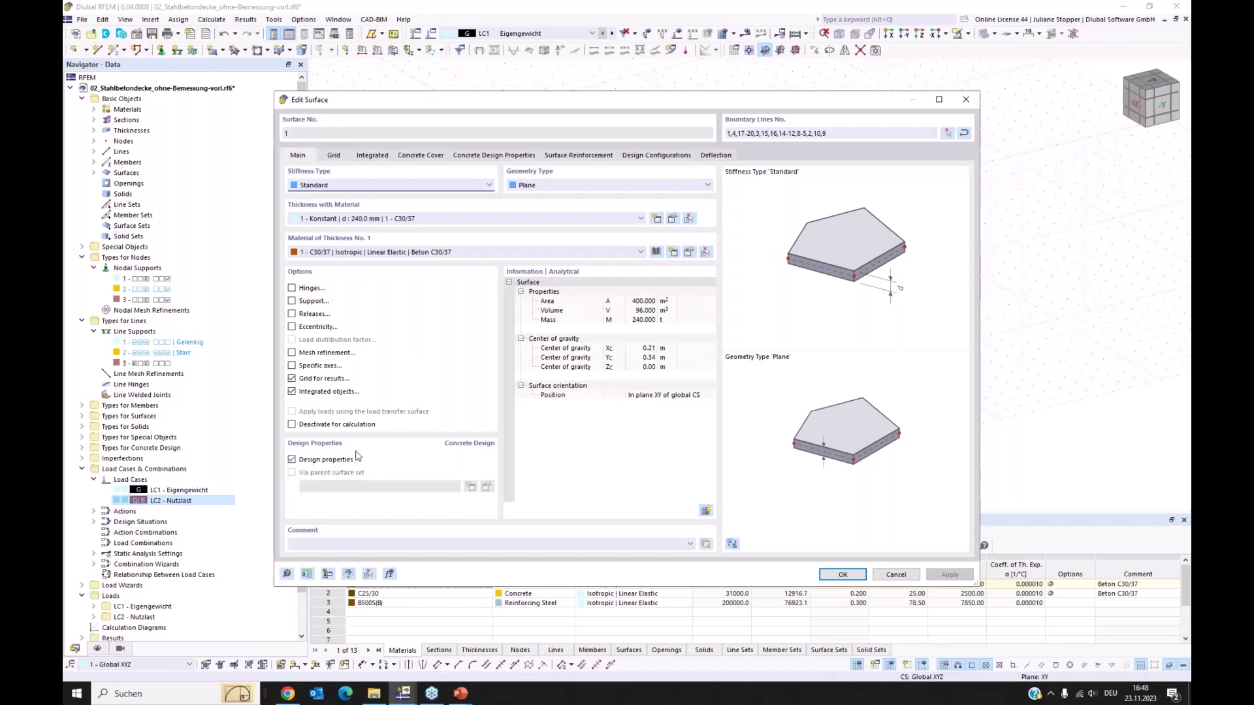
pyautogui.click(410, 157)
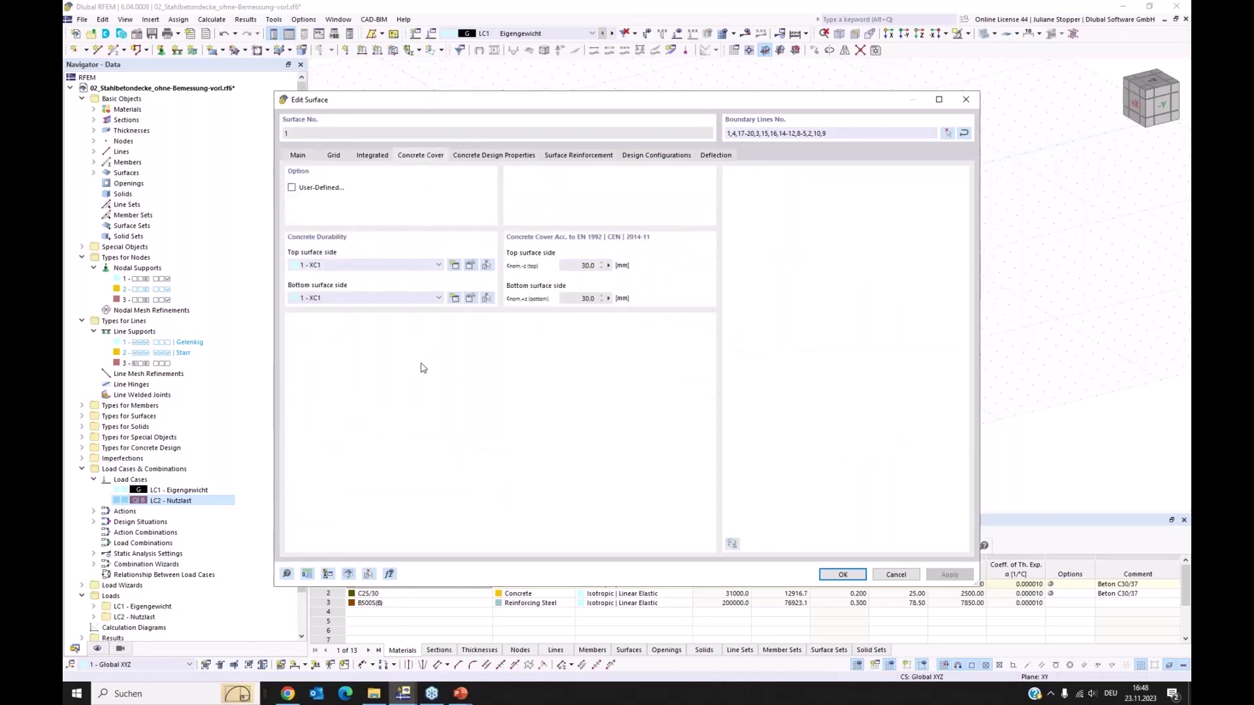
pyautogui.click(338, 268)
pyautogui.click(338, 273)
pyautogui.click(474, 157)
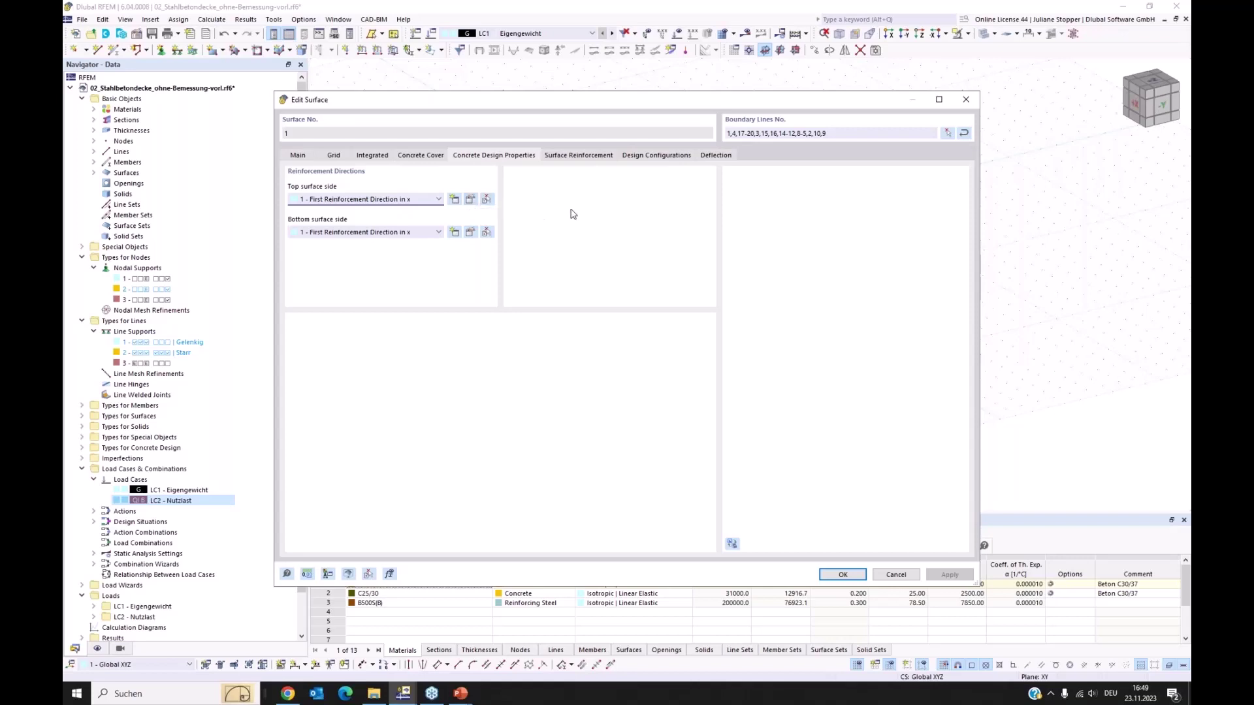
# Create a top-only surface reinforcement for surface 1 with additional transverse reinforcement, using 8 mm bars in both directions
pyautogui.click(578, 156)
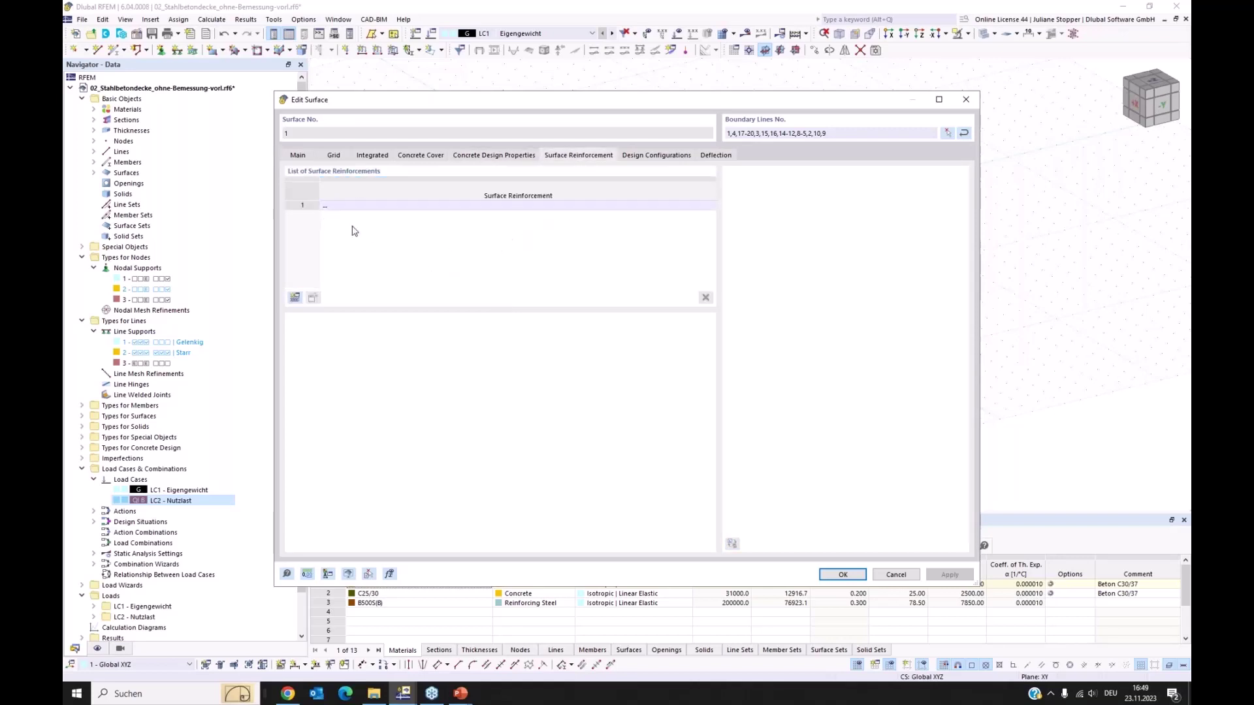
pyautogui.click(295, 298)
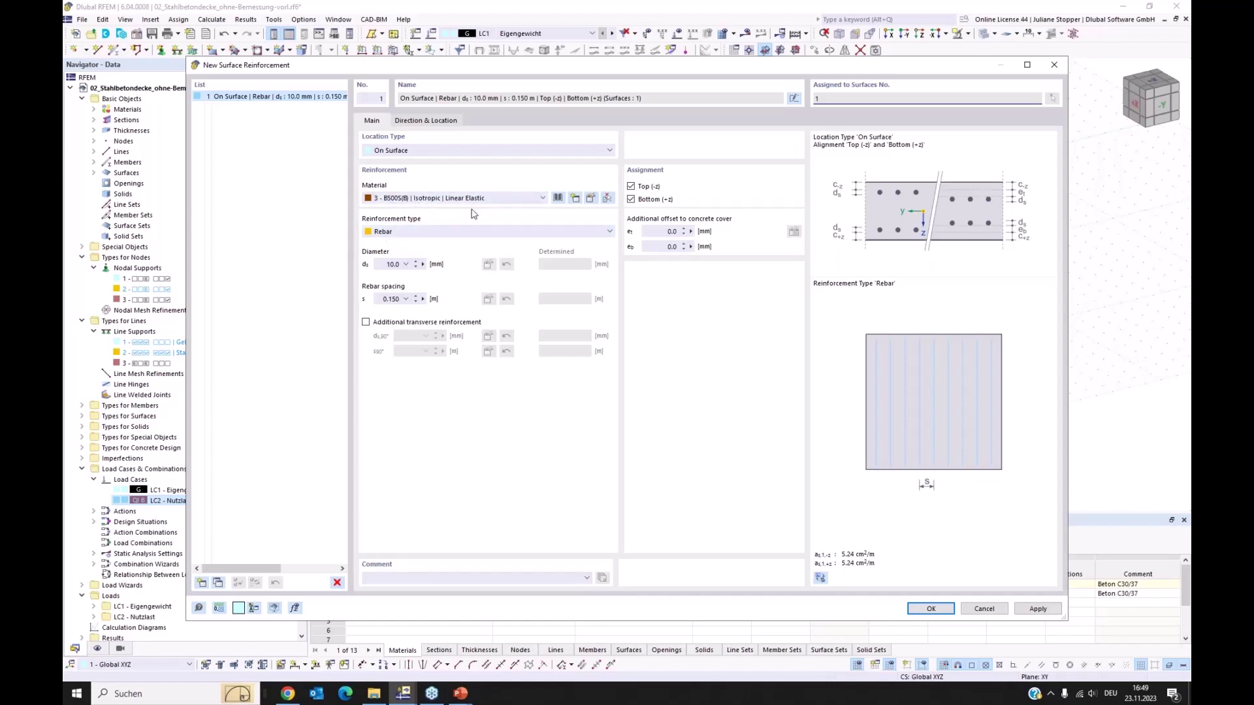
pyautogui.click(366, 323)
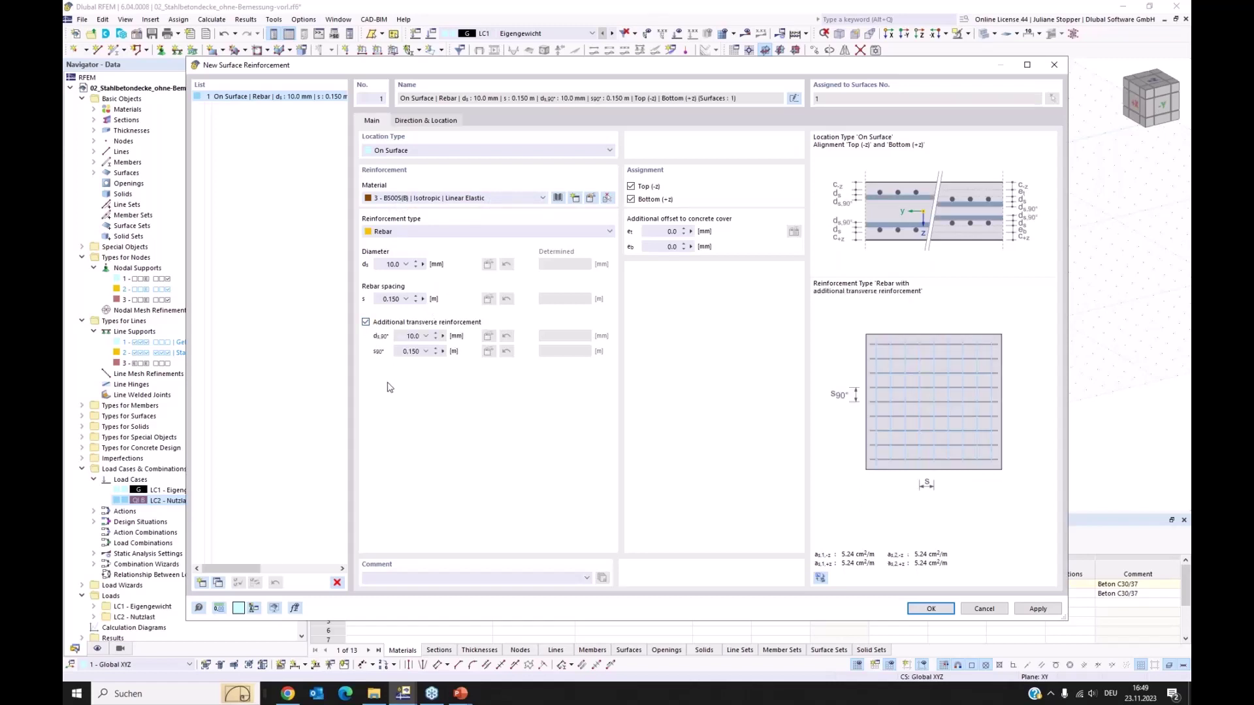
pyautogui.click(390, 265)
pyautogui.write('8')
pyautogui.doubleClick(412, 336)
pyautogui.write('8')
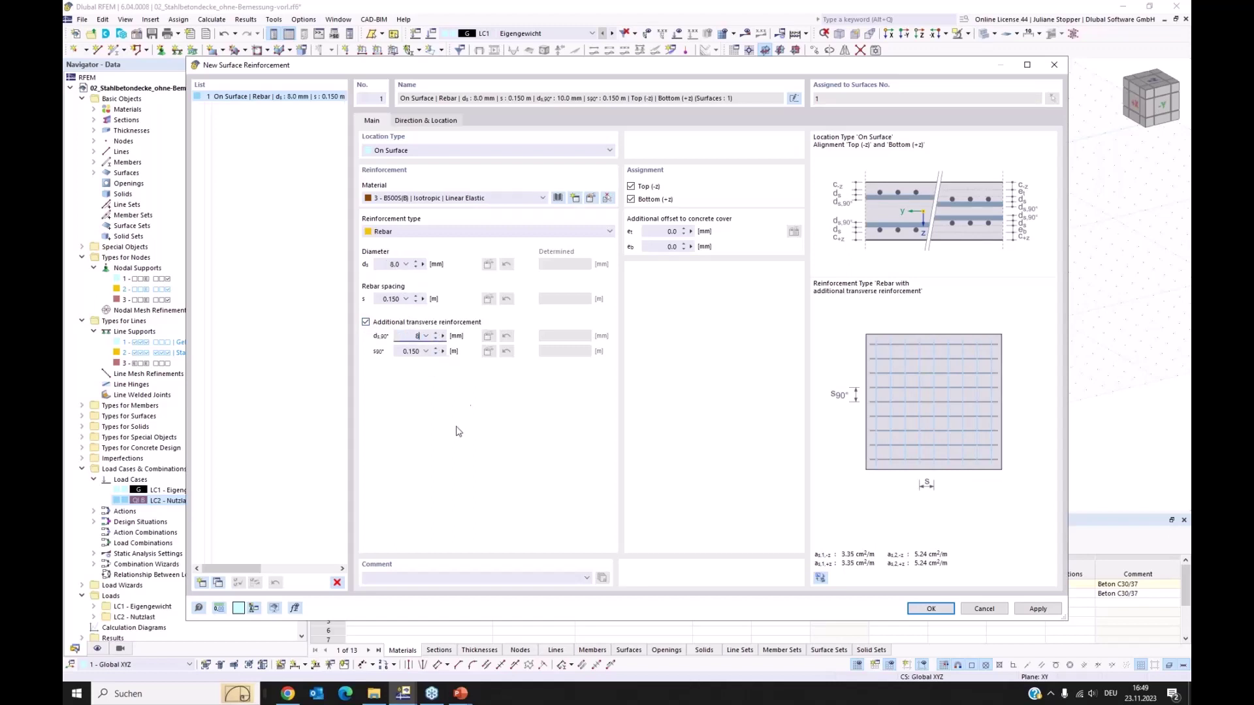
pyautogui.click(417, 351)
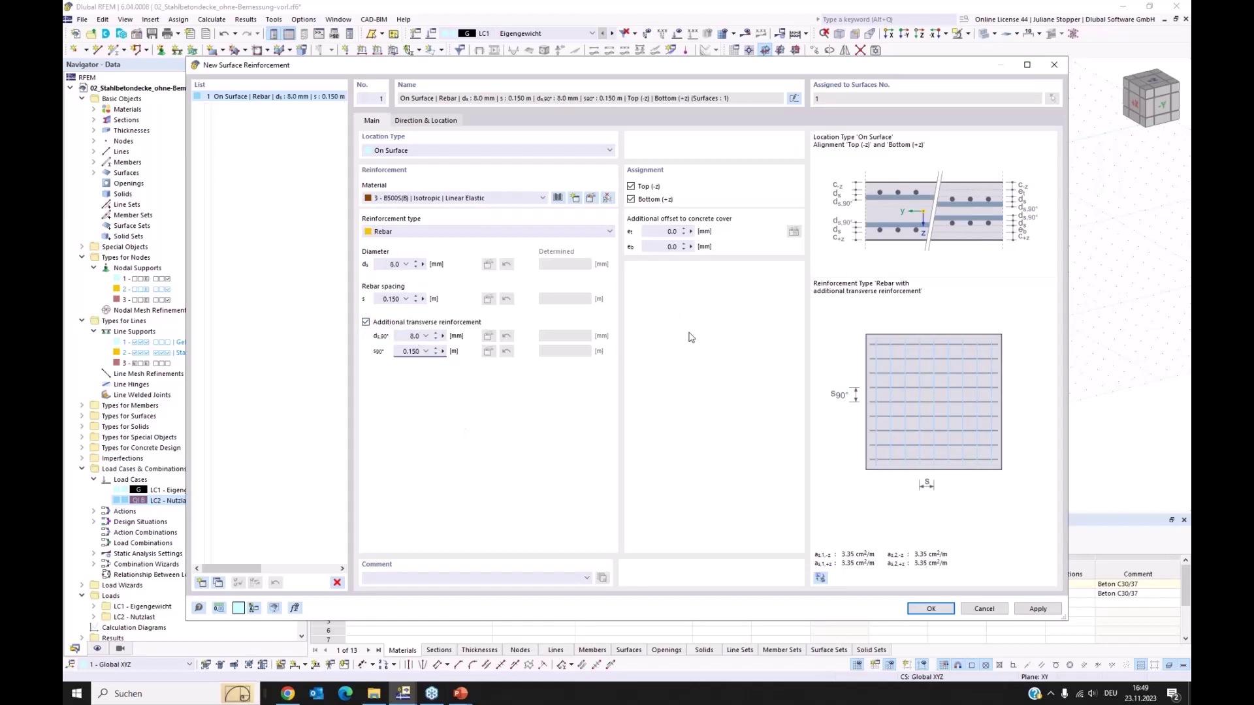
pyautogui.click(631, 200)
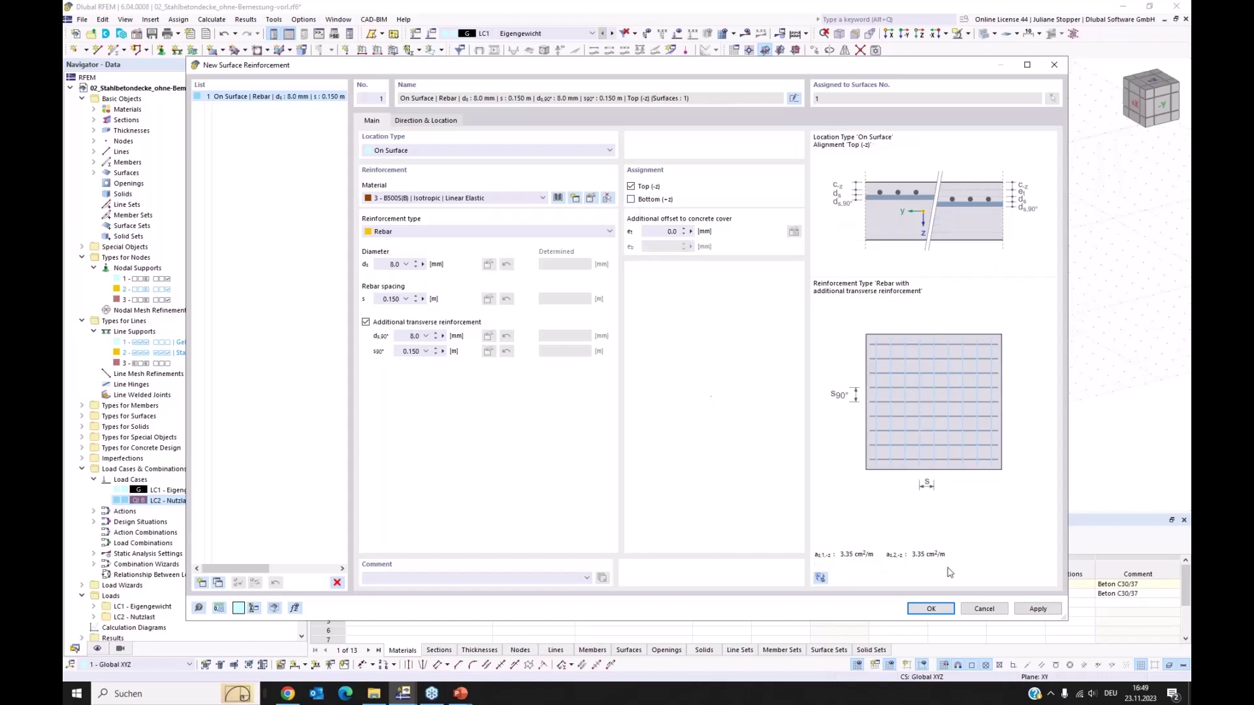
pyautogui.click(1038, 609)
# Copy the top reinforcement as a second one for the bottom (+z) side only, with 10 mm bars in both directions
pyautogui.click(219, 583)
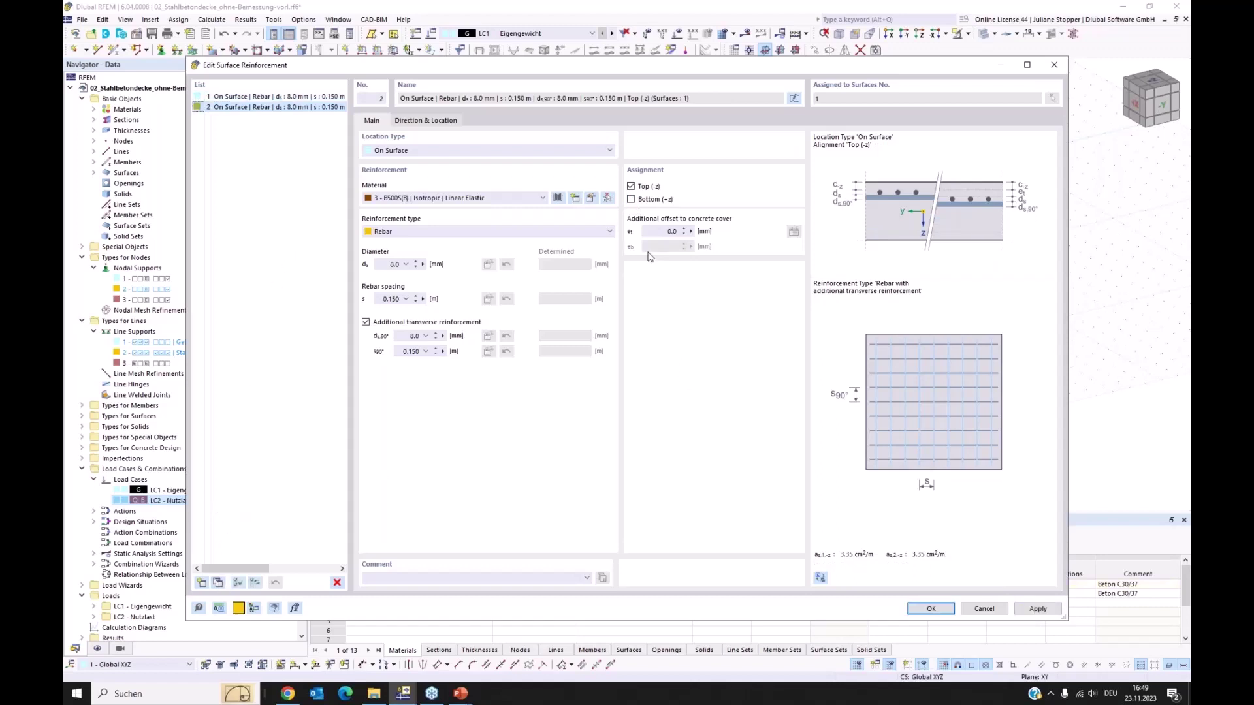
pyautogui.click(630, 187)
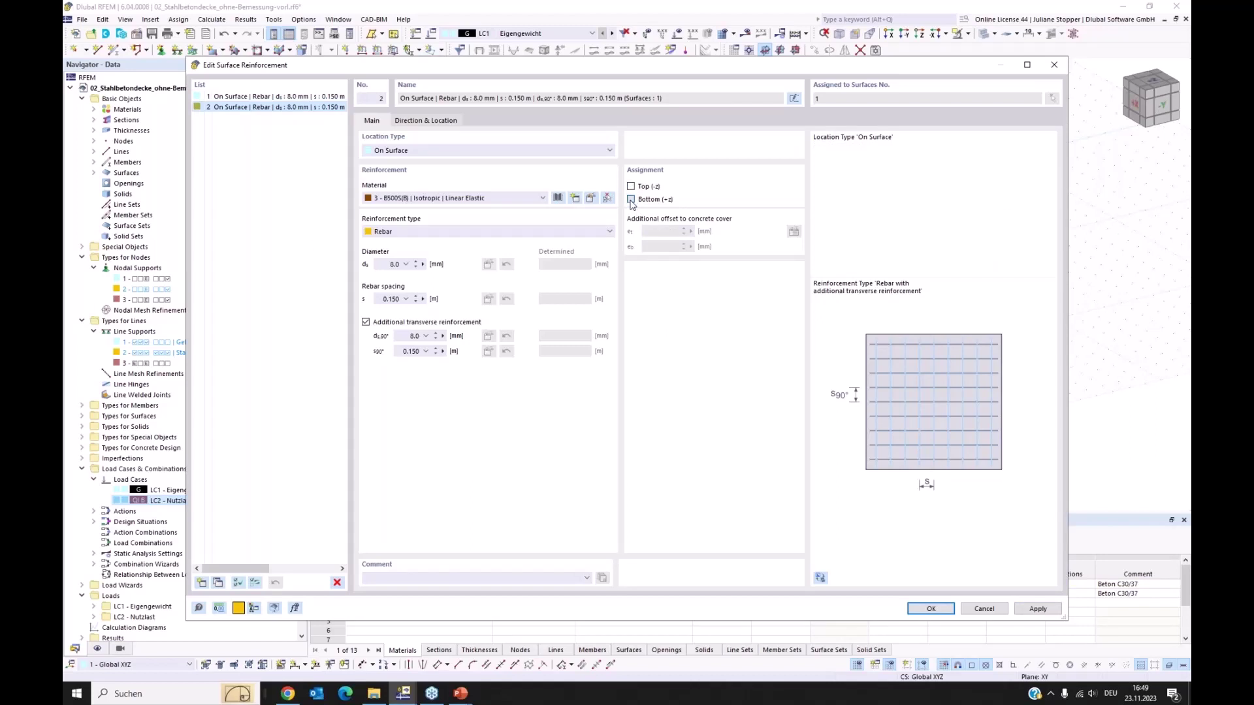
pyautogui.click(631, 200)
pyautogui.moveTo(386, 262); pyautogui.dragTo(426, 270)
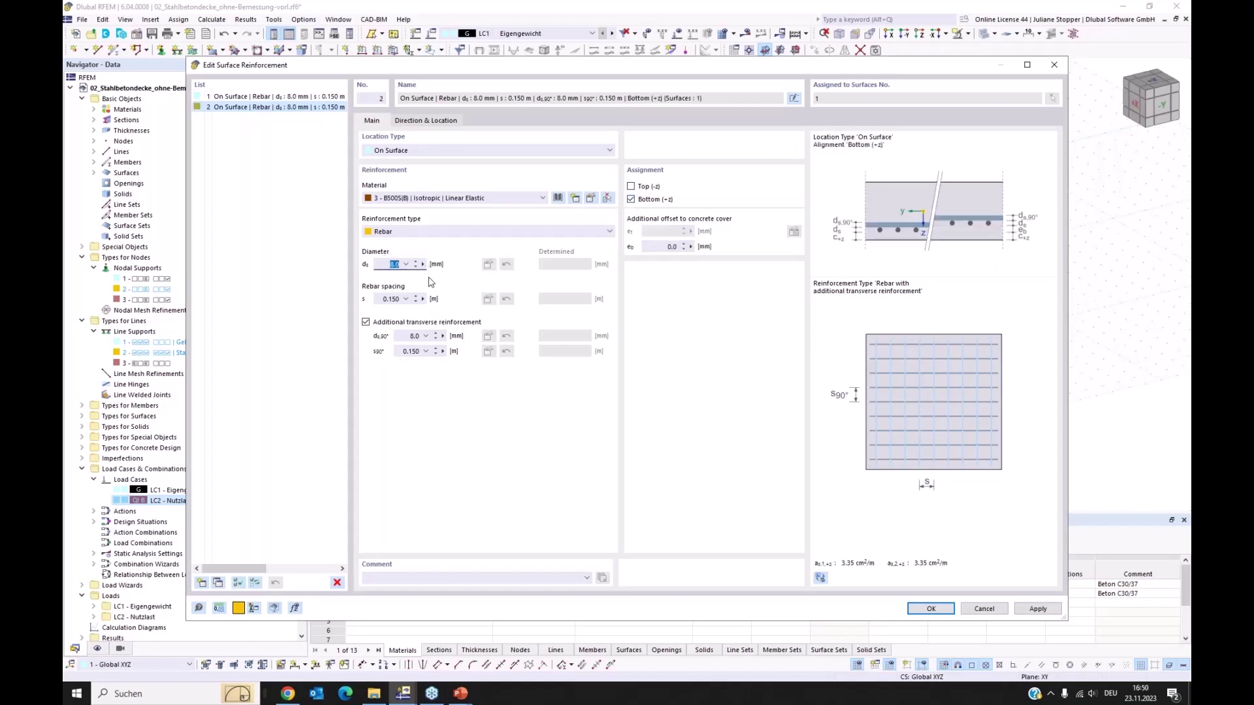
pyautogui.write('10')
pyautogui.moveTo(406, 338); pyautogui.dragTo(442, 351)
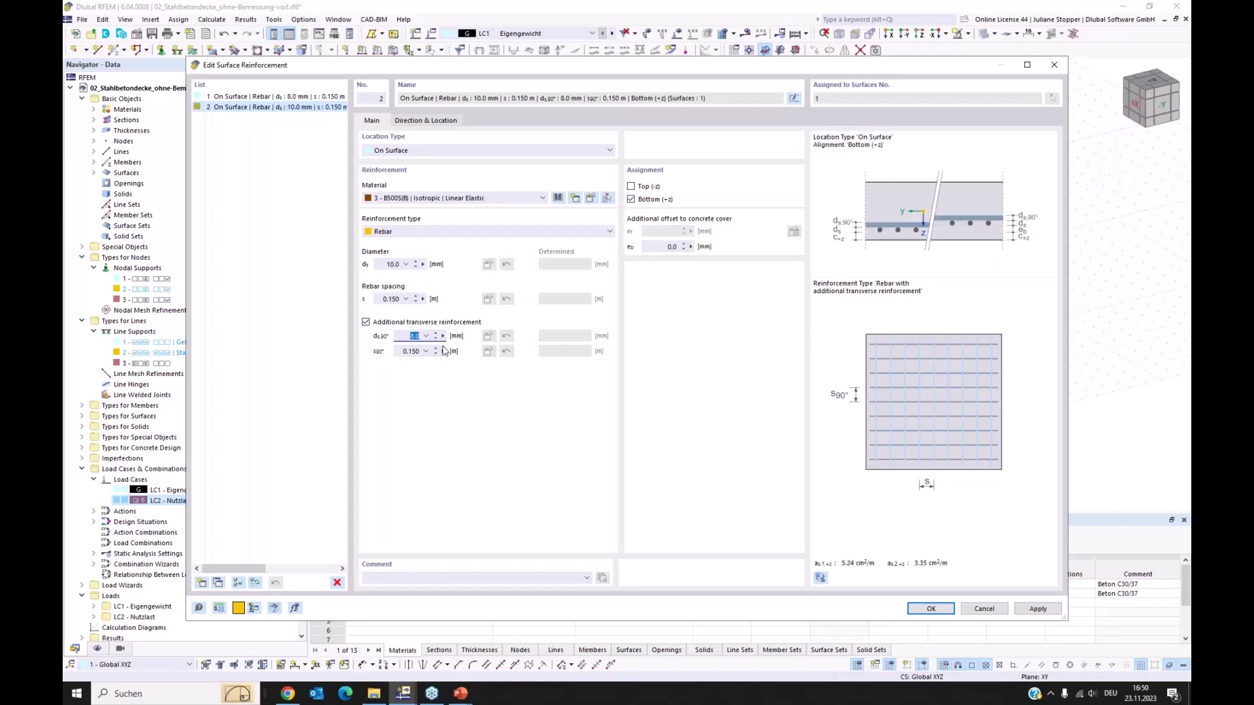
pyautogui.write('10')
pyautogui.click(413, 352)
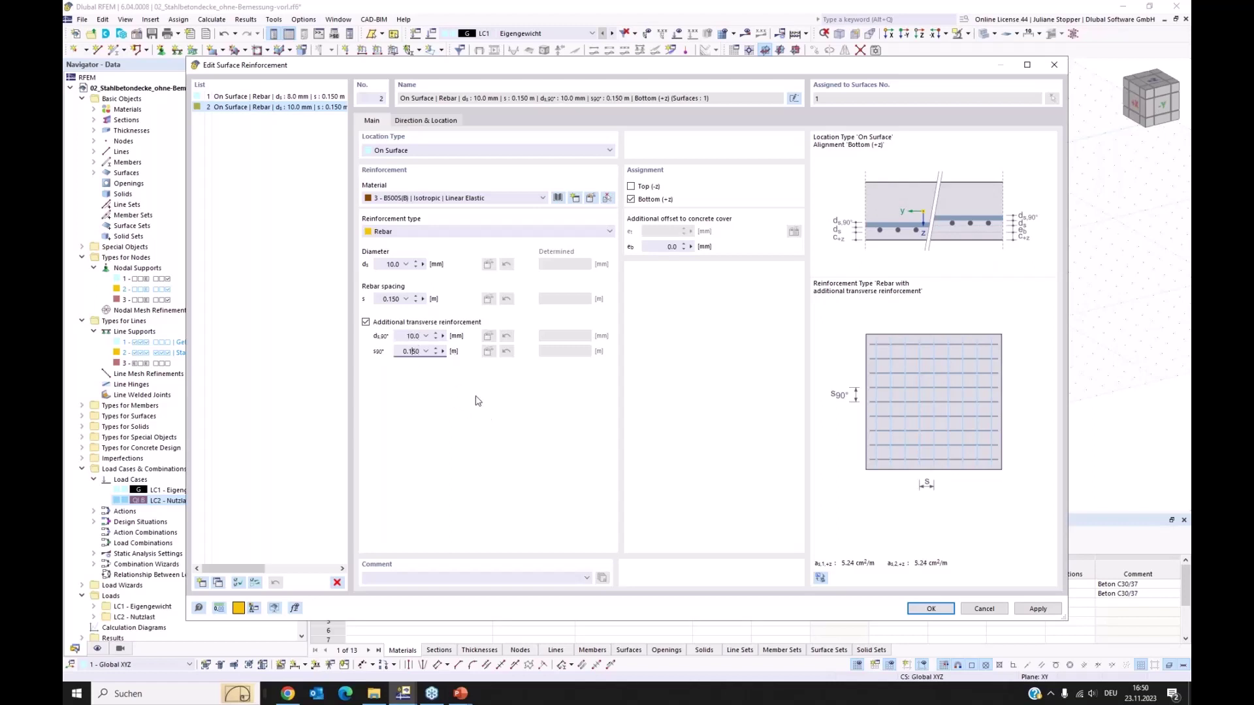
pyautogui.click(931, 609)
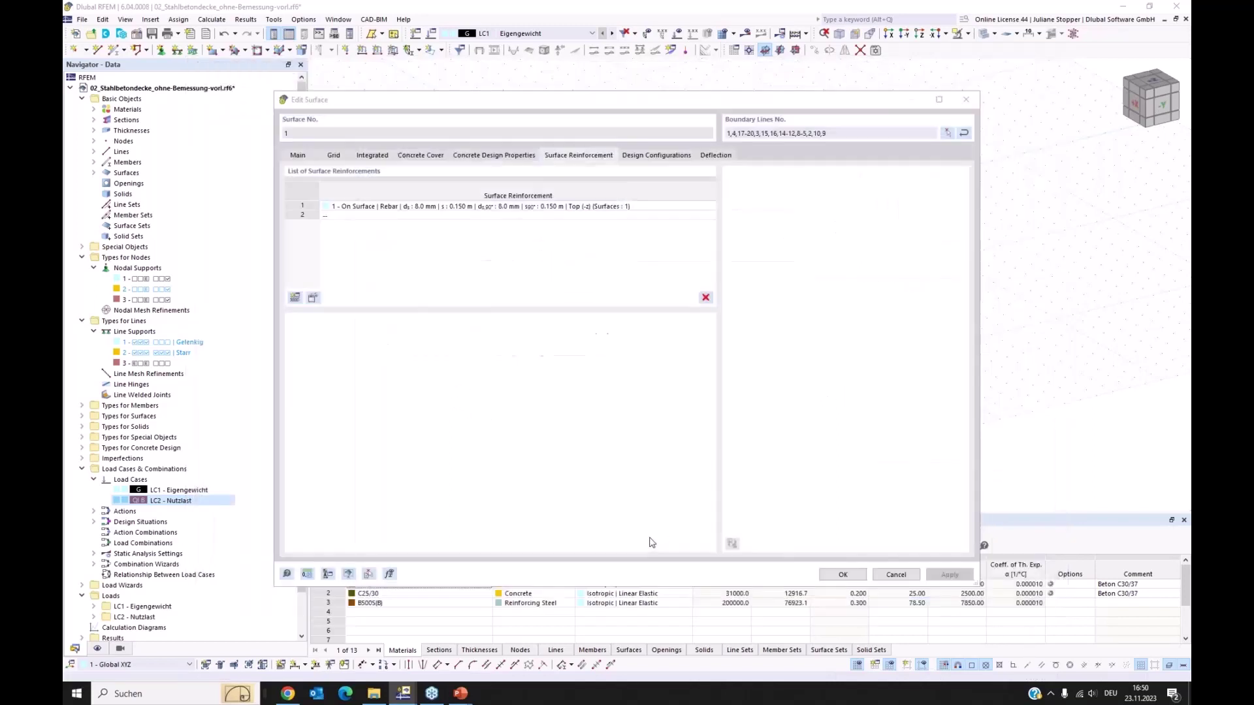
# Check surface 1's ultimate and serviceability configurations and its deflection analysis settings, and accept the surface's edits
pyautogui.click(668, 157)
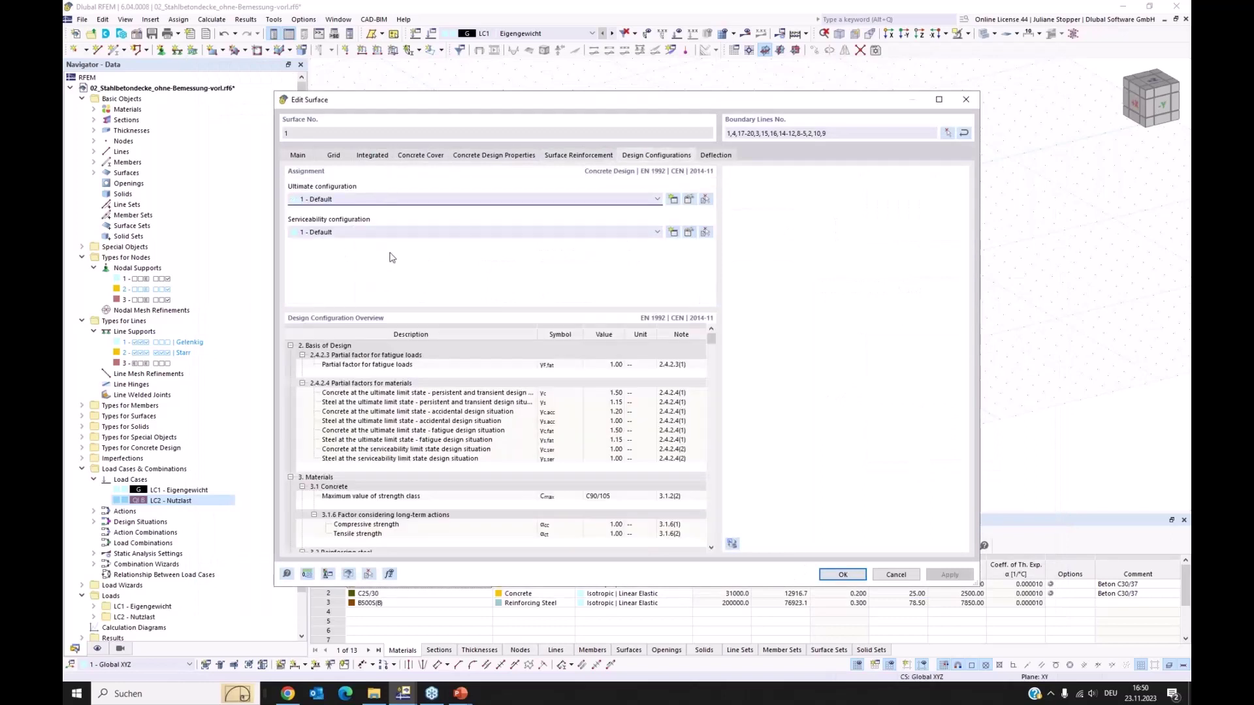
pyautogui.click(715, 156)
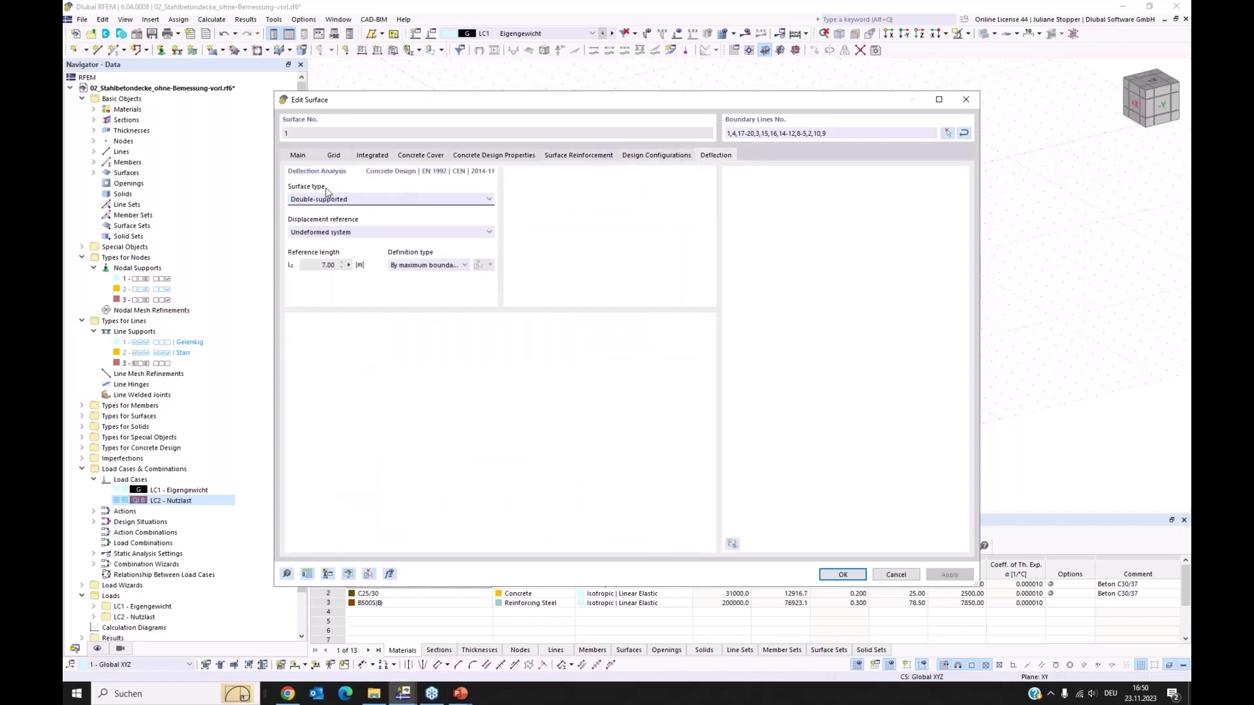
pyautogui.click(839, 574)
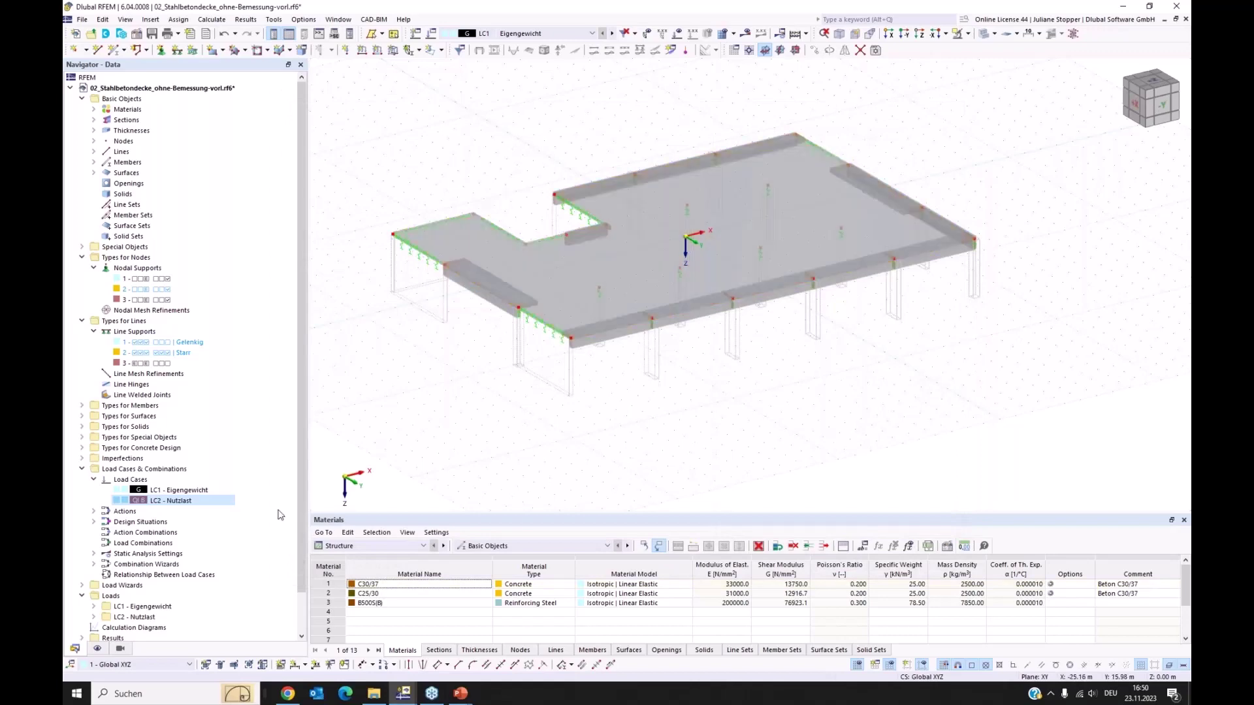
# Turn on the display of the types for concrete design and inspect the slab's surface reinforcement in the model
pyautogui.click(97, 648)
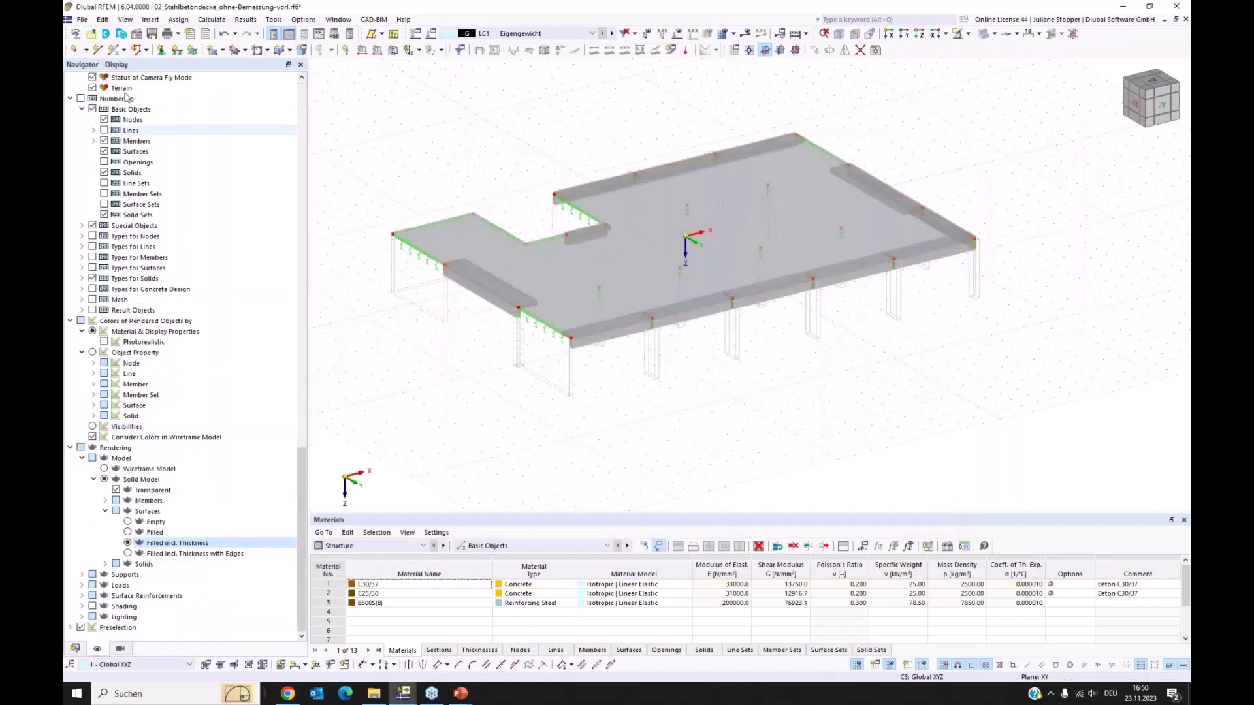
pyautogui.scroll(20, 113, 100)
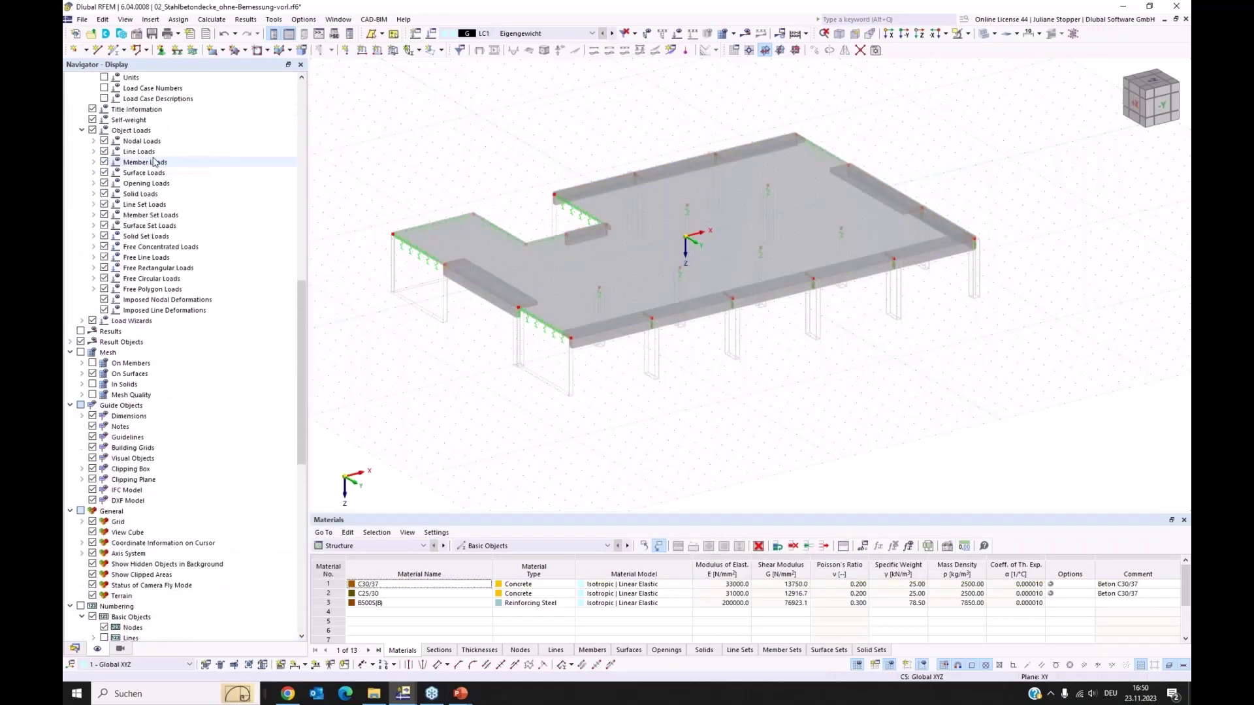
pyautogui.scroll(5, 153, 162)
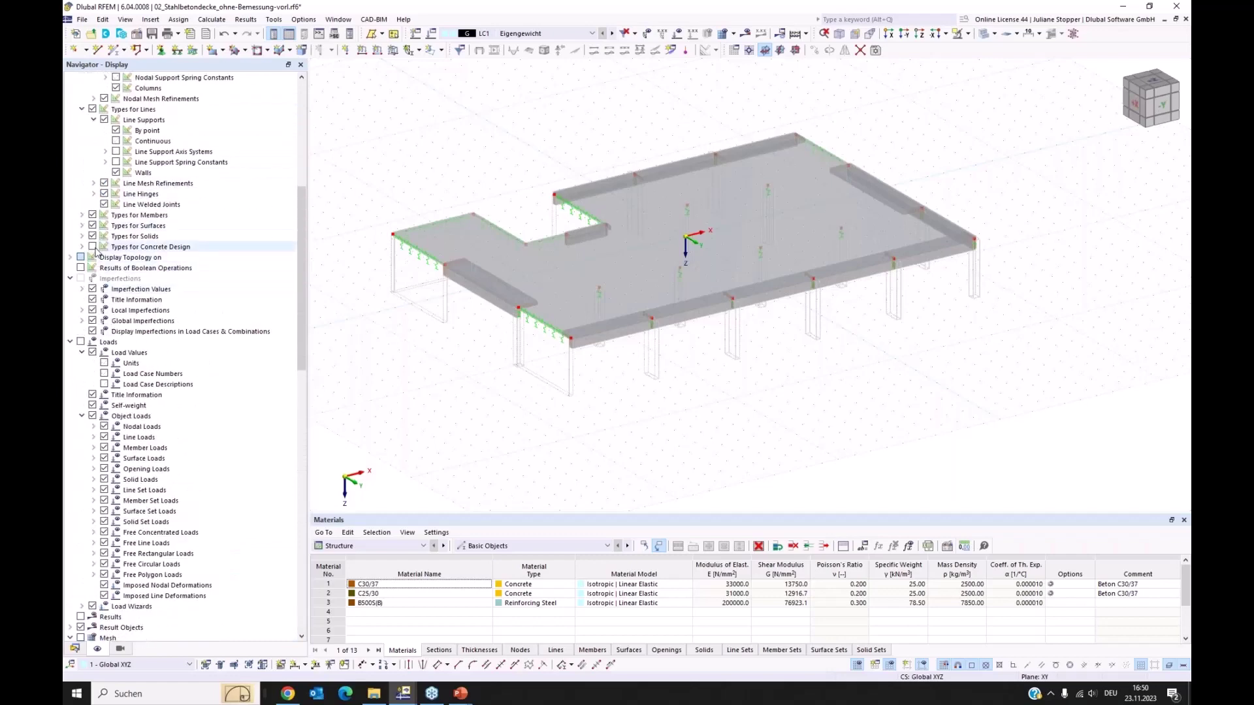
pyautogui.click(92, 247)
pyautogui.keyDown('ctrl'); pyautogui.moveTo(795, 416); pyautogui.dragTo(773, 418, button='middle'); pyautogui.keyUp('ctrl')
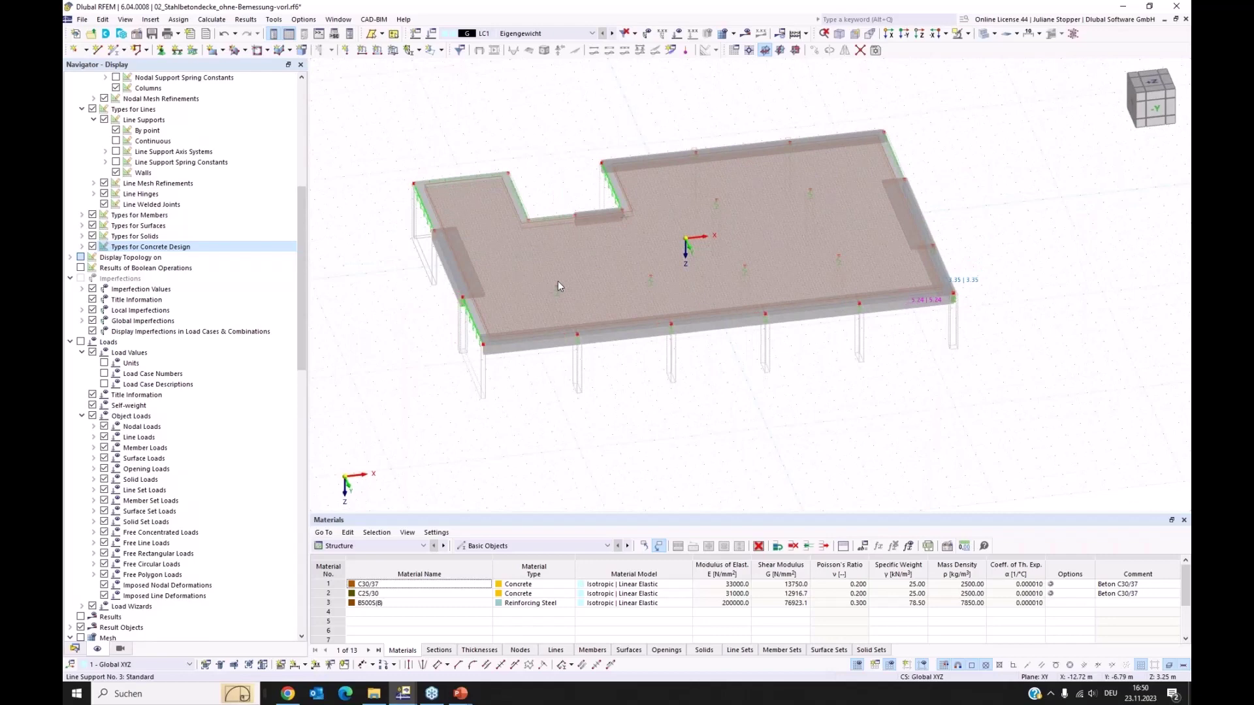
pyautogui.scroll(3, 558, 285)
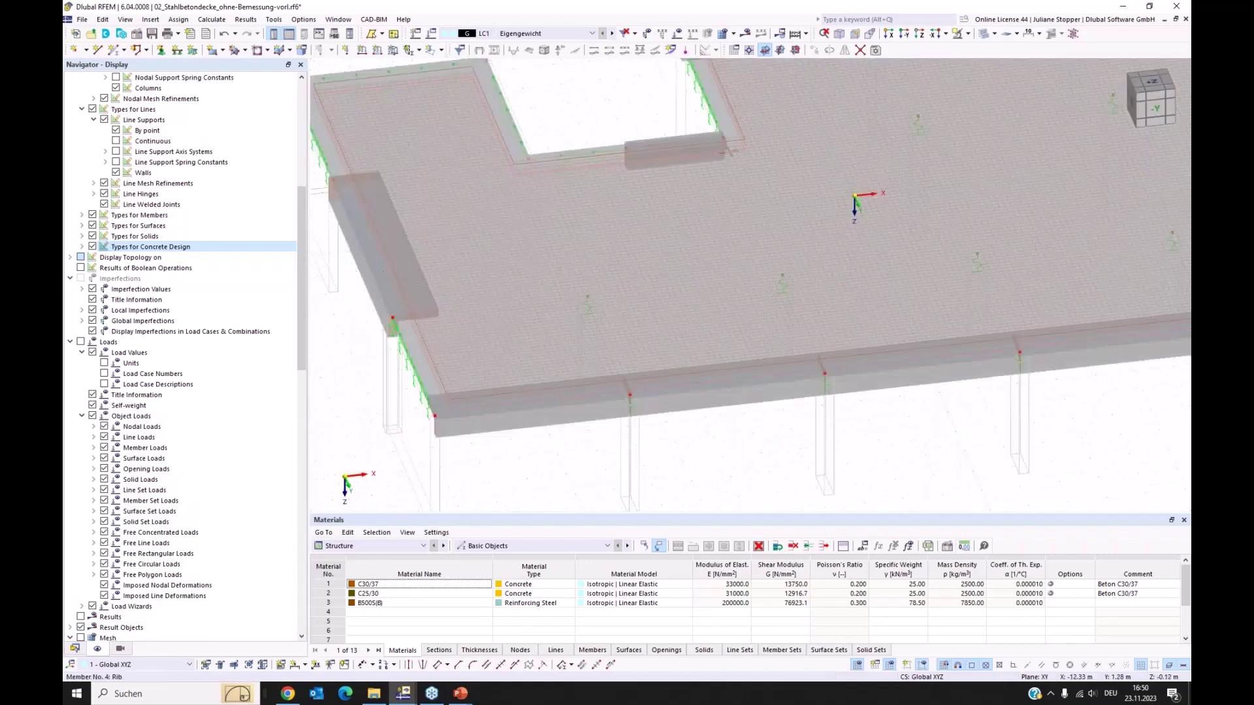
pyautogui.moveTo(508, 327); pyautogui.dragTo(632, 383, button='middle')
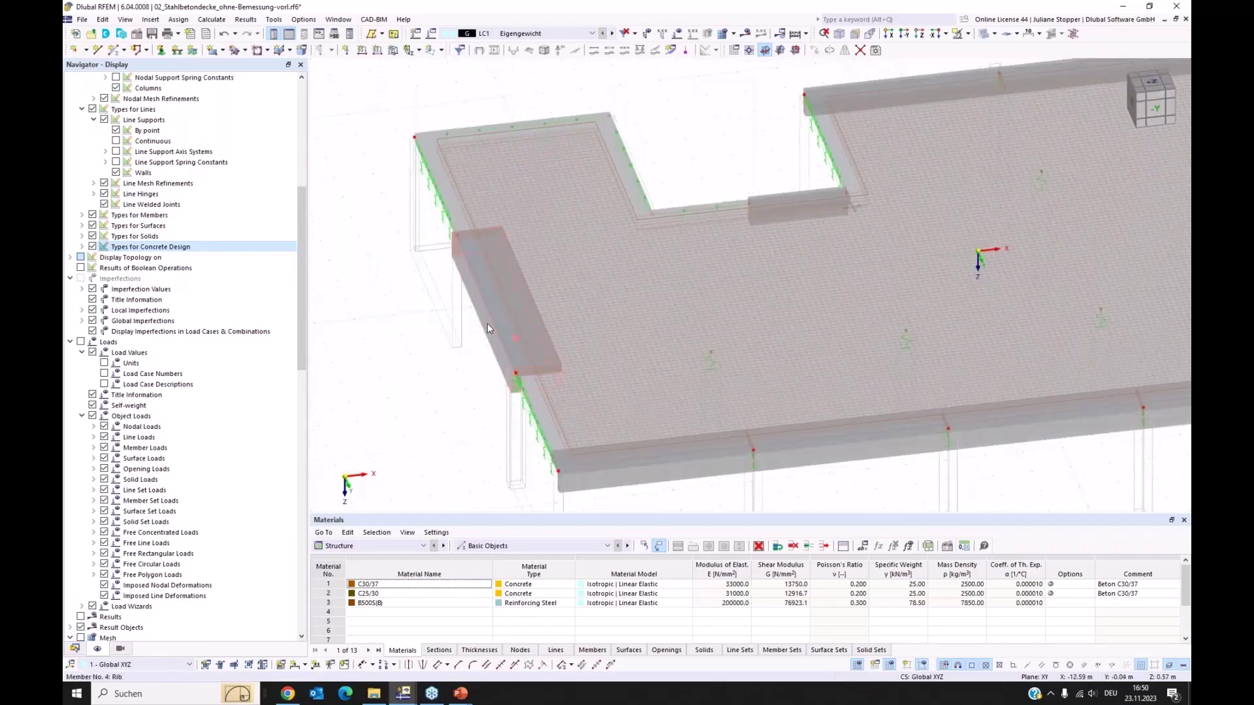
pyautogui.scroll(-1, 401, 304)
pyautogui.scroll(-3, 566, 319)
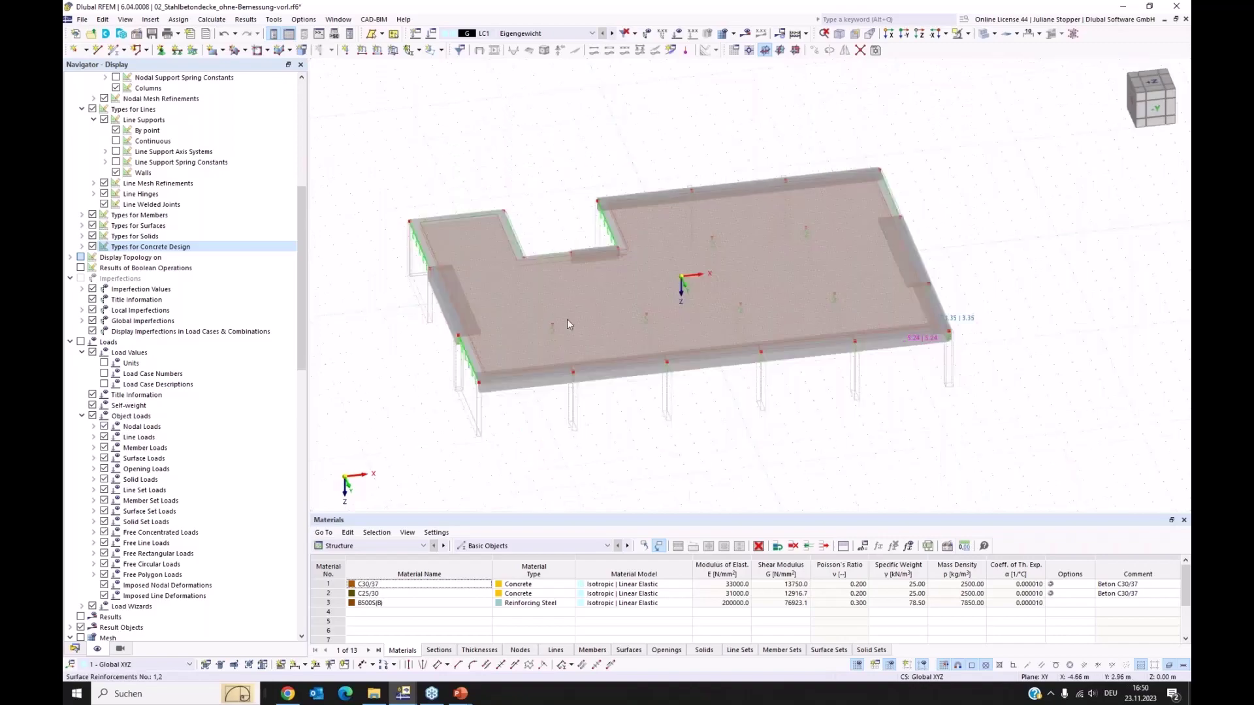
pyautogui.moveTo(782, 426); pyautogui.dragTo(736, 441, button='middle')
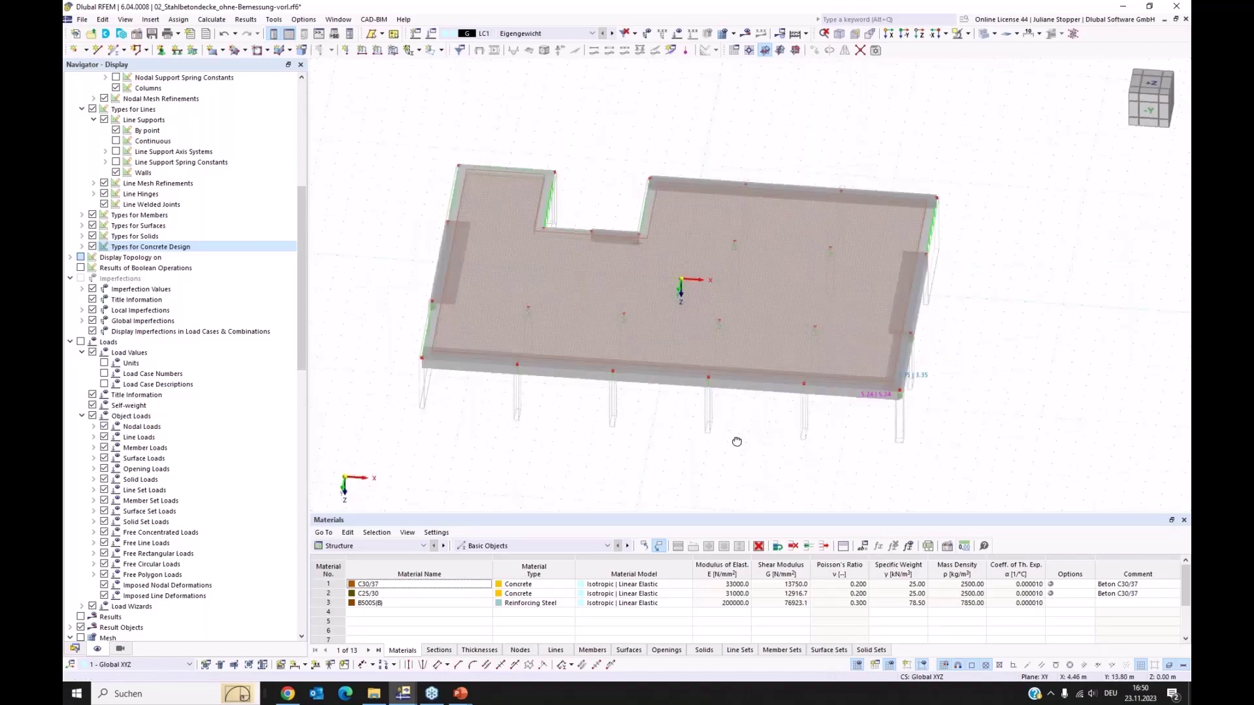
# Collapse the model data tree and review the concrete durabilities, reinforcement directions and surface reinforcements defined for concrete design
pyautogui.click(75, 649)
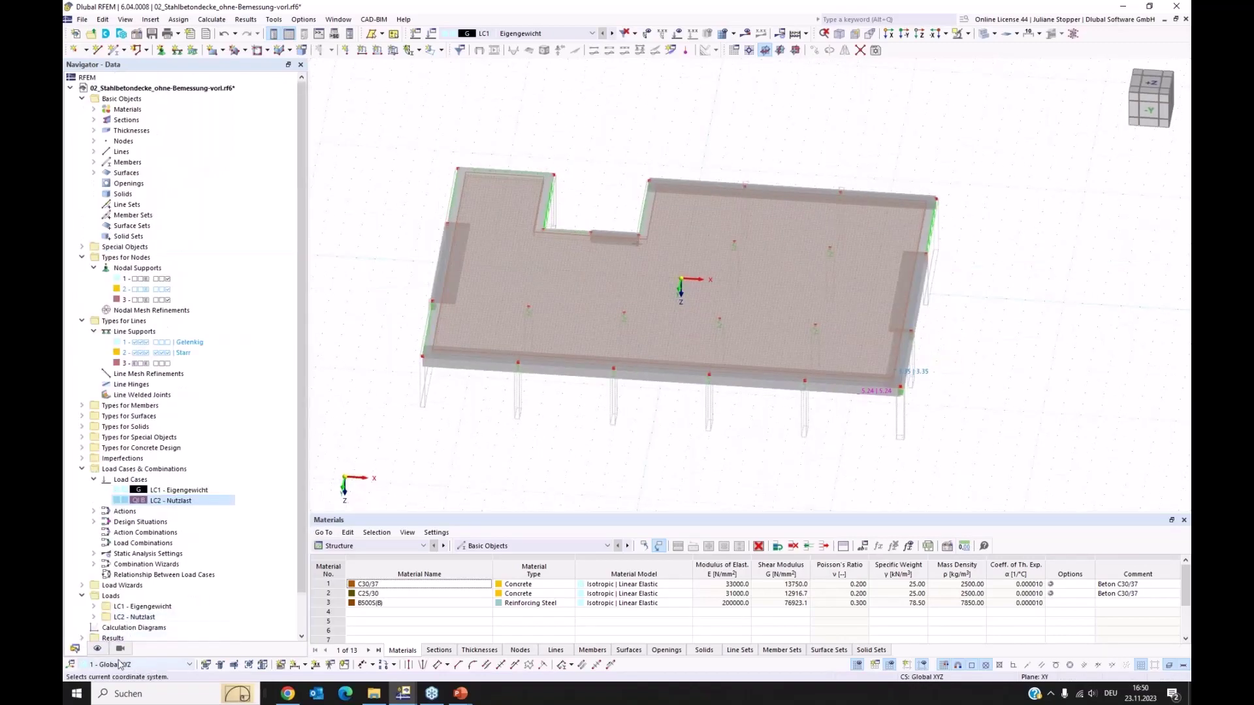
pyautogui.rightClick(102, 101)
pyautogui.click(138, 191)
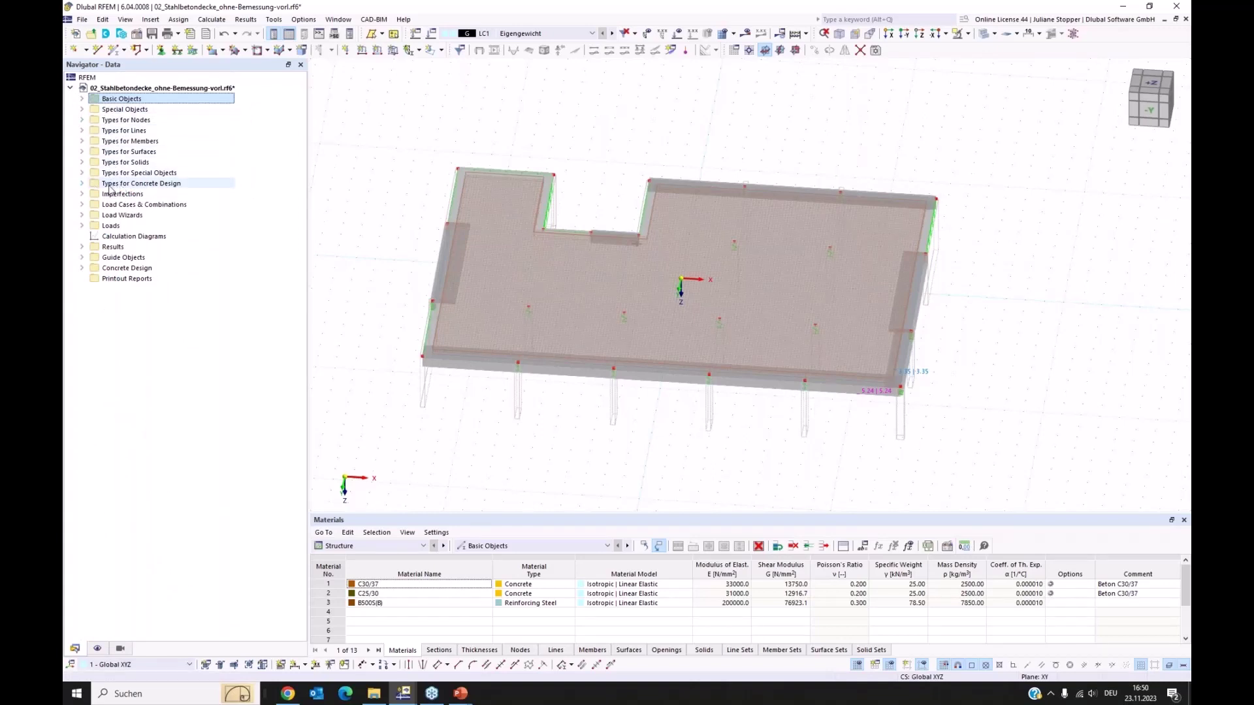
pyautogui.click(82, 184)
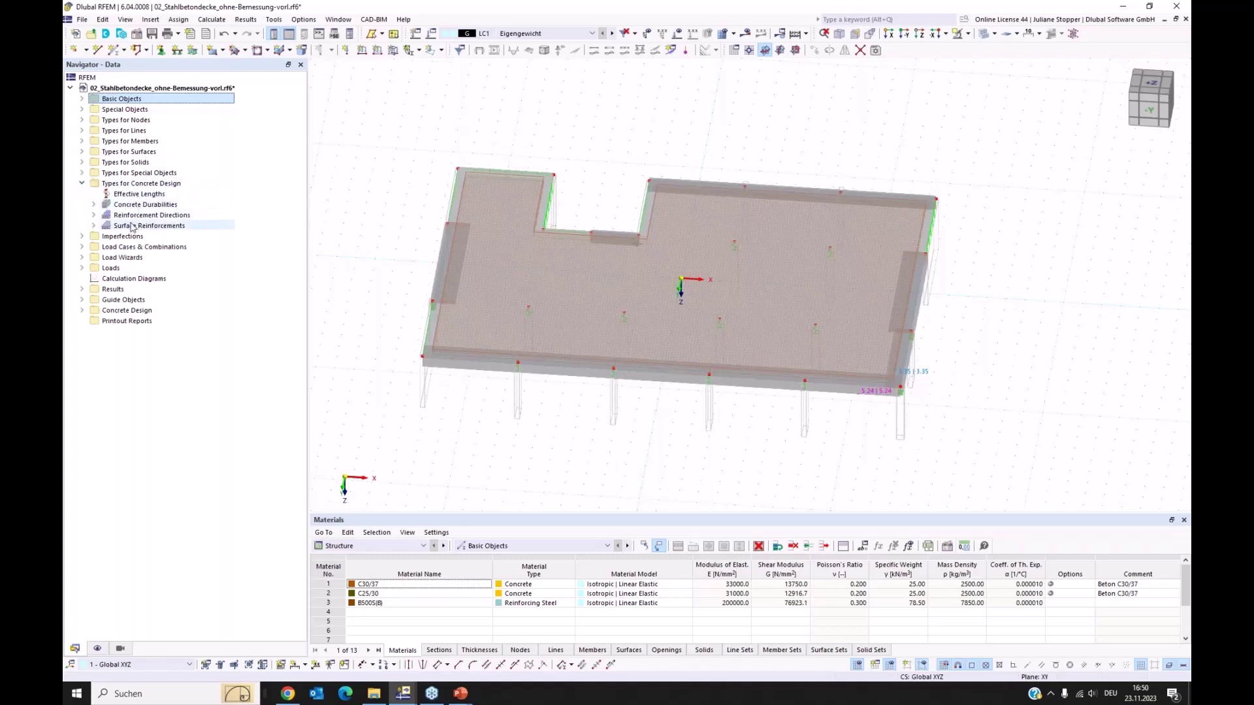
pyautogui.click(93, 205)
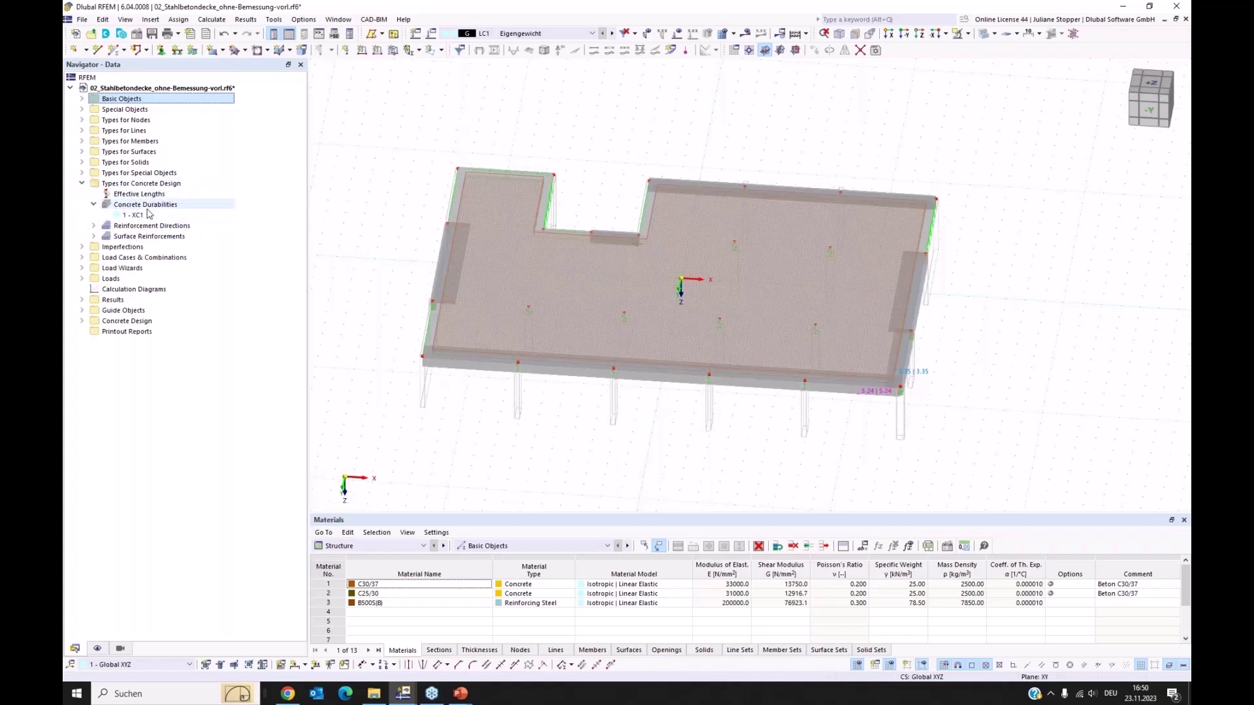
pyautogui.click(92, 226)
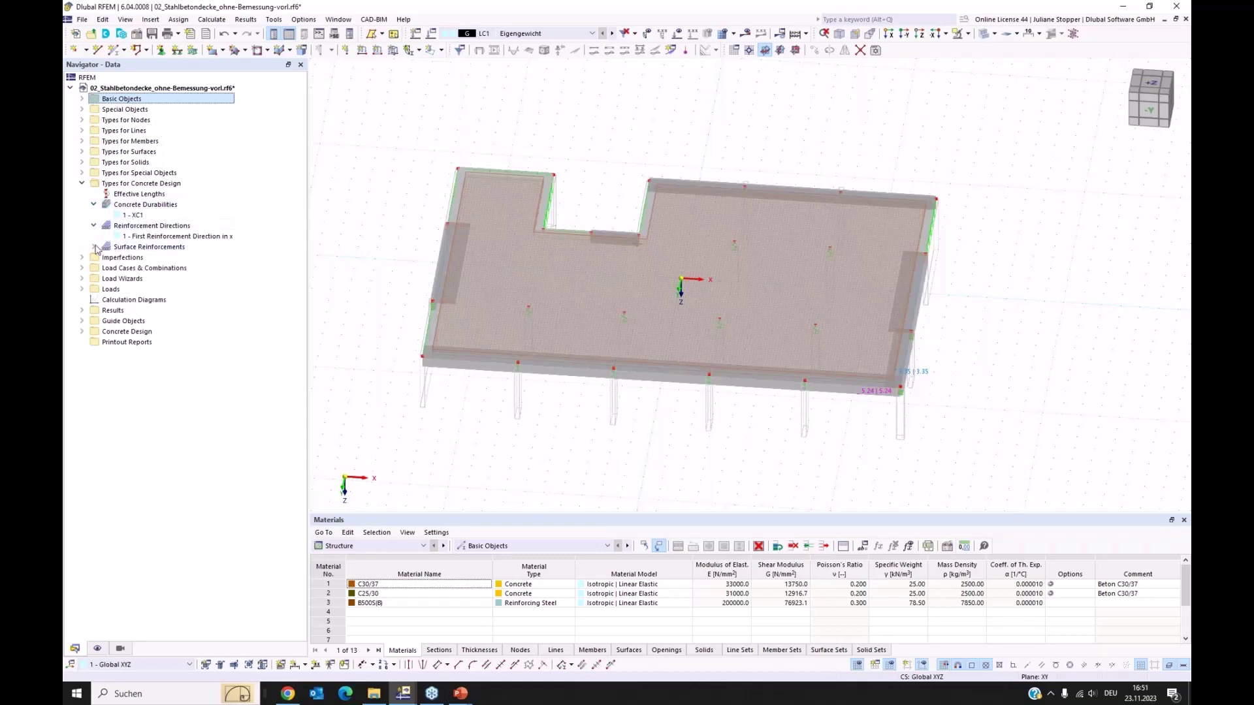
pyautogui.click(93, 247)
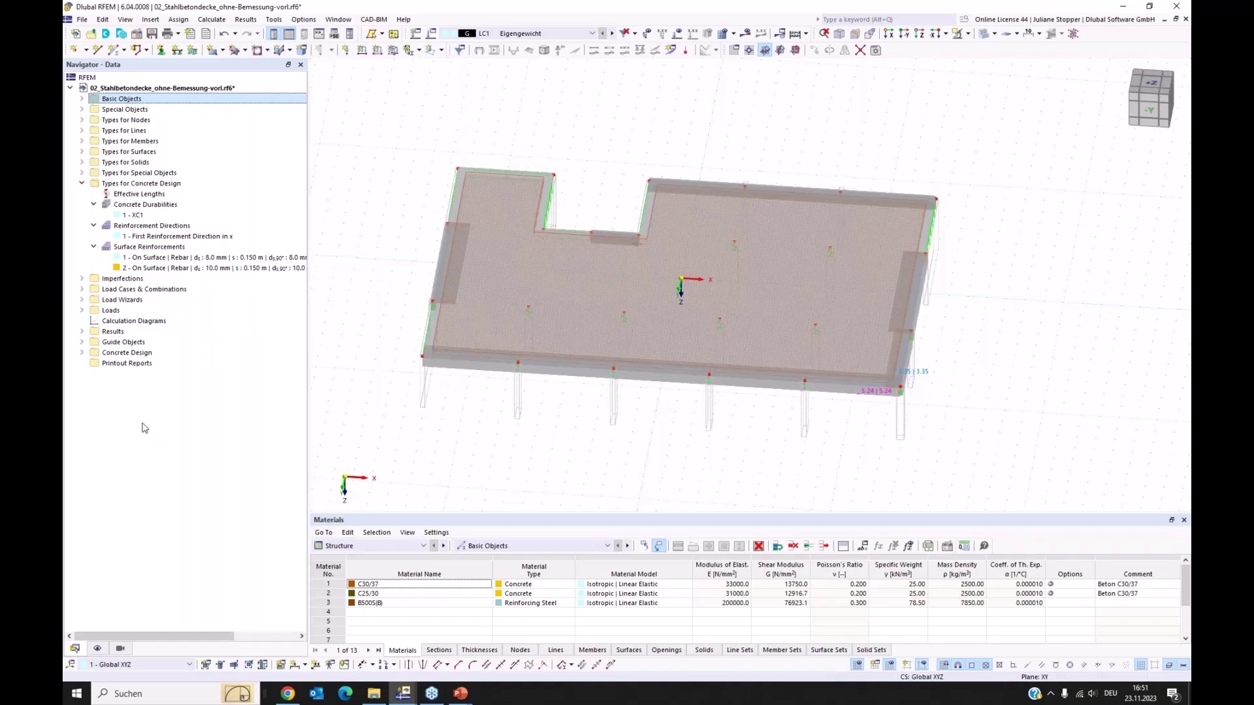
# Deactivate the serviceability and fatigue configurations in the global concrete design settings, and list the ultimate configurations
pyautogui.click(82, 353)
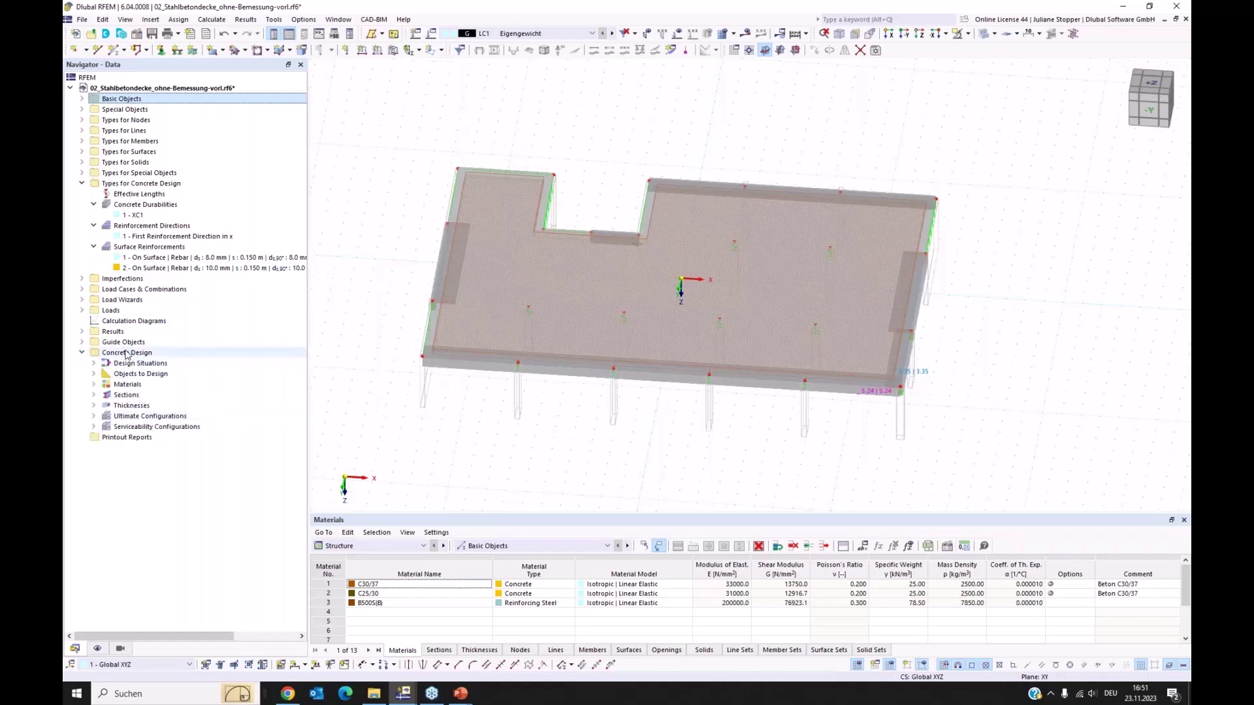
pyautogui.rightClick(126, 355)
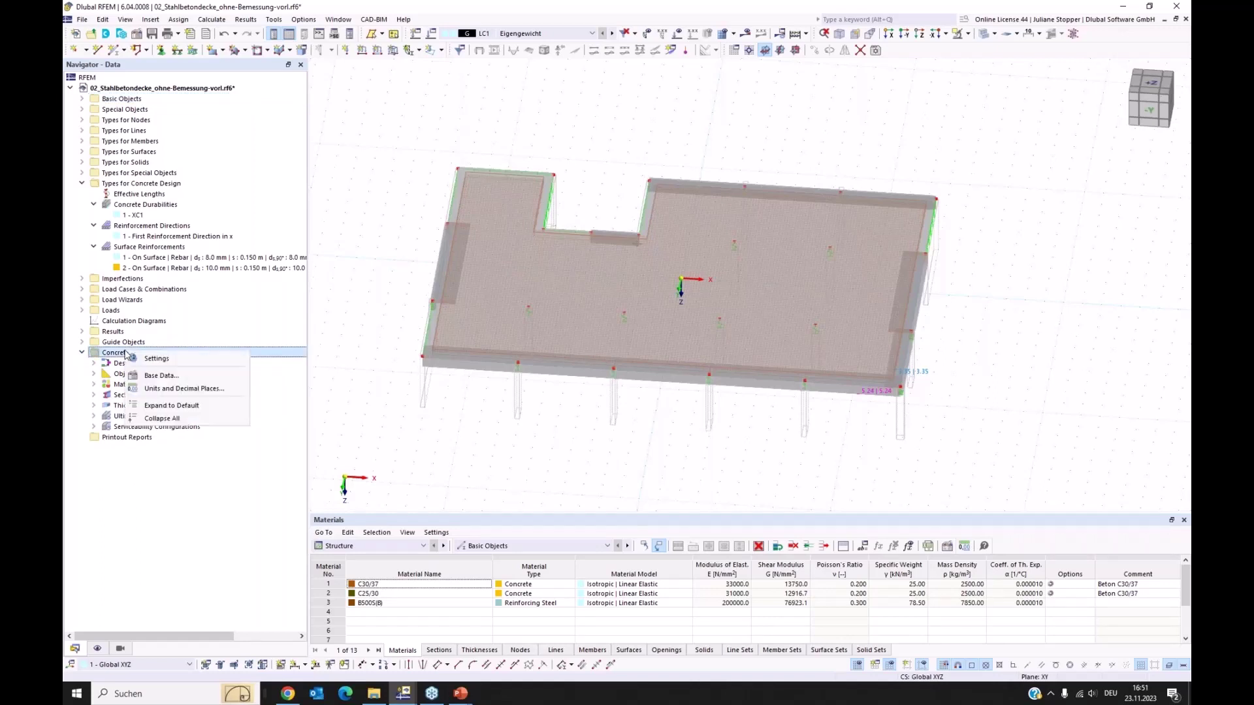
pyautogui.click(159, 358)
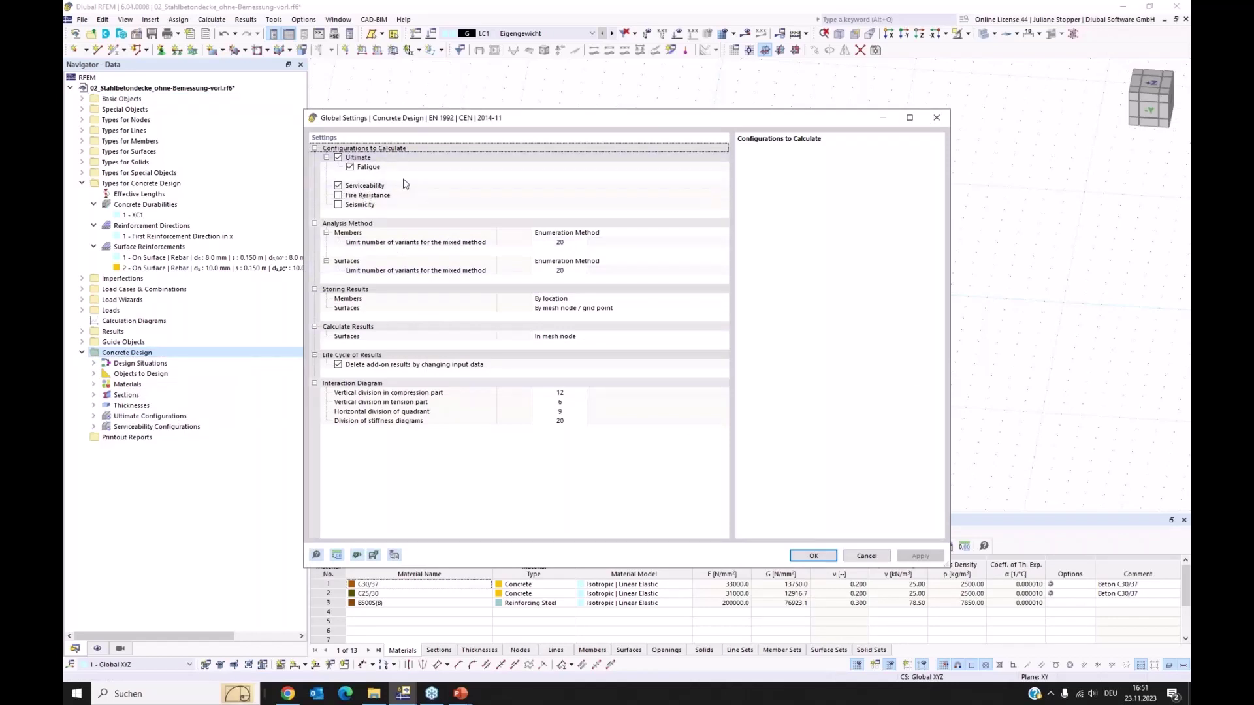
pyautogui.click(339, 186)
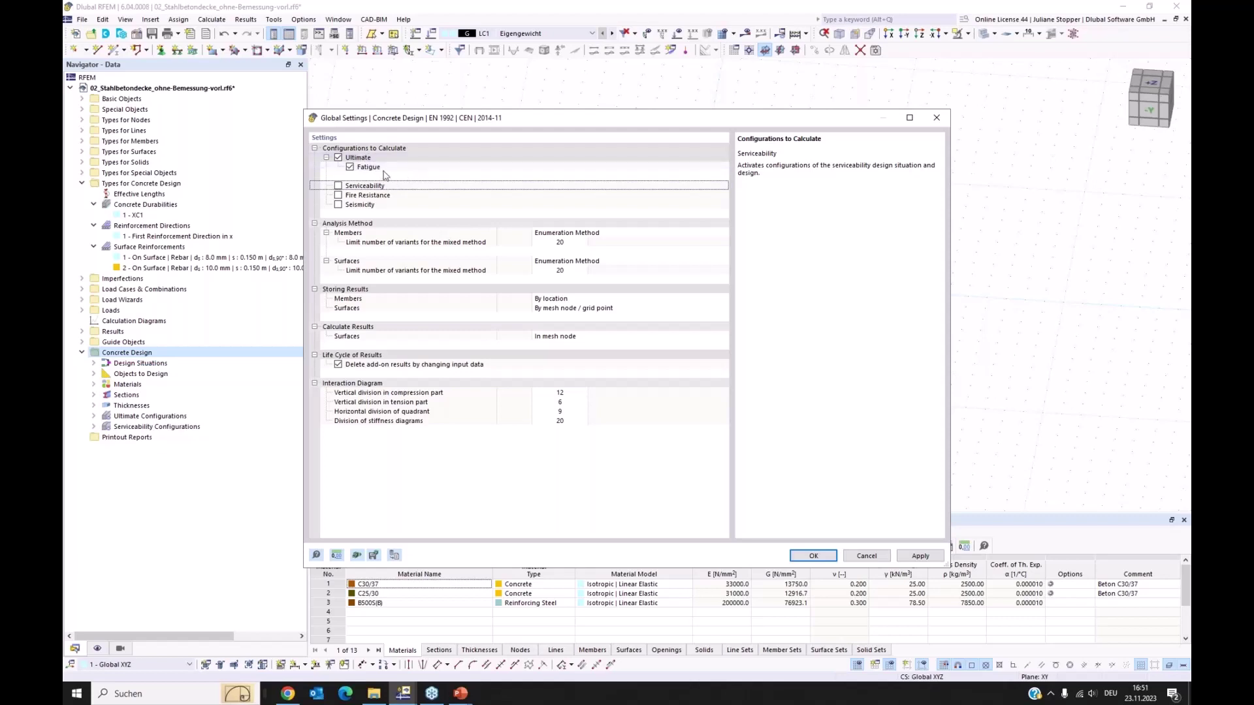
pyautogui.click(350, 167)
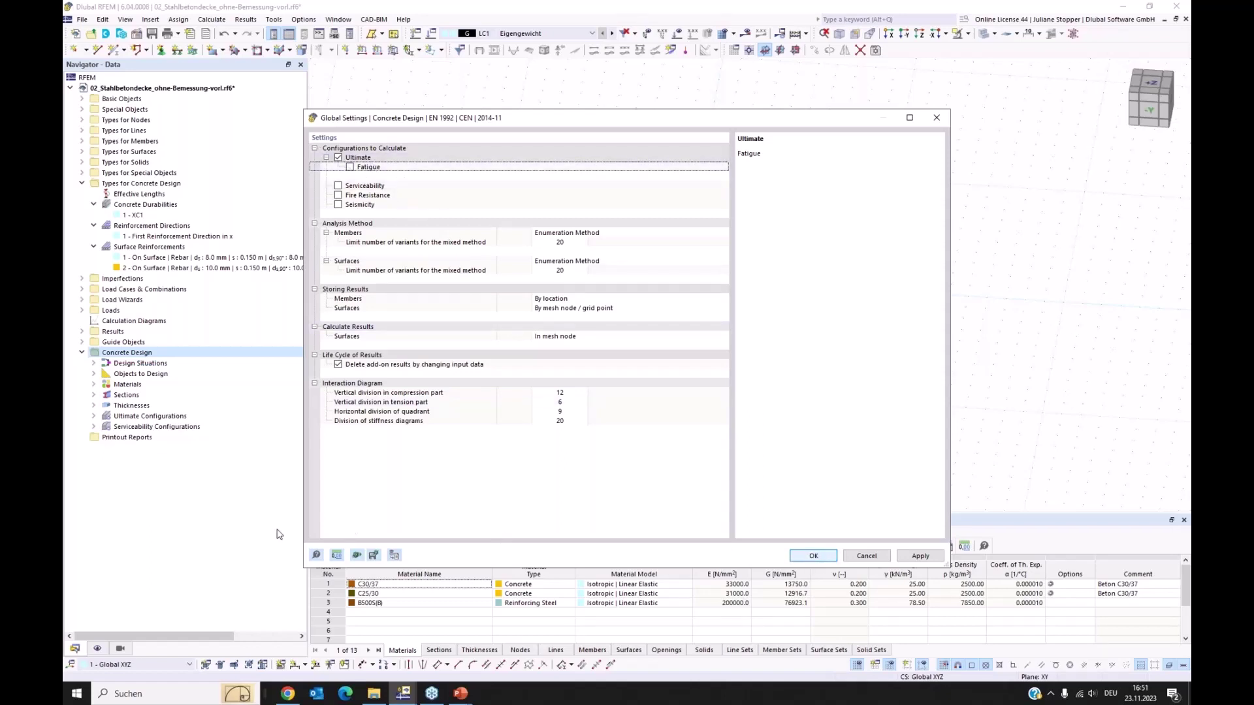
pyautogui.doubleClick(122, 418)
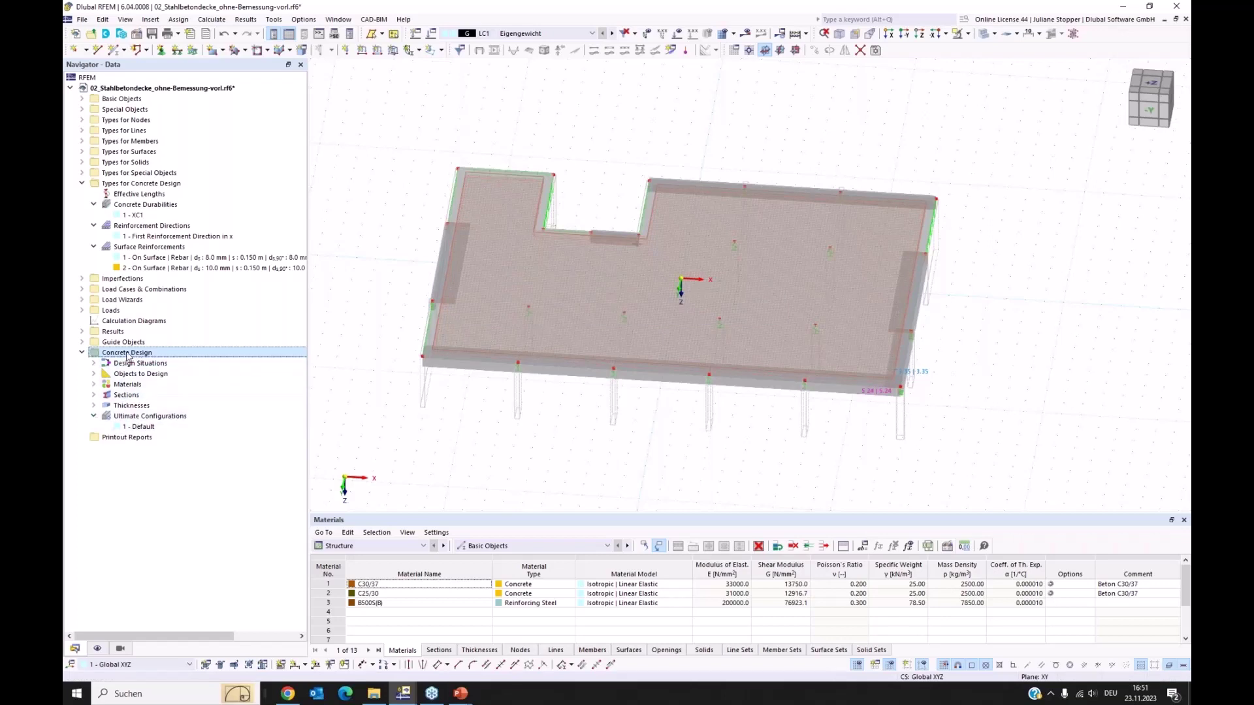
# Inspect the design parameters of the default ultimate configuration without changing them
pyautogui.doubleClick(134, 427)
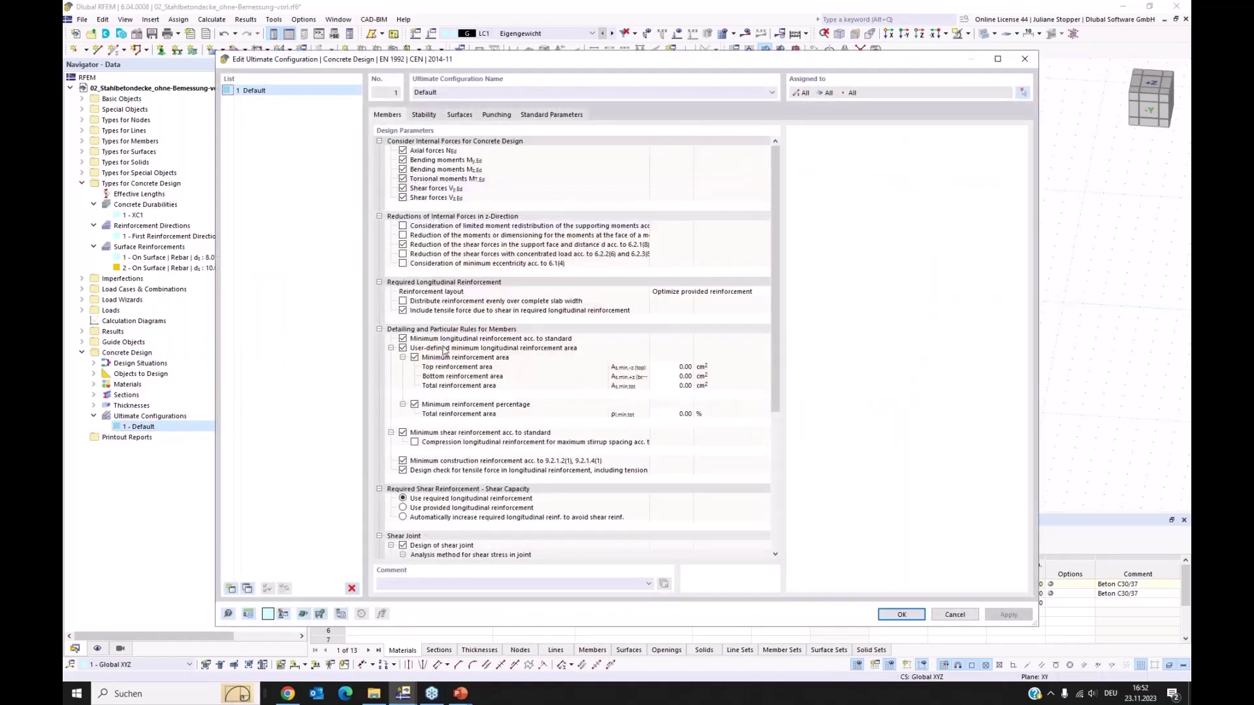
pyautogui.click(954, 615)
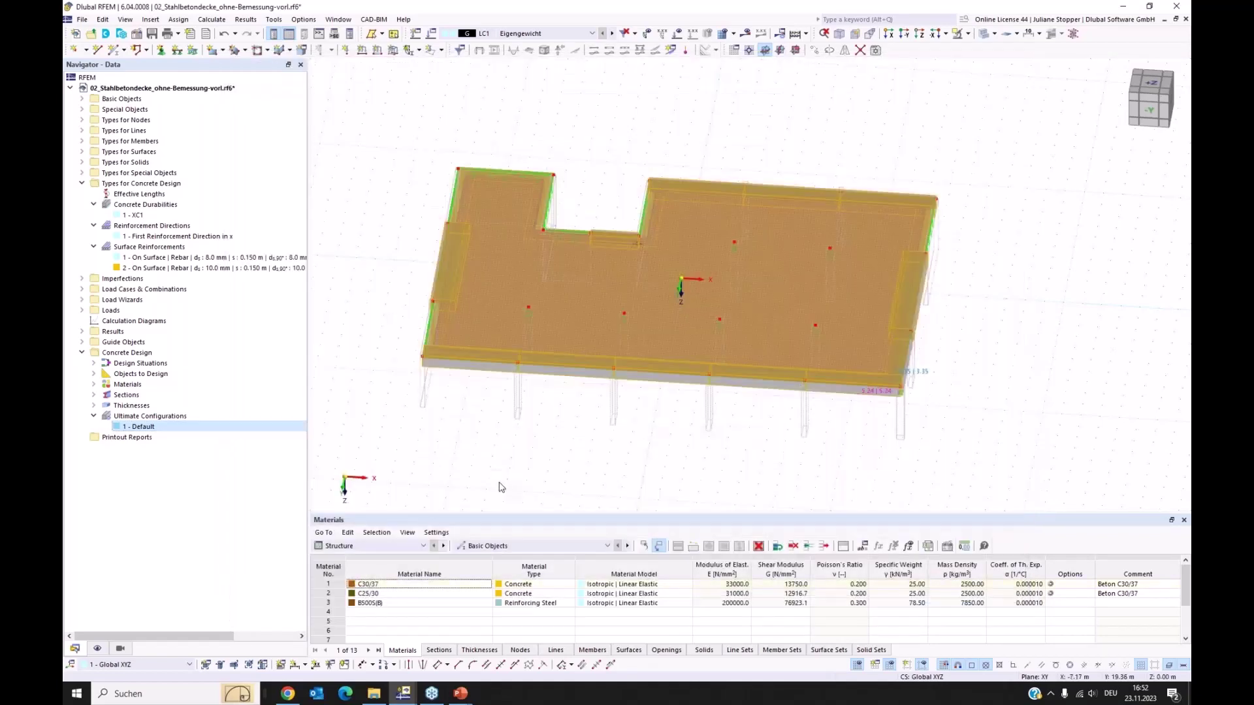
# Exclude the SLS characteristic, frequent and quasi-permanent design situations from the concrete design input data
pyautogui.click(365, 546)
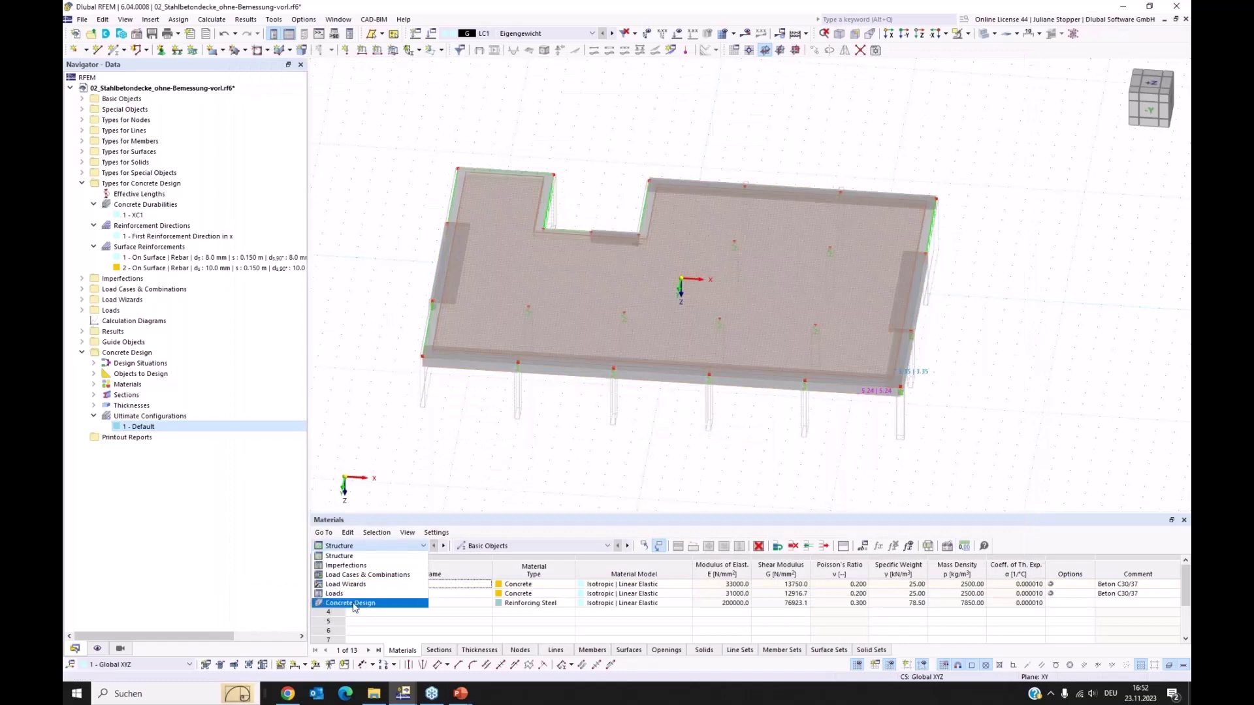
pyautogui.click(349, 623)
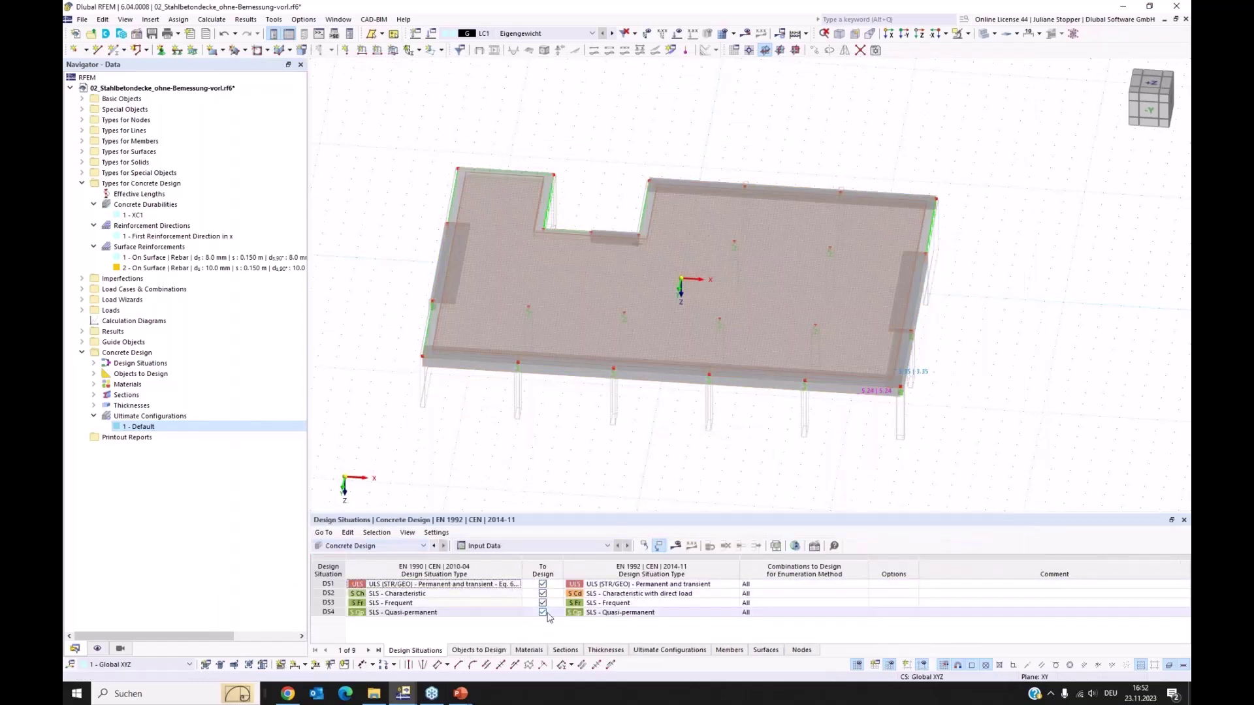
pyautogui.click(542, 593)
pyautogui.click(543, 603)
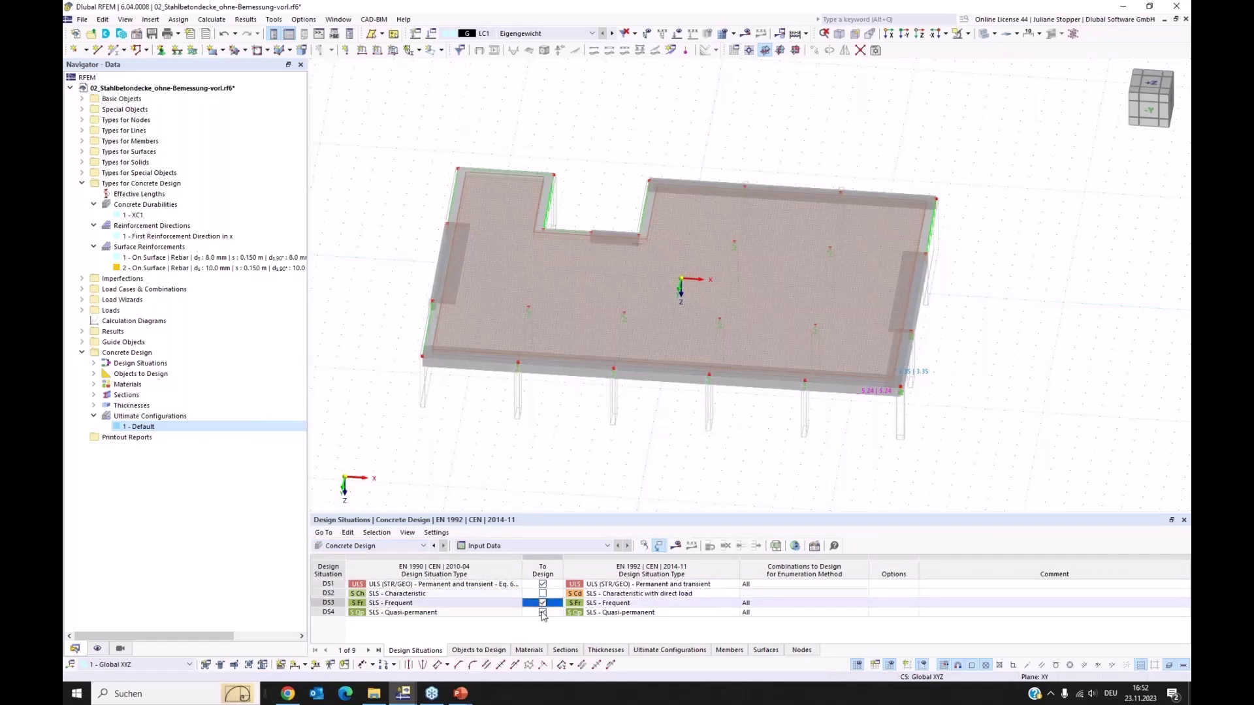
pyautogui.click(542, 612)
# Exclude all members and nodes with punching from the objects to design, and calculate the concrete design for the surface
pyautogui.click(478, 650)
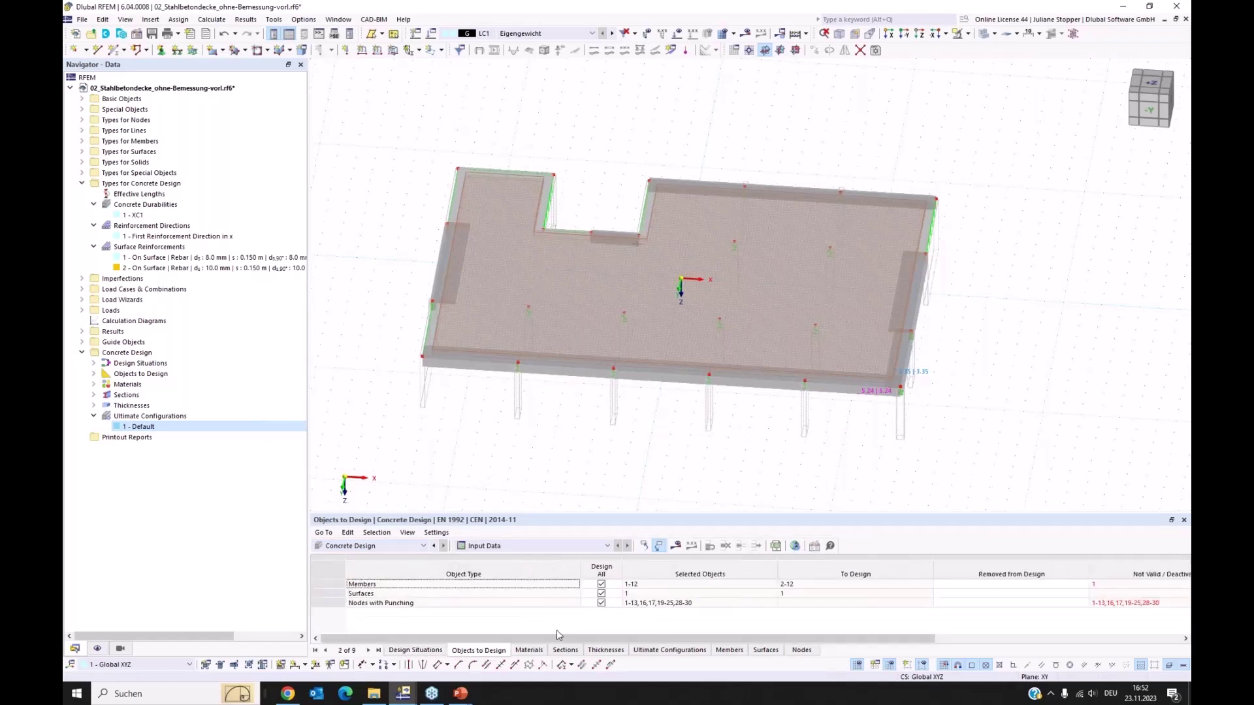
pyautogui.click(602, 603)
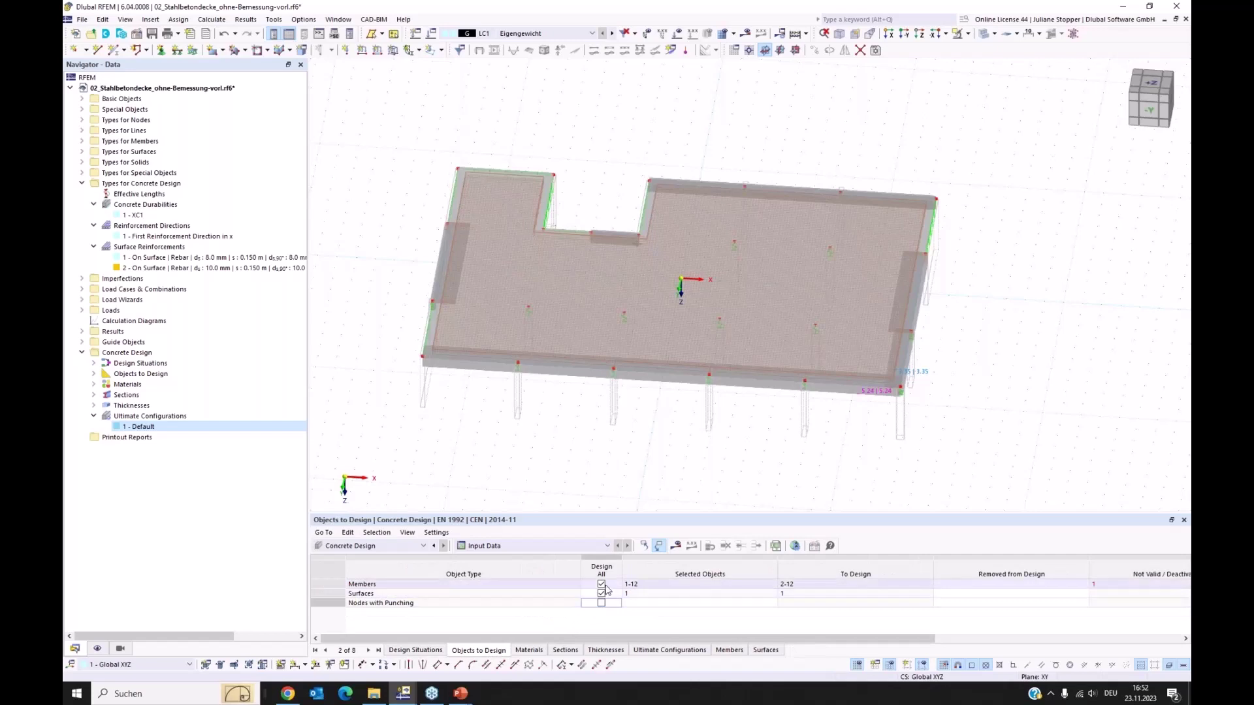
pyautogui.click(602, 585)
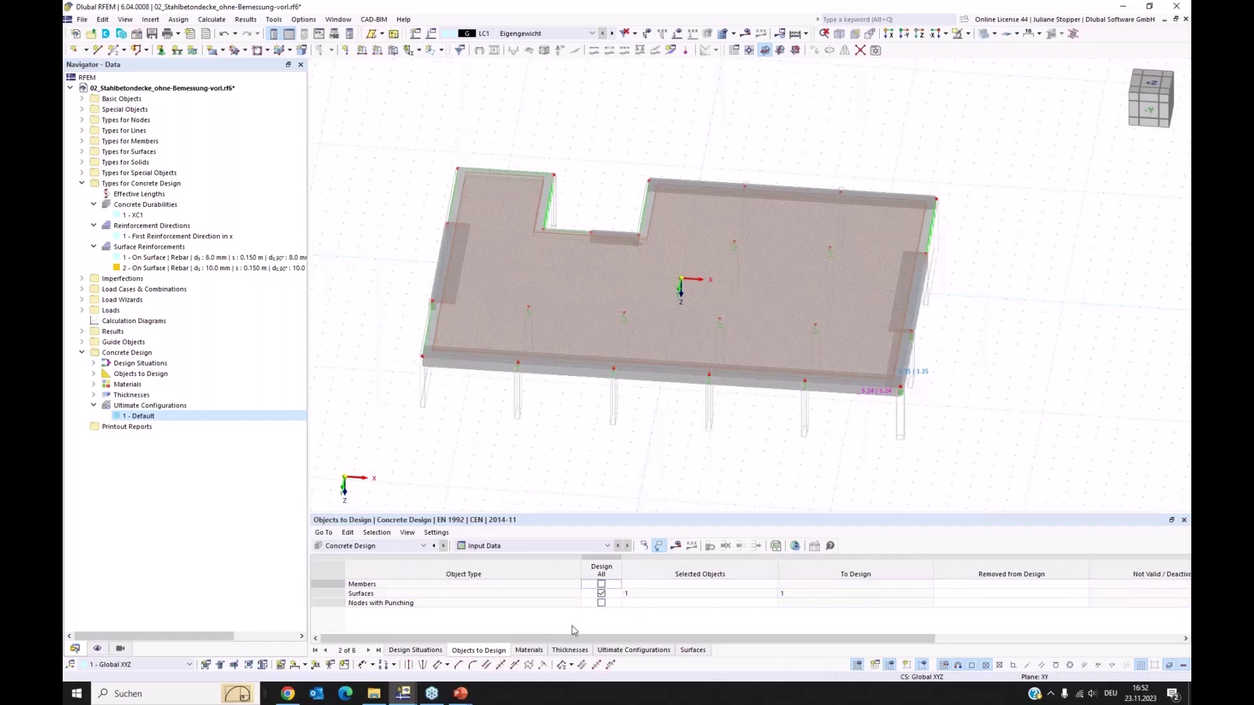
pyautogui.click(676, 546)
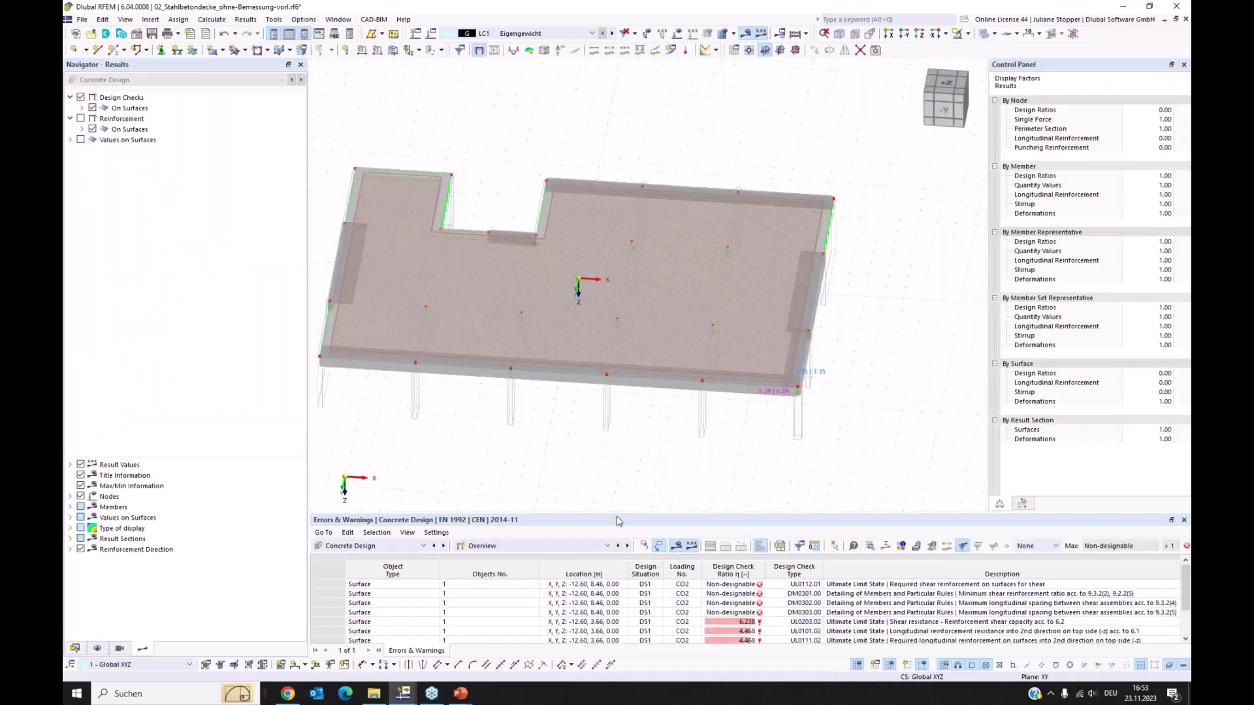
# Enlarge the results table and review the design ratios on surfaces by design situation
pyautogui.moveTo(618, 520); pyautogui.dragTo(618, 471)
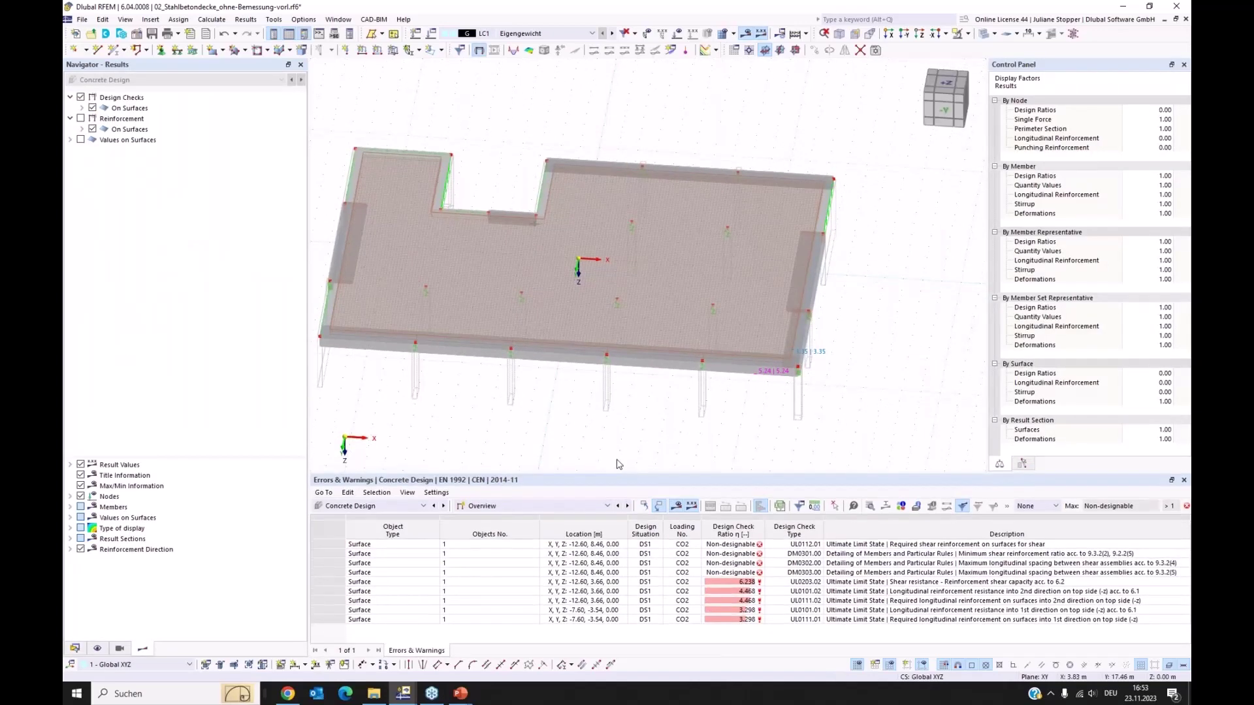
pyautogui.click(529, 507)
pyautogui.click(532, 535)
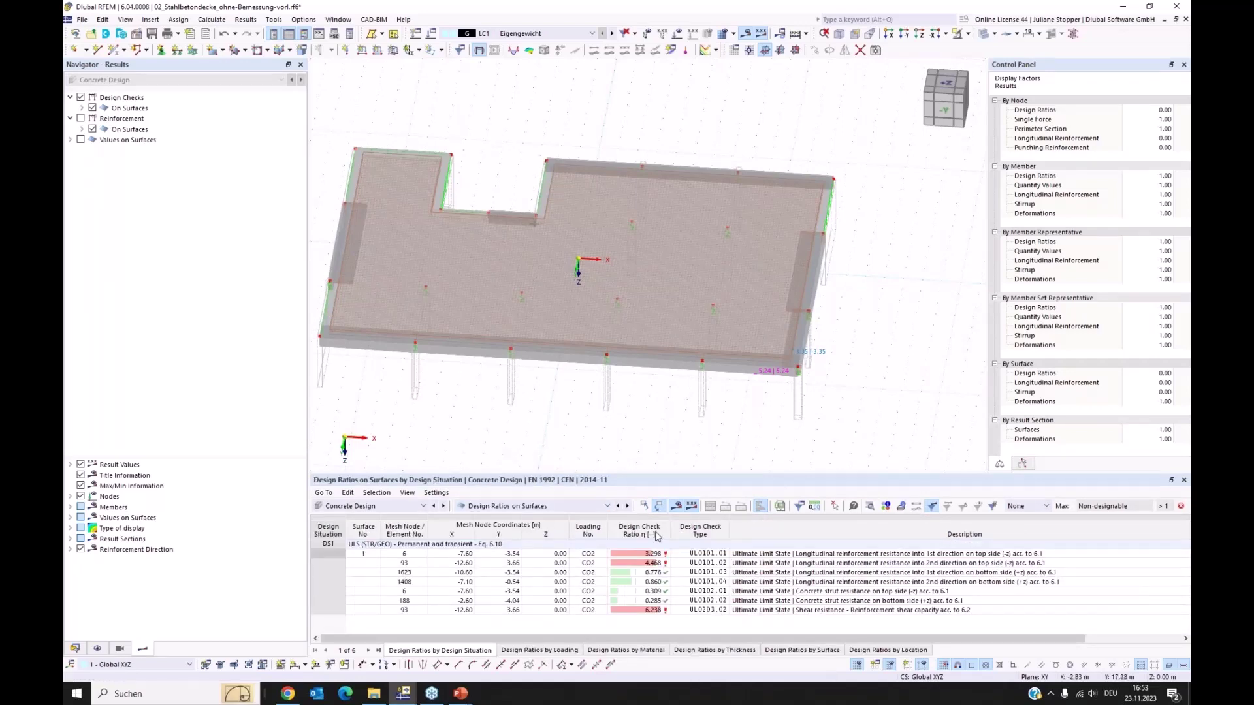
pyautogui.click(720, 556)
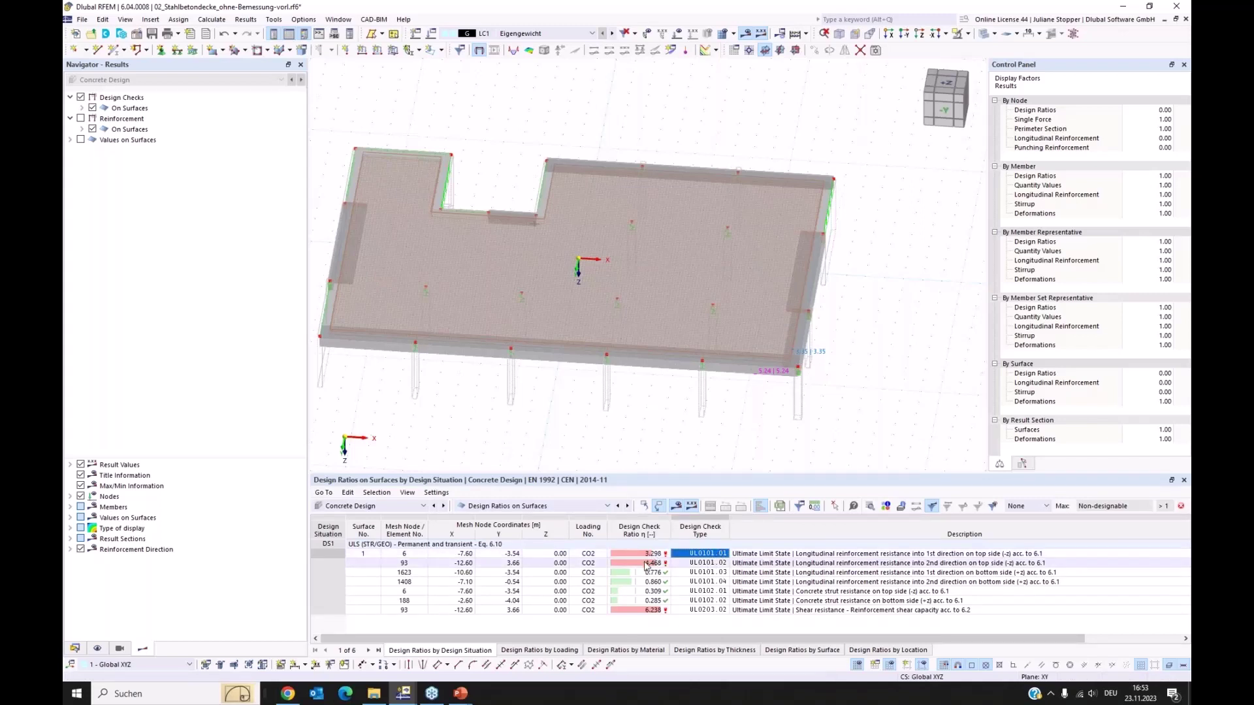
# Display the ultimate limit state surface design check UL0101.01 as isobands on the slab, viewed in the Z-direction
pyautogui.click(82, 108)
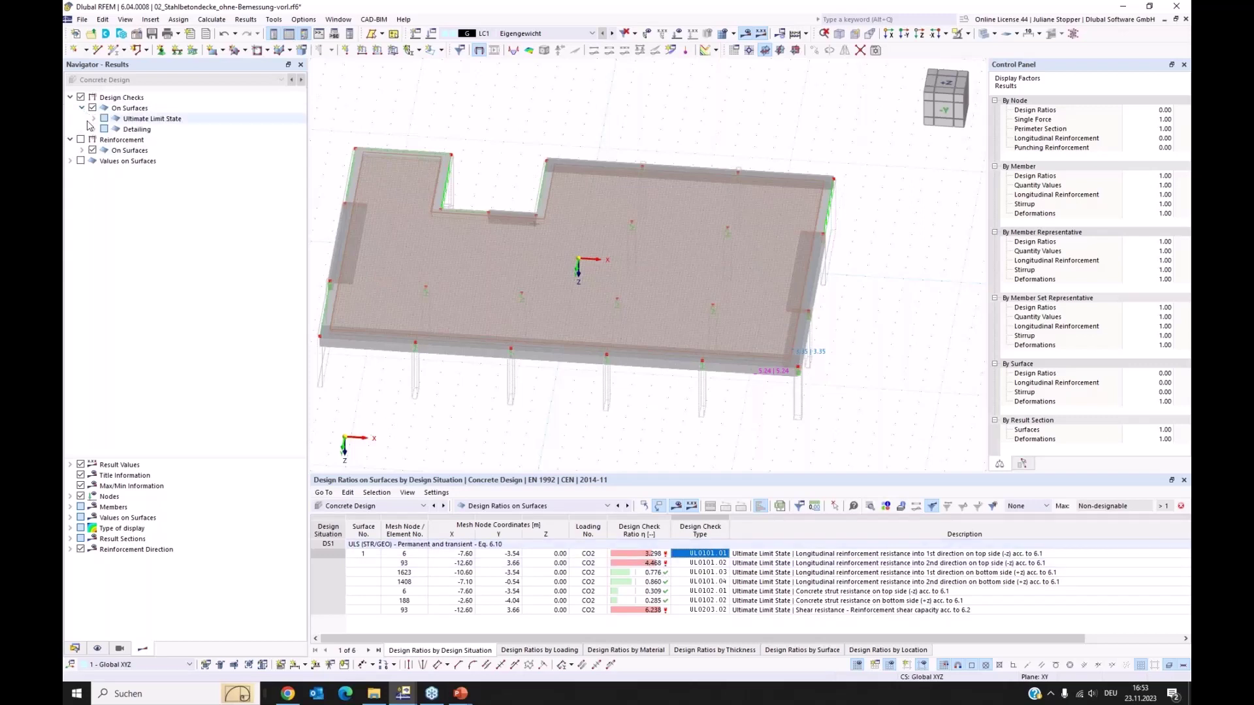
pyautogui.click(93, 119)
pyautogui.click(105, 129)
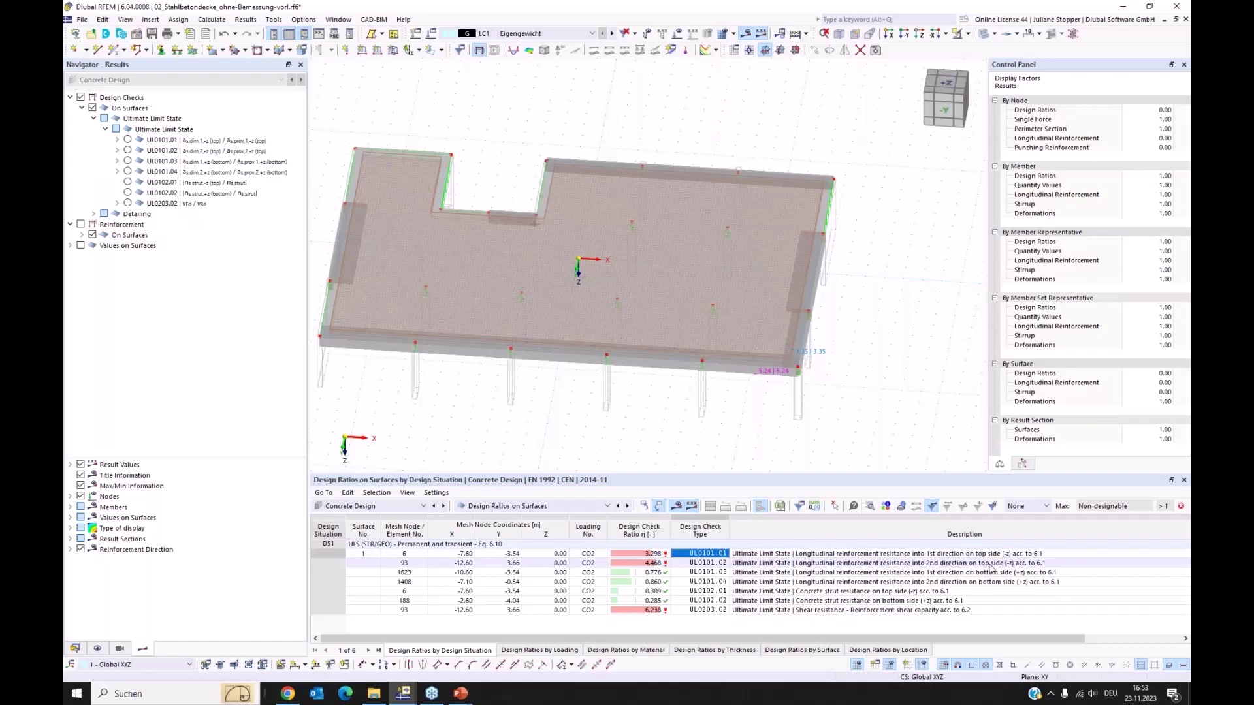
pyautogui.click(128, 139)
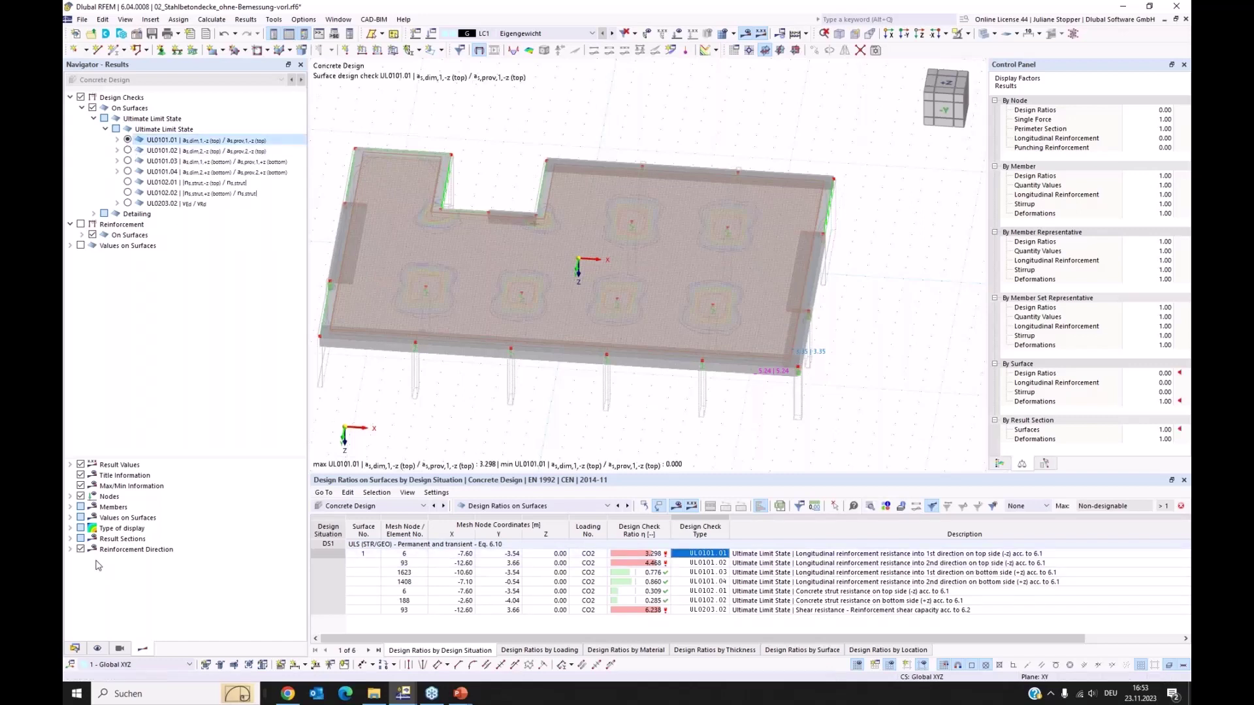
pyautogui.click(71, 528)
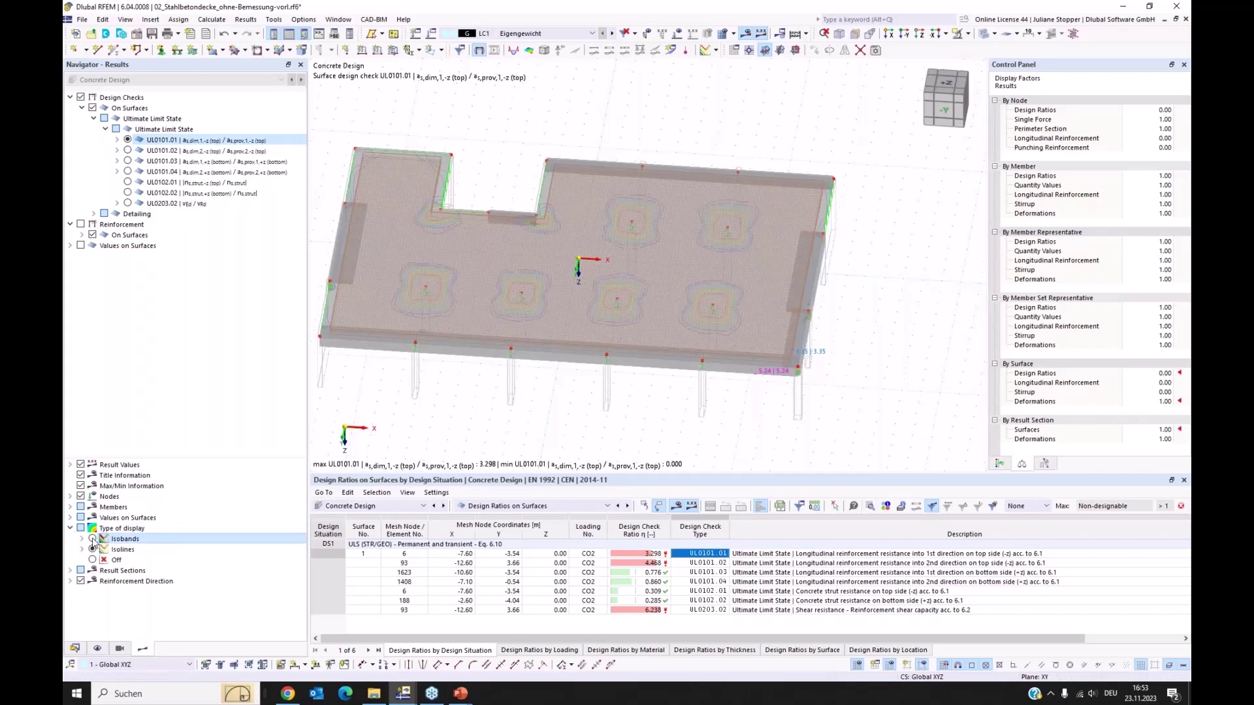
pyautogui.click(918, 34)
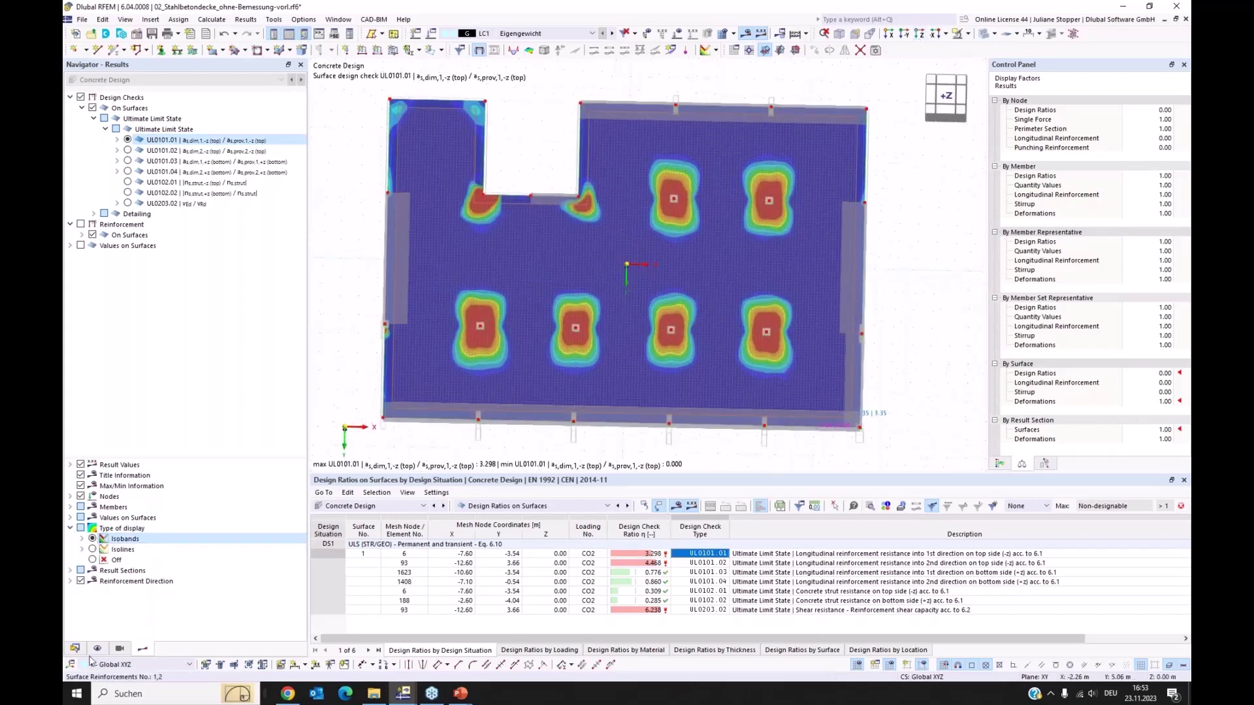
# Hide the on-surface longitudinal reinforcements in the display settings and show the model in wireframe
pyautogui.click(98, 649)
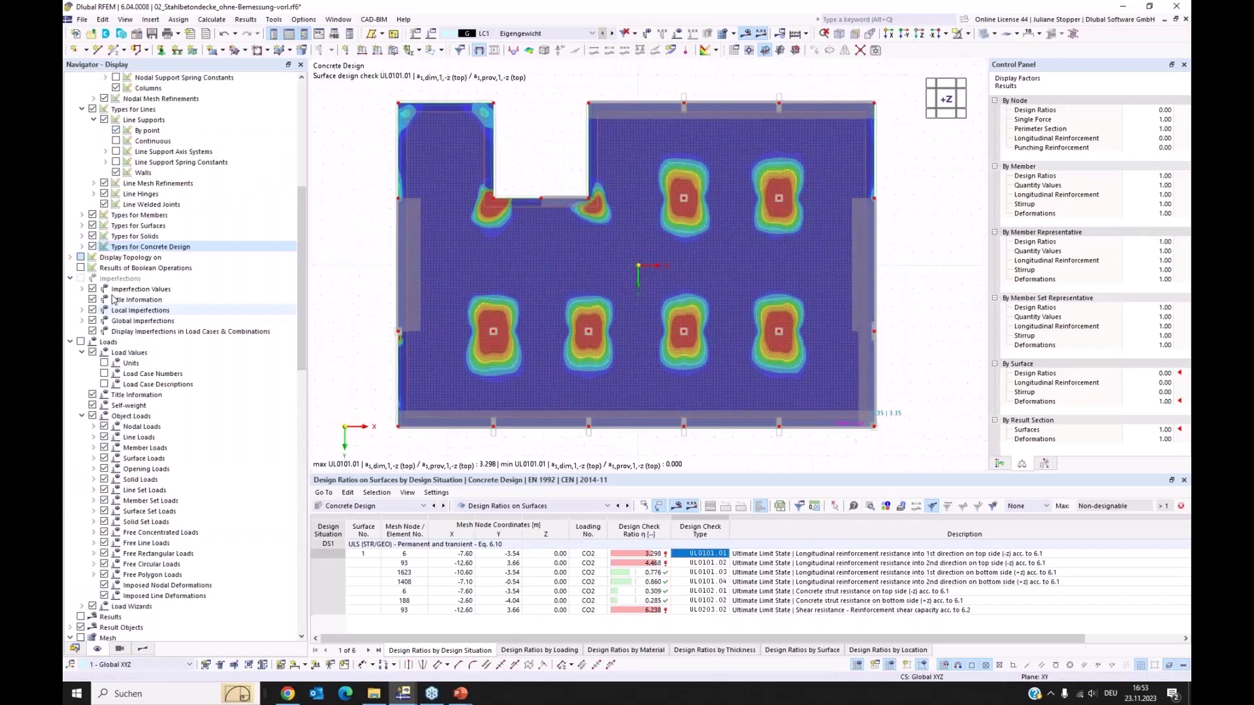
pyautogui.click(82, 247)
pyautogui.click(93, 278)
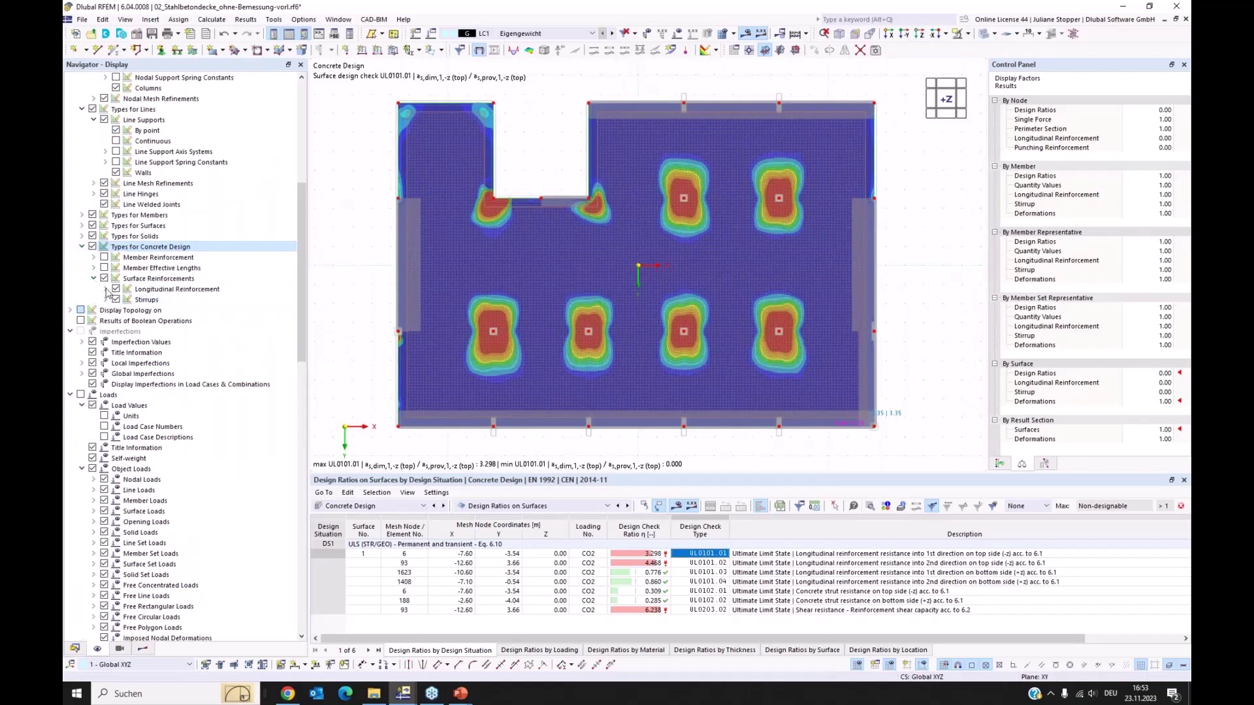
pyautogui.click(105, 289)
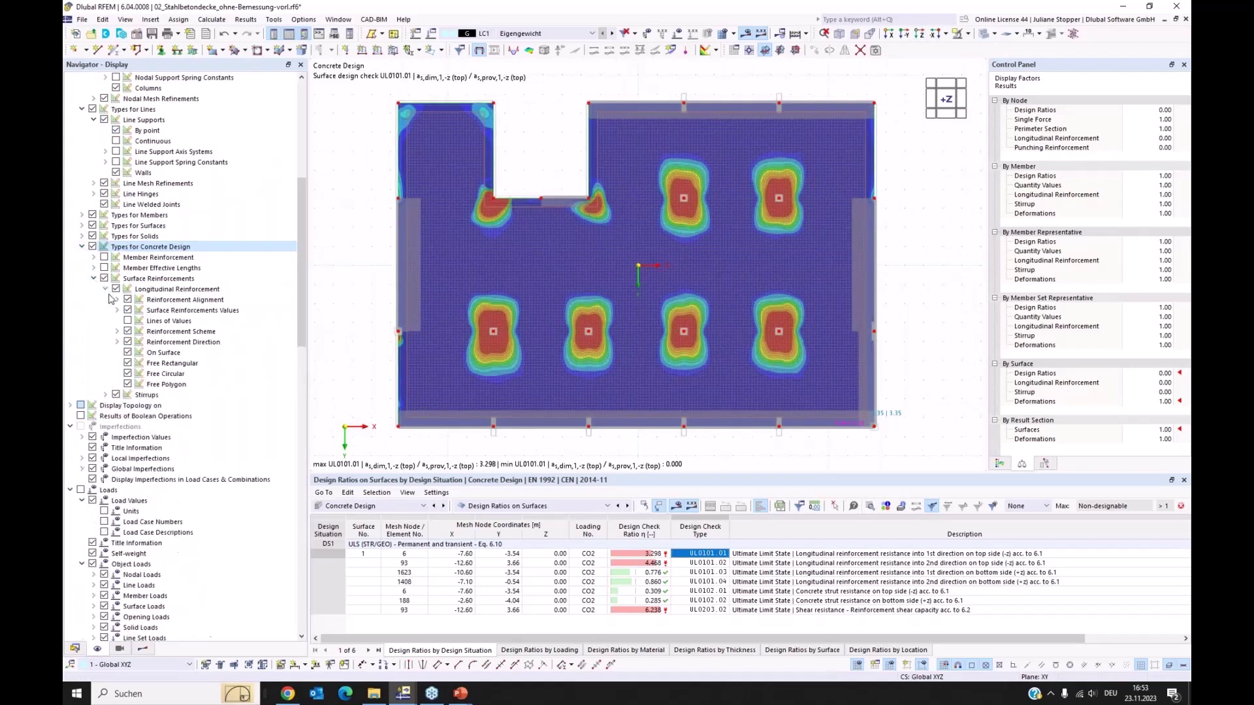
pyautogui.click(127, 353)
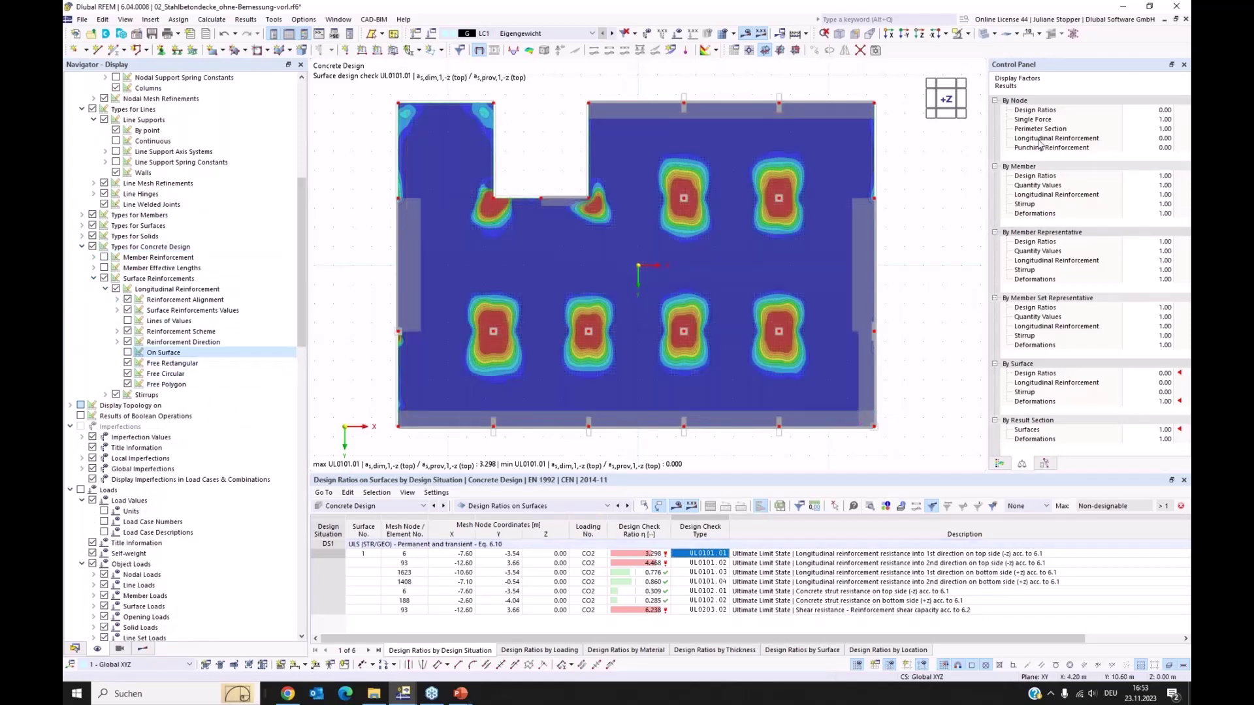
pyautogui.click(983, 34)
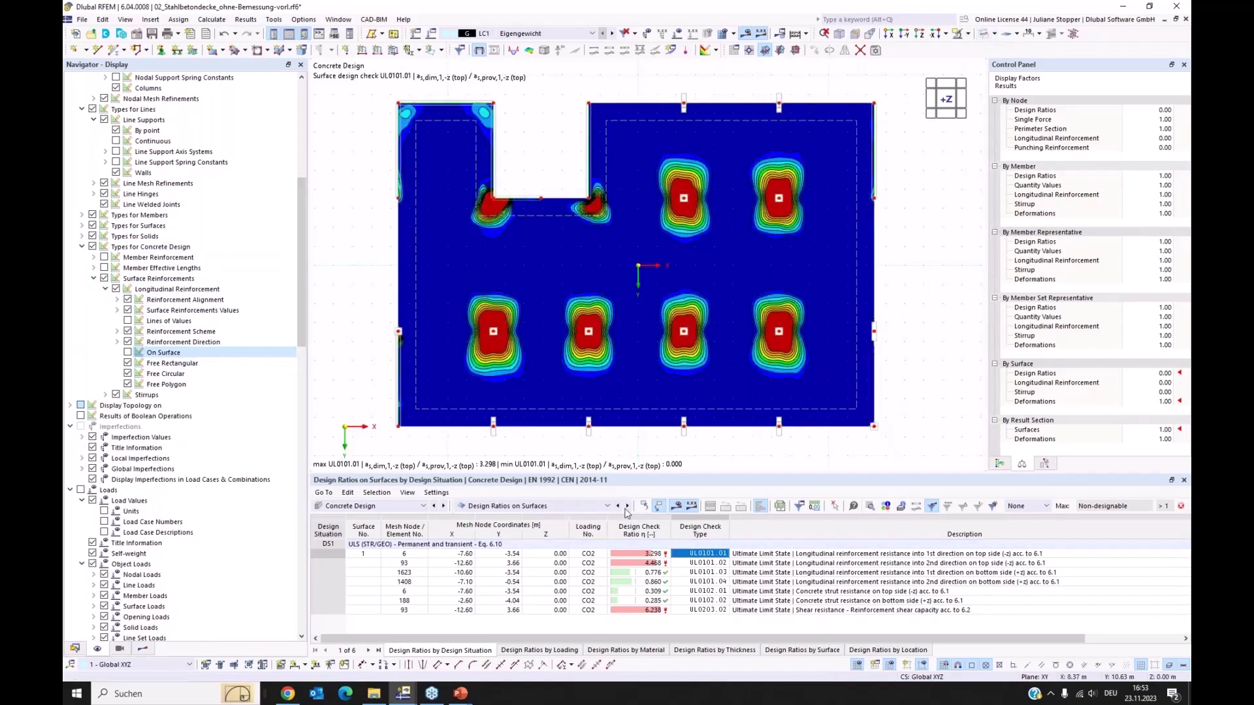
# Examine the design checks UL0101.02, UL0101.03 and UL0101.04 in turn on the slab in plan view
pyautogui.click(142, 649)
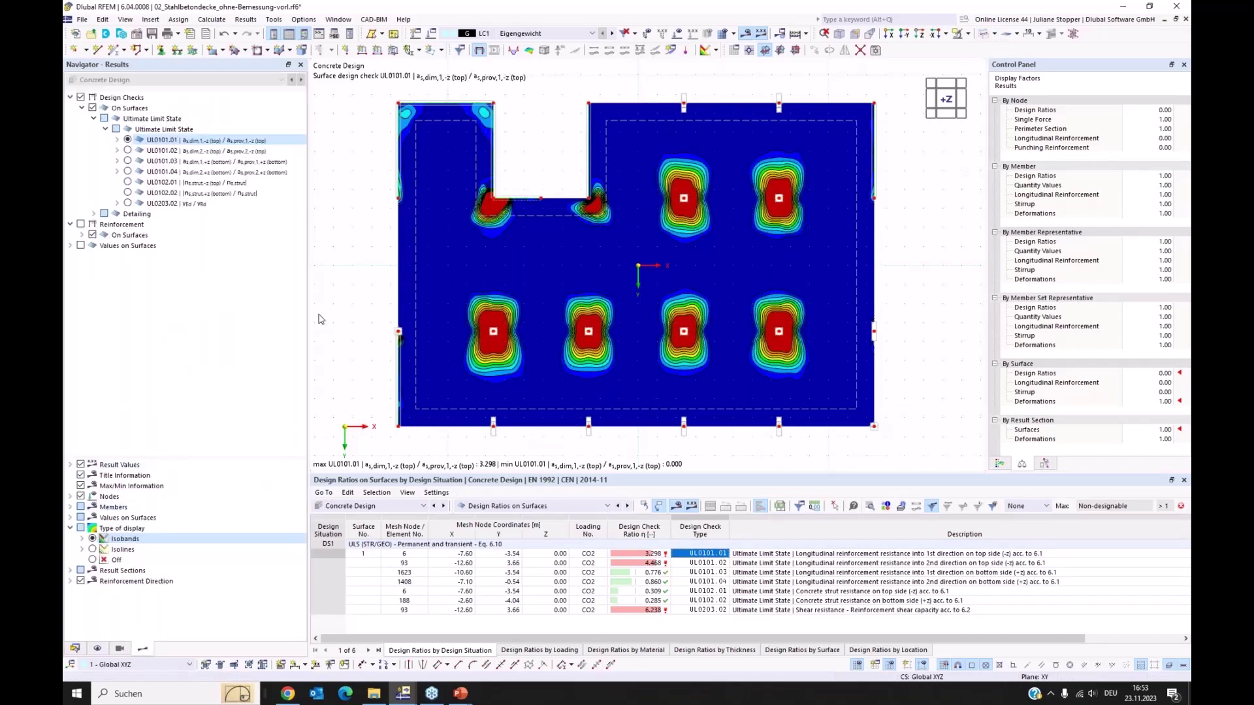
pyautogui.click(920, 36)
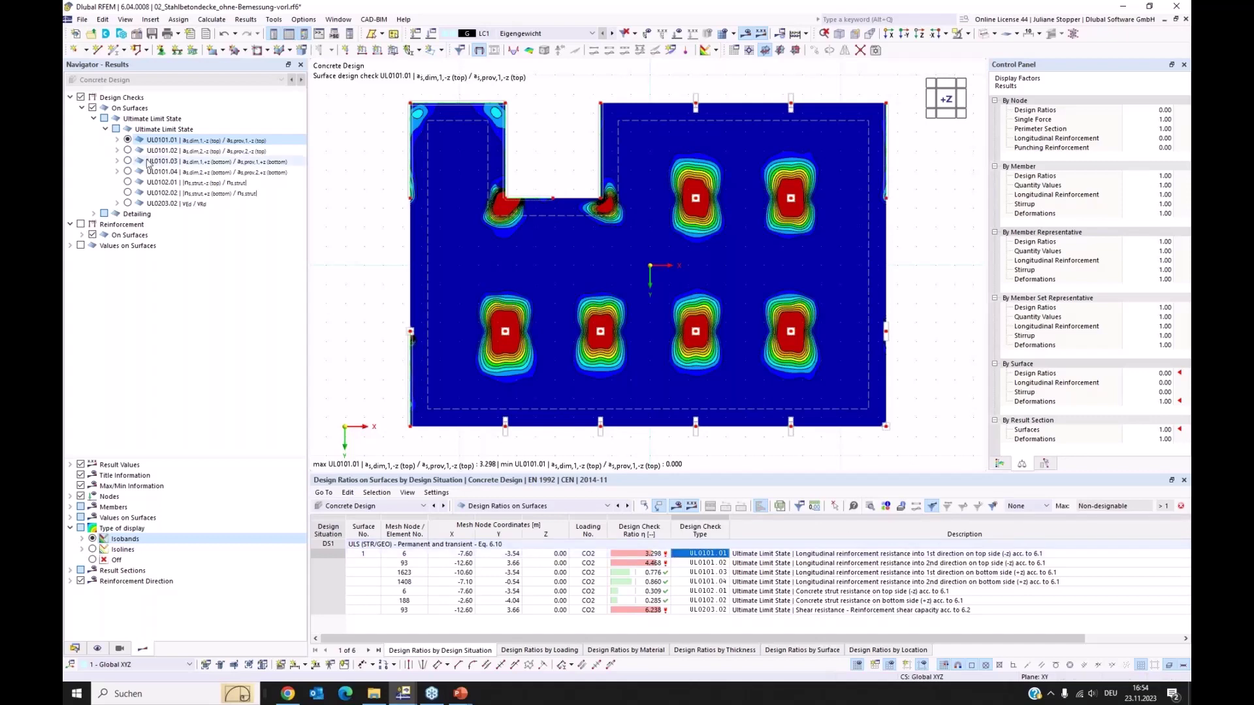
pyautogui.click(128, 150)
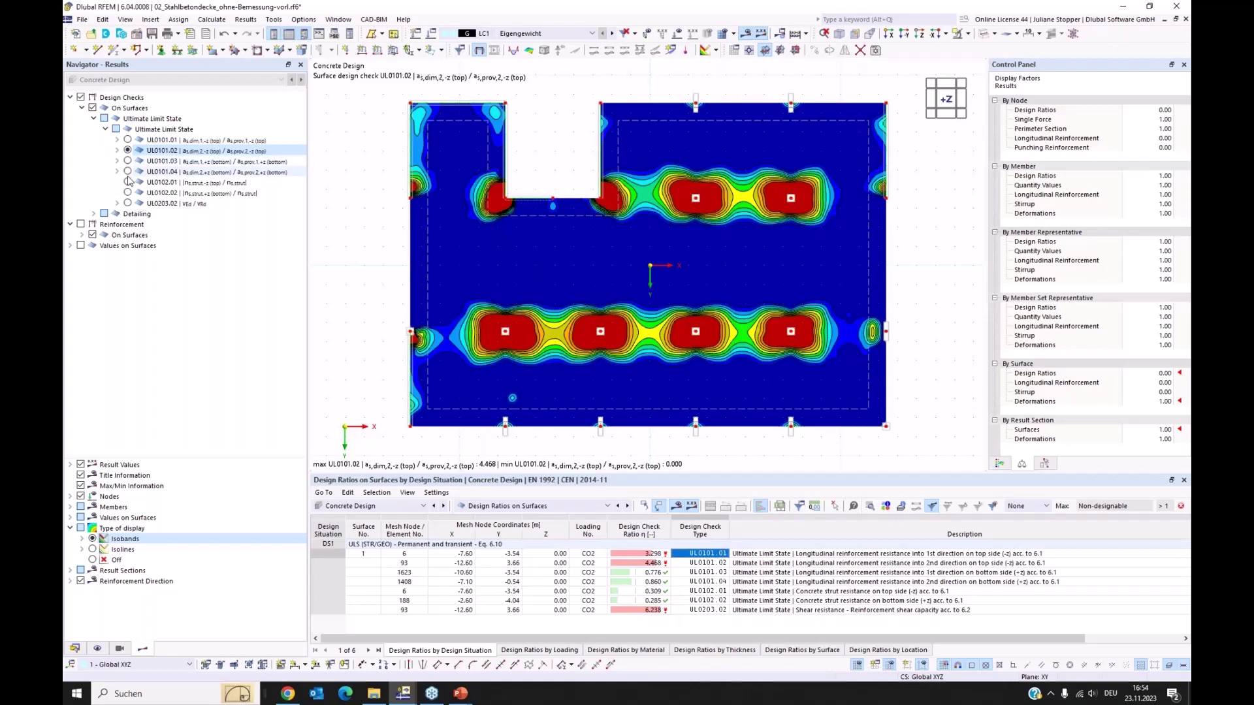
pyautogui.click(128, 160)
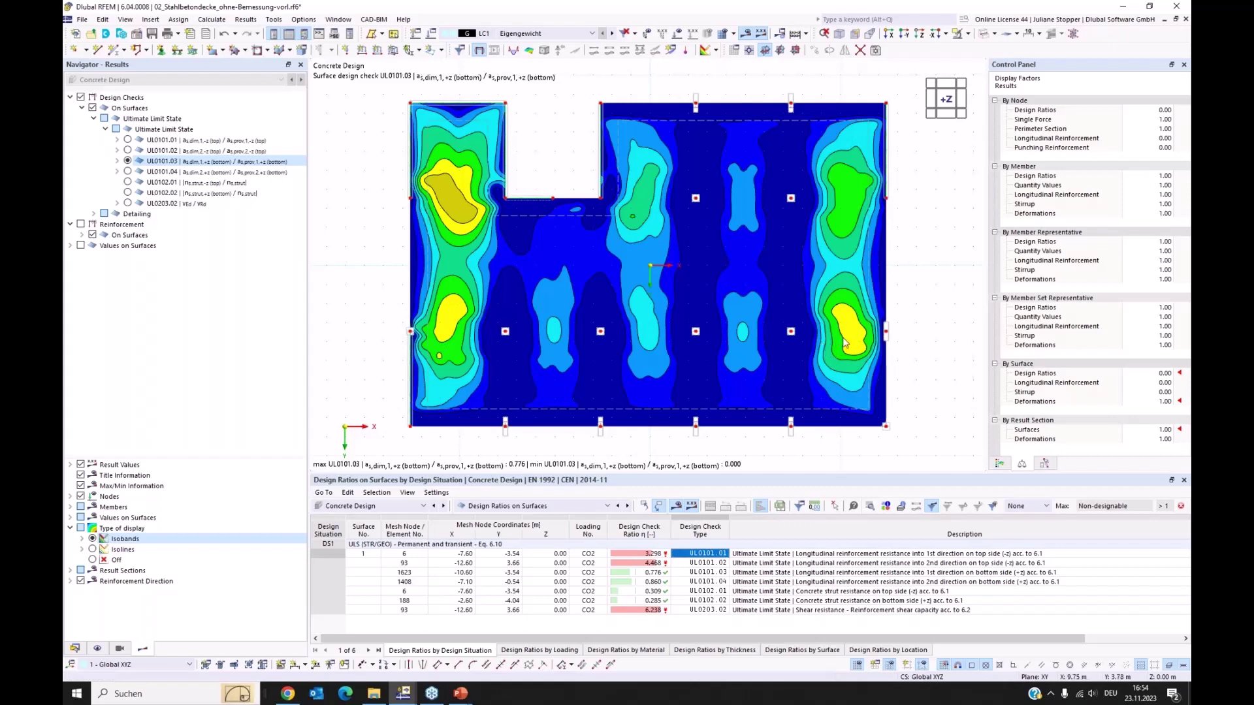
pyautogui.click(128, 171)
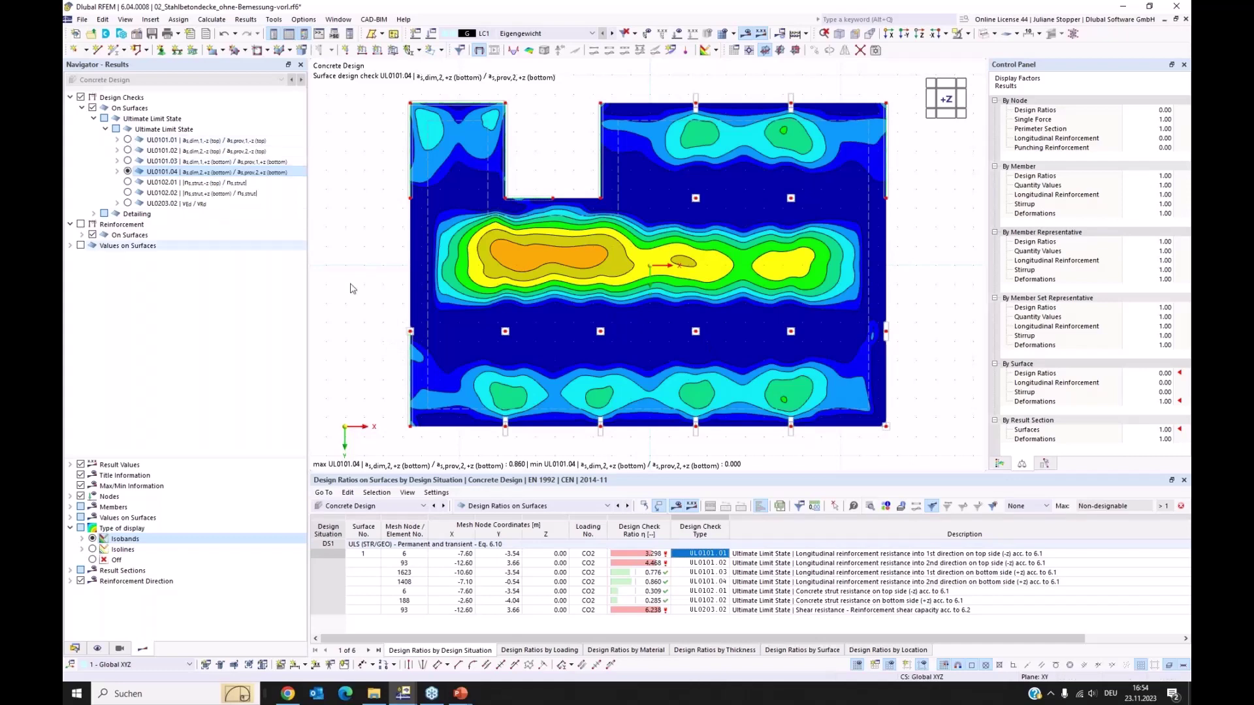
# Create a new surface reinforcement with the Free Rectangular location type and additional transverse reinforcement
pyautogui.click(76, 649)
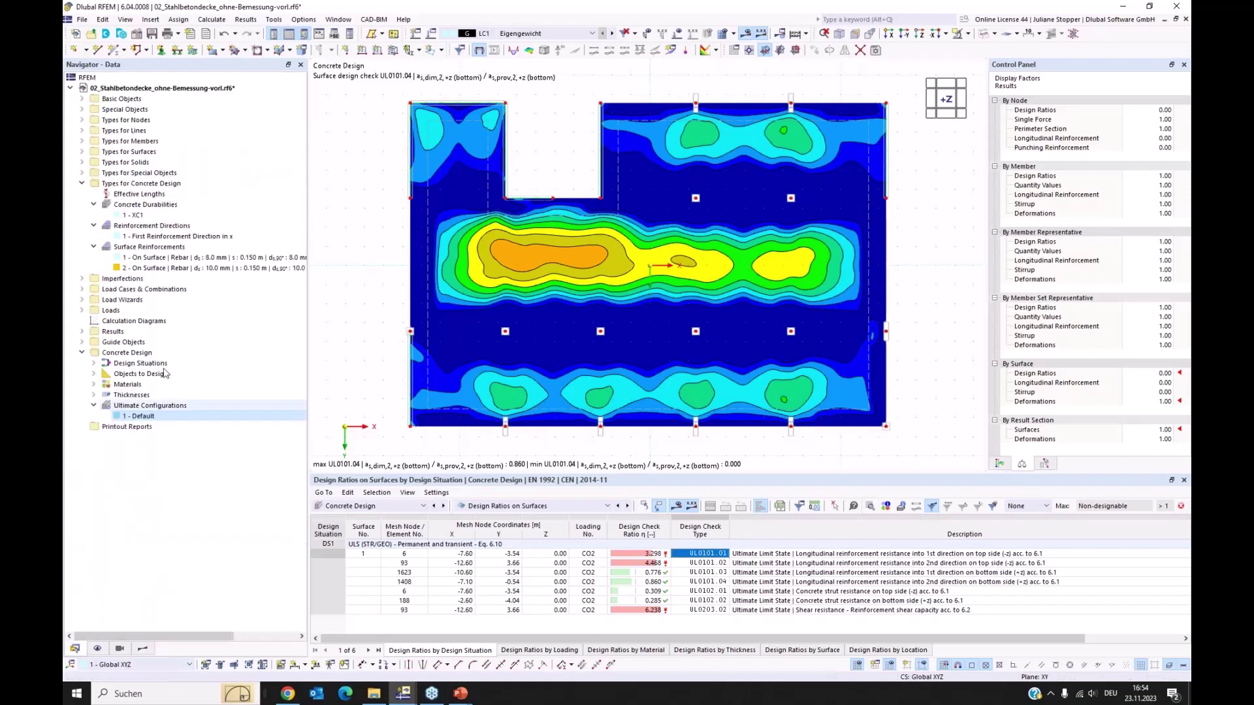
pyautogui.rightClick(151, 249)
pyautogui.click(190, 268)
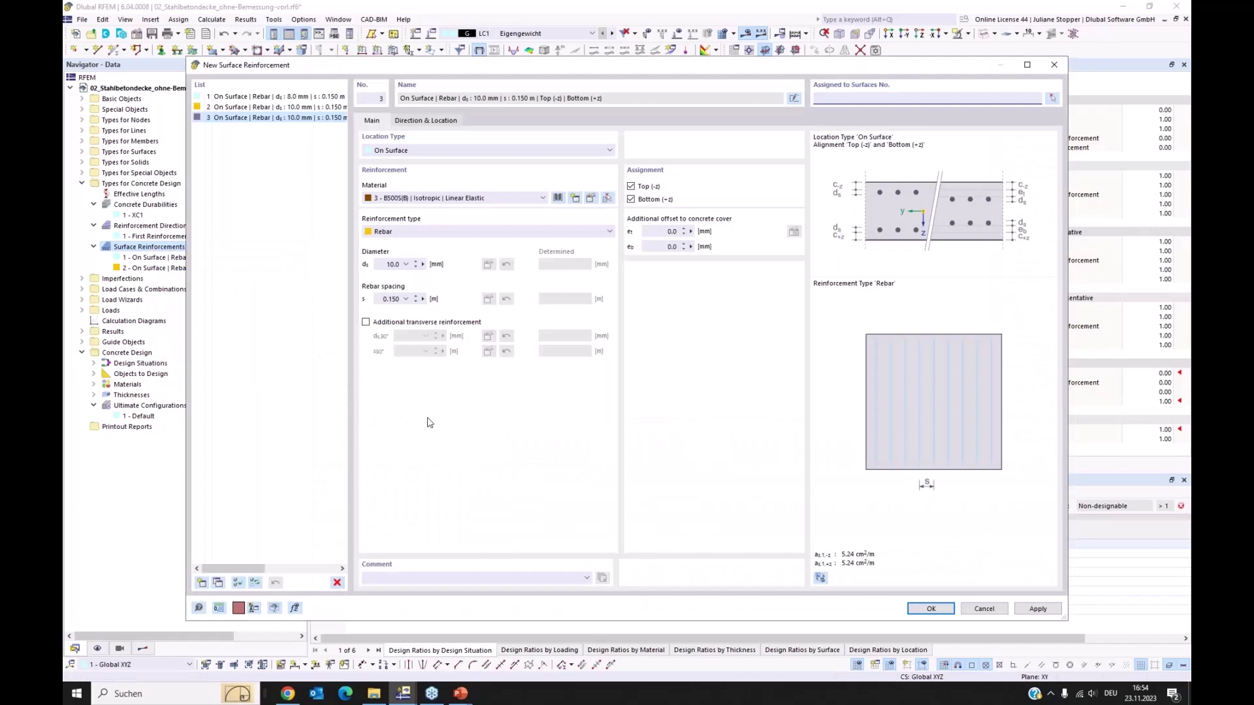
pyautogui.click(450, 150)
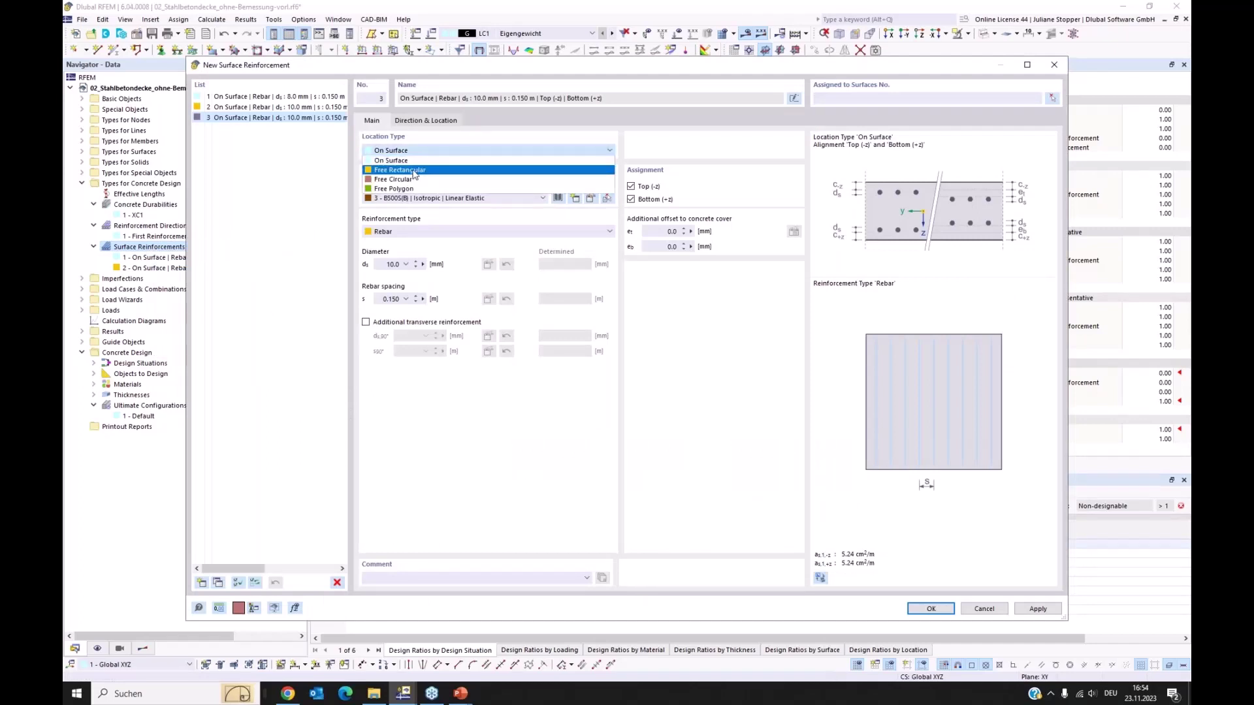
pyautogui.click(414, 171)
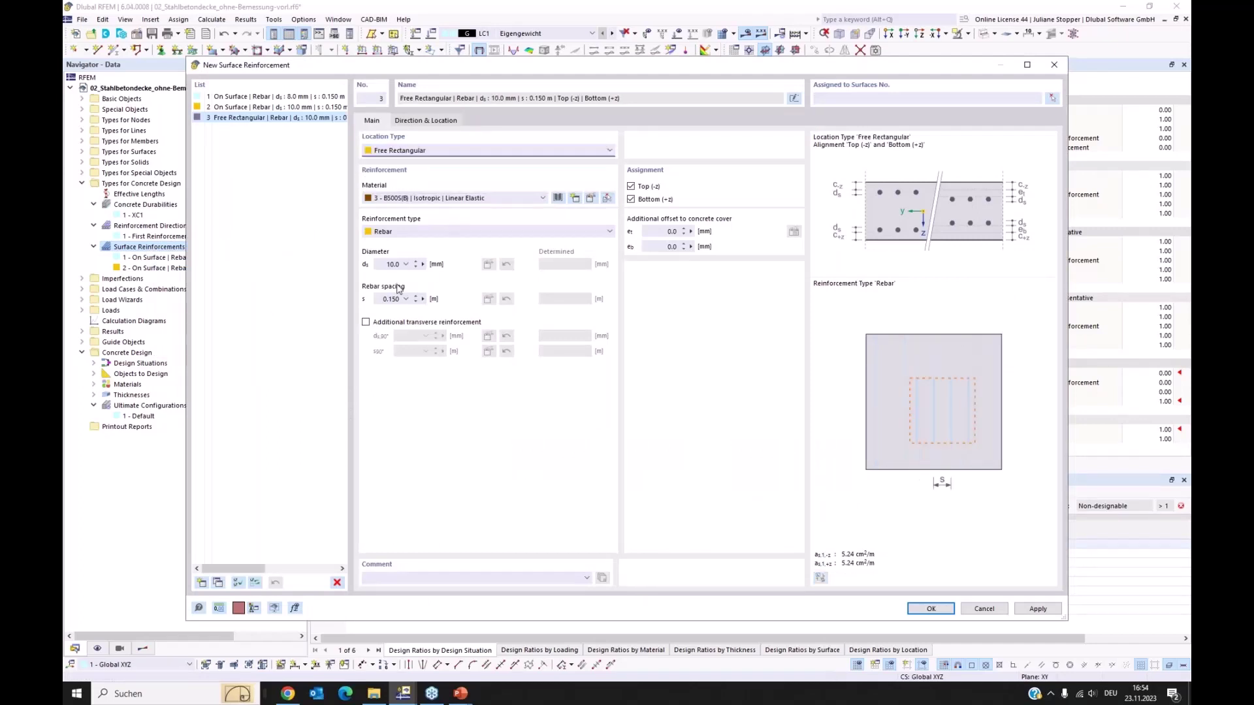
pyautogui.click(366, 322)
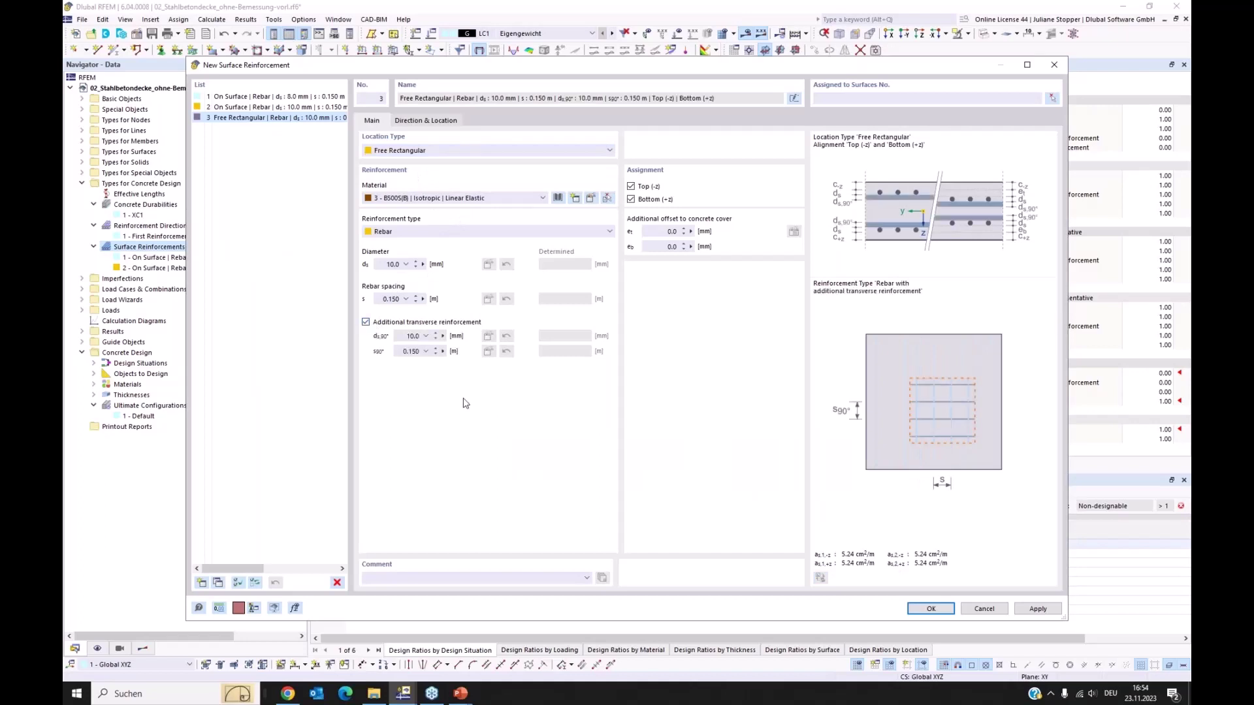
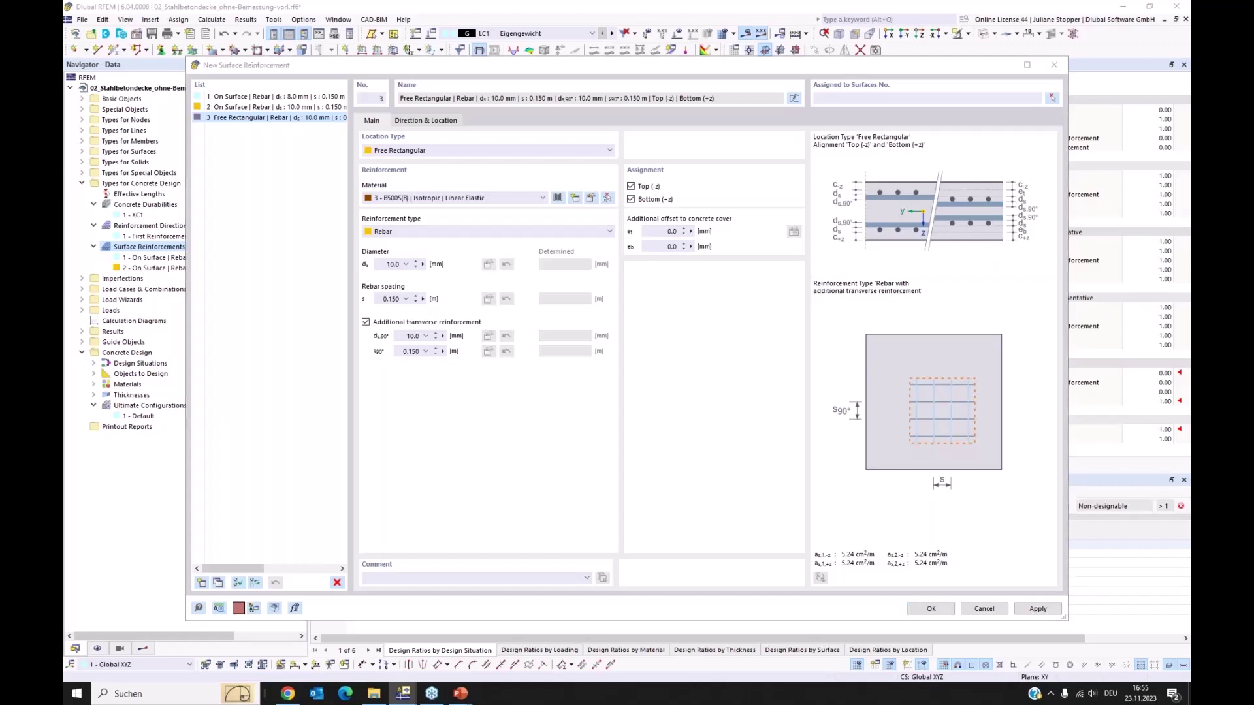
# Set both the main and the additional transverse rebar diameters of the free rectangular reinforcement to 16.0 mm
pyautogui.click(406, 265)
pyautogui.click(392, 321)
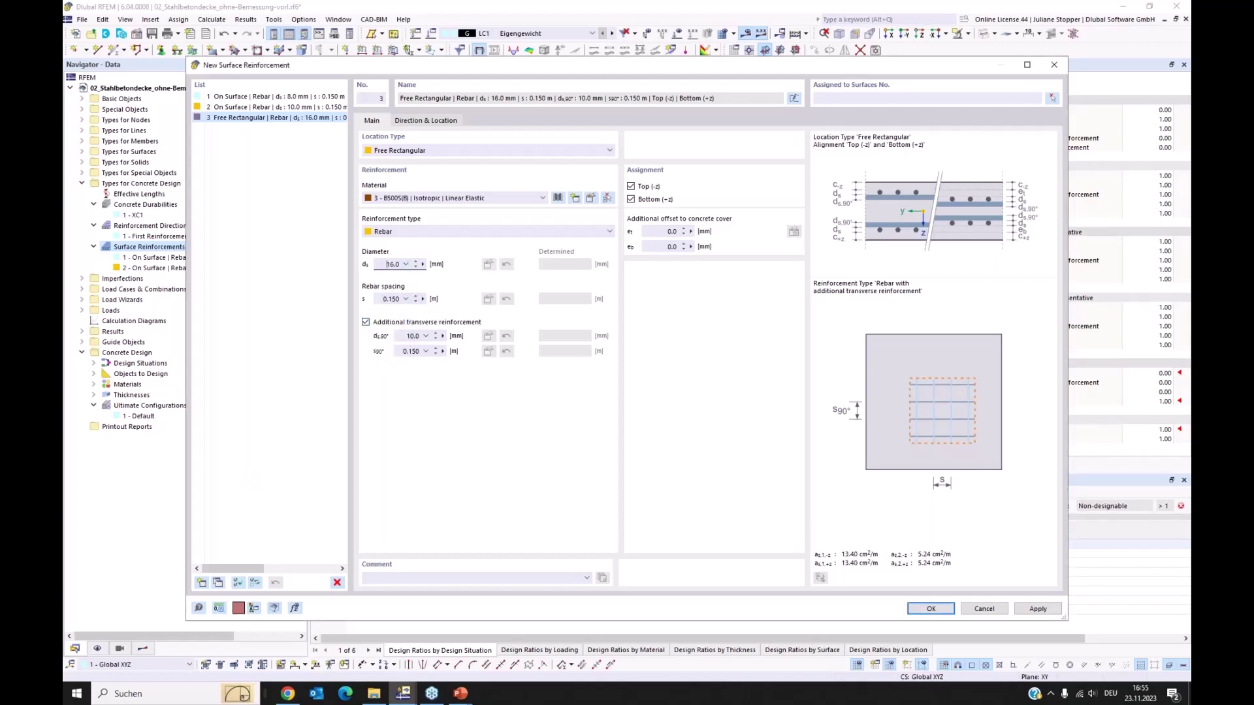
pyautogui.click(425, 336)
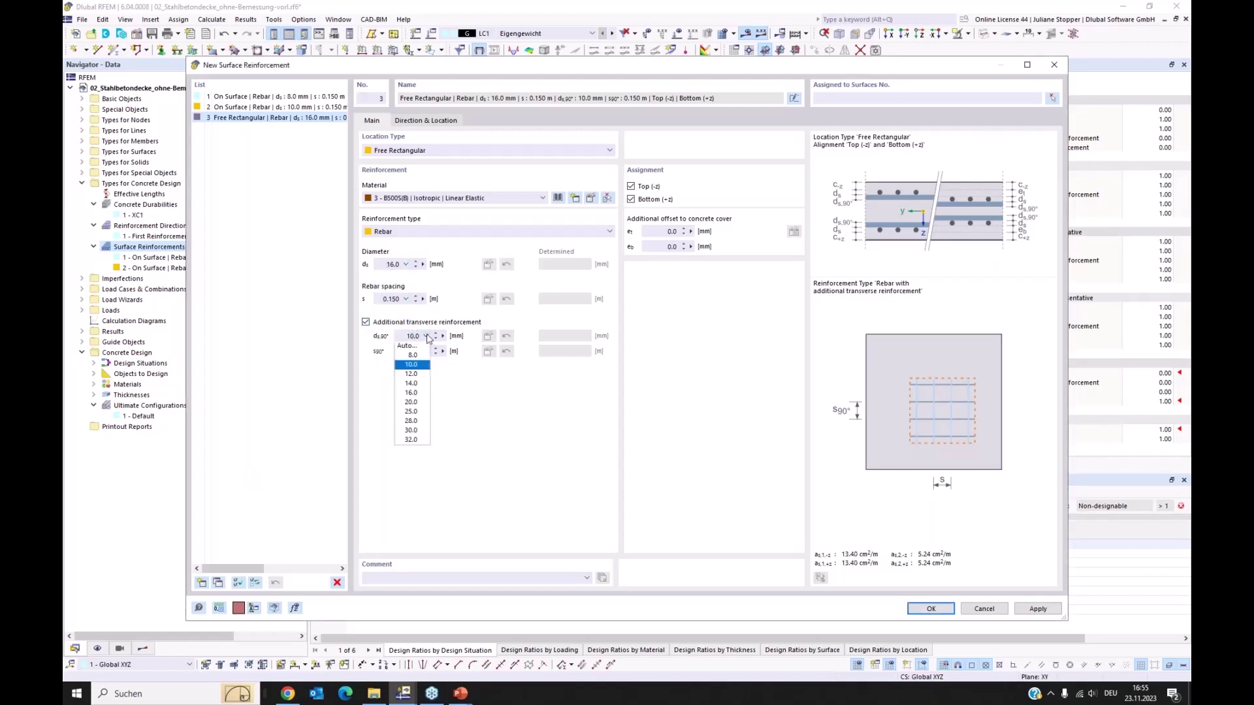
pyautogui.click(413, 399)
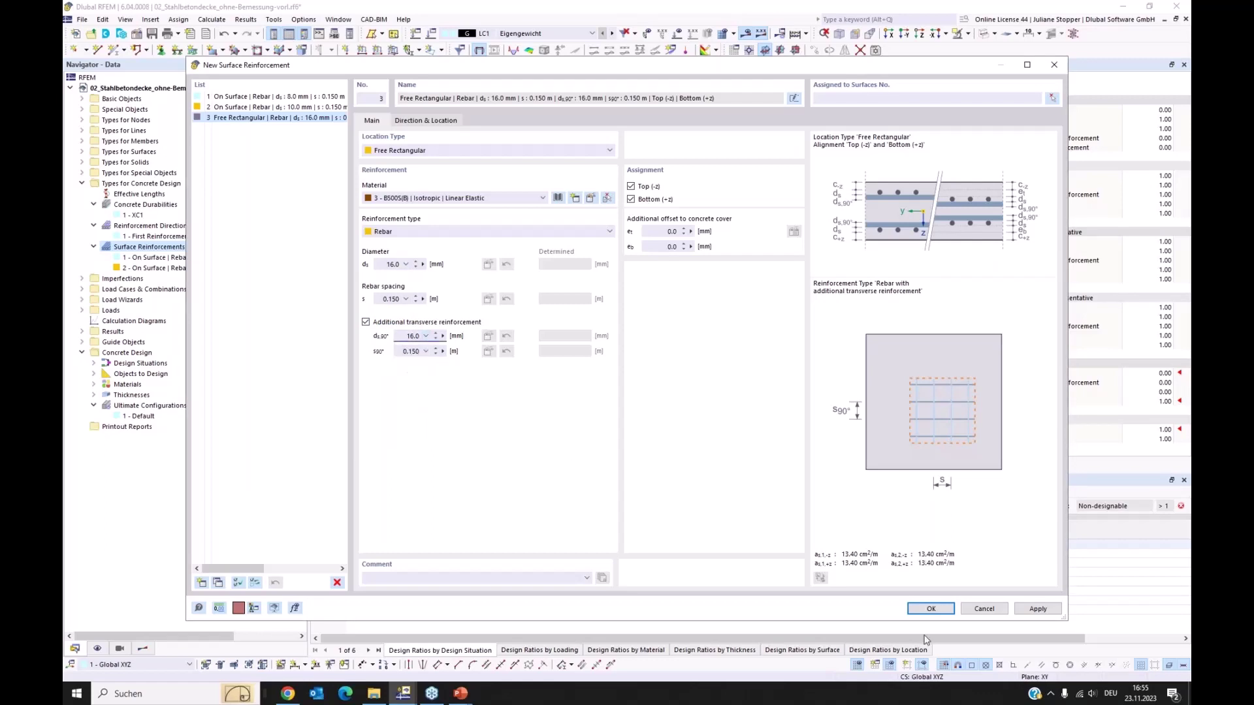
pyautogui.click(931, 608)
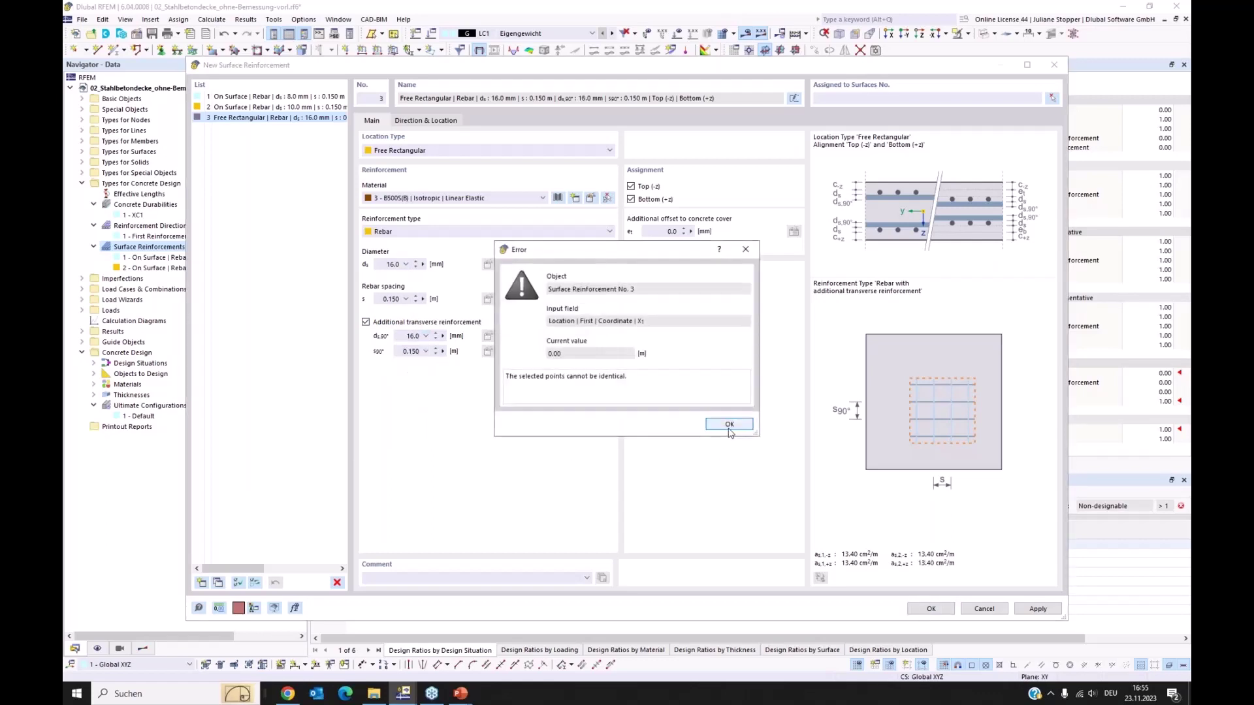
pyautogui.click(729, 425)
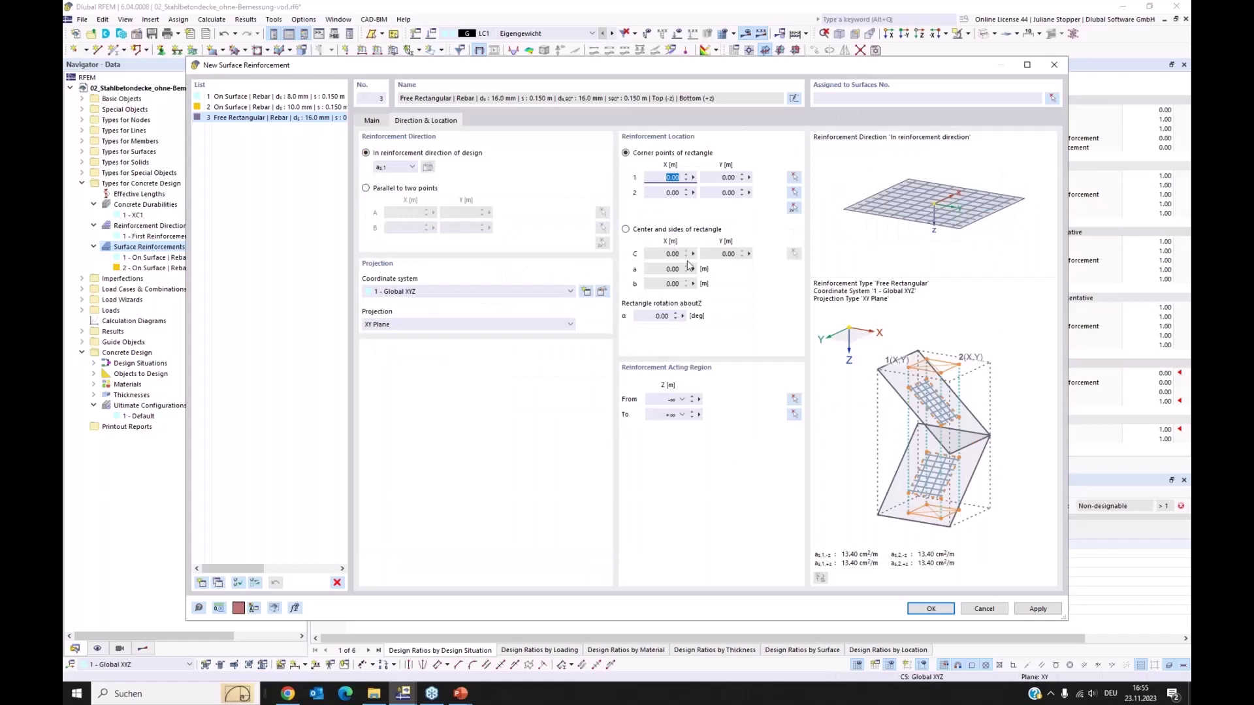
# Assign the reinforcement to surface 1 and locate it by center and sides, with column node 30 at X -7.60, Y 3.46 m as center
pyautogui.click(625, 230)
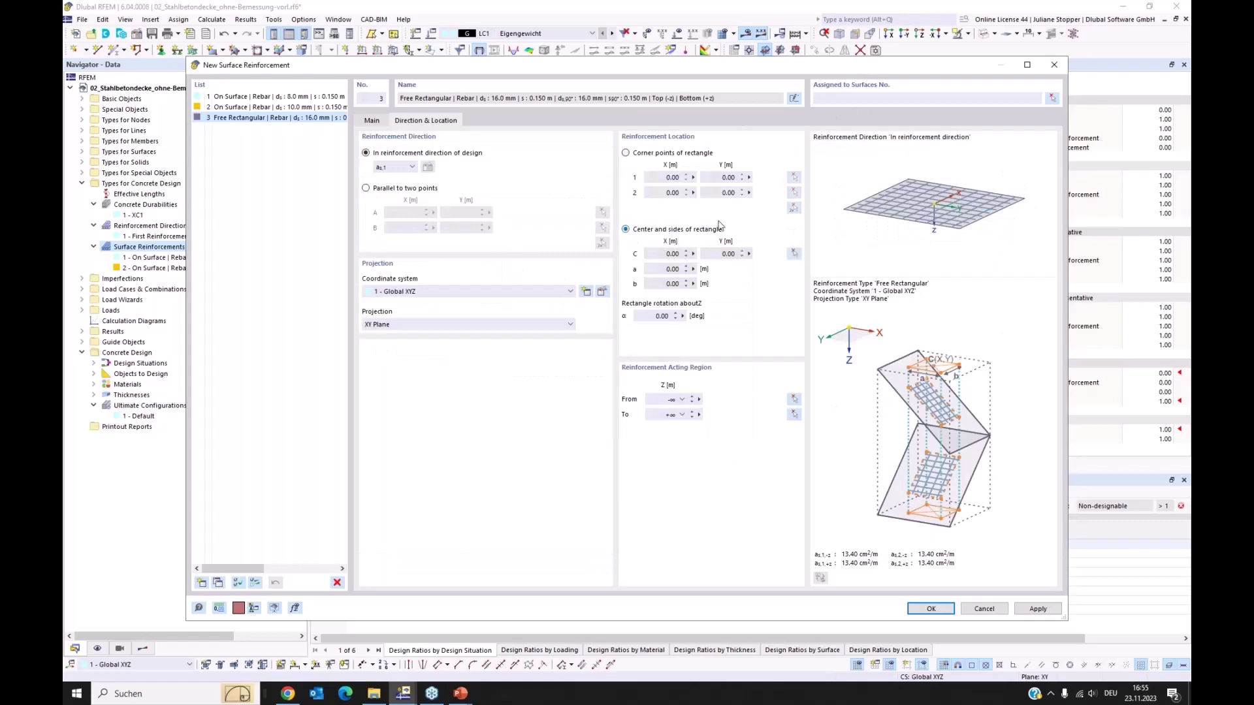
pyautogui.click(848, 99)
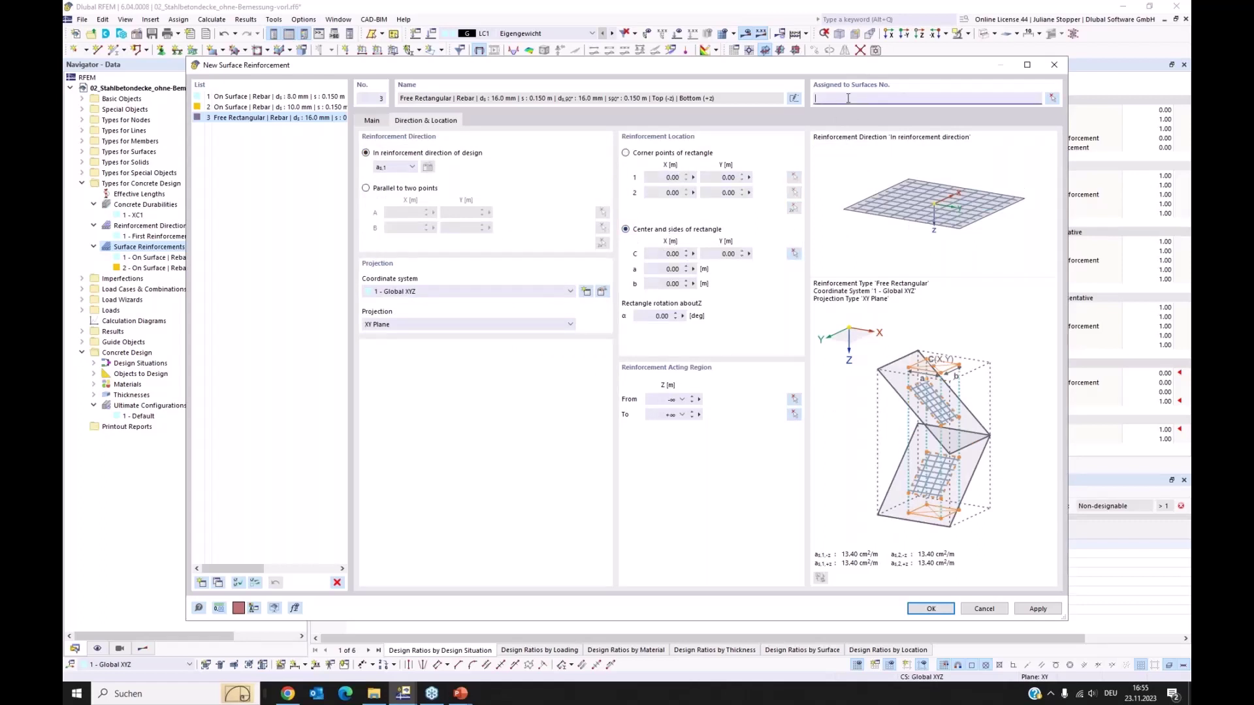
pyautogui.click(794, 254)
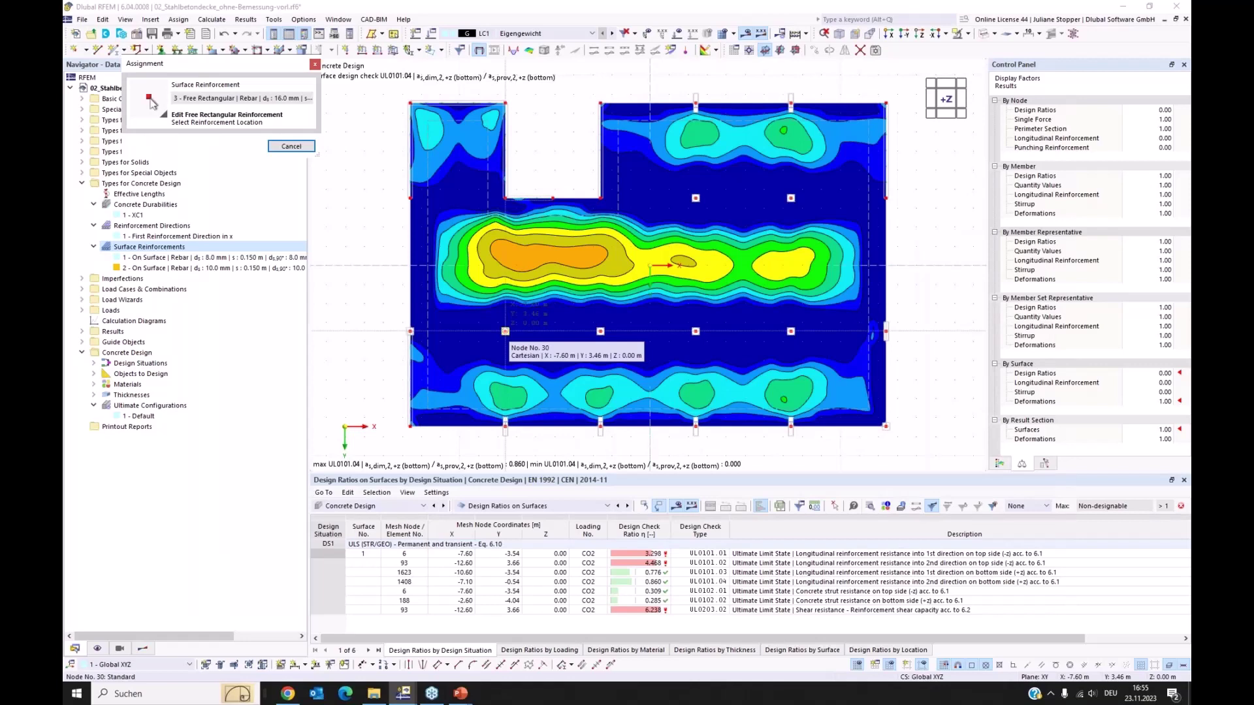
pyautogui.click(506, 331)
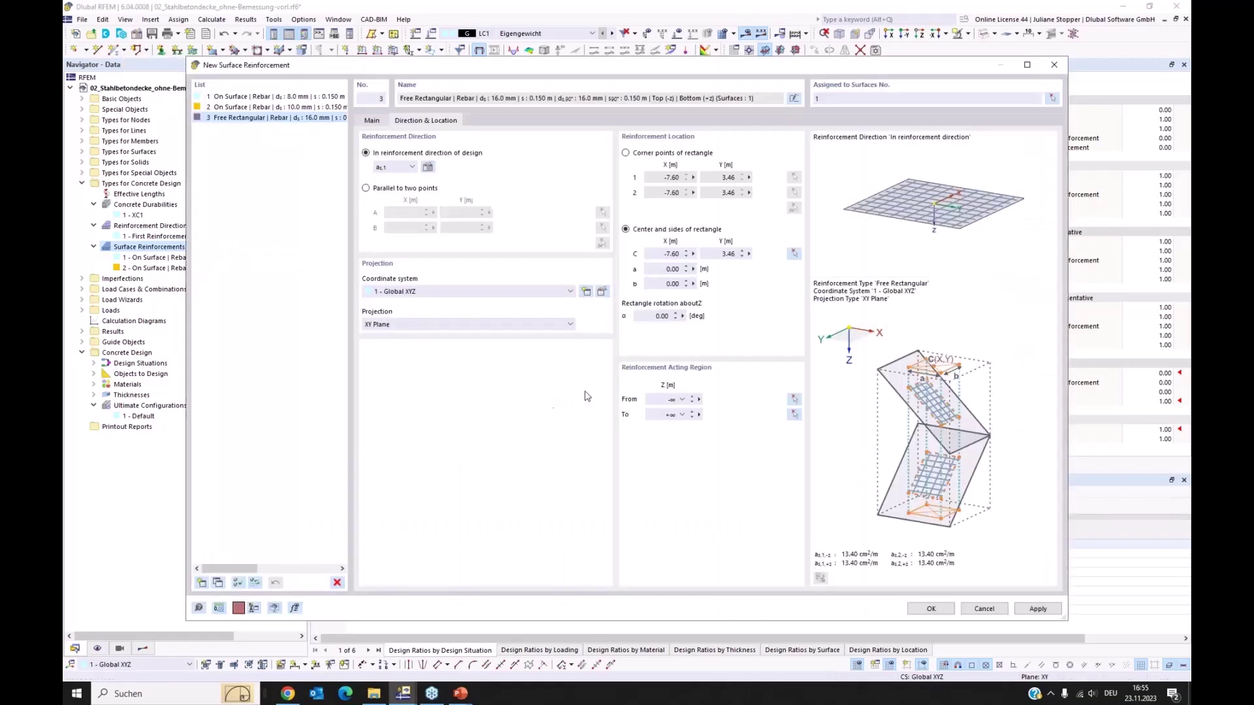
# Set the reinforcement rectangle's sides a and b to 2.00 m and create it, accepting deletion of the Concrete Design results
pyautogui.click(652, 270)
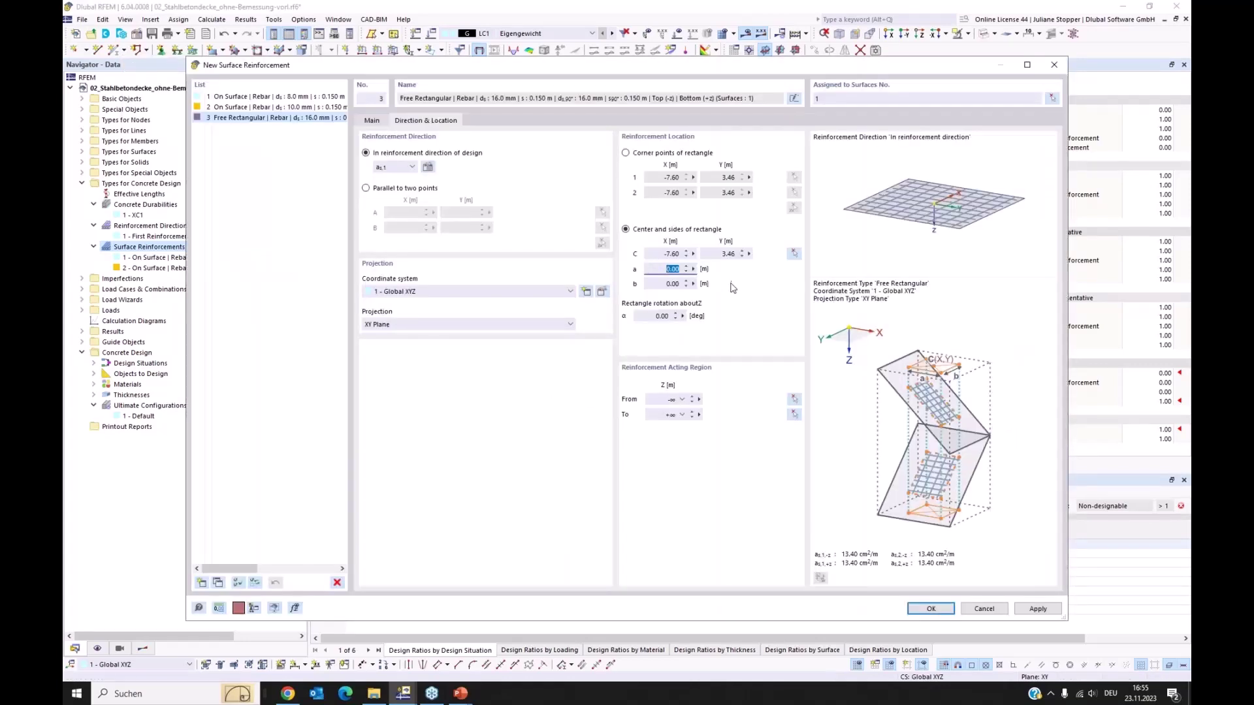
pyautogui.write('2')
pyautogui.press('Tab')
pyautogui.write('2')
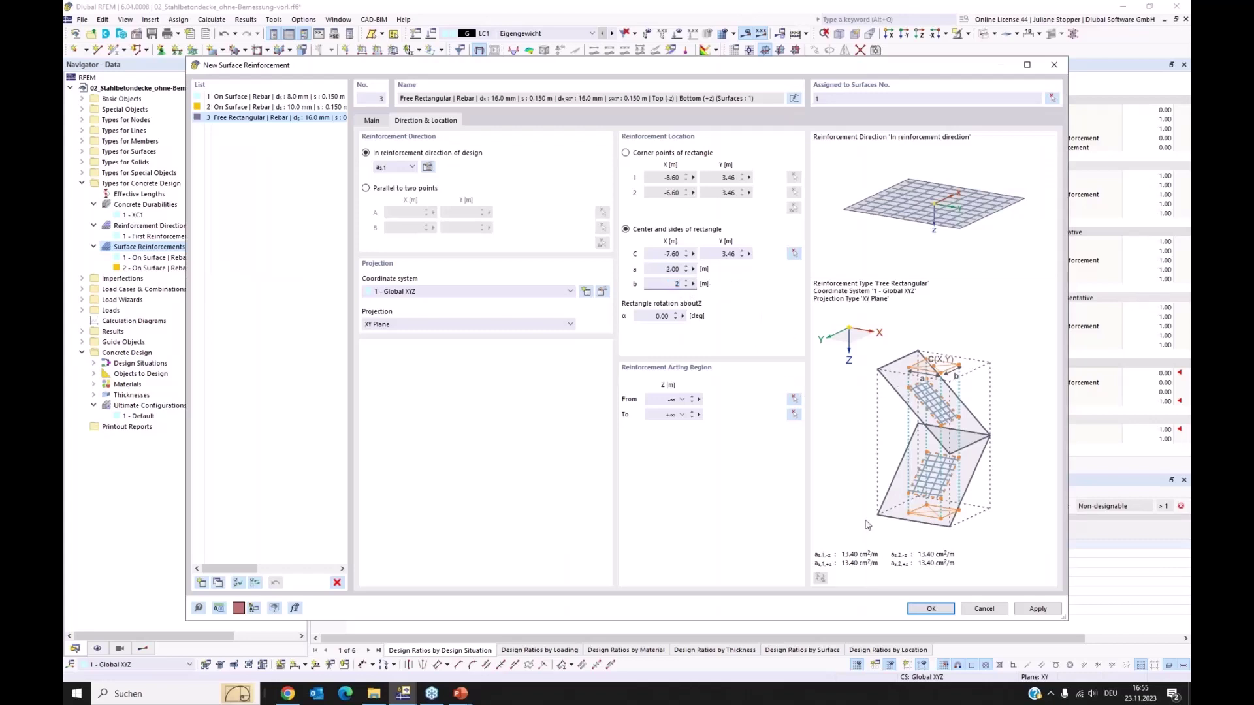
pyautogui.click(923, 610)
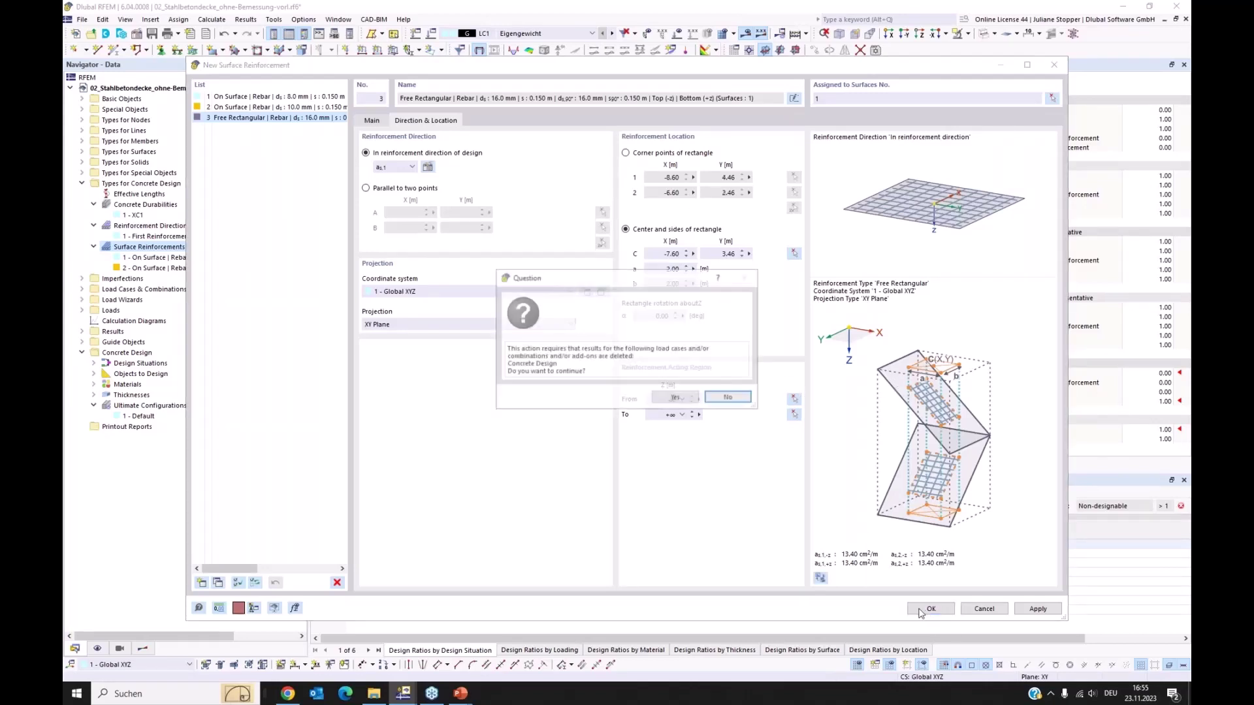
pyautogui.click(671, 398)
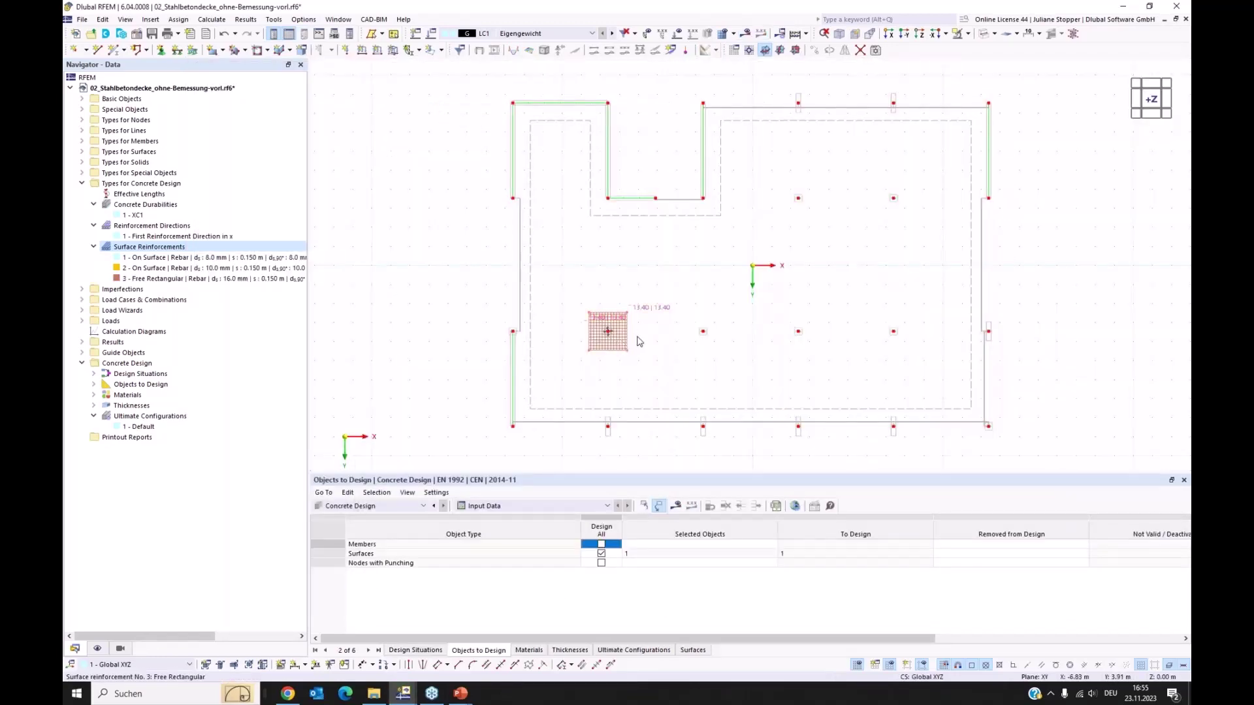
# Copy the rectangular reinforcement patch onto the other three interior columns in the same row, accepting deletion of the results and mesh
pyautogui.click(612, 348)
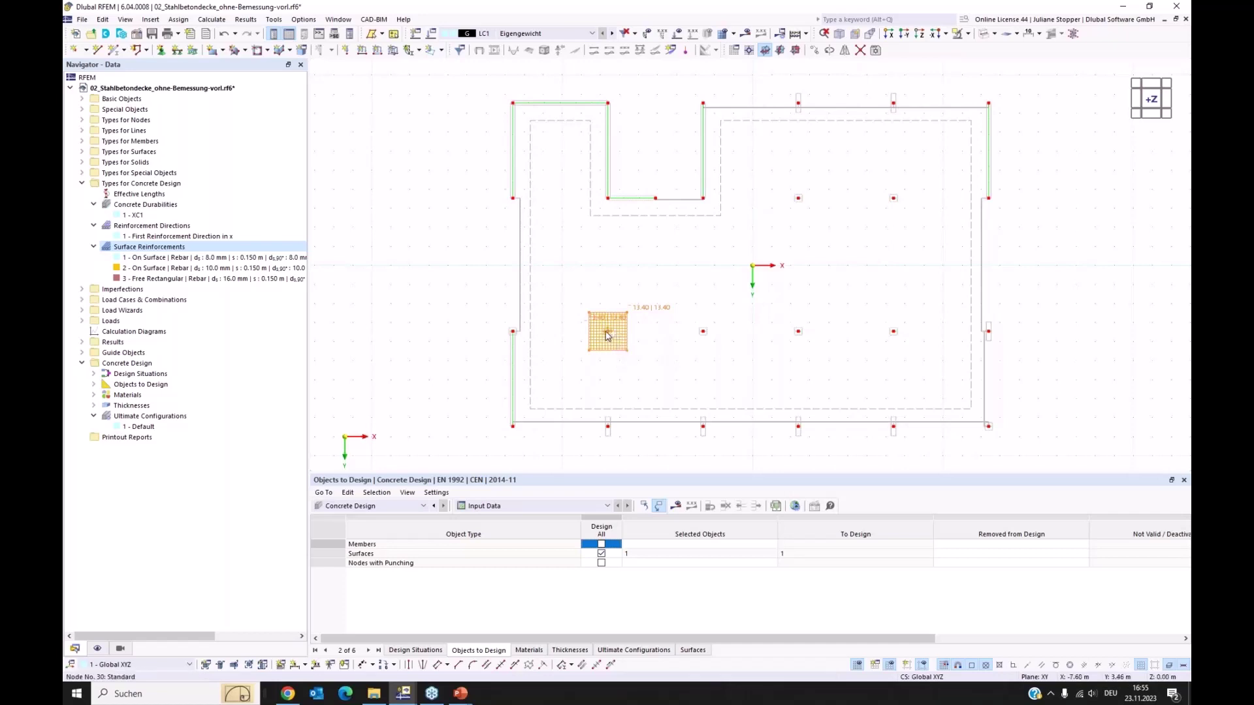
pyautogui.keyDown('ctrl'); pyautogui.moveTo(607, 335); pyautogui.dragTo(703, 334); pyautogui.keyUp('ctrl')
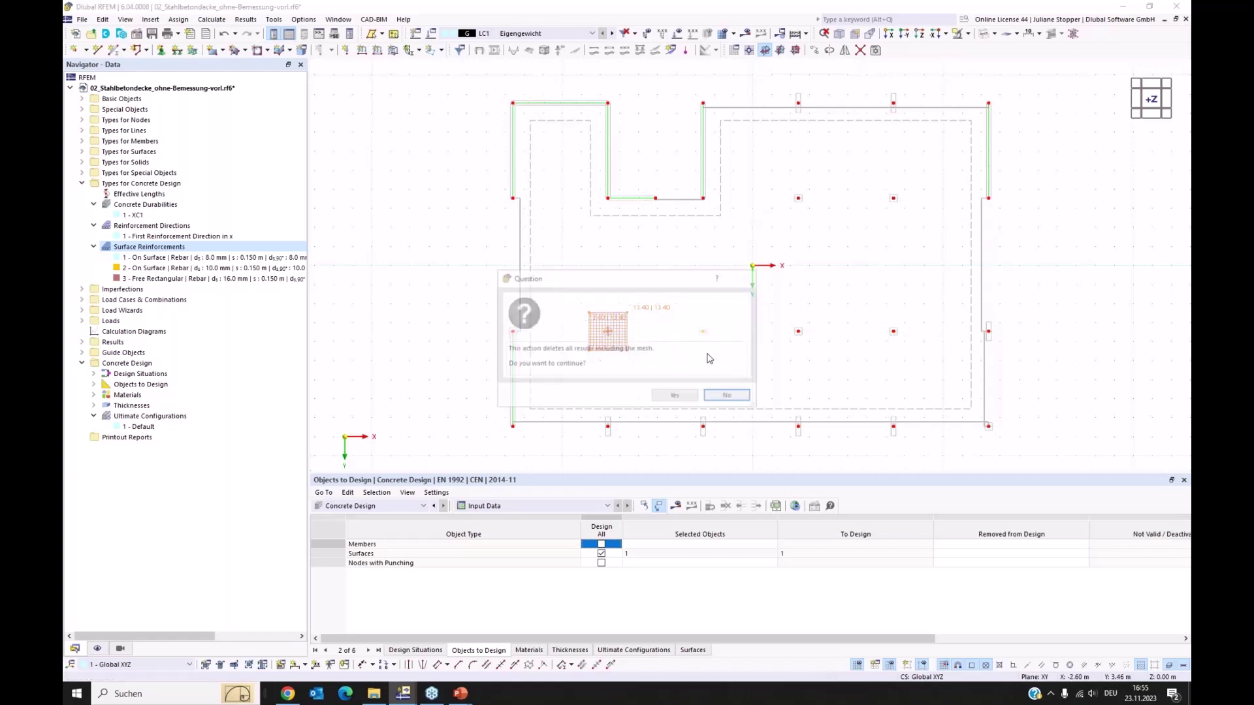
pyautogui.click(674, 394)
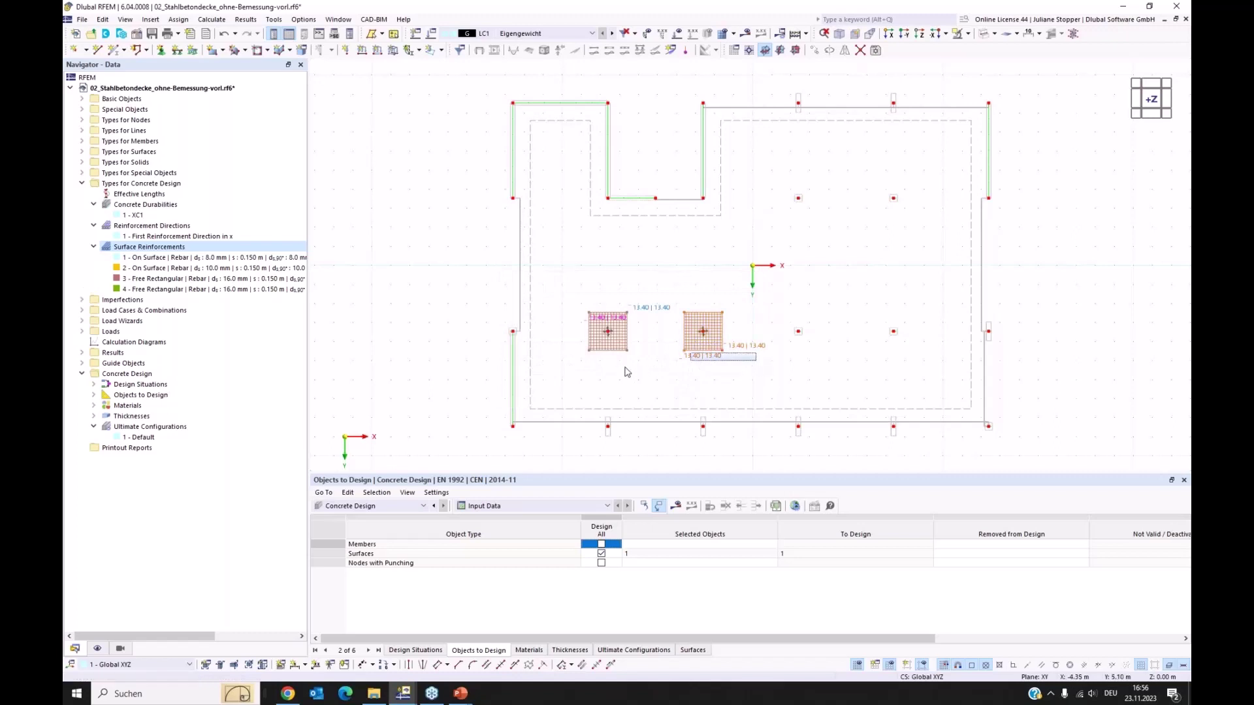
pyautogui.keyDown('ctrl'); pyautogui.moveTo(705, 346); pyautogui.dragTo(897, 341); pyautogui.keyUp('ctrl')
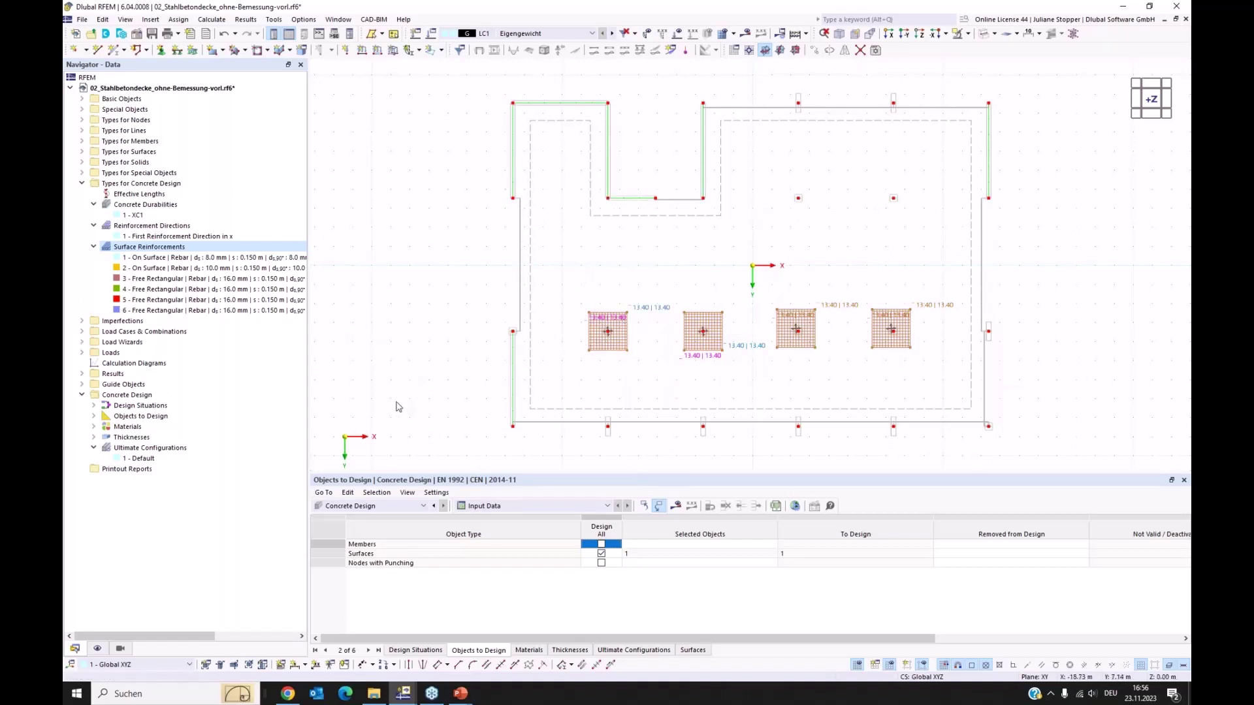
# Recalculate the concrete design and display the surface design check UL0101.01 for the top reinforcement in the first direction
pyautogui.click(677, 506)
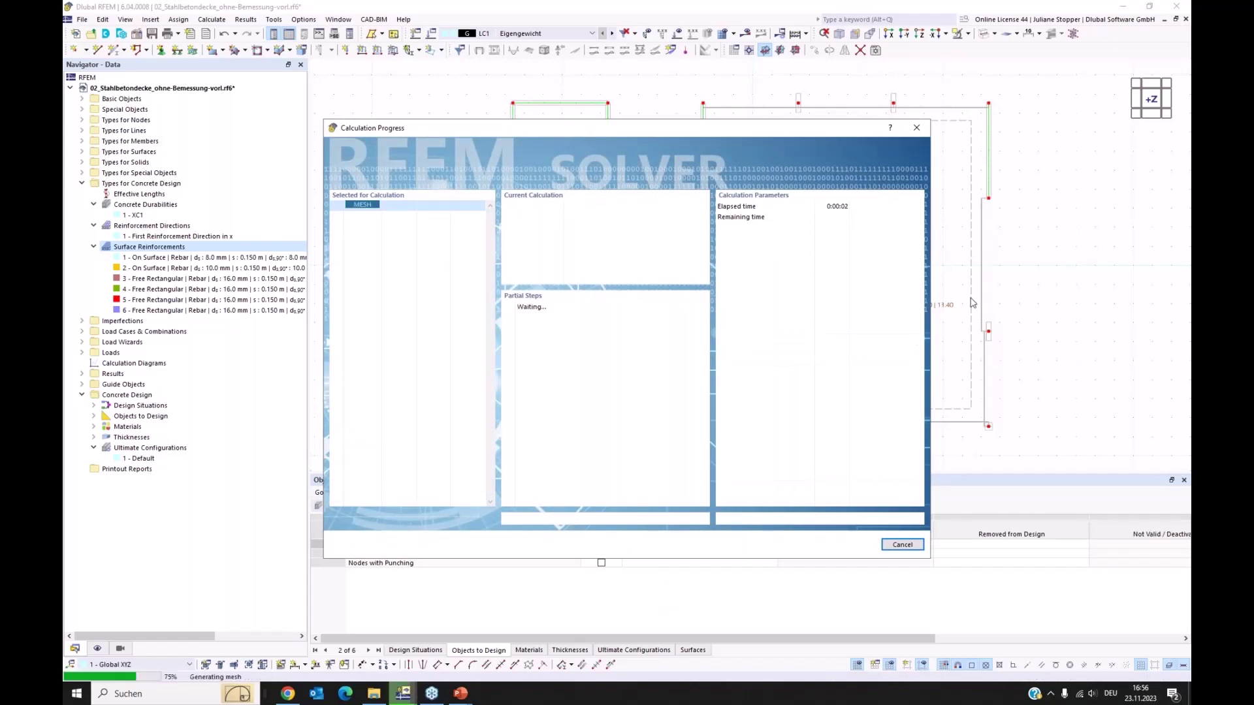
pyautogui.moveTo(793, 136); pyautogui.dragTo(680, 173)
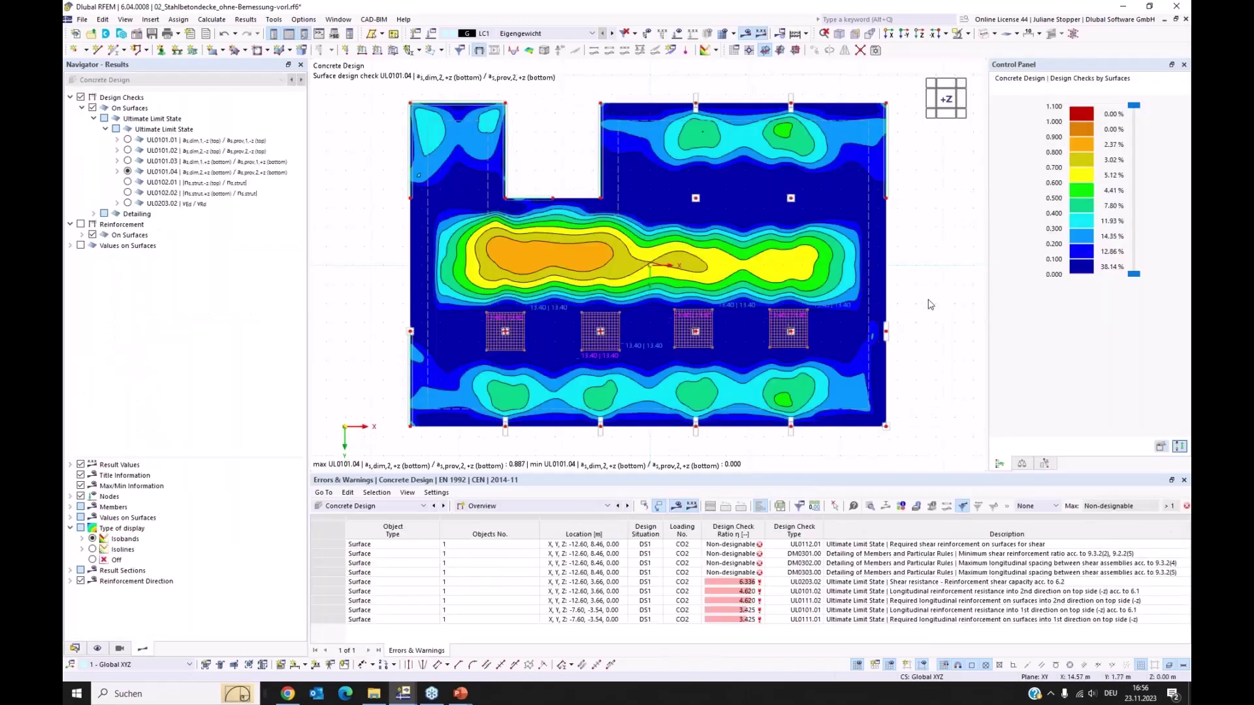
pyautogui.click(128, 172)
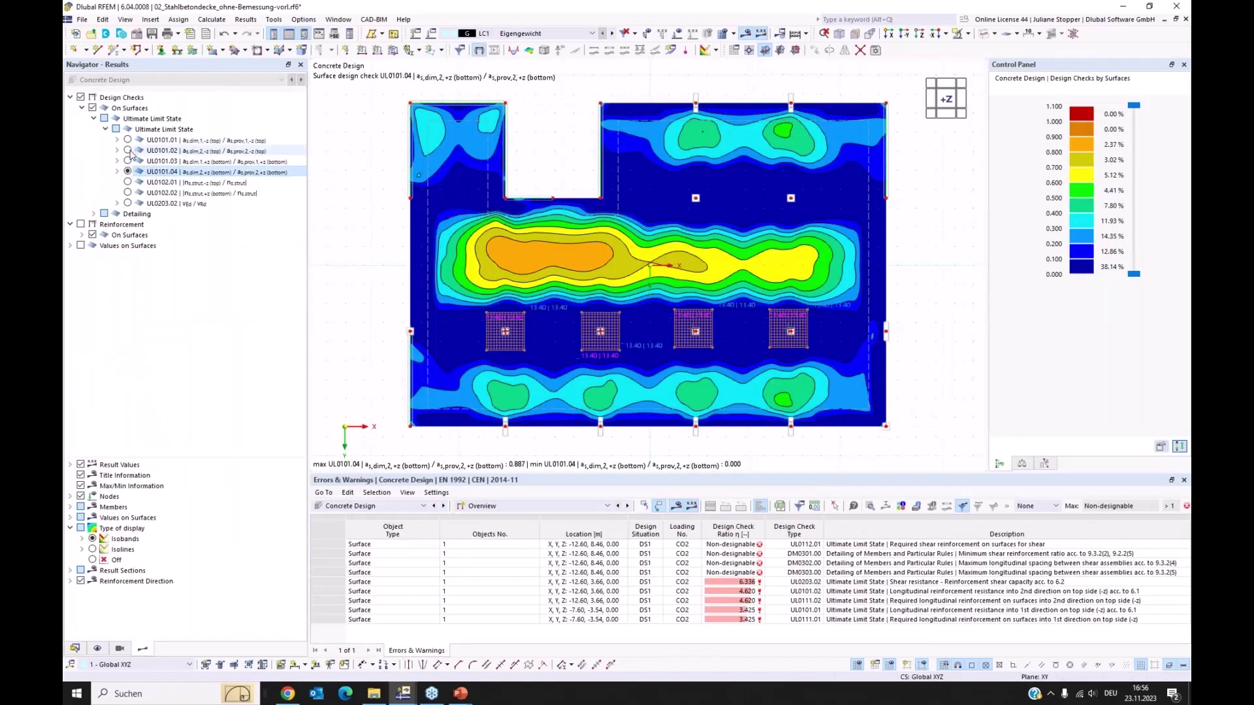
pyautogui.click(127, 151)
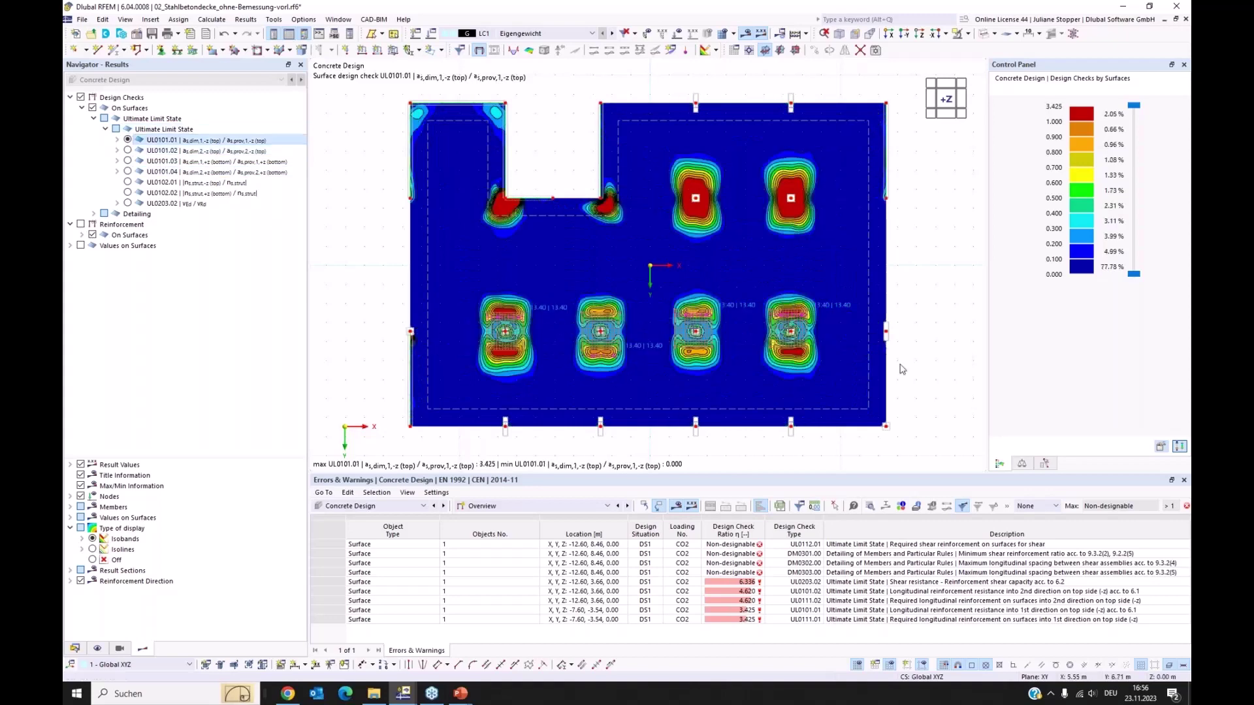
# Hide the types for concrete design in the model display and list the surface design ratios by design situation
pyautogui.click(97, 648)
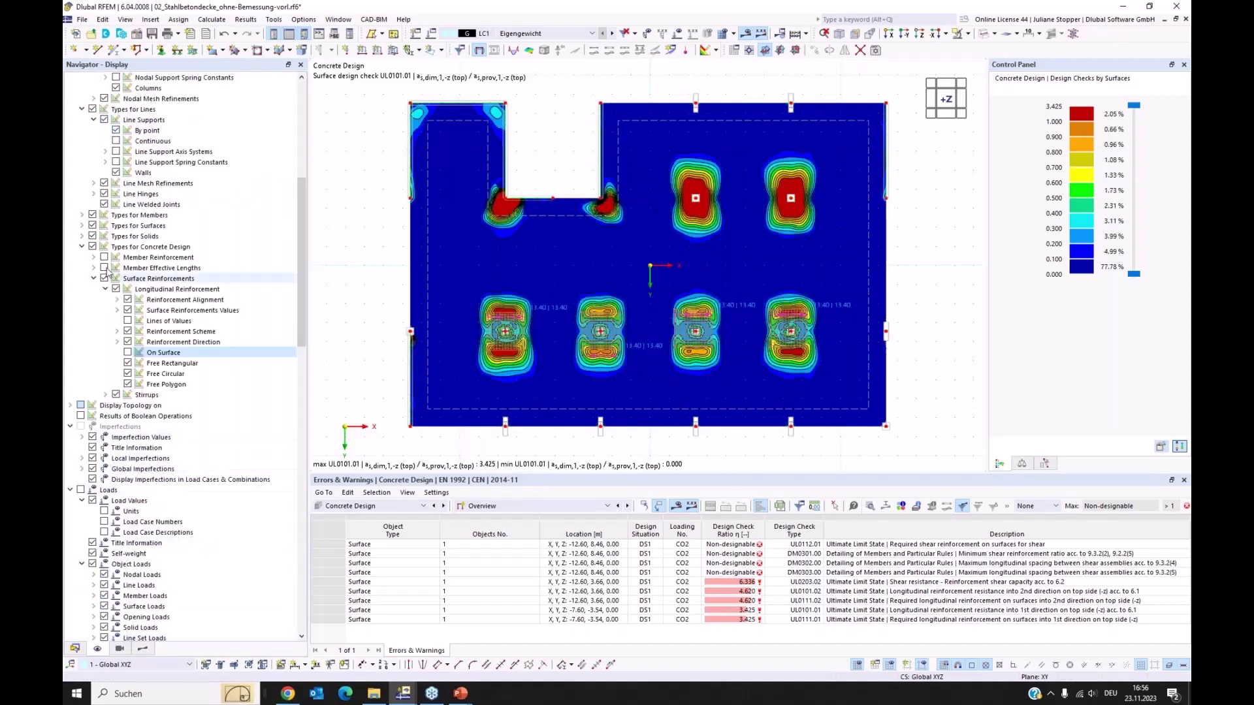
pyautogui.click(92, 247)
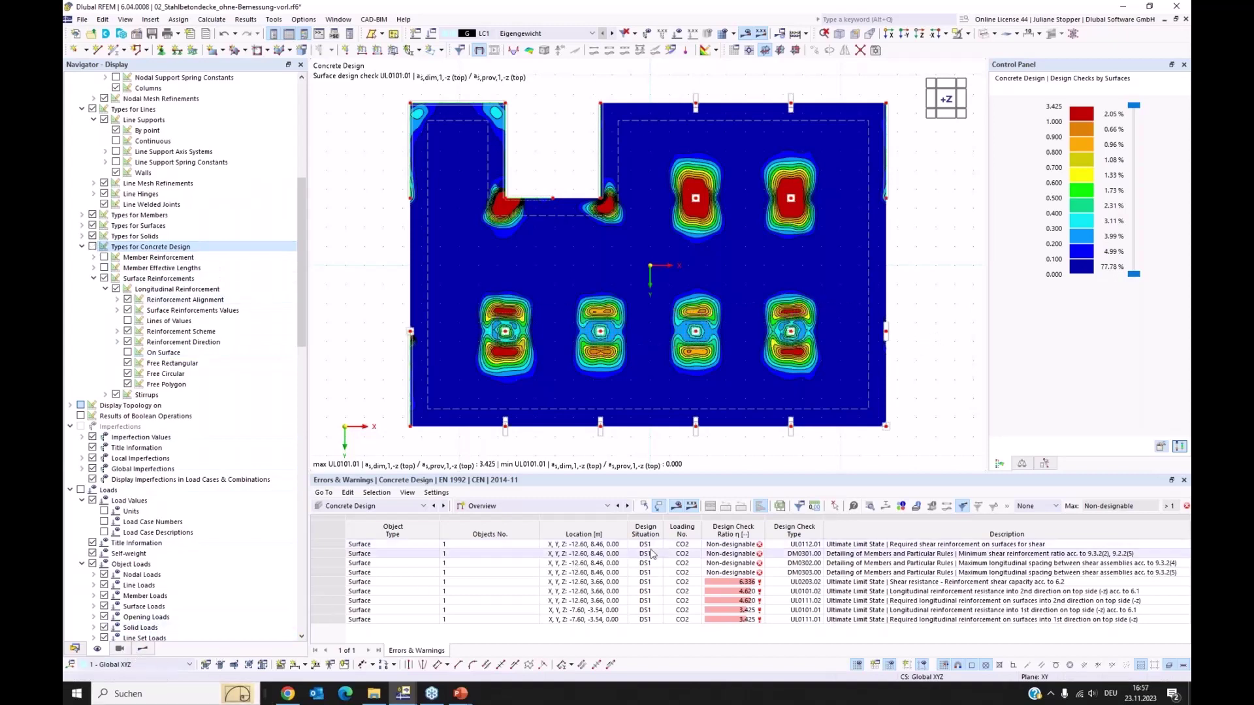
pyautogui.click(566, 513)
pyautogui.click(496, 535)
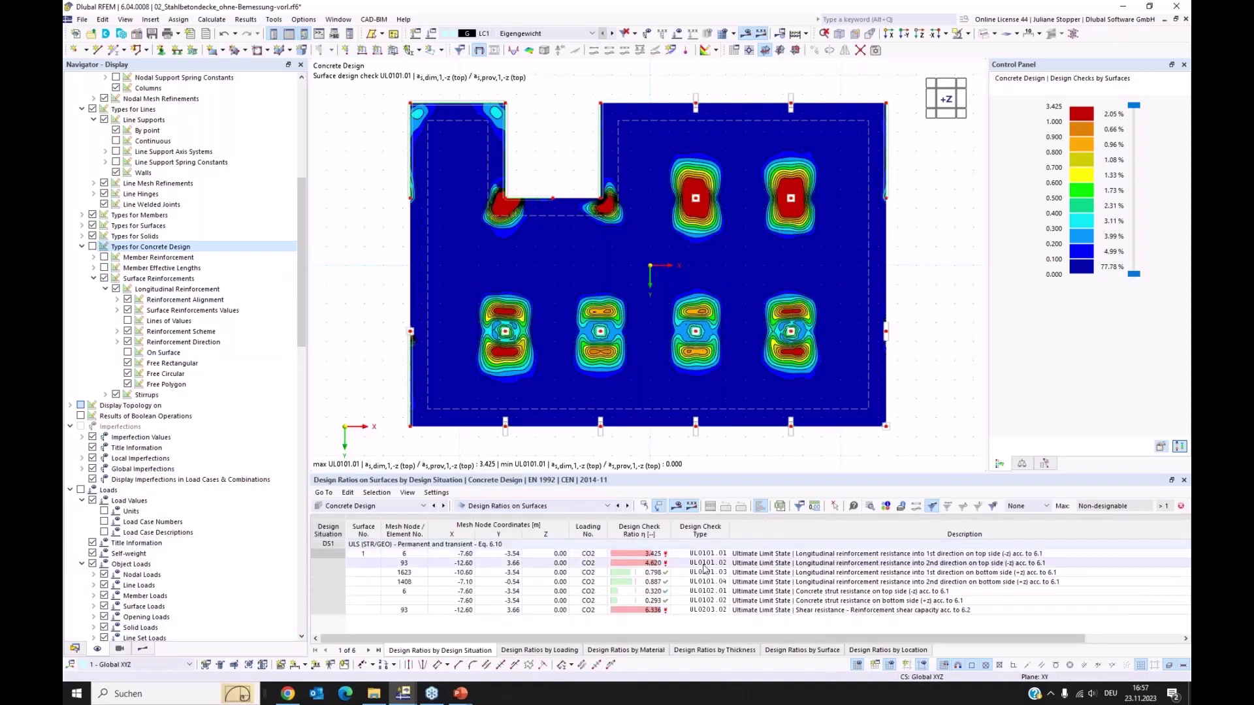
# Replace the design checks with the not covered longitudinal reinforcement and examine the top layer in the first and second directions
pyautogui.click(142, 648)
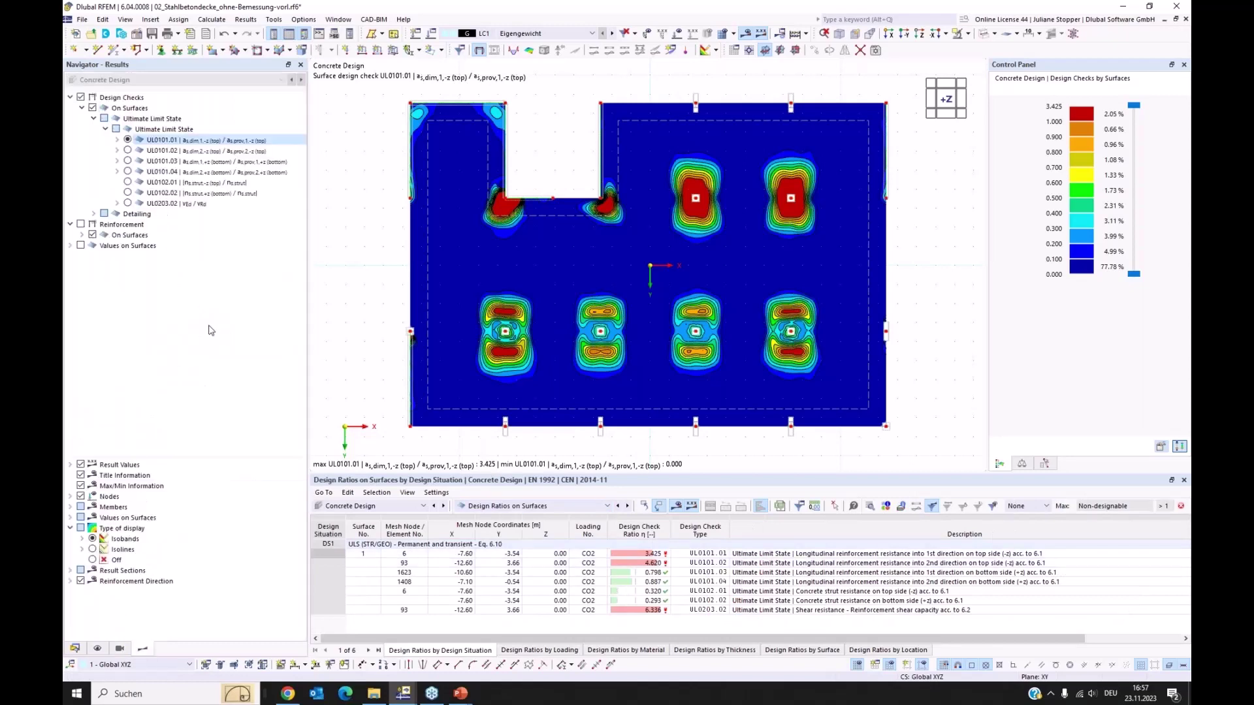
pyautogui.click(80, 98)
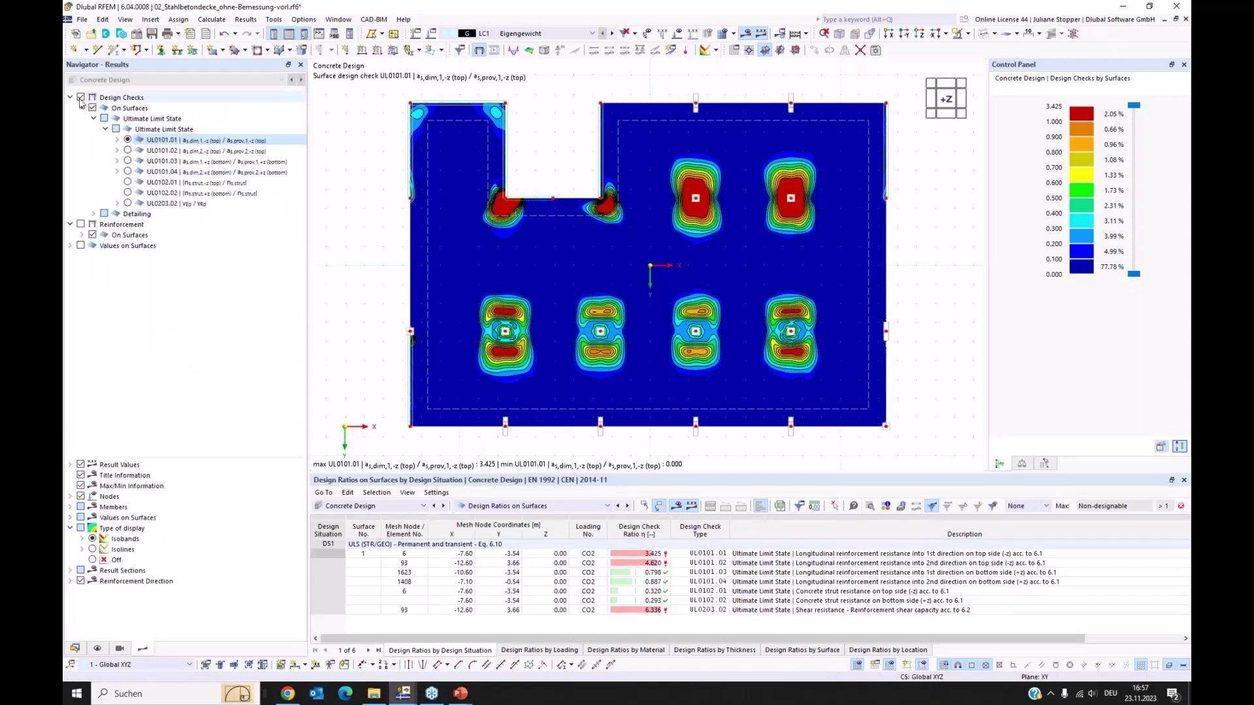
pyautogui.click(80, 224)
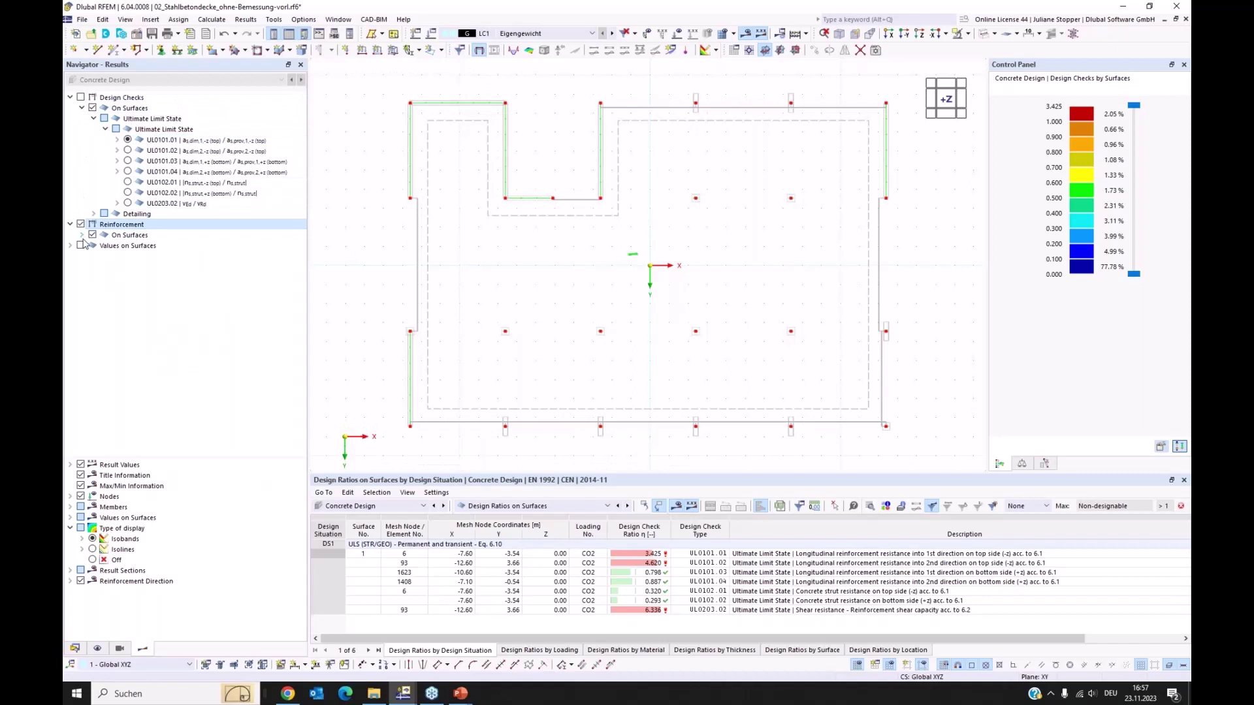
pyautogui.click(82, 236)
pyautogui.click(93, 246)
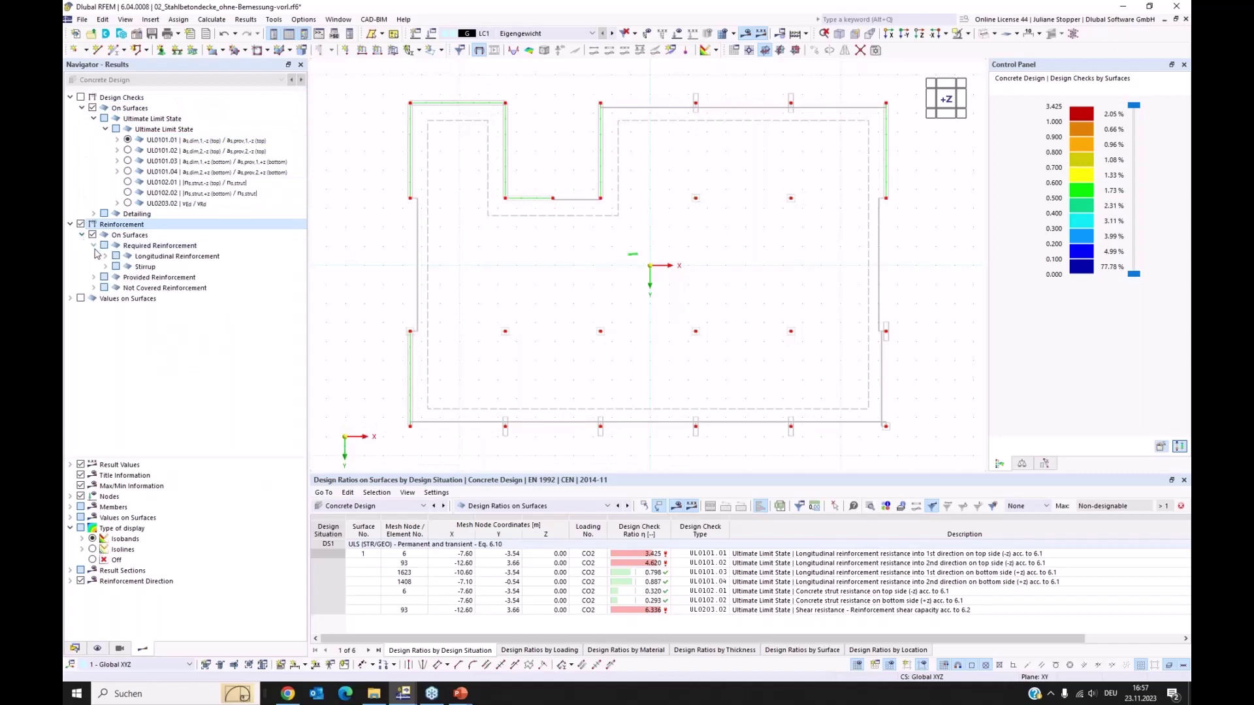
pyautogui.click(94, 288)
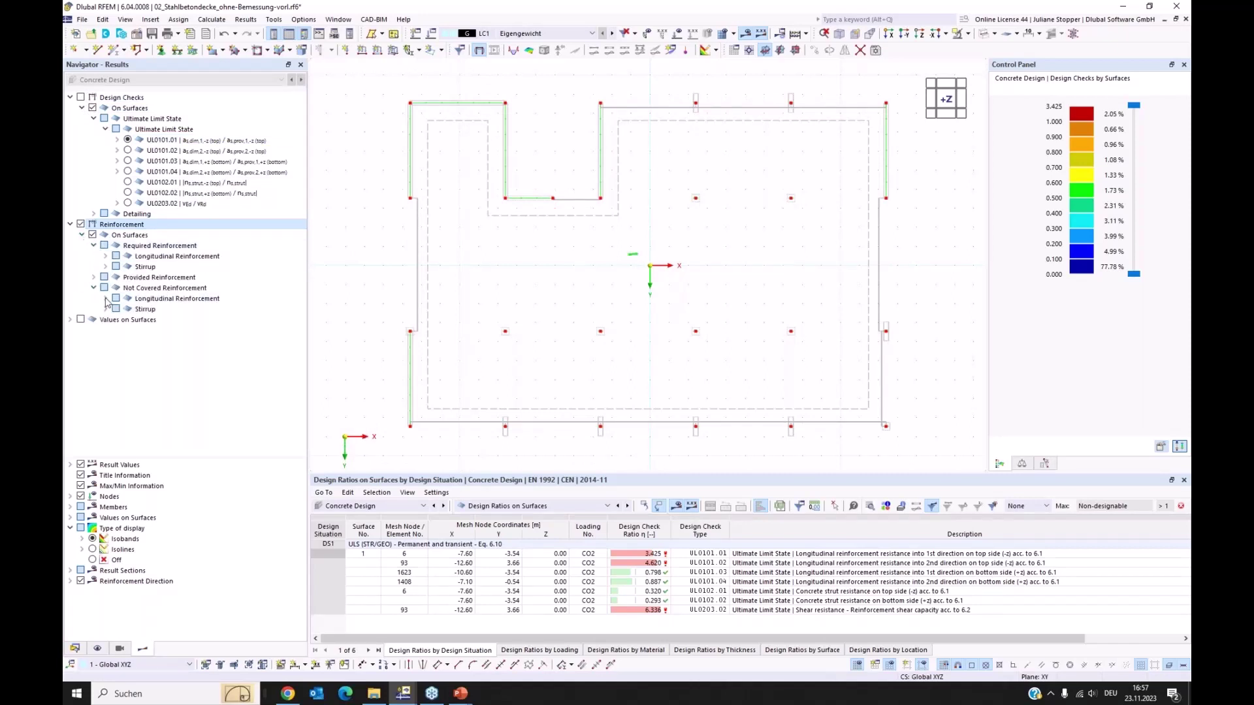
pyautogui.click(105, 299)
pyautogui.click(127, 310)
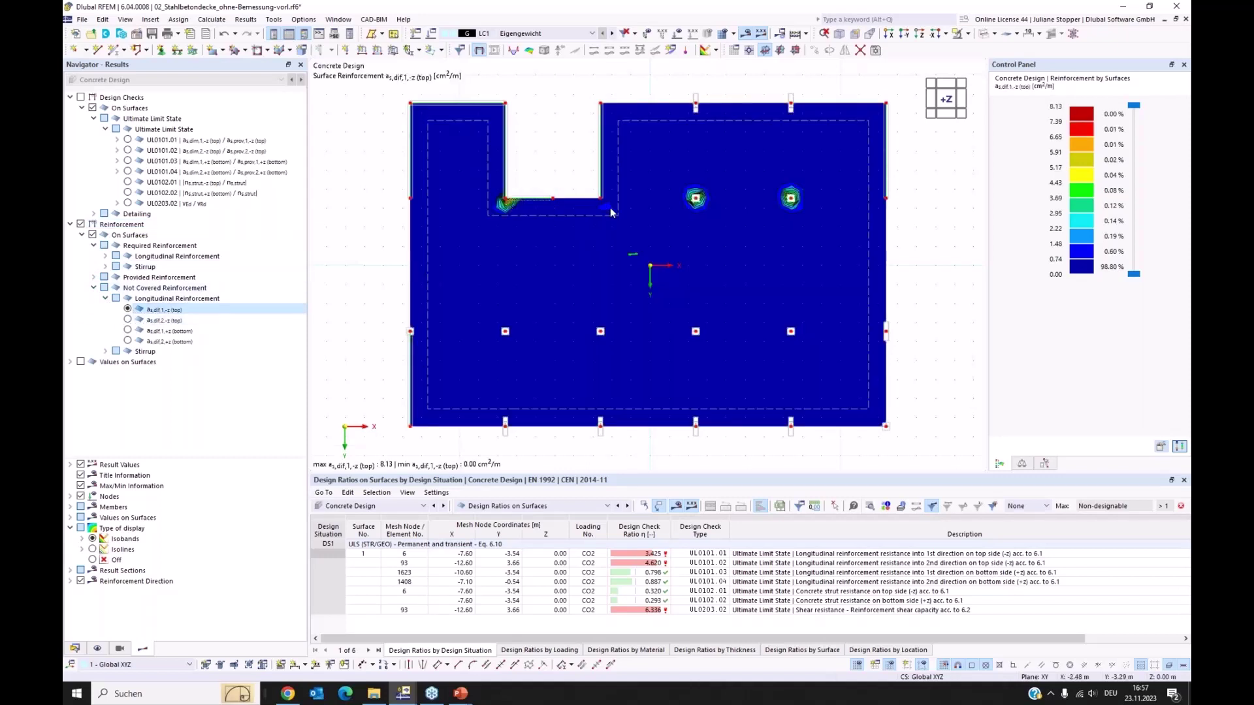
pyautogui.click(127, 320)
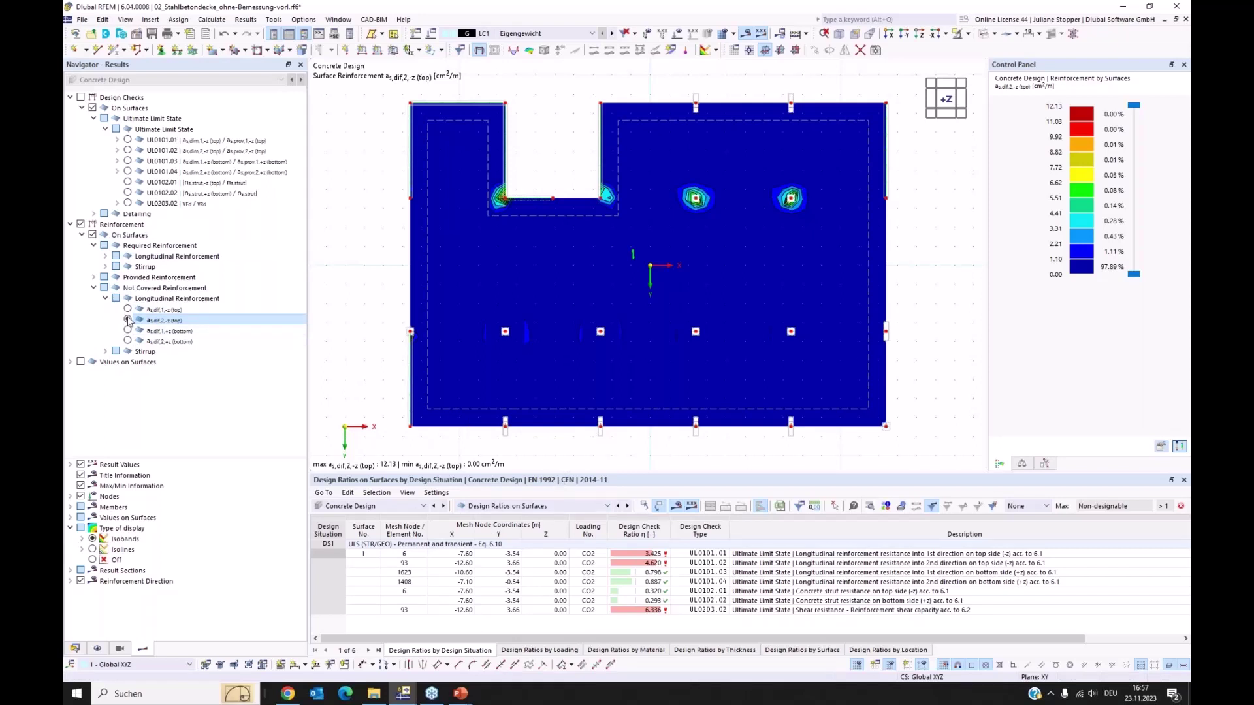
# Show design check UL0101.01 again without the reinforcement results and switch its display type to isolines
pyautogui.click(127, 139)
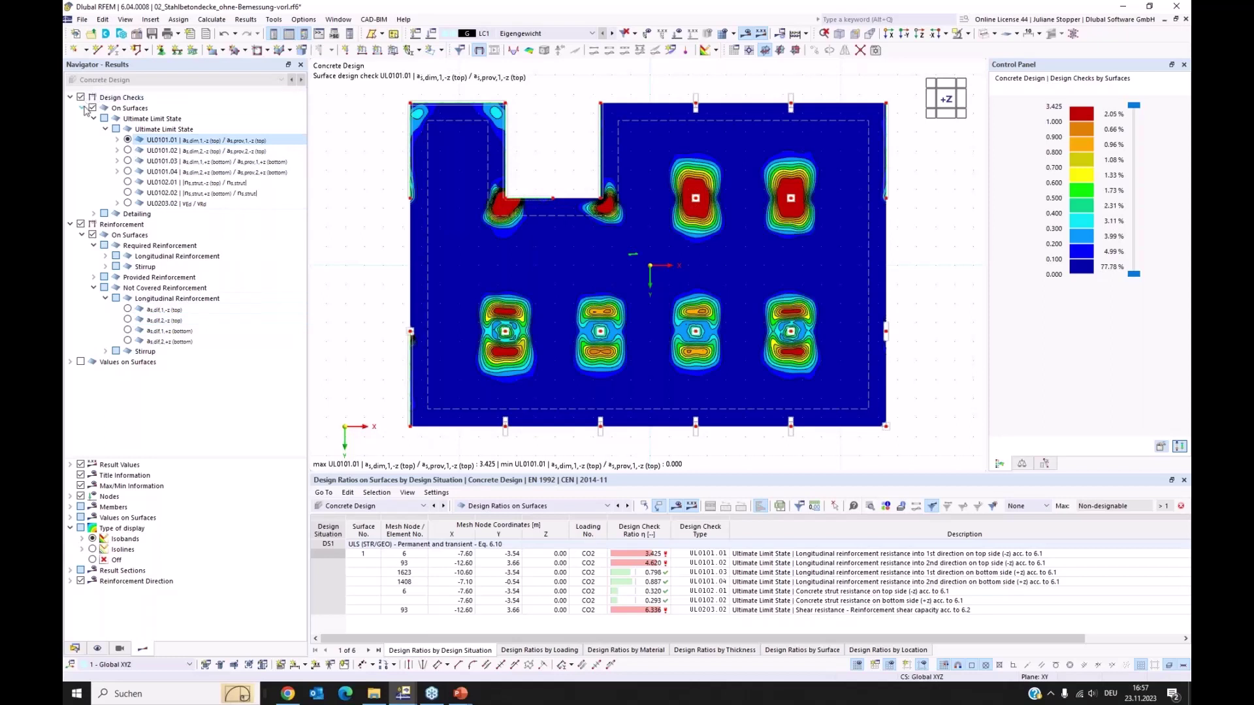
pyautogui.click(81, 225)
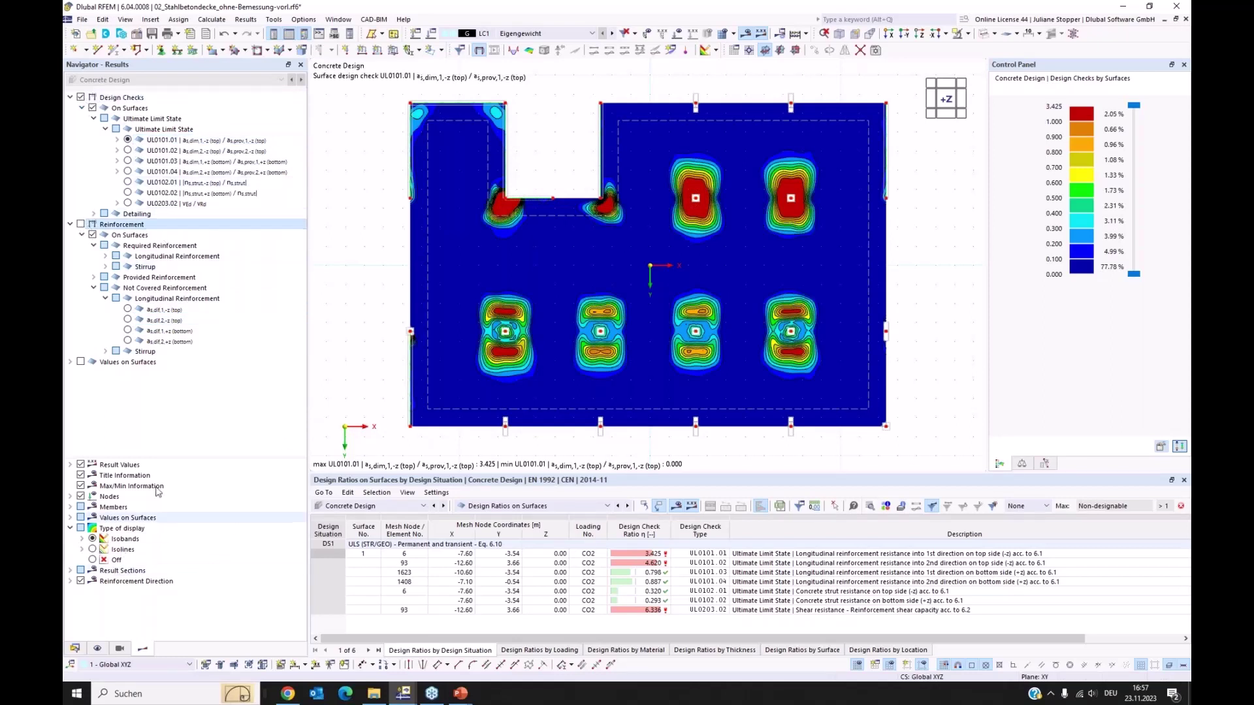
pyautogui.moveTo(156, 453); pyautogui.dragTo(156, 434)
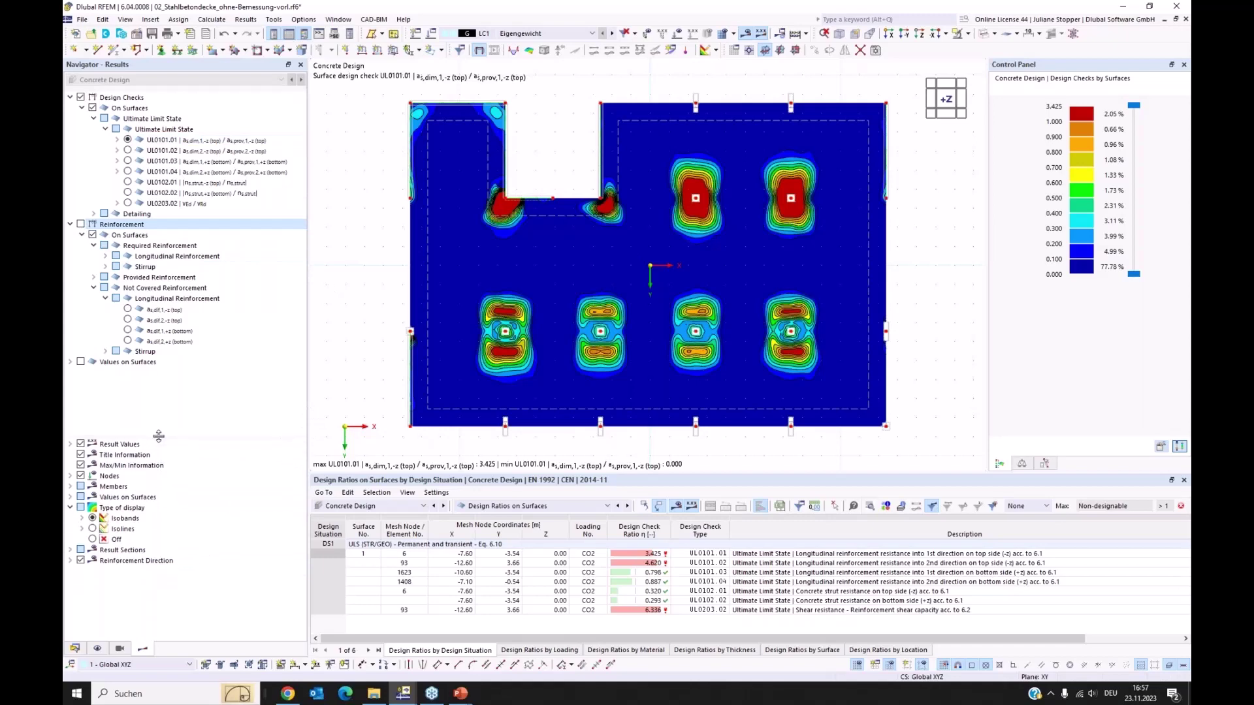
pyautogui.click(103, 531)
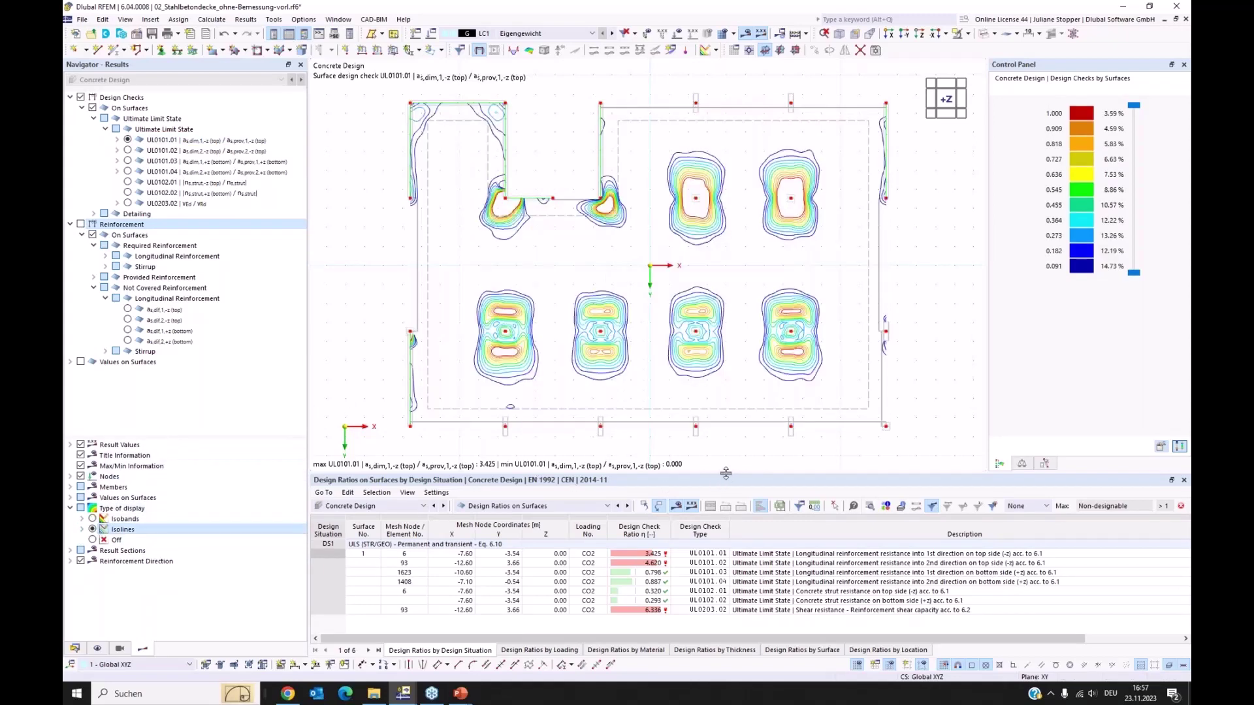
# Show the numerical values on the surfaces in the UL0101.01 isoline plot and adjust the height of the results table
pyautogui.moveTo(726, 473); pyautogui.dragTo(726, 482)
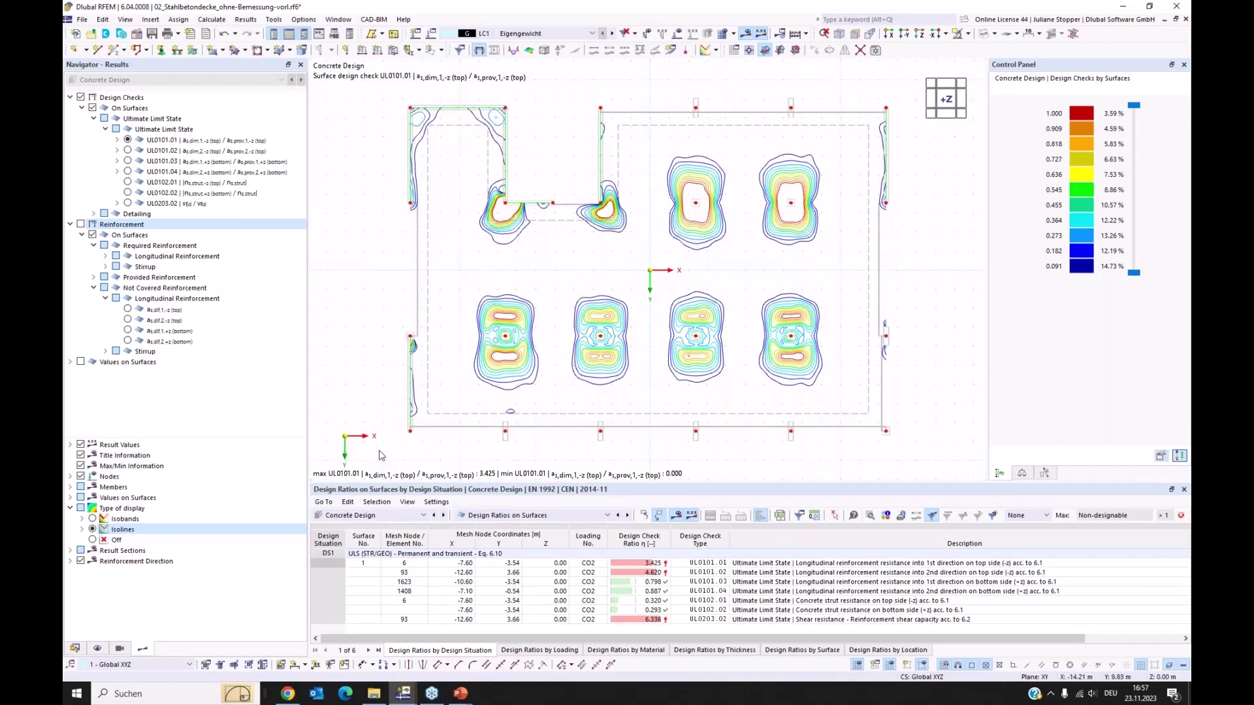
pyautogui.click(81, 361)
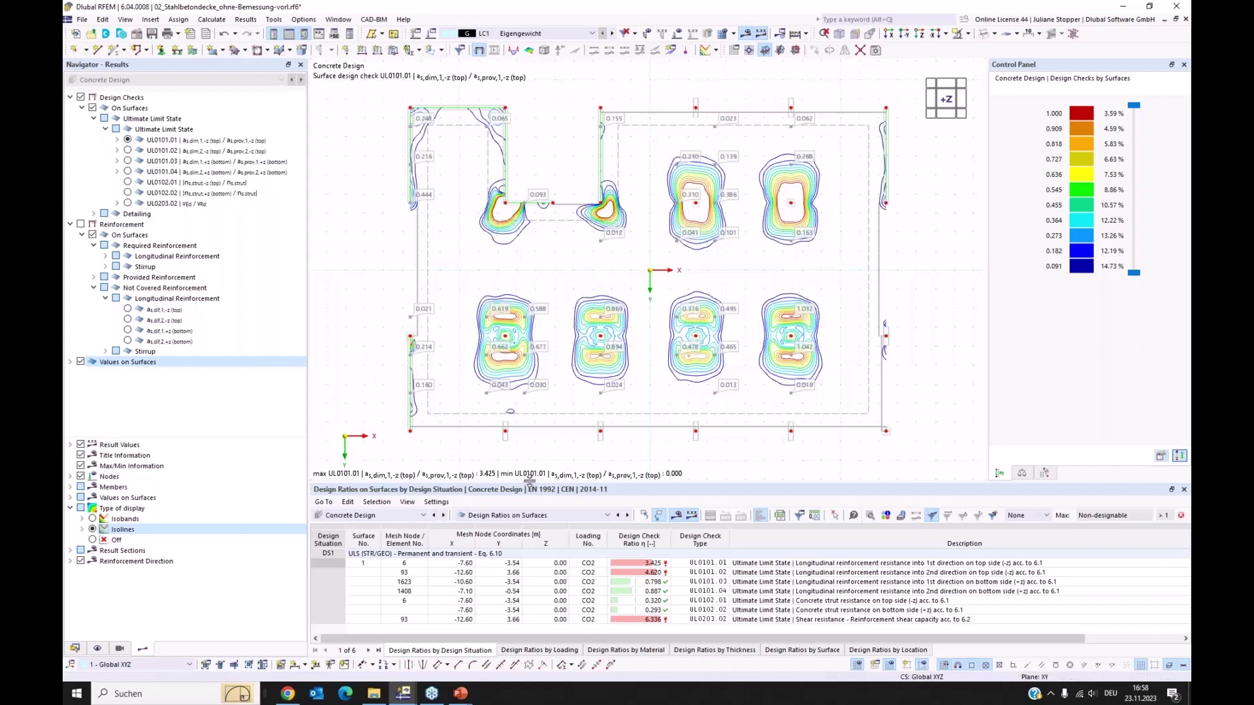
pyautogui.moveTo(529, 481); pyautogui.dragTo(530, 470)
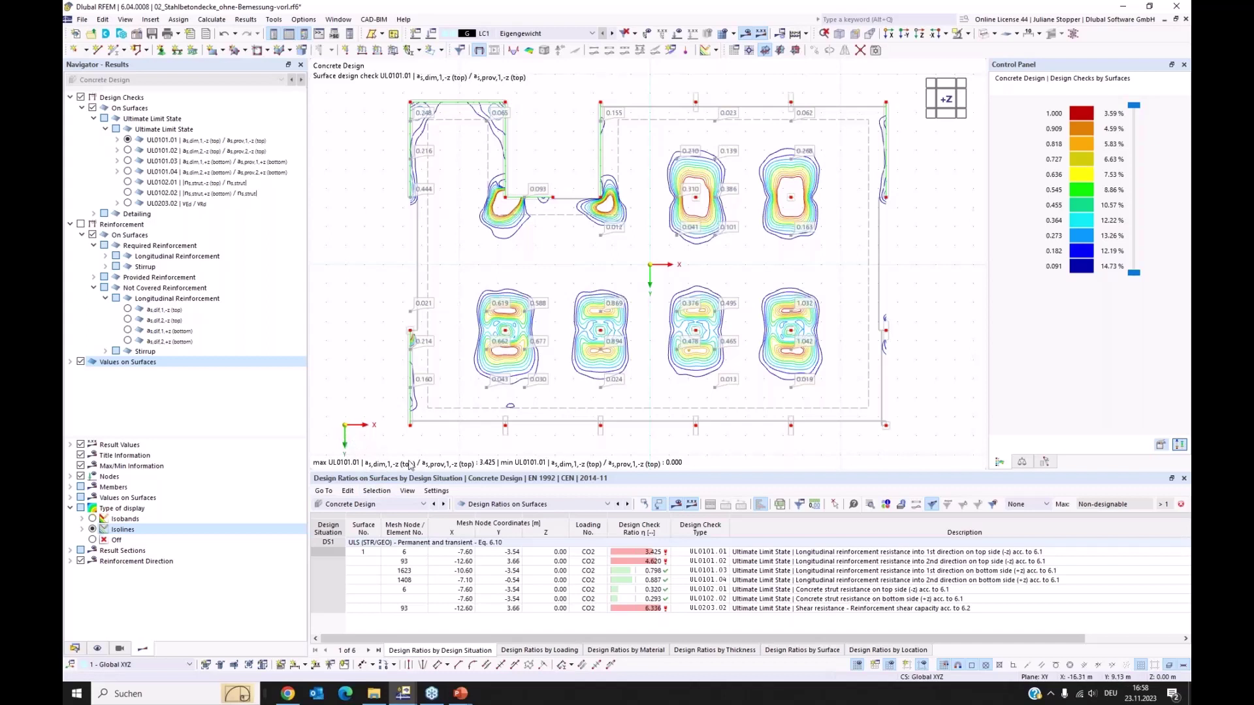
# Examine the design check details of the shear resistance check UL0203.02 for surface 1 and return to the isoline plot
pyautogui.click(705, 609)
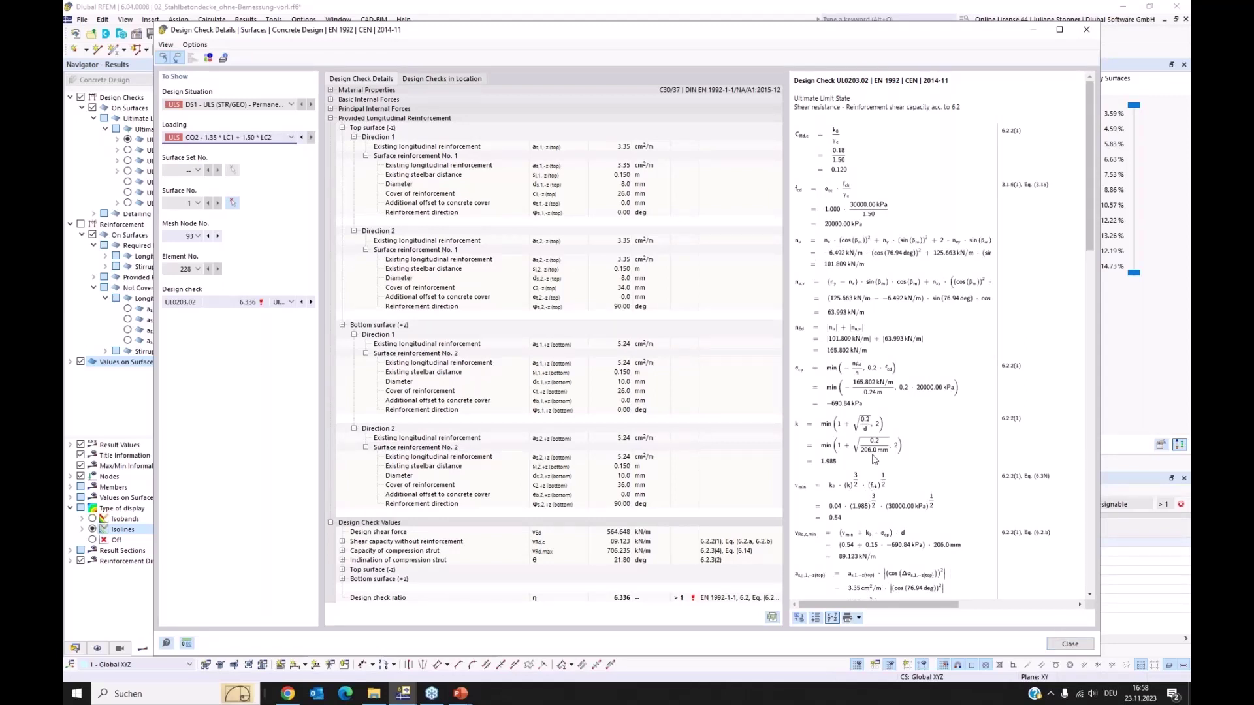
pyautogui.scroll(-3, 874, 459)
pyautogui.click(1065, 647)
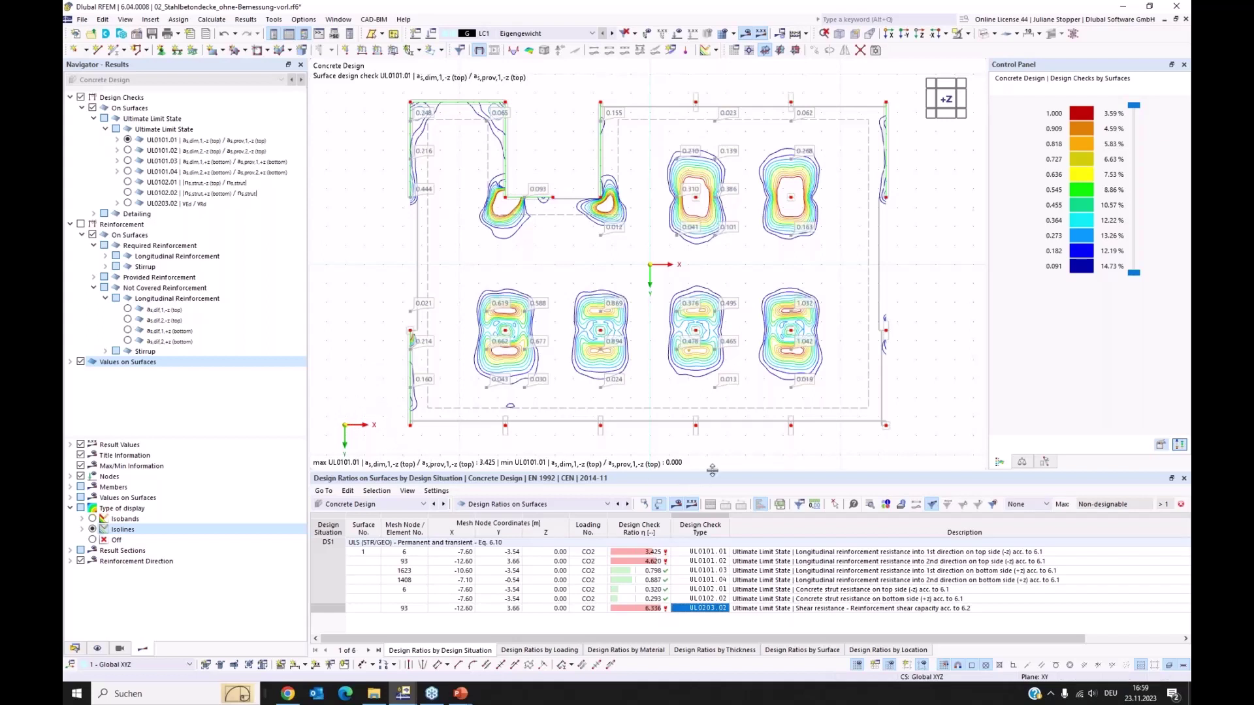
pyautogui.moveTo(711, 470); pyautogui.dragTo(713, 477)
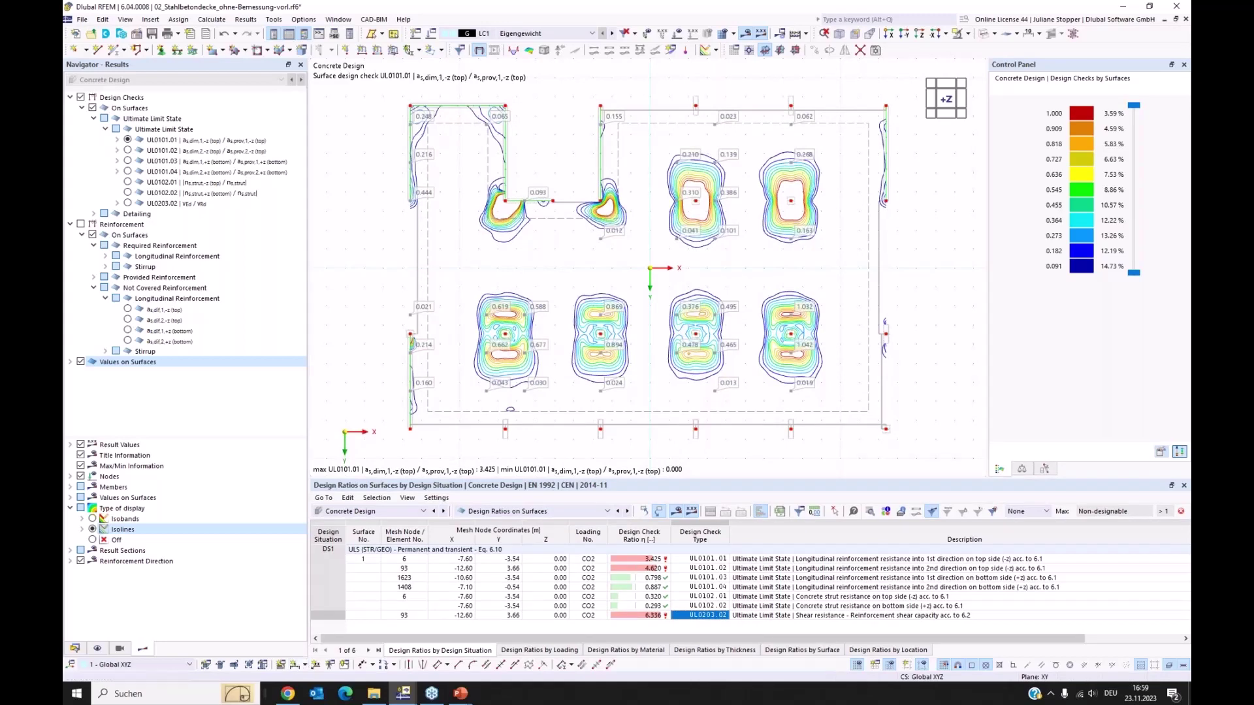
# Switch to Chrome and look through the Free Software for Students page and the product and support offerings on the Dlubal website
pyautogui.click(287, 695)
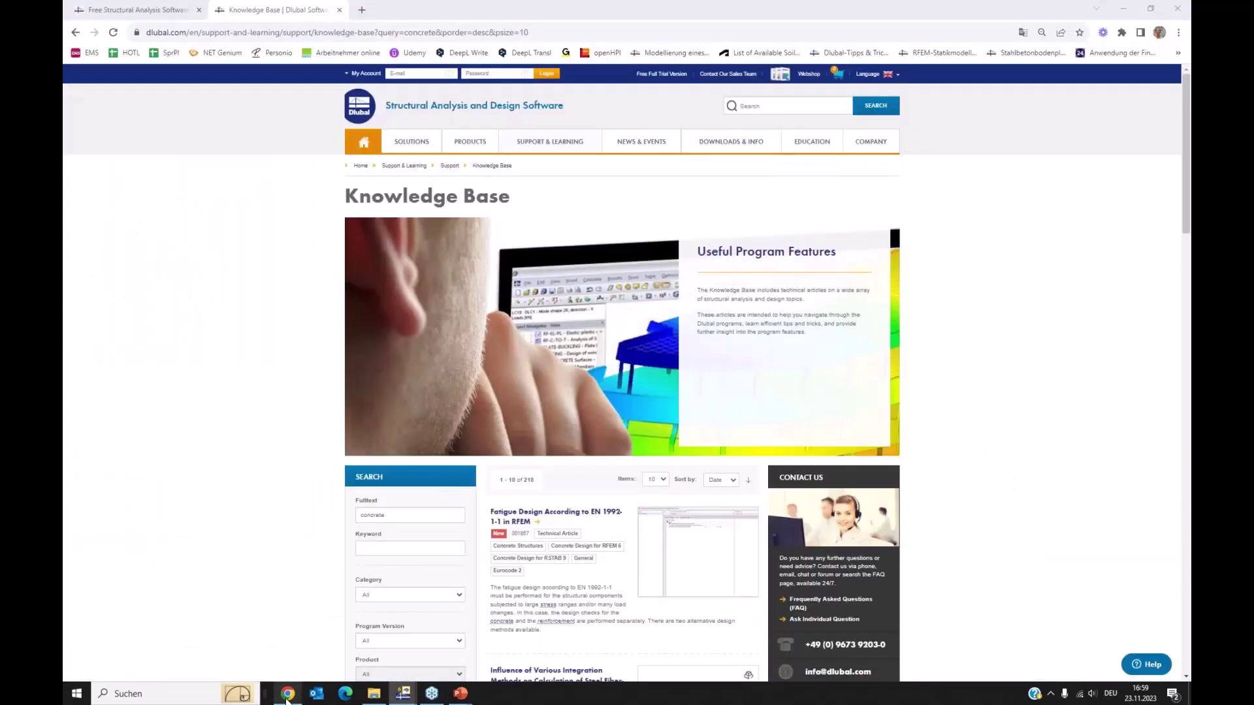
pyautogui.click(136, 9)
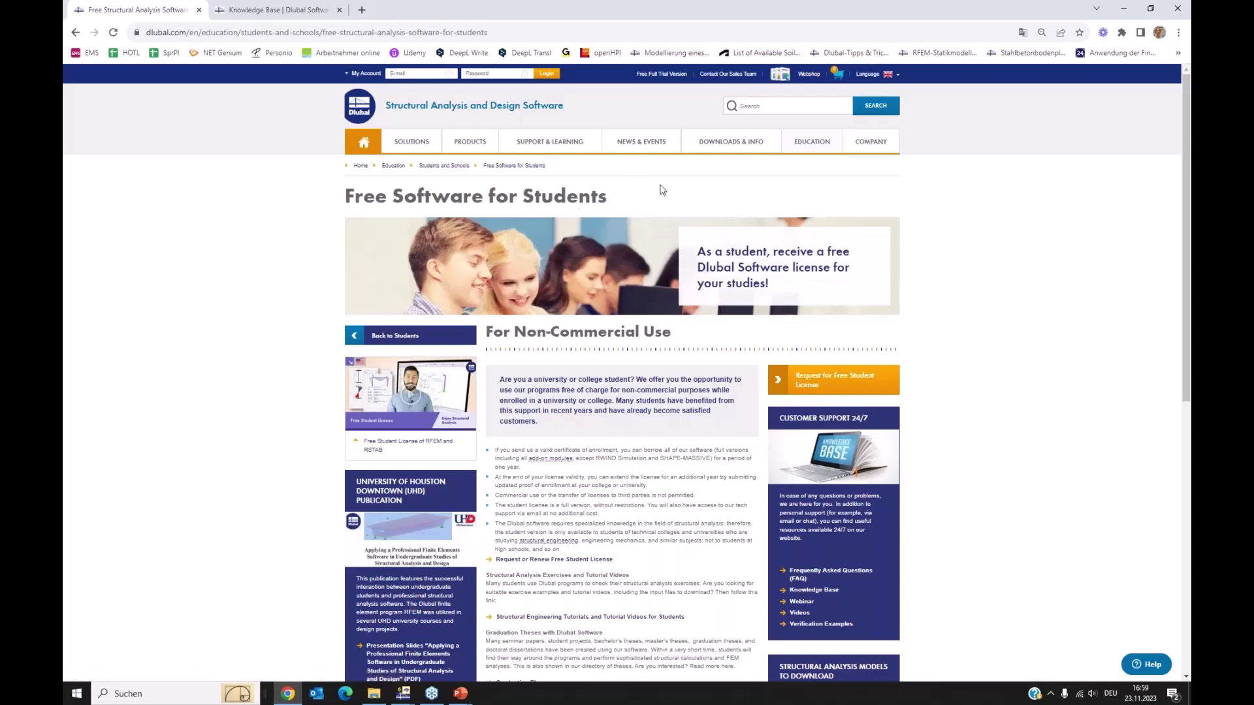
pyautogui.scroll(-5, 675, 208)
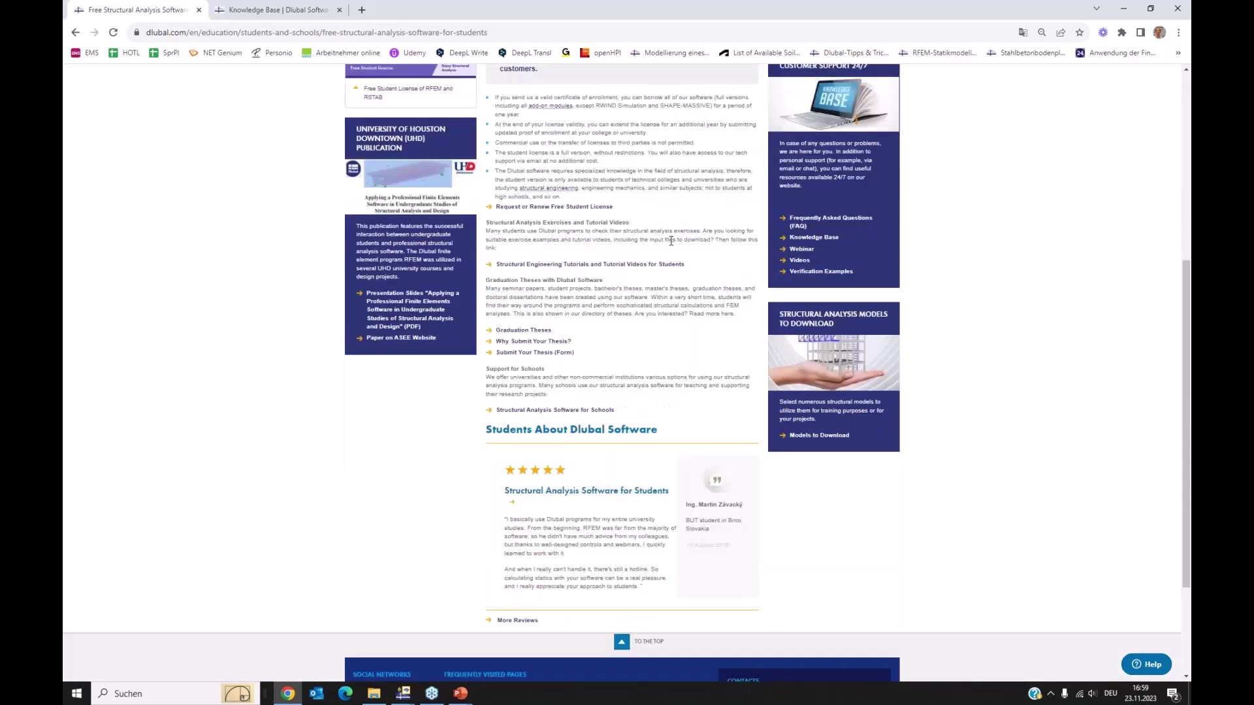
pyautogui.scroll(4, 671, 241)
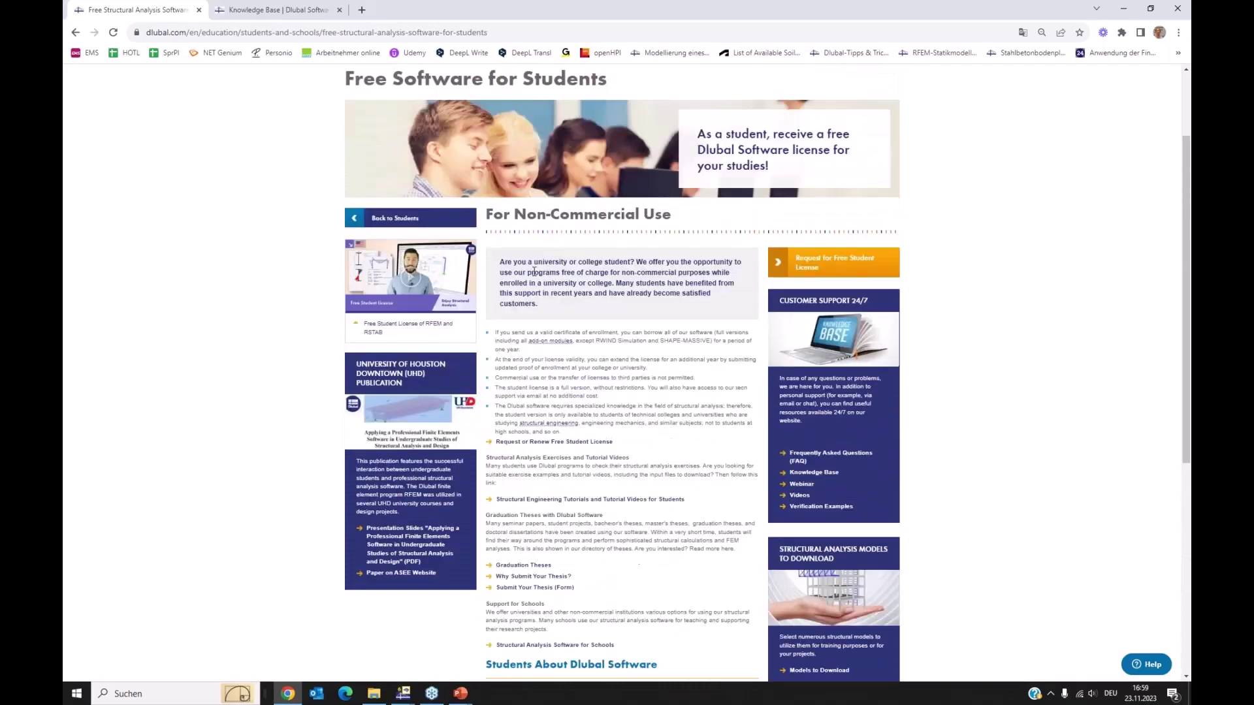
pyautogui.scroll(1, 534, 270)
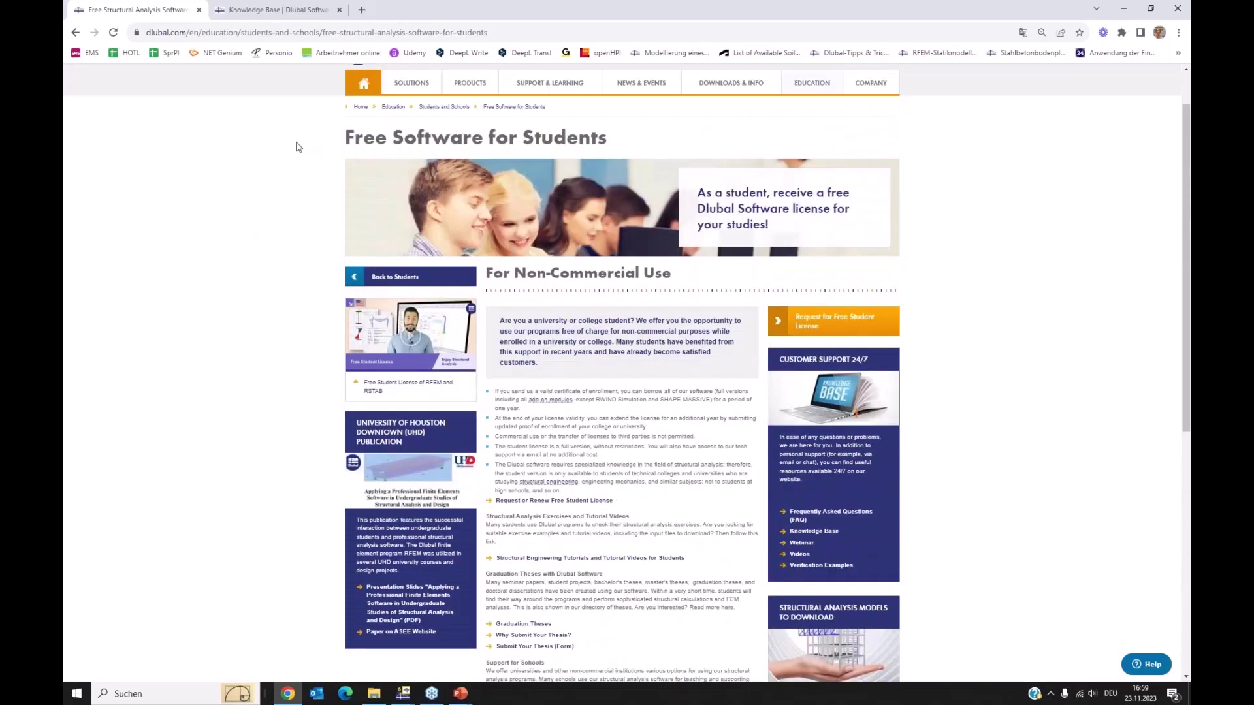
pyautogui.scroll(1, 296, 146)
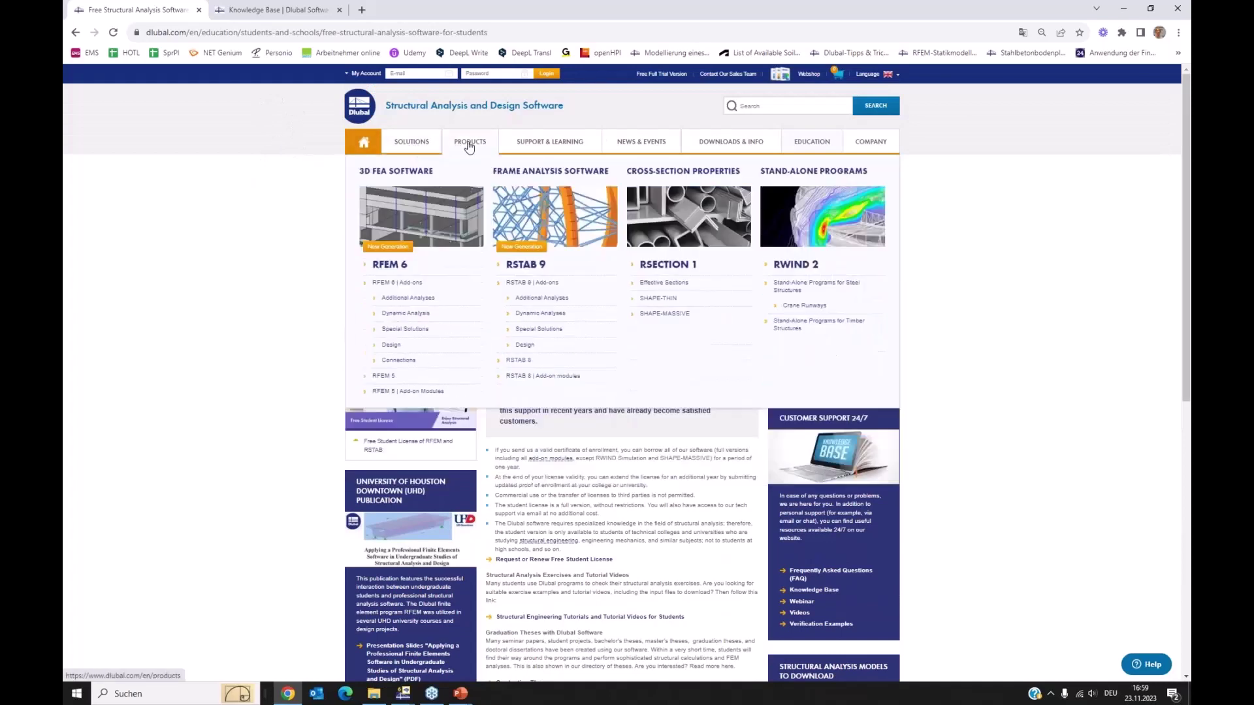
pyautogui.moveTo(552, 142)
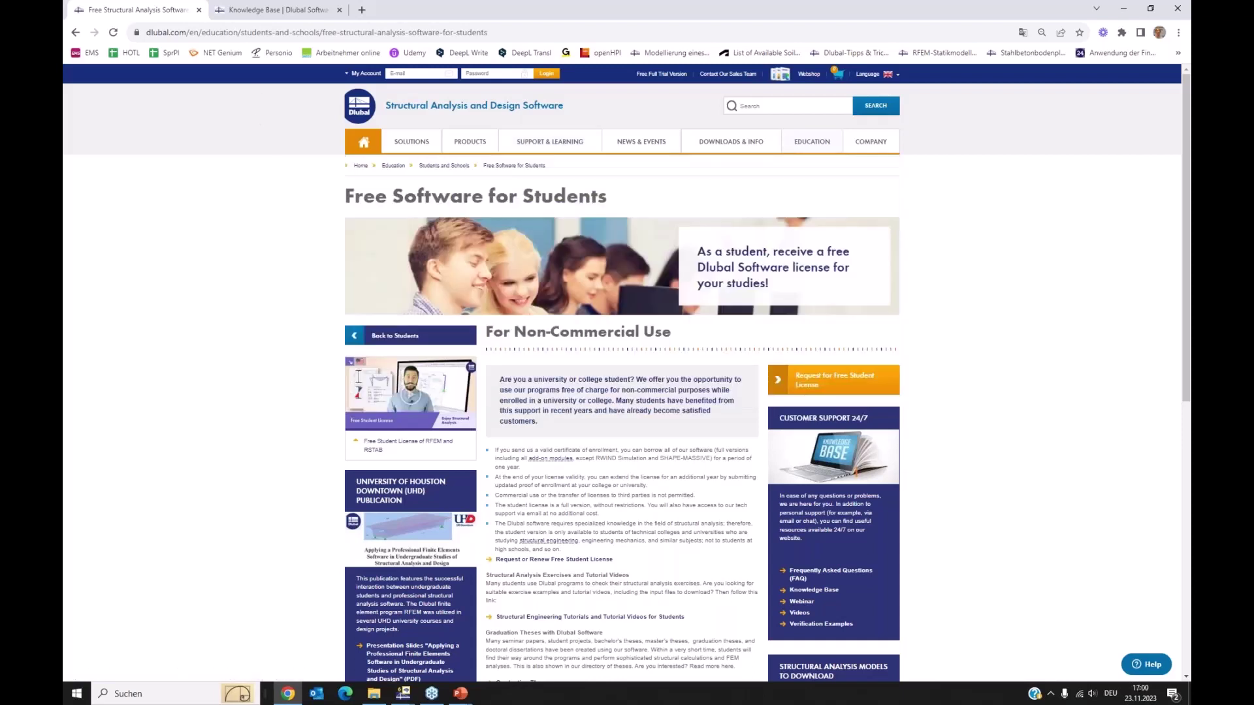
# Browse the Knowledge Base articles listed for the full-text search "concrete" and the available search filters
pyautogui.click(254, 9)
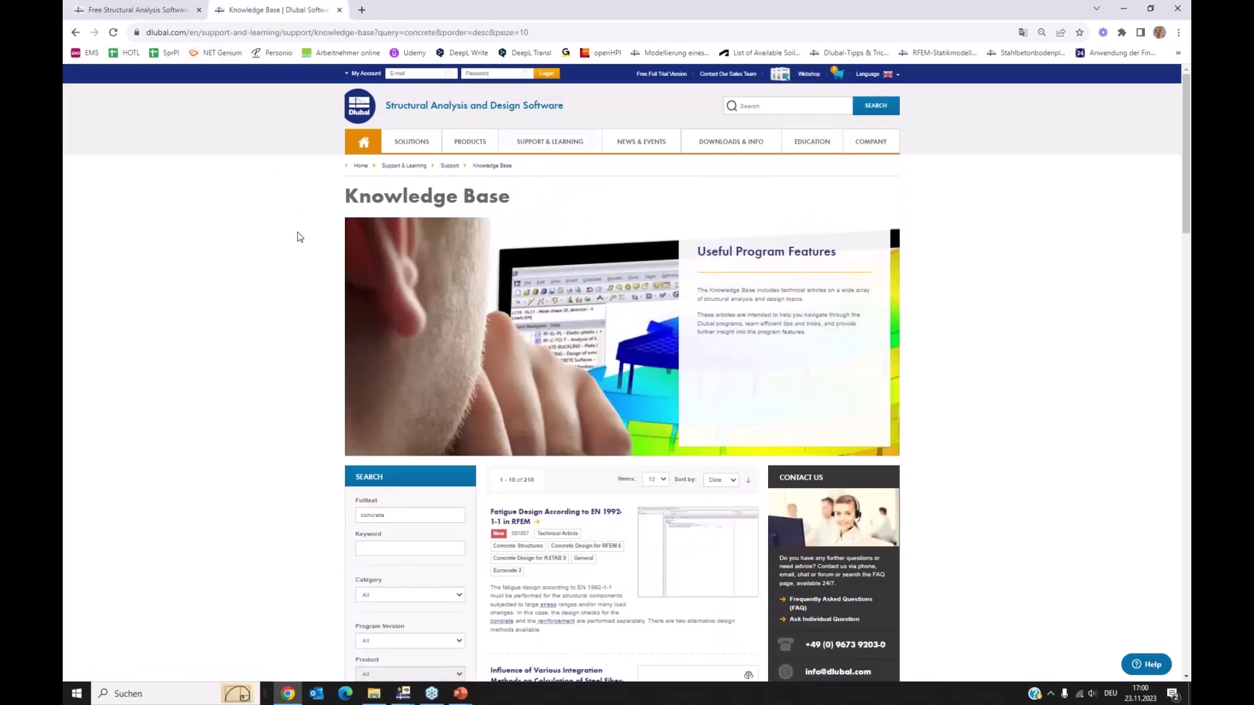
pyautogui.scroll(-4, 299, 235)
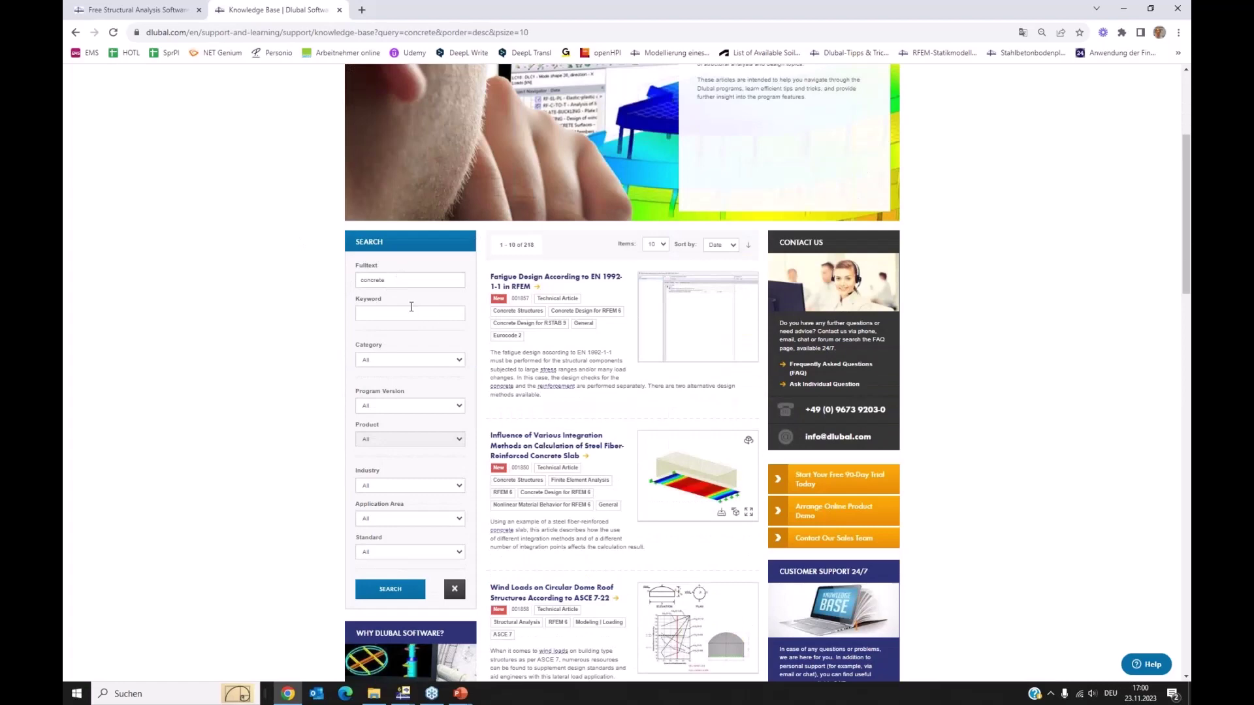
pyautogui.scroll(-2, 536, 327)
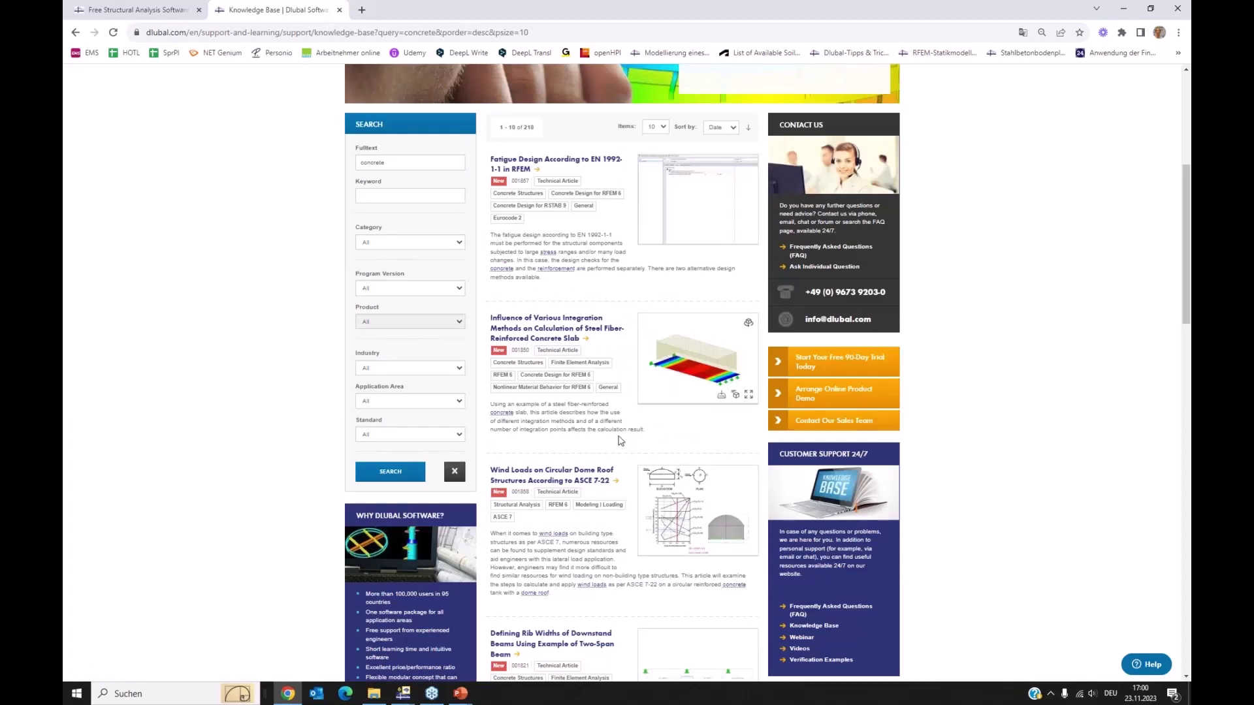
pyautogui.scroll(-5, 596, 420)
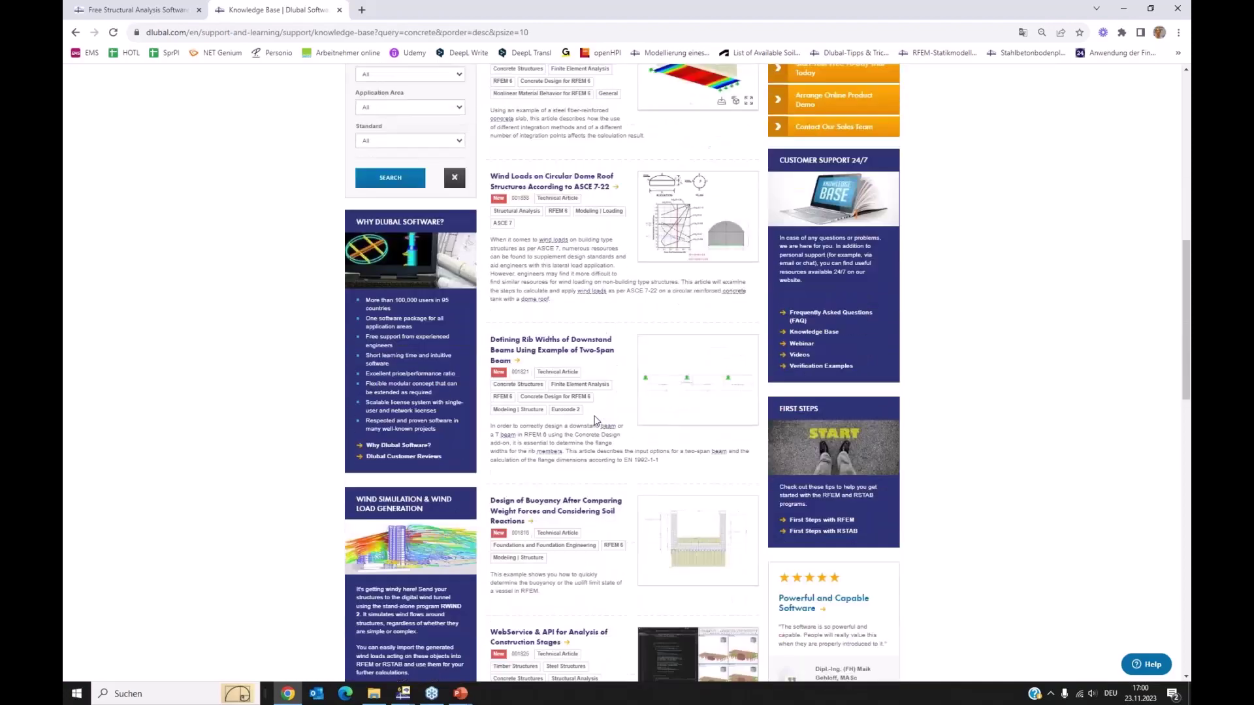
pyautogui.scroll(-1, 595, 420)
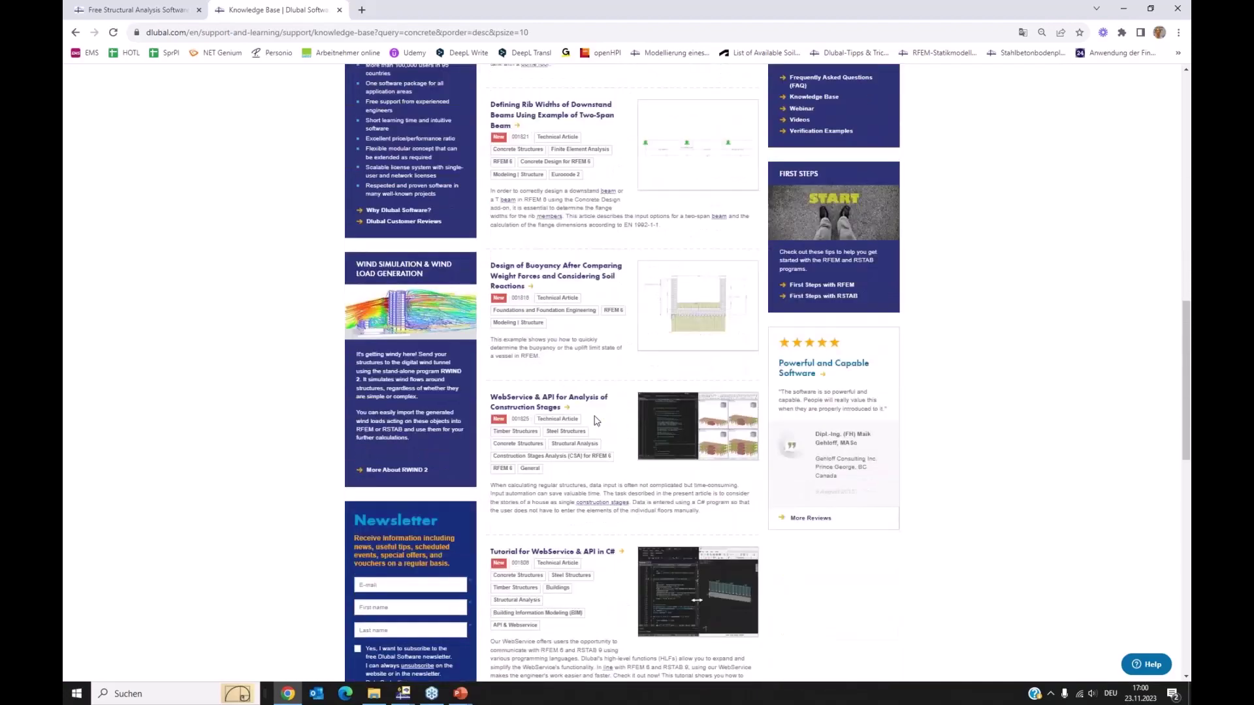
pyautogui.scroll(10, 595, 420)
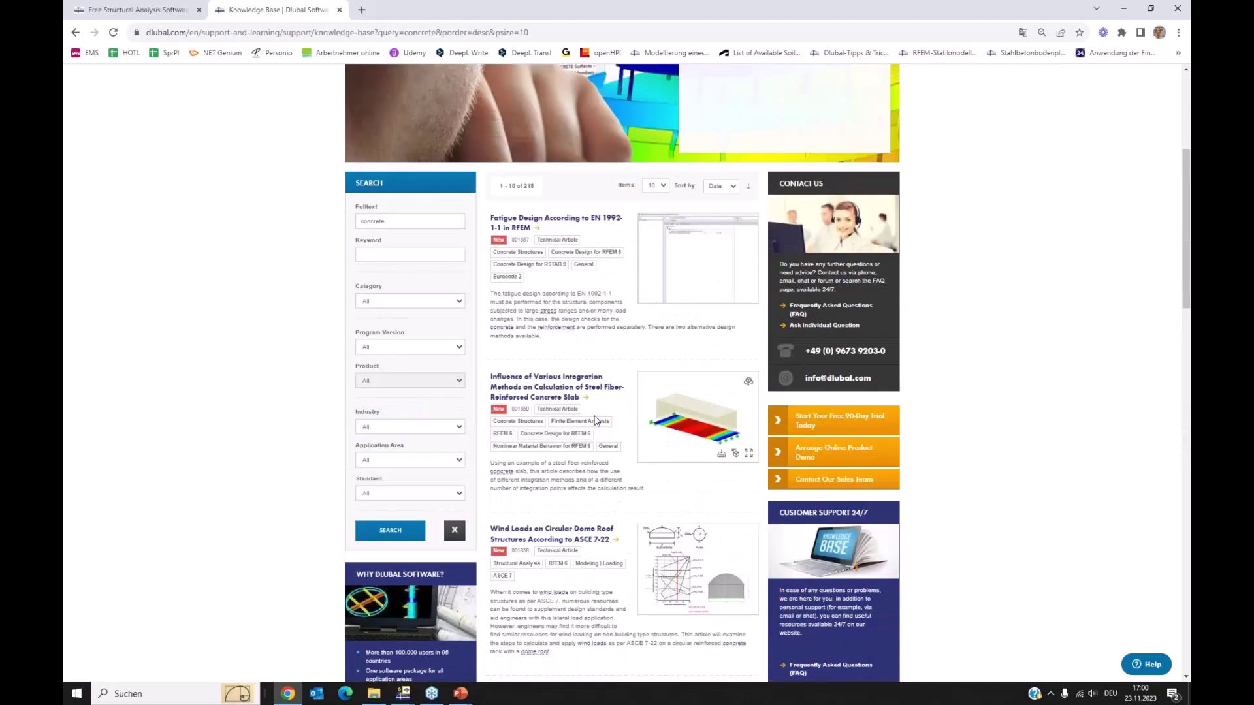
pyautogui.scroll(2, 595, 420)
pyautogui.moveTo(721, 150)
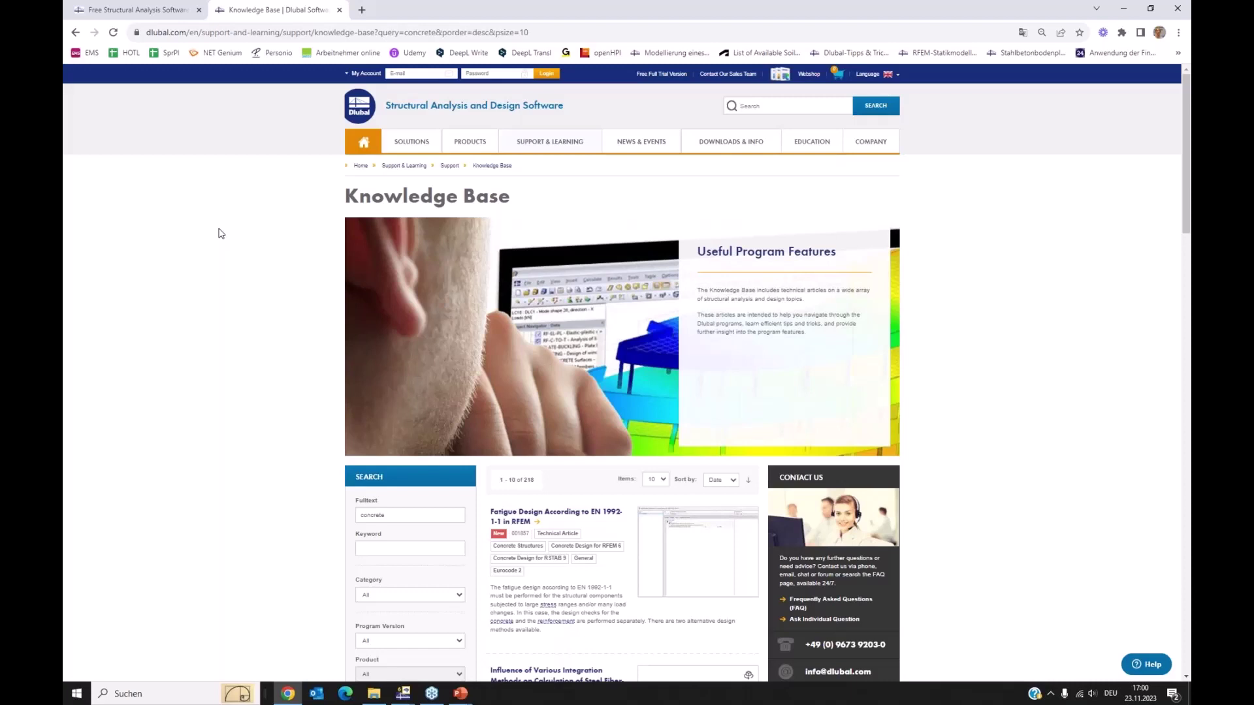
pyautogui.scroll(-2, 666, 431)
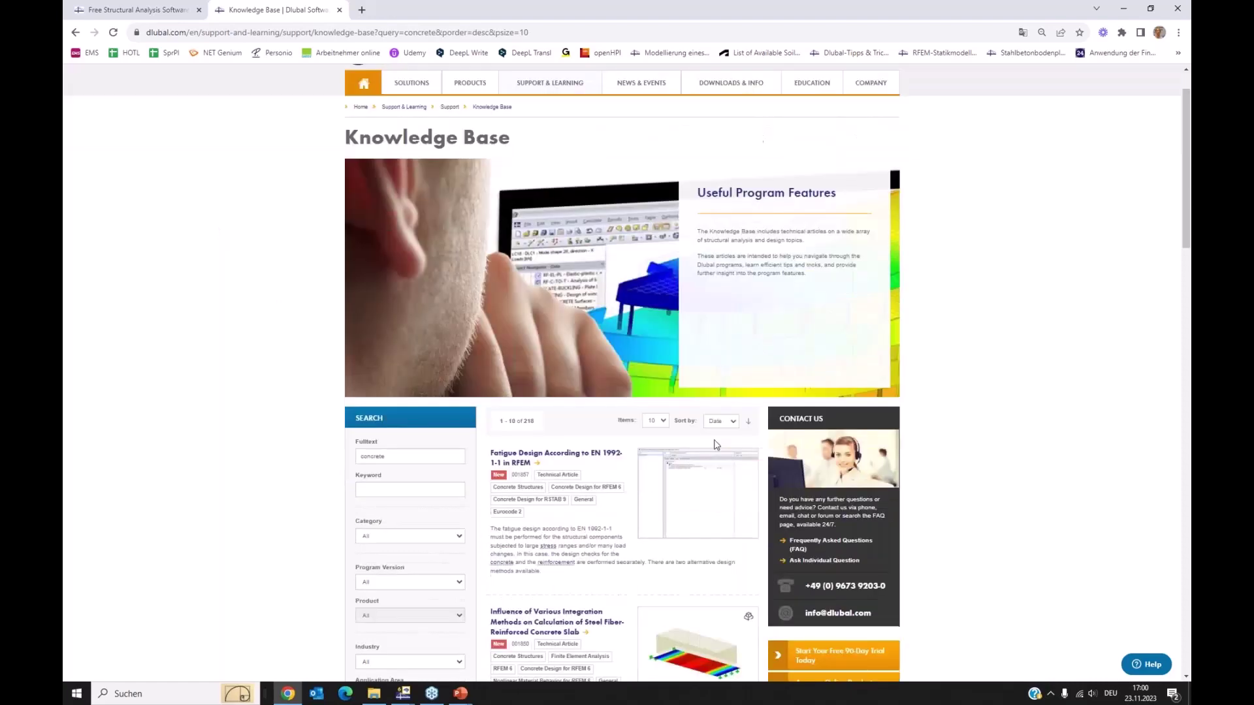